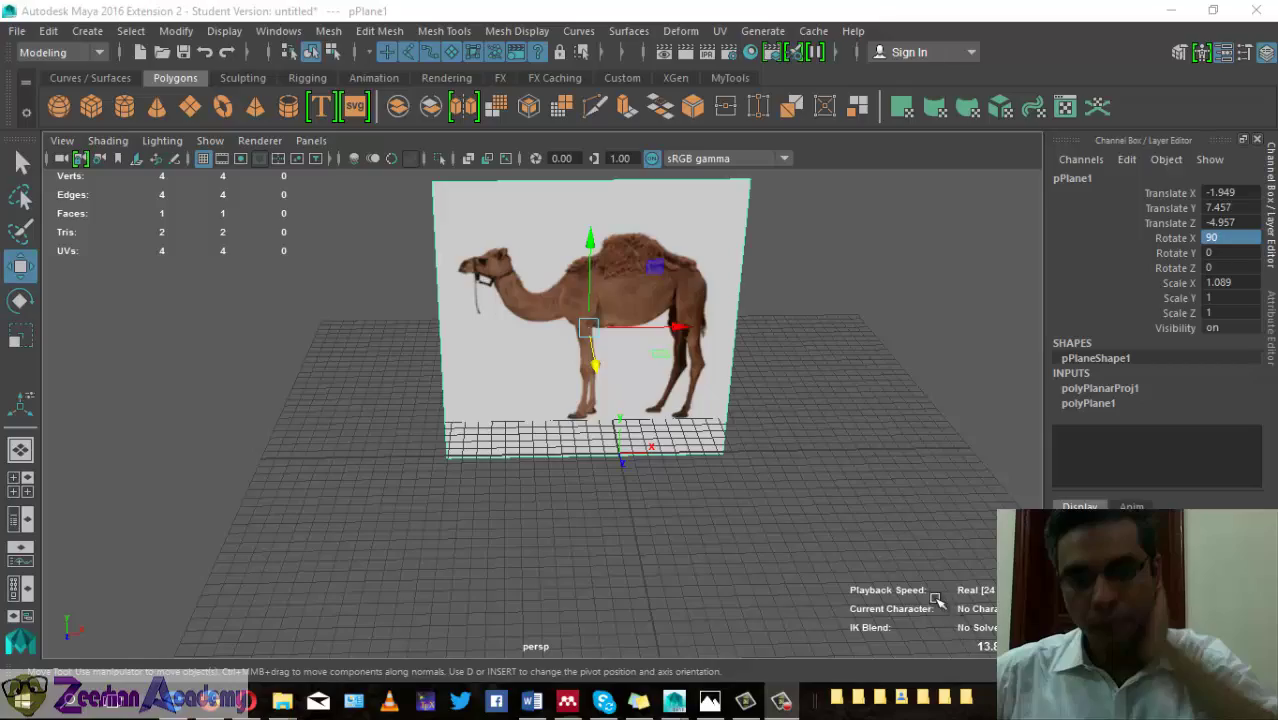
- Orbit around the upright camel plane pPlane1 and place it in a new display layer, layer1
{"action": "left_click", "coordinate": [781, 700]}
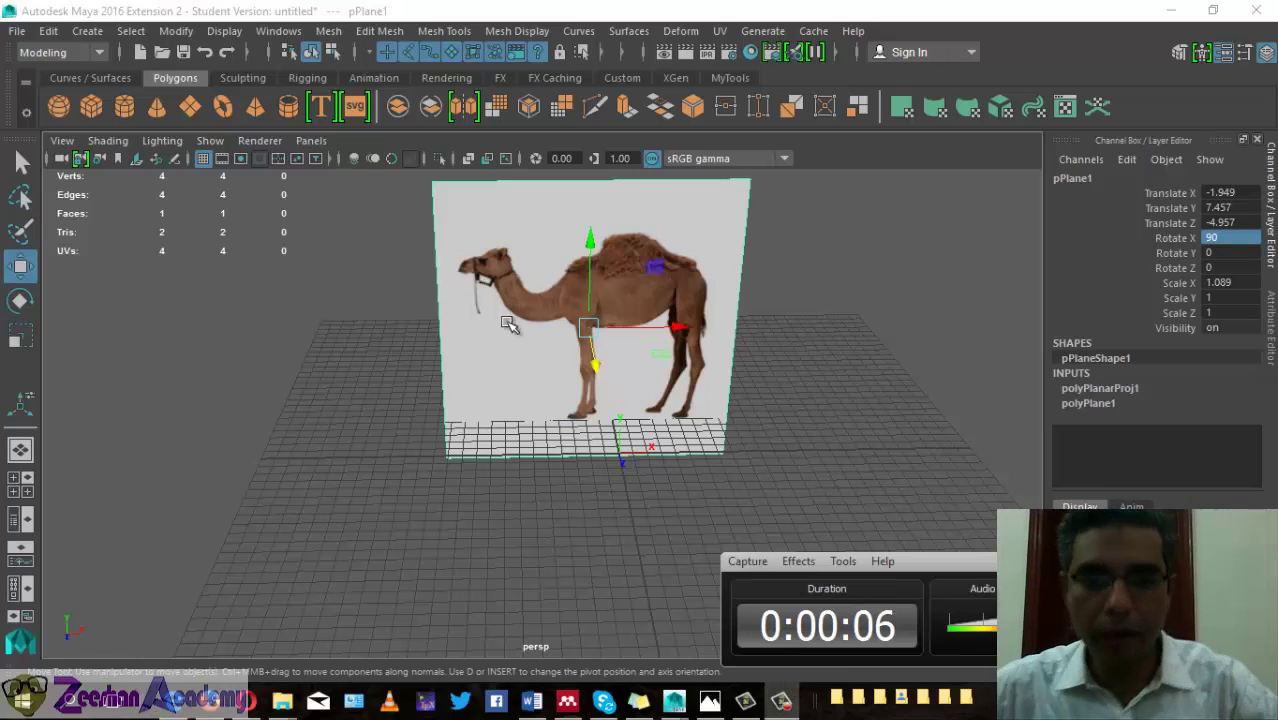
{"action": "mouse_move", "coordinate": [632, 370]}
{"action": "left_mouse_down", "text": "alt"}
{"action": "mouse_move", "coordinate": [599, 385]}
{"action": "mouse_move", "coordinate": [662, 408]}
{"action": "left_mouse_up", "text": "alt"}
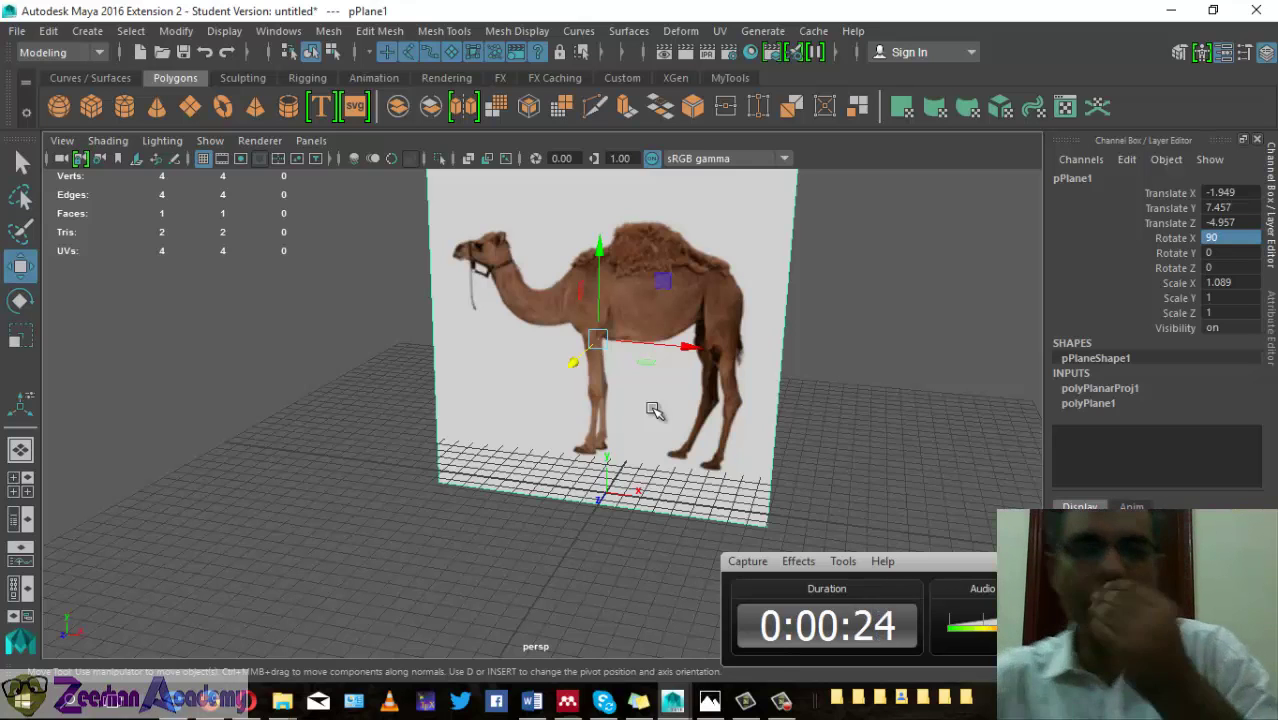
{"action": "mouse_move", "coordinate": [583, 437]}
{"action": "left_mouse_down", "text": "alt"}
{"action": "mouse_move", "coordinate": [508, 374]}
{"action": "mouse_move", "coordinate": [447, 385]}
{"action": "mouse_move", "coordinate": [713, 513]}
{"action": "left_mouse_up", "text": "alt"}
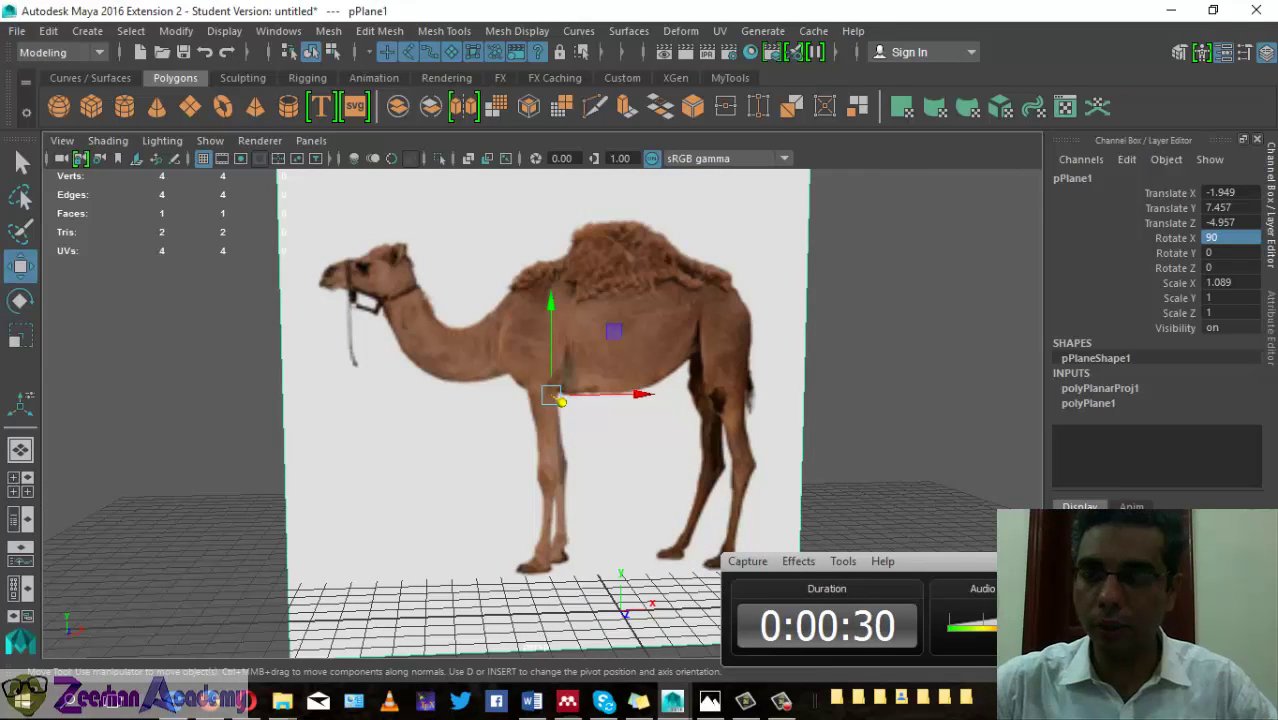
{"action": "left_click_drag", "start_coordinate": [496, 419], "coordinate": [773, 437], "text": "alt"}
{"action": "mouse_move", "coordinate": [718, 343]}
{"action": "left_mouse_down", "text": "alt"}
{"action": "mouse_move", "coordinate": [448, 362]}
{"action": "mouse_move", "coordinate": [653, 354]}
{"action": "mouse_move", "coordinate": [507, 321]}
{"action": "left_mouse_up", "text": "alt"}
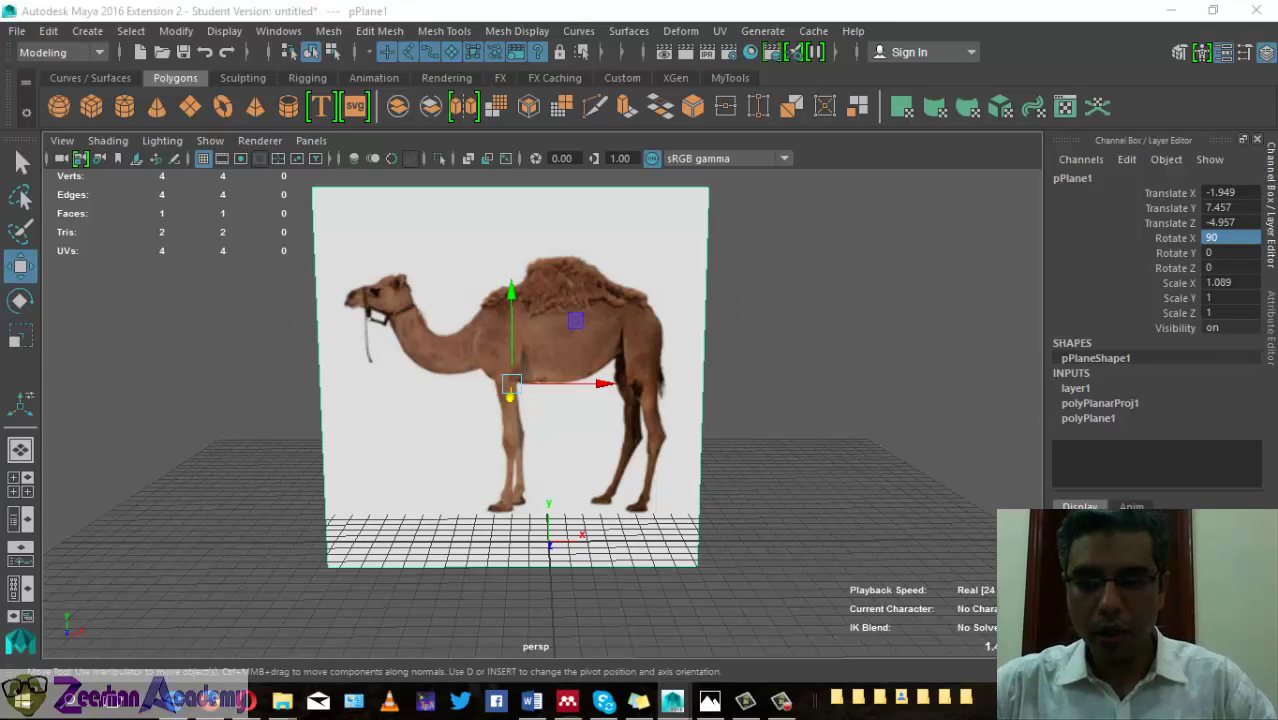
- Rename layer1 to CamelRef_lyyr, check the plane in wireframe, then deselect it
{"action": "double_click", "coordinate": [1110, 570]}
{"action": "type", "text": "la"}
{"action": "key", "text": "BackSpace"}
{"action": "key", "text": "BackSpace"}
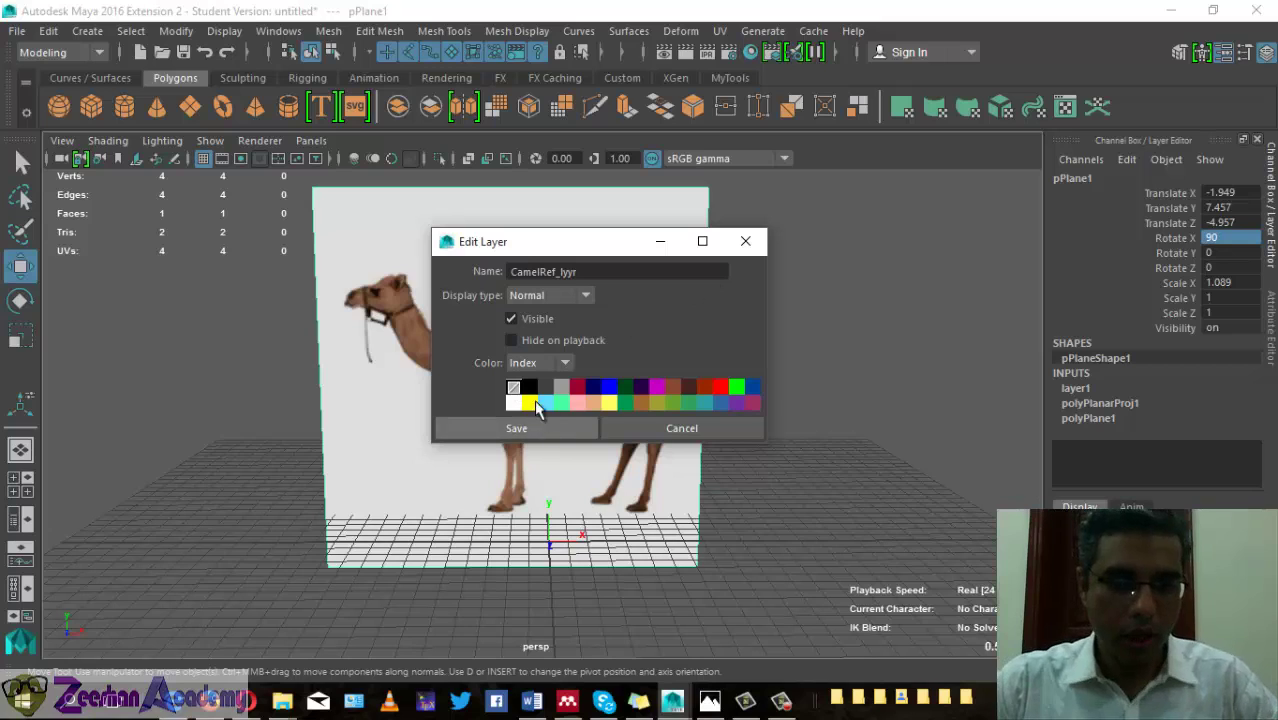
{"action": "left_click", "coordinate": [519, 427]}
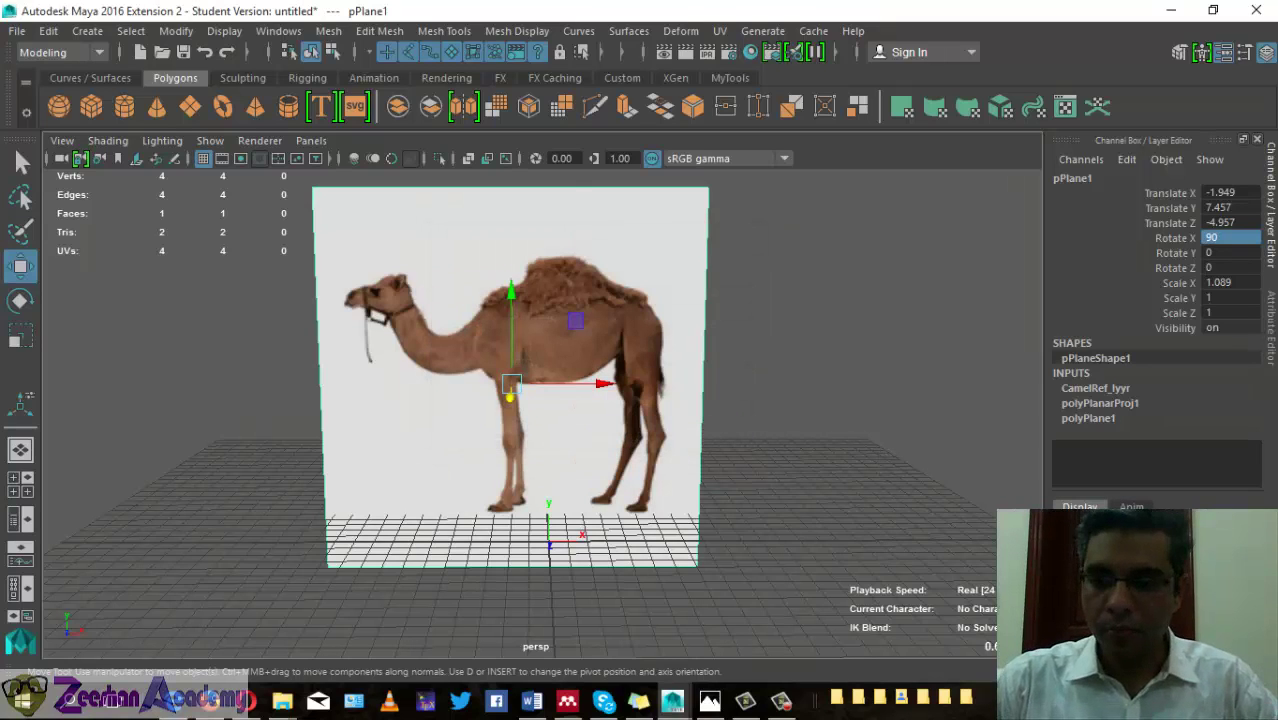
{"action": "key", "text": "4"}
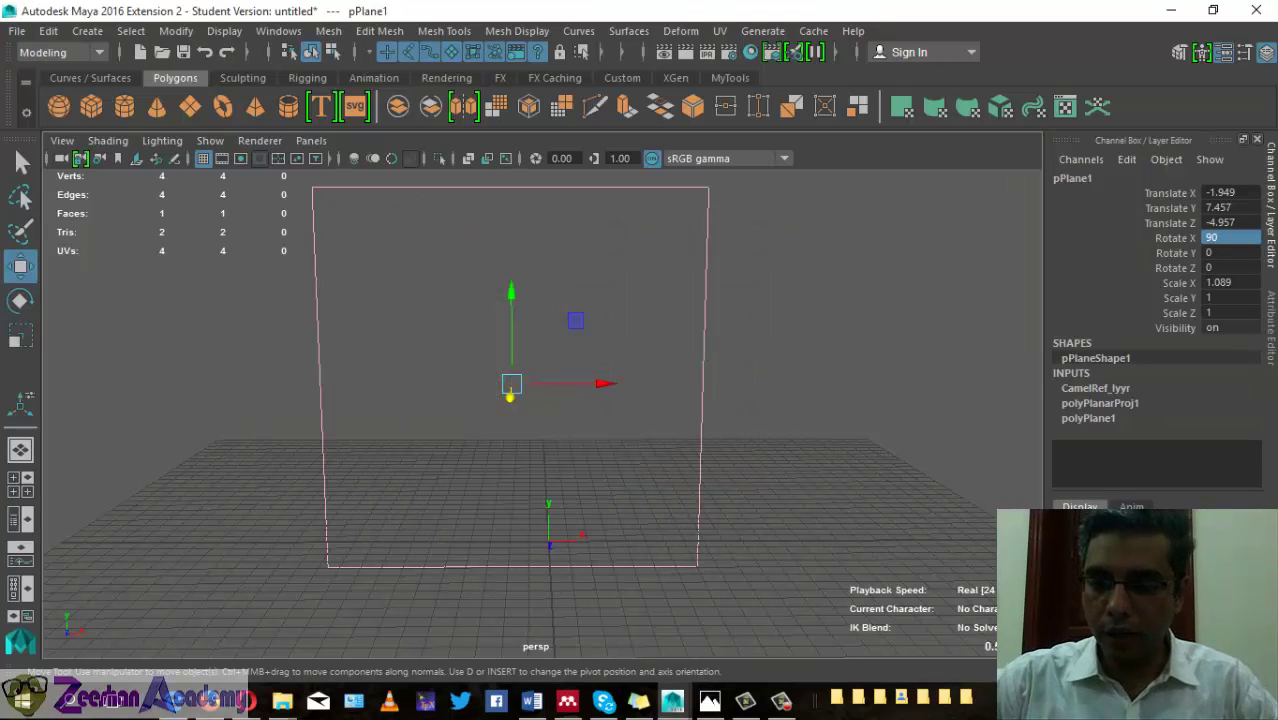
{"action": "key", "text": "6"}
{"action": "left_click", "coordinate": [762, 428]}
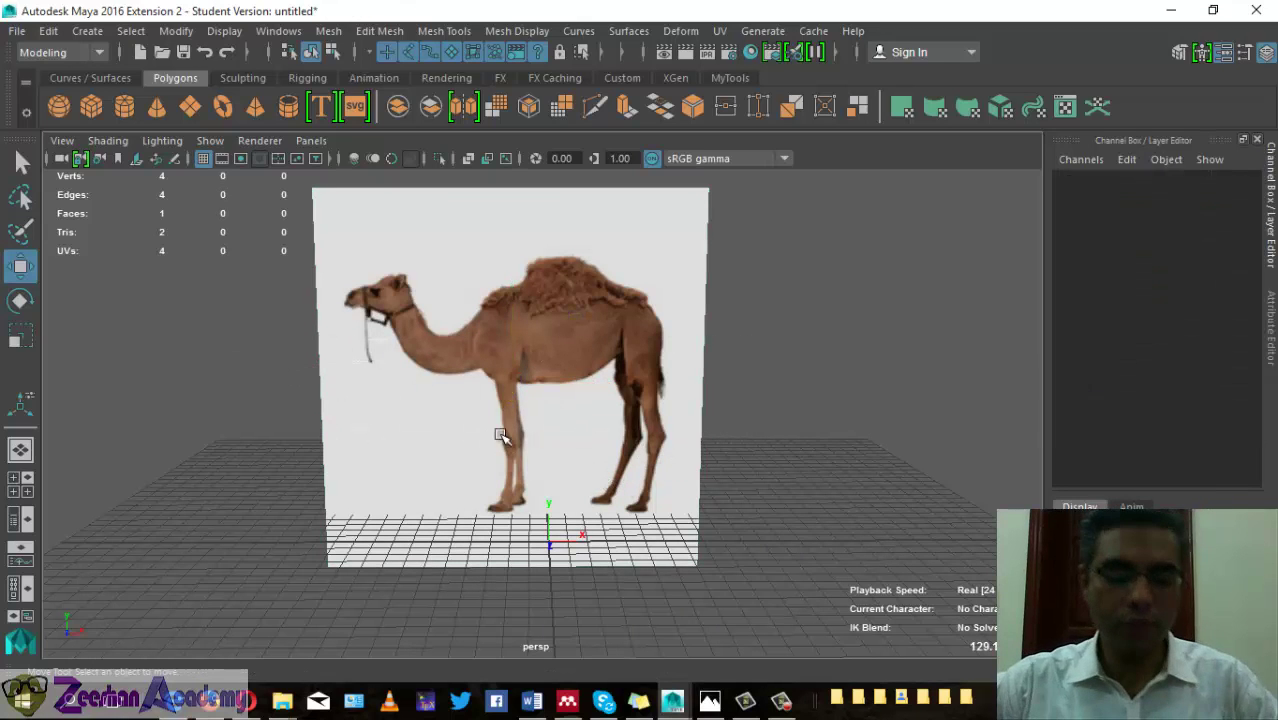
{"action": "mouse_move", "coordinate": [608, 493]}
{"action": "left_mouse_down", "text": "alt"}
{"action": "mouse_move", "coordinate": [622, 474]}
{"action": "mouse_move", "coordinate": [608, 456]}
{"action": "mouse_move", "coordinate": [537, 488]}
{"action": "mouse_move", "coordinate": [542, 520]}
{"action": "mouse_move", "coordinate": [479, 508]}
{"action": "mouse_move", "coordinate": [499, 496]}
{"action": "mouse_move", "coordinate": [405, 434]}
{"action": "mouse_move", "coordinate": [571, 456]}
{"action": "mouse_move", "coordinate": [424, 447]}
{"action": "left_mouse_up", "text": "alt"}
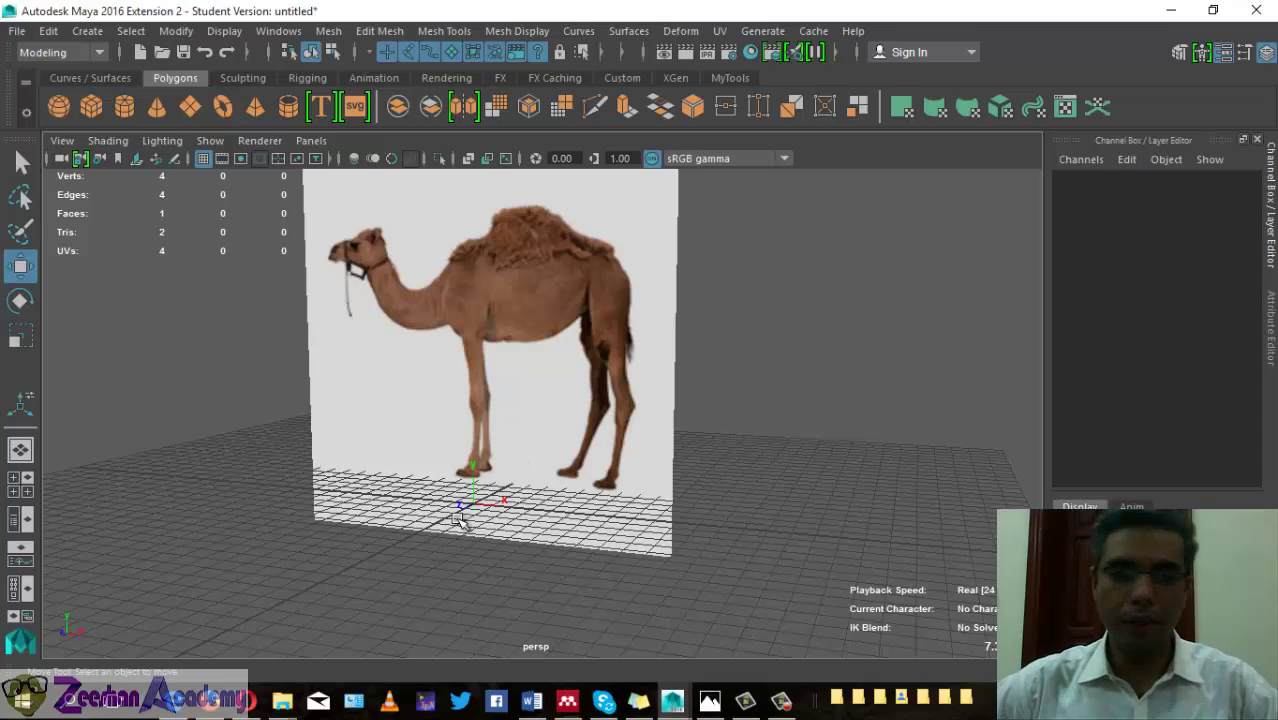
{"action": "mouse_move", "coordinate": [340, 500]}
{"action": "left_mouse_down", "text": "alt"}
{"action": "mouse_move", "coordinate": [300, 531]}
{"action": "mouse_move", "coordinate": [491, 531]}
{"action": "mouse_move", "coordinate": [615, 583]}
{"action": "left_mouse_up", "text": "alt"}
{"action": "left_click_drag", "start_coordinate": [538, 331], "coordinate": [568, 397], "text": "alt"}
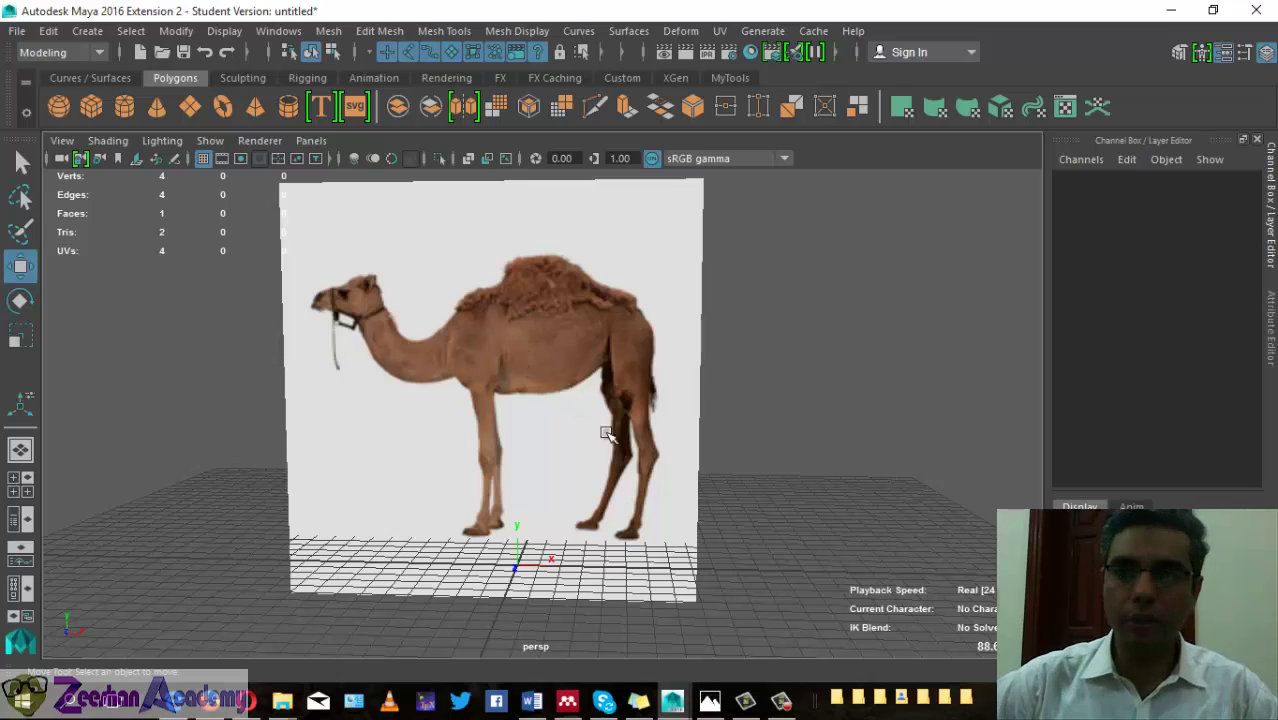
{"action": "mouse_move", "coordinate": [607, 433]}
{"action": "left_mouse_down", "text": "alt"}
{"action": "mouse_move", "coordinate": [571, 437]}
{"action": "mouse_move", "coordinate": [585, 522]}
{"action": "left_mouse_up", "text": "alt"}
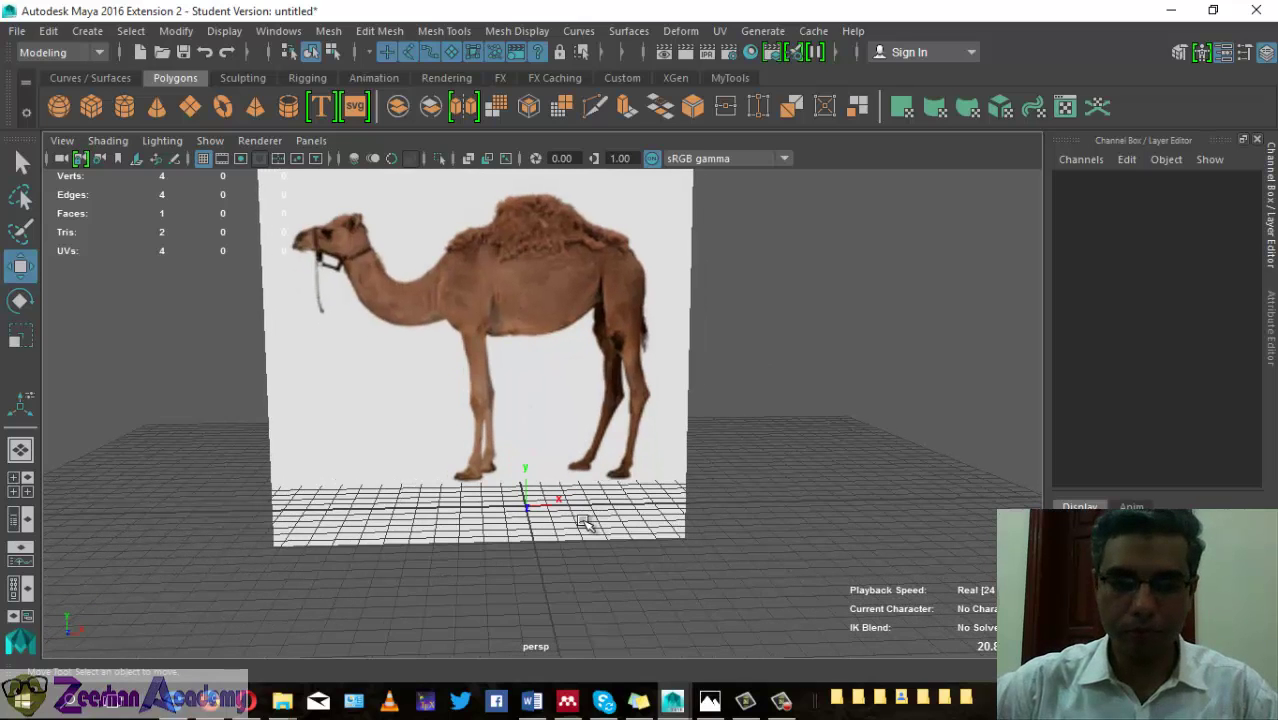
- Create a polygon cube, discarding an accidental cylinder, and lift it to the camel's hump
{"action": "left_click", "coordinate": [124, 106]}
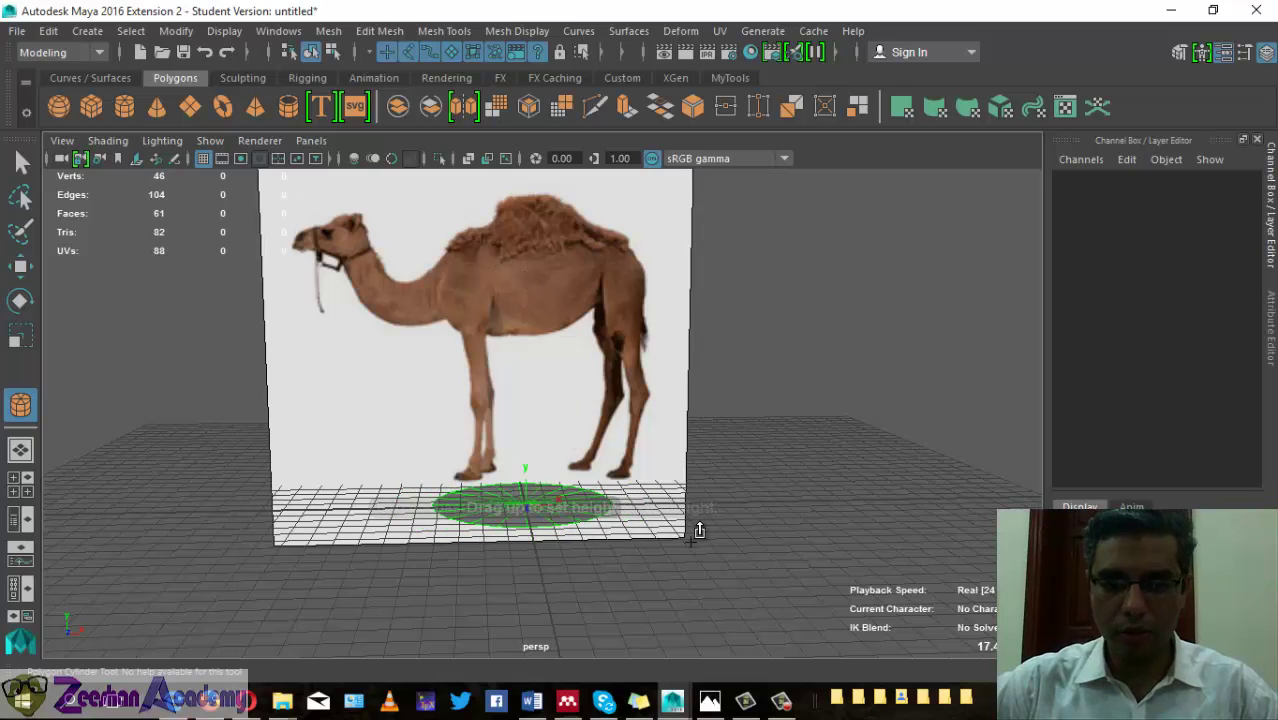
{"action": "mouse_move", "coordinate": [537, 512]}
{"action": "left_mouse_down"}
{"action": "mouse_move", "coordinate": [698, 528]}
{"action": "mouse_move", "coordinate": [571, 428]}
{"action": "left_mouse_up"}
{"action": "key", "text": "ctrl+z"}
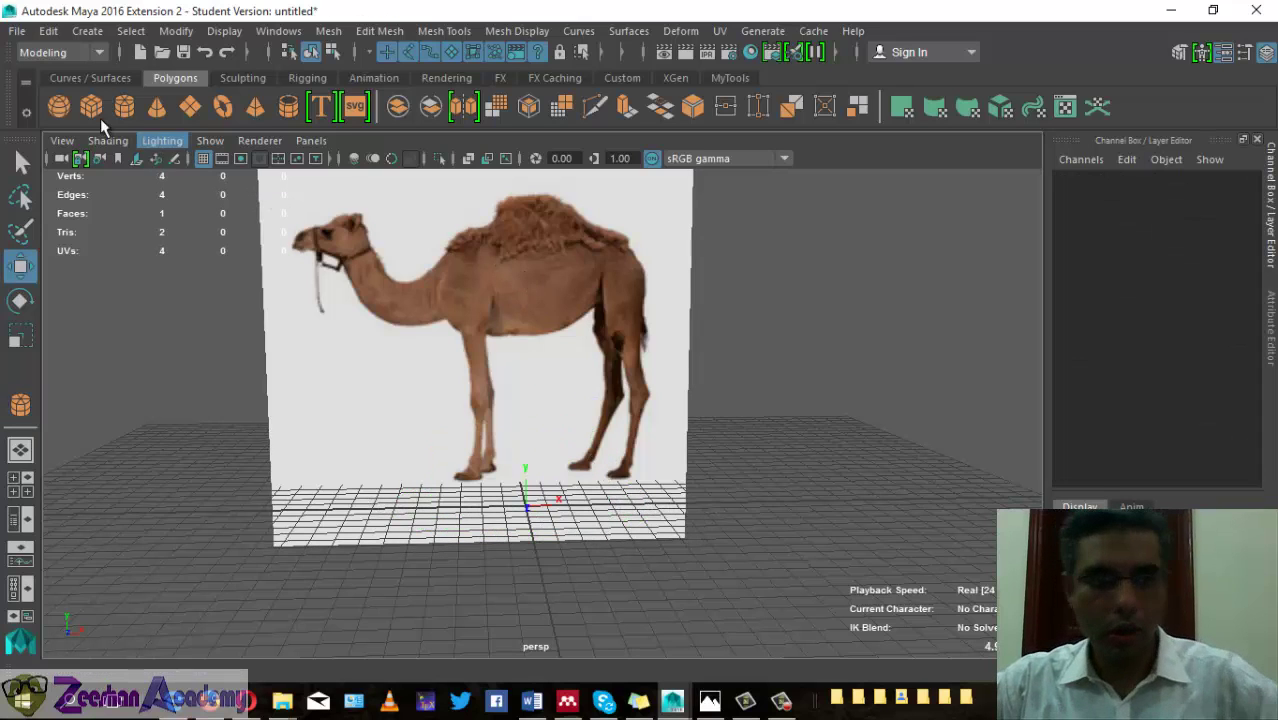
{"action": "left_click", "coordinate": [91, 106]}
{"action": "mouse_move", "coordinate": [510, 510]}
{"action": "left_mouse_down"}
{"action": "mouse_move", "coordinate": [556, 528]}
{"action": "mouse_move", "coordinate": [556, 470]}
{"action": "left_mouse_up"}
{"action": "mouse_move", "coordinate": [535, 405]}
{"action": "left_mouse_down"}
{"action": "mouse_move", "coordinate": [535, 180]}
{"action": "mouse_move", "coordinate": [590, 365]}
{"action": "mouse_move", "coordinate": [290, 335]}
{"action": "left_mouse_up"}
- Switch to the front view and nudge the cube onto the camel's body
{"action": "key", "text": "space"}
{"action": "left_click_drag", "start_coordinate": [548, 428], "coordinate": [534, 457]}
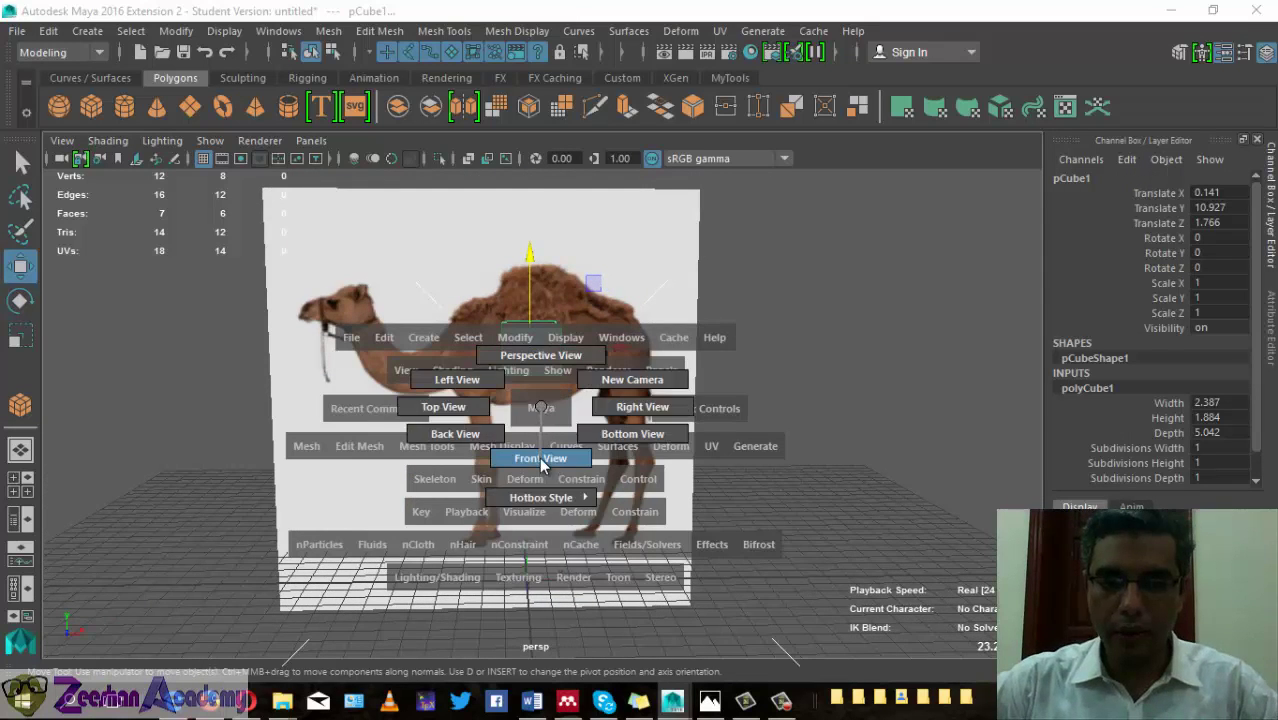
{"action": "scroll", "coordinate": [600, 360], "scroll_direction": "up", "scroll_amount": 5}
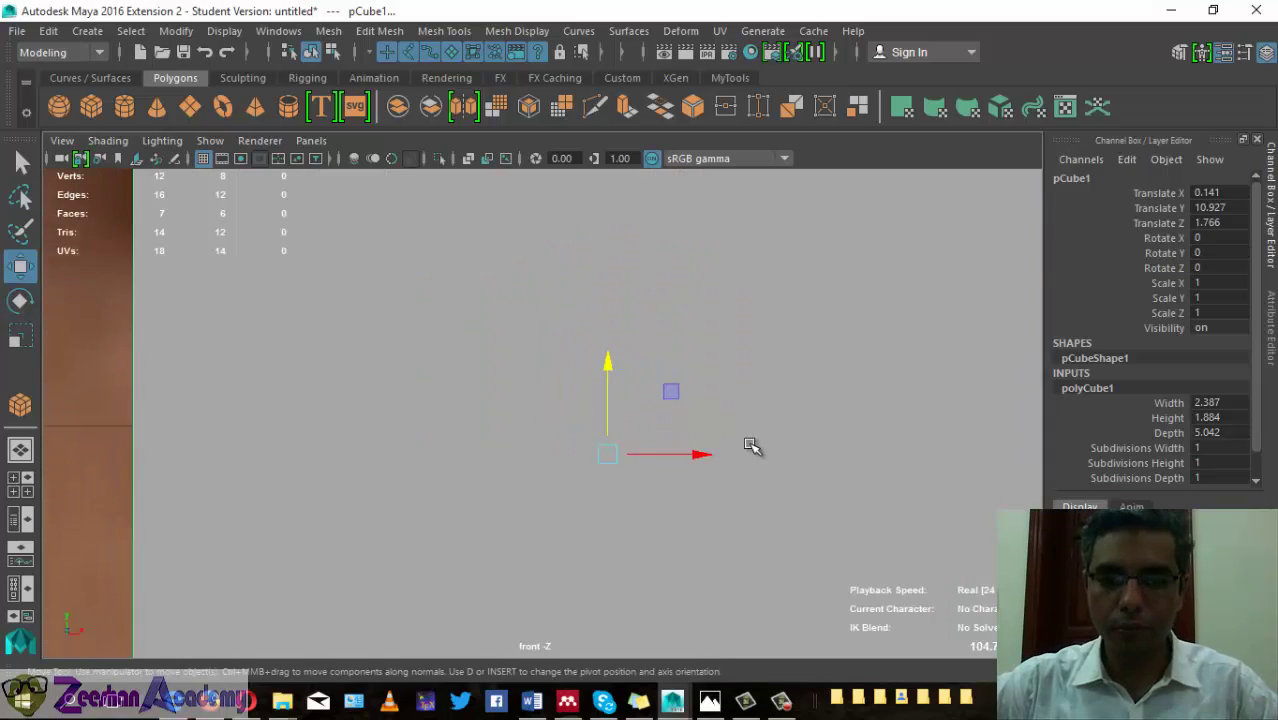
{"action": "scroll", "coordinate": [700, 455], "scroll_direction": "down", "scroll_amount": 4}
{"action": "scroll", "coordinate": [666, 423], "scroll_direction": "down", "scroll_amount": 2}
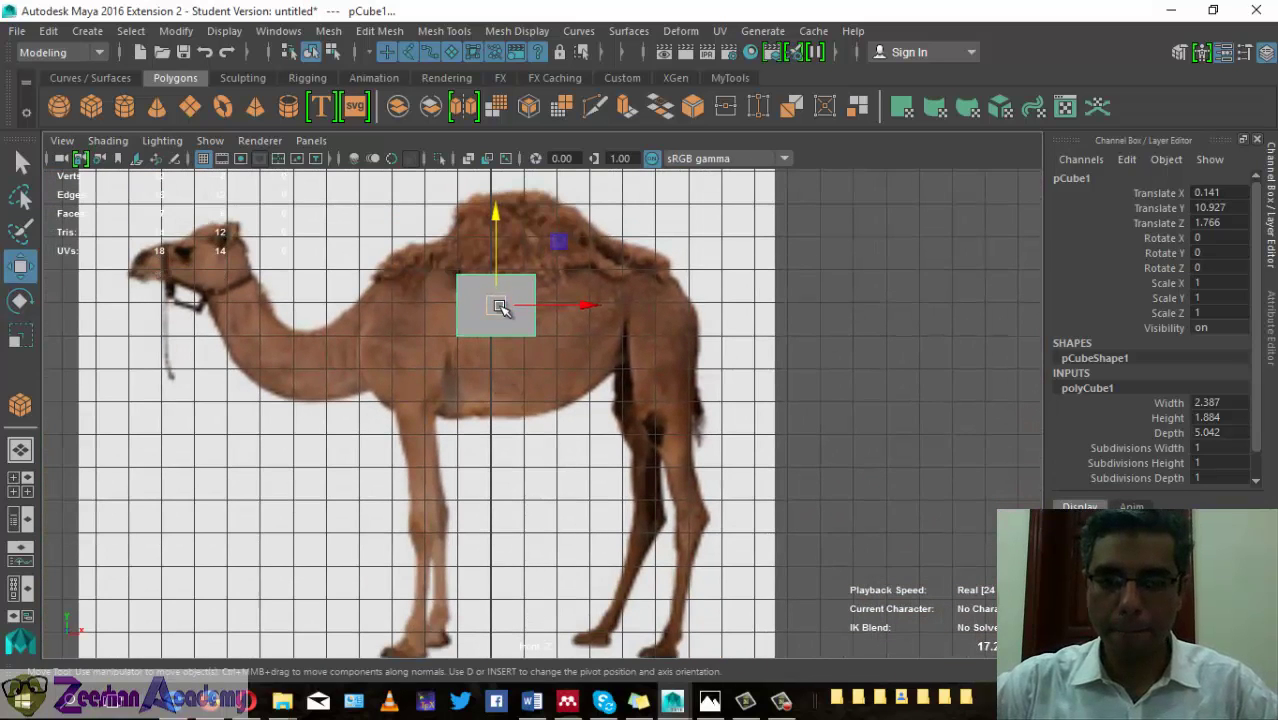
{"action": "left_click_drag", "start_coordinate": [505, 300], "coordinate": [510, 312]}
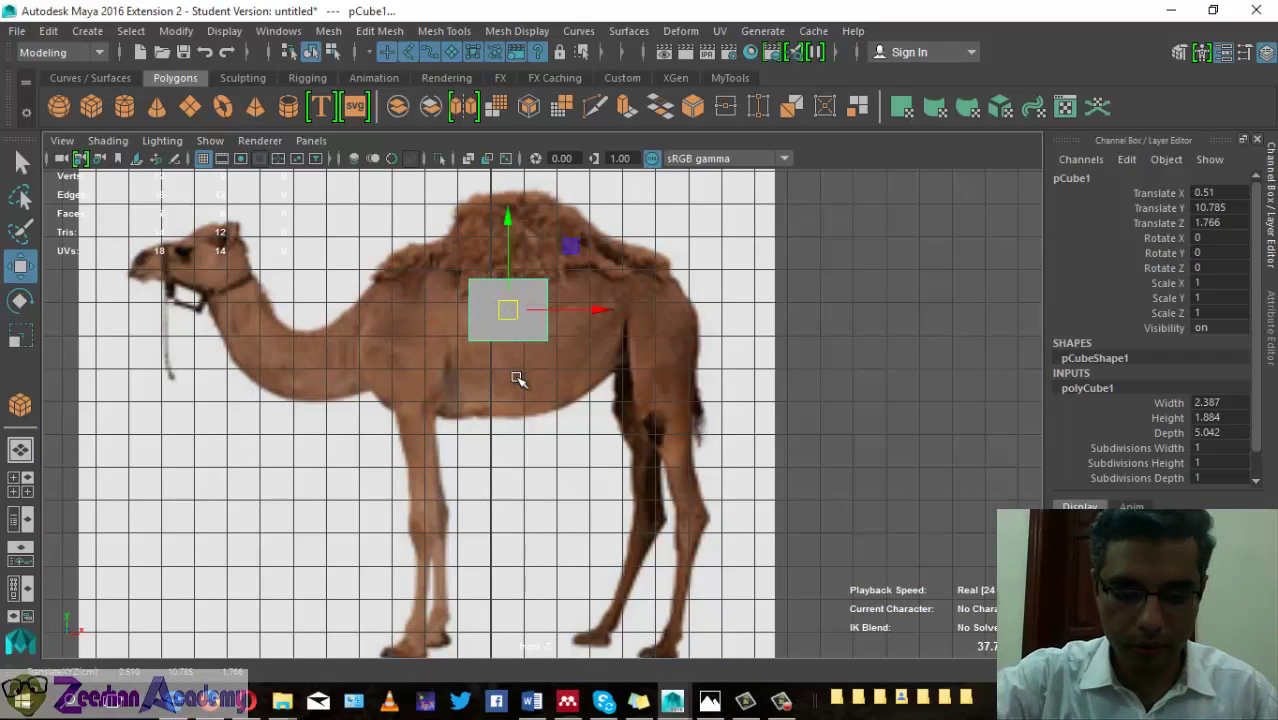
{"action": "left_click", "coordinate": [781, 700]}
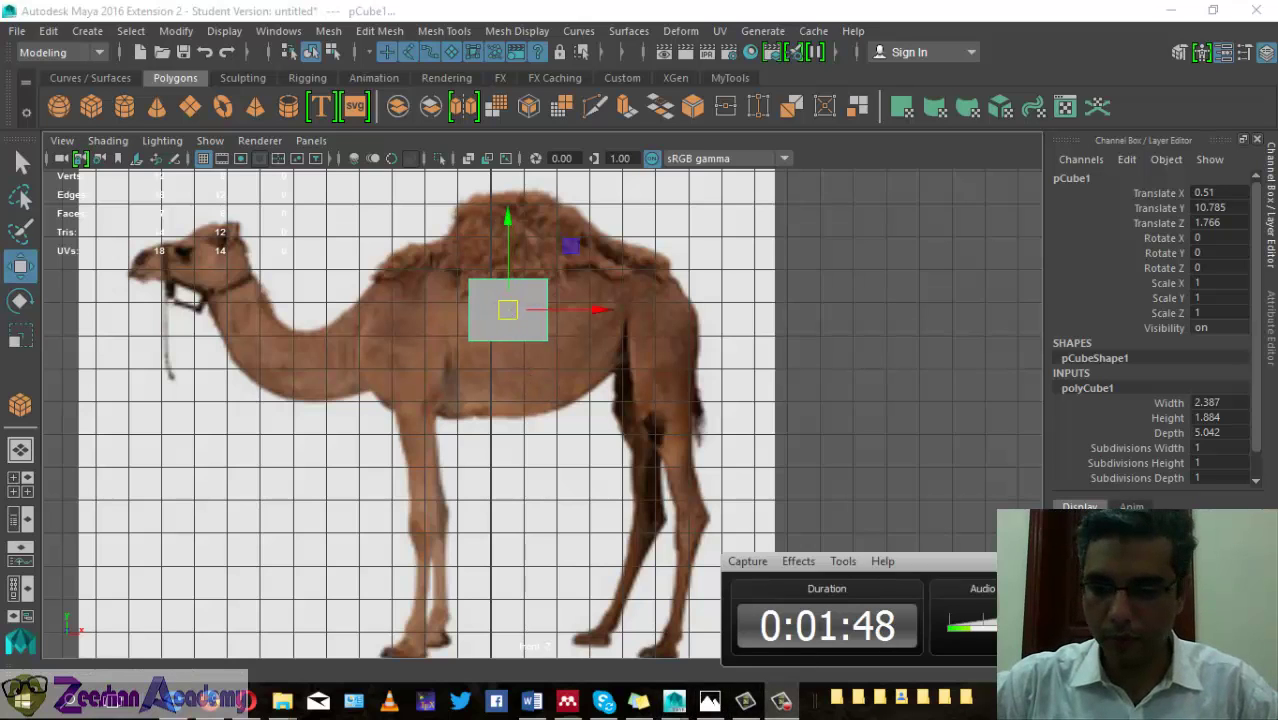
{"action": "left_click", "coordinate": [781, 700]}
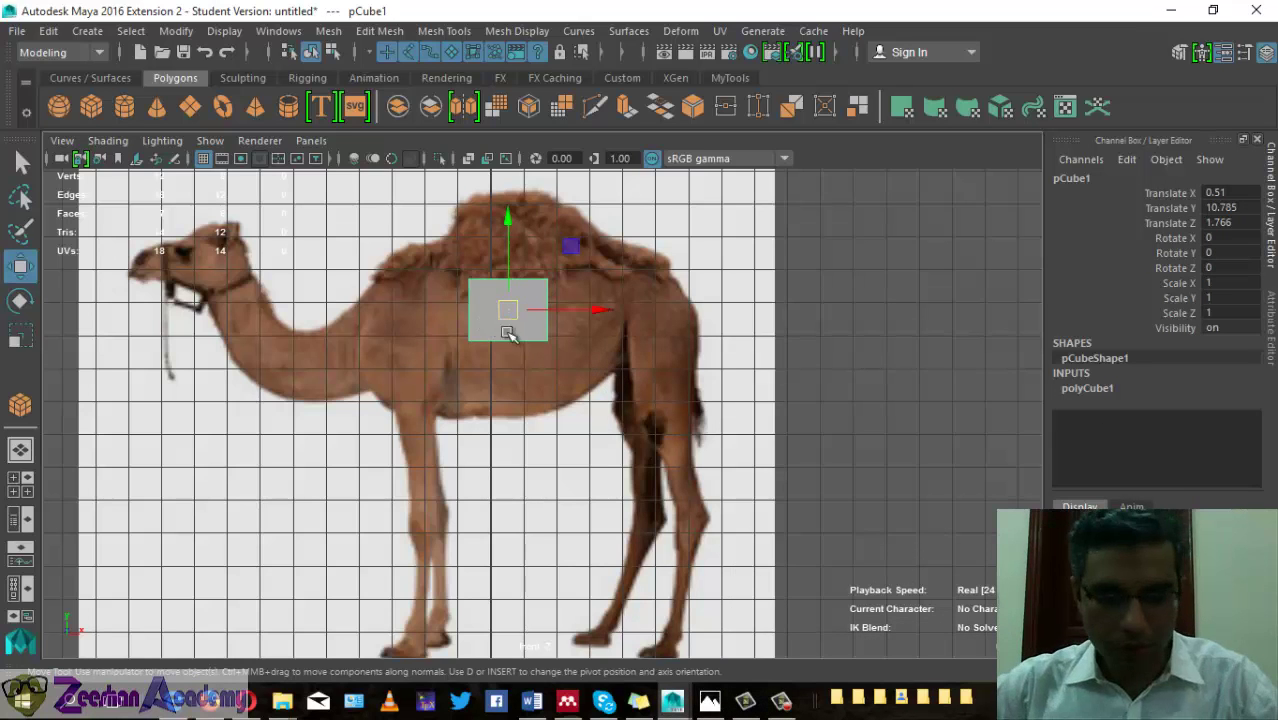
{"action": "middle_click_drag", "start_coordinate": [508, 333], "coordinate": [534, 357], "text": "alt"}
{"action": "left_click_drag", "start_coordinate": [530, 338], "coordinate": [550, 338]}
{"action": "middle_click_drag", "start_coordinate": [539, 414], "coordinate": [600, 443], "text": "alt"}
{"action": "key", "text": "r"}
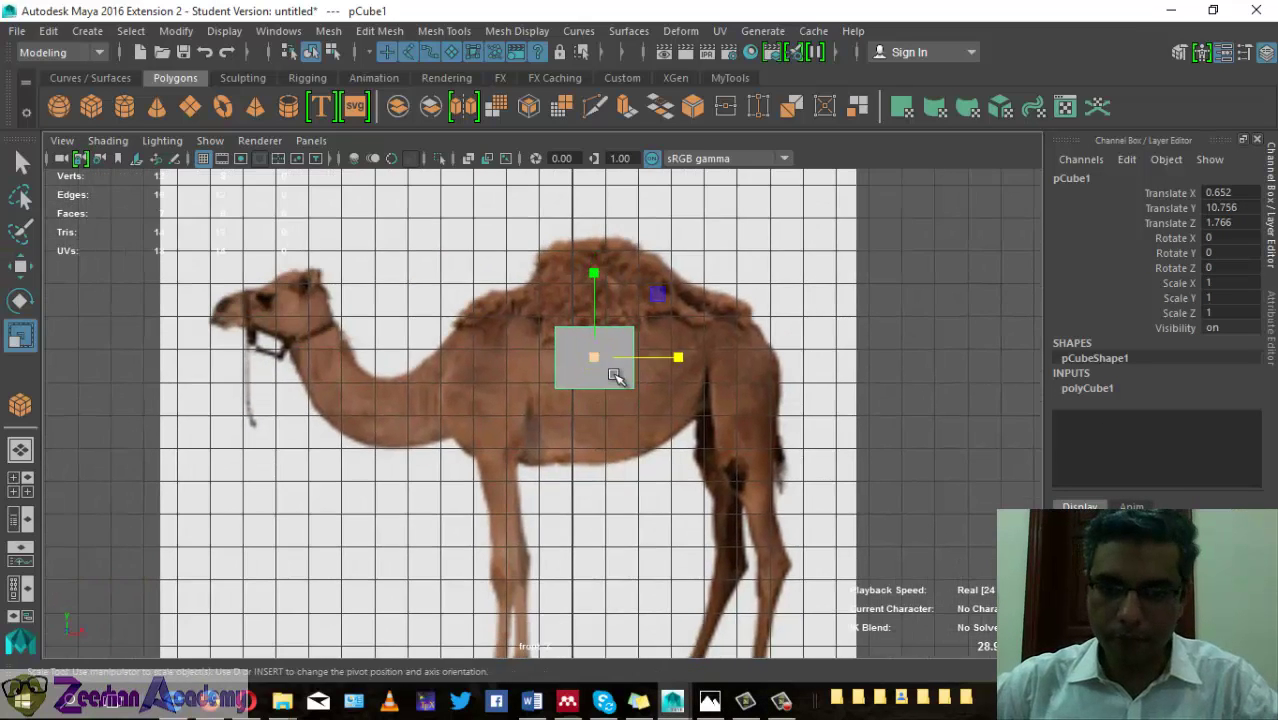
{"action": "scroll", "coordinate": [614, 480], "scroll_direction": "up", "scroll_amount": 3}
- Resize pCube1 to roughly 8.587 × 3.684 × 6.242 to cover the camel's body
{"action": "left_click", "coordinate": [1100, 389]}
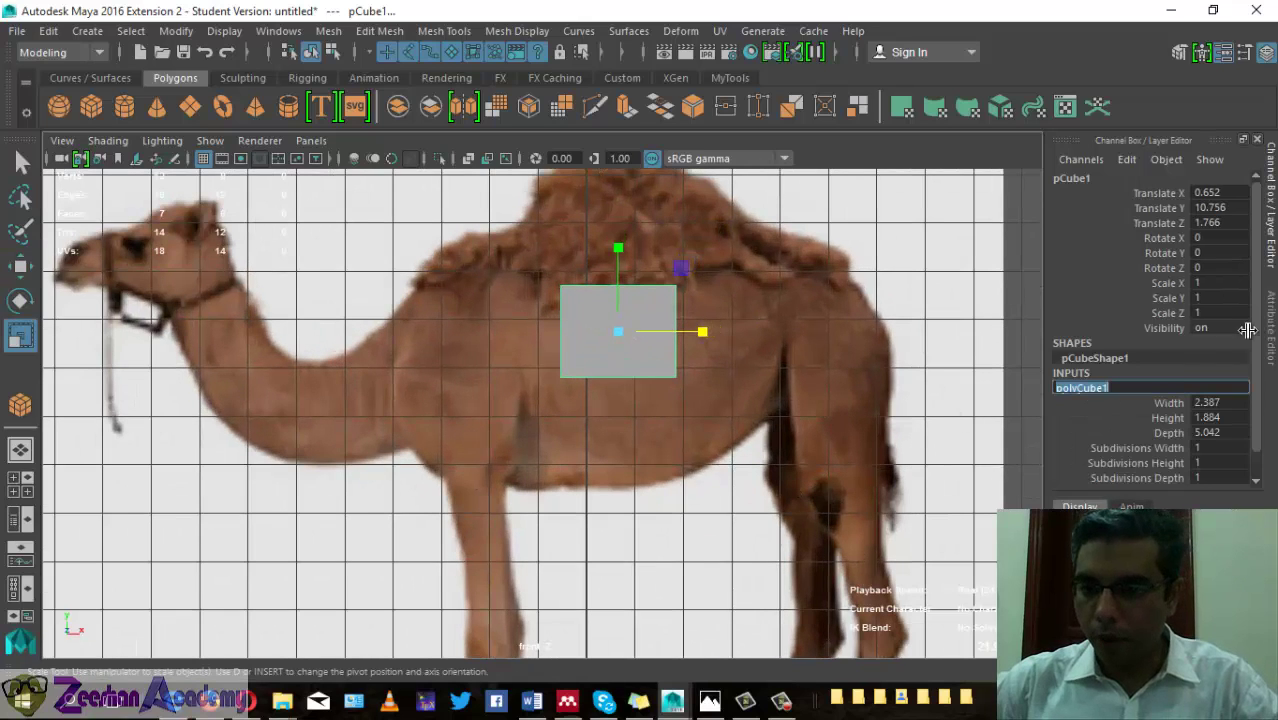
{"action": "left_click", "coordinate": [1168, 403]}
{"action": "middle_click_drag", "start_coordinate": [655, 389], "coordinate": [722, 401]}
{"action": "left_click", "coordinate": [1167, 417]}
{"action": "middle_click_drag", "start_coordinate": [757, 452], "coordinate": [777, 458]}
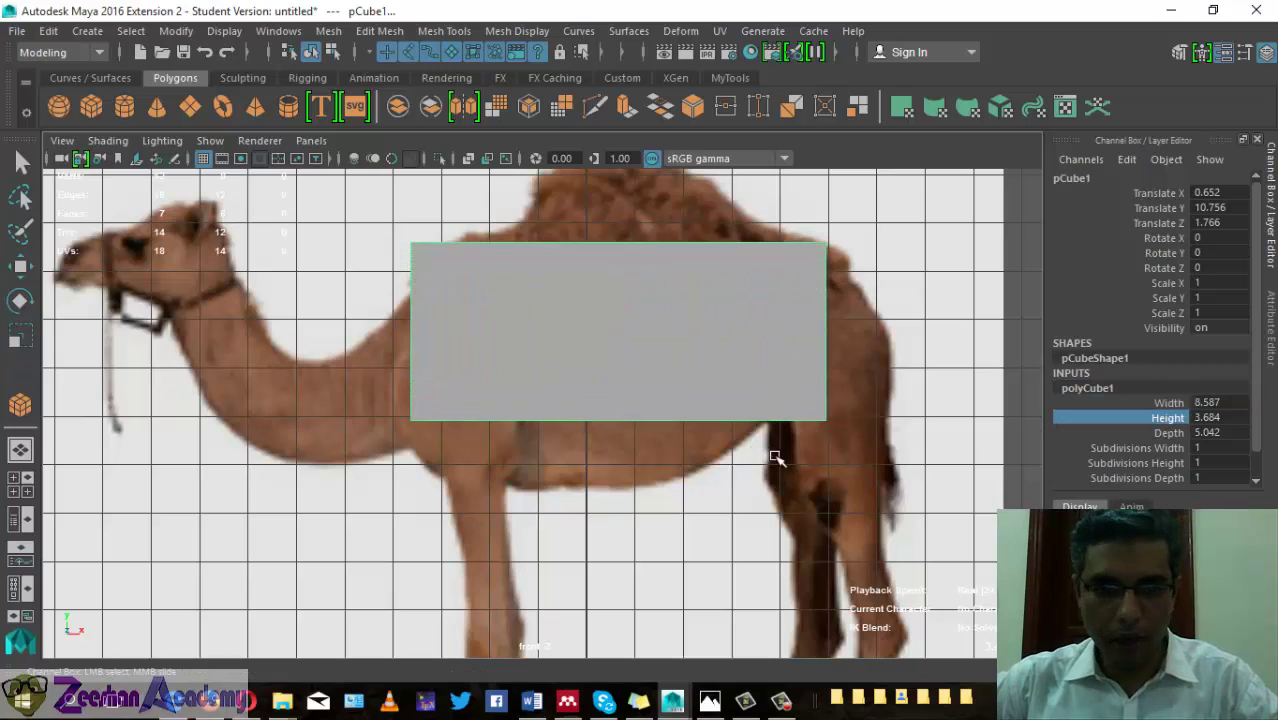
{"action": "left_click", "coordinate": [1183, 439]}
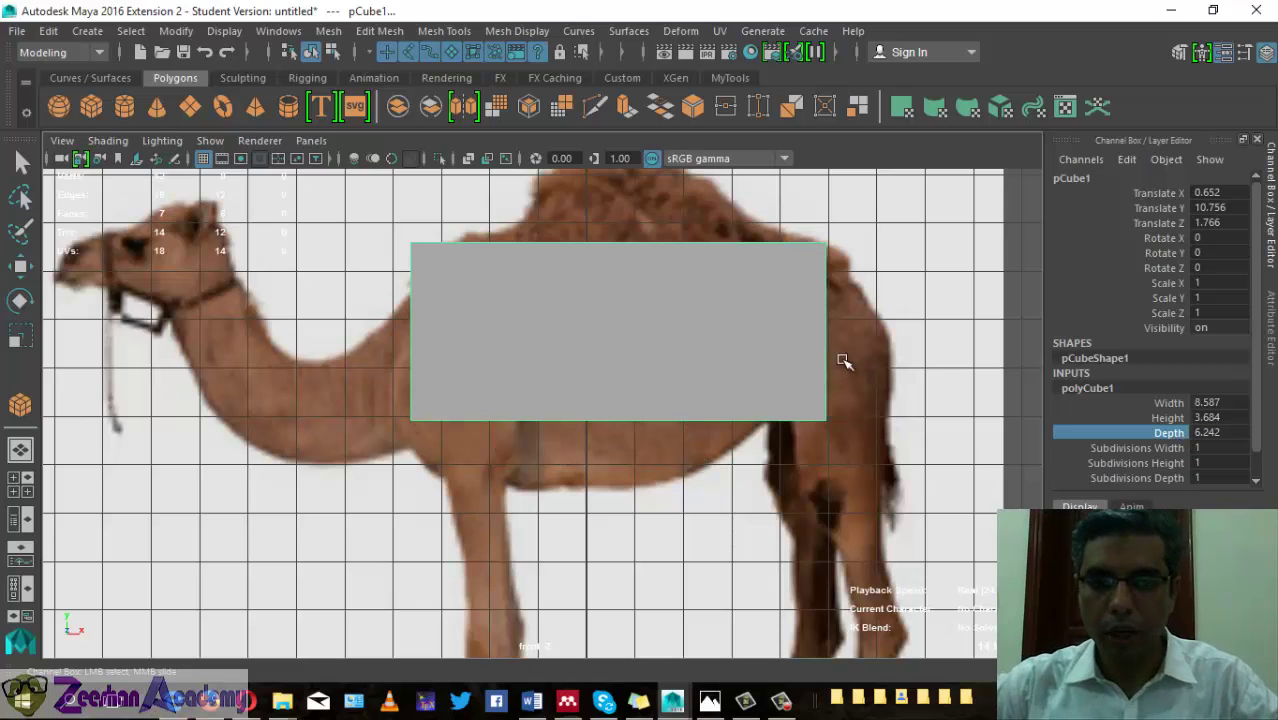
{"action": "scroll", "coordinate": [1163, 451], "scroll_direction": "down", "scroll_amount": 1}
- Give the cube 10 width subdivisions and 5 height subdivisions
{"action": "left_click", "coordinate": [1160, 420]}
{"action": "middle_click_drag", "start_coordinate": [724, 466], "coordinate": [695, 466]}
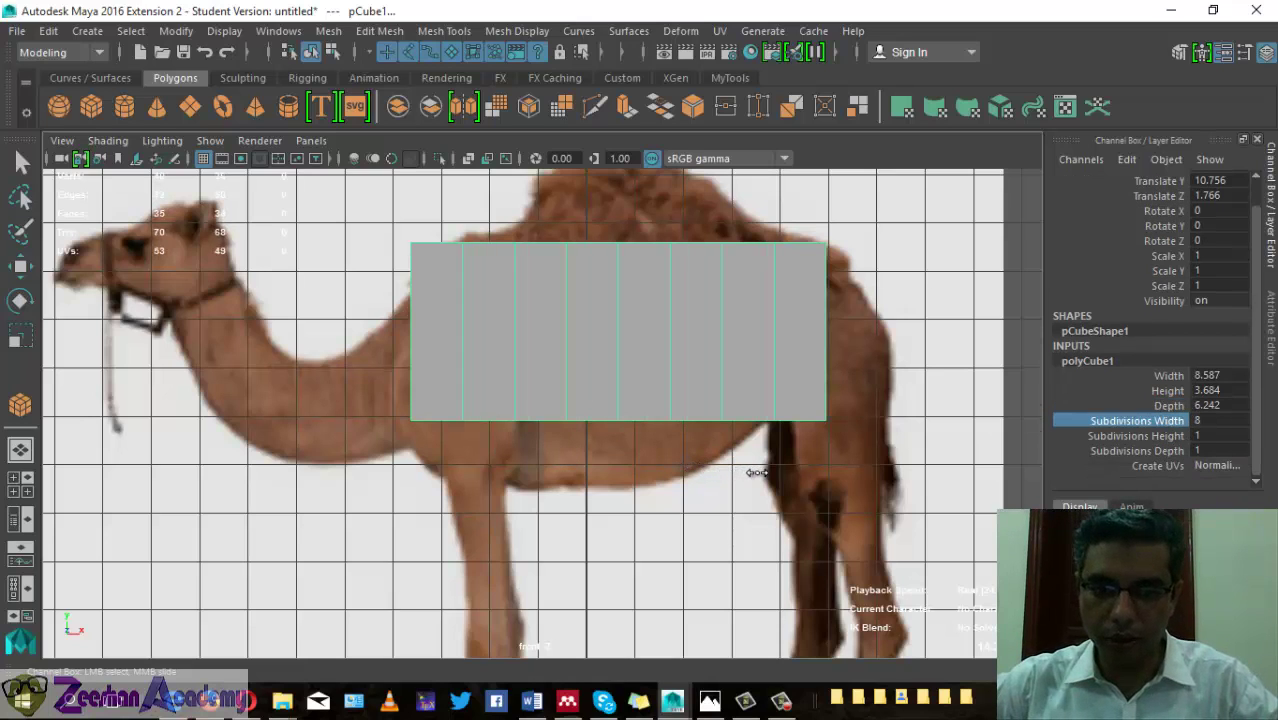
{"action": "middle_click_drag", "start_coordinate": [757, 472], "coordinate": [762, 471]}
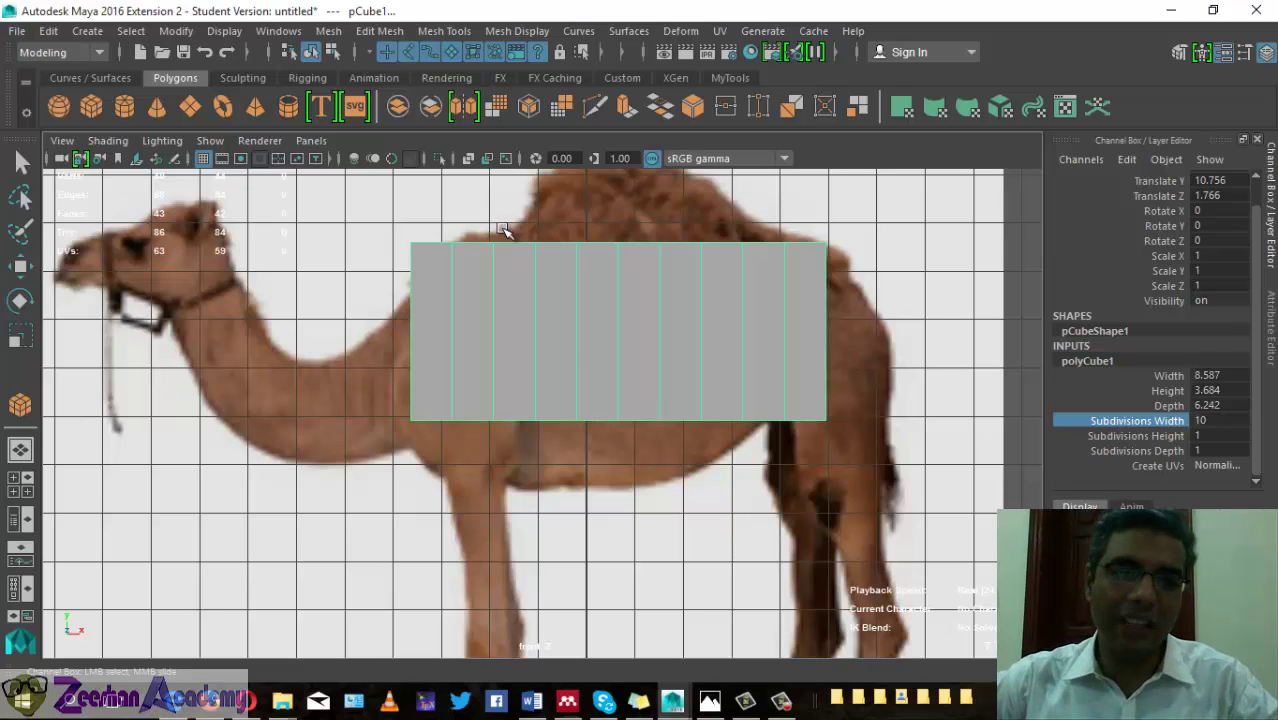
{"action": "left_click", "coordinate": [1136, 435]}
{"action": "mouse_move", "coordinate": [578, 351]}
{"action": "middle_mouse_down"}
{"action": "mouse_move", "coordinate": [650, 386]}
{"action": "mouse_move", "coordinate": [732, 360]}
{"action": "mouse_move", "coordinate": [706, 419]}
{"action": "middle_mouse_up"}
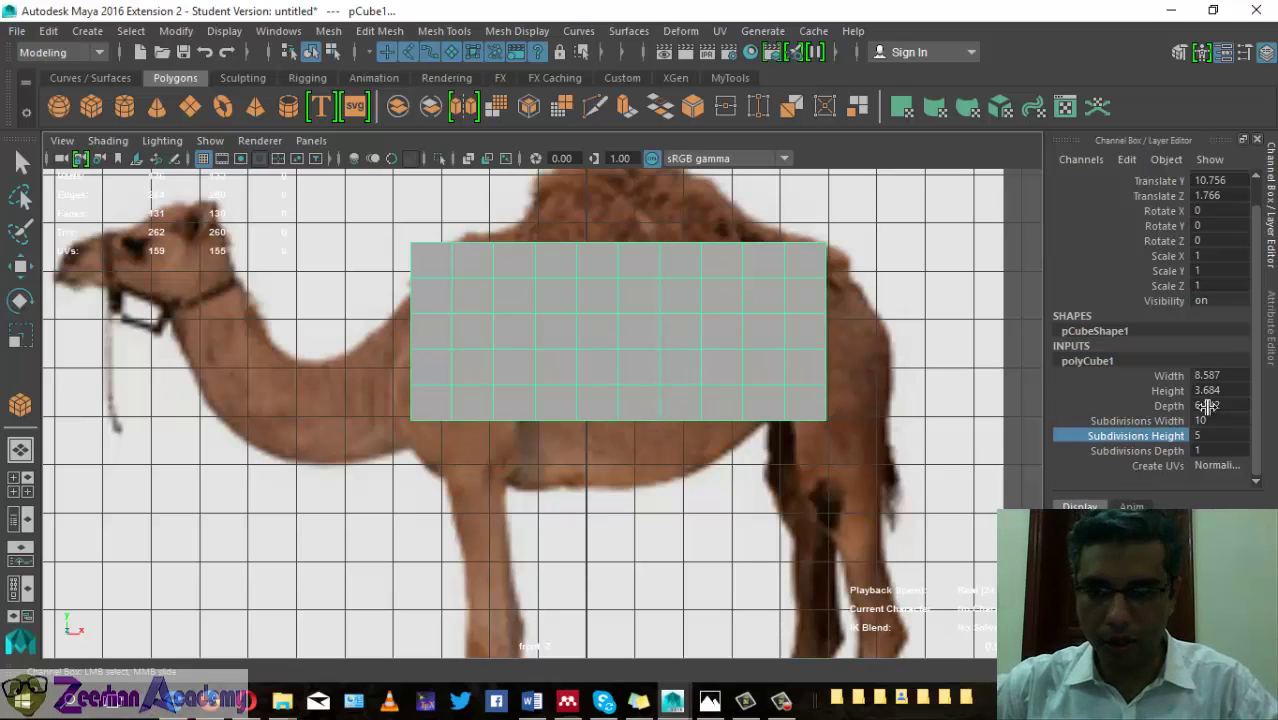
{"action": "left_click", "coordinate": [1136, 420]}
{"action": "middle_click_drag", "start_coordinate": [726, 490], "coordinate": [711, 489]}
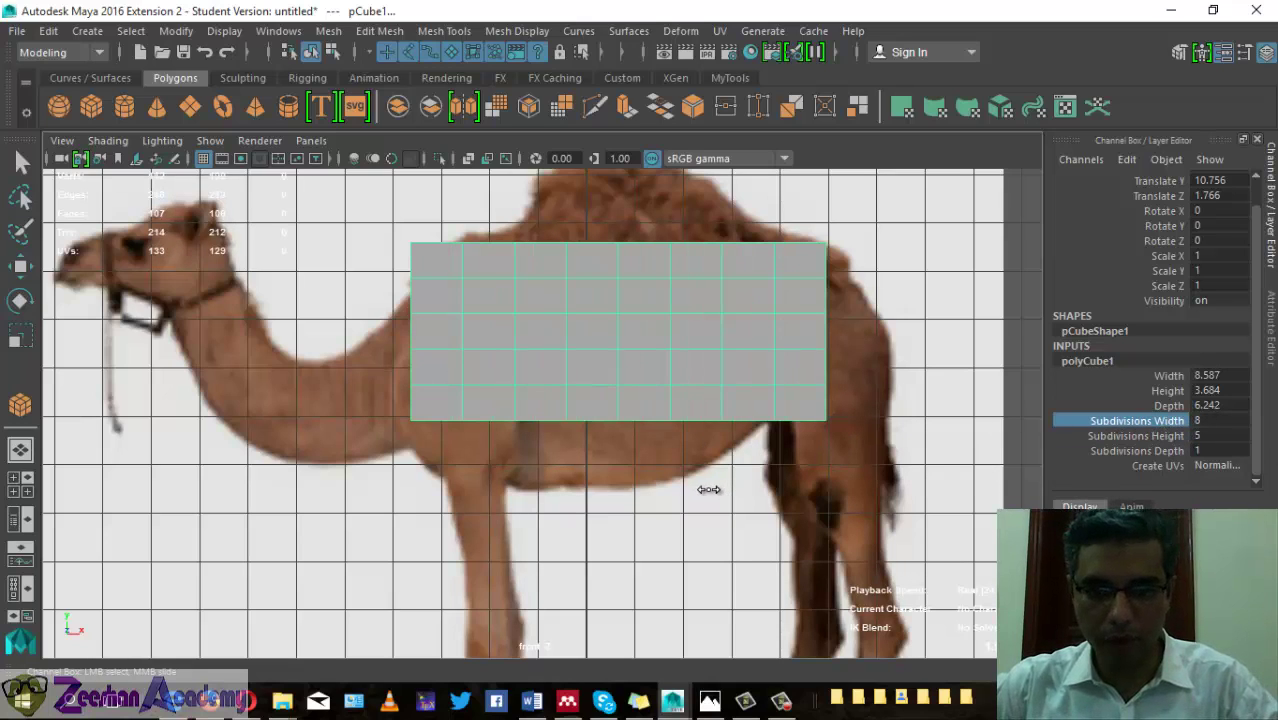
{"action": "double_click", "coordinate": [1205, 421]}
{"action": "type", "text": "10"}
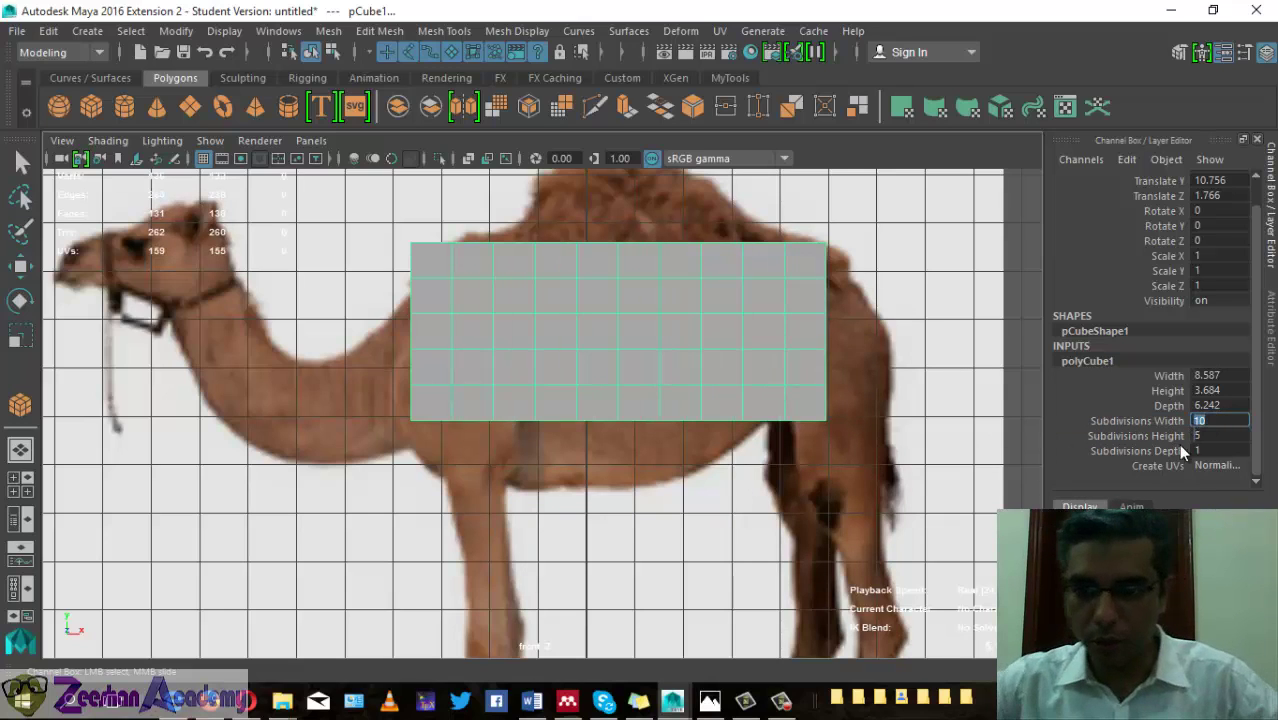
{"action": "double_click", "coordinate": [1203, 450]}
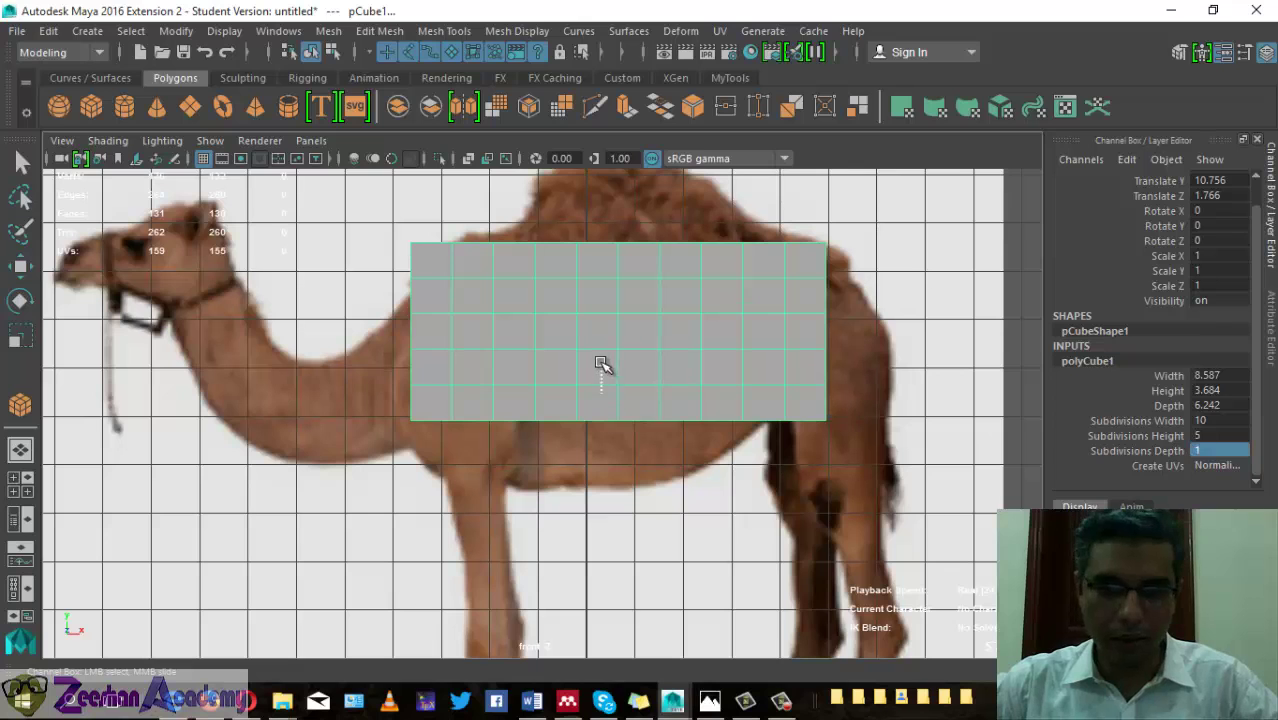
- Switch the viewport to the perspective view
{"action": "key", "text": "r"}
{"action": "key", "text": "space"}
{"action": "left_click_drag", "start_coordinate": [672, 392], "coordinate": [672, 340]}
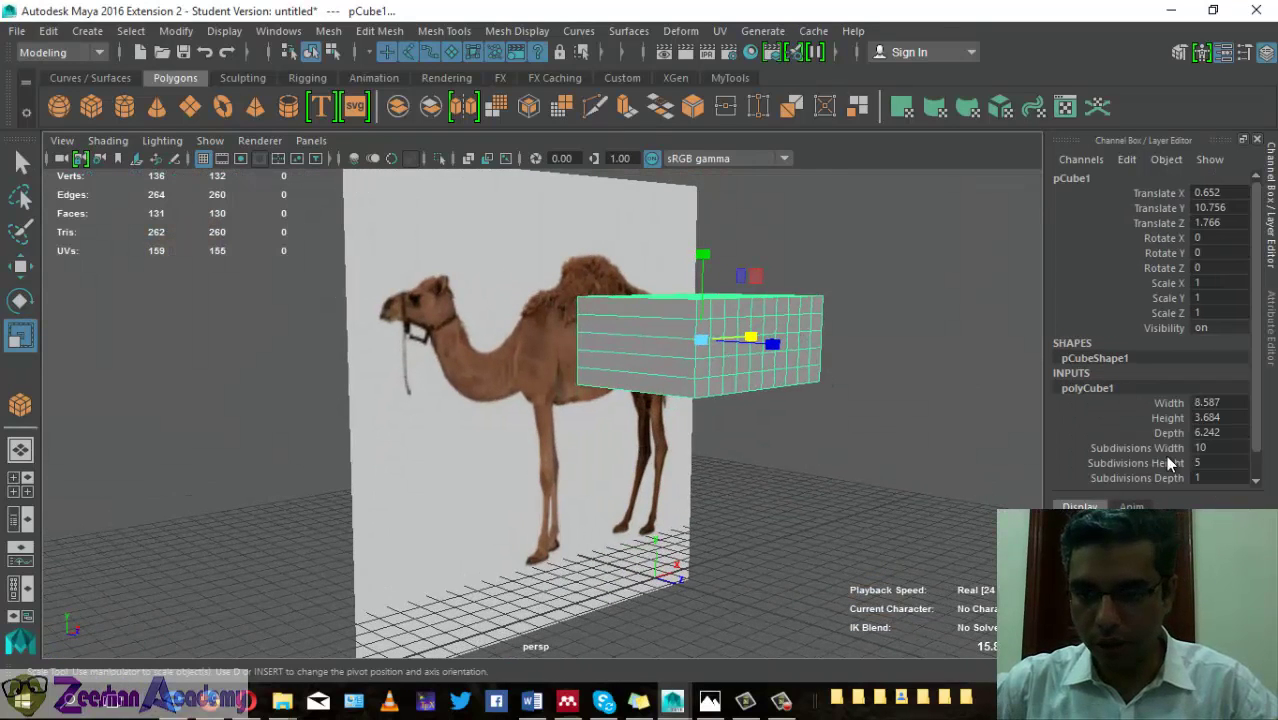
- Try depth subdivisions of 7 and 8, then settle on 6
{"action": "left_click", "coordinate": [1138, 477]}
{"action": "middle_click_drag", "start_coordinate": [948, 500], "coordinate": [904, 501]}
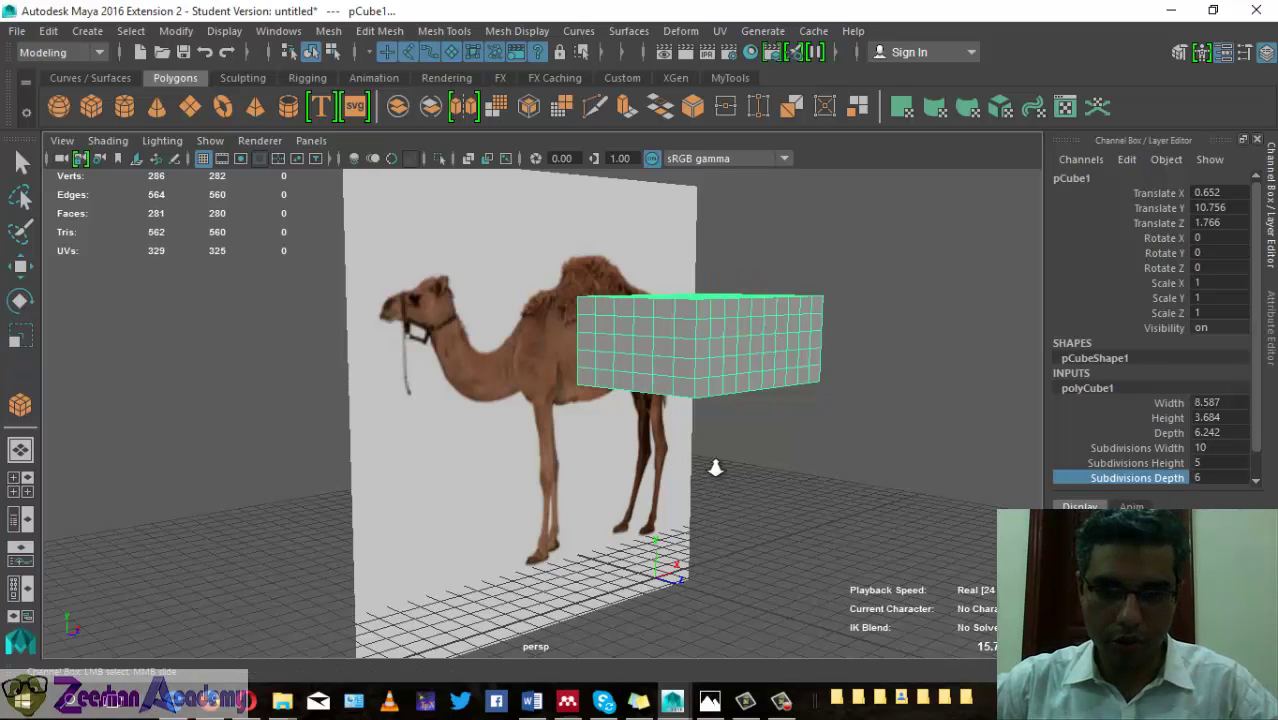
{"action": "mouse_move", "coordinate": [715, 467]}
{"action": "left_mouse_down", "text": "alt"}
{"action": "mouse_move", "coordinate": [727, 465]}
{"action": "mouse_move", "coordinate": [521, 533]}
{"action": "mouse_move", "coordinate": [610, 550]}
{"action": "mouse_move", "coordinate": [691, 542]}
{"action": "mouse_move", "coordinate": [593, 499]}
{"action": "mouse_move", "coordinate": [613, 371]}
{"action": "mouse_move", "coordinate": [556, 562]}
{"action": "mouse_move", "coordinate": [600, 570]}
{"action": "left_mouse_up", "text": "alt"}
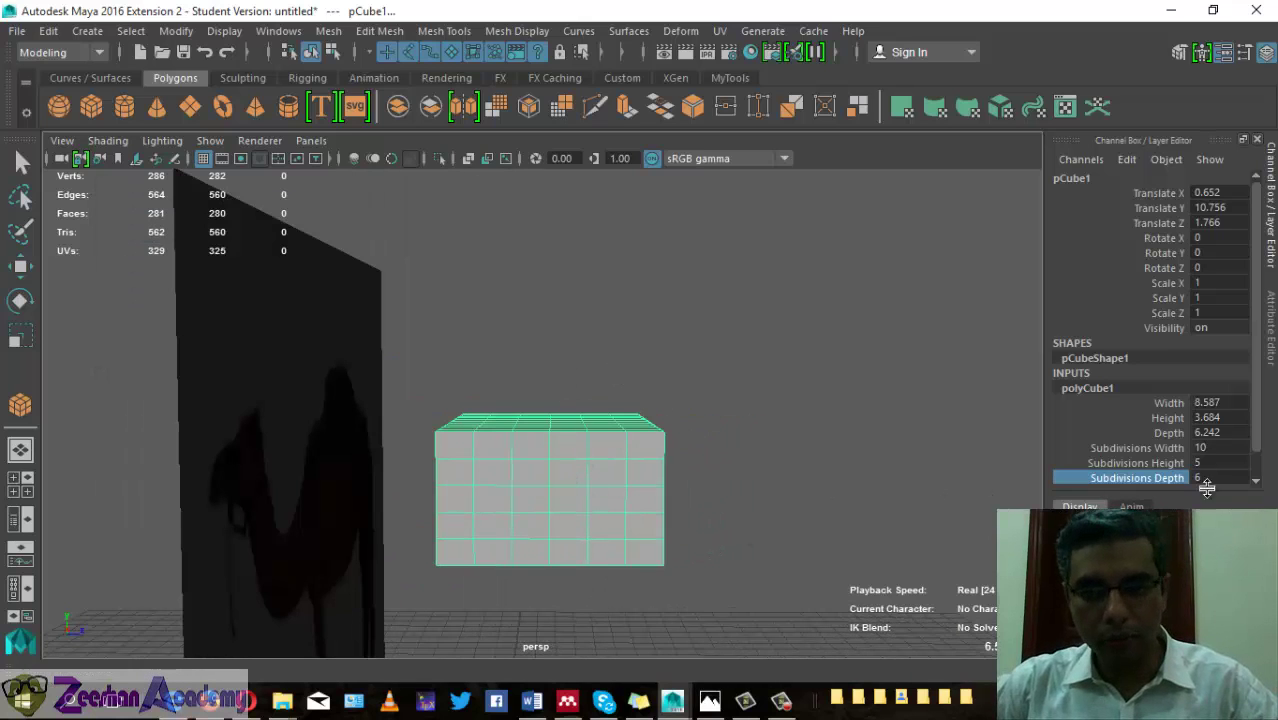
{"action": "middle_click_drag", "start_coordinate": [551, 465], "coordinate": [901, 465]}
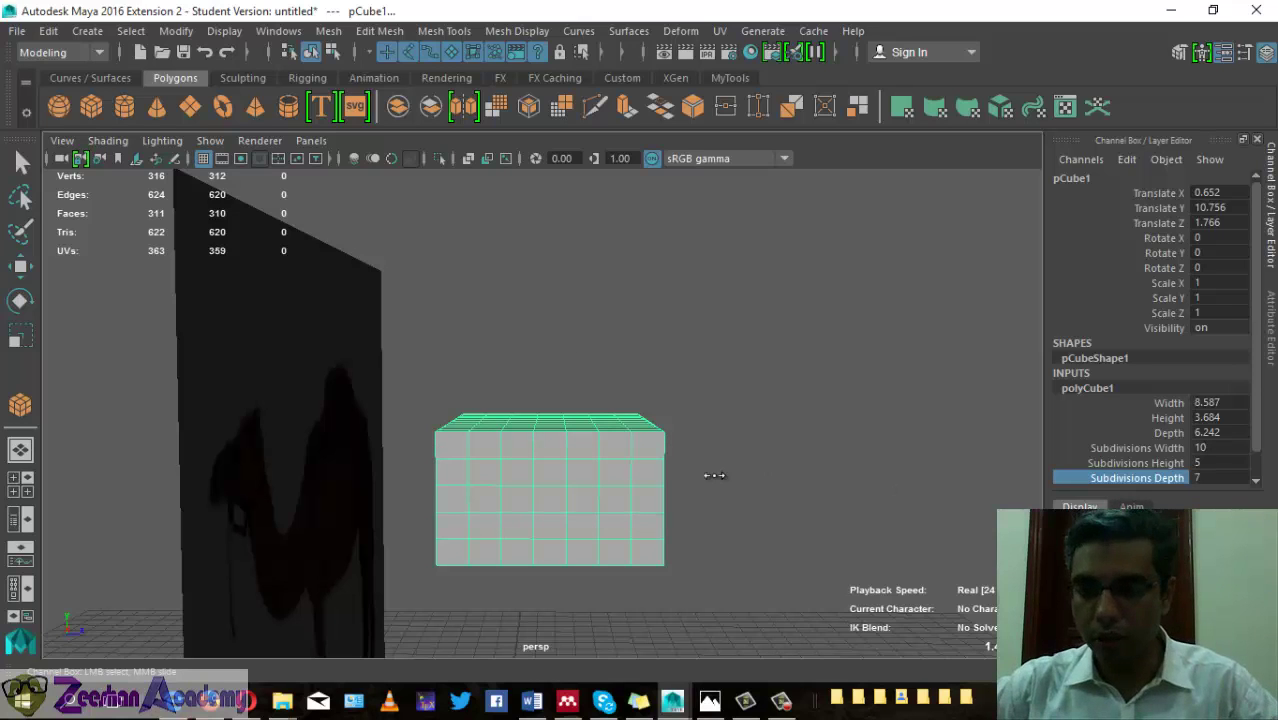
{"action": "middle_click_drag", "start_coordinate": [714, 475], "coordinate": [727, 481]}
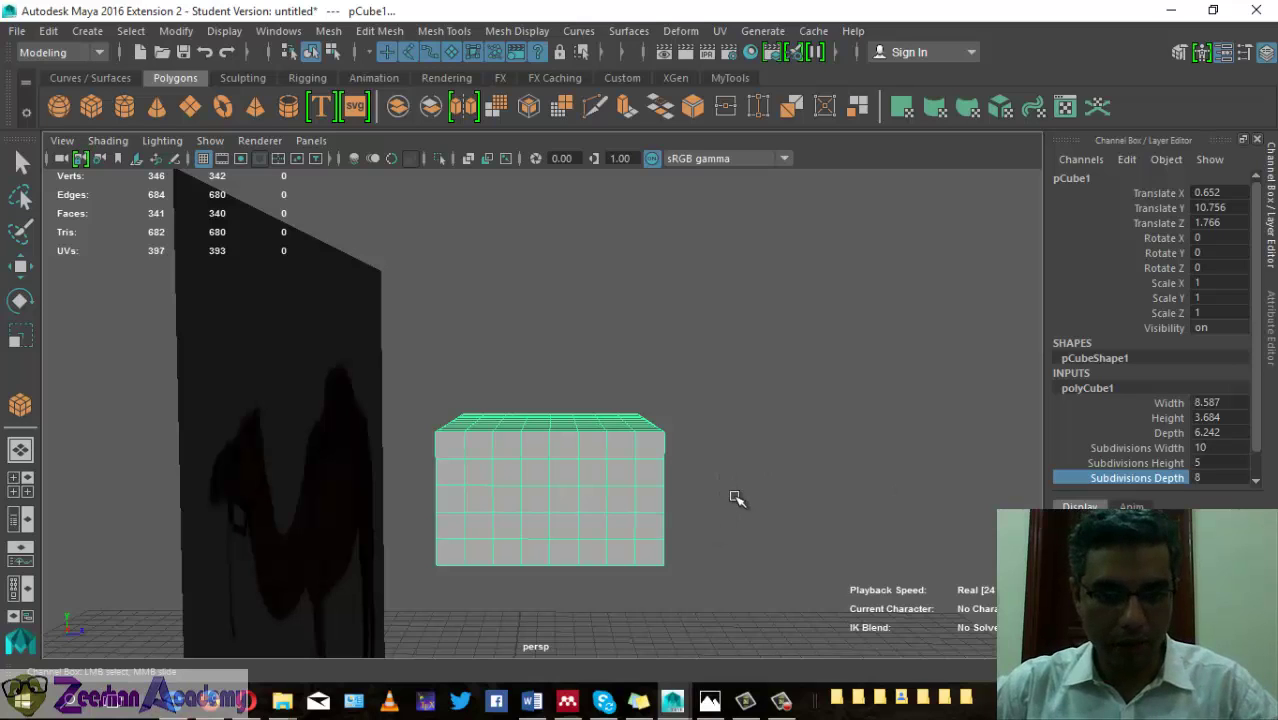
{"action": "middle_click_drag", "start_coordinate": [719, 496], "coordinate": [675, 510]}
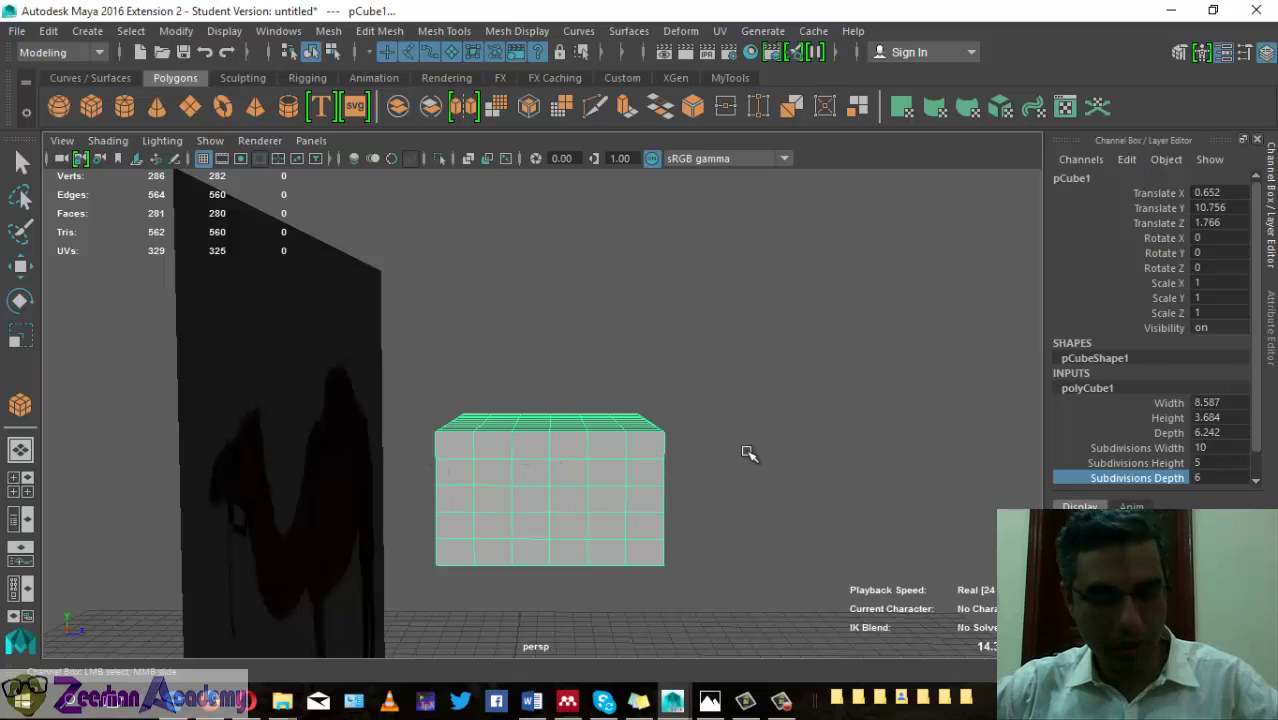
- Return to the front view over the camel photo
{"action": "key", "text": "space"}
{"action": "mouse_move", "coordinate": [745, 449]}
{"action": "left_mouse_down"}
{"action": "mouse_move", "coordinate": [787, 422]}
{"action": "mouse_move", "coordinate": [706, 500]}
{"action": "left_mouse_up"}
{"action": "right_click_drag", "start_coordinate": [649, 179], "coordinate": [589, 268]}
- Switch the body box to vertex mode and trial-move a few vertices, undoing the edge stretch
{"action": "left_click", "coordinate": [558, 180]}
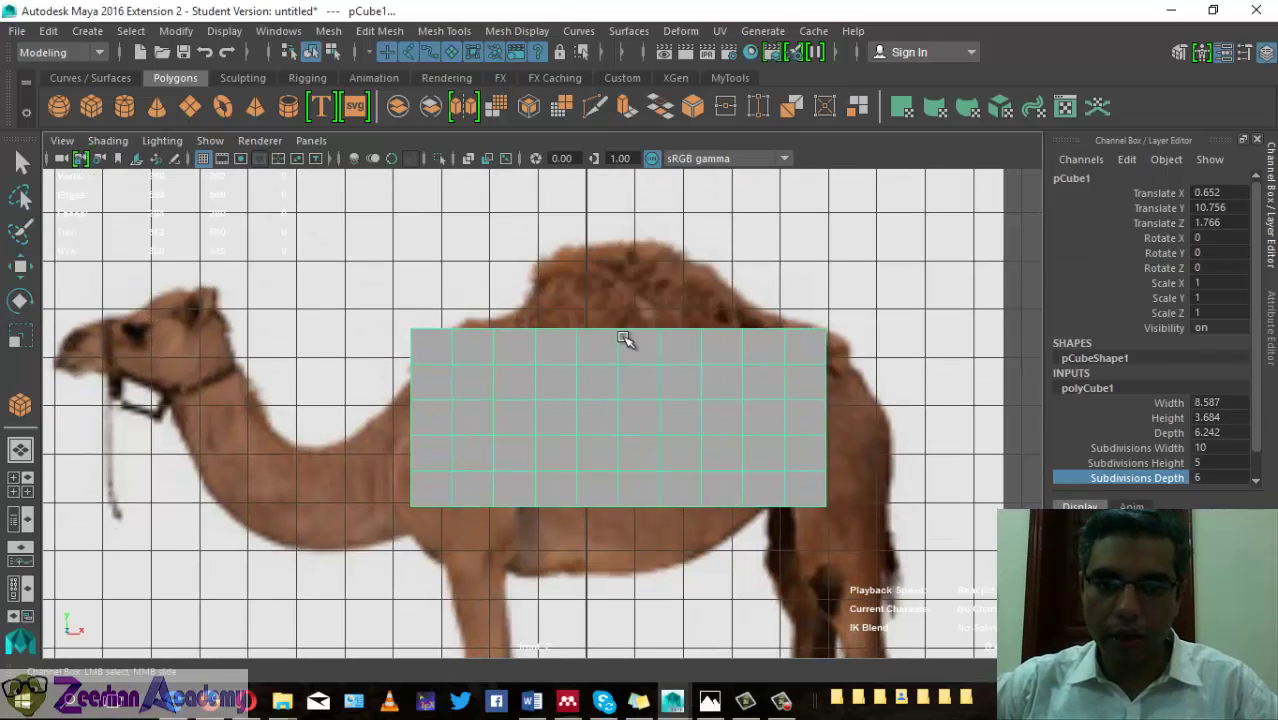
{"action": "middle_click_drag", "start_coordinate": [625, 337], "coordinate": [645, 372], "text": "alt"}
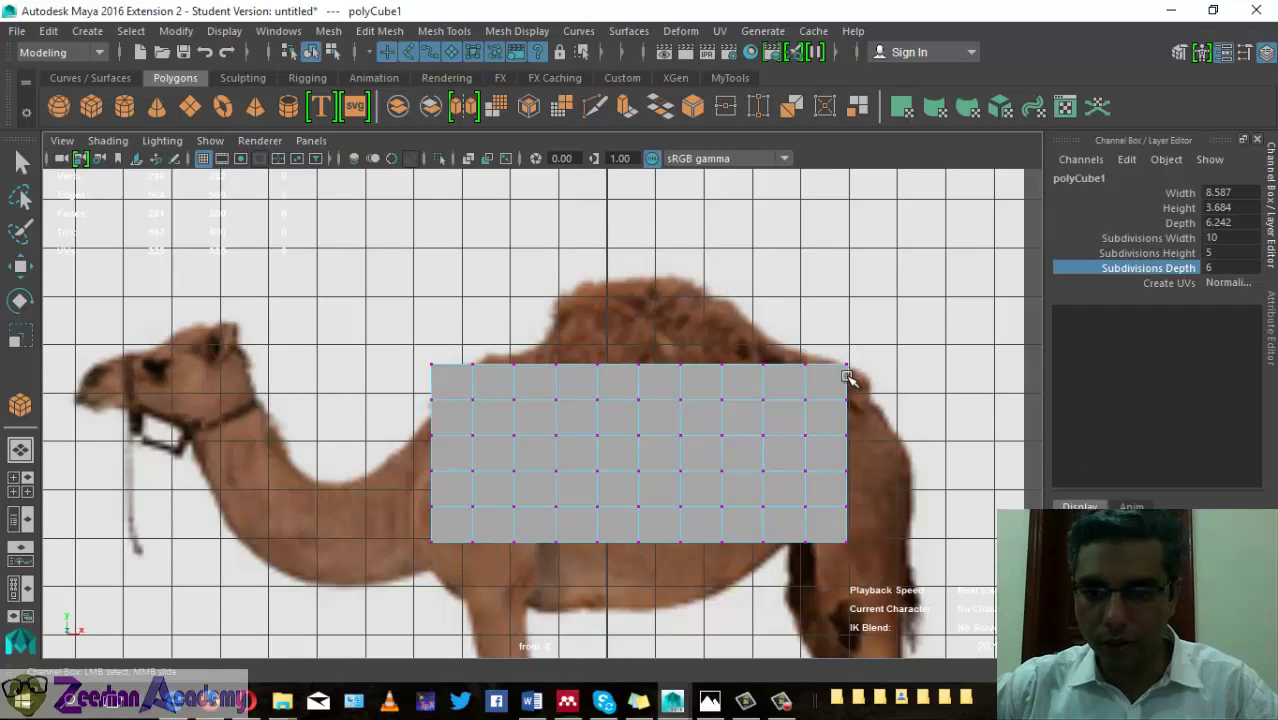
{"action": "left_click", "coordinate": [860, 366]}
{"action": "key", "text": "w"}
{"action": "left_click", "coordinate": [846, 366]}
{"action": "left_click_drag", "start_coordinate": [845, 372], "coordinate": [798, 357]}
{"action": "left_click", "coordinate": [792, 366]}
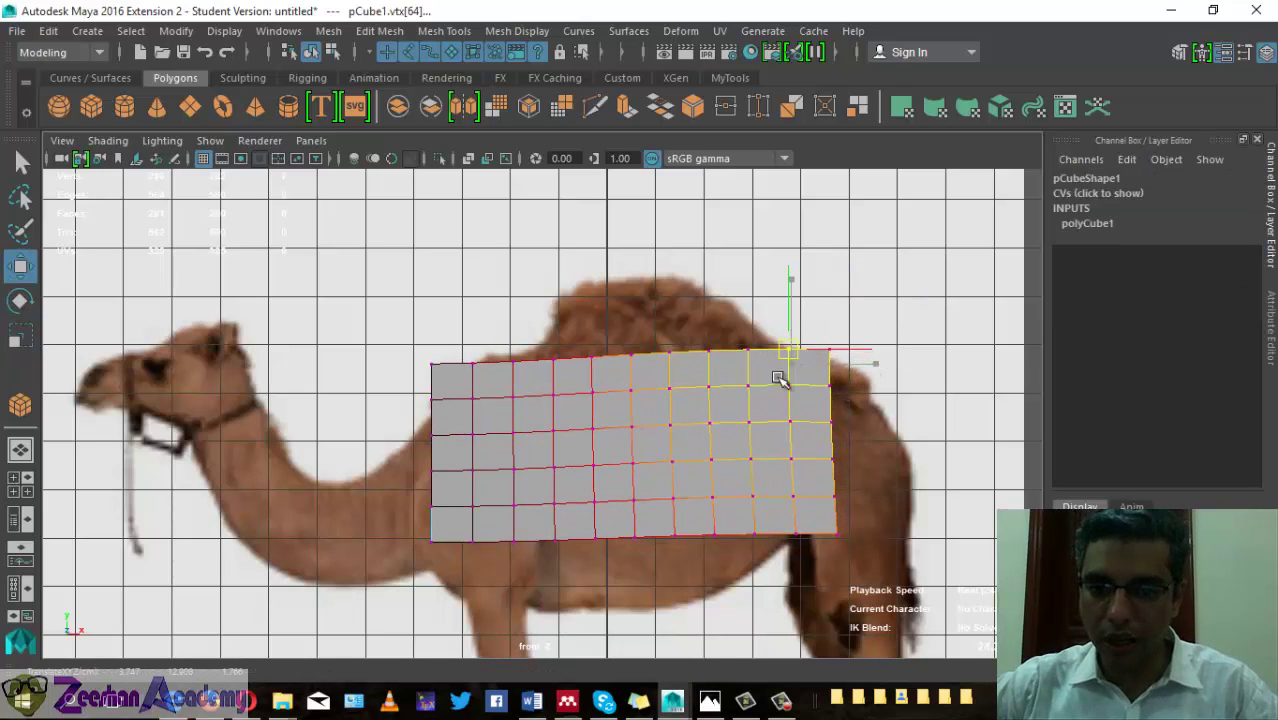
{"action": "left_click", "coordinate": [826, 414]}
{"action": "left_click_drag", "start_coordinate": [830, 419], "coordinate": [886, 446]}
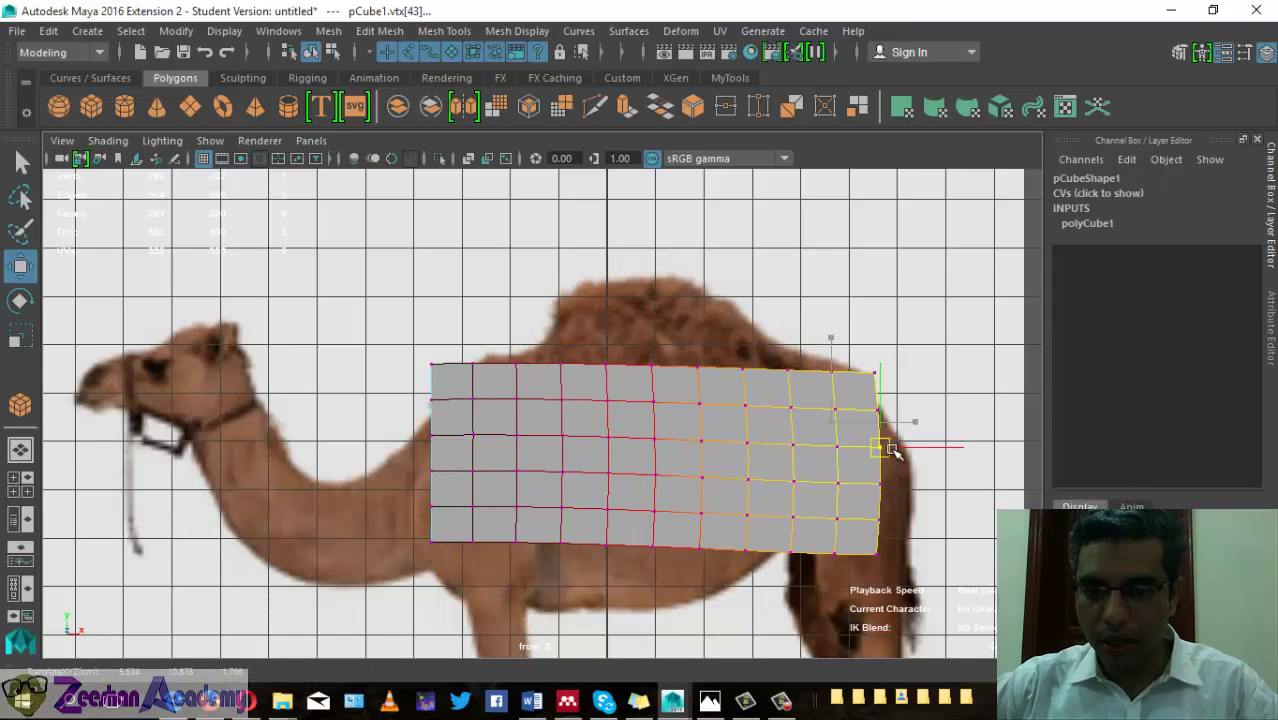
{"action": "key", "text": "ctrl+z"}
{"action": "key", "text": "ctrl+z"}
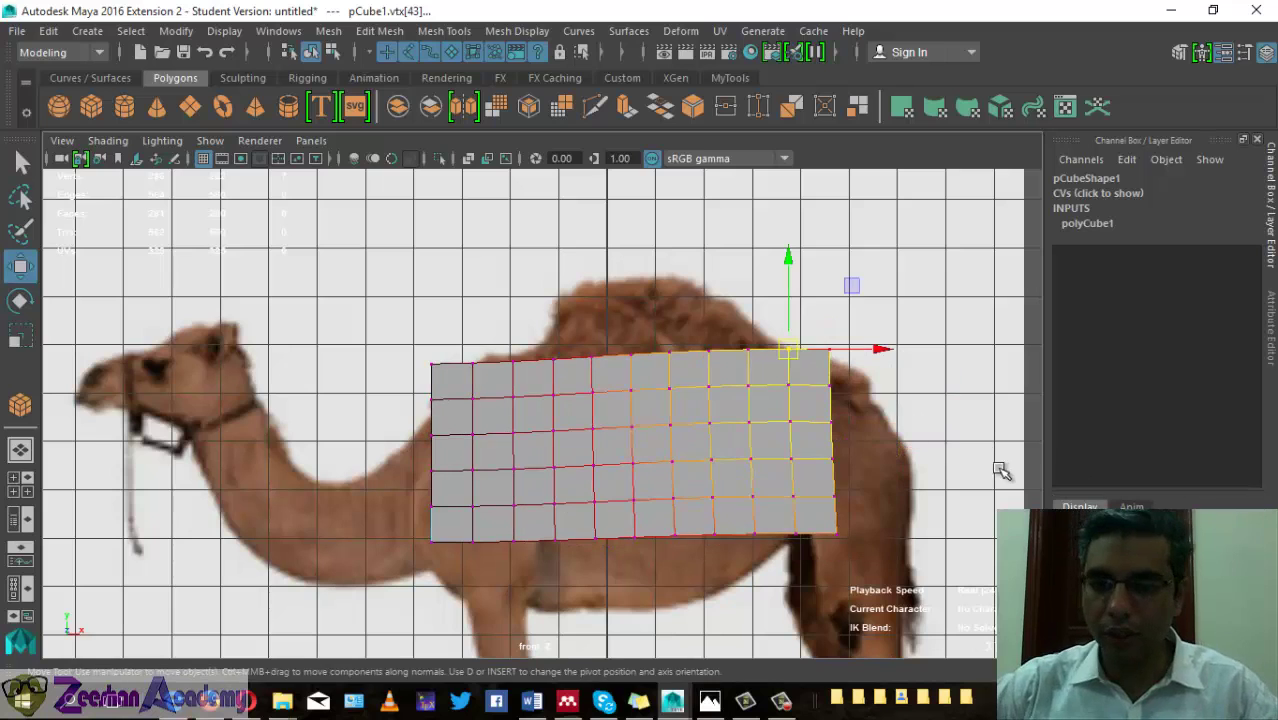
- Turn Soft Select off in the Move Tool settings and close the panel
{"action": "double_click", "coordinate": [20, 268]}
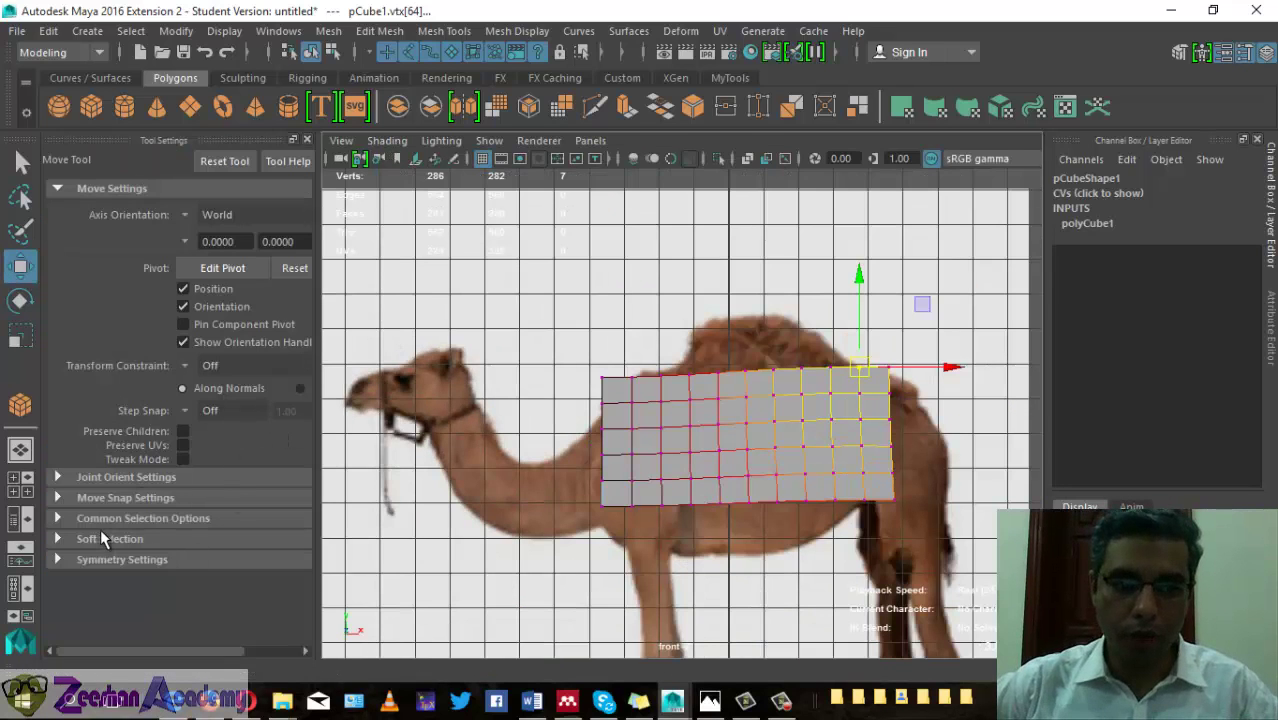
{"action": "left_click", "coordinate": [101, 539]}
{"action": "left_click", "coordinate": [183, 560]}
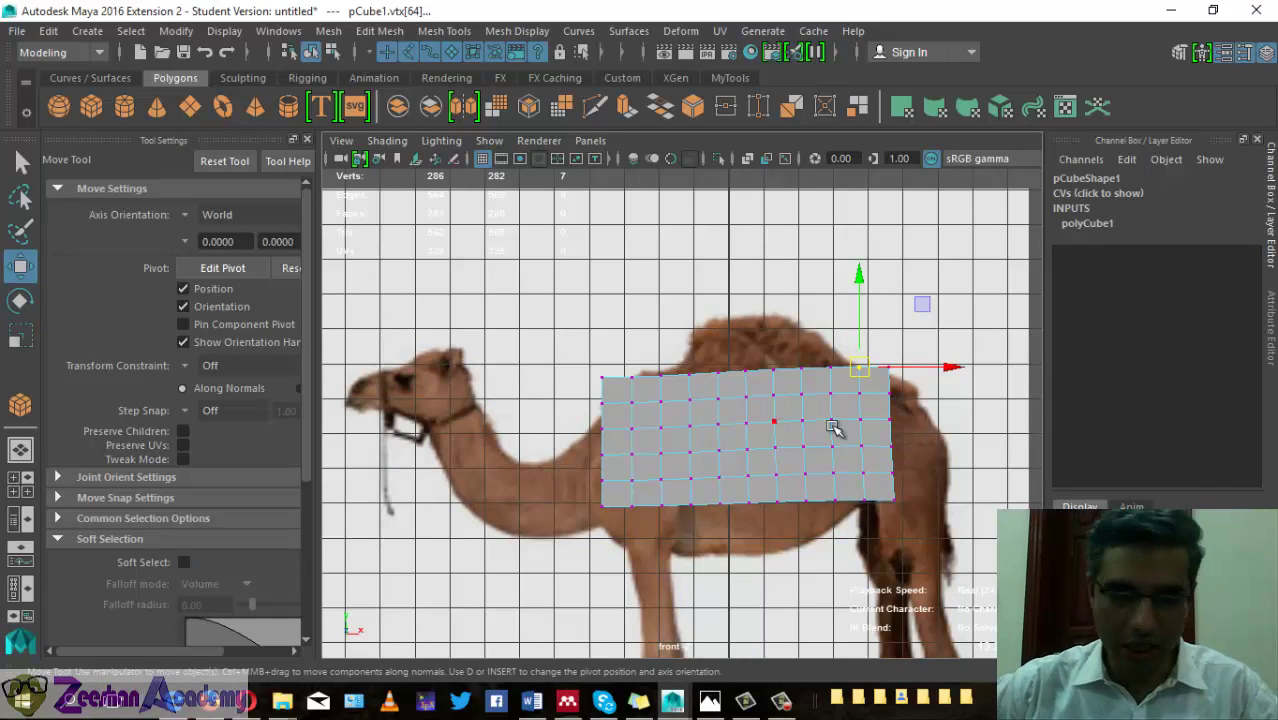
{"action": "middle_click_drag", "start_coordinate": [835, 428], "coordinate": [822, 394], "text": "alt"}
{"action": "middle_click_drag", "start_coordinate": [842, 437], "coordinate": [800, 416], "text": "alt"}
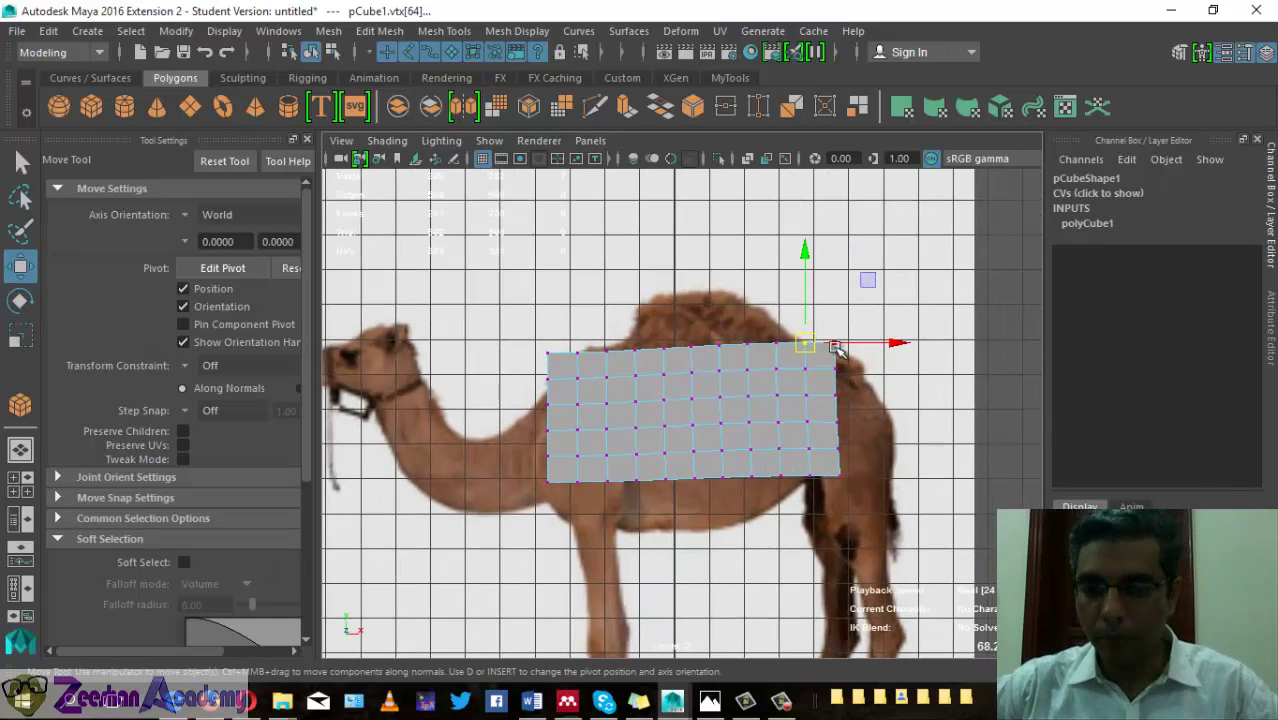
{"action": "key", "text": "b"}
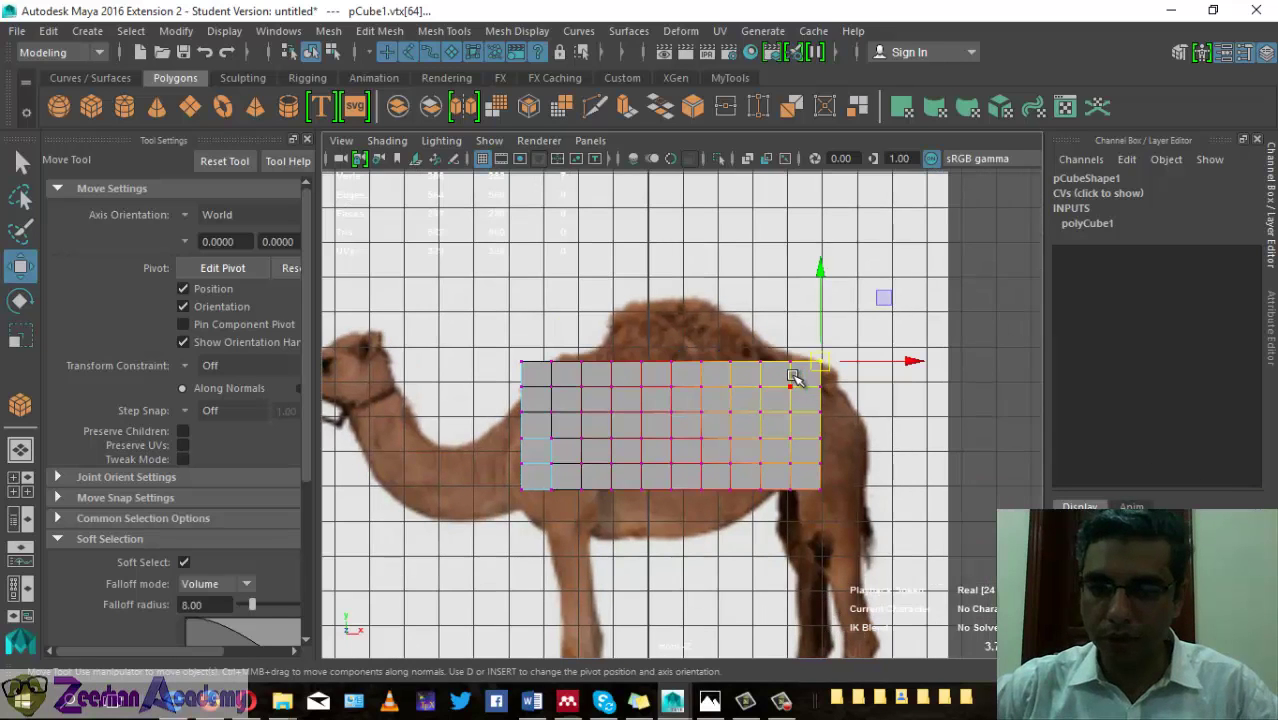
{"action": "left_click", "coordinate": [922, 457]}
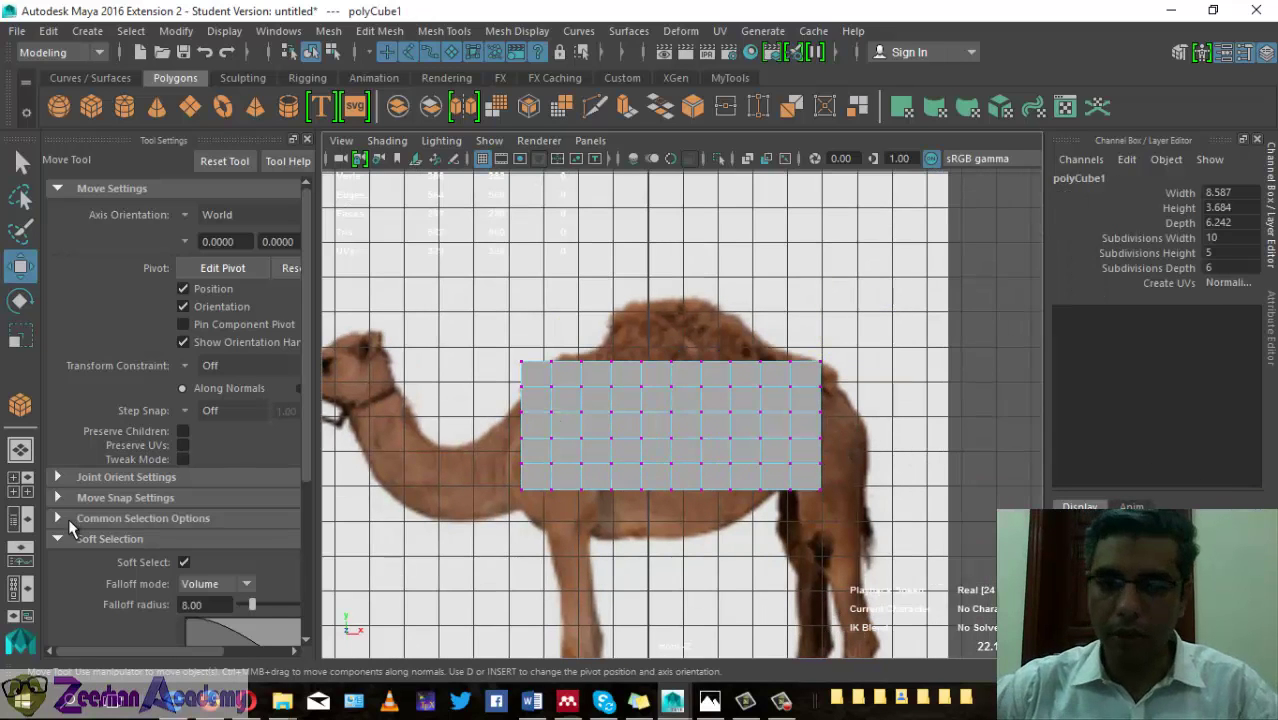
{"action": "left_click", "coordinate": [183, 562]}
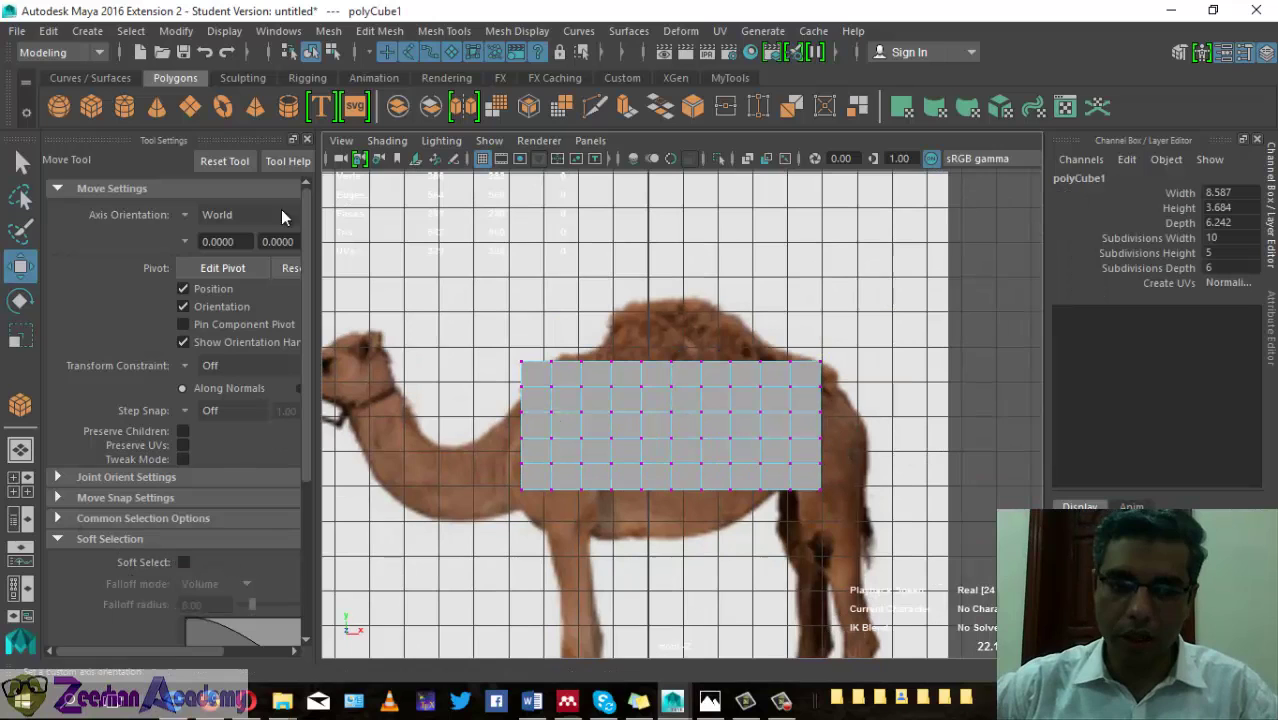
{"action": "left_click", "coordinate": [307, 140]}
{"action": "right_click_drag", "start_coordinate": [633, 181], "coordinate": [681, 319]}
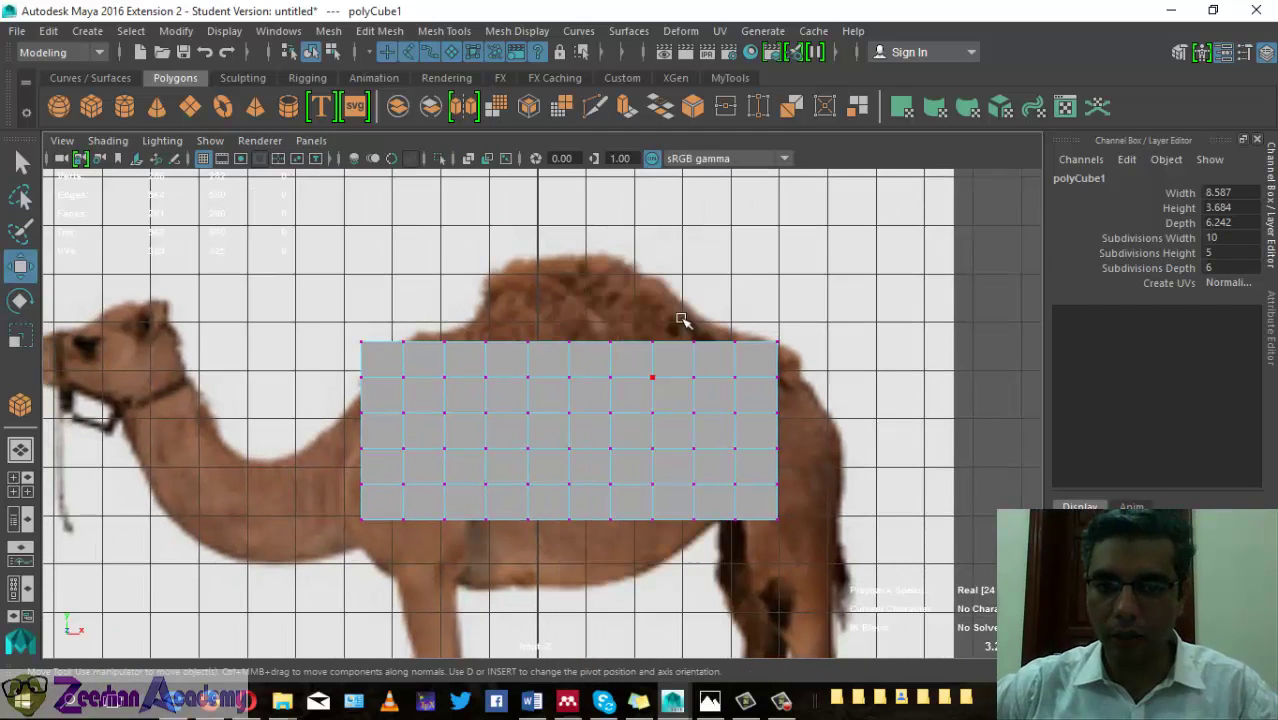
- Pull top vertices up into a hump peak and lower the upper-right corner along the back
{"action": "left_click", "coordinate": [693, 342]}
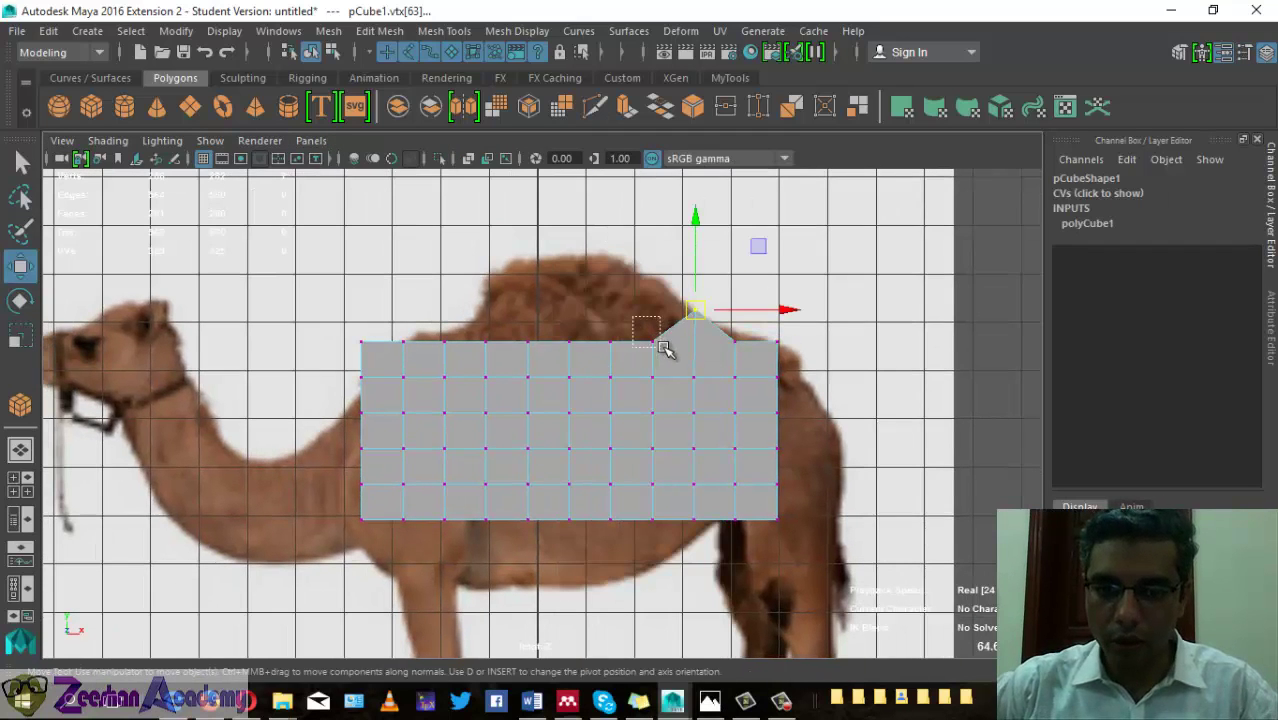
{"action": "left_click_drag", "start_coordinate": [690, 346], "coordinate": [660, 290]}
{"action": "left_click", "coordinate": [610, 342]}
{"action": "left_click_drag", "start_coordinate": [610, 342], "coordinate": [613, 263]}
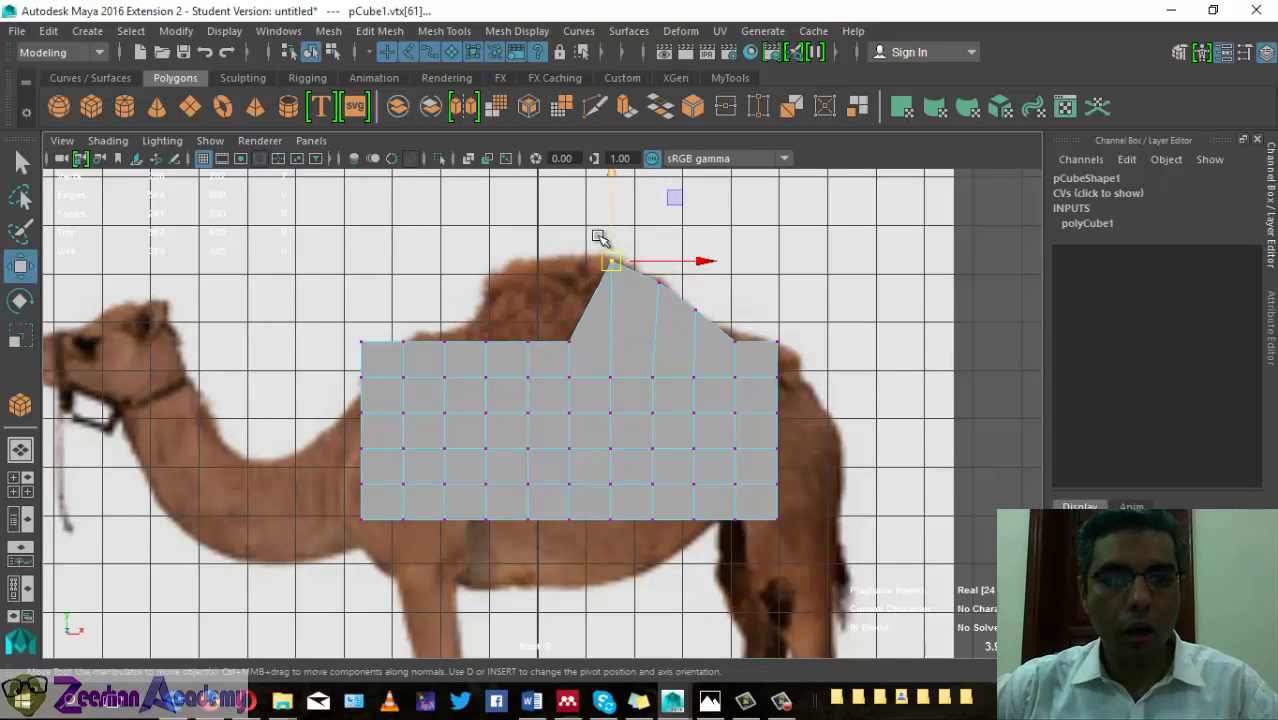
{"action": "left_click", "coordinate": [694, 311]}
{"action": "mouse_move", "coordinate": [694, 311]}
{"action": "left_mouse_down"}
{"action": "mouse_move", "coordinate": [724, 323]}
{"action": "mouse_move", "coordinate": [699, 320]}
{"action": "left_mouse_up"}
{"action": "left_click", "coordinate": [743, 348]}
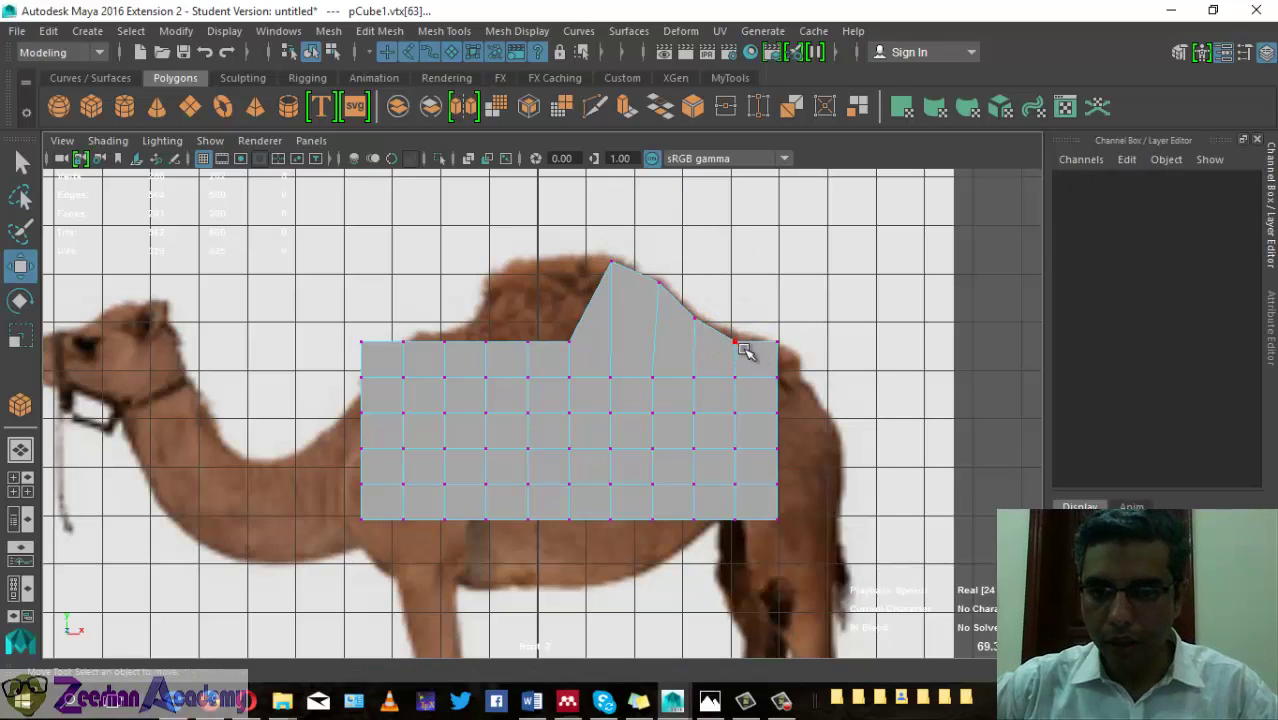
{"action": "left_click", "coordinate": [738, 345]}
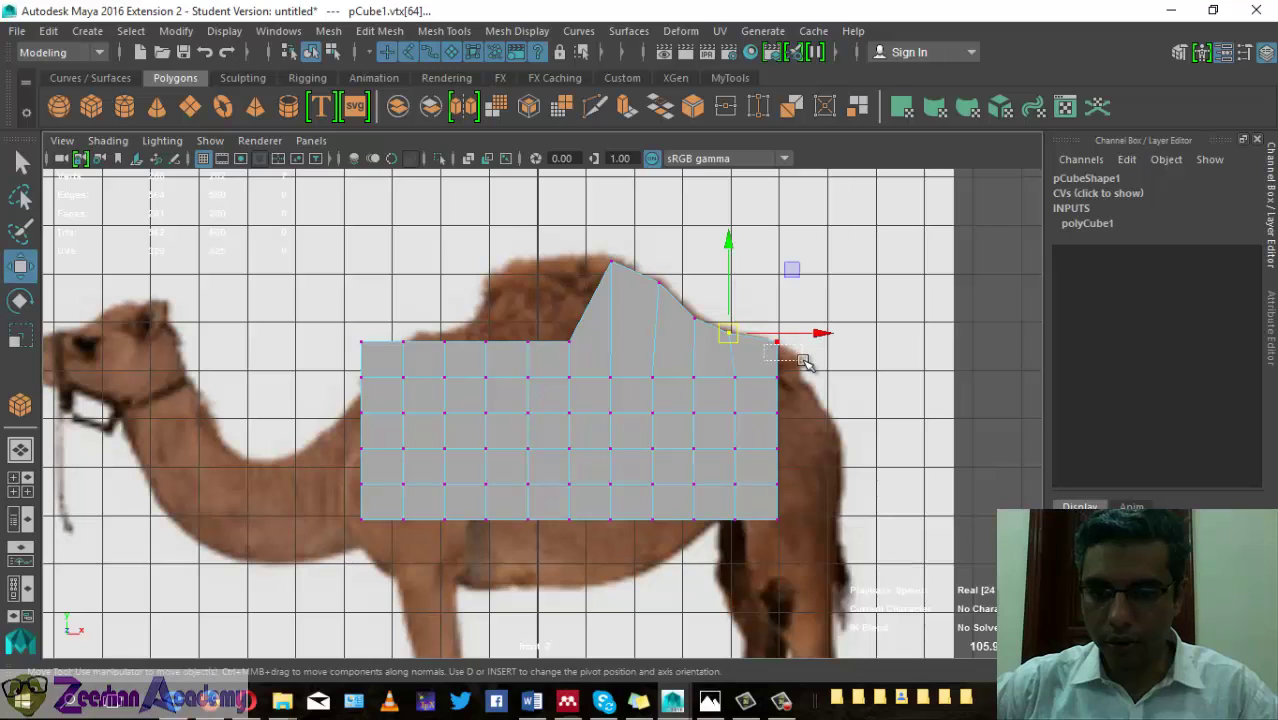
{"action": "left_click", "coordinate": [768, 352]}
{"action": "left_click", "coordinate": [786, 350]}
{"action": "left_click_drag", "start_coordinate": [790, 352], "coordinate": [790, 377]}
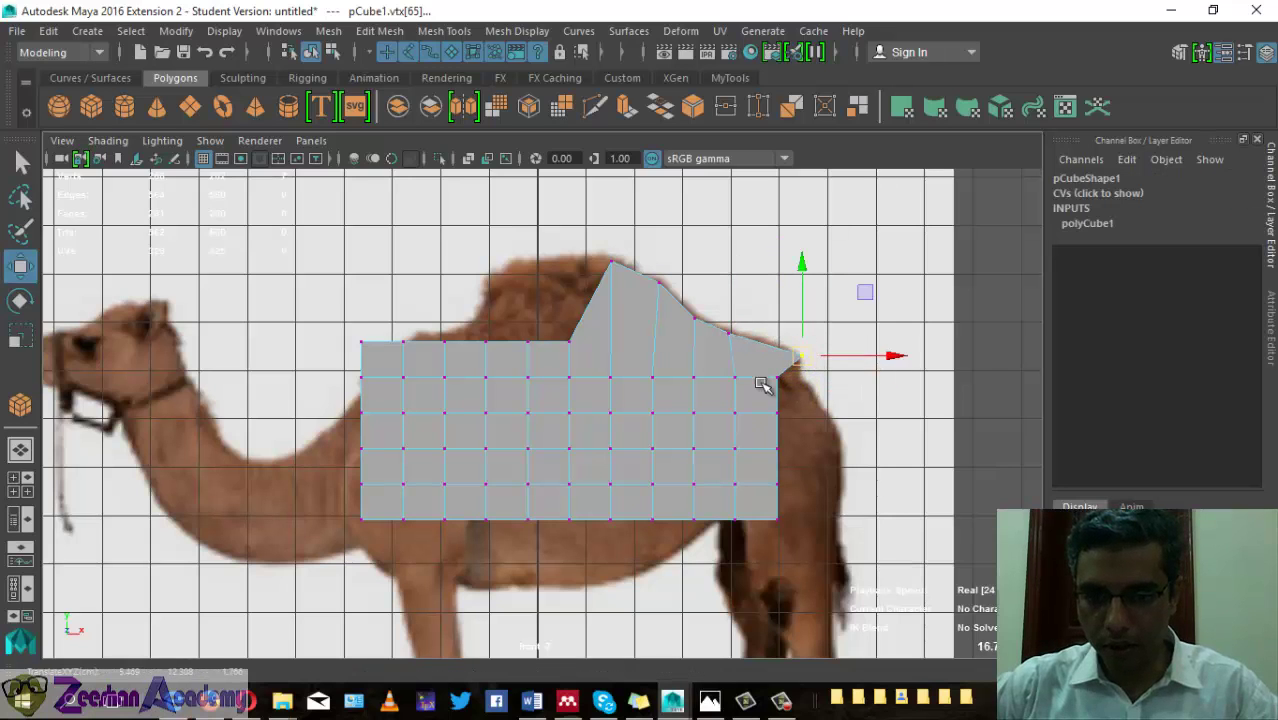
- Push the right-edge vertices out to the rump's curve and tuck in the bottom corner
{"action": "left_click", "coordinate": [777, 412]}
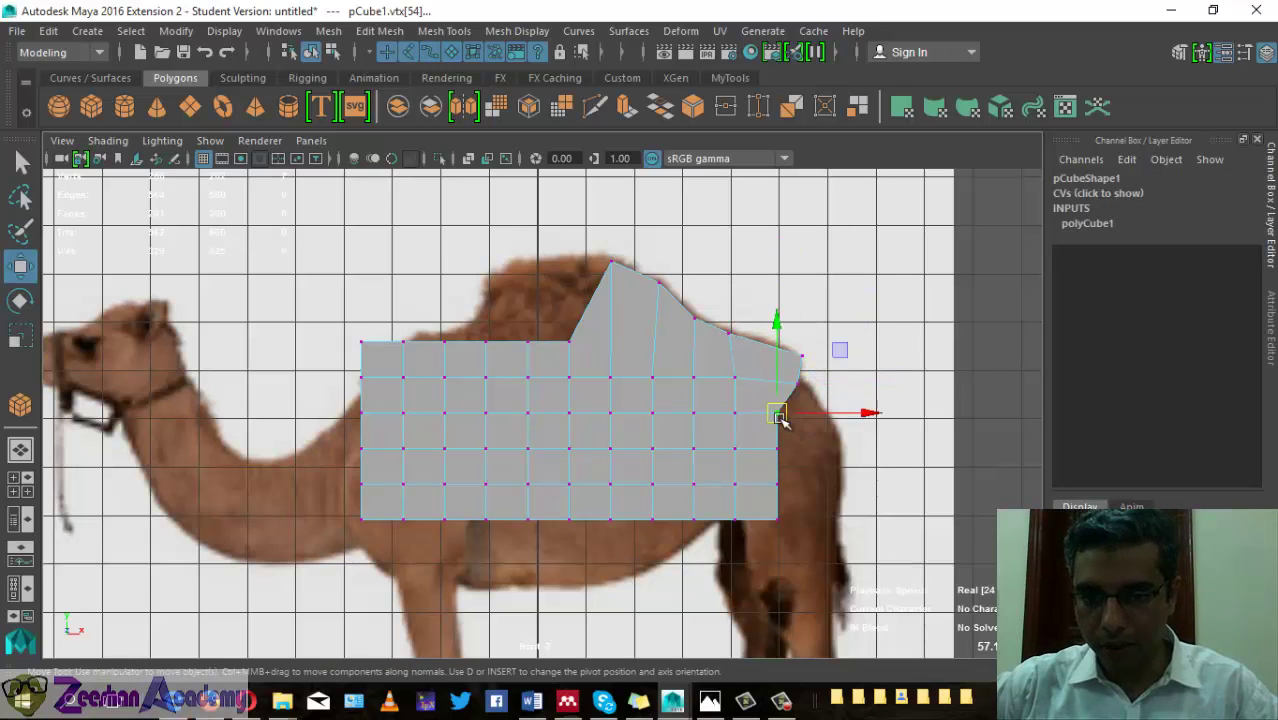
{"action": "left_click_drag", "start_coordinate": [777, 412], "coordinate": [822, 408]}
{"action": "left_click", "coordinate": [777, 447]}
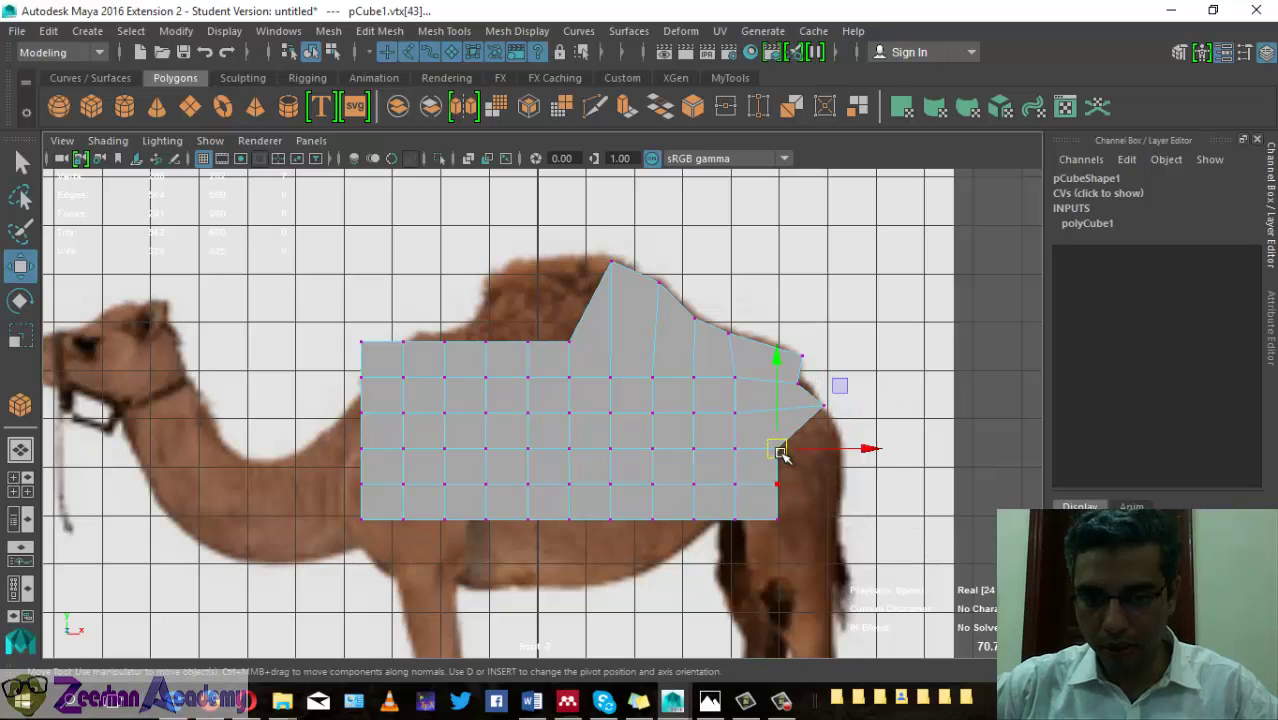
{"action": "left_click_drag", "start_coordinate": [777, 447], "coordinate": [840, 436]}
{"action": "left_click", "coordinate": [777, 485]}
{"action": "left_click_drag", "start_coordinate": [777, 485], "coordinate": [841, 488]}
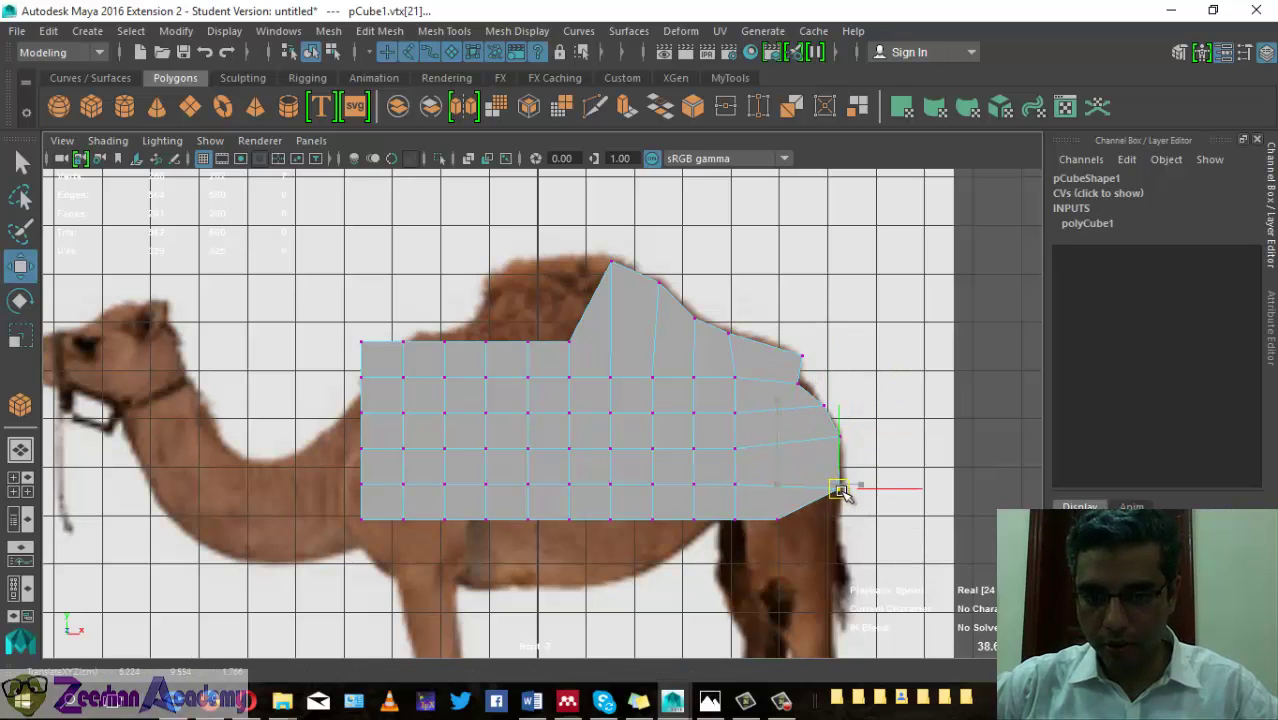
{"action": "middle_click_drag", "start_coordinate": [815, 505], "coordinate": [822, 426], "text": "alt"}
{"action": "left_click", "coordinate": [787, 441]}
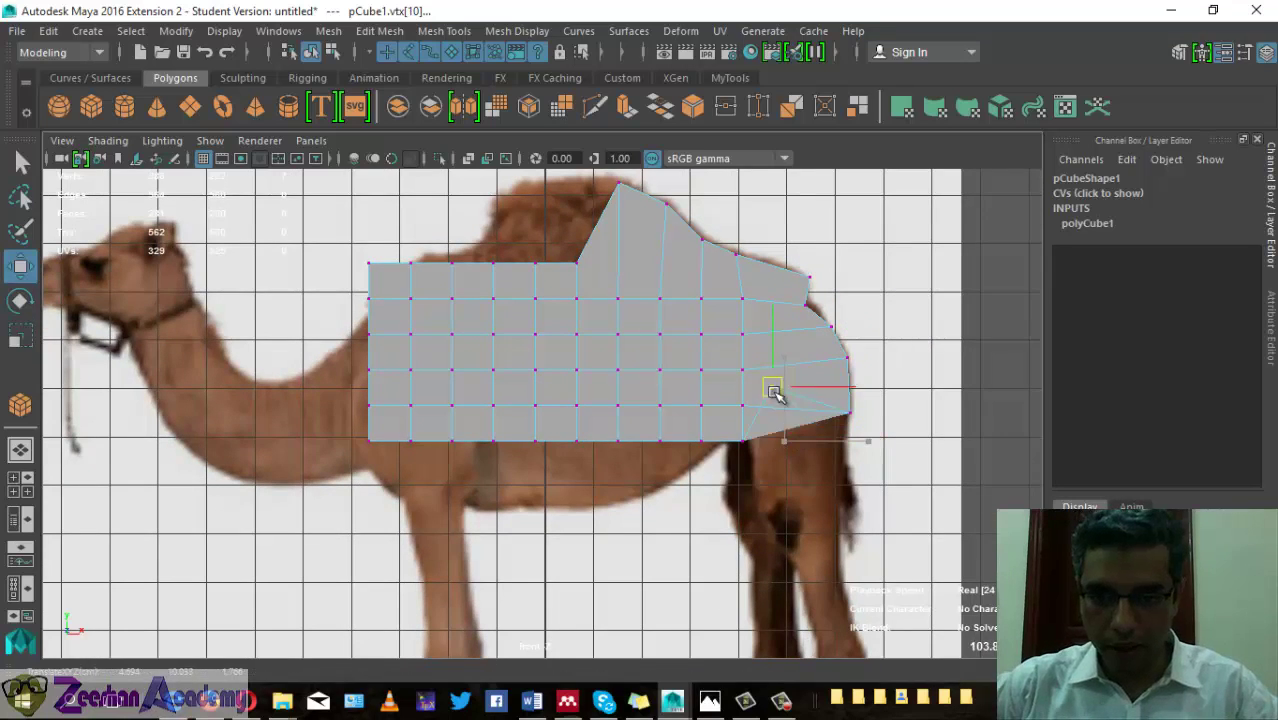
{"action": "left_click_drag", "start_coordinate": [787, 441], "coordinate": [776, 433]}
{"action": "left_click", "coordinate": [848, 412]}
{"action": "left_click_drag", "start_coordinate": [850, 415], "coordinate": [849, 391]}
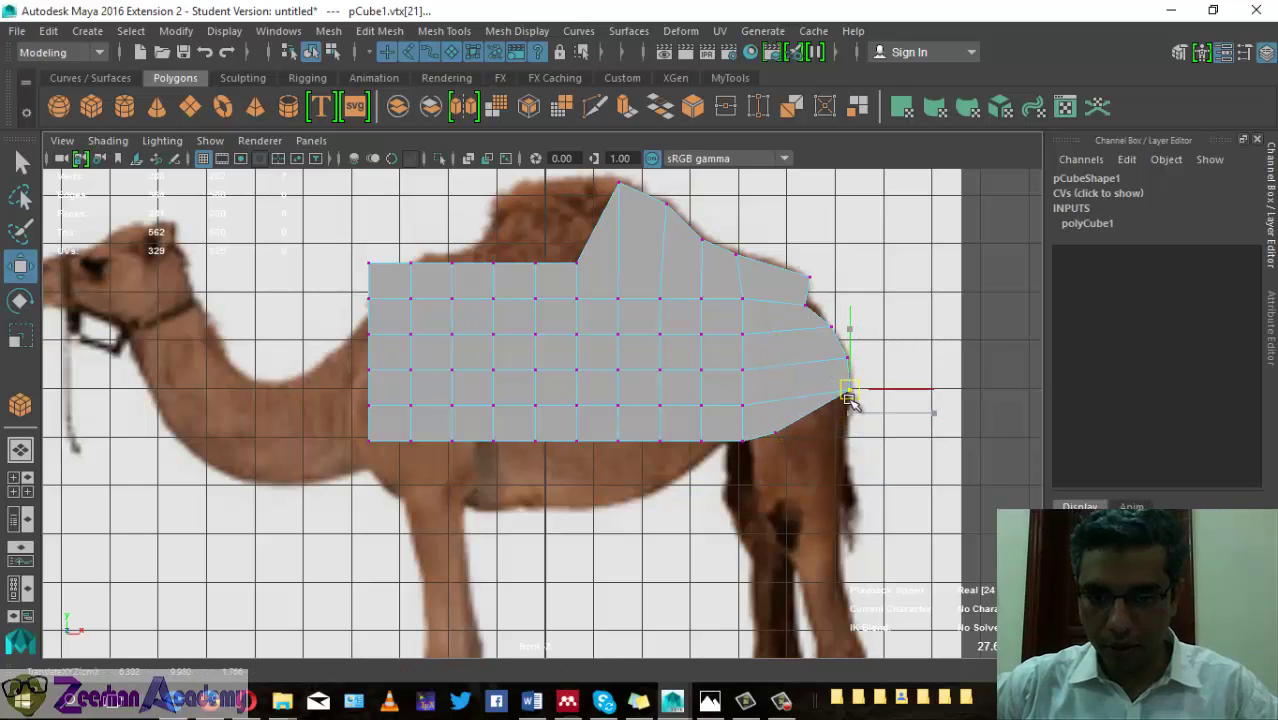
- Raise the bottom rear vertices up to the top of the hind leg
{"action": "left_click", "coordinate": [745, 438]}
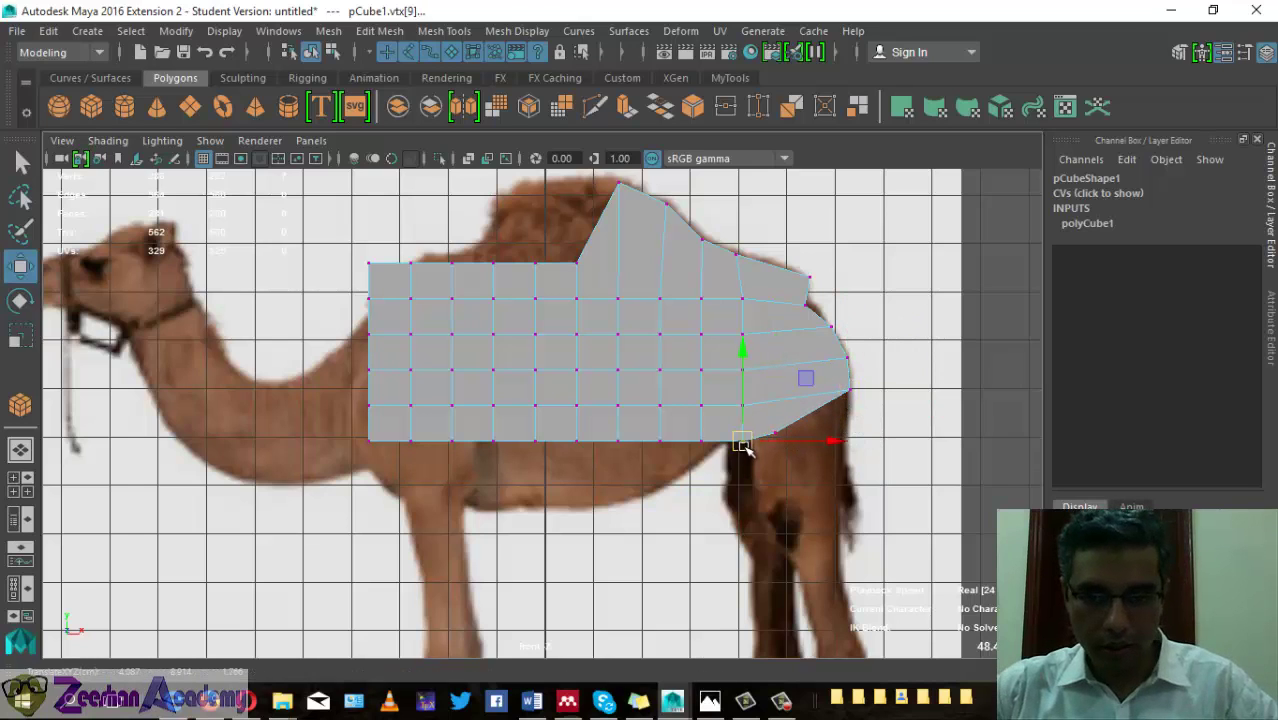
{"action": "mouse_move", "coordinate": [743, 440]}
{"action": "left_mouse_down"}
{"action": "mouse_move", "coordinate": [741, 413]}
{"action": "mouse_move", "coordinate": [775, 416]}
{"action": "mouse_move", "coordinate": [757, 410]}
{"action": "mouse_move", "coordinate": [760, 432]}
{"action": "mouse_move", "coordinate": [740, 393]}
{"action": "mouse_move", "coordinate": [758, 425]}
{"action": "mouse_move", "coordinate": [748, 403]}
{"action": "left_mouse_up"}
{"action": "left_click", "coordinate": [776, 410]}
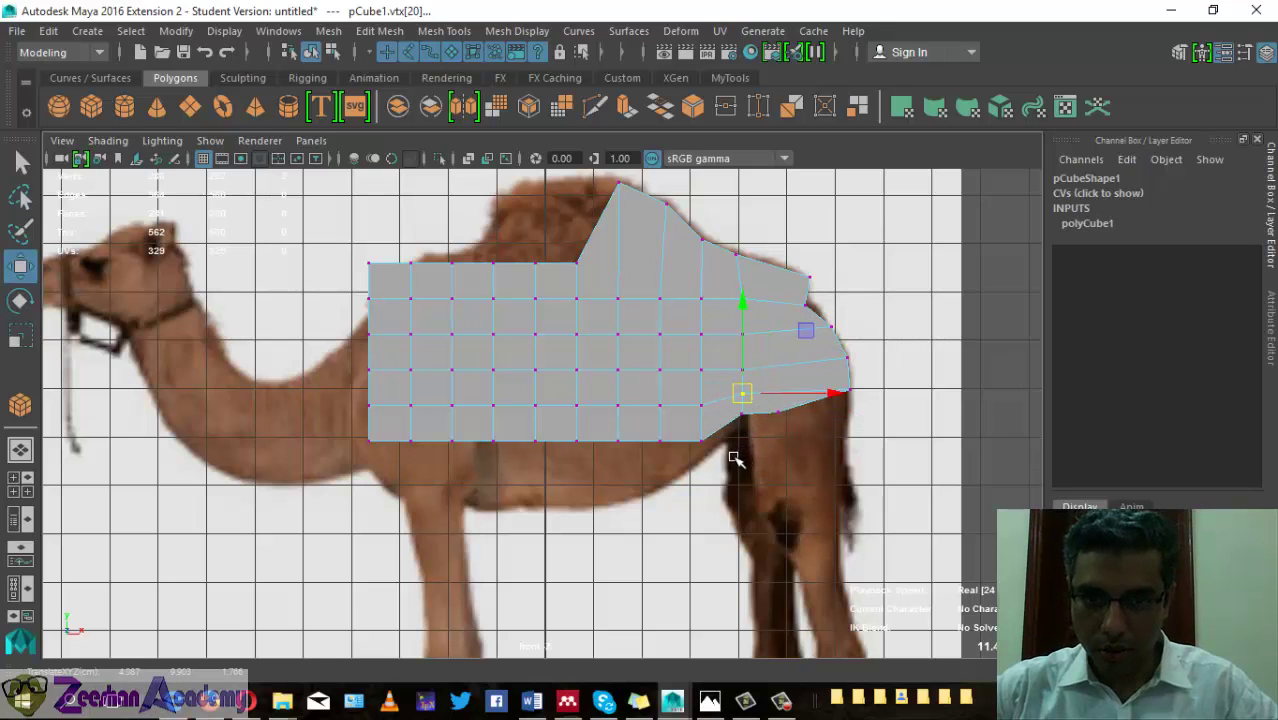
{"action": "left_click_drag", "start_coordinate": [745, 433], "coordinate": [757, 392]}
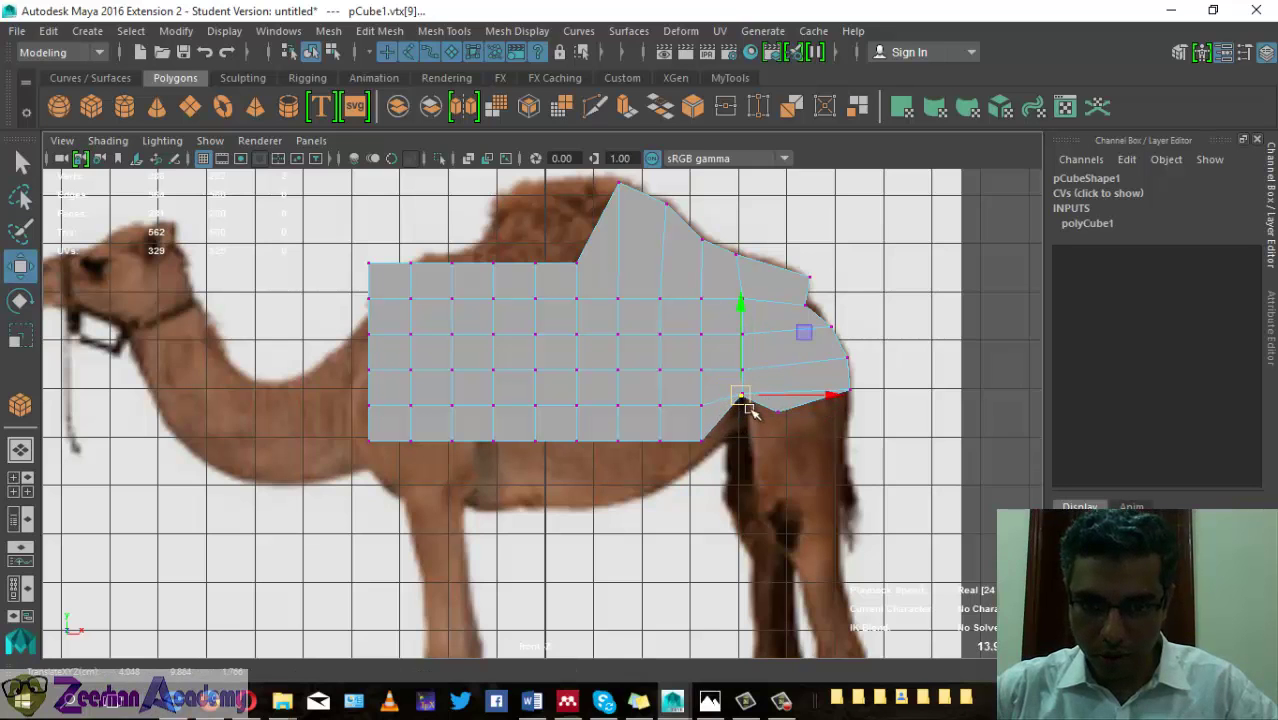
- Zoom in on the rear corner and undo the last vertex move
{"action": "scroll", "coordinate": [750, 410], "scroll_direction": "up", "scroll_amount": 5}
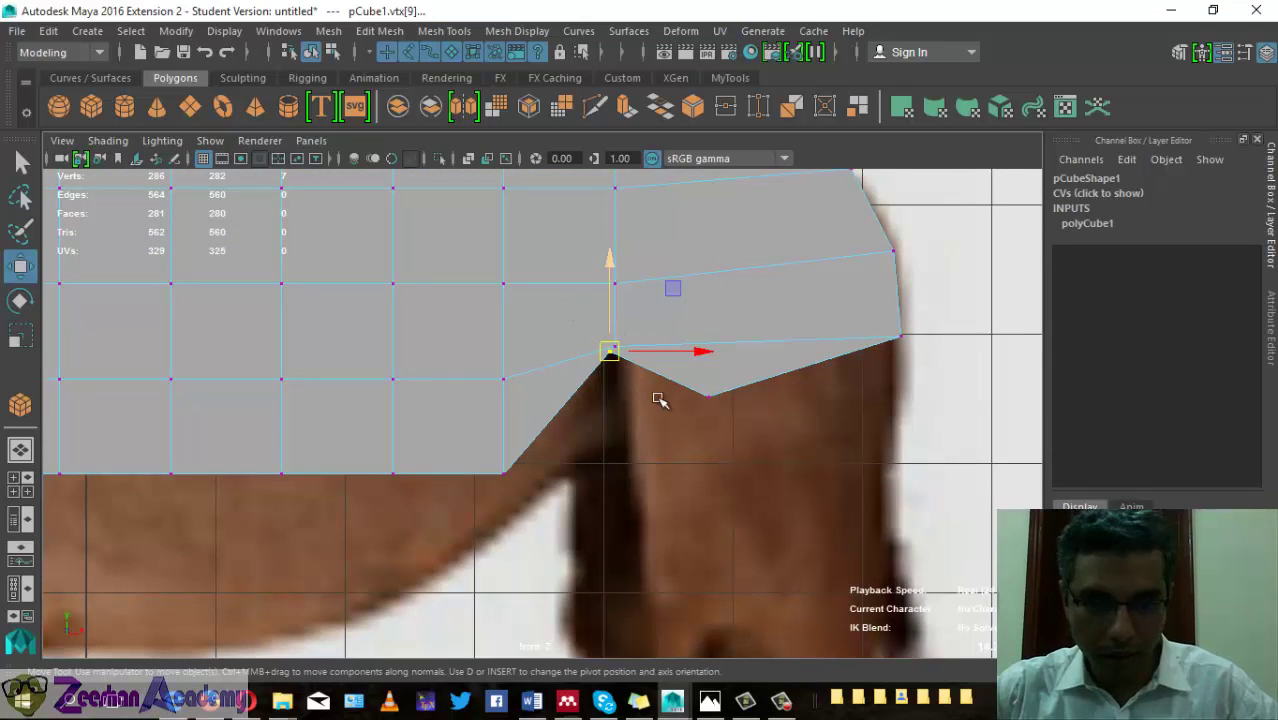
{"action": "key", "text": "ctrl+z"}
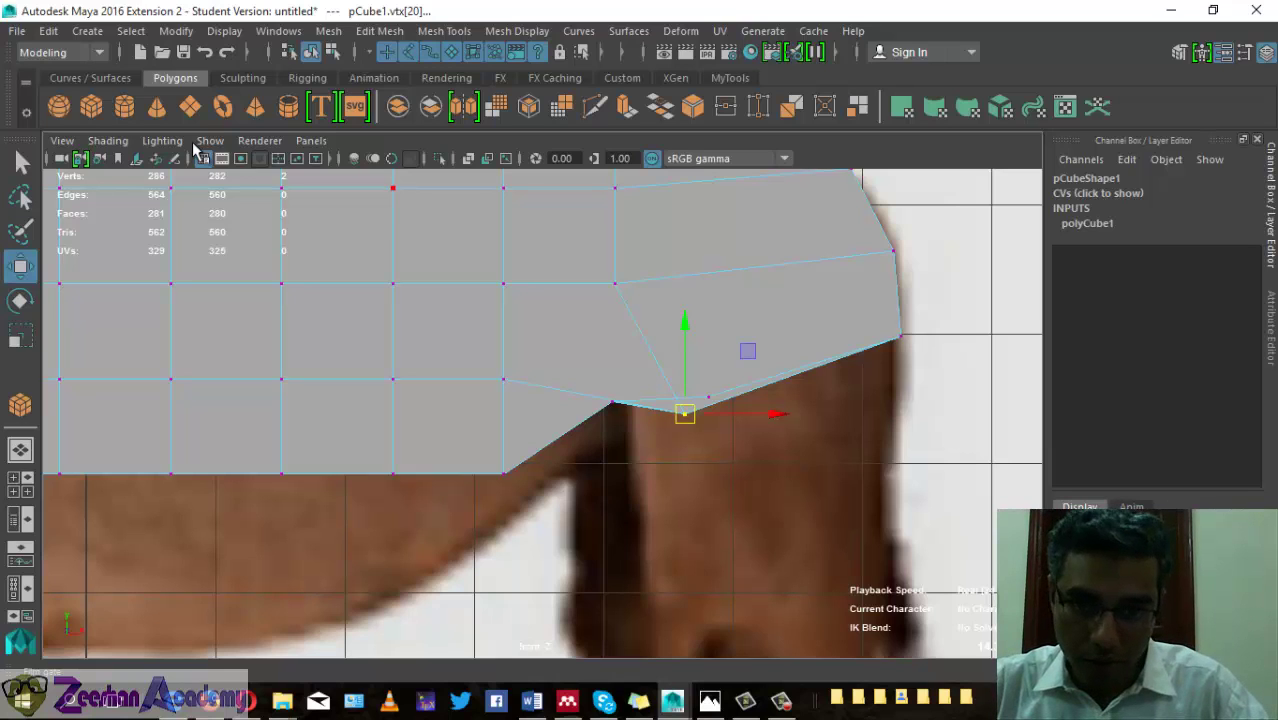
- Make the mesh see-through, undo earlier moves, and raise the rear and leg-notch vertices
{"action": "key", "text": "ctrl+z"}
{"action": "key", "text": "alt+x"}
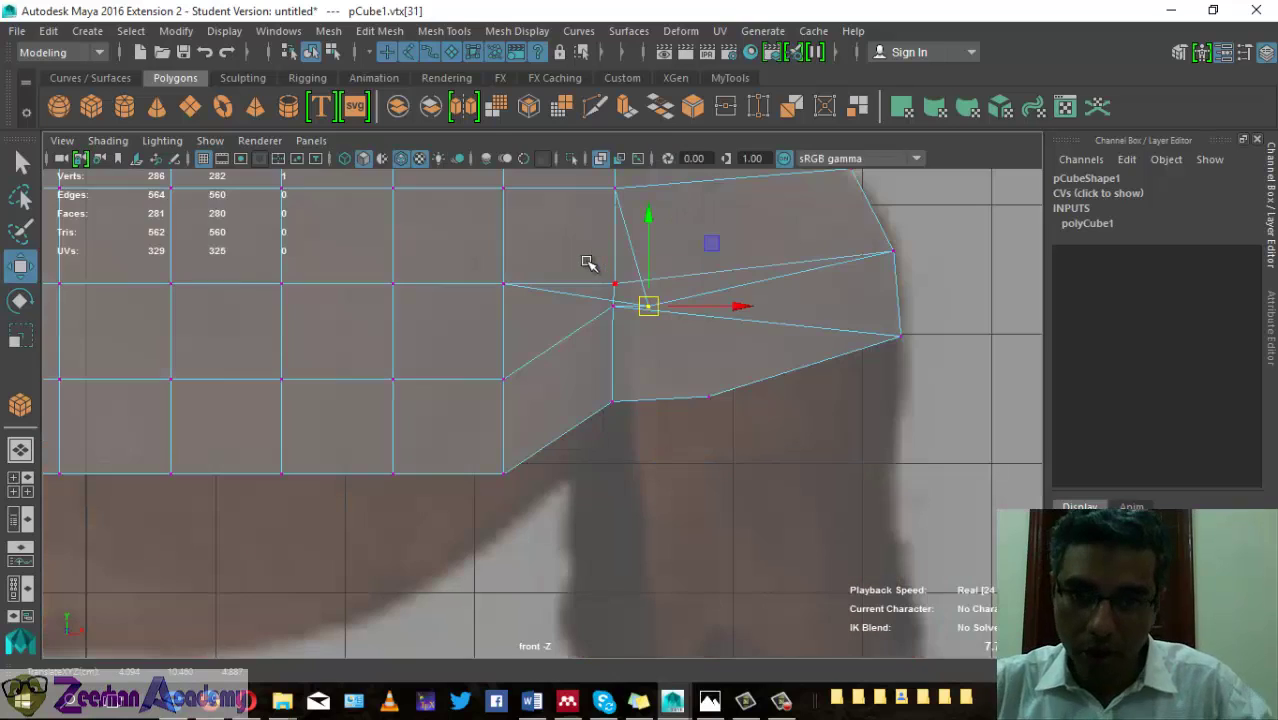
{"action": "left_click", "coordinate": [614, 284]}
{"action": "key", "text": "ctrl+z"}
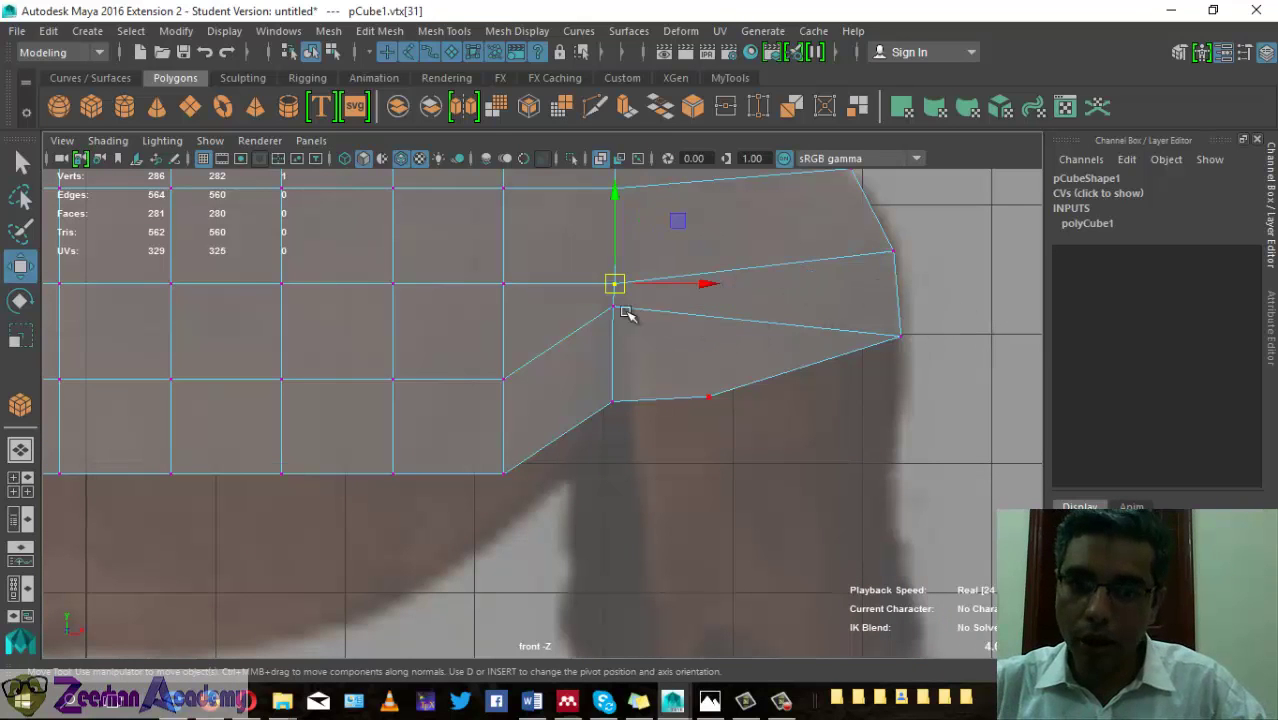
{"action": "key", "text": "ctrl+z"}
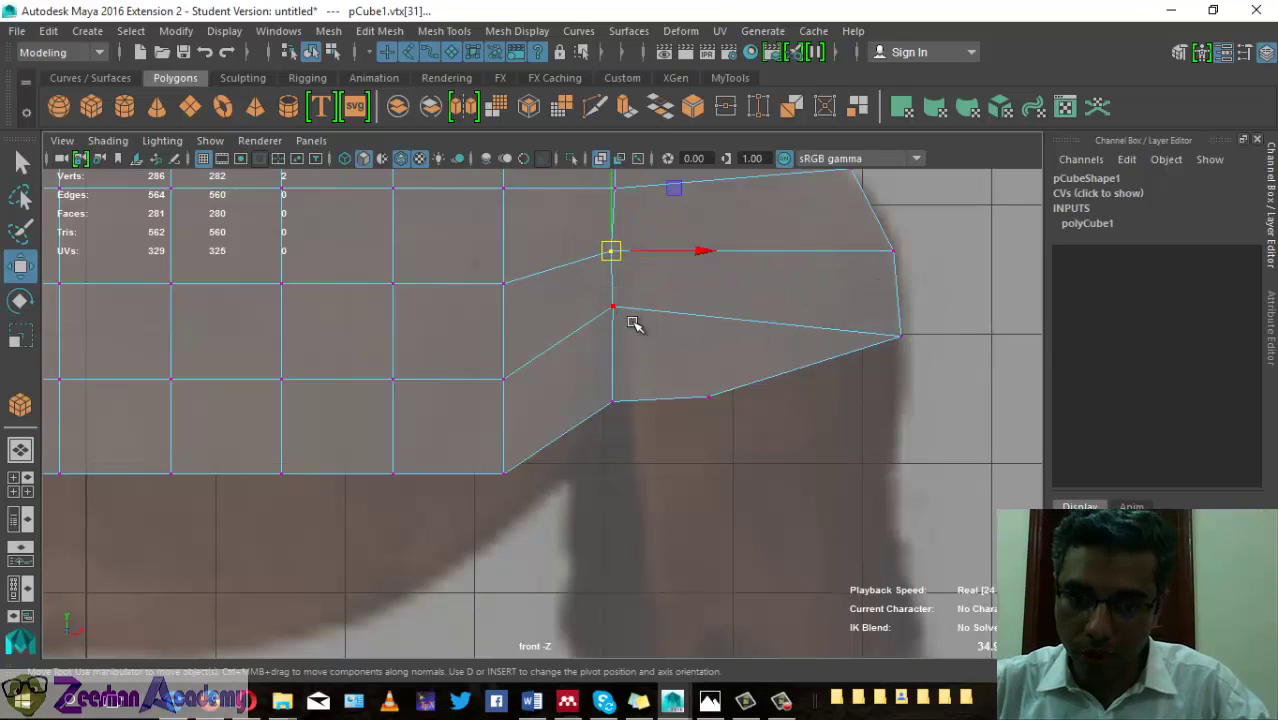
{"action": "left_click_drag", "start_coordinate": [614, 306], "coordinate": [618, 280]}
{"action": "left_click", "coordinate": [612, 398]}
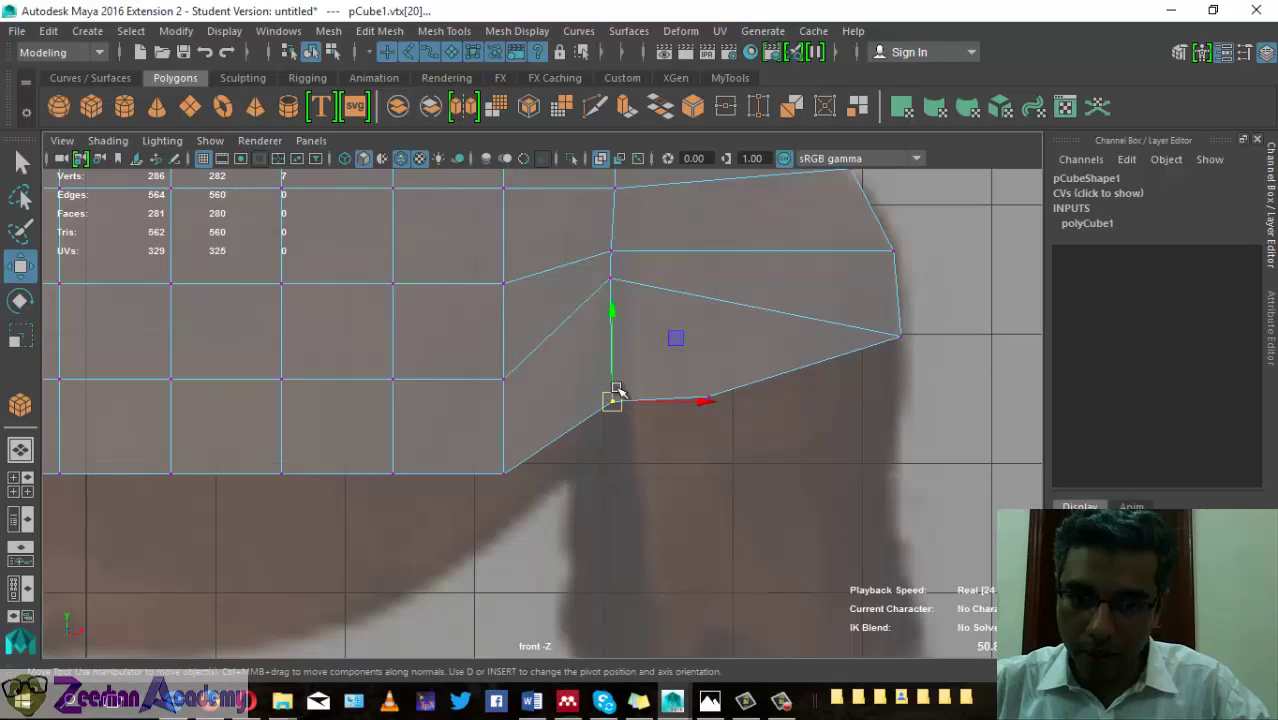
{"action": "left_click_drag", "start_coordinate": [612, 398], "coordinate": [615, 314]}
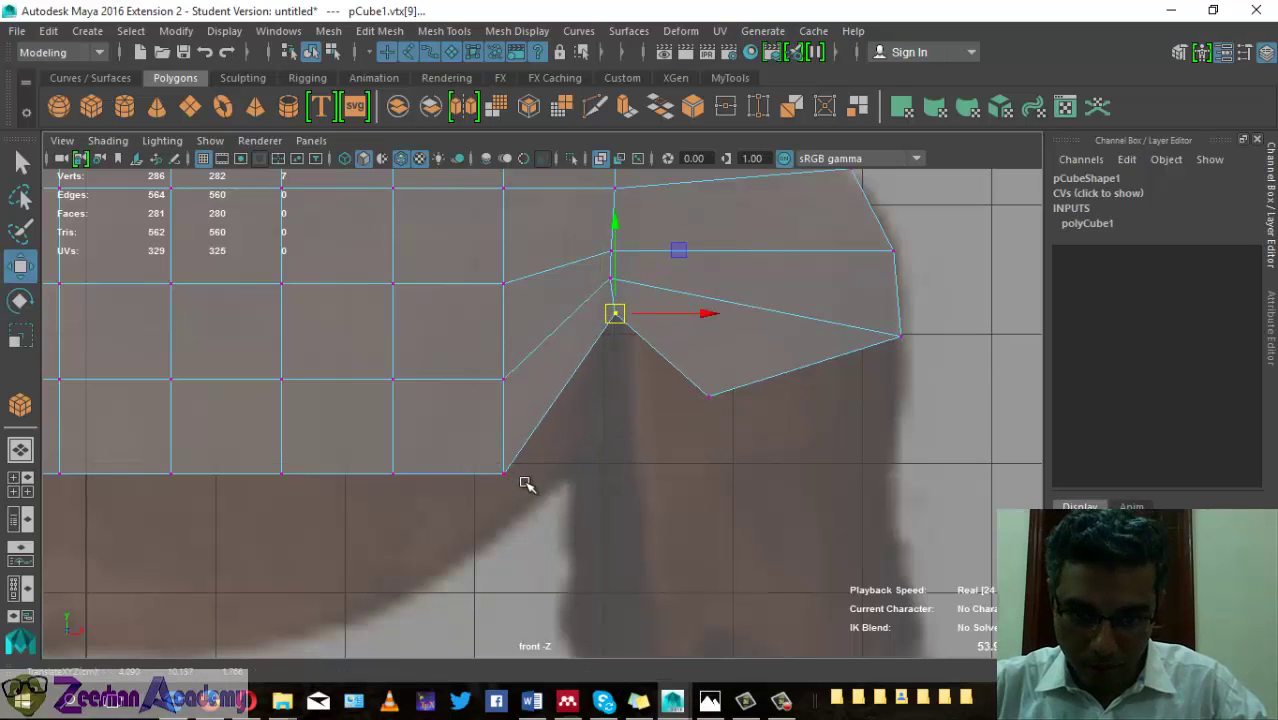
- Lift the lower rear, rear-corner and inner leg-top vertices to trace the rump and hind leg
{"action": "scroll", "coordinate": [728, 457], "scroll_direction": "down", "scroll_amount": 2}
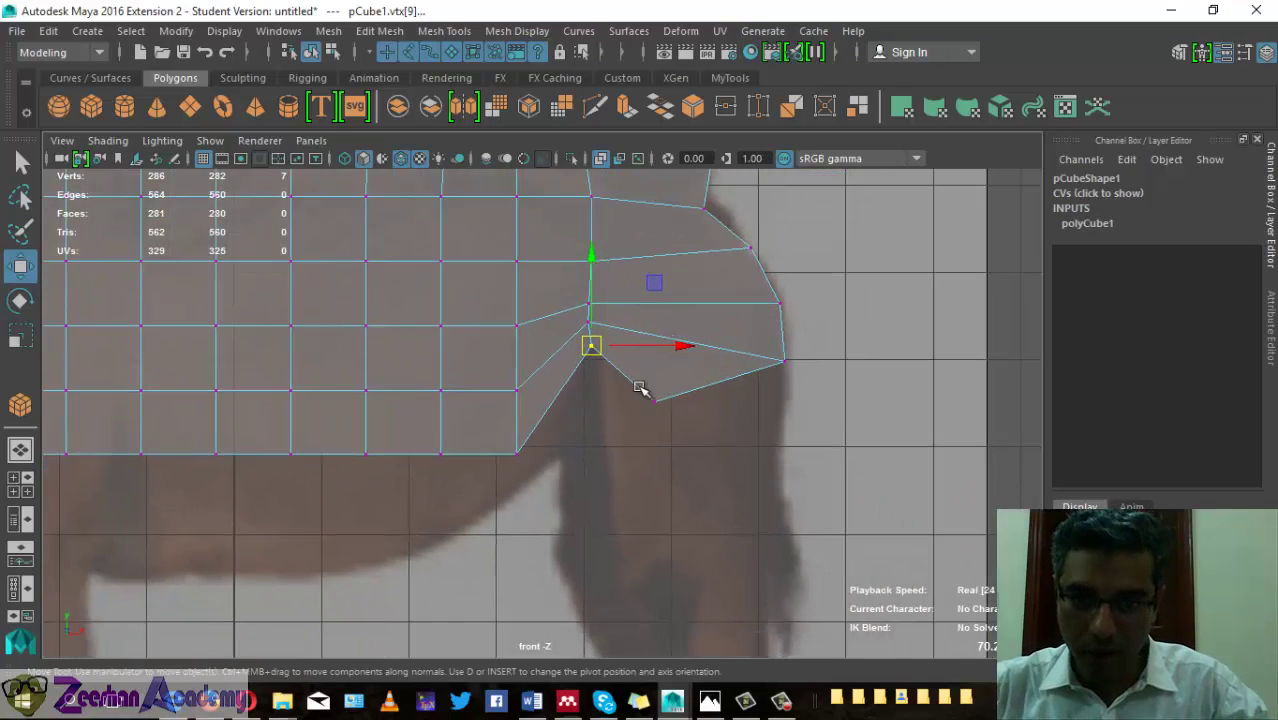
{"action": "middle_click_drag", "start_coordinate": [614, 366], "coordinate": [625, 392], "text": "alt"}
{"action": "left_click", "coordinate": [667, 427]}
{"action": "left_click_drag", "start_coordinate": [676, 420], "coordinate": [683, 372]}
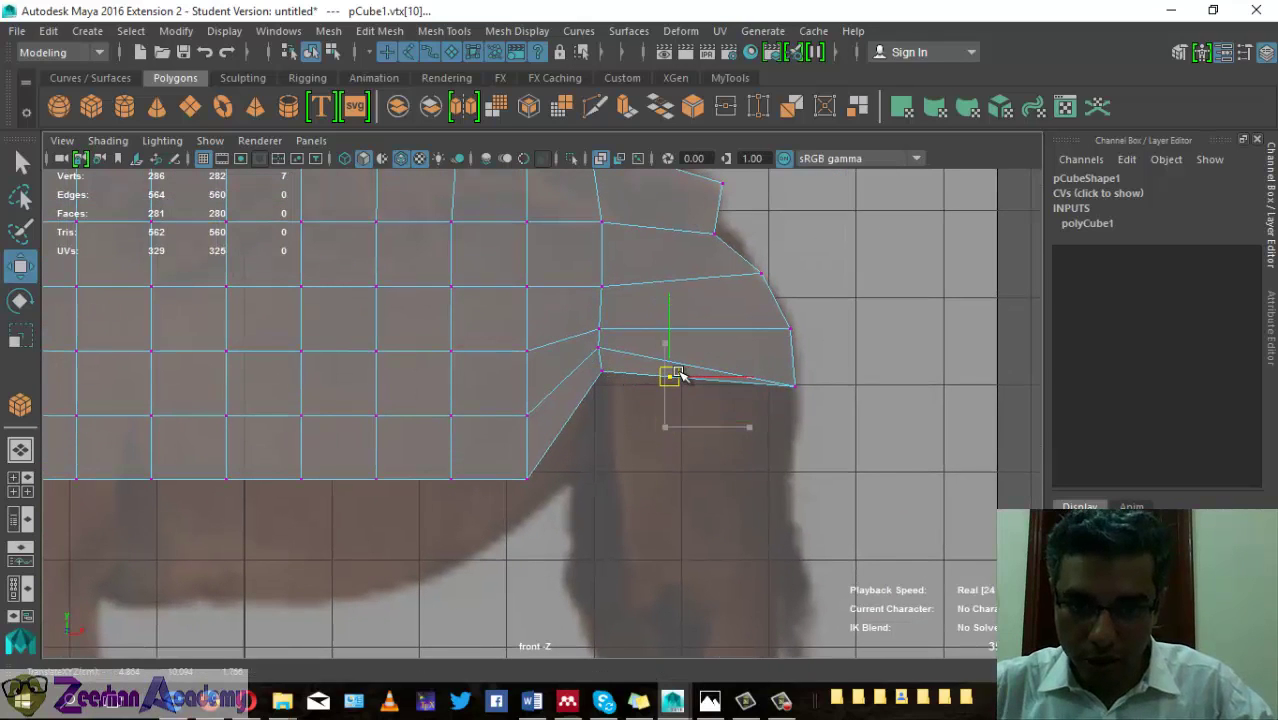
{"action": "left_click", "coordinate": [794, 385]}
{"action": "mouse_move", "coordinate": [794, 385]}
{"action": "left_mouse_down"}
{"action": "mouse_move", "coordinate": [798, 328]}
{"action": "mouse_move", "coordinate": [780, 308]}
{"action": "left_mouse_up"}
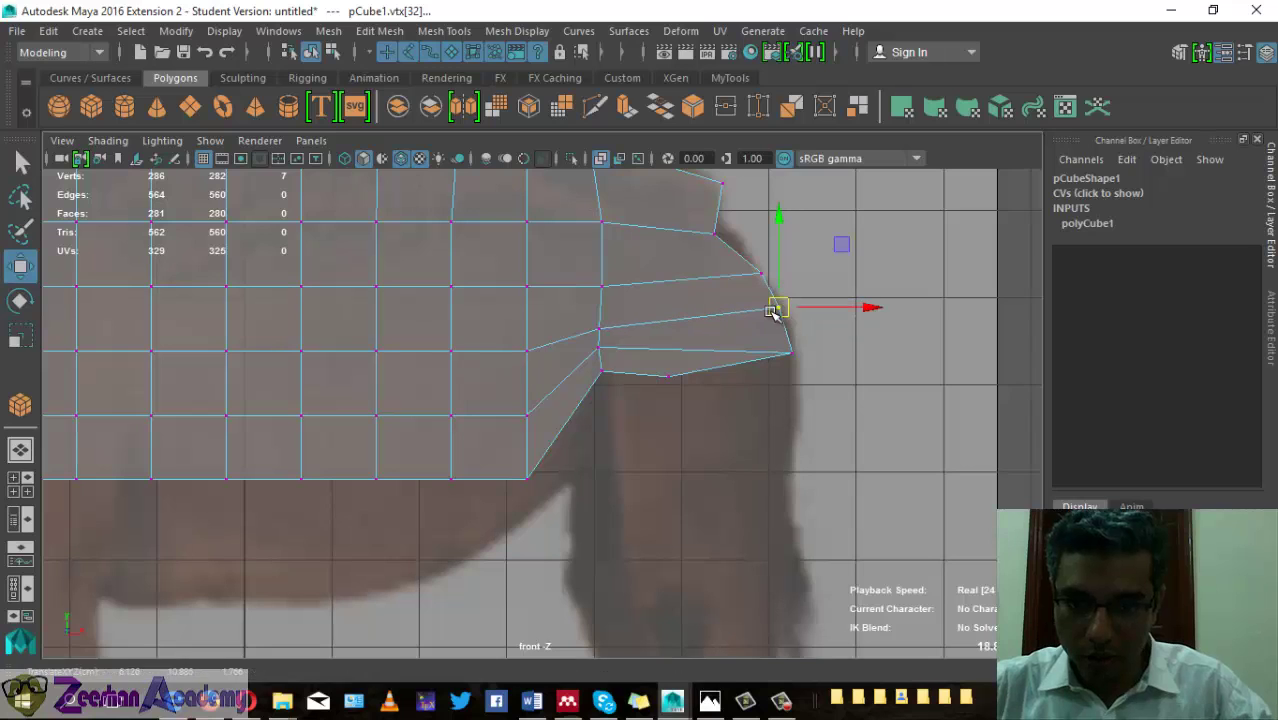
{"action": "left_click", "coordinate": [790, 352]}
{"action": "left_click_drag", "start_coordinate": [791, 352], "coordinate": [791, 340]}
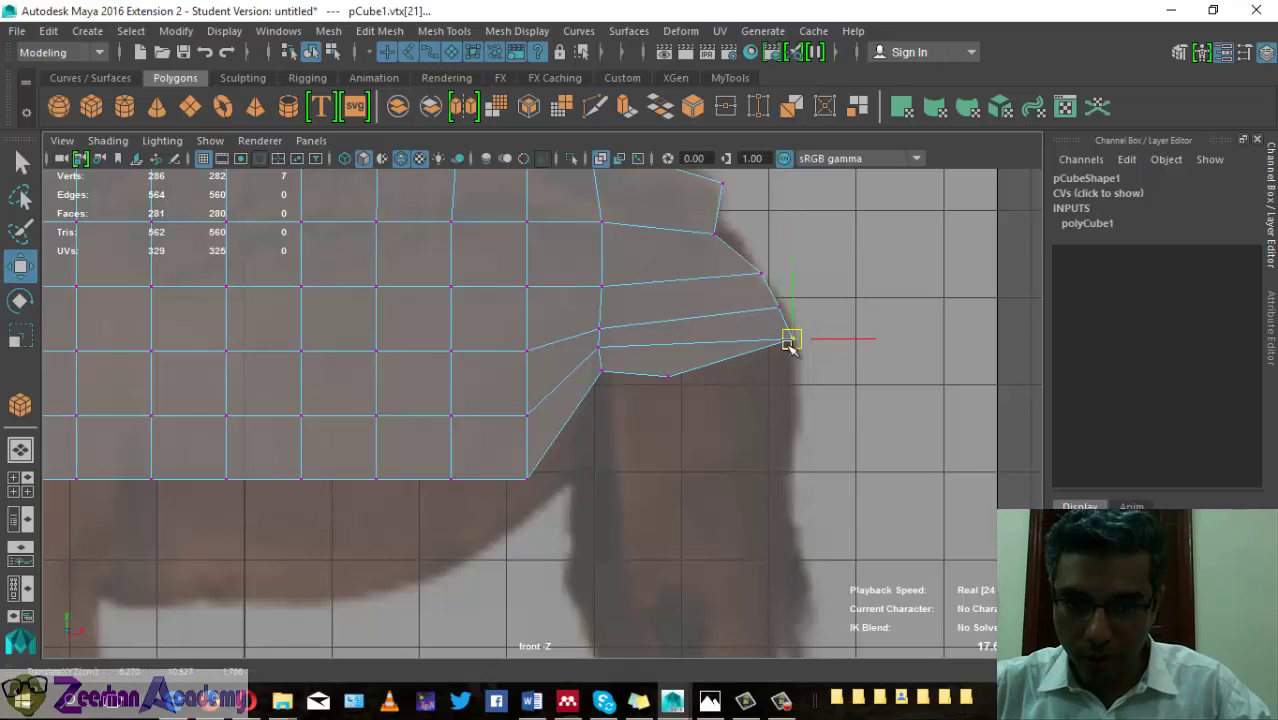
{"action": "left_click", "coordinate": [594, 370]}
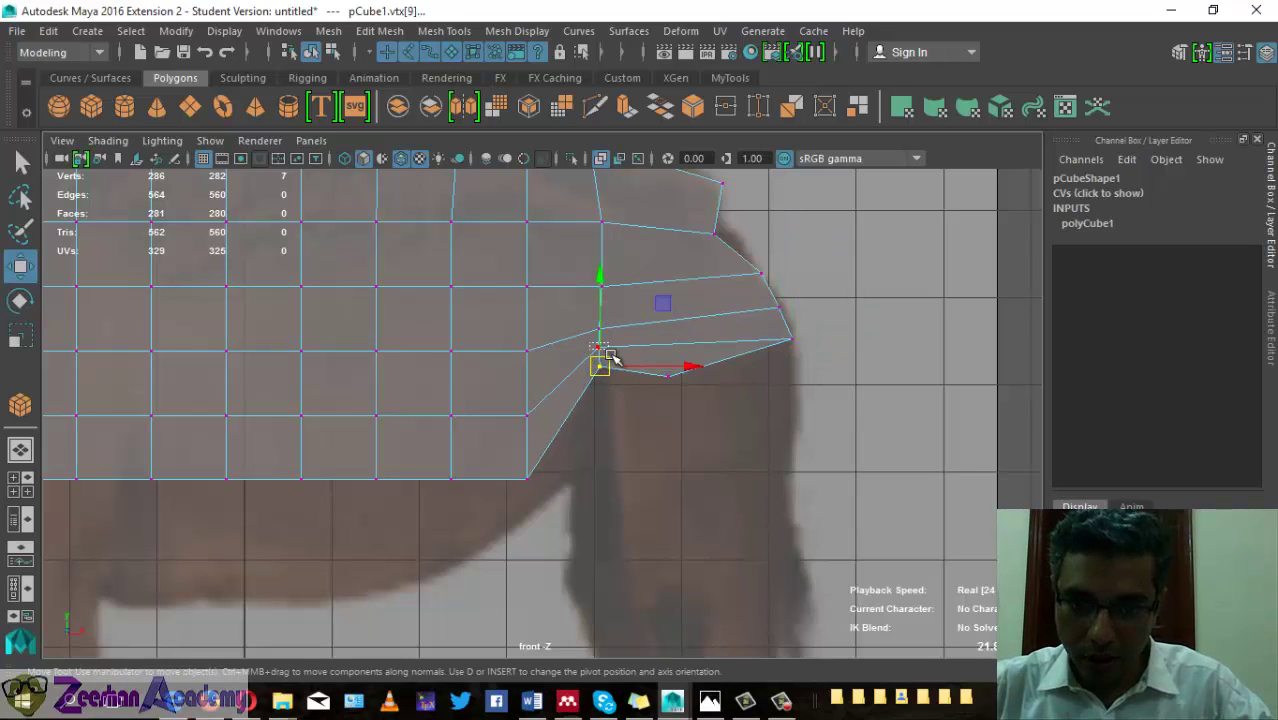
{"action": "mouse_move", "coordinate": [598, 365]}
{"action": "left_mouse_down"}
{"action": "mouse_move", "coordinate": [608, 346]}
{"action": "mouse_move", "coordinate": [594, 352]}
{"action": "left_mouse_up"}
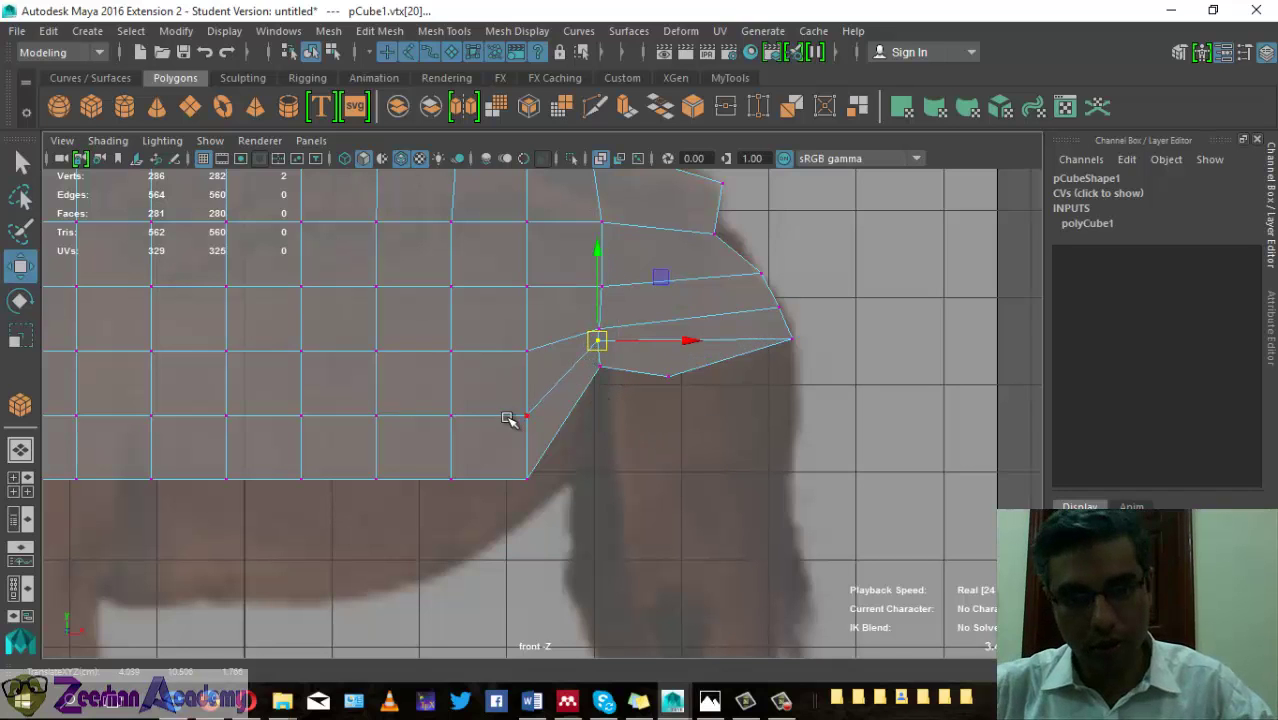
{"action": "middle_click_drag", "start_coordinate": [511, 420], "coordinate": [756, 408], "text": "alt"}
{"action": "mouse_move", "coordinate": [757, 426]}
{"action": "left_mouse_down"}
{"action": "mouse_move", "coordinate": [806, 471]}
{"action": "mouse_move", "coordinate": [763, 499]}
{"action": "left_mouse_up"}
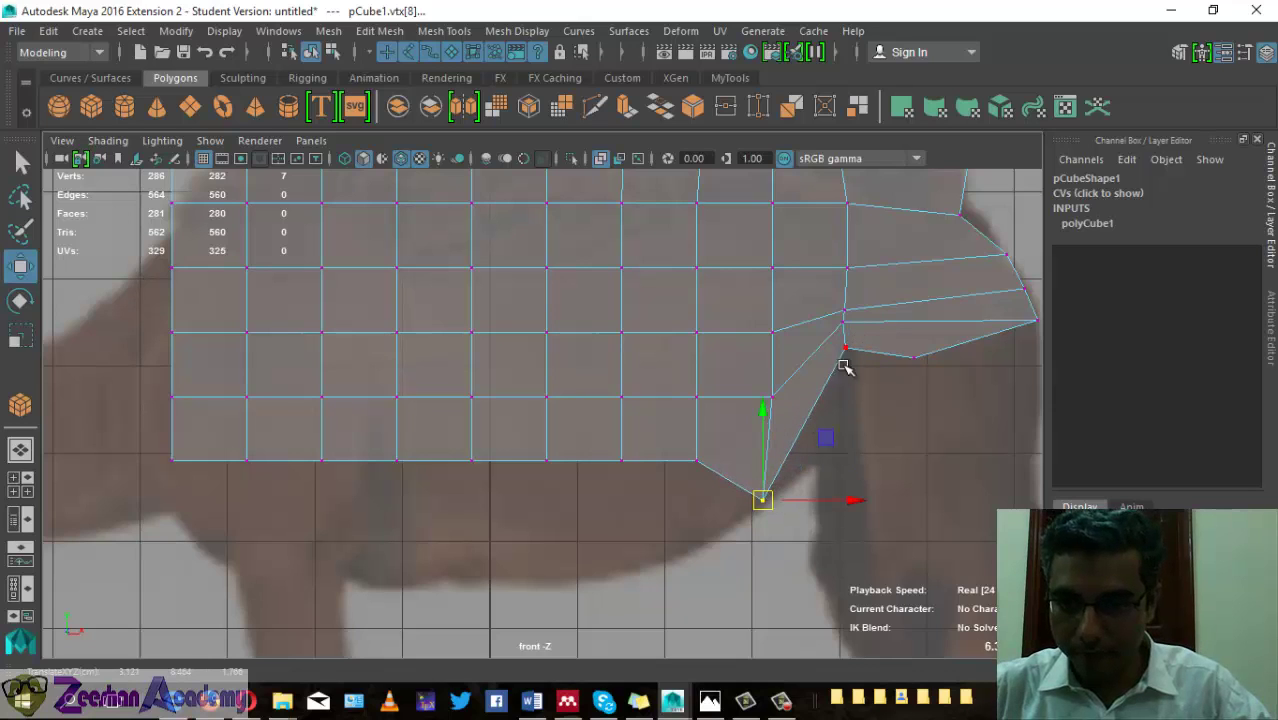
- Drag the body mesh's bottom-row vertices down to follow the camel's belly line
{"action": "left_click_drag", "start_coordinate": [763, 499], "coordinate": [814, 457]}
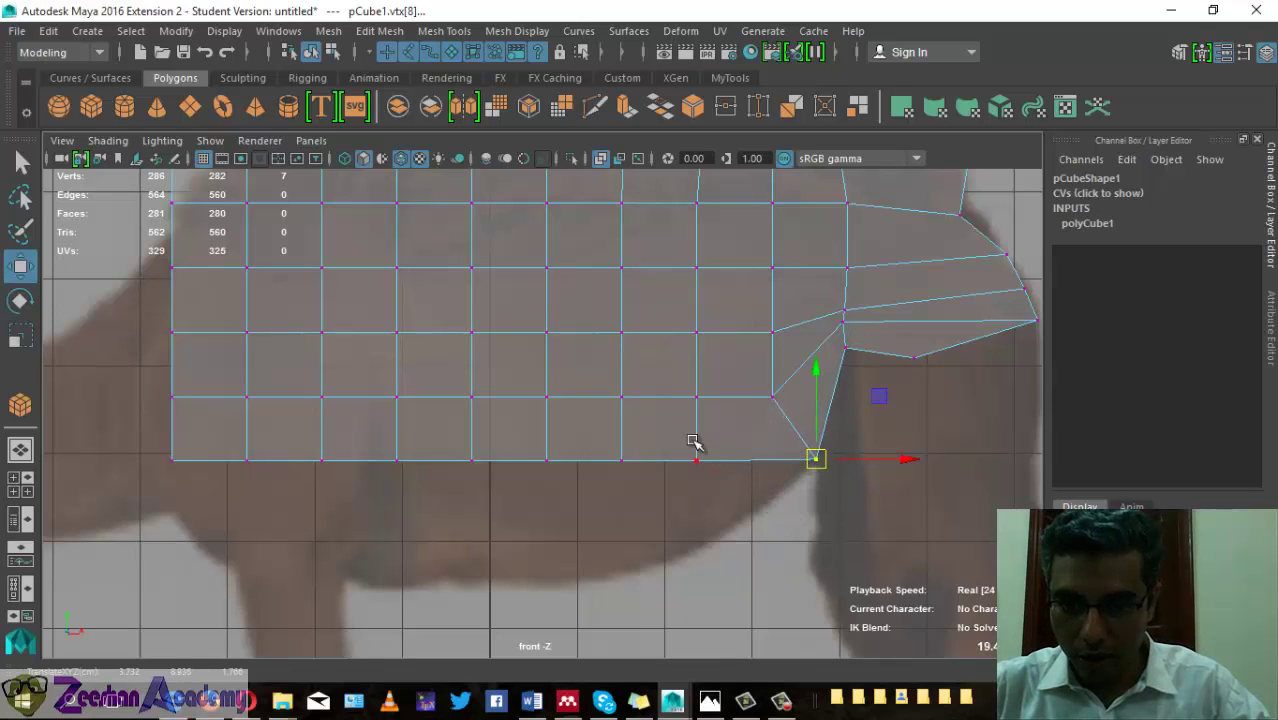
{"action": "left_click_drag", "start_coordinate": [688, 474], "coordinate": [708, 450]}
{"action": "left_click_drag", "start_coordinate": [697, 461], "coordinate": [760, 503]}
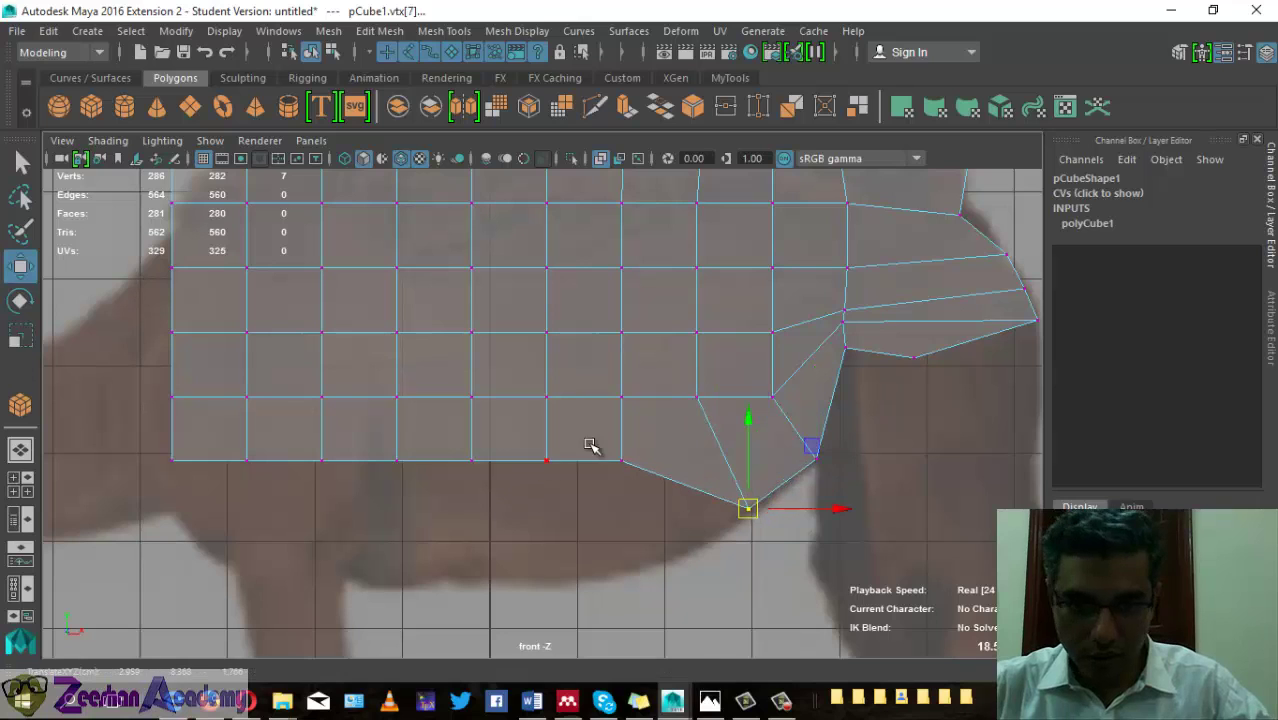
{"action": "left_click_drag", "start_coordinate": [613, 442], "coordinate": [672, 551]}
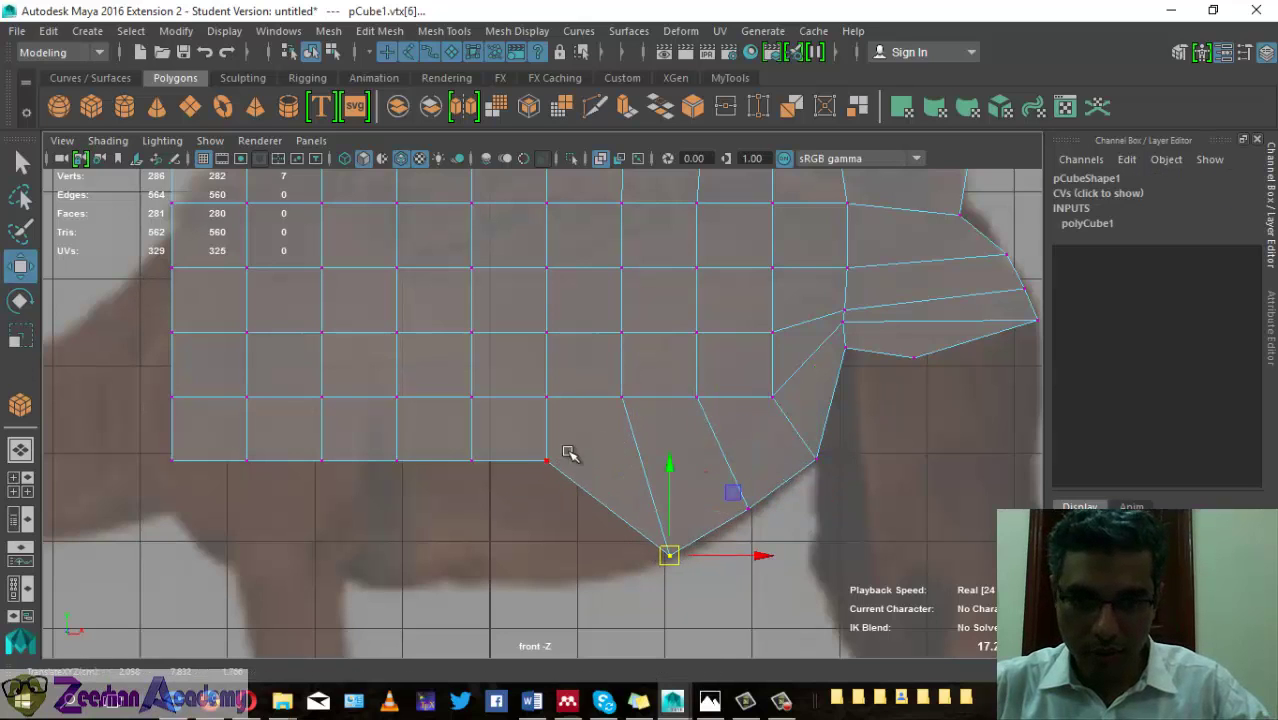
{"action": "mouse_move", "coordinate": [572, 442]}
{"action": "left_mouse_down"}
{"action": "mouse_move", "coordinate": [532, 484]}
{"action": "mouse_move", "coordinate": [530, 568]}
{"action": "left_mouse_up"}
{"action": "mouse_move", "coordinate": [505, 454]}
{"action": "left_mouse_down"}
{"action": "mouse_move", "coordinate": [457, 503]}
{"action": "mouse_move", "coordinate": [451, 573]}
{"action": "left_mouse_up"}
{"action": "middle_click_drag", "start_coordinate": [451, 573], "coordinate": [689, 470], "text": "alt"}
{"action": "left_click_drag", "start_coordinate": [660, 492], "coordinate": [660, 492]}
{"action": "left_click_drag", "start_coordinate": [652, 461], "coordinate": [645, 575]}
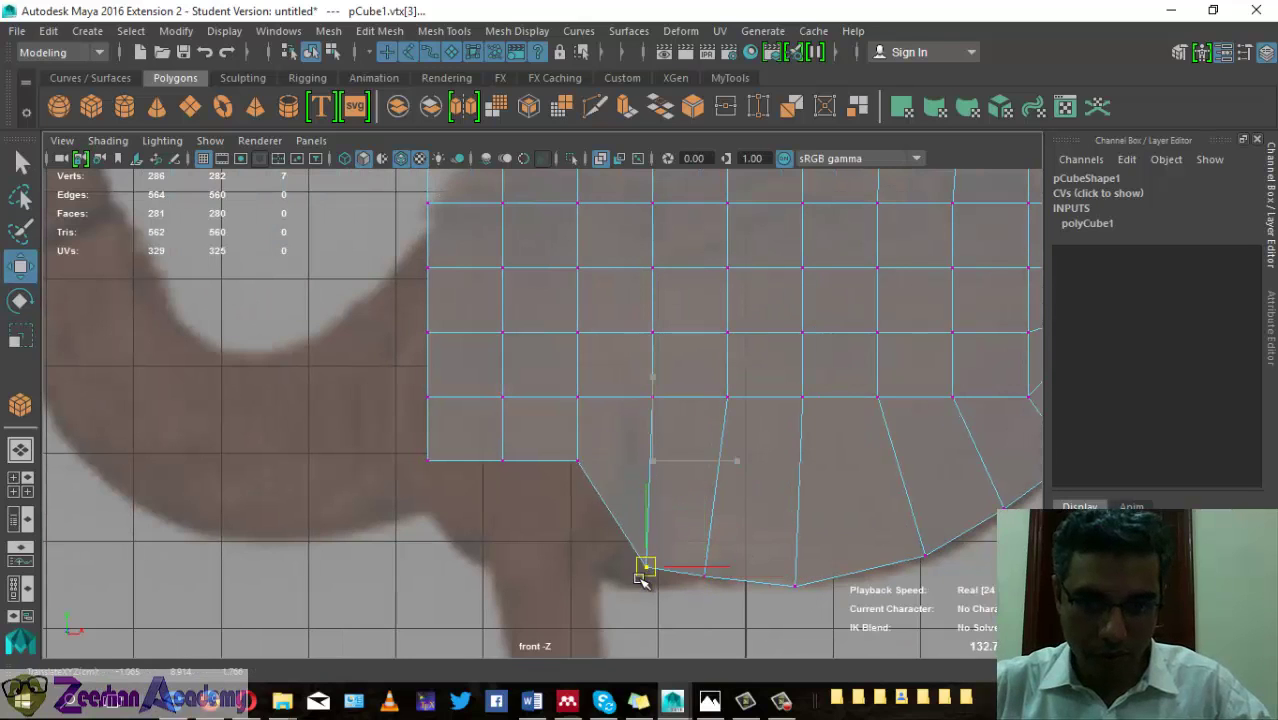
{"action": "mouse_move", "coordinate": [592, 470]}
{"action": "left_mouse_down"}
{"action": "mouse_move", "coordinate": [565, 445]}
{"action": "mouse_move", "coordinate": [574, 482]}
{"action": "left_mouse_up"}
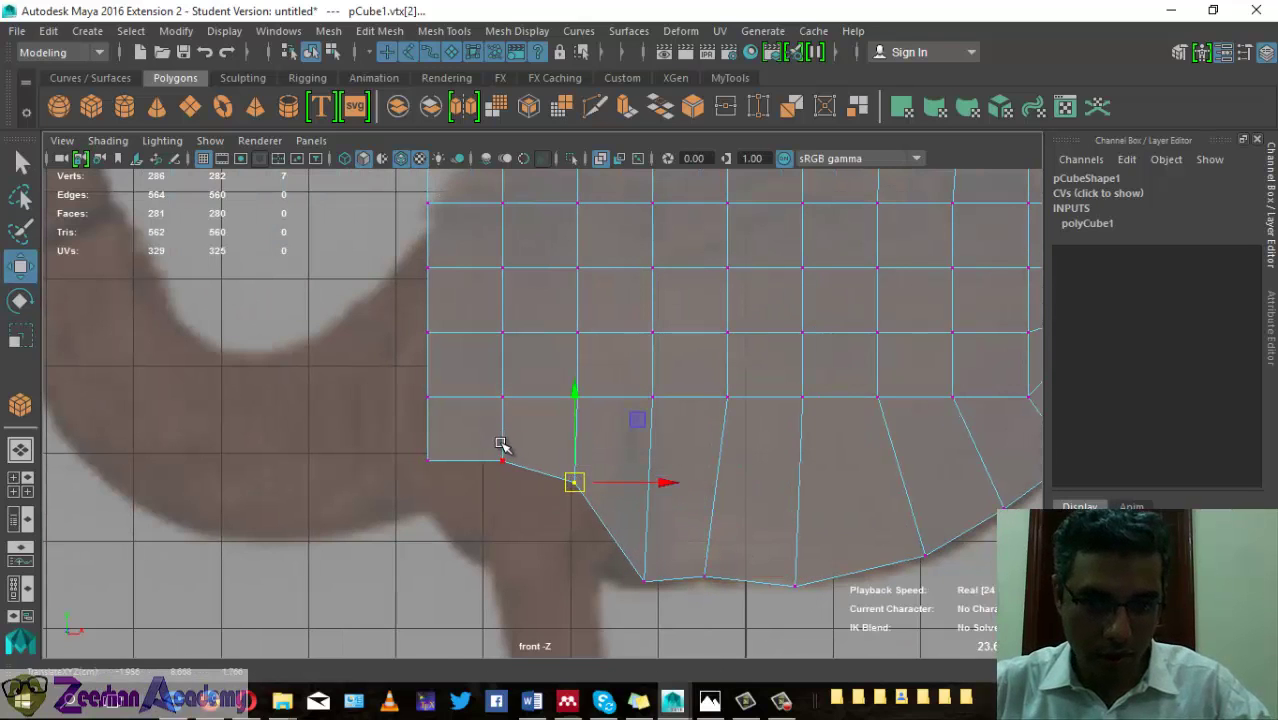
- Lower the chest vertices along the belly curve and drop the front bottom corner vertex
{"action": "mouse_move", "coordinate": [502, 444]}
{"action": "left_mouse_down"}
{"action": "mouse_move", "coordinate": [526, 491]}
{"action": "mouse_move", "coordinate": [487, 482]}
{"action": "left_mouse_up"}
{"action": "mouse_move", "coordinate": [487, 482]}
{"action": "middle_mouse_down"}
{"action": "mouse_move", "coordinate": [598, 458]}
{"action": "mouse_move", "coordinate": [533, 522]}
{"action": "middle_mouse_up"}
{"action": "left_click", "coordinate": [575, 483]}
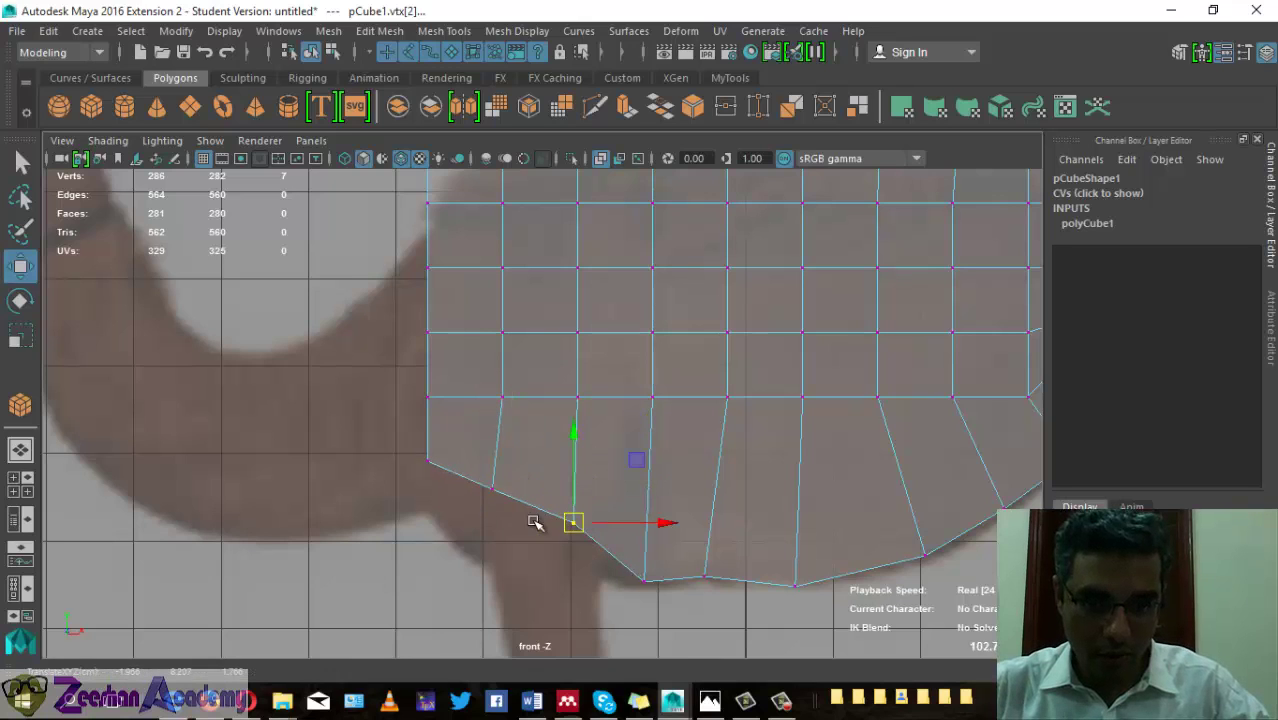
{"action": "left_click_drag", "start_coordinate": [476, 462], "coordinate": [510, 528]}
{"action": "middle_click_drag", "start_coordinate": [495, 490], "coordinate": [497, 568]}
{"action": "left_click", "coordinate": [573, 523]}
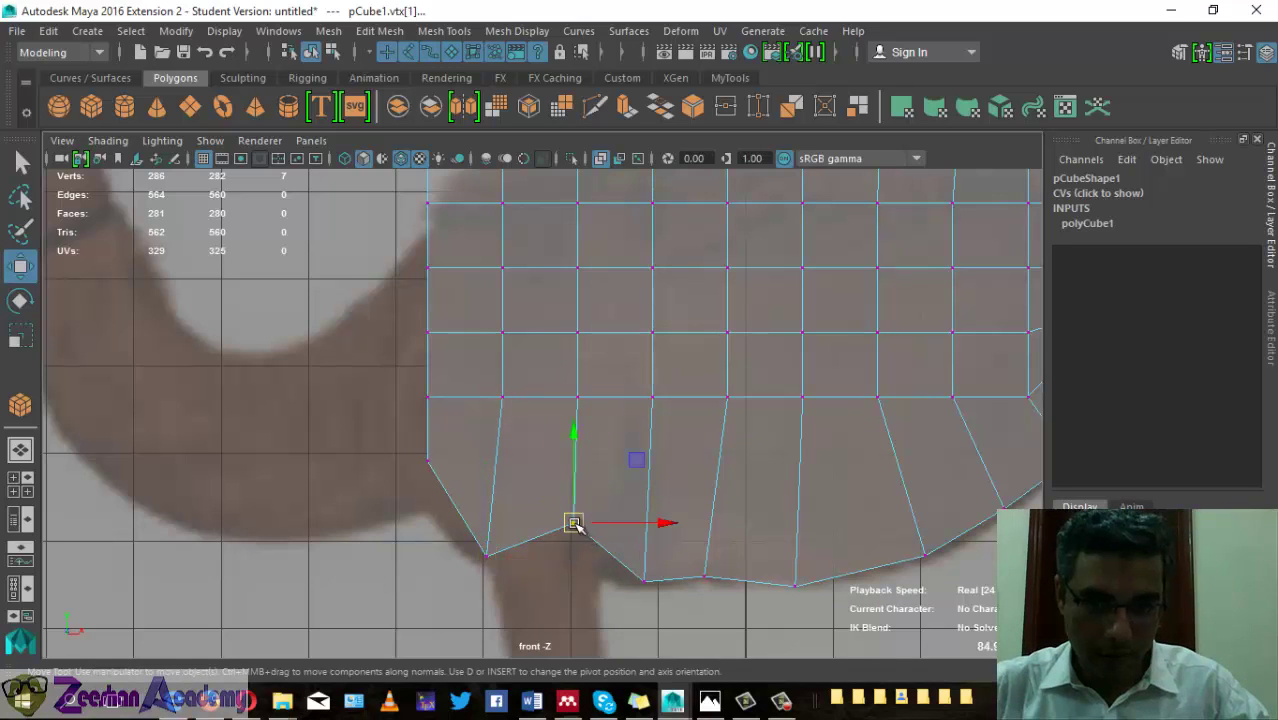
{"action": "middle_click_drag", "start_coordinate": [573, 523], "coordinate": [567, 557]}
{"action": "left_click", "coordinate": [442, 456]}
{"action": "left_click", "coordinate": [430, 457]}
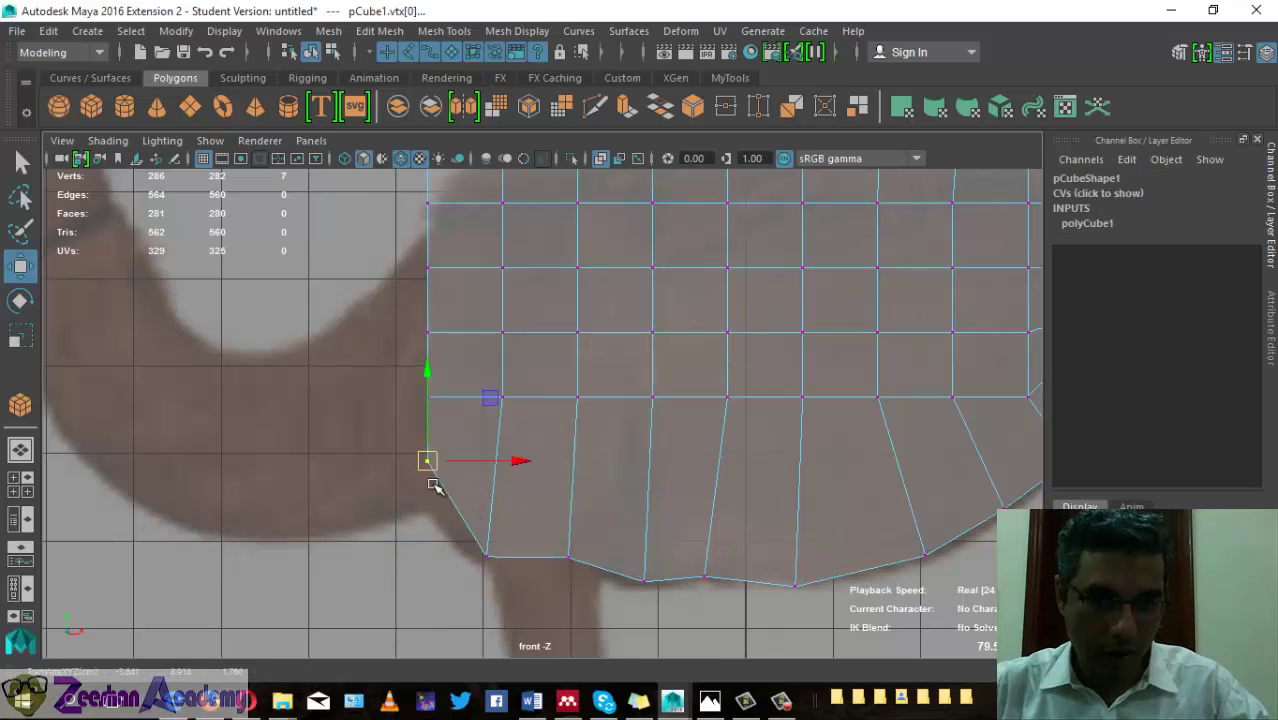
{"action": "middle_click_drag", "start_coordinate": [434, 479], "coordinate": [428, 508]}
- Bevel the top front corner down and pull a top-row vertex up toward the neck
{"action": "middle_click_drag", "start_coordinate": [540, 372], "coordinate": [694, 510], "text": "alt"}
{"action": "left_click", "coordinate": [580, 344]}
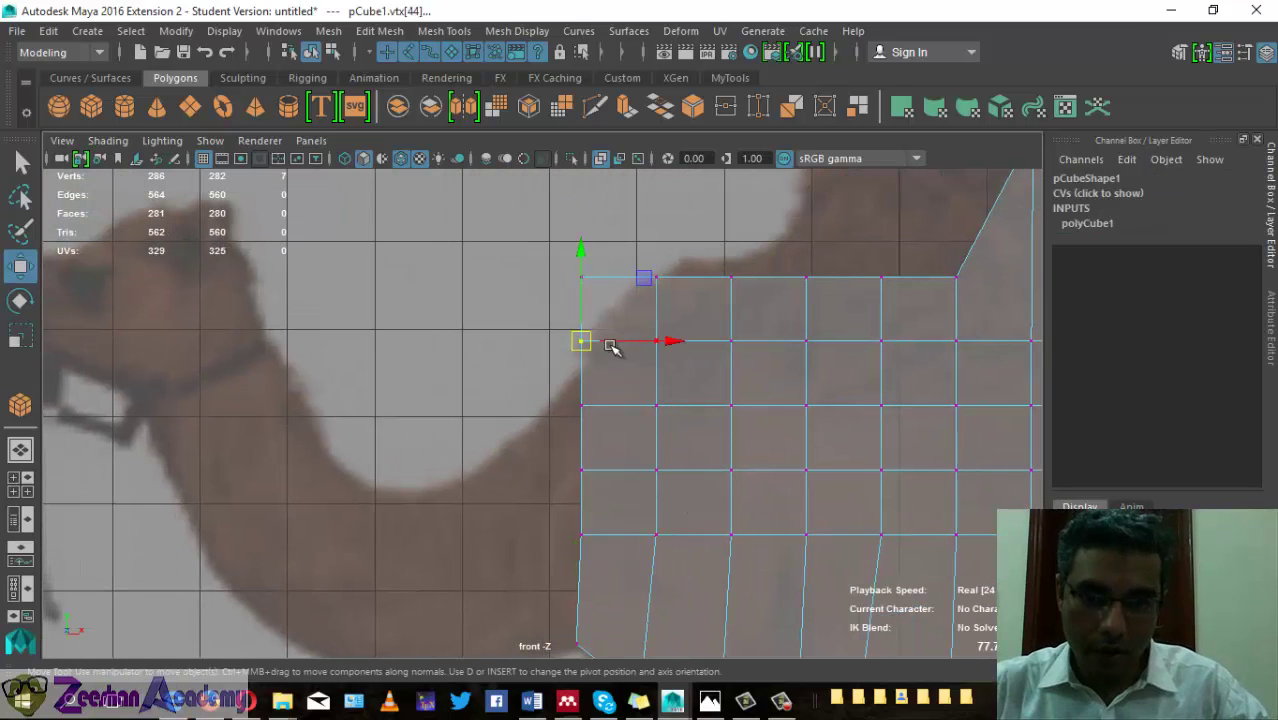
{"action": "mouse_move", "coordinate": [581, 341]}
{"action": "left_mouse_down"}
{"action": "mouse_move", "coordinate": [593, 367]}
{"action": "mouse_move", "coordinate": [582, 386]}
{"action": "left_mouse_up"}
{"action": "left_click", "coordinate": [581, 278]}
{"action": "left_click_drag", "start_coordinate": [581, 278], "coordinate": [585, 344]}
{"action": "left_click", "coordinate": [651, 257]}
{"action": "left_click", "coordinate": [731, 277]}
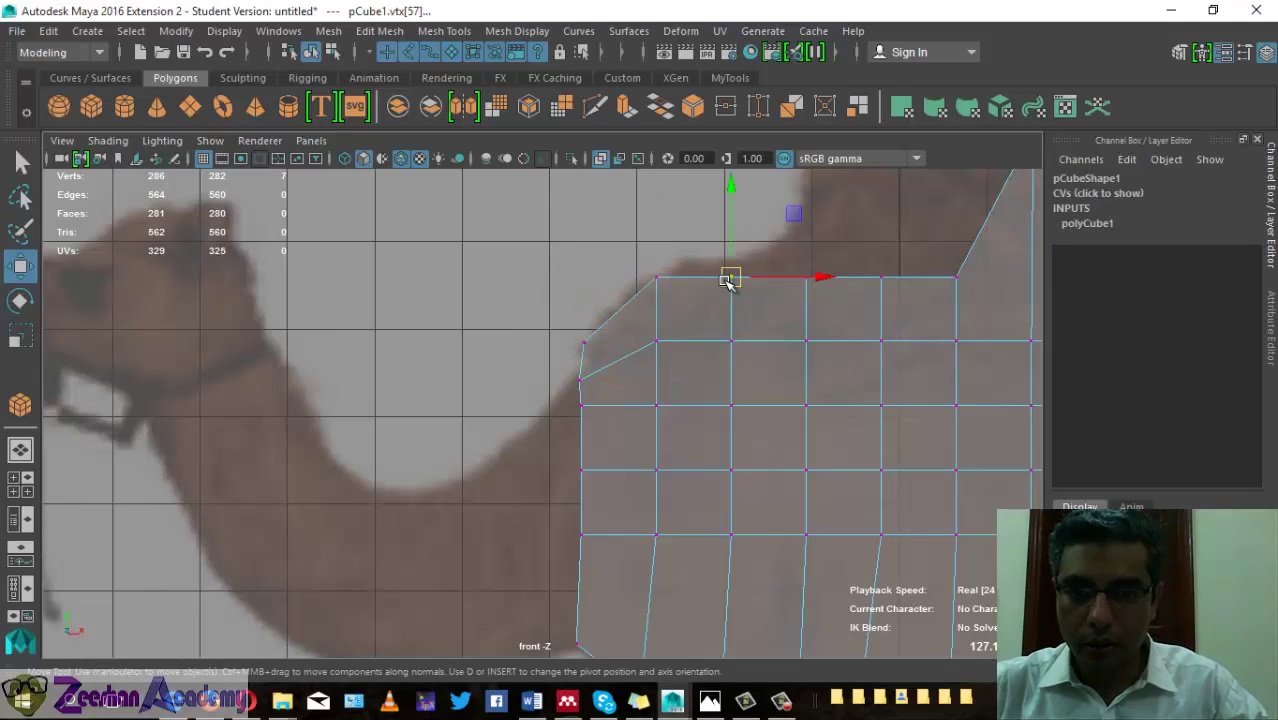
{"action": "left_click_drag", "start_coordinate": [731, 277], "coordinate": [690, 260]}
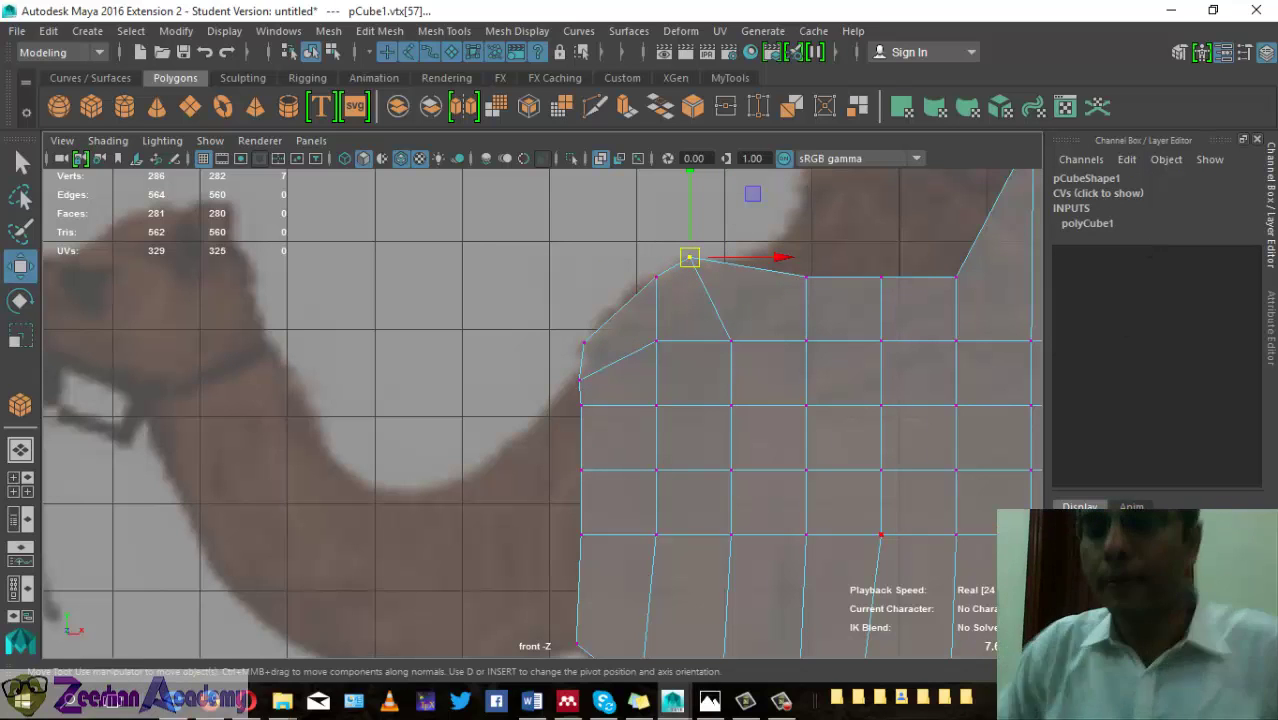
{"action": "mouse_move", "coordinate": [957, 373]}
{"action": "middle_mouse_down", "text": "alt"}
{"action": "mouse_move", "coordinate": [750, 478]}
{"action": "mouse_move", "coordinate": [627, 483]}
{"action": "middle_mouse_up", "text": "alt"}
- Lift the top-edge vertices onto the back outline and the hump peak
{"action": "left_click", "coordinate": [477, 387]}
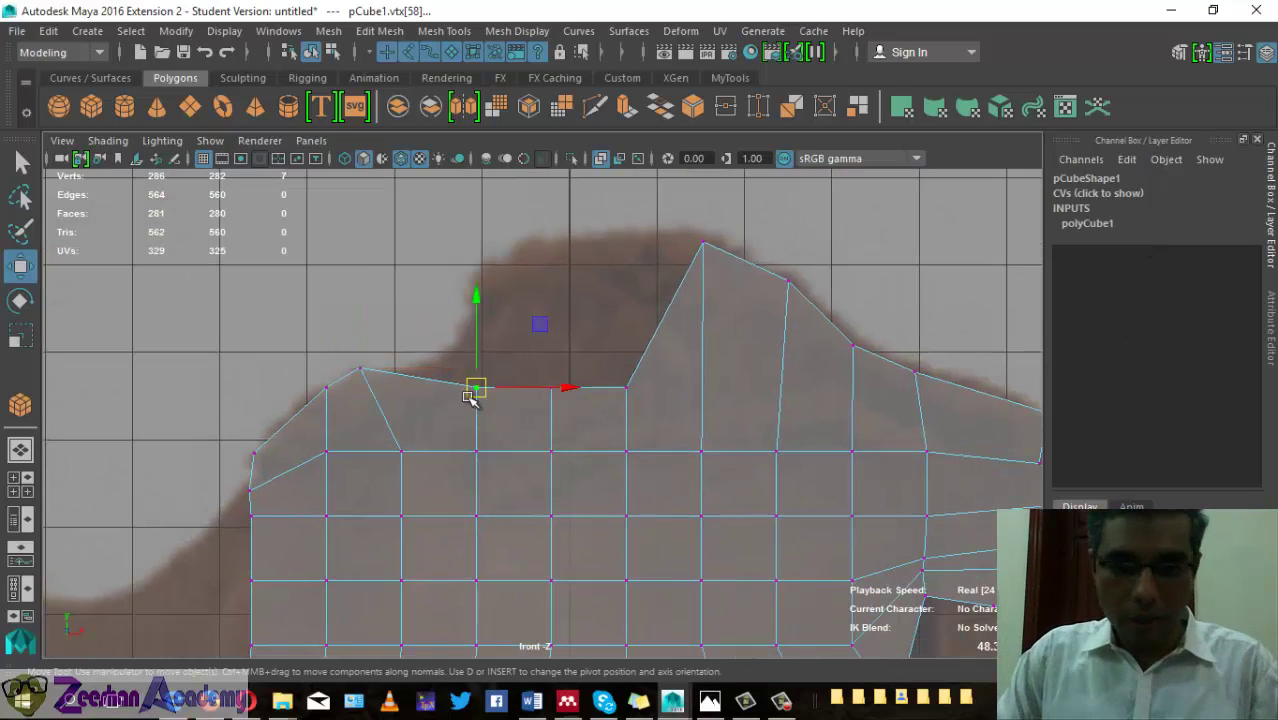
{"action": "left_click_drag", "start_coordinate": [477, 387], "coordinate": [453, 353]}
{"action": "left_click", "coordinate": [551, 386]}
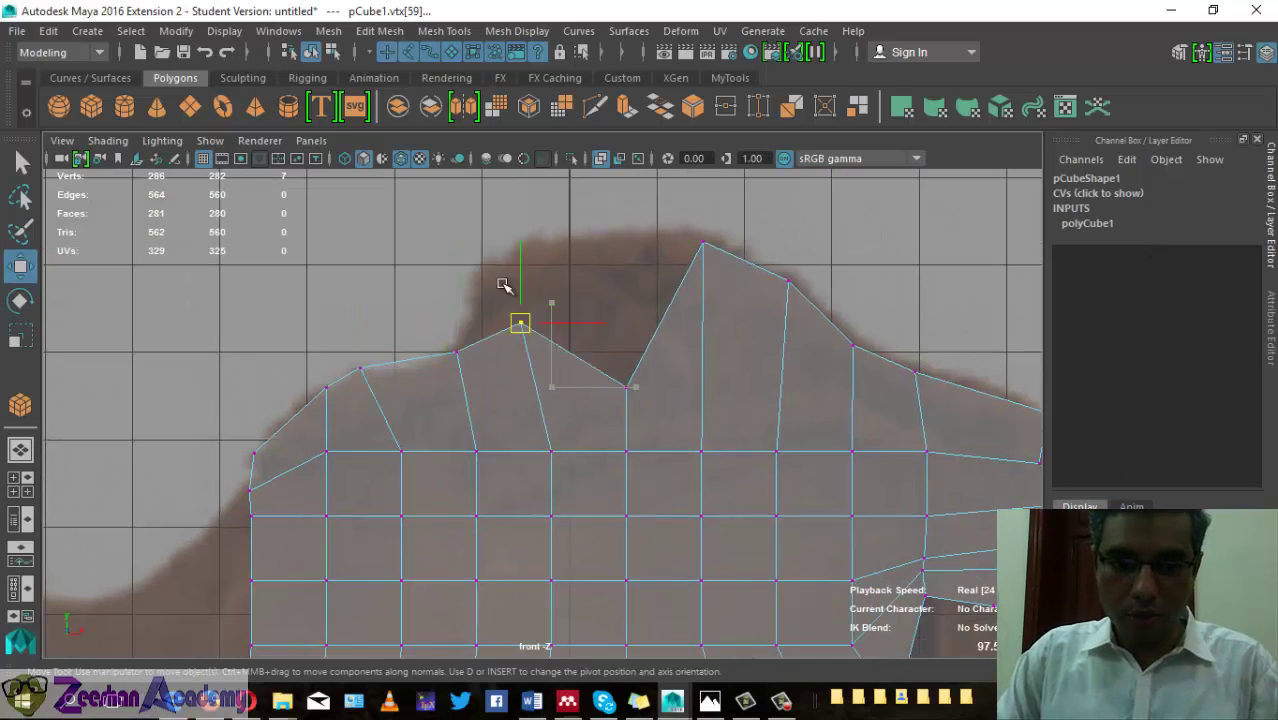
{"action": "left_click_drag", "start_coordinate": [551, 386], "coordinate": [493, 262]}
{"action": "mouse_move", "coordinate": [603, 340]}
{"action": "left_mouse_down"}
{"action": "mouse_move", "coordinate": [633, 391]}
{"action": "mouse_move", "coordinate": [630, 255]}
{"action": "left_mouse_up"}
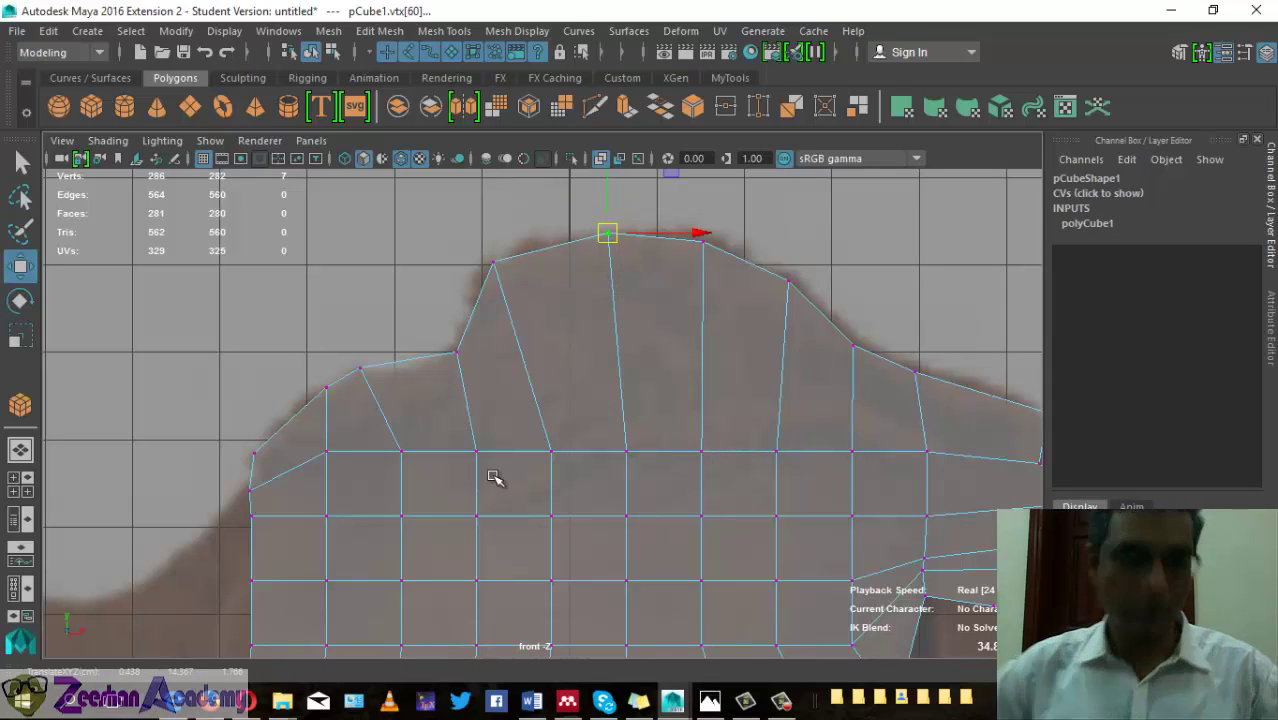
- Shift the hump's front-slope vertex onto the outline and pan toward the chest
{"action": "left_click", "coordinate": [370, 371]}
{"action": "left_click_drag", "start_coordinate": [372, 373], "coordinate": [392, 380]}
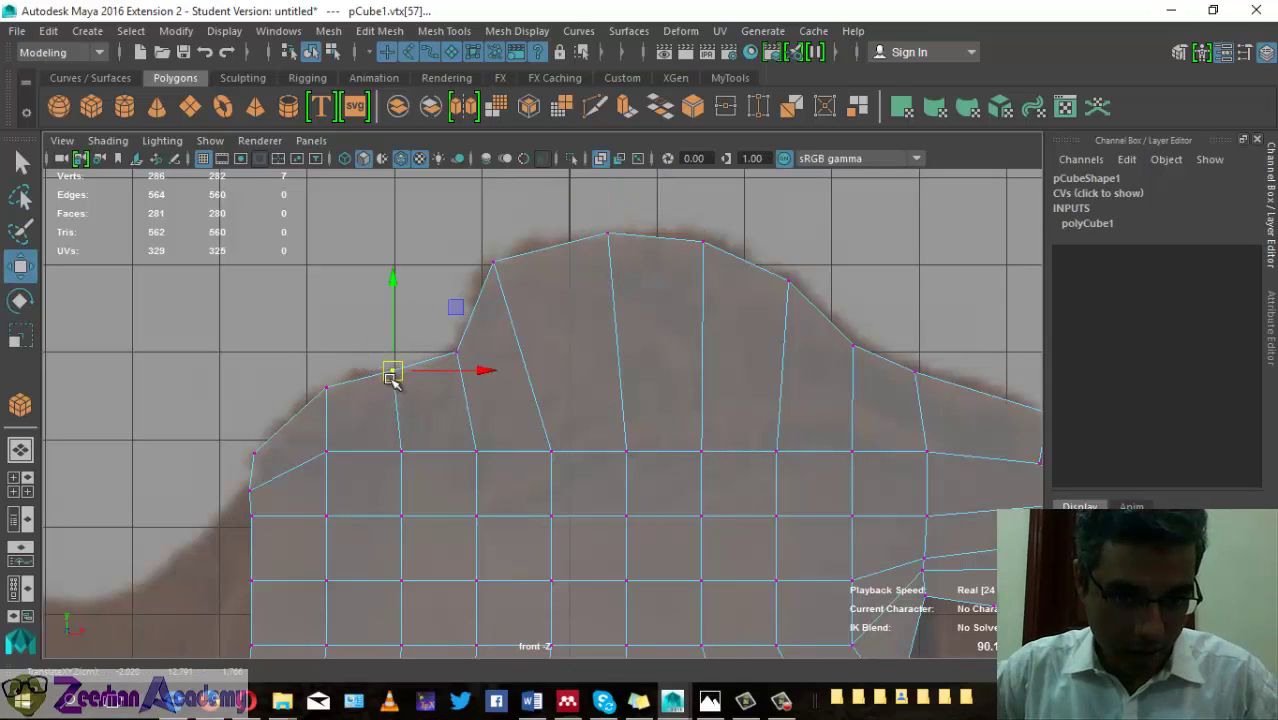
{"action": "left_click", "coordinate": [324, 385]}
{"action": "mouse_move", "coordinate": [779, 359]}
{"action": "middle_mouse_down", "text": "alt"}
{"action": "mouse_move", "coordinate": [625, 388]}
{"action": "mouse_move", "coordinate": [707, 345]}
{"action": "middle_mouse_up", "text": "alt"}
{"action": "mouse_move", "coordinate": [735, 416]}
{"action": "middle_mouse_down", "text": "alt"}
{"action": "mouse_move", "coordinate": [393, 322]}
{"action": "mouse_move", "coordinate": [693, 373]}
{"action": "middle_mouse_up", "text": "alt"}
{"action": "scroll", "coordinate": [680, 400], "scroll_direction": "down", "scroll_amount": 1}
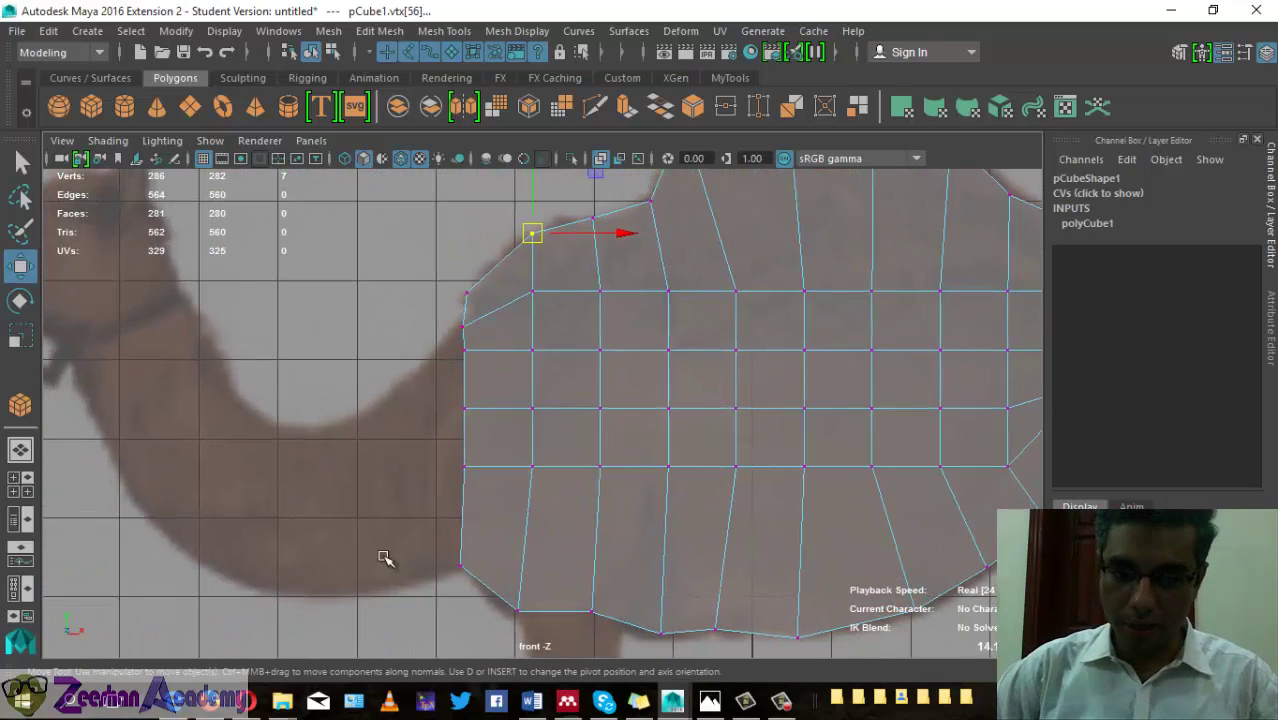
{"action": "middle_click_drag", "start_coordinate": [645, 334], "coordinate": [634, 419], "text": "alt"}
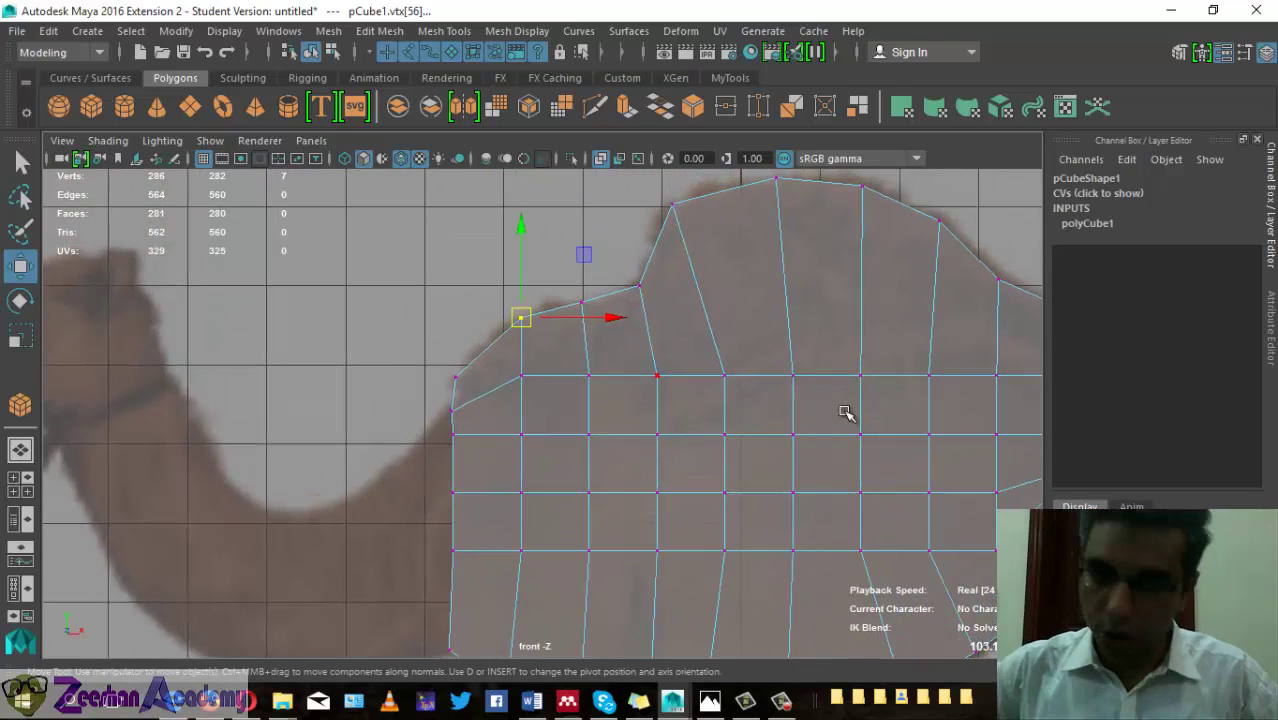
{"action": "middle_click_drag", "start_coordinate": [845, 474], "coordinate": [708, 455], "text": "alt"}
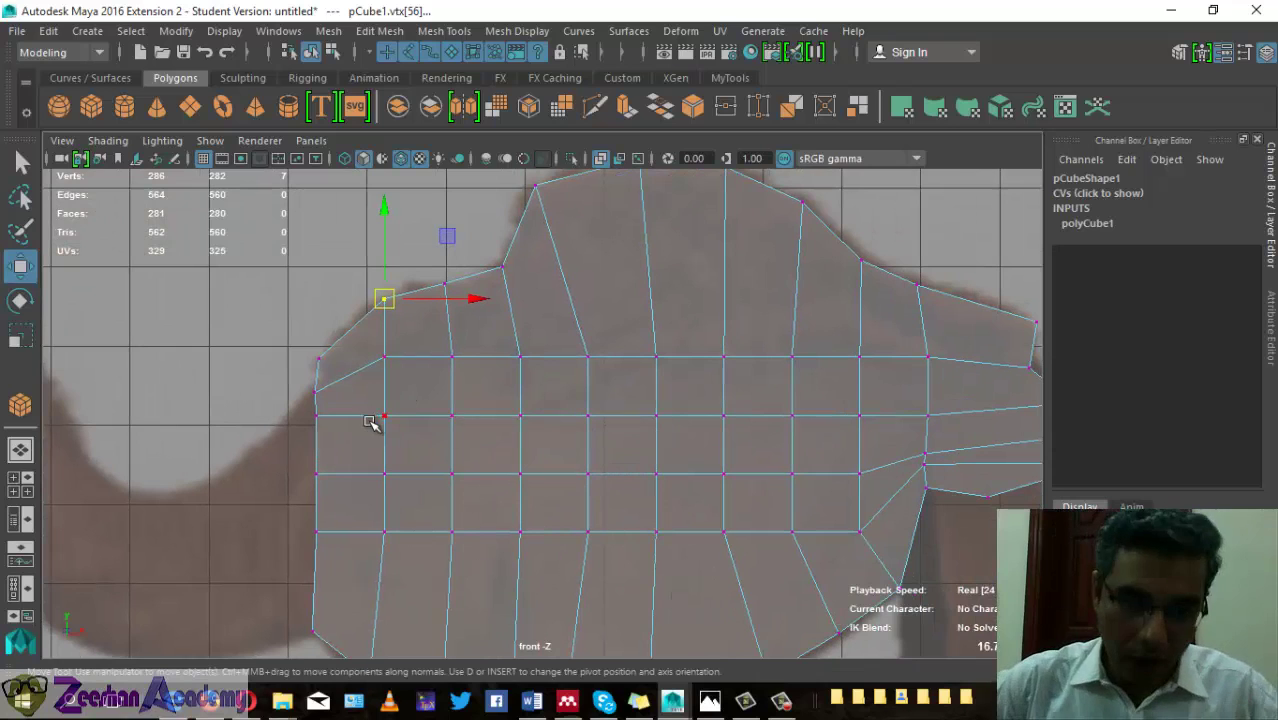
{"action": "middle_click_drag", "start_coordinate": [421, 482], "coordinate": [454, 325], "text": "alt"}
- Lower successive pairs of middle-row vertices to follow the belly curve
{"action": "left_click_drag", "start_coordinate": [553, 420], "coordinate": [552, 419]}
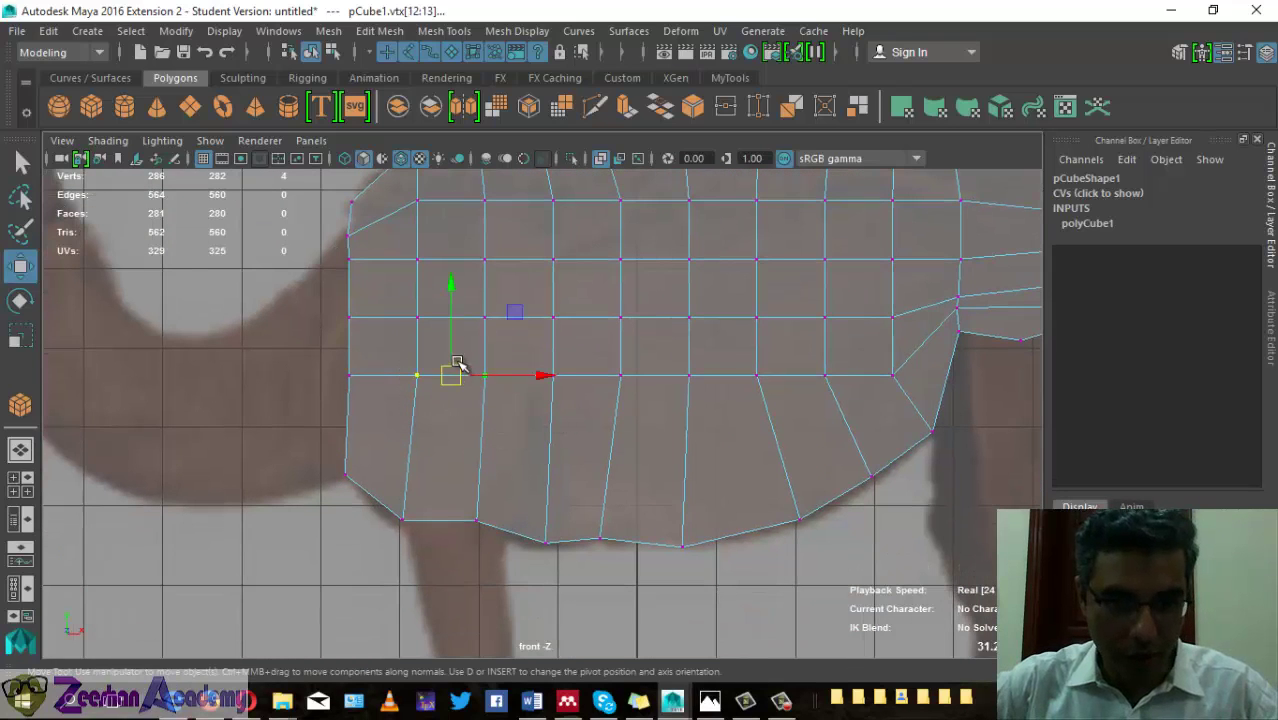
{"action": "left_click_drag", "start_coordinate": [451, 325], "coordinate": [444, 400]}
{"action": "left_click_drag", "start_coordinate": [531, 372], "coordinate": [655, 389]}
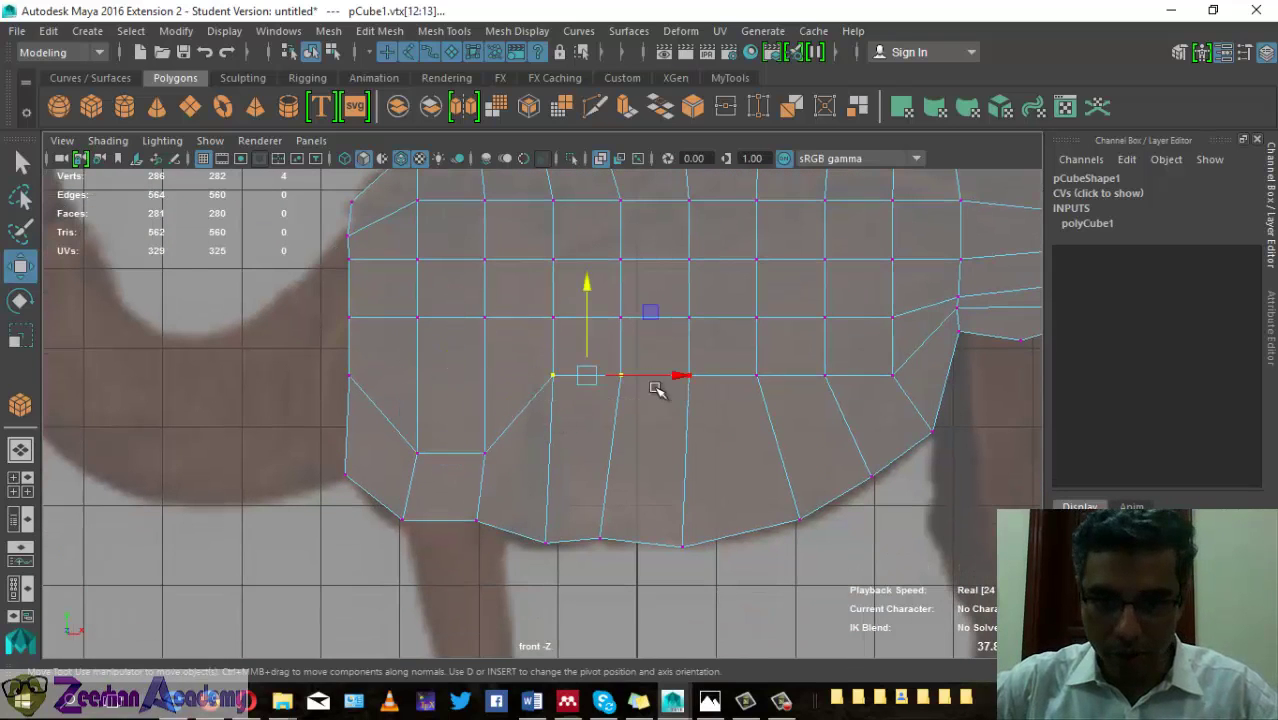
{"action": "left_click_drag", "start_coordinate": [580, 283], "coordinate": [582, 353]}
{"action": "left_click_drag", "start_coordinate": [690, 354], "coordinate": [754, 347]}
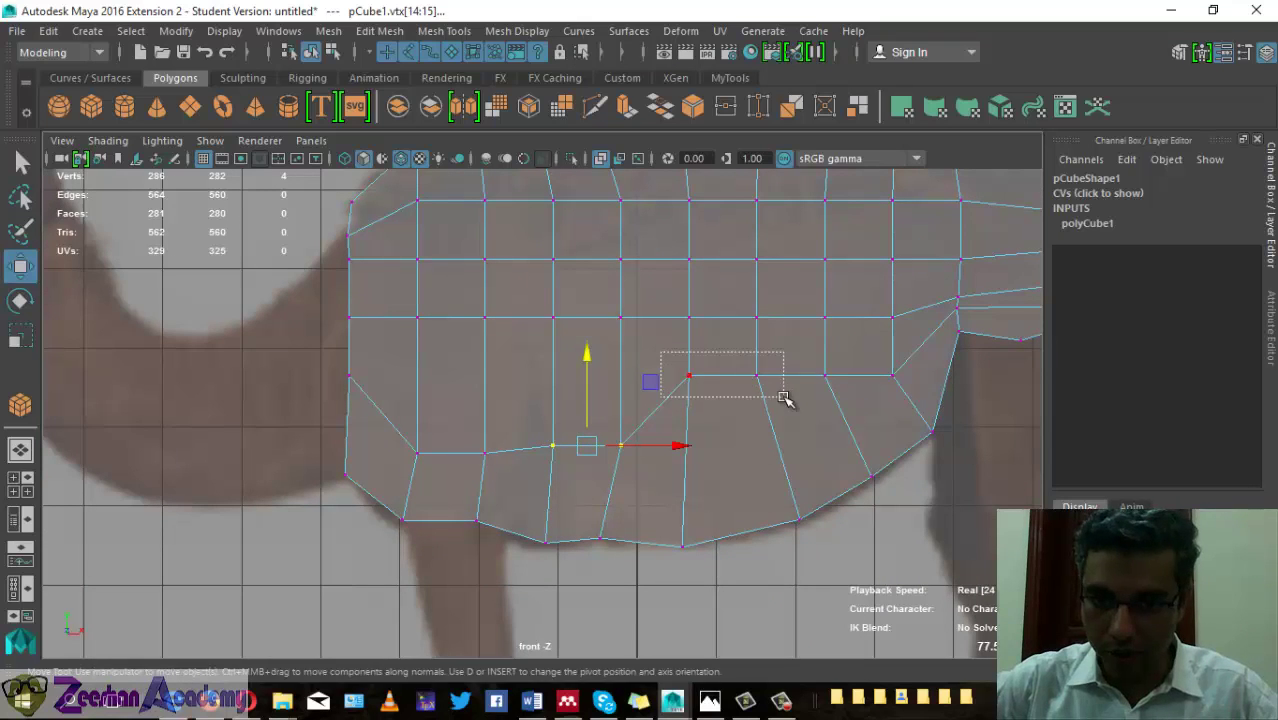
{"action": "left_click_drag", "start_coordinate": [673, 372], "coordinate": [850, 422]}
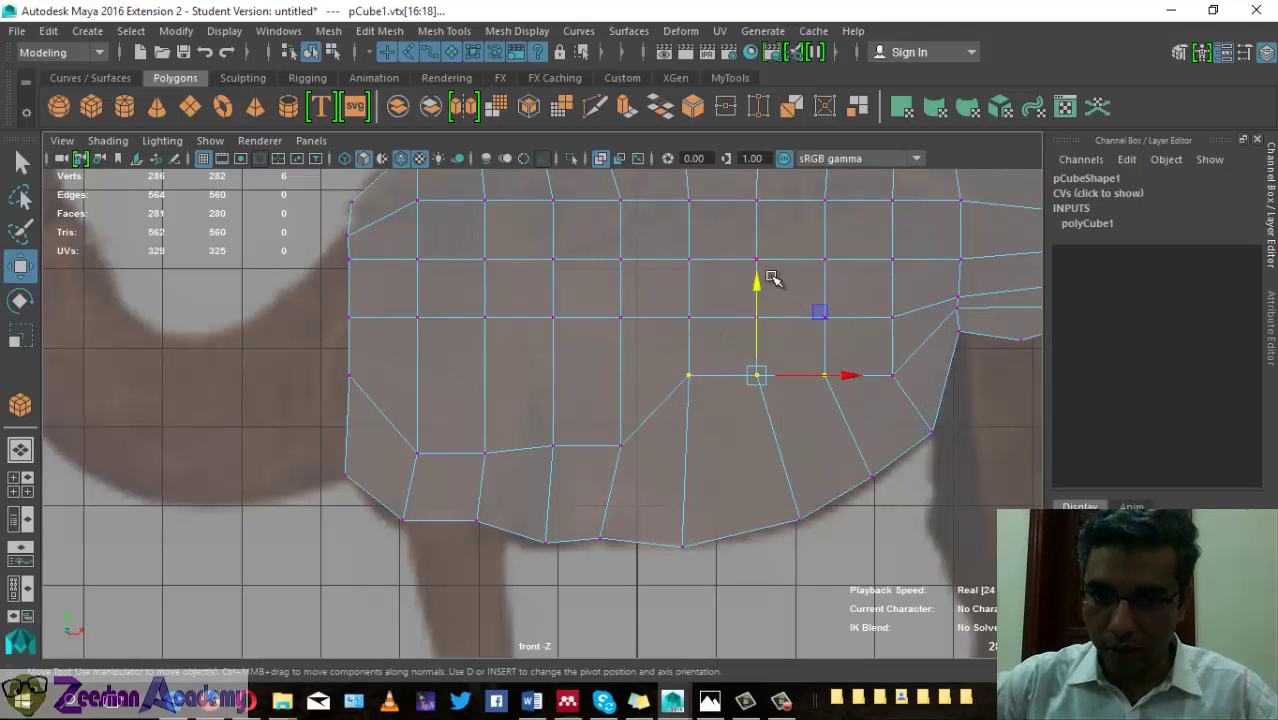
{"action": "mouse_move", "coordinate": [765, 282]}
{"action": "left_mouse_down"}
{"action": "mouse_move", "coordinate": [651, 397]}
{"action": "mouse_move", "coordinate": [762, 440]}
{"action": "left_mouse_up"}
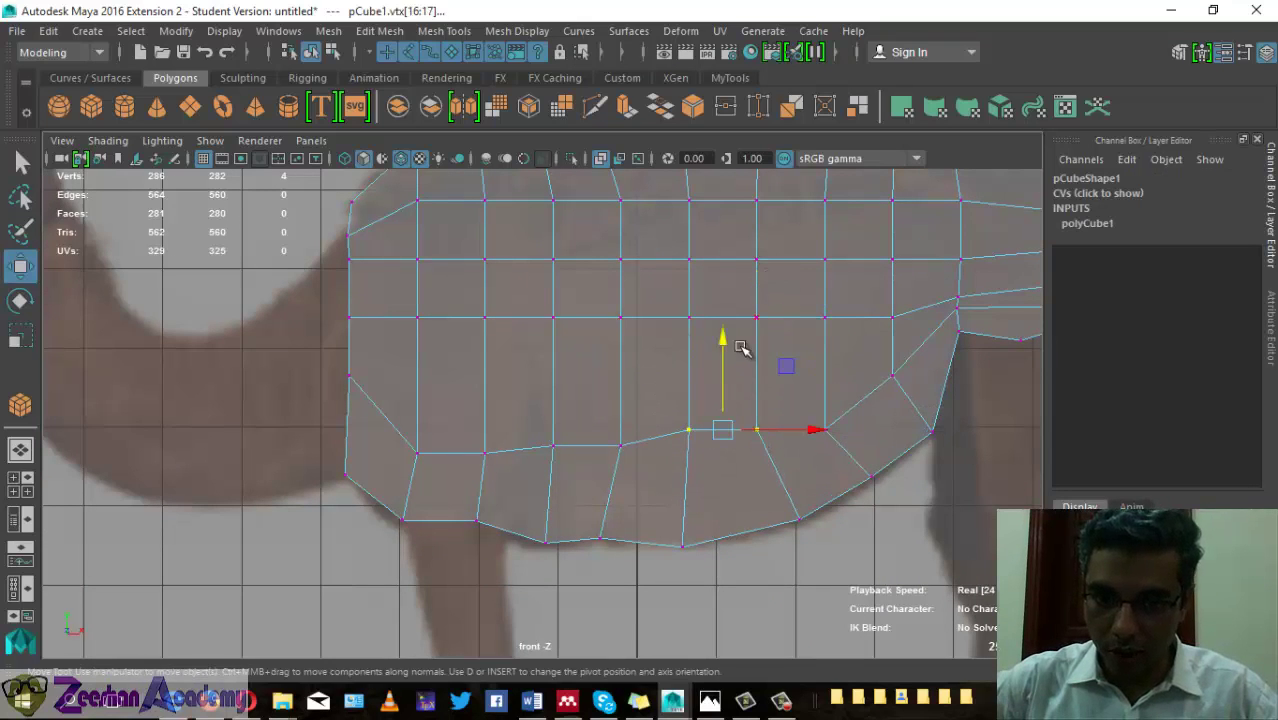
{"action": "left_click_drag", "start_coordinate": [724, 346], "coordinate": [727, 366]}
- Lower vertex pairs in the row above and the rear end vertex to curve that row
{"action": "left_click_drag", "start_coordinate": [410, 308], "coordinate": [499, 333]}
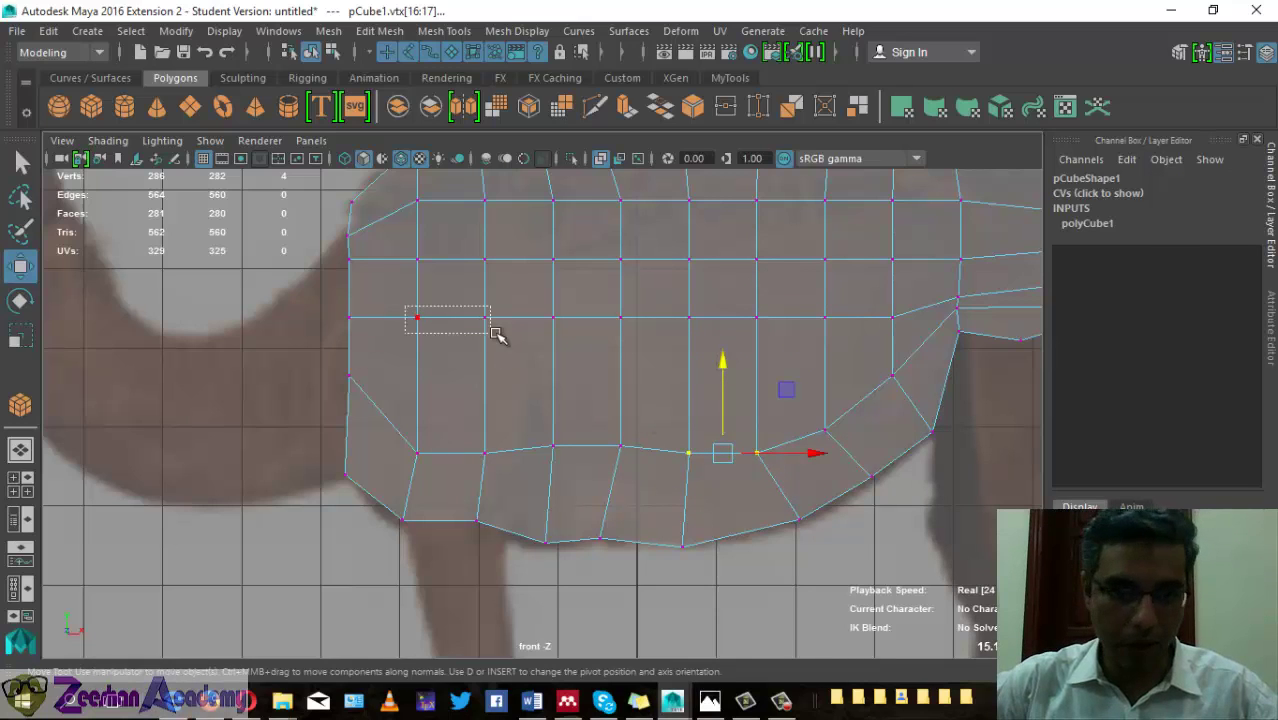
{"action": "left_click_drag", "start_coordinate": [451, 250], "coordinate": [452, 289]}
{"action": "left_click_drag", "start_coordinate": [543, 302], "coordinate": [624, 330]}
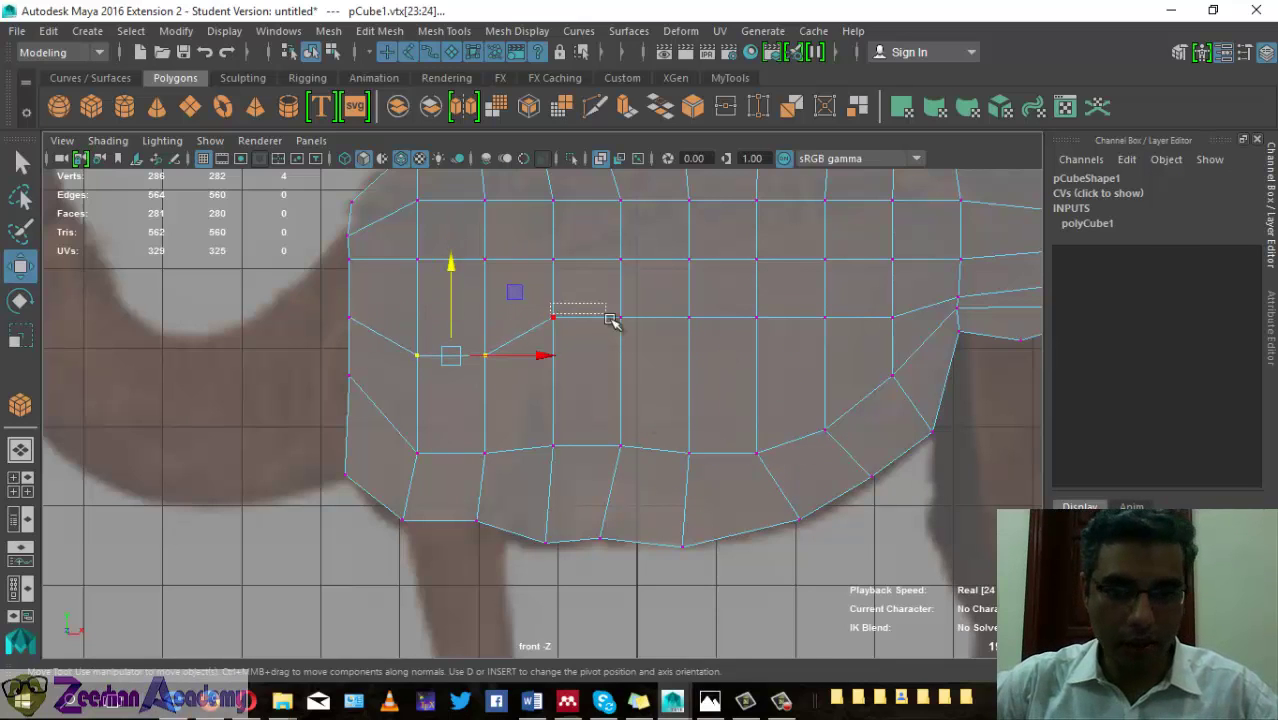
{"action": "left_click_drag", "start_coordinate": [589, 237], "coordinate": [591, 258]}
{"action": "left_click_drag", "start_coordinate": [770, 340], "coordinate": [675, 295]}
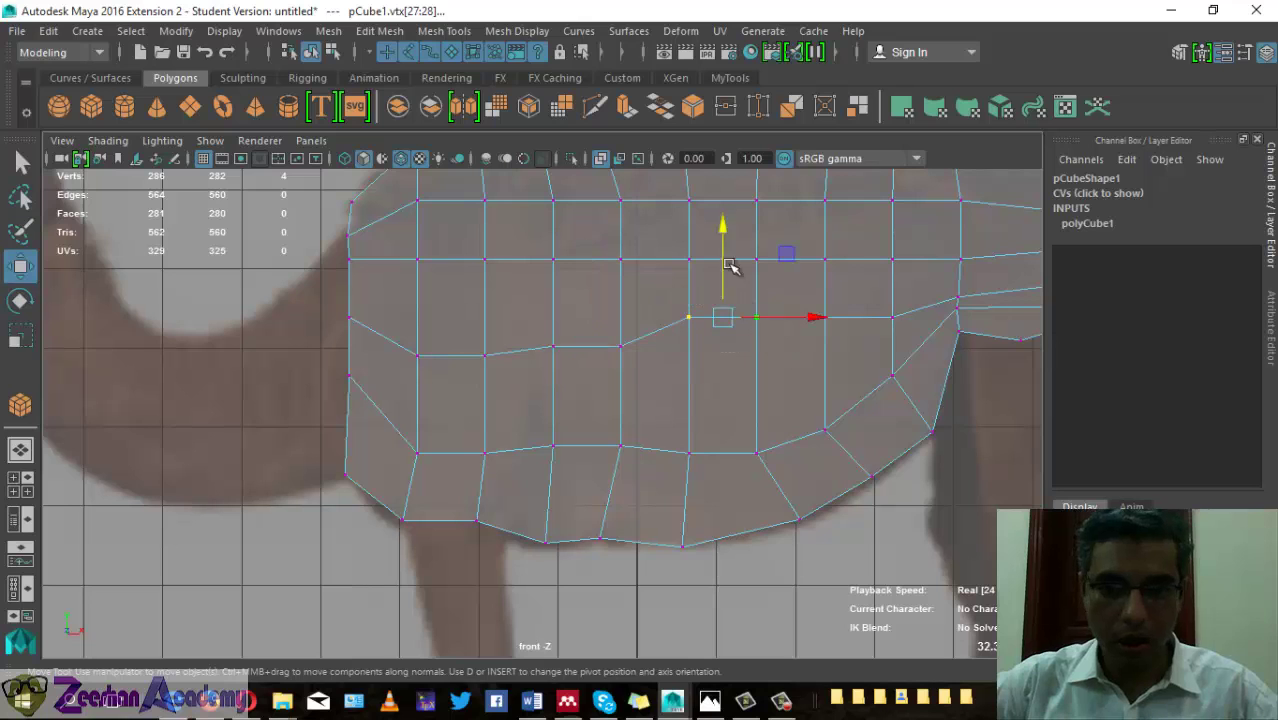
{"action": "left_click_drag", "start_coordinate": [736, 265], "coordinate": [736, 308]}
{"action": "left_click", "coordinate": [824, 318]}
{"action": "left_click_drag", "start_coordinate": [818, 255], "coordinate": [818, 274]}
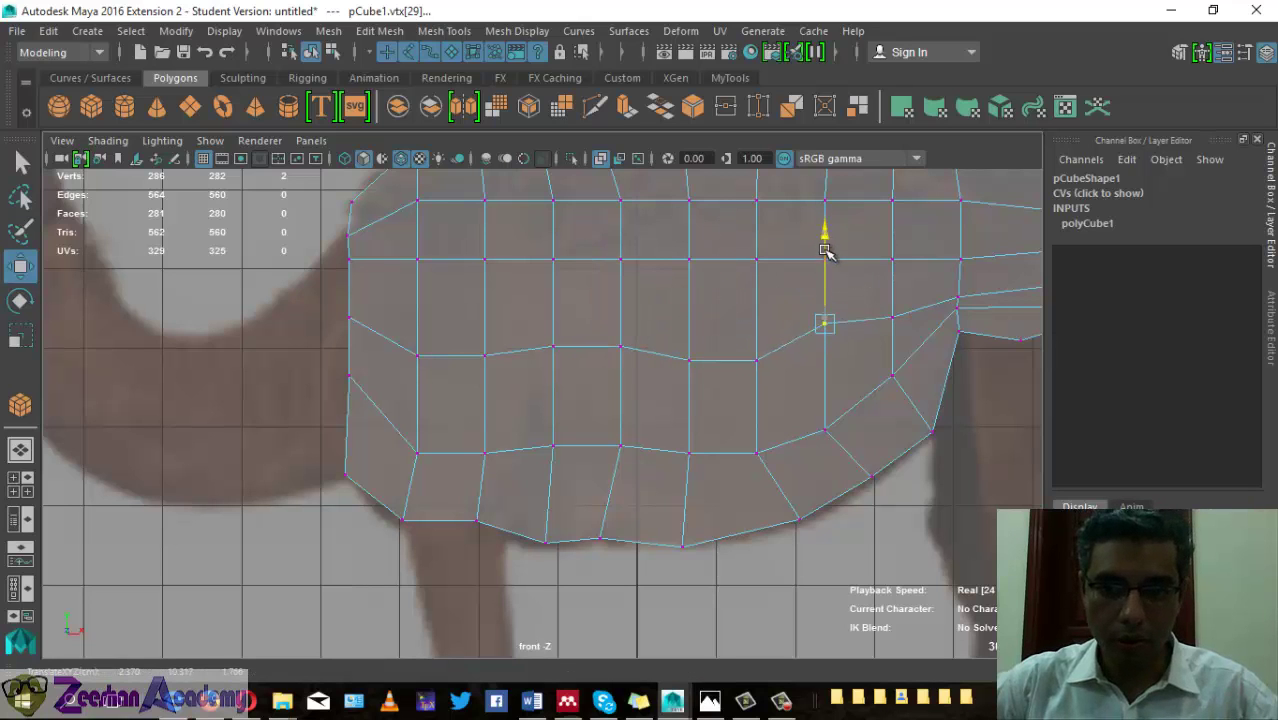
- Smooth an inner pair near the chest and raise two upper vertices near the neck
{"action": "middle_click_drag", "start_coordinate": [818, 274], "coordinate": [802, 409], "text": "alt"}
{"action": "left_click_drag", "start_coordinate": [622, 466], "coordinate": [526, 520]}
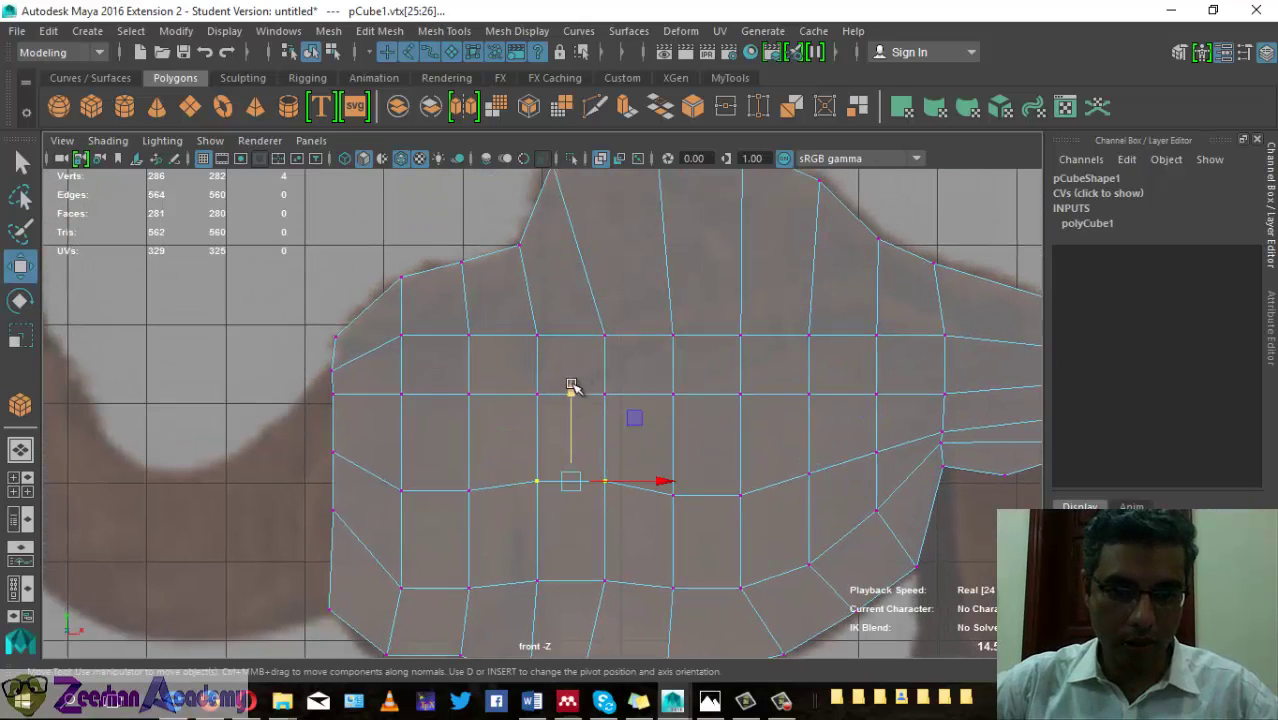
{"action": "left_click_drag", "start_coordinate": [571, 386], "coordinate": [571, 400]}
{"action": "left_click_drag", "start_coordinate": [462, 322], "coordinate": [543, 343]}
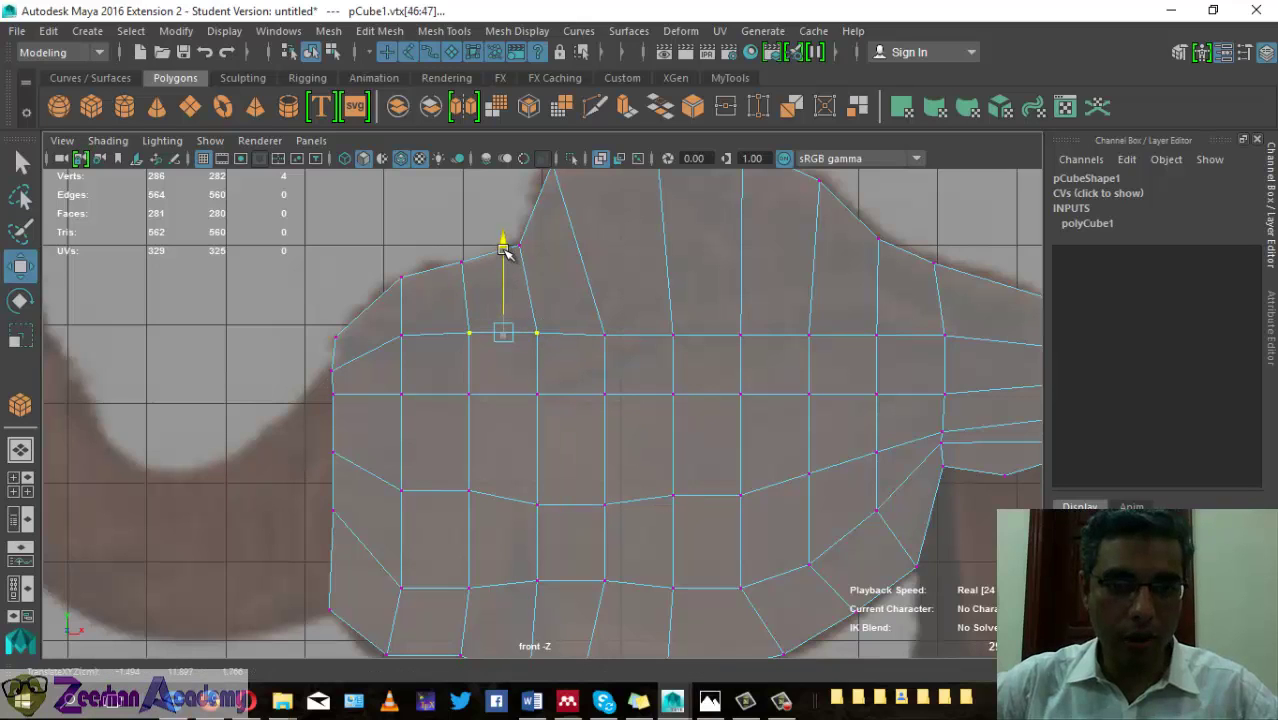
{"action": "left_click_drag", "start_coordinate": [505, 250], "coordinate": [507, 243]}
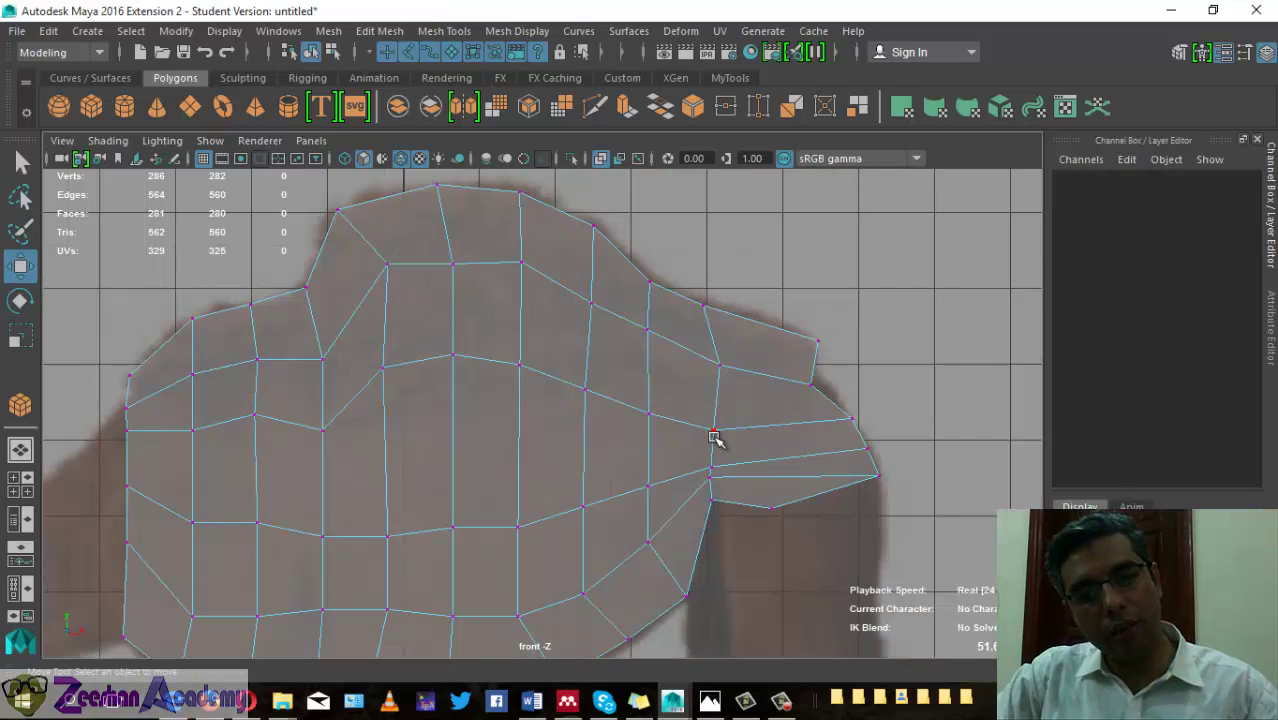
- Raise the chest corner vertex and inspect the bottom-edge vertices along the belly
{"action": "left_click_drag", "start_coordinate": [680, 418], "coordinate": [695, 405]}
{"action": "middle_click_drag", "start_coordinate": [704, 409], "coordinate": [727, 316], "text": "alt"}
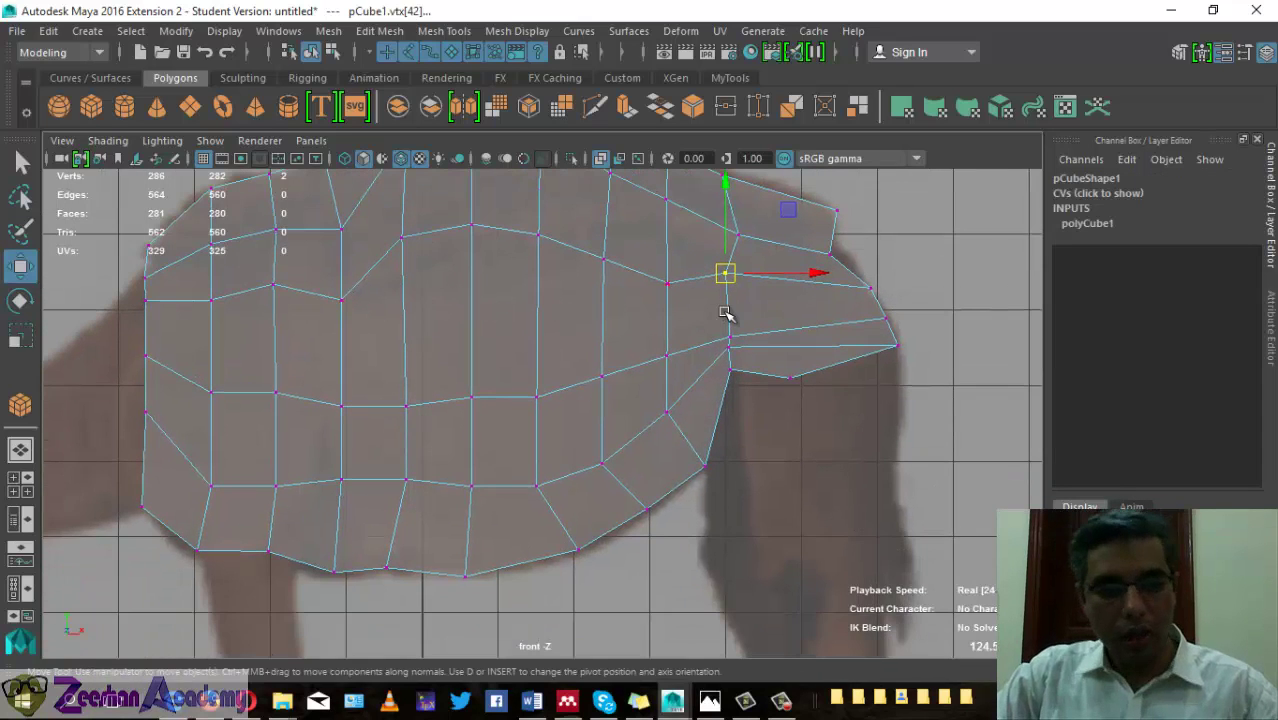
{"action": "left_click", "coordinate": [754, 332]}
{"action": "left_click_drag", "start_coordinate": [729, 337], "coordinate": [727, 318]}
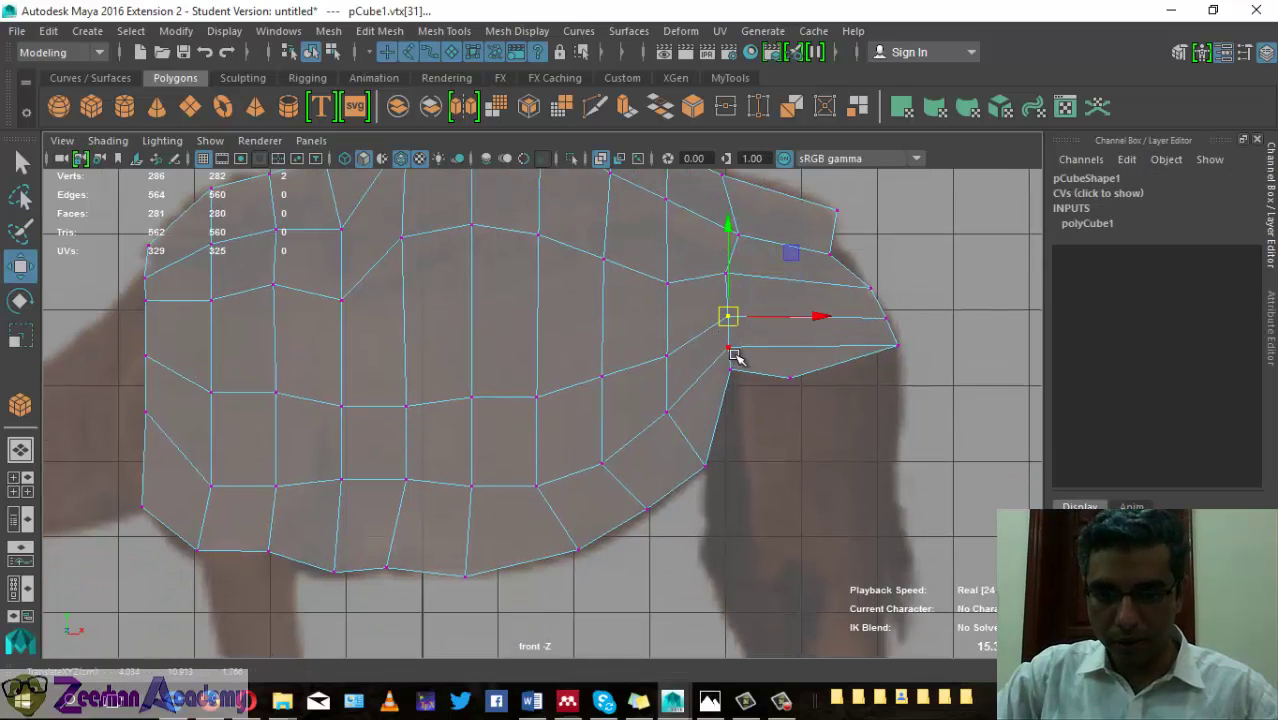
{"action": "middle_click_drag", "start_coordinate": [685, 419], "coordinate": [765, 374], "text": "alt"}
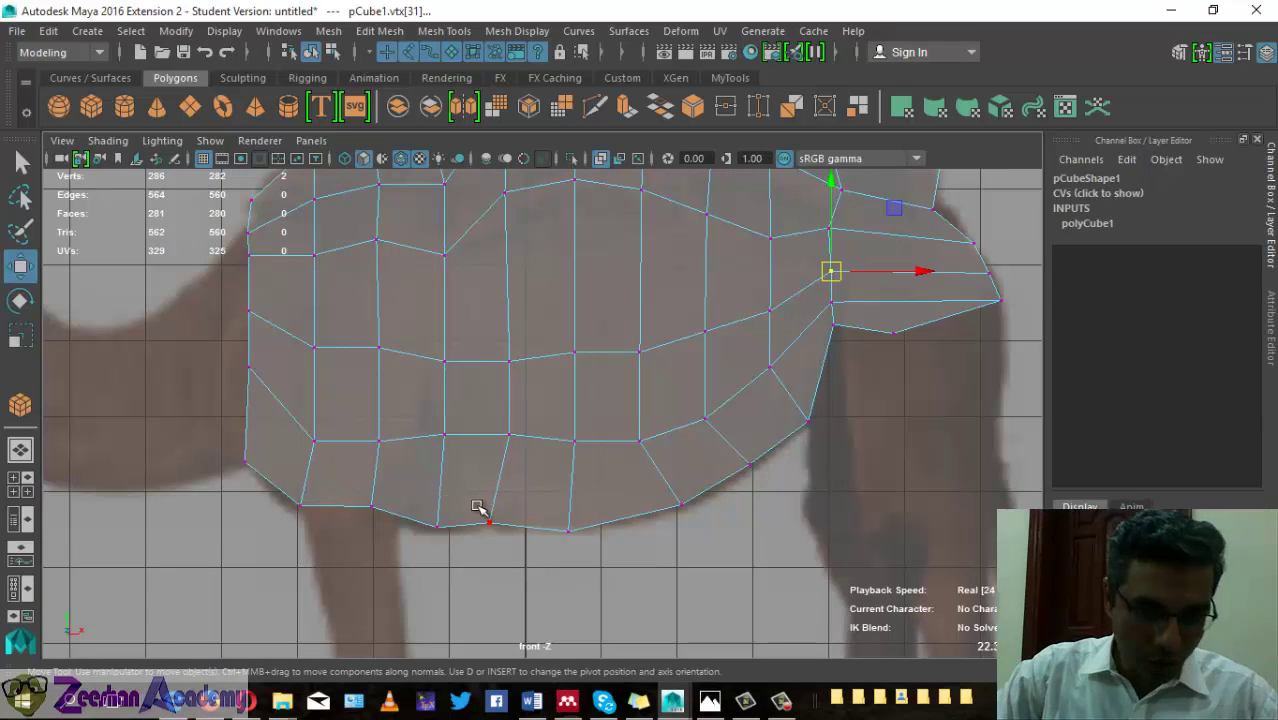
{"action": "left_click", "coordinate": [437, 524]}
{"action": "middle_click_drag", "start_coordinate": [435, 527], "coordinate": [484, 572], "text": "alt"}
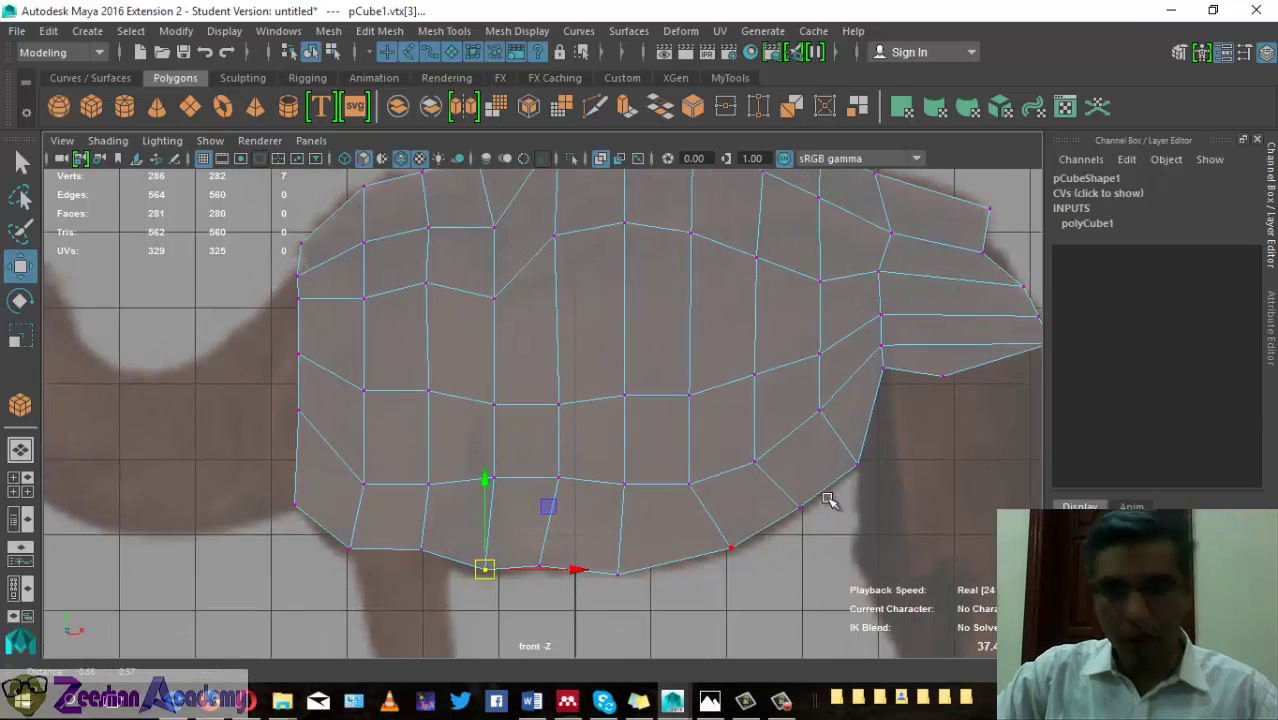
{"action": "scroll", "coordinate": [828, 500], "scroll_direction": "down", "scroll_amount": 4}
{"action": "scroll", "coordinate": [864, 422], "scroll_direction": "up", "scroll_amount": 2}
{"action": "scroll", "coordinate": [883, 428], "scroll_direction": "up", "scroll_amount": 2}
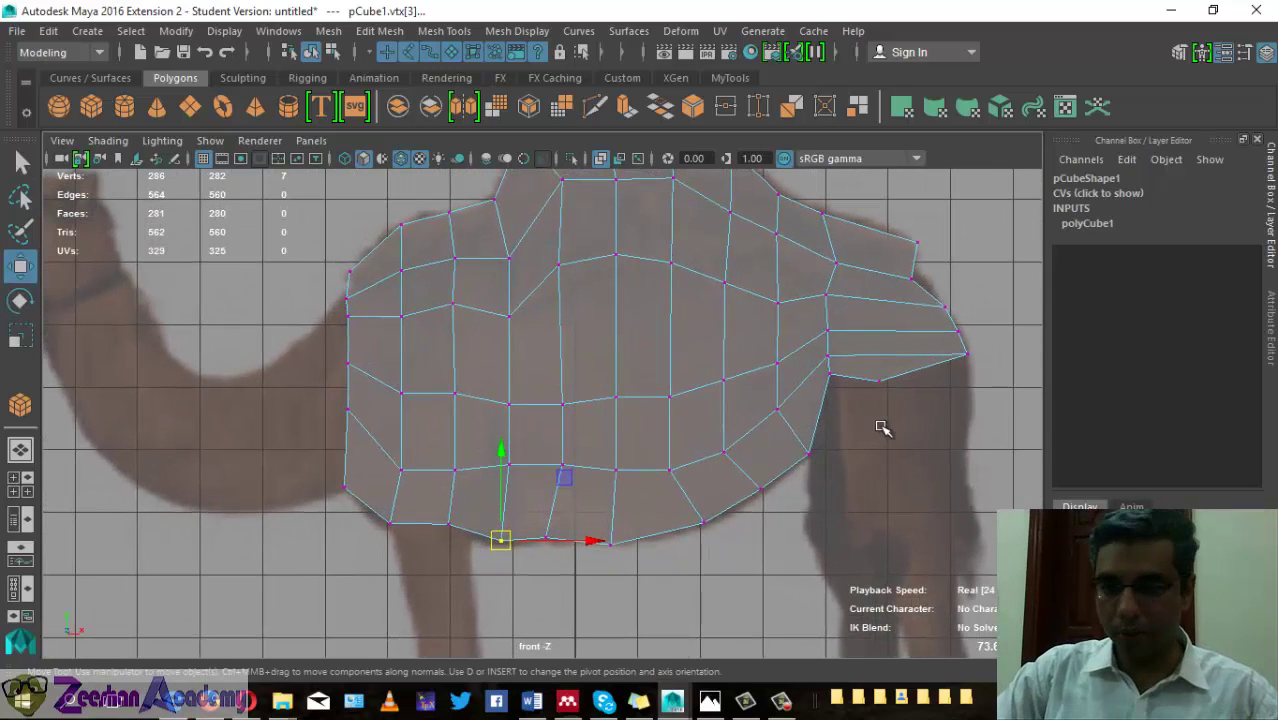
{"action": "middle_click_drag", "start_coordinate": [884, 370], "coordinate": [766, 357], "text": "alt"}
- Nudge the front chest vertices onto the chest outline
{"action": "left_click", "coordinate": [768, 357]}
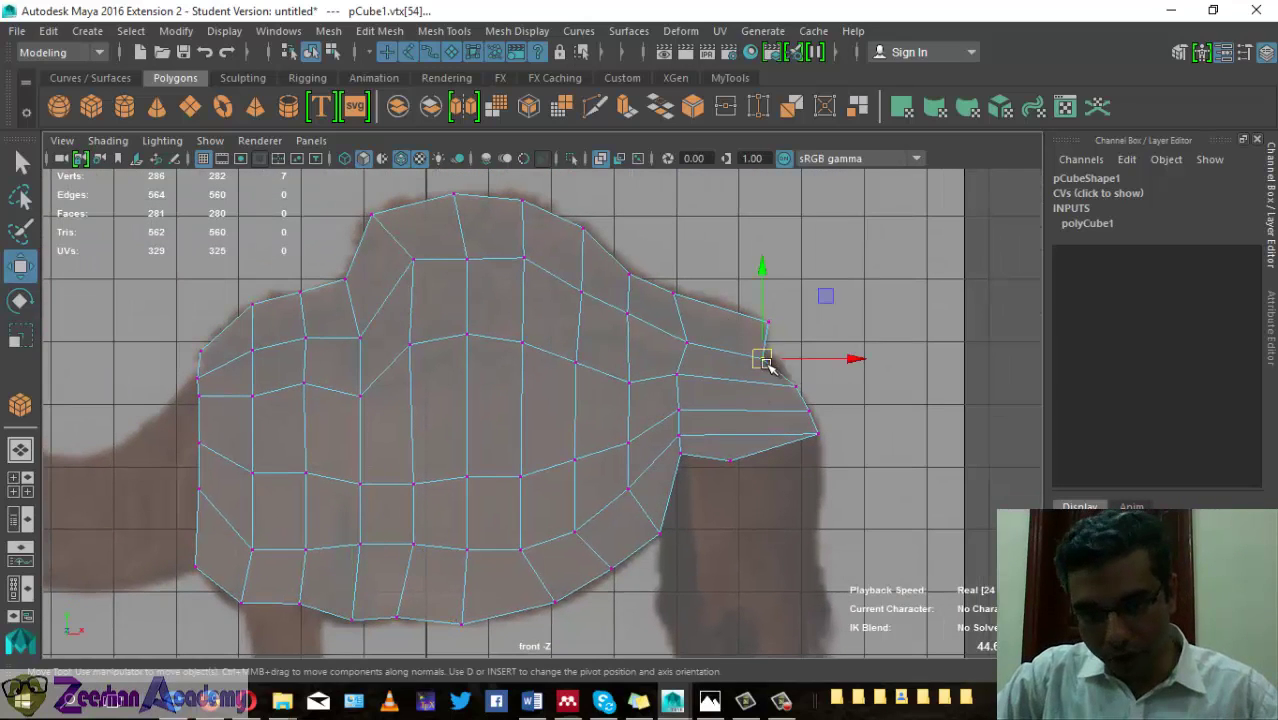
{"action": "left_click", "coordinate": [768, 321]}
{"action": "mouse_move", "coordinate": [768, 321]}
{"action": "left_mouse_down"}
{"action": "mouse_move", "coordinate": [700, 365]}
{"action": "mouse_move", "coordinate": [766, 318]}
{"action": "left_mouse_up"}
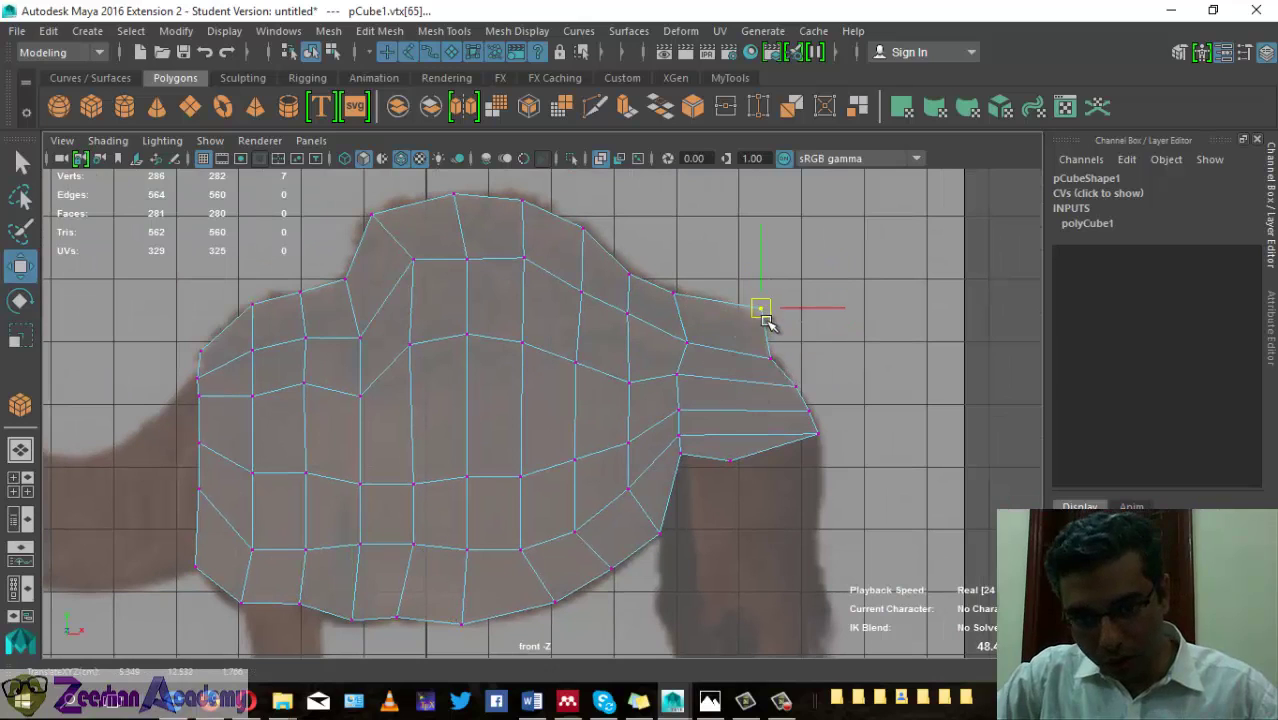
{"action": "left_click", "coordinate": [770, 356]}
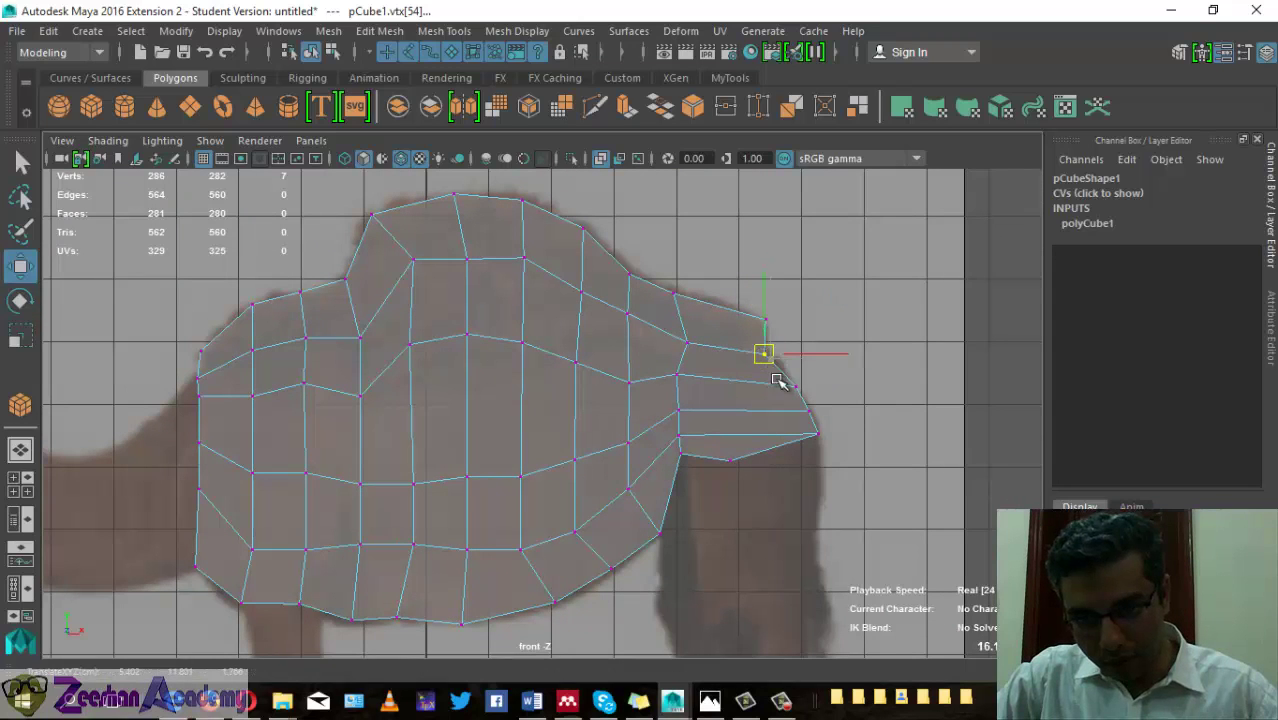
{"action": "left_click_drag", "start_coordinate": [778, 396], "coordinate": [786, 369]}
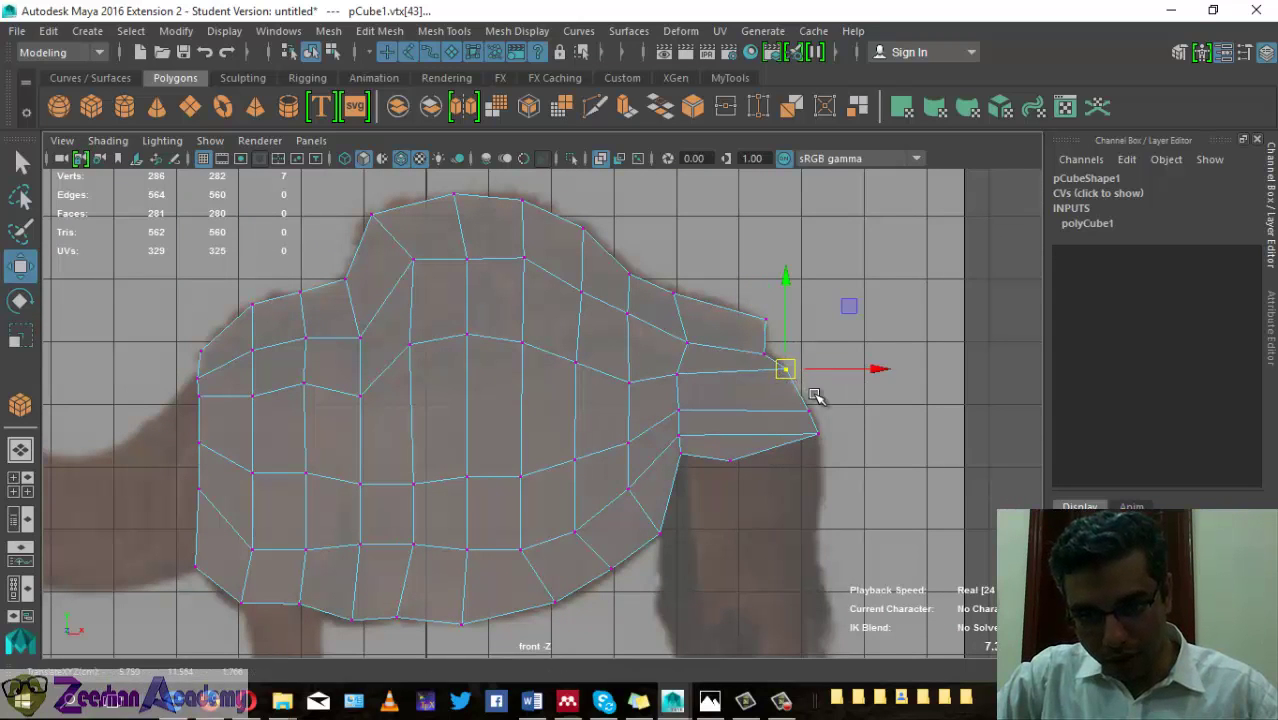
{"action": "left_click", "coordinate": [808, 406]}
{"action": "scroll", "coordinate": [540, 410], "scroll_direction": "up", "scroll_amount": 2}
{"action": "scroll", "coordinate": [500, 425], "scroll_direction": "down", "scroll_amount": 3}
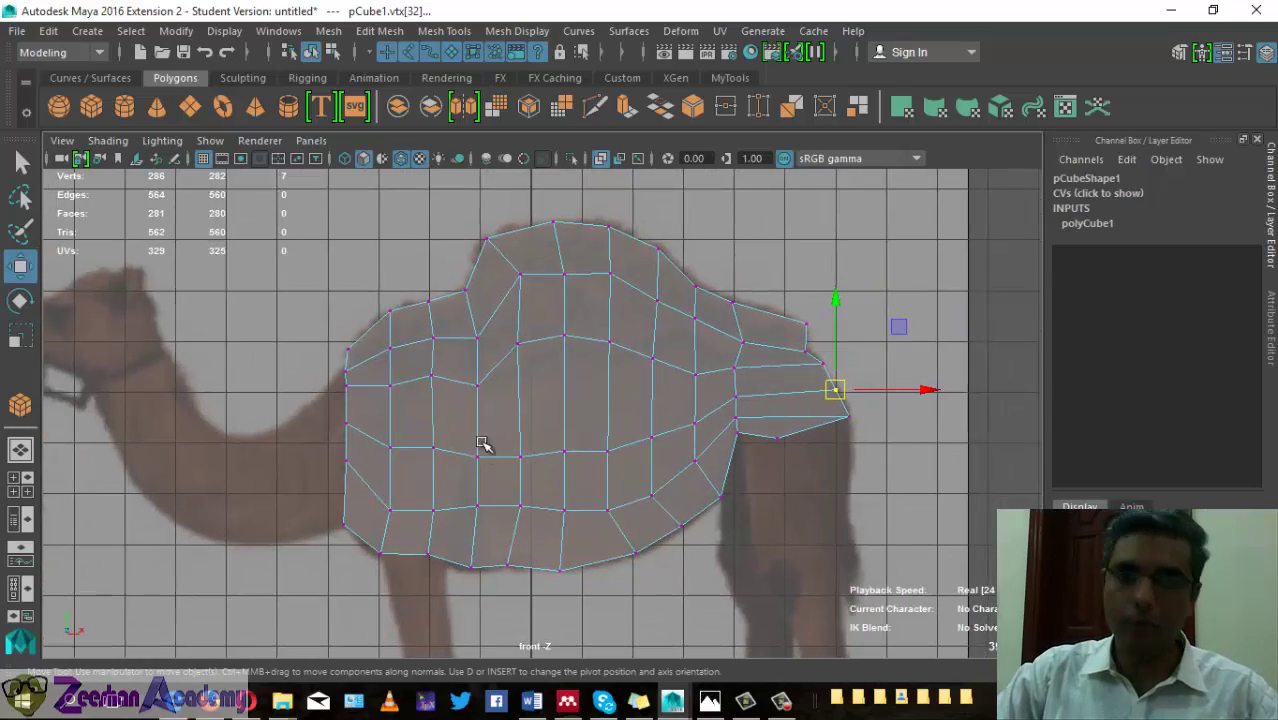
{"action": "key", "text": "space"}
- Orbit the body mesh, then return to front view framing the whole camel with legs
{"action": "left_click_drag", "start_coordinate": [608, 430], "coordinate": [610, 371]}
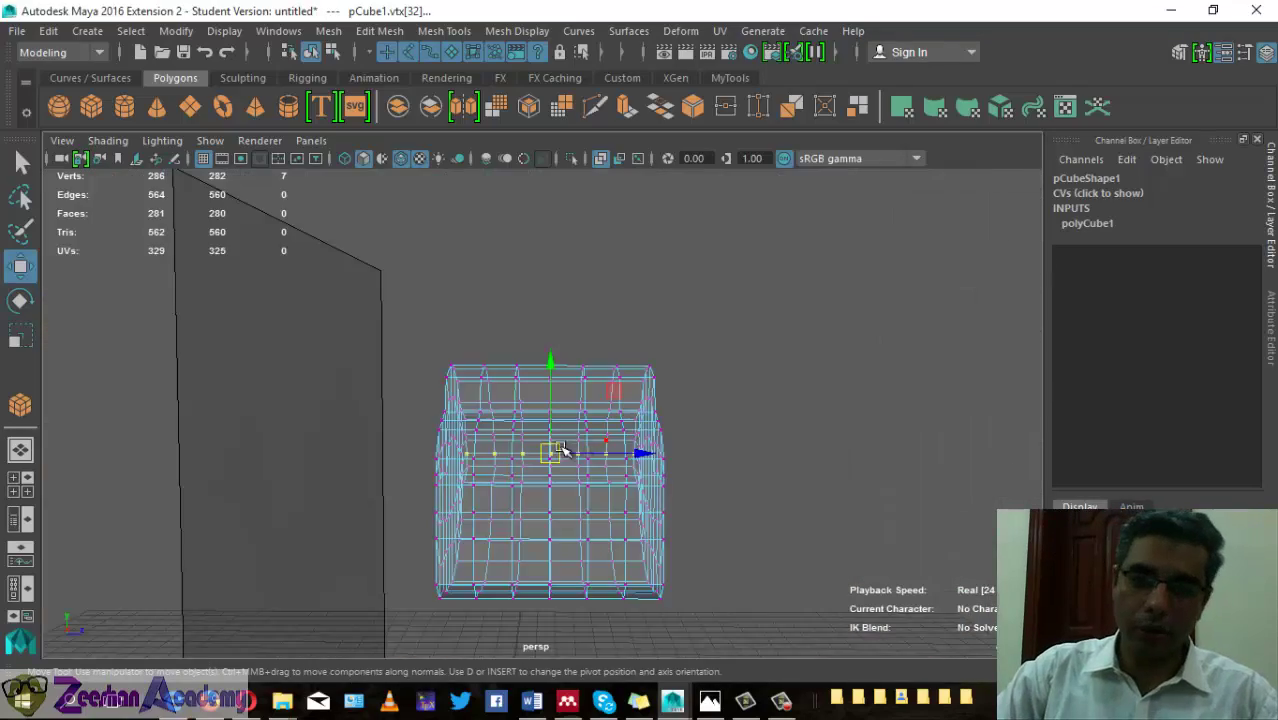
{"action": "mouse_move", "coordinate": [560, 440]}
{"action": "left_mouse_down", "text": "alt"}
{"action": "mouse_move", "coordinate": [388, 436]}
{"action": "mouse_move", "coordinate": [342, 451]}
{"action": "mouse_move", "coordinate": [414, 434]}
{"action": "mouse_move", "coordinate": [568, 453]}
{"action": "mouse_move", "coordinate": [417, 459]}
{"action": "mouse_move", "coordinate": [427, 438]}
{"action": "mouse_move", "coordinate": [449, 452]}
{"action": "mouse_move", "coordinate": [453, 421]}
{"action": "mouse_move", "coordinate": [320, 422]}
{"action": "mouse_move", "coordinate": [400, 437]}
{"action": "mouse_move", "coordinate": [671, 288]}
{"action": "mouse_move", "coordinate": [613, 363]}
{"action": "mouse_move", "coordinate": [616, 408]}
{"action": "left_mouse_up", "text": "alt"}
{"action": "key", "text": "space"}
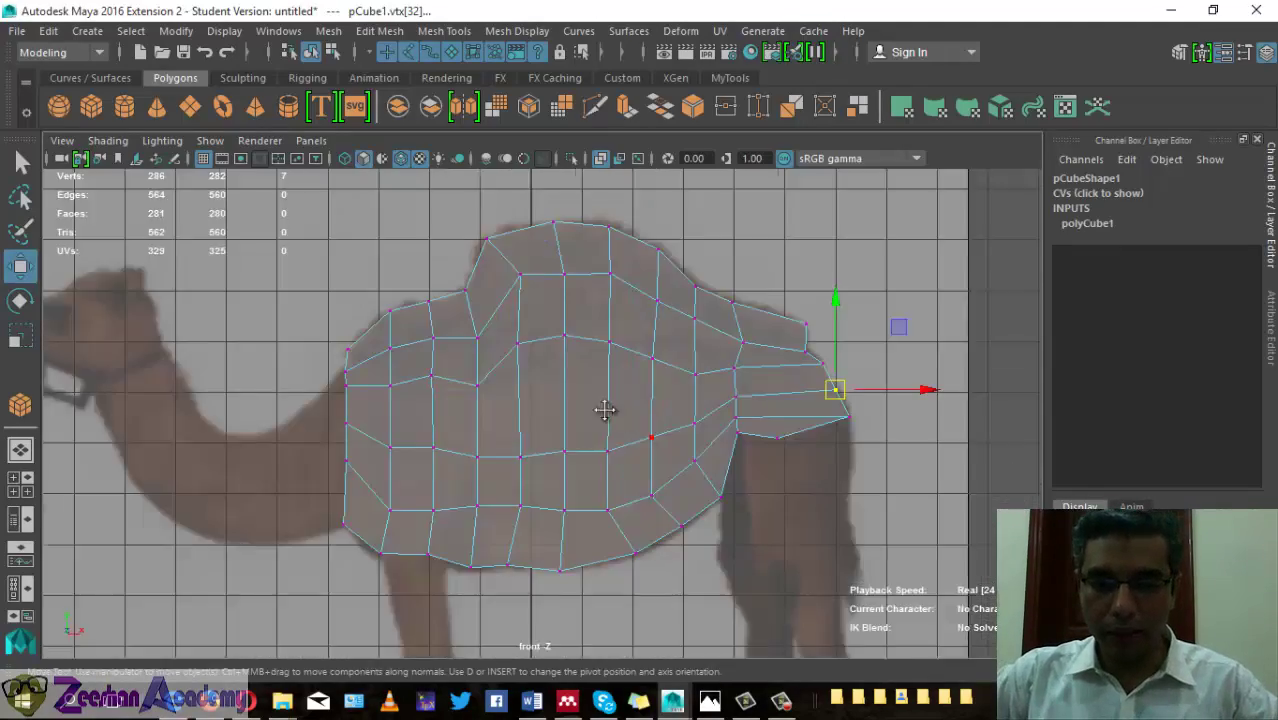
{"action": "middle_click_drag", "start_coordinate": [468, 433], "coordinate": [480, 400], "text": "alt"}
{"action": "left_click_drag", "start_coordinate": [480, 400], "coordinate": [492, 372], "text": "alt"}
{"action": "middle_click_drag", "start_coordinate": [531, 476], "coordinate": [508, 414], "text": "alt"}
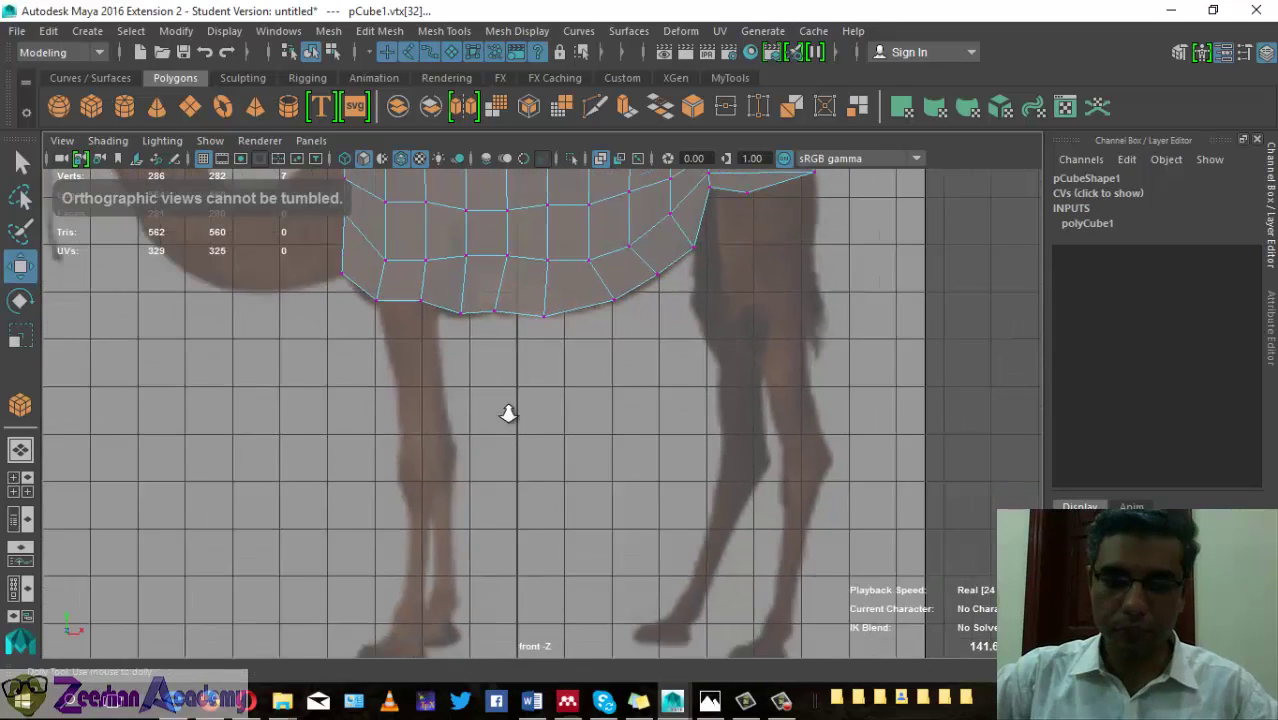
{"action": "scroll", "coordinate": [570, 433], "scroll_direction": "down", "scroll_amount": 2}
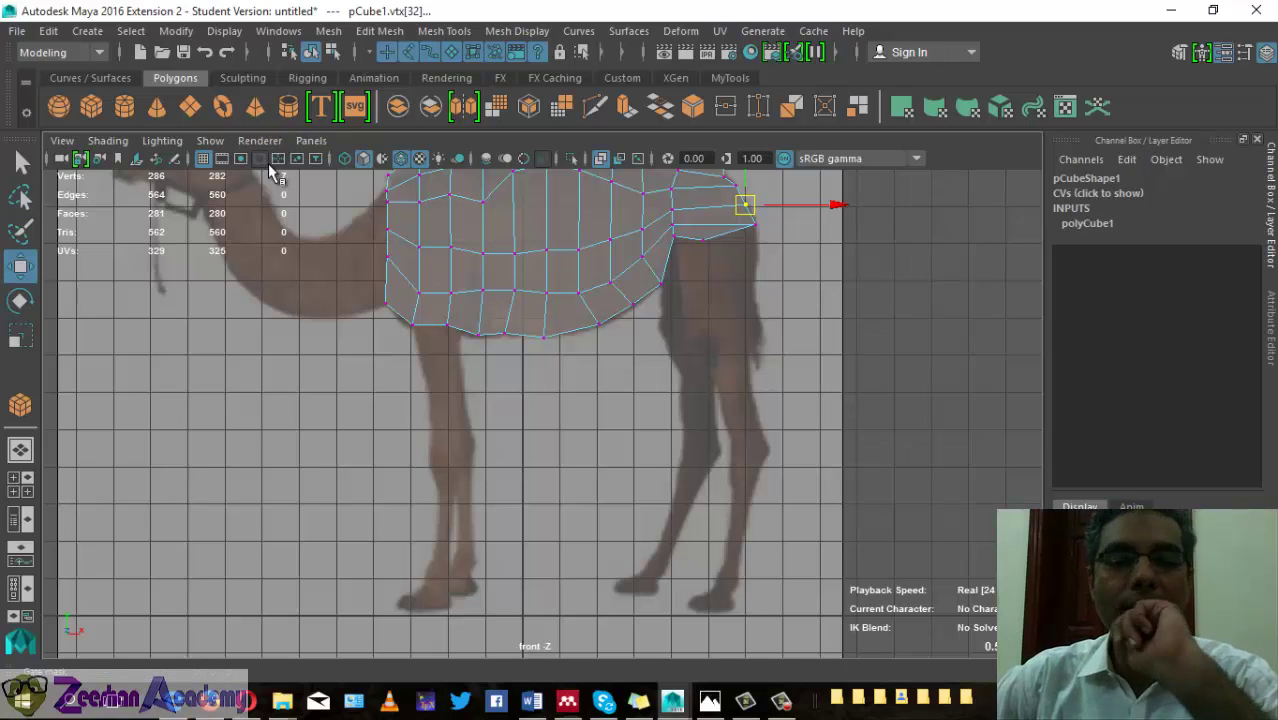
- Maximize the perspective view, frame the edited vertices and switch back to Object Mode
{"action": "key", "text": "space"}
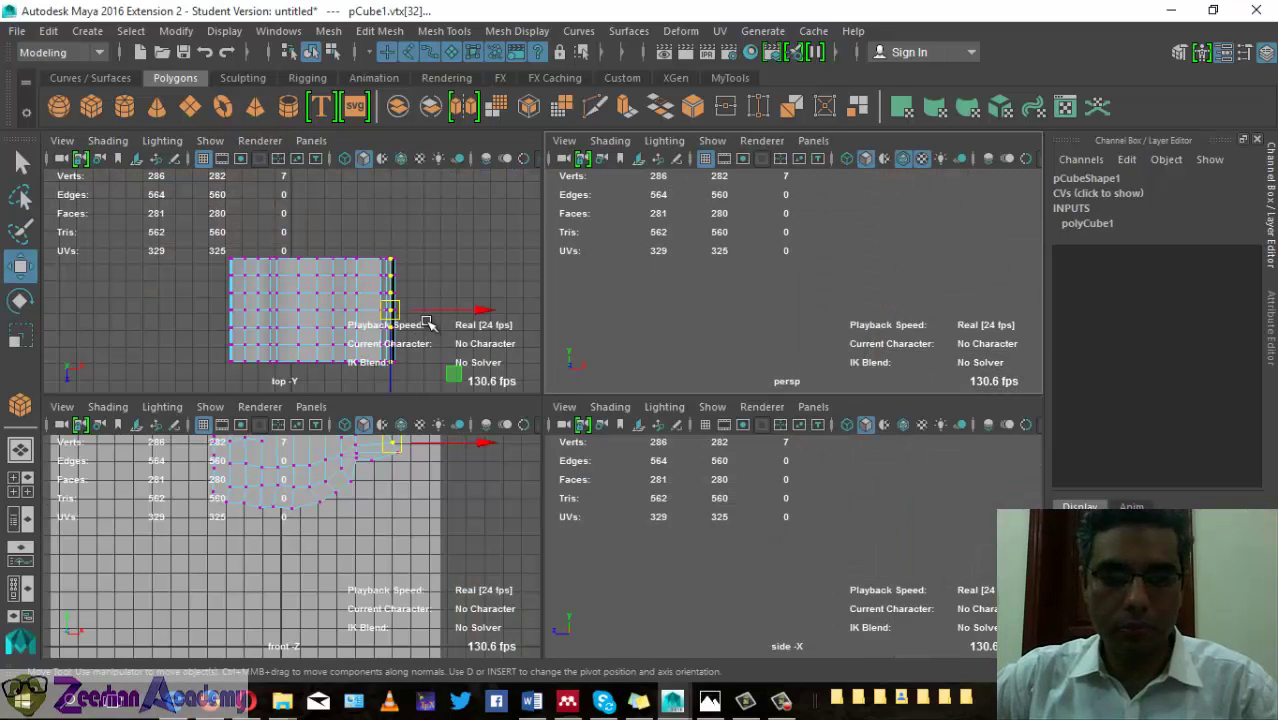
{"action": "key", "text": "space"}
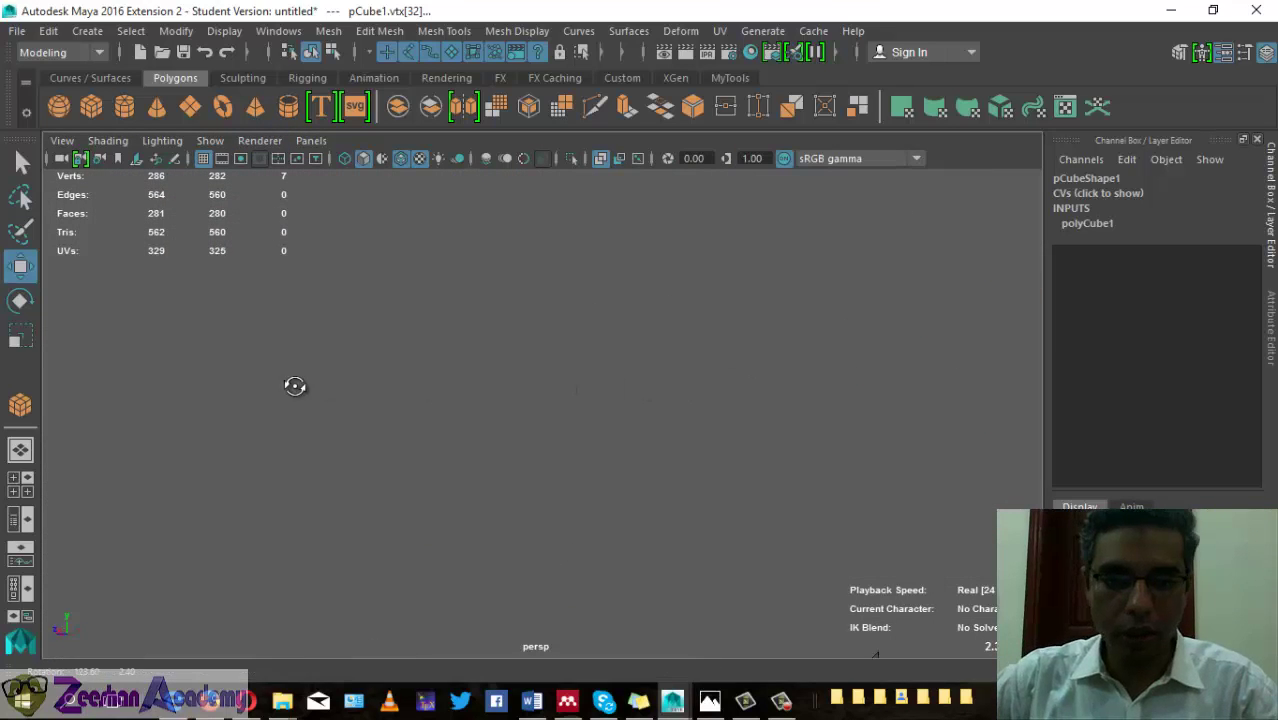
{"action": "key", "text": "f"}
{"action": "scroll", "coordinate": [704, 538], "scroll_direction": "down", "scroll_amount": 3}
{"action": "scroll", "coordinate": [704, 538], "scroll_direction": "down", "scroll_amount": 4}
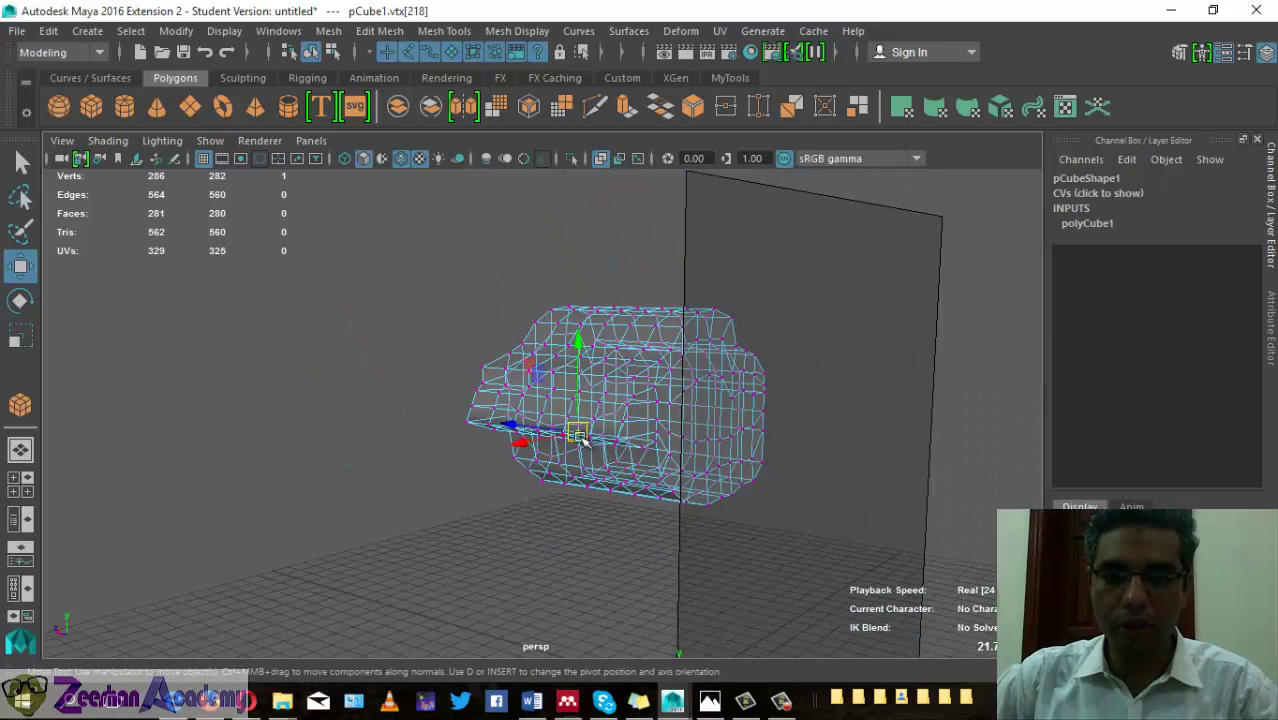
{"action": "mouse_move", "coordinate": [700, 180]}
{"action": "right_mouse_down"}
{"action": "mouse_move", "coordinate": [762, 190]}
{"action": "mouse_move", "coordinate": [740, 159]}
{"action": "right_mouse_up"}
{"action": "scroll", "coordinate": [764, 400], "scroll_direction": "up", "scroll_amount": 4}
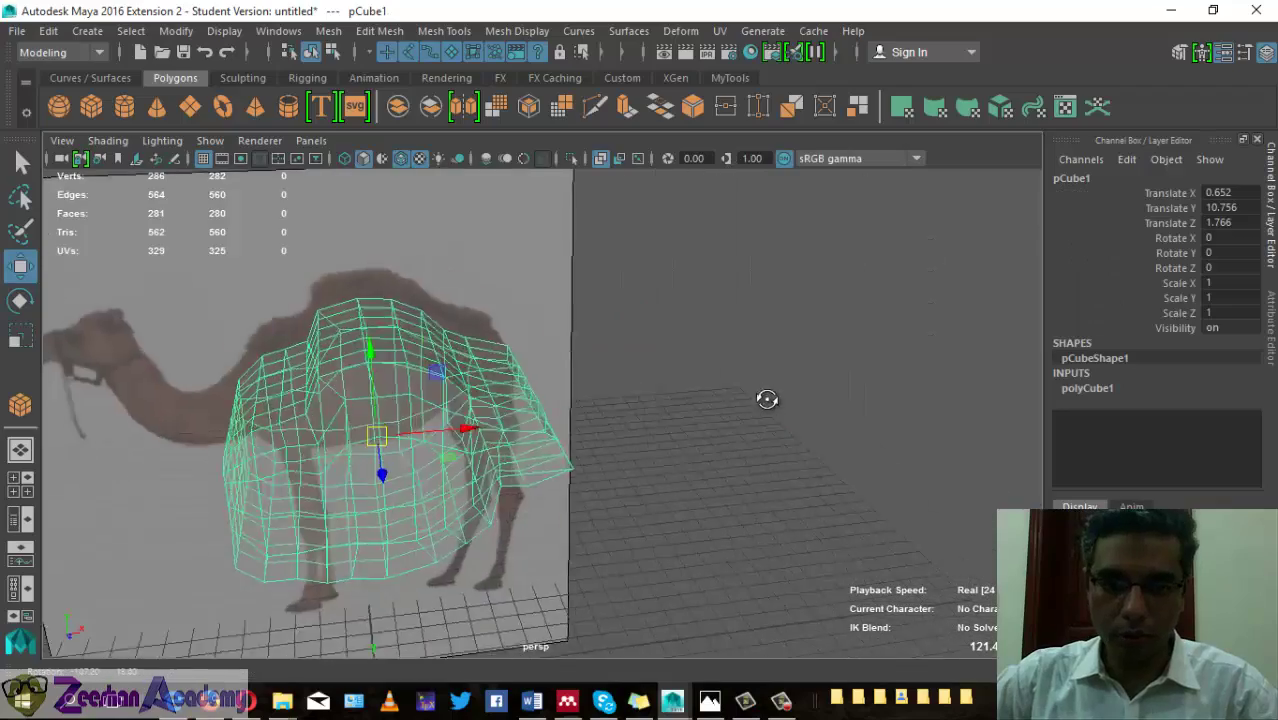
{"action": "scroll", "coordinate": [764, 400], "scroll_direction": "up", "scroll_amount": 2}
{"action": "scroll", "coordinate": [719, 422], "scroll_direction": "up", "scroll_amount": 2}
- Return to the front view facing the camel reference and show the Curves / Surfaces shelf
{"action": "left_click_drag", "start_coordinate": [719, 422], "coordinate": [540, 512], "text": "alt"}
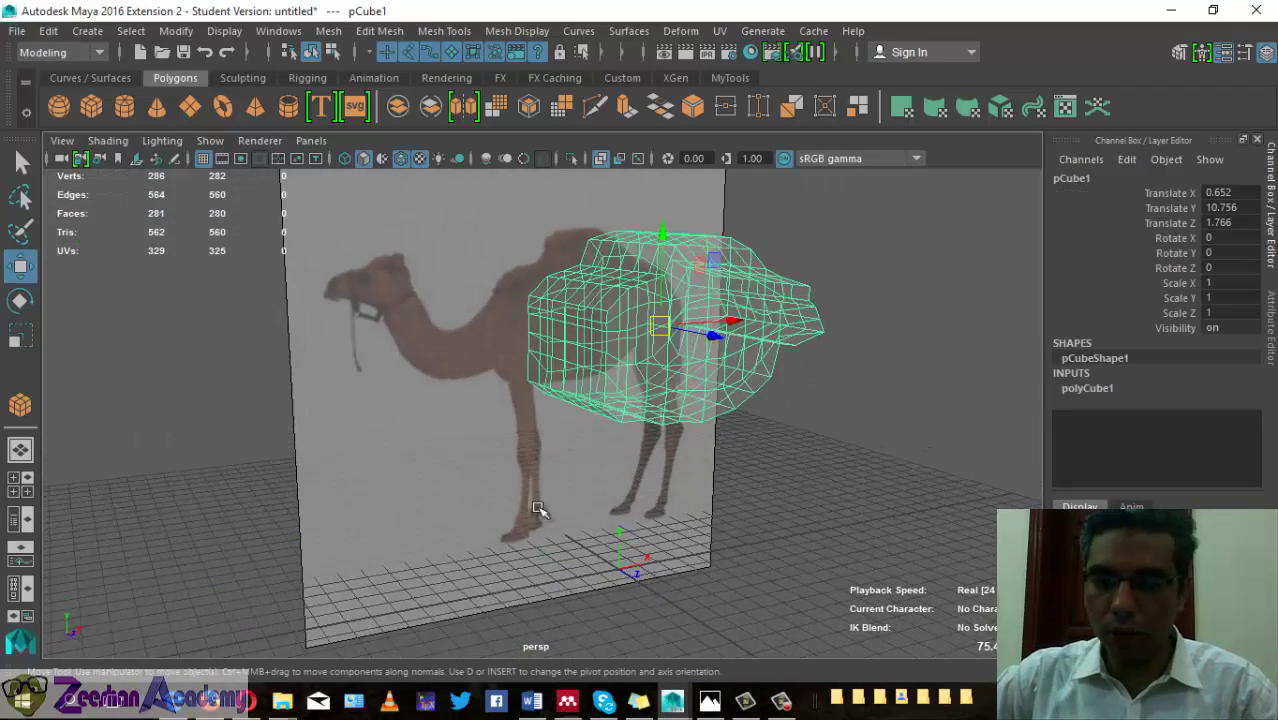
{"action": "key", "text": "space"}
{"action": "left_click", "coordinate": [649, 497]}
{"action": "scroll", "coordinate": [540, 470], "scroll_direction": "up", "scroll_amount": 3}
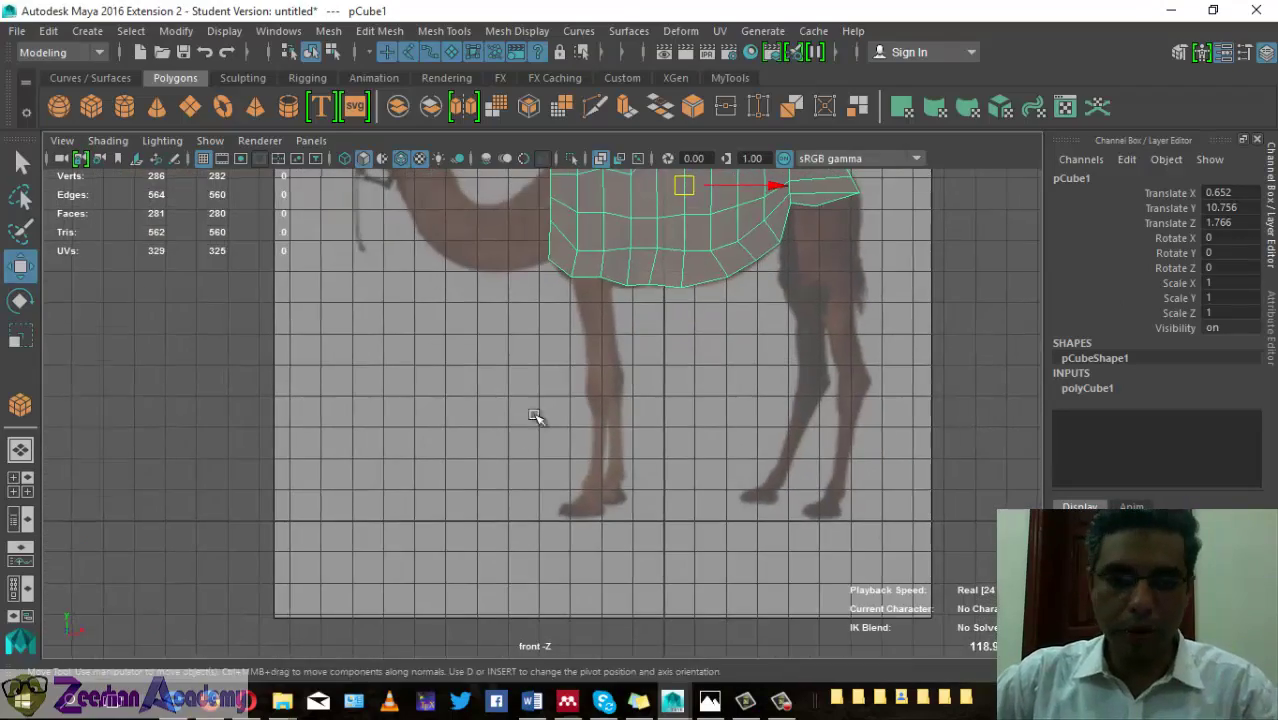
{"action": "scroll", "coordinate": [536, 419], "scroll_direction": "up", "scroll_amount": 2}
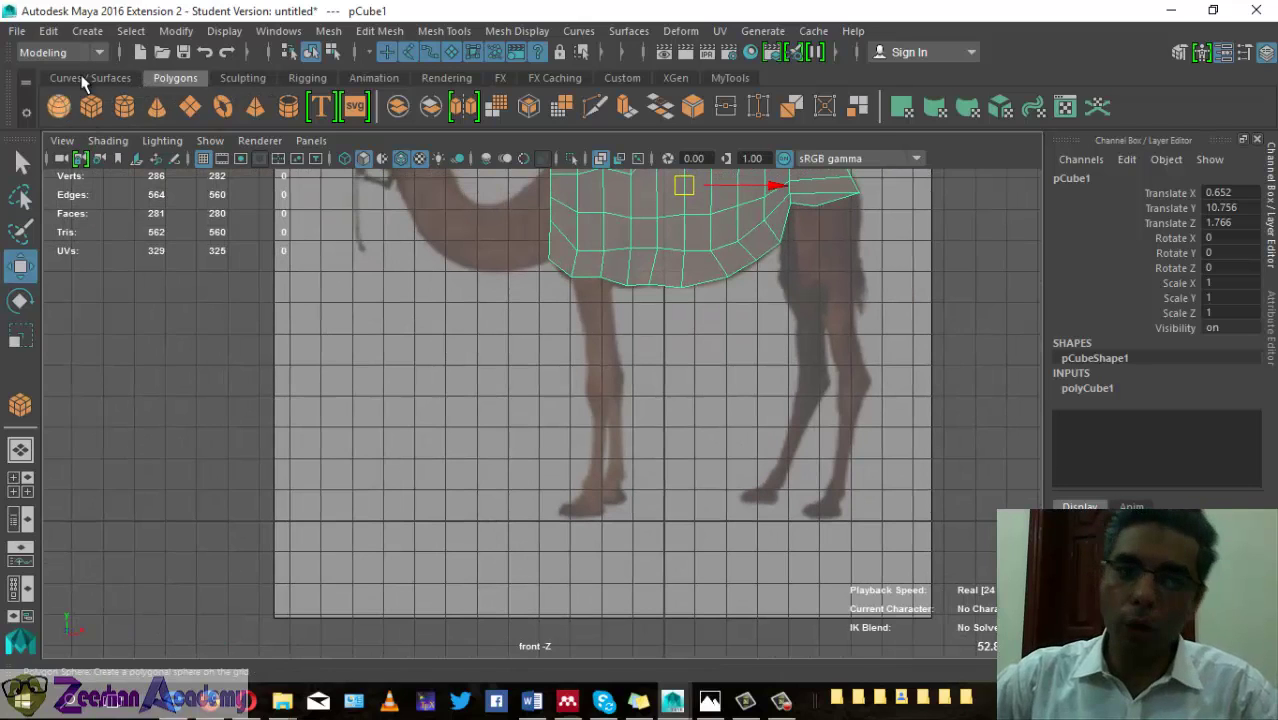
{"action": "left_click", "coordinate": [101, 77]}
- Create a NURBS cylinder, stretch it taller and move it under the body at the front leg
{"action": "left_click", "coordinate": [87, 31]}
{"action": "mouse_move", "coordinate": [132, 79]}
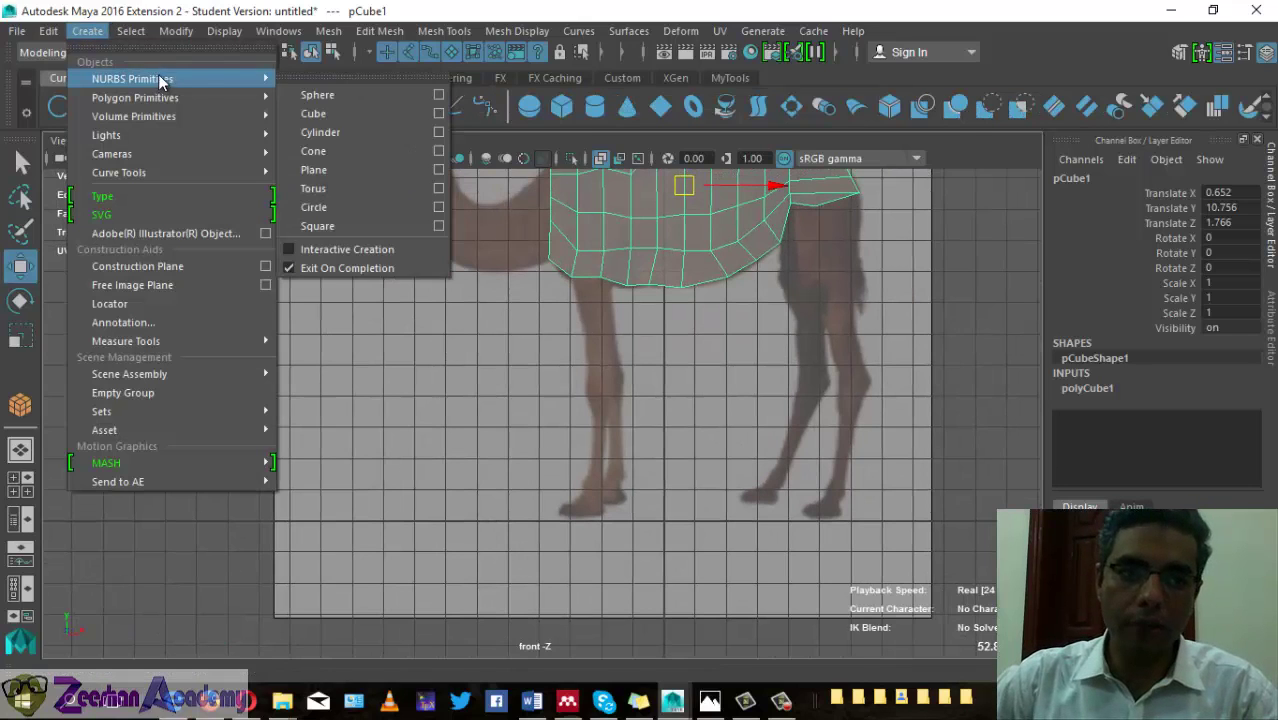
{"action": "left_click", "coordinate": [368, 130]}
{"action": "left_click_drag", "start_coordinate": [670, 519], "coordinate": [614, 415]}
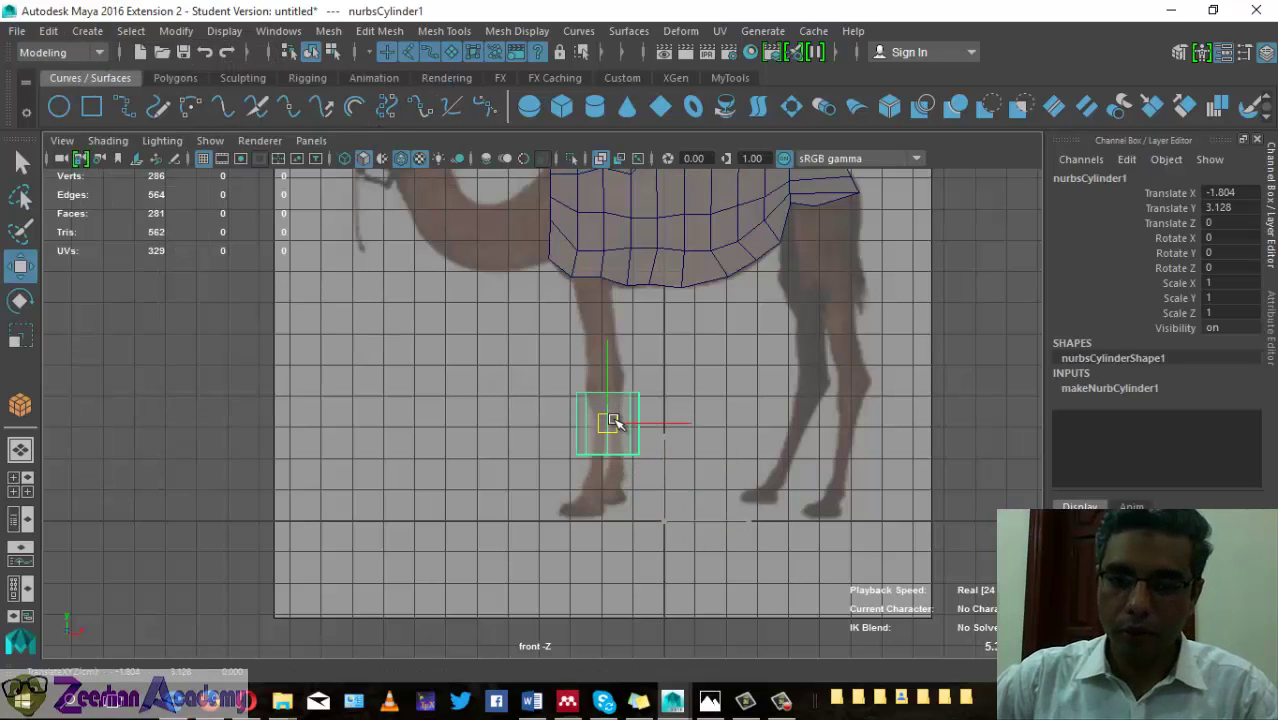
{"action": "scroll", "coordinate": [604, 484], "scroll_direction": "up", "scroll_amount": 2}
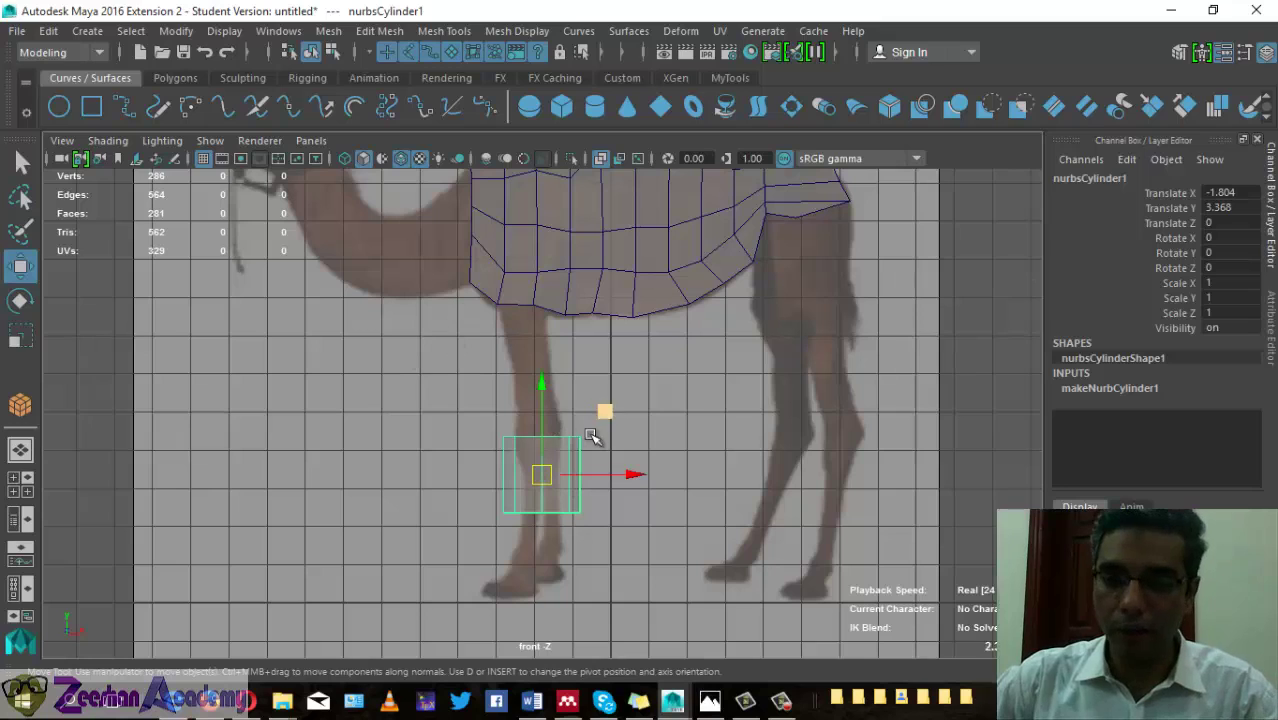
{"action": "left_click", "coordinate": [1125, 388]}
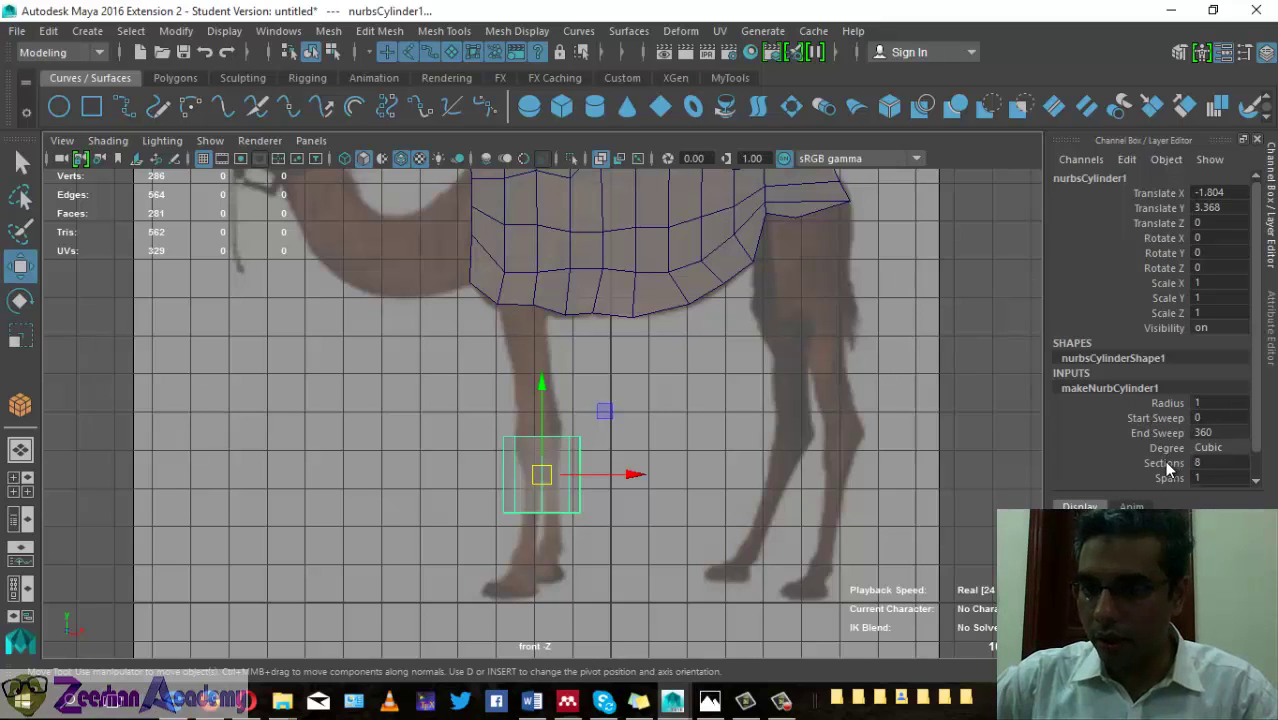
{"action": "key", "text": "r"}
{"action": "left_click_drag", "start_coordinate": [542, 385], "coordinate": [546, 180]}
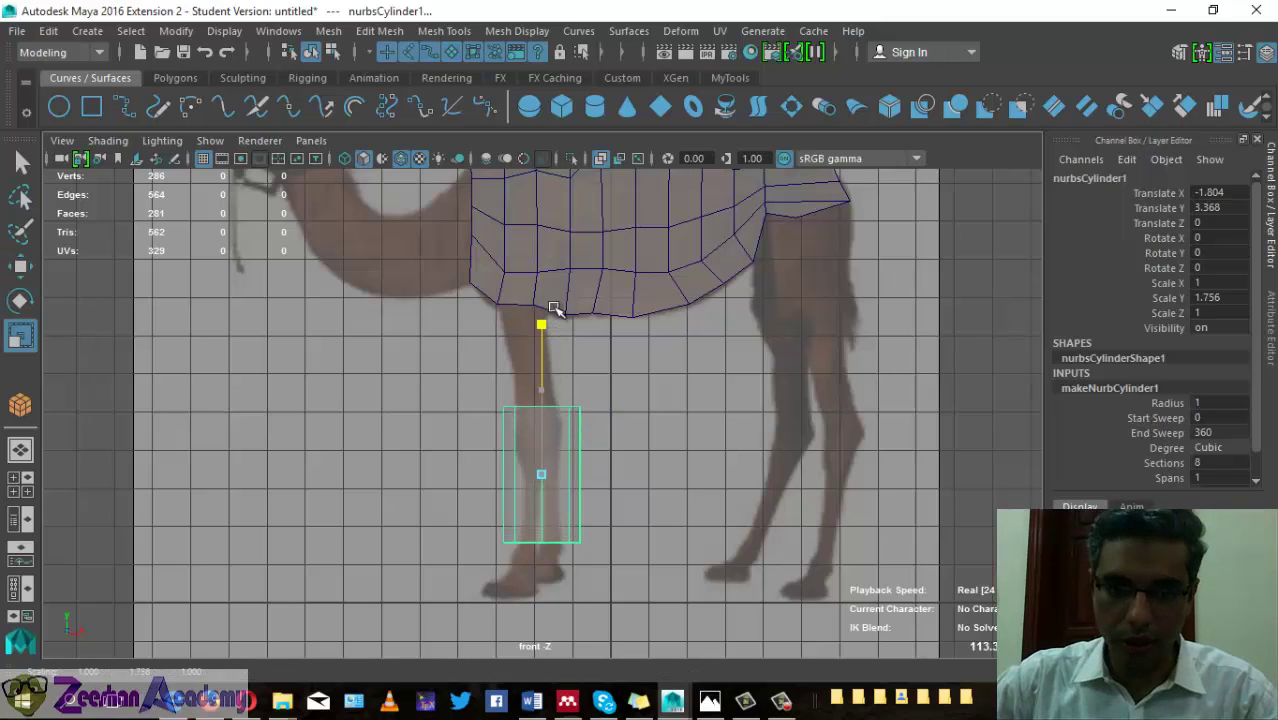
{"action": "mouse_move", "coordinate": [537, 394]}
{"action": "left_mouse_down"}
{"action": "mouse_move", "coordinate": [542, 371]}
{"action": "mouse_move", "coordinate": [537, 394]}
{"action": "left_mouse_up"}
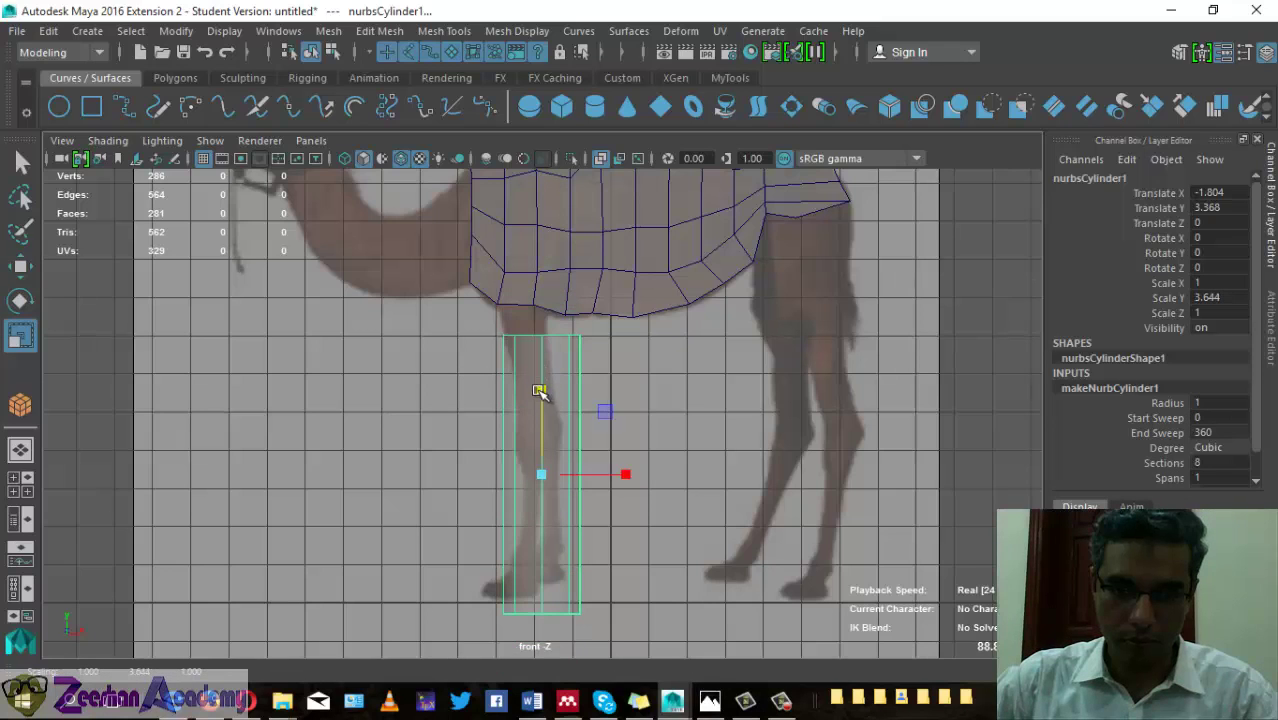
{"action": "key", "text": "w"}
{"action": "left_click_drag", "start_coordinate": [557, 483], "coordinate": [554, 457]}
- Set the cylinder's radius to 0.59, stretch it to the hoof and adjust sections and spans
{"action": "left_click", "coordinate": [1160, 402]}
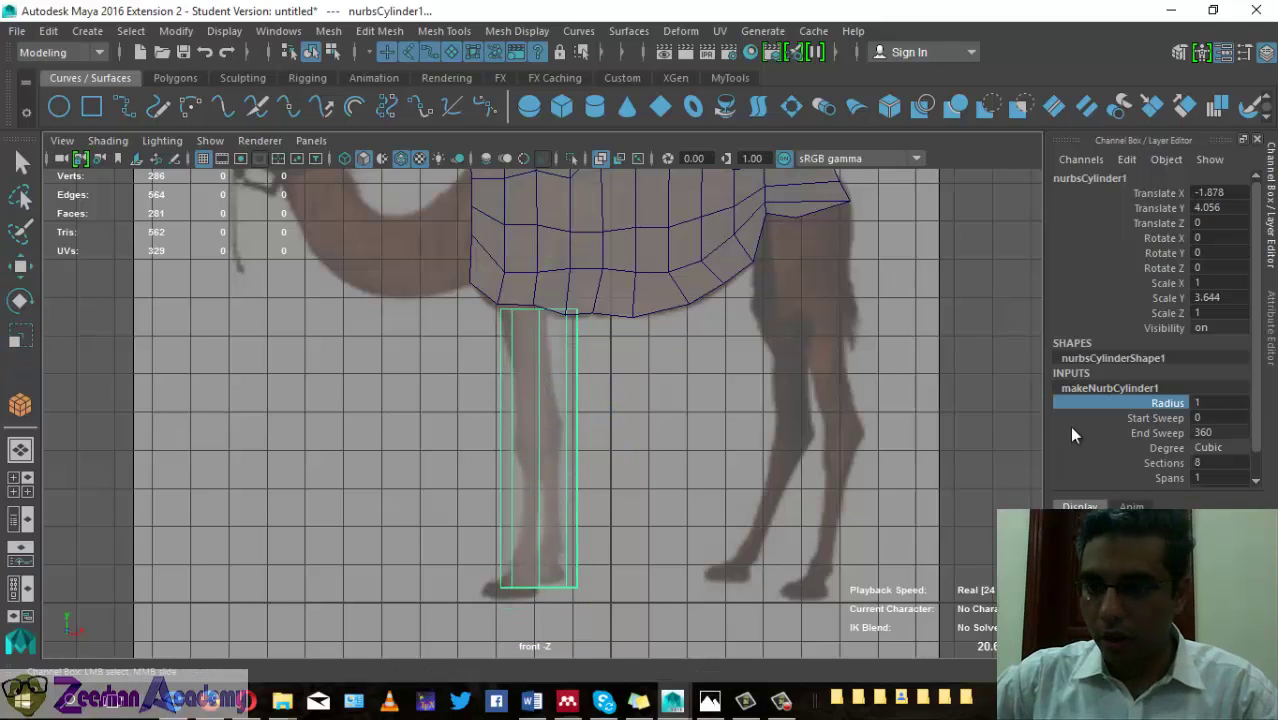
{"action": "middle_click_drag", "start_coordinate": [713, 444], "coordinate": [570, 430]}
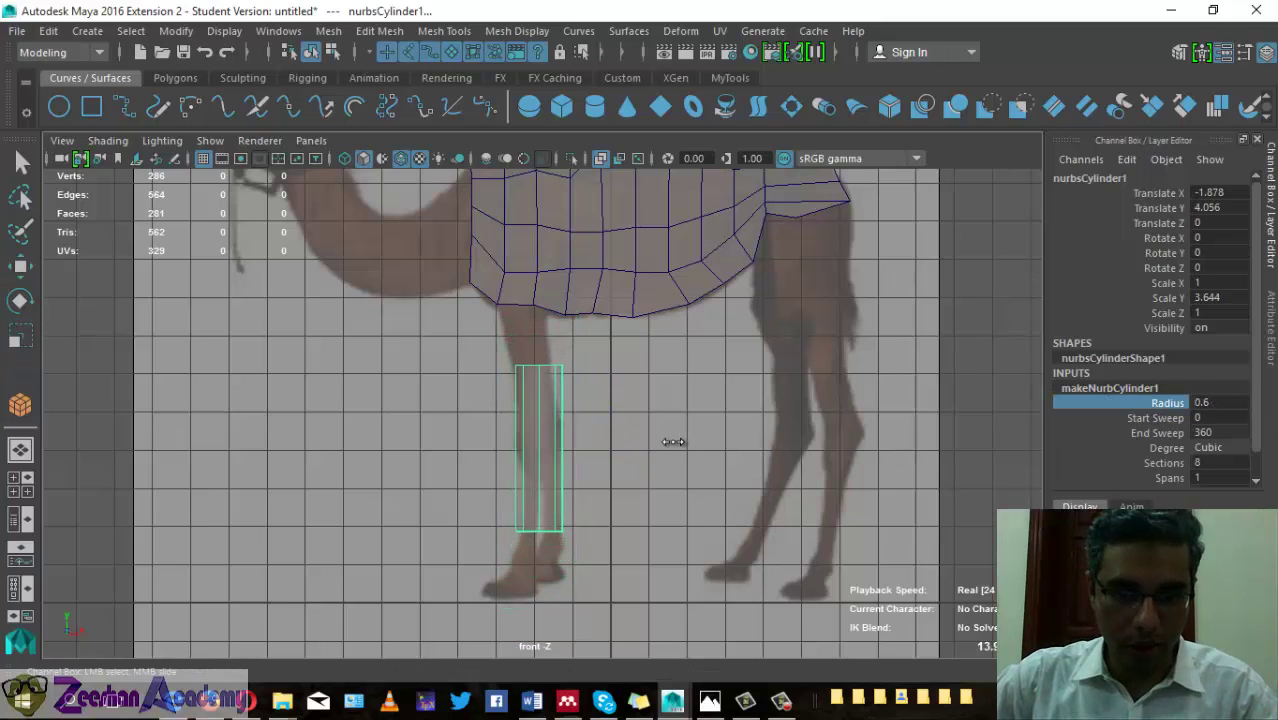
{"action": "key", "text": "r"}
{"action": "mouse_move", "coordinate": [539, 363]}
{"action": "left_mouse_down"}
{"action": "mouse_move", "coordinate": [536, 317]}
{"action": "mouse_move", "coordinate": [553, 331]}
{"action": "left_mouse_up"}
{"action": "left_click", "coordinate": [1160, 462]}
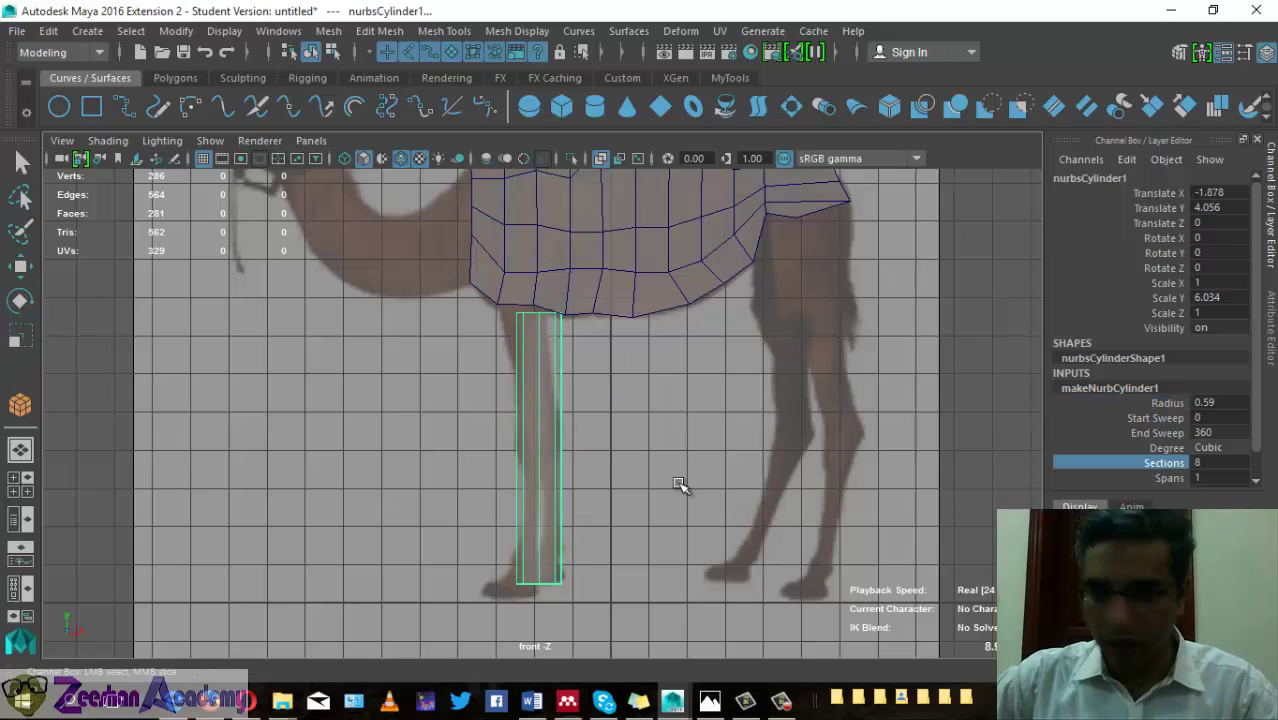
{"action": "mouse_move", "coordinate": [685, 485]}
{"action": "middle_mouse_down"}
{"action": "mouse_move", "coordinate": [700, 485]}
{"action": "mouse_move", "coordinate": [672, 485]}
{"action": "middle_mouse_up"}
{"action": "key", "text": "space"}
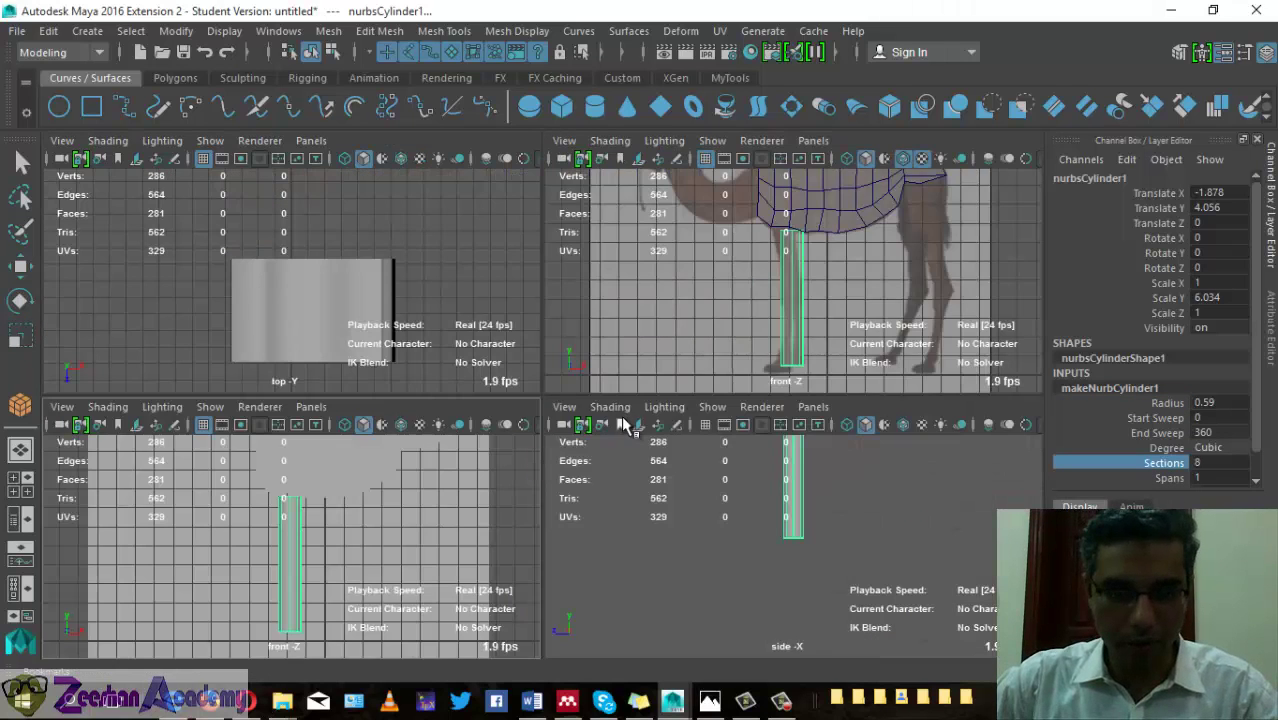
{"action": "key", "text": "space"}
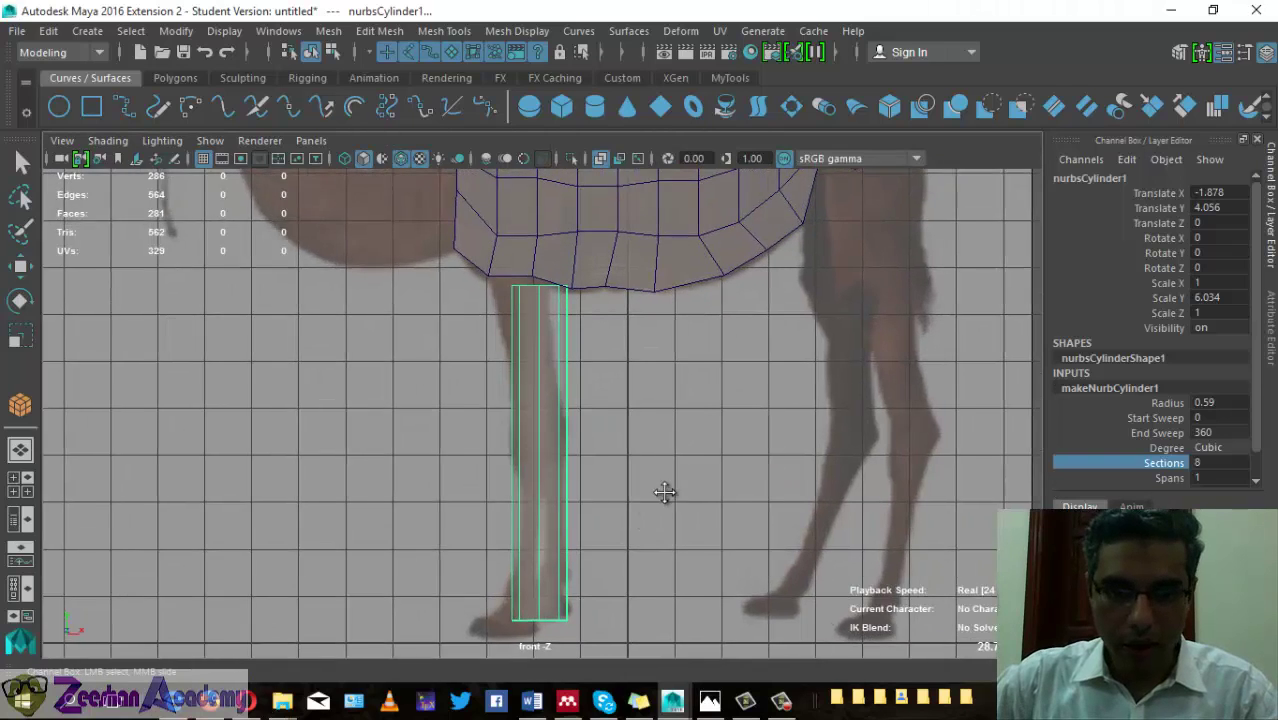
{"action": "left_click", "coordinate": [1180, 478]}
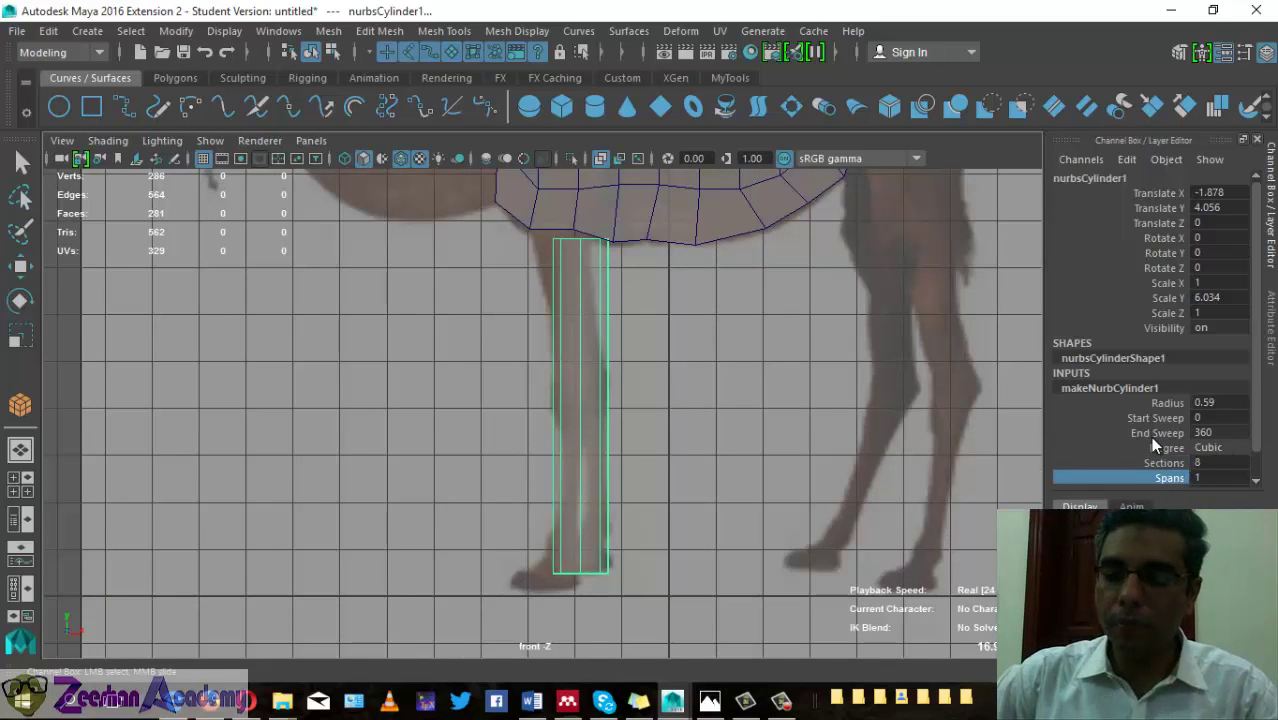
- Move one sphere right along X, deselect, and turn on wireframe-on-shaded display
{"action": "left_click", "coordinate": [1172, 403]}
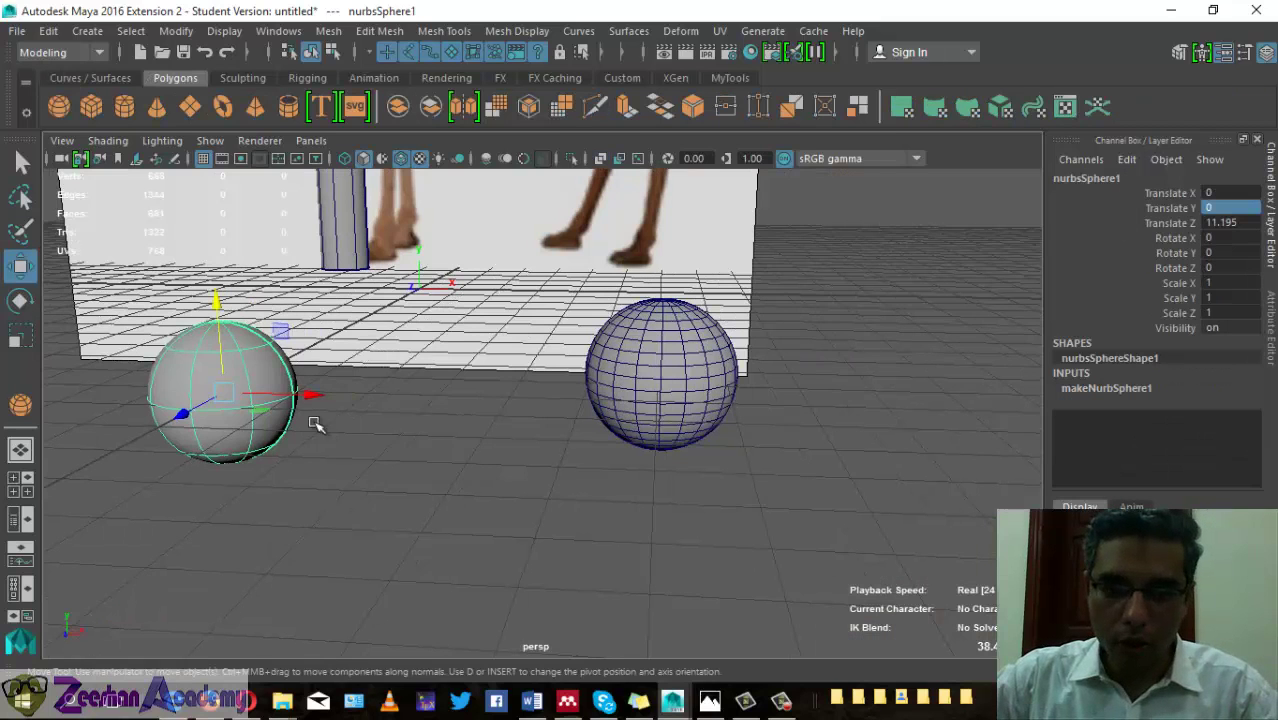
{"action": "mouse_move", "coordinate": [314, 423]}
{"action": "left_mouse_down"}
{"action": "mouse_move", "coordinate": [560, 400]}
{"action": "mouse_move", "coordinate": [553, 433]}
{"action": "mouse_move", "coordinate": [572, 454]}
{"action": "left_mouse_up"}
{"action": "left_click", "coordinate": [660, 490]}
{"action": "left_click", "coordinate": [344, 158]}
- Set the viewport to smooth shading without wireframe and frame both spheres up close
{"action": "left_click", "coordinate": [362, 158]}
{"action": "key", "text": "4"}
{"action": "left_click", "coordinate": [366, 159]}
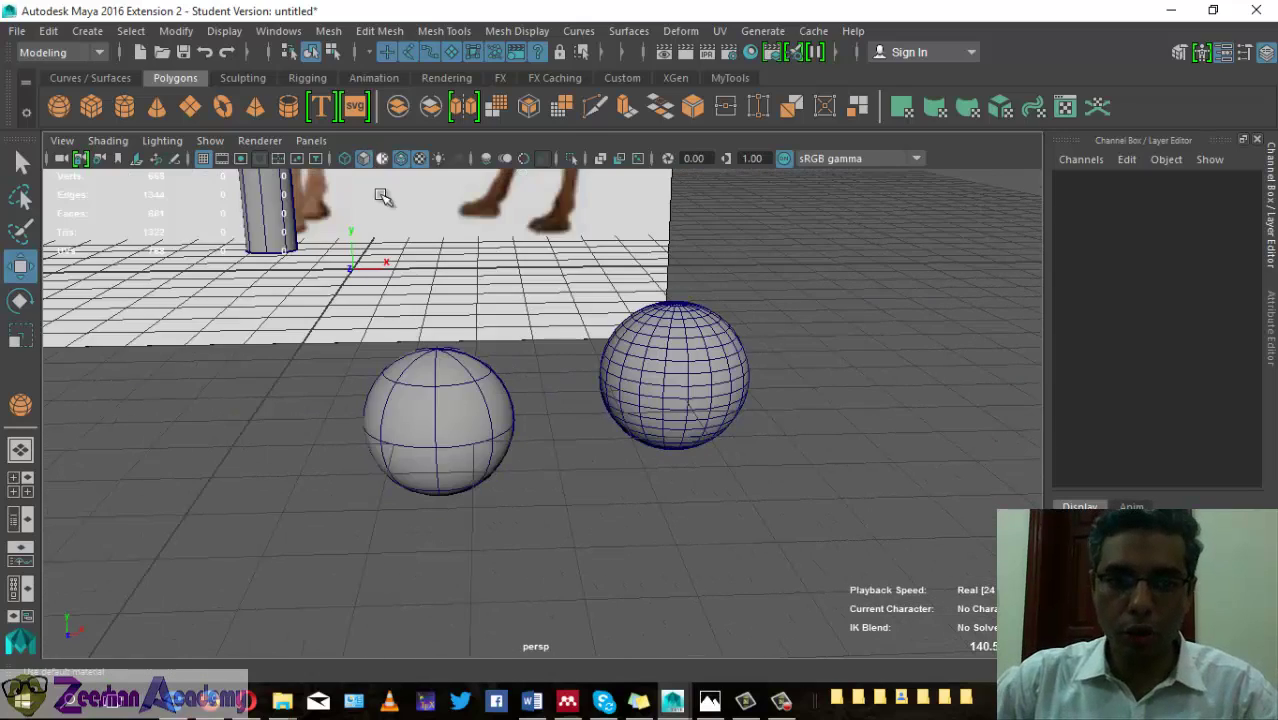
{"action": "left_click_drag", "start_coordinate": [645, 579], "coordinate": [676, 583], "text": "alt"}
{"action": "left_click", "coordinate": [399, 159]}
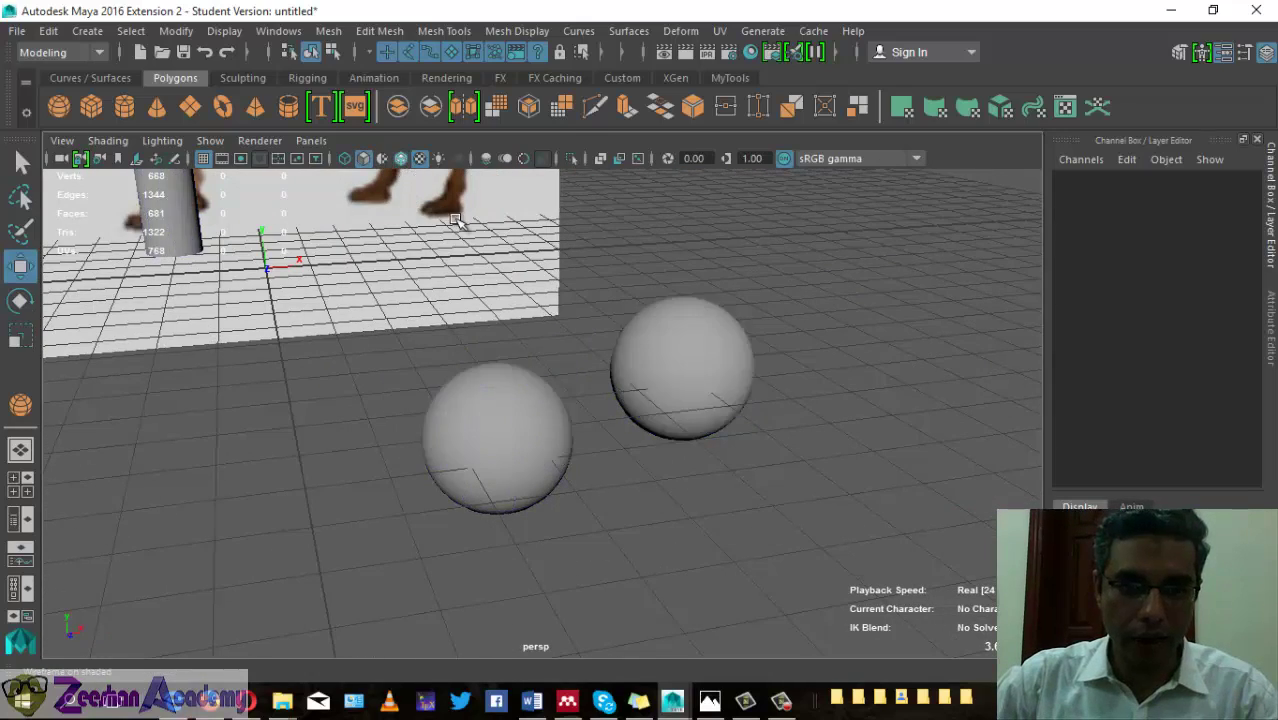
{"action": "mouse_move", "coordinate": [744, 455]}
{"action": "left_mouse_down", "text": "alt"}
{"action": "mouse_move", "coordinate": [499, 491]}
{"action": "mouse_move", "coordinate": [365, 451]}
{"action": "left_mouse_up", "text": "alt"}
{"action": "left_click", "coordinate": [370, 372]}
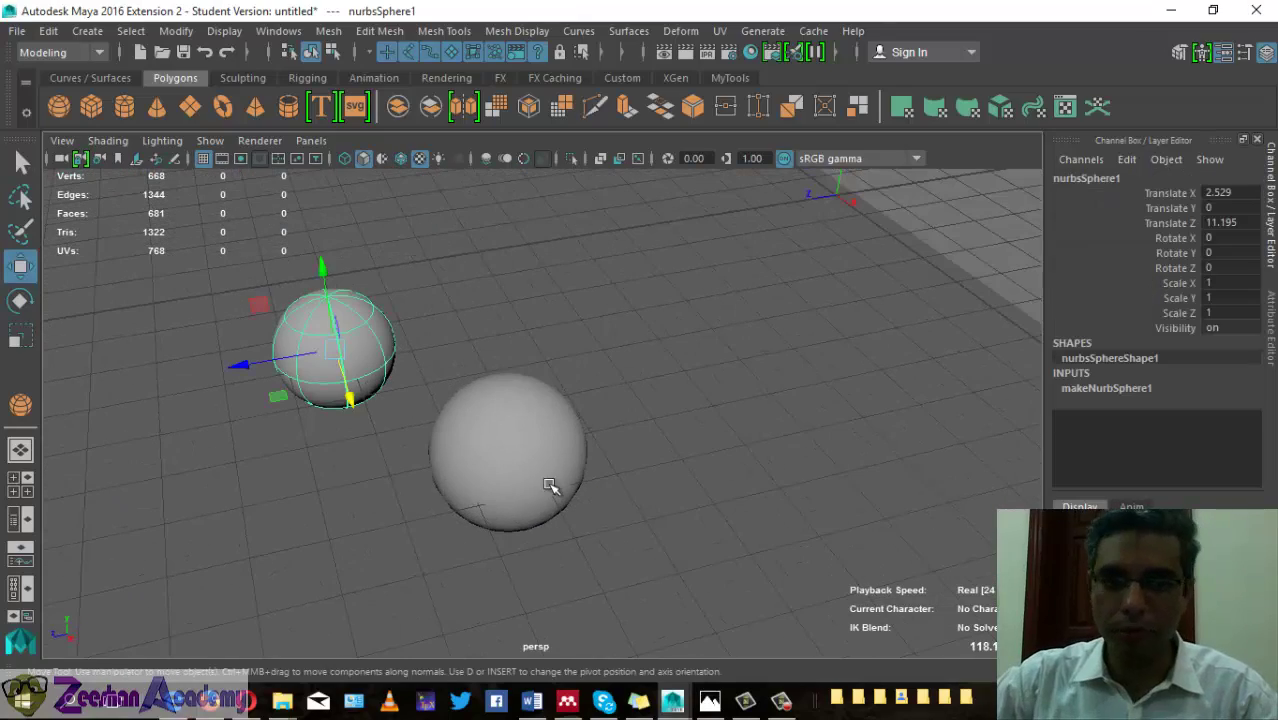
{"action": "right_click_drag", "start_coordinate": [610, 474], "coordinate": [802, 508], "text": "alt"}
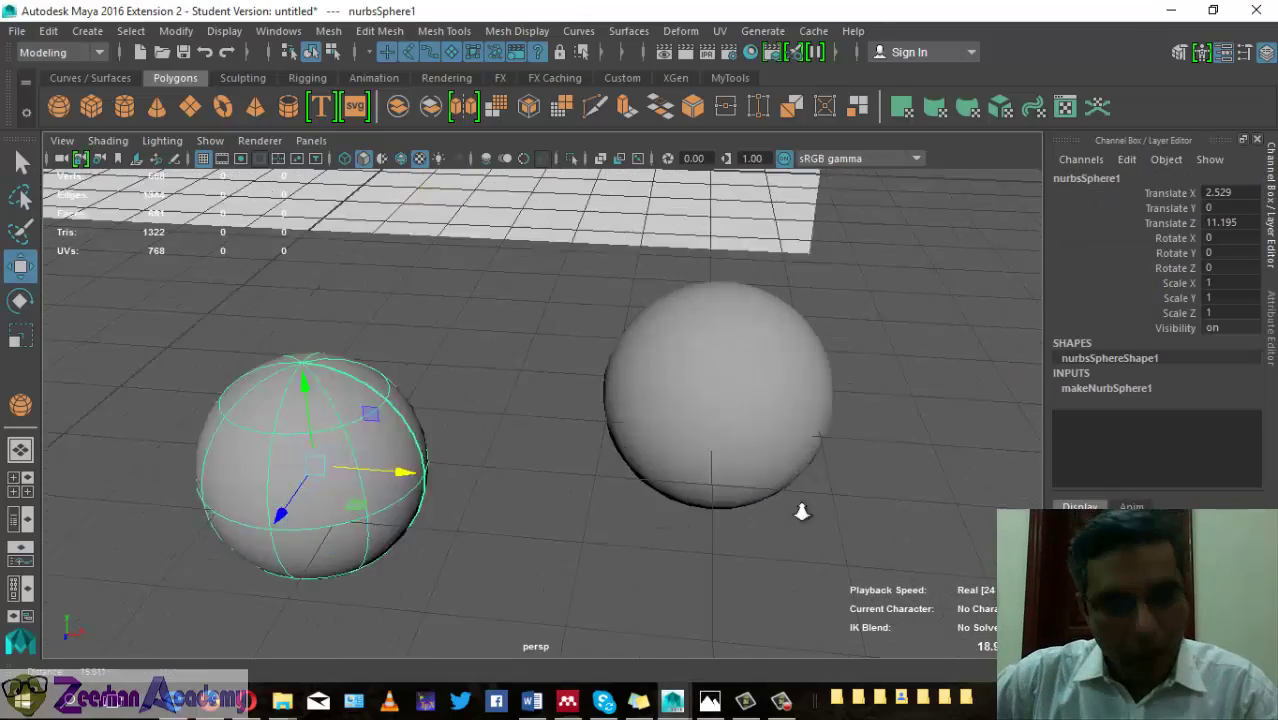
{"action": "mouse_move", "coordinate": [802, 508]}
{"action": "left_mouse_down", "text": "alt"}
{"action": "mouse_move", "coordinate": [365, 479]}
{"action": "mouse_move", "coordinate": [453, 484]}
{"action": "left_mouse_up", "text": "alt"}
{"action": "scroll", "coordinate": [366, 484], "scroll_direction": "up", "scroll_amount": 2}
- Display the NURBS sphere's control vertices
{"action": "left_click", "coordinate": [765, 408]}
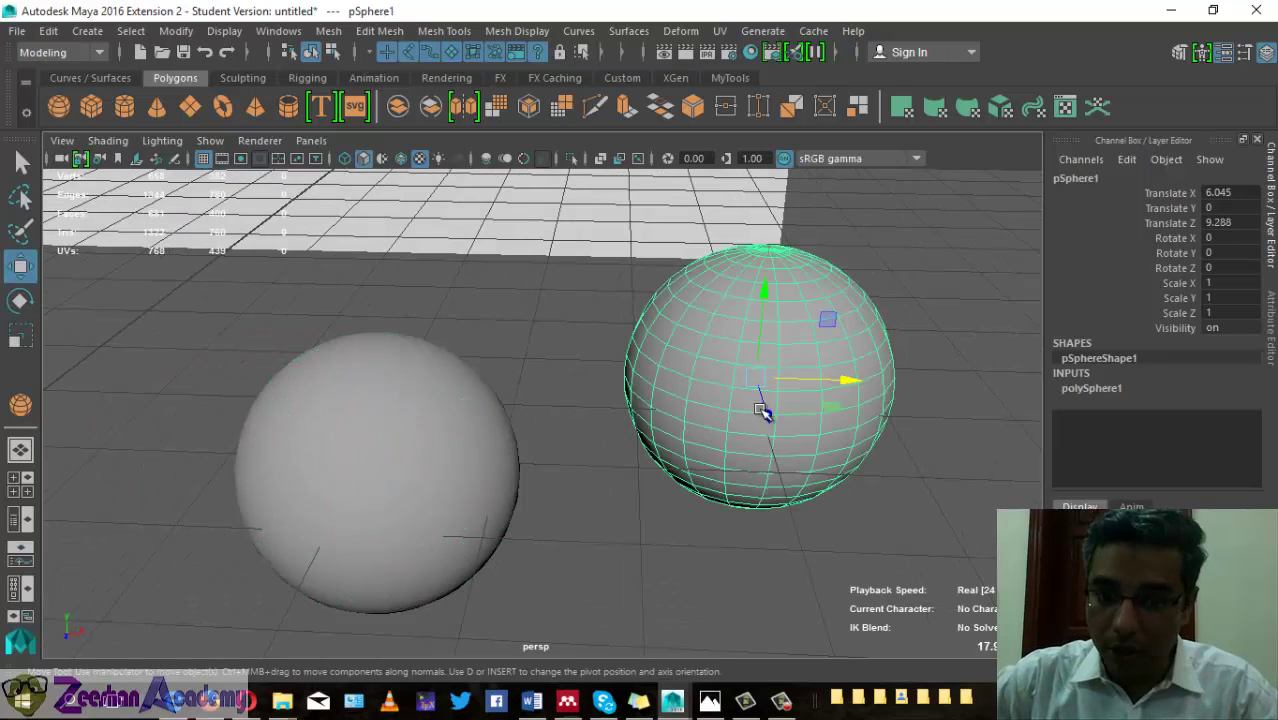
{"action": "right_click", "coordinate": [360, 458]}
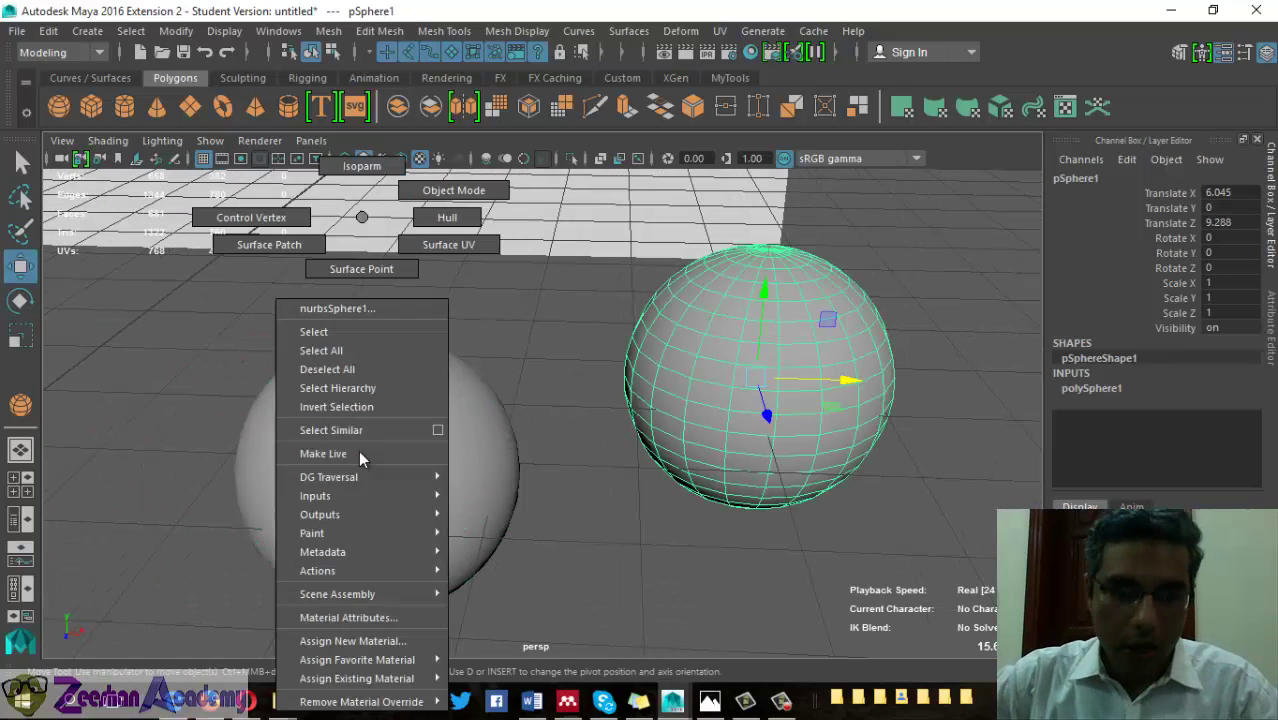
{"action": "left_click", "coordinate": [251, 217]}
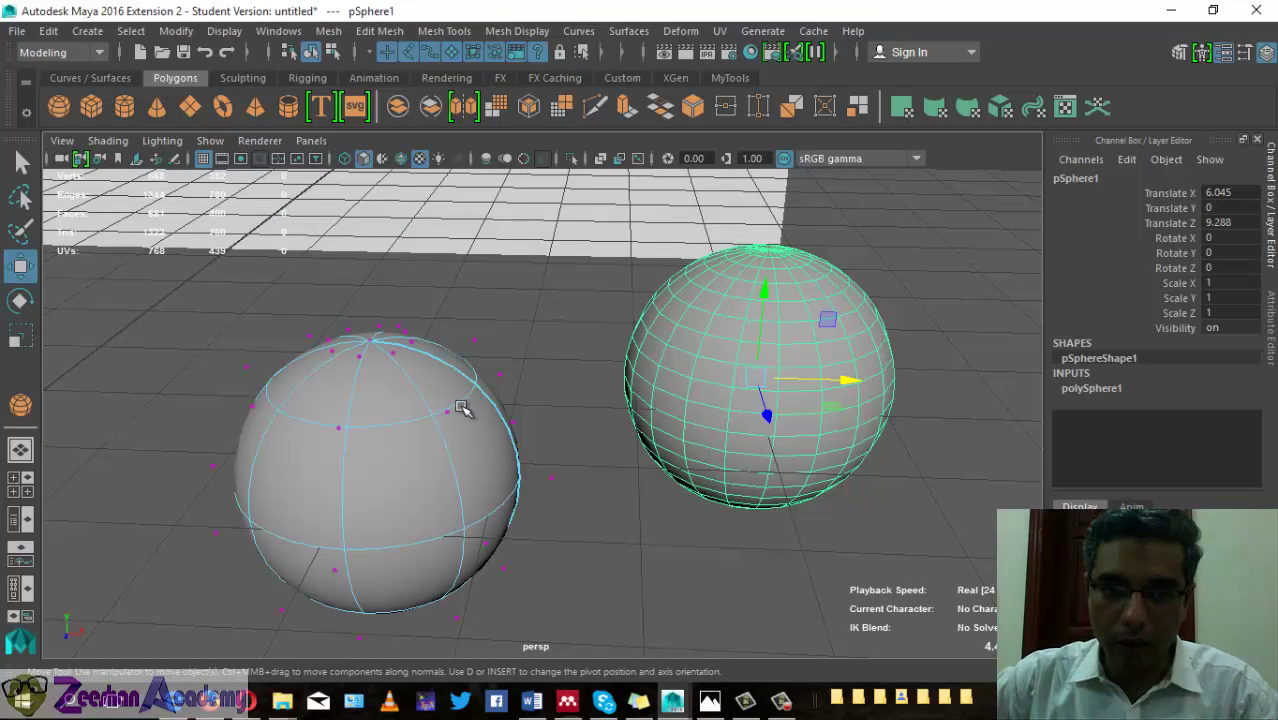
{"action": "left_click_drag", "start_coordinate": [338, 447], "coordinate": [832, 377], "text": "alt"}
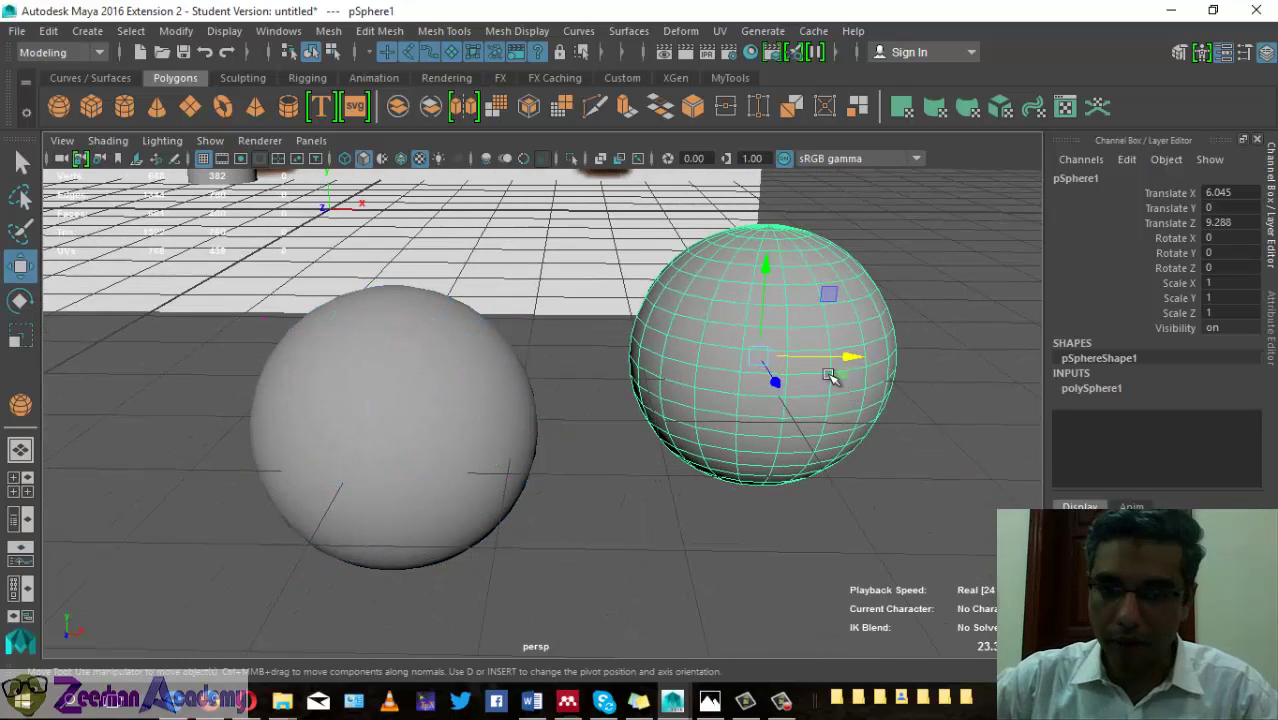
- Pull the polygon sphere's right-edge vertex outward along X into a long spike
{"action": "right_click", "coordinate": [810, 180]}
{"action": "left_click", "coordinate": [717, 187]}
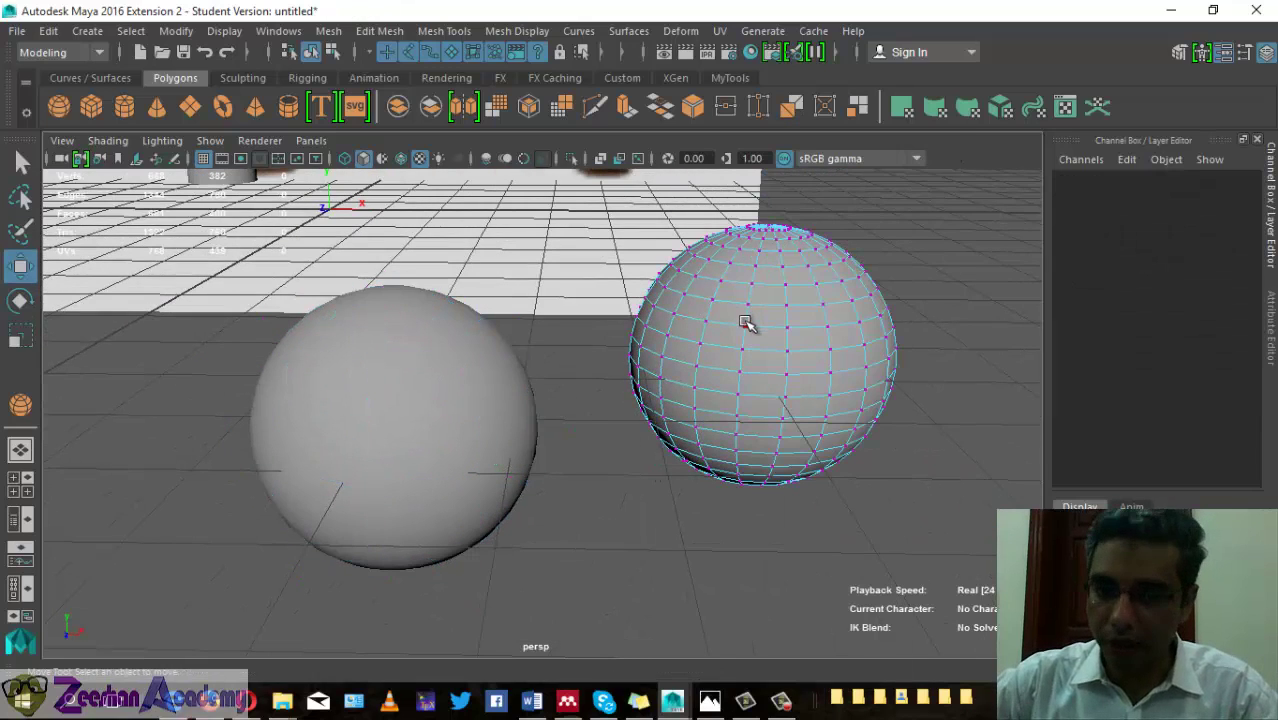
{"action": "left_click", "coordinate": [806, 343]}
{"action": "mouse_move", "coordinate": [806, 343]}
{"action": "left_mouse_down", "text": "alt"}
{"action": "mouse_move", "coordinate": [866, 330]}
{"action": "mouse_move", "coordinate": [1047, 366]}
{"action": "mouse_move", "coordinate": [902, 462]}
{"action": "mouse_move", "coordinate": [742, 414]}
{"action": "mouse_move", "coordinate": [652, 357]}
{"action": "left_mouse_up", "text": "alt"}
{"action": "left_click", "coordinate": [880, 342]}
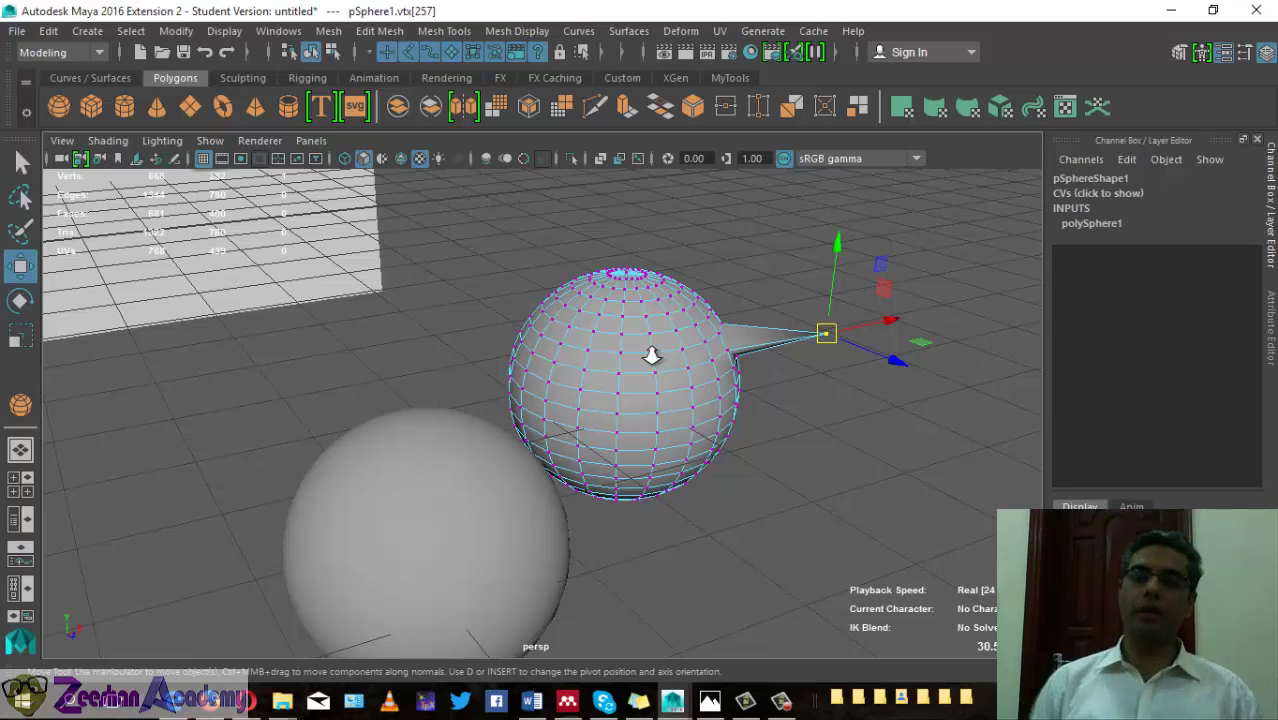
- Switch the NURBS sphere to control vertices and pull a top CV out into a creased bulge
{"action": "mouse_move", "coordinate": [656, 357]}
{"action": "left_mouse_down", "text": "alt"}
{"action": "mouse_move", "coordinate": [351, 486]}
{"action": "mouse_move", "coordinate": [519, 391]}
{"action": "left_mouse_up", "text": "alt"}
{"action": "left_click", "coordinate": [351, 486]}
{"action": "right_click", "coordinate": [519, 391]}
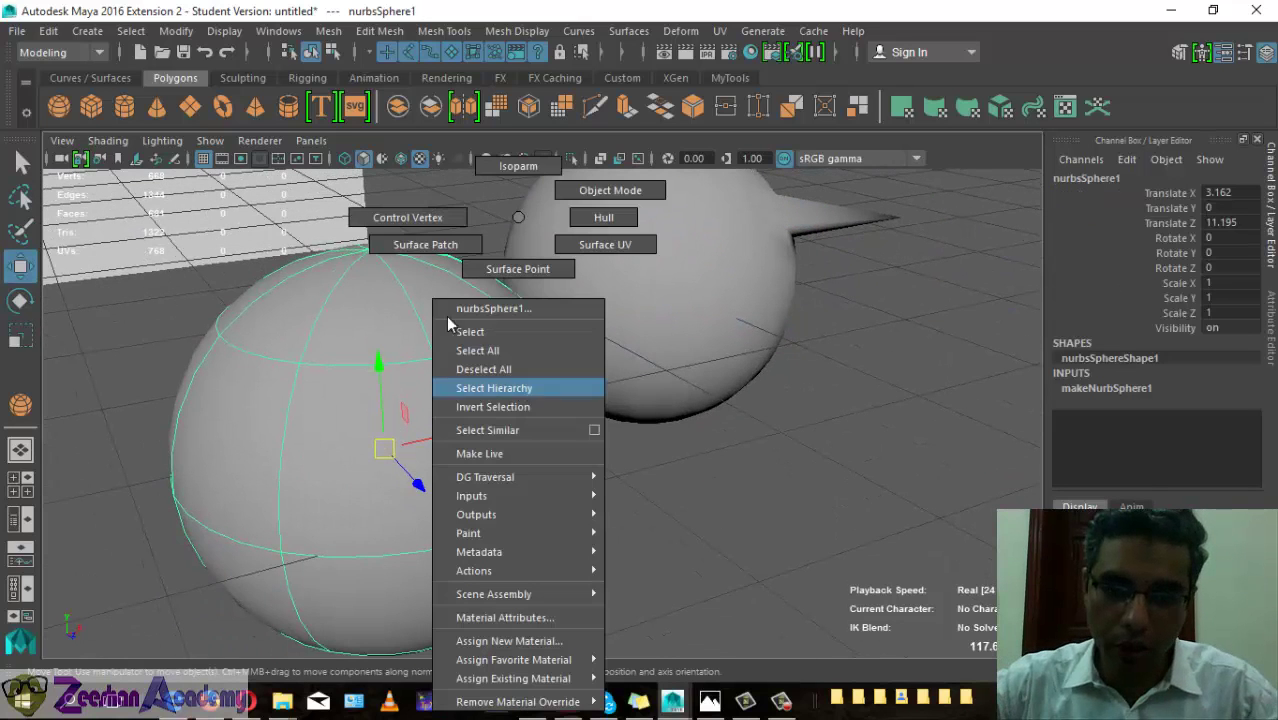
{"action": "right_click_drag", "start_coordinate": [450, 323], "coordinate": [389, 221]}
{"action": "left_click", "coordinate": [405, 219]}
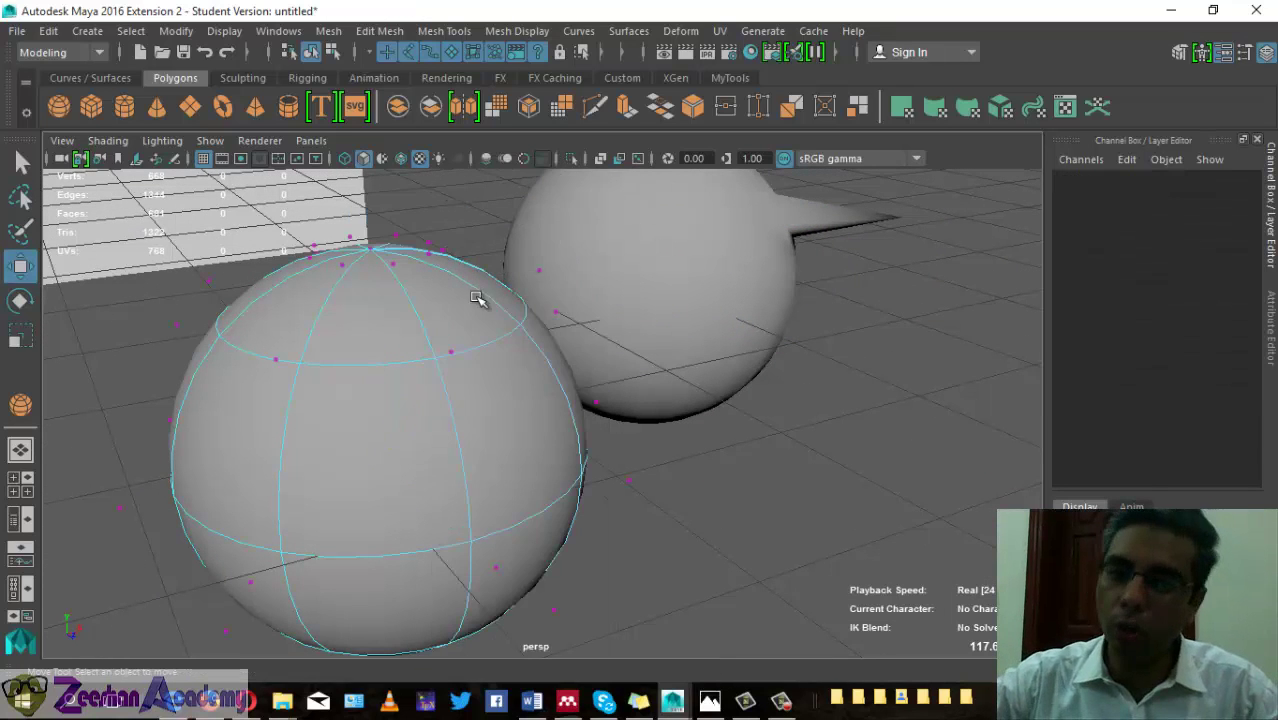
{"action": "left_click", "coordinate": [452, 350]}
{"action": "left_click_drag", "start_coordinate": [556, 433], "coordinate": [607, 400], "text": "alt"}
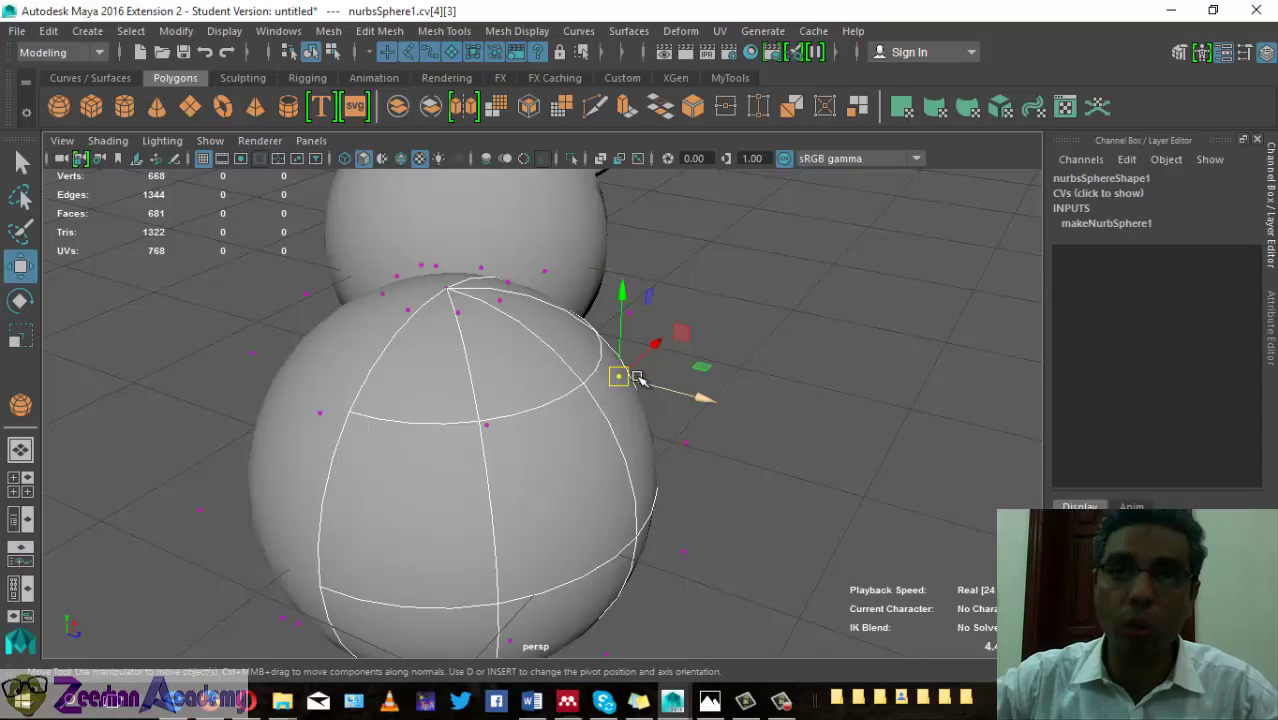
{"action": "left_click_drag", "start_coordinate": [615, 377], "coordinate": [555, 360]}
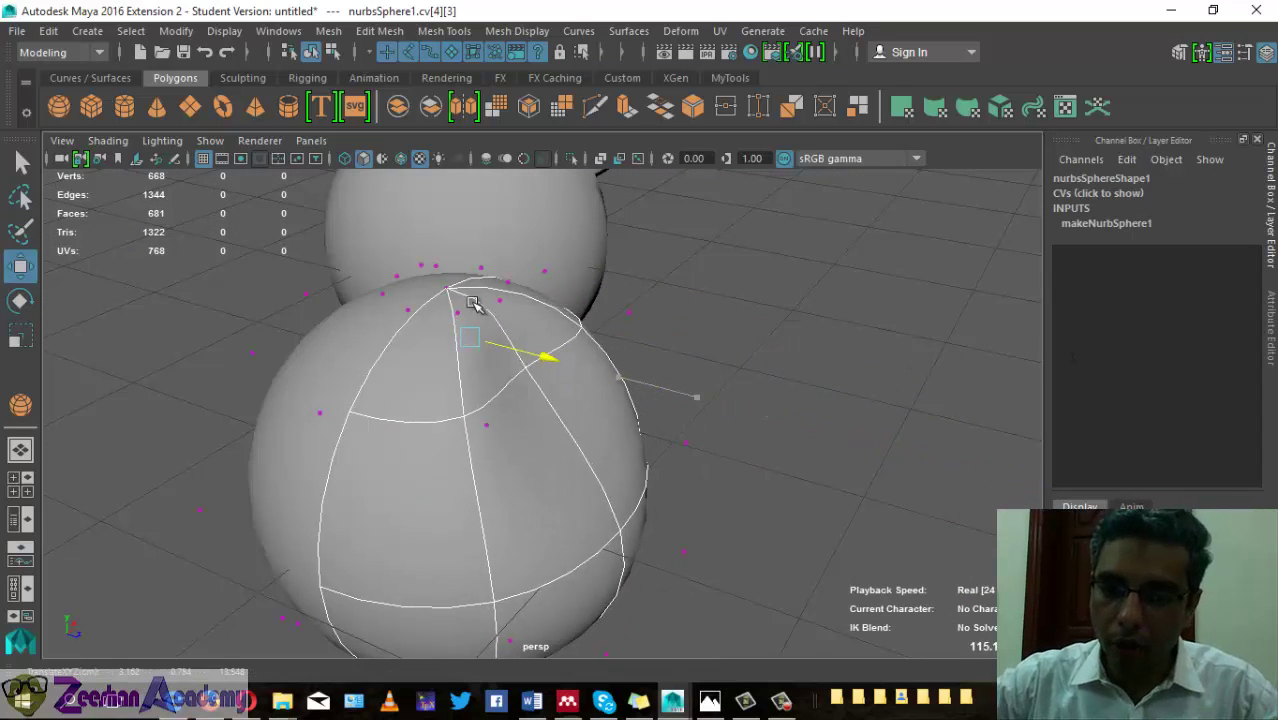
{"action": "mouse_move", "coordinate": [555, 288]}
{"action": "left_mouse_down"}
{"action": "mouse_move", "coordinate": [665, 485]}
{"action": "mouse_move", "coordinate": [700, 420]}
{"action": "mouse_move", "coordinate": [612, 432]}
{"action": "left_mouse_up"}
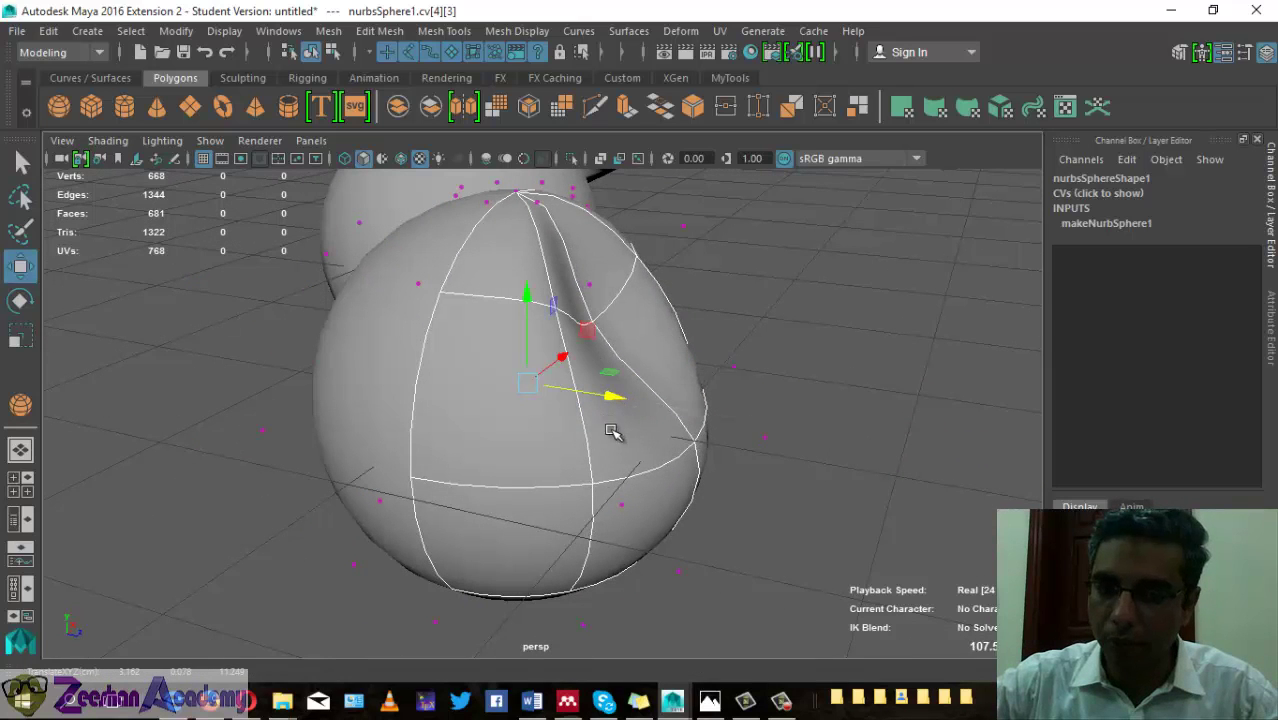
- Move the neighbouring CVs and a column of three CVs (cv[3][2:4]) to reshape the lower-left side
{"action": "left_click", "coordinate": [600, 285]}
{"action": "mouse_move", "coordinate": [622, 285]}
{"action": "left_mouse_down"}
{"action": "mouse_move", "coordinate": [485, 328]}
{"action": "mouse_move", "coordinate": [135, 337]}
{"action": "mouse_move", "coordinate": [653, 448]}
{"action": "mouse_move", "coordinate": [624, 347]}
{"action": "left_mouse_up"}
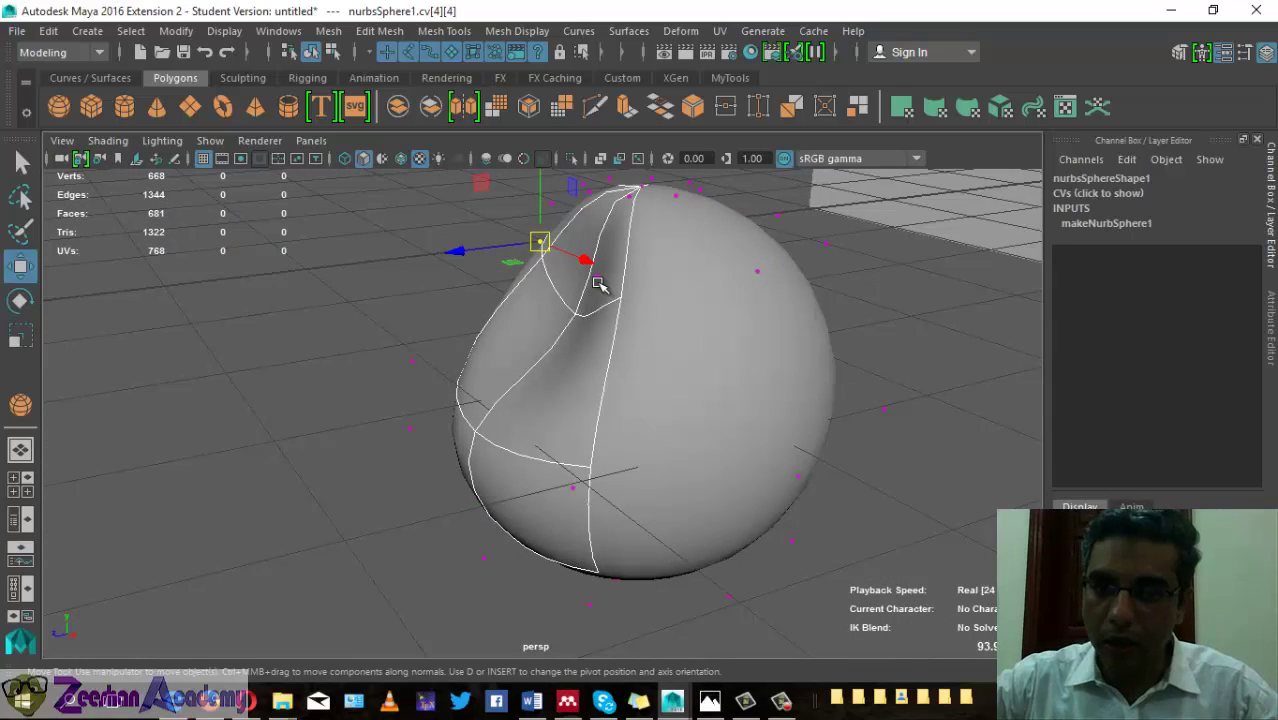
{"action": "left_click", "coordinate": [702, 300]}
{"action": "mouse_move", "coordinate": [622, 371]}
{"action": "left_mouse_down", "text": "alt"}
{"action": "mouse_move", "coordinate": [811, 284]}
{"action": "mouse_move", "coordinate": [907, 479]}
{"action": "left_mouse_up", "text": "alt"}
{"action": "left_click_drag", "start_coordinate": [686, 288], "coordinate": [653, 342]}
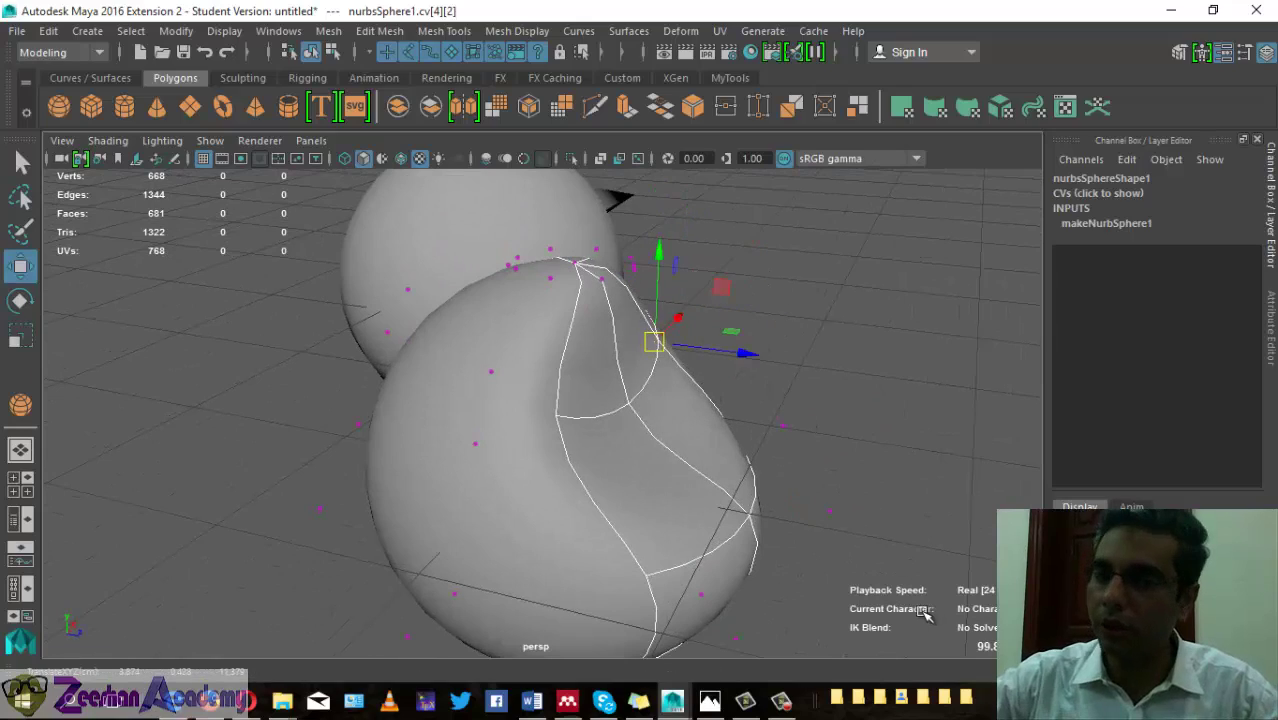
{"action": "mouse_move", "coordinate": [727, 456]}
{"action": "left_mouse_down", "text": "alt"}
{"action": "mouse_move", "coordinate": [713, 480]}
{"action": "mouse_move", "coordinate": [608, 423]}
{"action": "mouse_move", "coordinate": [350, 463]}
{"action": "mouse_move", "coordinate": [441, 488]}
{"action": "left_mouse_up", "text": "alt"}
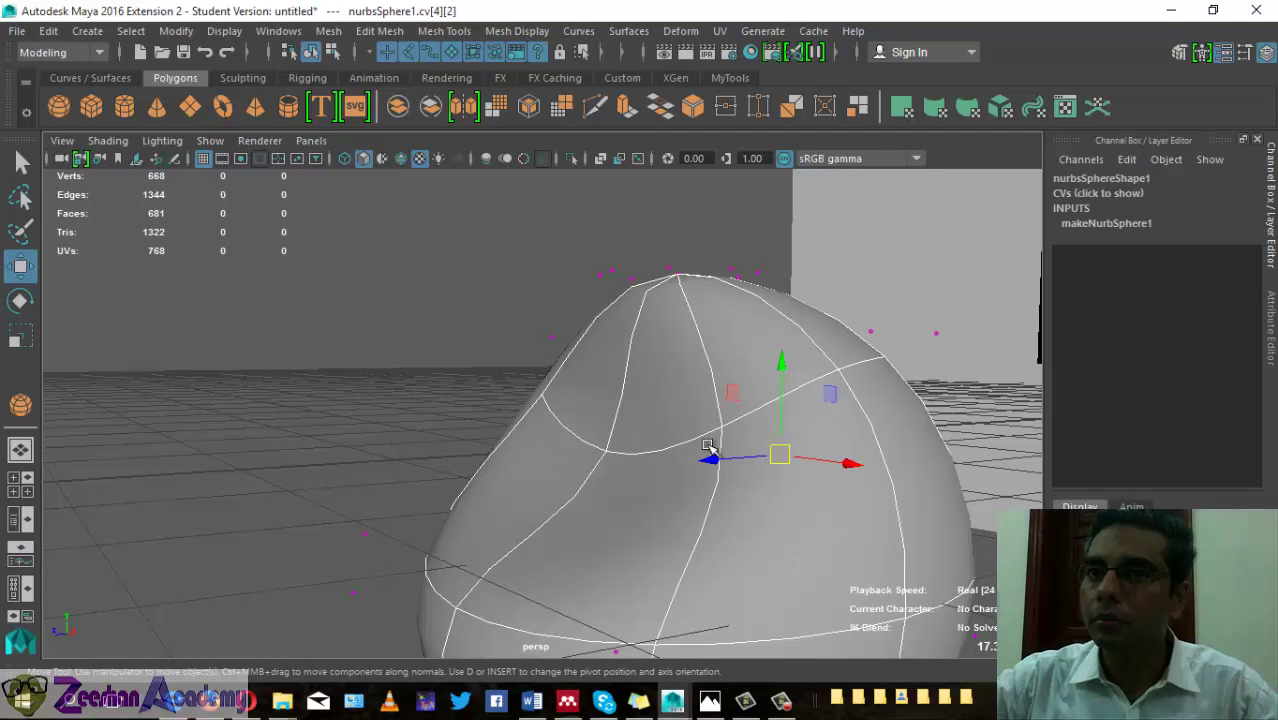
{"action": "left_click_drag", "start_coordinate": [779, 442], "coordinate": [669, 341], "text": "alt"}
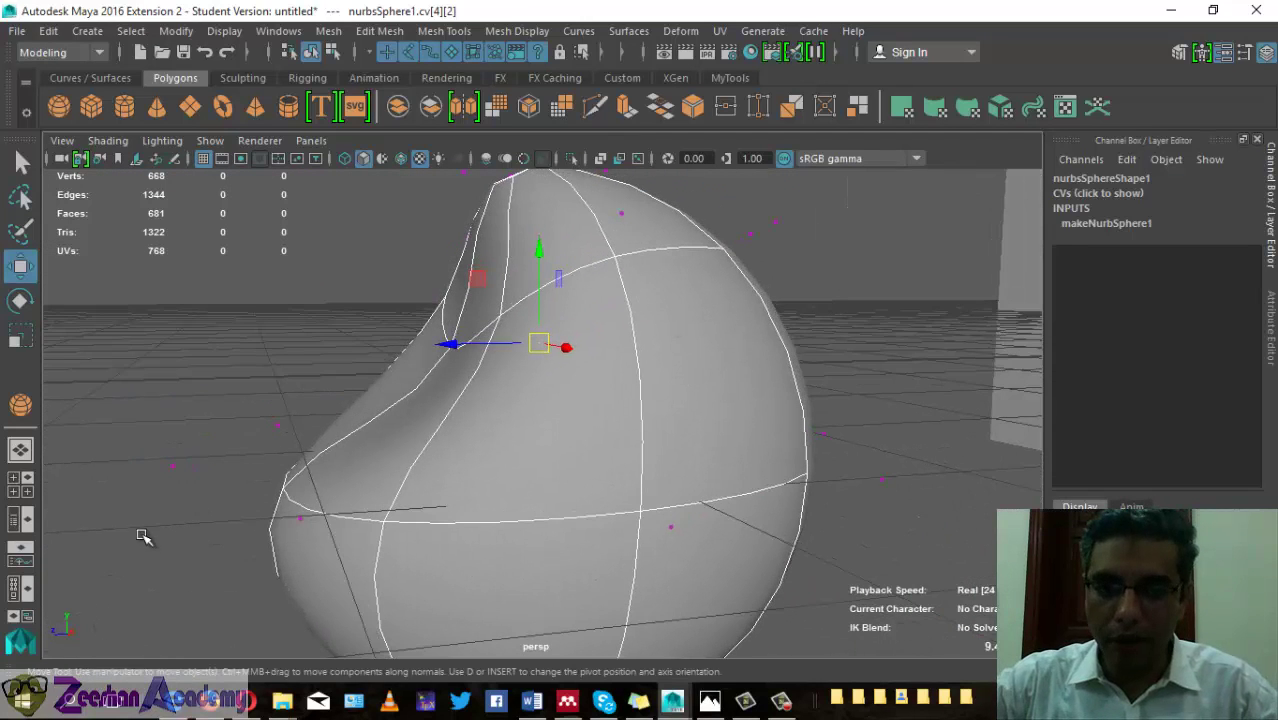
{"action": "left_click_drag", "start_coordinate": [157, 414], "coordinate": [337, 548]}
{"action": "mouse_move", "coordinate": [228, 456]}
{"action": "left_mouse_down"}
{"action": "mouse_move", "coordinate": [95, 463]}
{"action": "mouse_move", "coordinate": [222, 279]}
{"action": "mouse_move", "coordinate": [479, 514]}
{"action": "mouse_move", "coordinate": [367, 453]}
{"action": "left_mouse_up"}
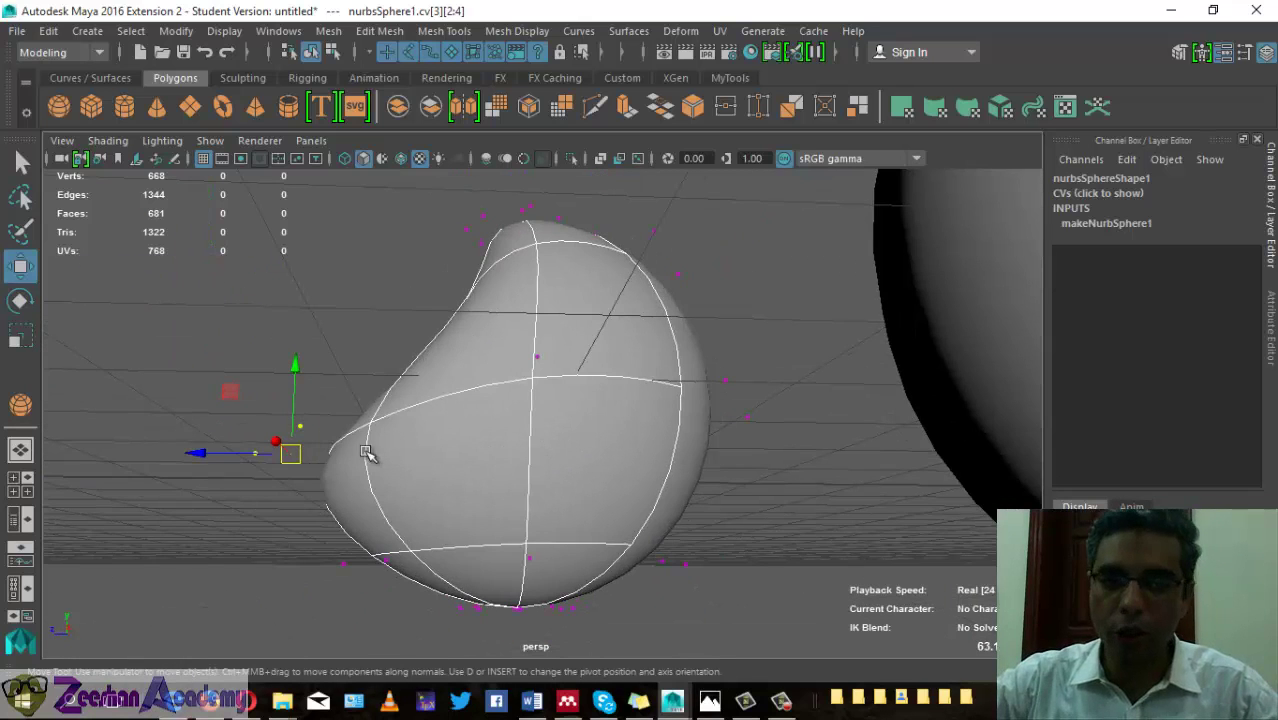
{"action": "mouse_move", "coordinate": [283, 454]}
{"action": "left_mouse_down", "text": "alt"}
{"action": "mouse_move", "coordinate": [177, 371]}
{"action": "mouse_move", "coordinate": [257, 434]}
{"action": "mouse_move", "coordinate": [277, 402]}
{"action": "mouse_move", "coordinate": [610, 462]}
{"action": "mouse_move", "coordinate": [756, 328]}
{"action": "mouse_move", "coordinate": [713, 320]}
{"action": "left_mouse_up", "text": "alt"}
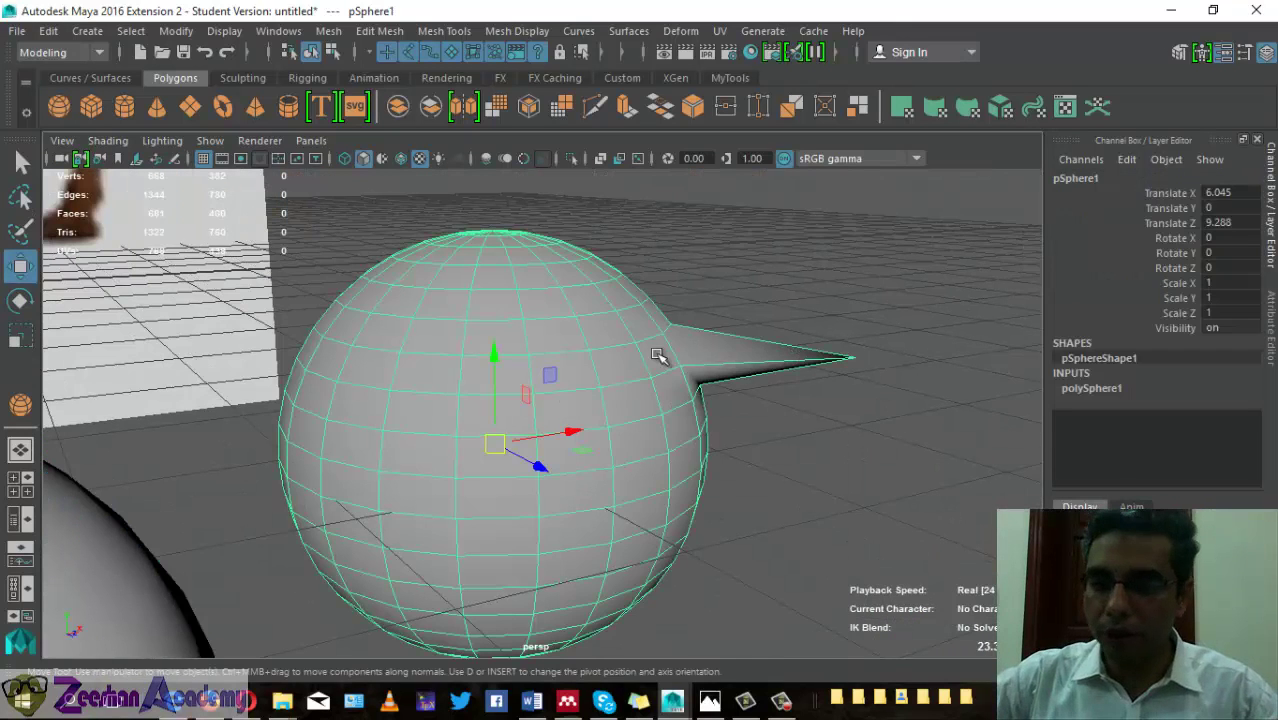
- Raise vertices vtx[276:278] at the spike to widen it into a cone
{"action": "right_click_drag", "start_coordinate": [615, 190], "coordinate": [490, 178]}
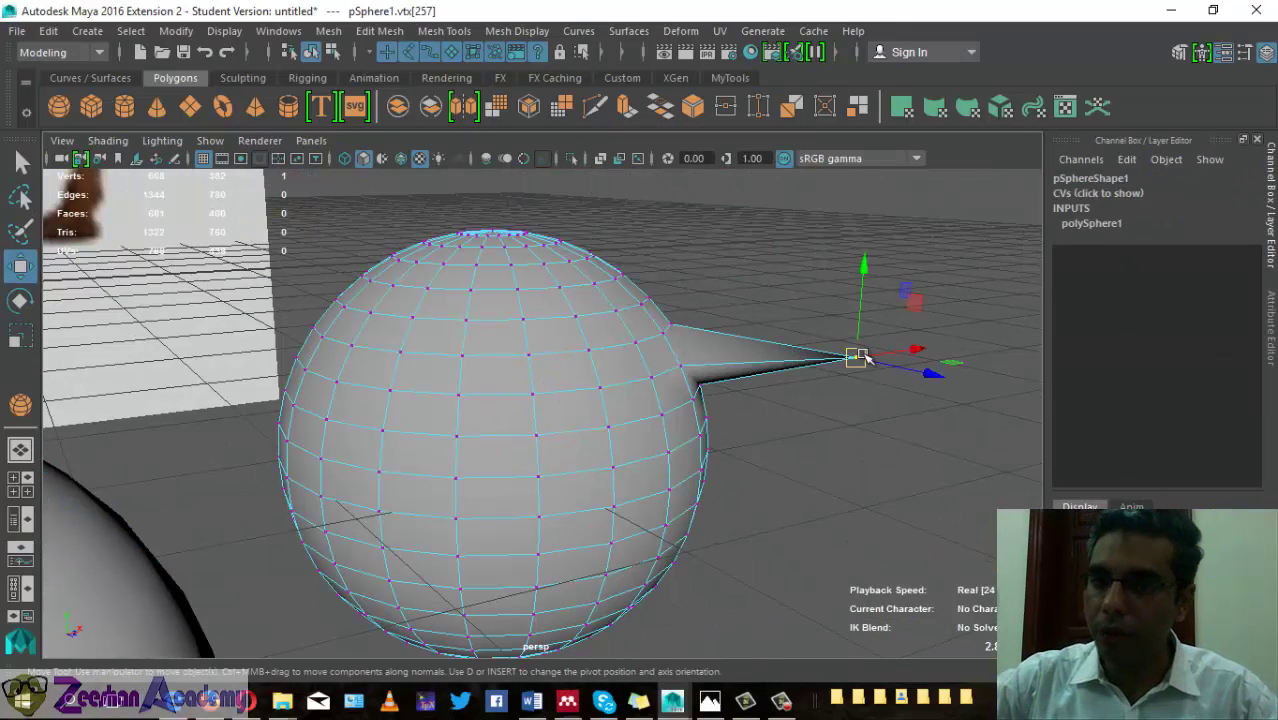
{"action": "left_click_drag", "start_coordinate": [657, 342], "coordinate": [732, 255]}
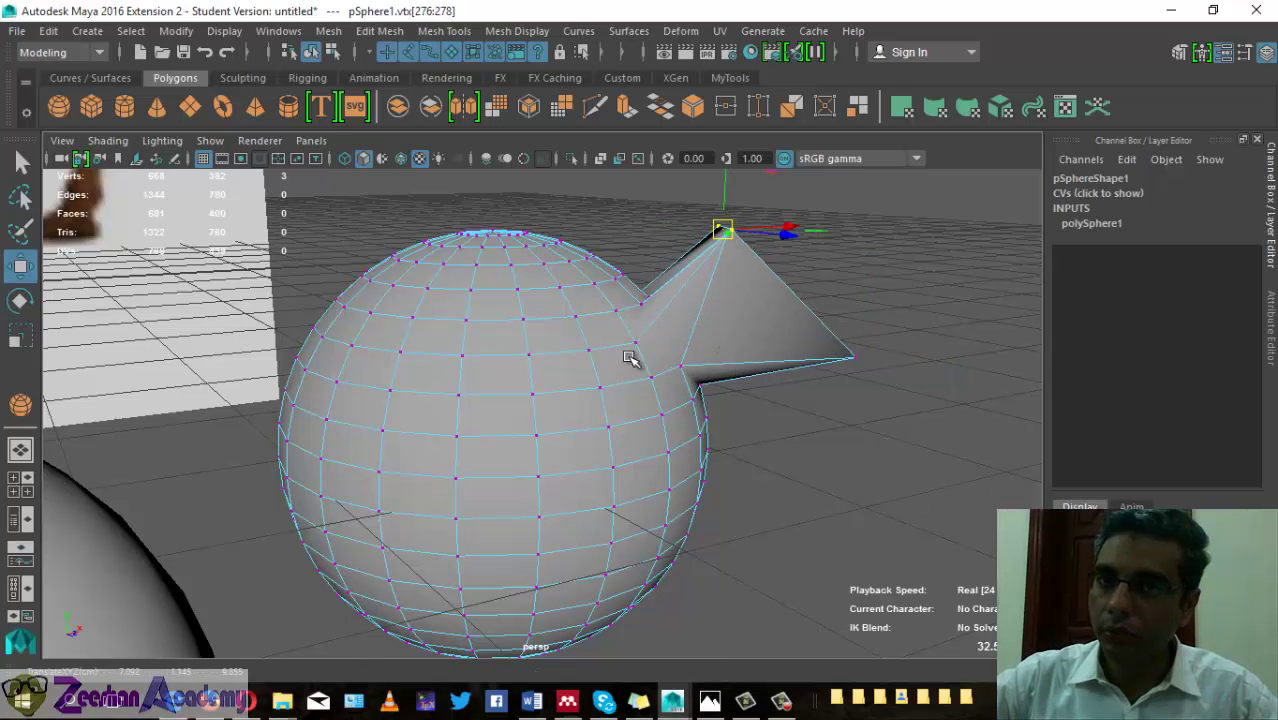
{"action": "mouse_move", "coordinate": [695, 450]}
{"action": "left_mouse_down", "text": "alt"}
{"action": "mouse_move", "coordinate": [662, 365]}
{"action": "mouse_move", "coordinate": [736, 380]}
{"action": "left_mouse_up", "text": "alt"}
- In face mode, push face f[213] into the polygon sphere
{"action": "right_click_drag", "start_coordinate": [728, 180], "coordinate": [730, 237]}
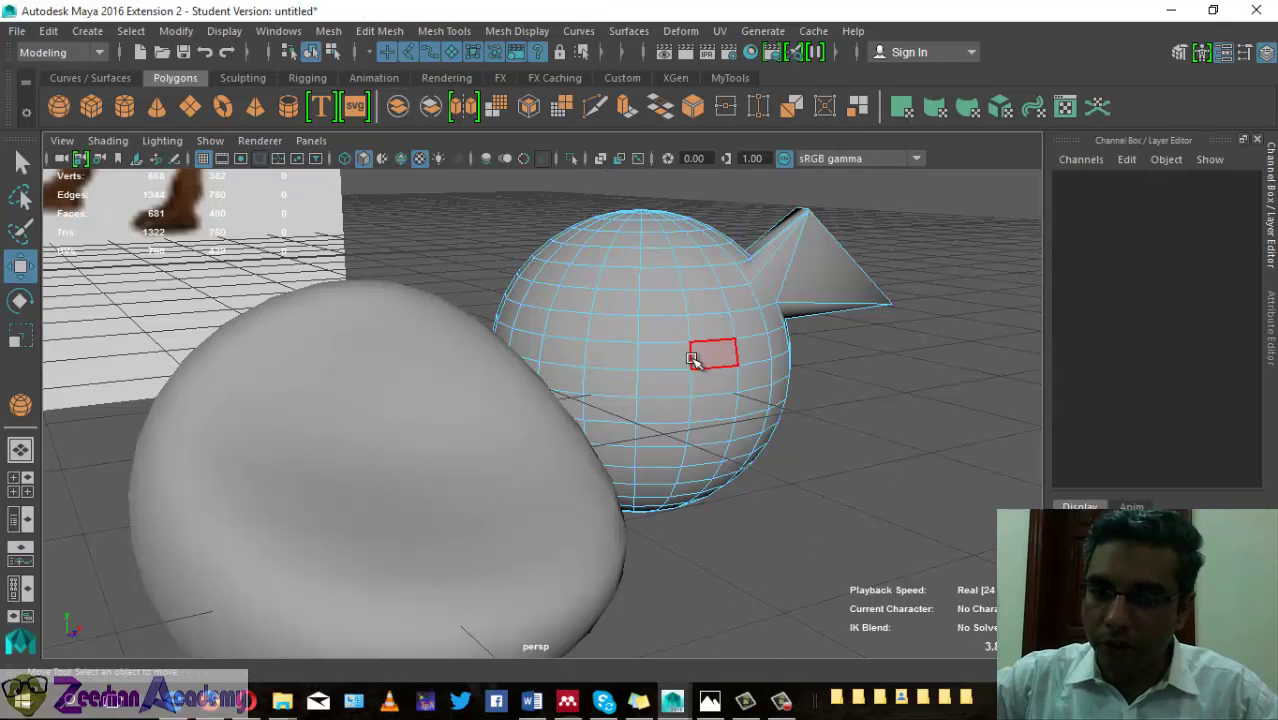
{"action": "left_click", "coordinate": [714, 356]}
{"action": "left_click_drag", "start_coordinate": [735, 362], "coordinate": [717, 343]}
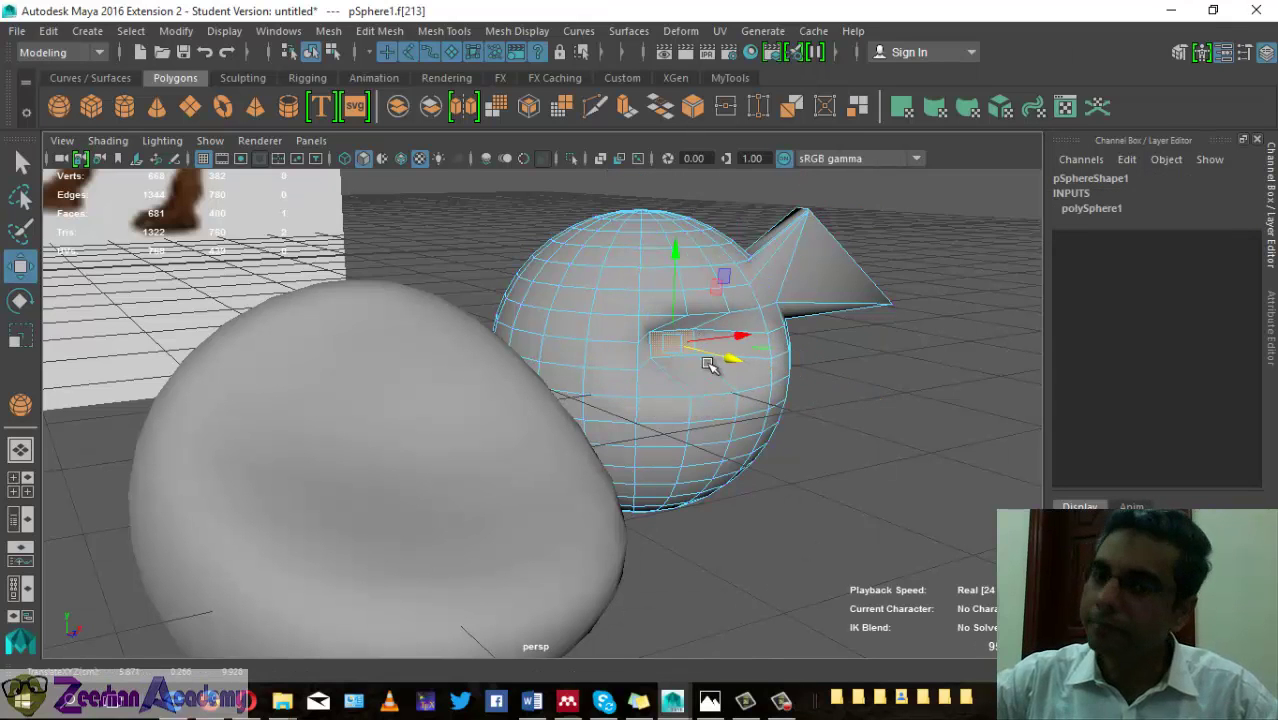
{"action": "key", "text": "ctrl+s"}
{"action": "key", "text": "Escape"}
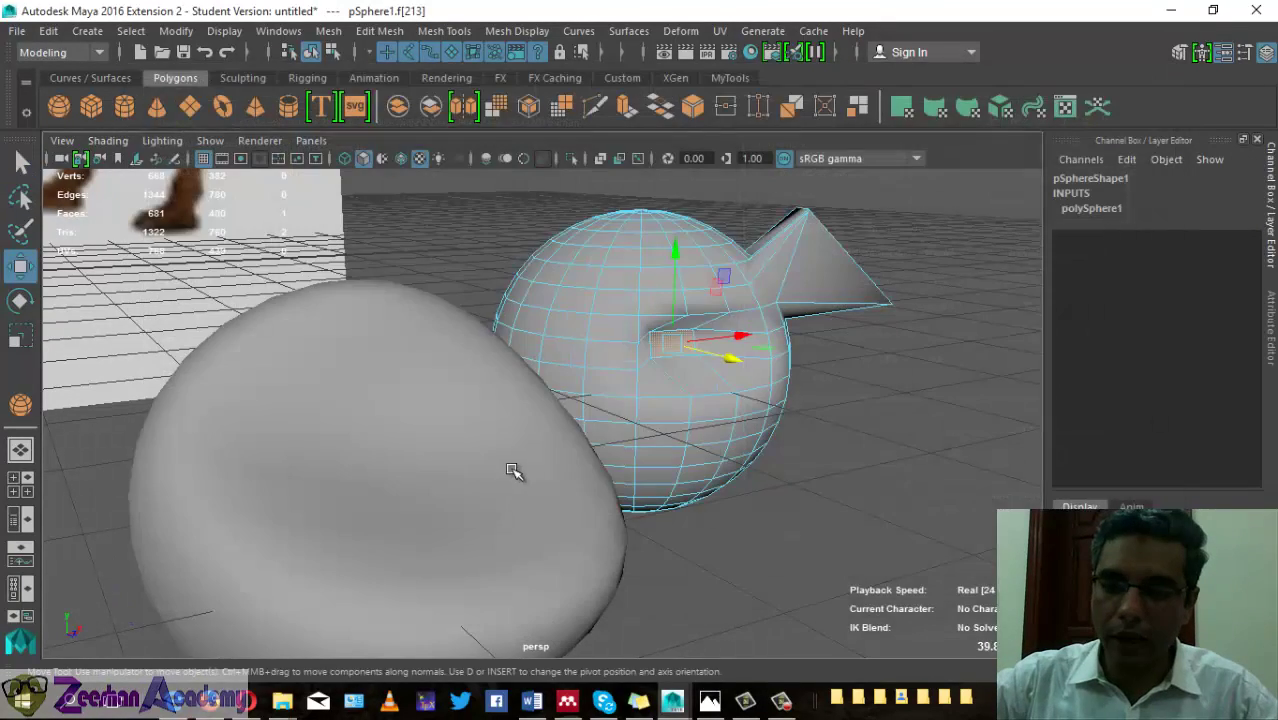
- Select another face, then select the NURBS sphere
{"action": "left_click", "coordinate": [490, 462]}
{"action": "mouse_move", "coordinate": [481, 217]}
{"action": "right_mouse_down"}
{"action": "mouse_move", "coordinate": [493, 253]}
{"action": "mouse_move", "coordinate": [418, 252]}
{"action": "mouse_move", "coordinate": [394, 216]}
{"action": "right_mouse_up"}
{"action": "left_click", "coordinate": [422, 451]}
- Frame the NURBS sphere and try surface patch and surface point selection on it
{"action": "key", "text": "f"}
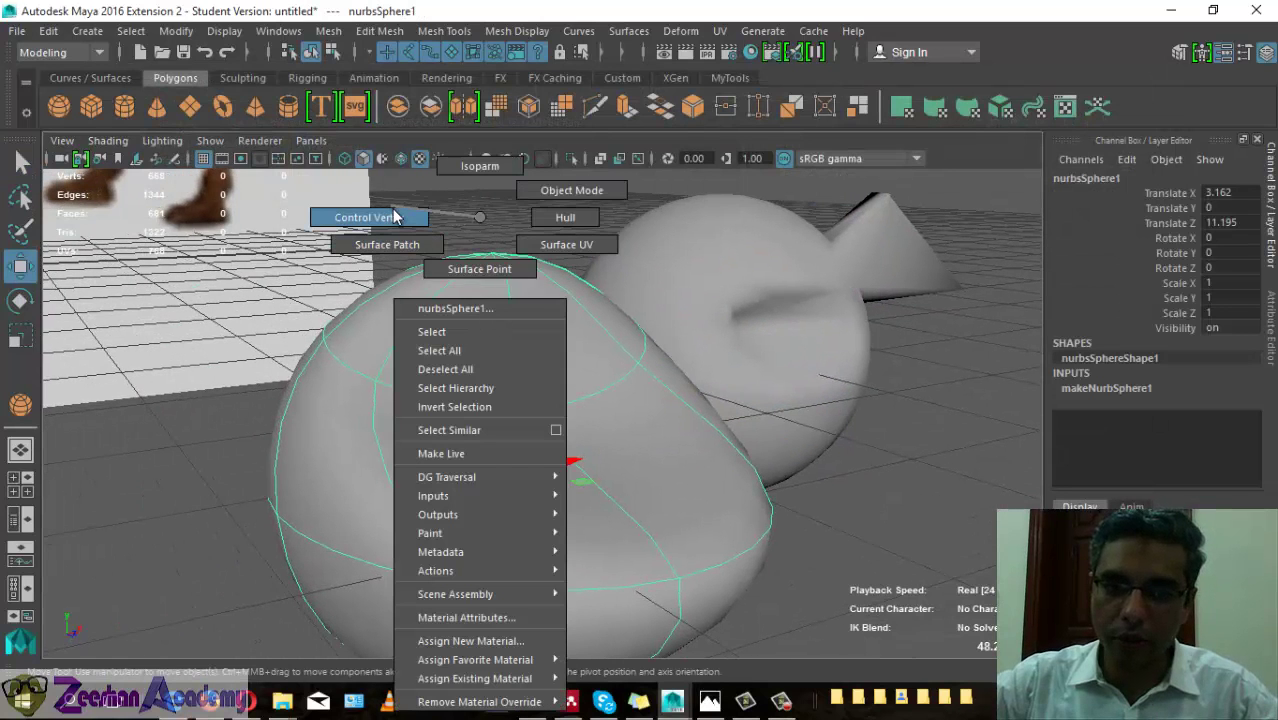
{"action": "right_click_drag", "start_coordinate": [428, 293], "coordinate": [428, 293]}
{"action": "mouse_move", "coordinate": [506, 217]}
{"action": "right_mouse_down"}
{"action": "mouse_move", "coordinate": [426, 254]}
{"action": "mouse_move", "coordinate": [572, 252]}
{"action": "mouse_move", "coordinate": [453, 247]}
{"action": "right_mouse_up"}
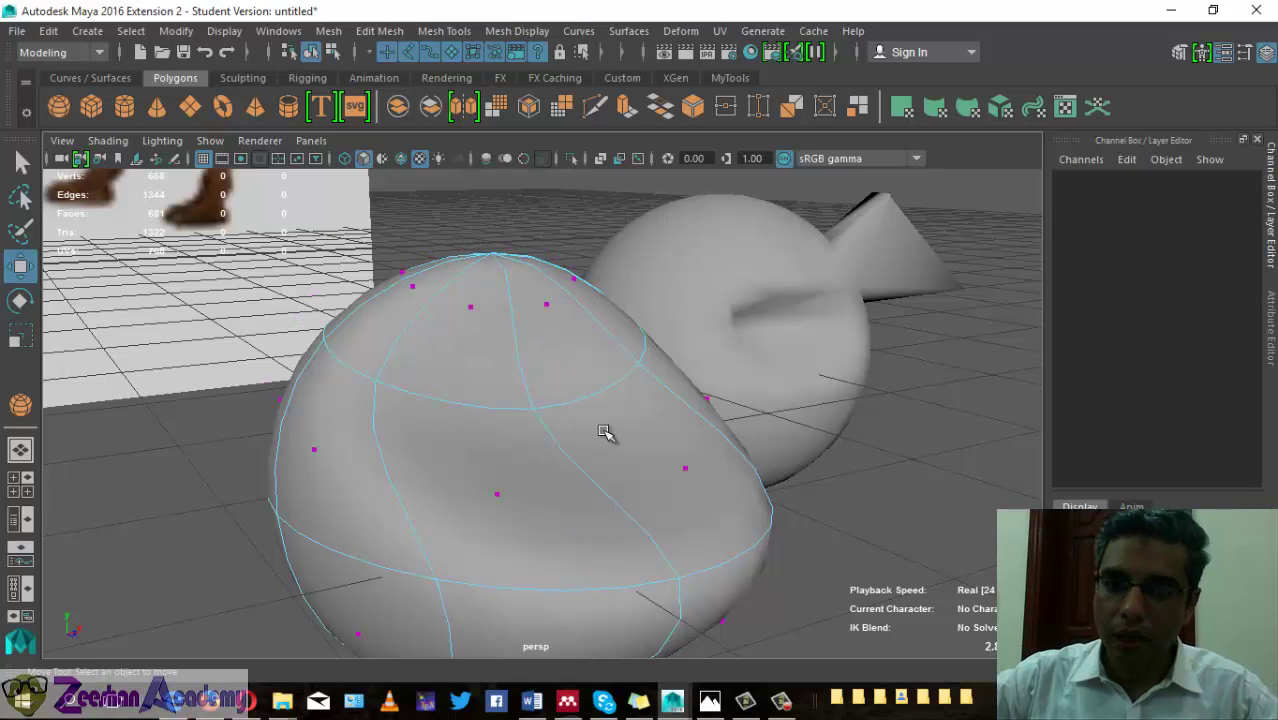
{"action": "left_click", "coordinate": [333, 512]}
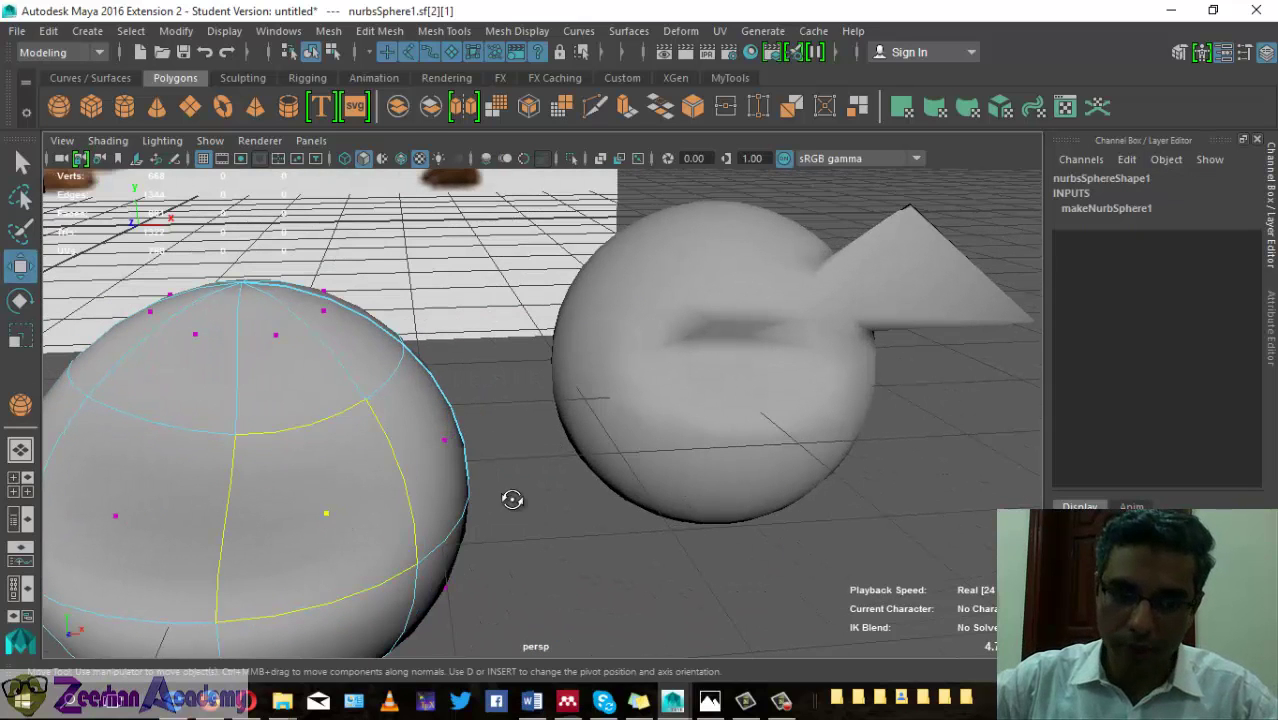
{"action": "left_click_drag", "start_coordinate": [513, 499], "coordinate": [624, 497], "text": "alt"}
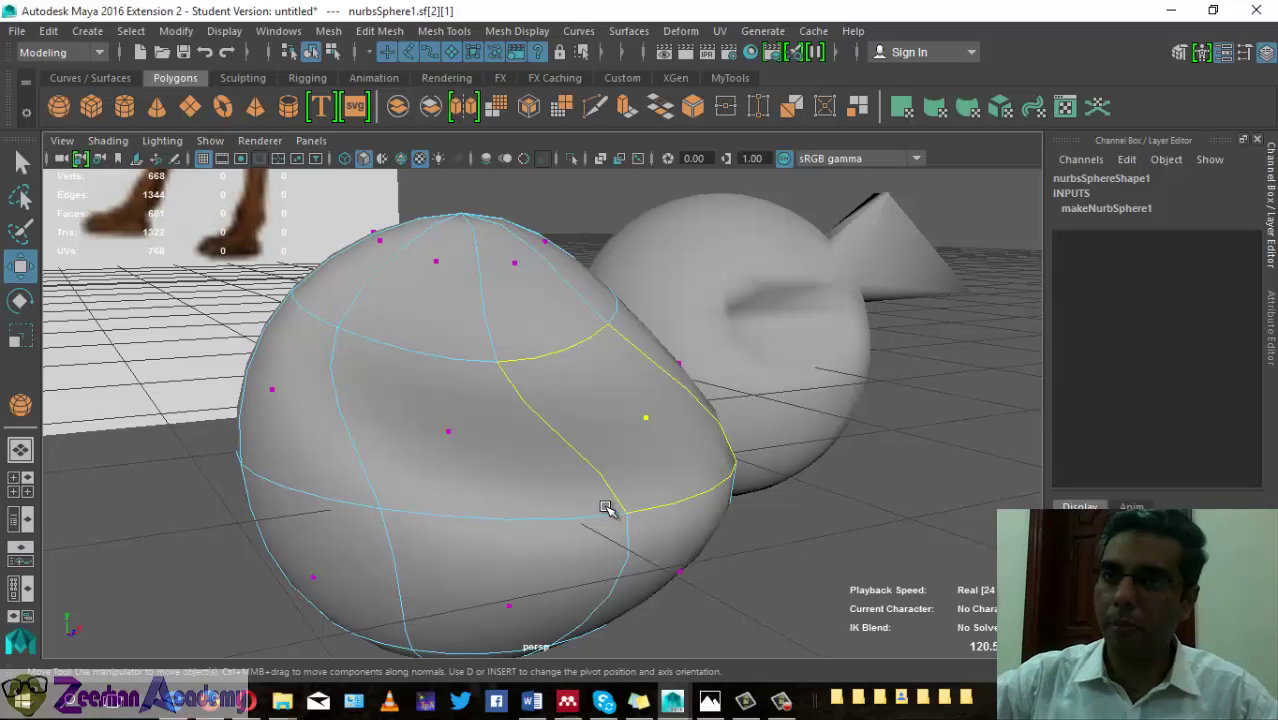
{"action": "left_click", "coordinate": [626, 31]}
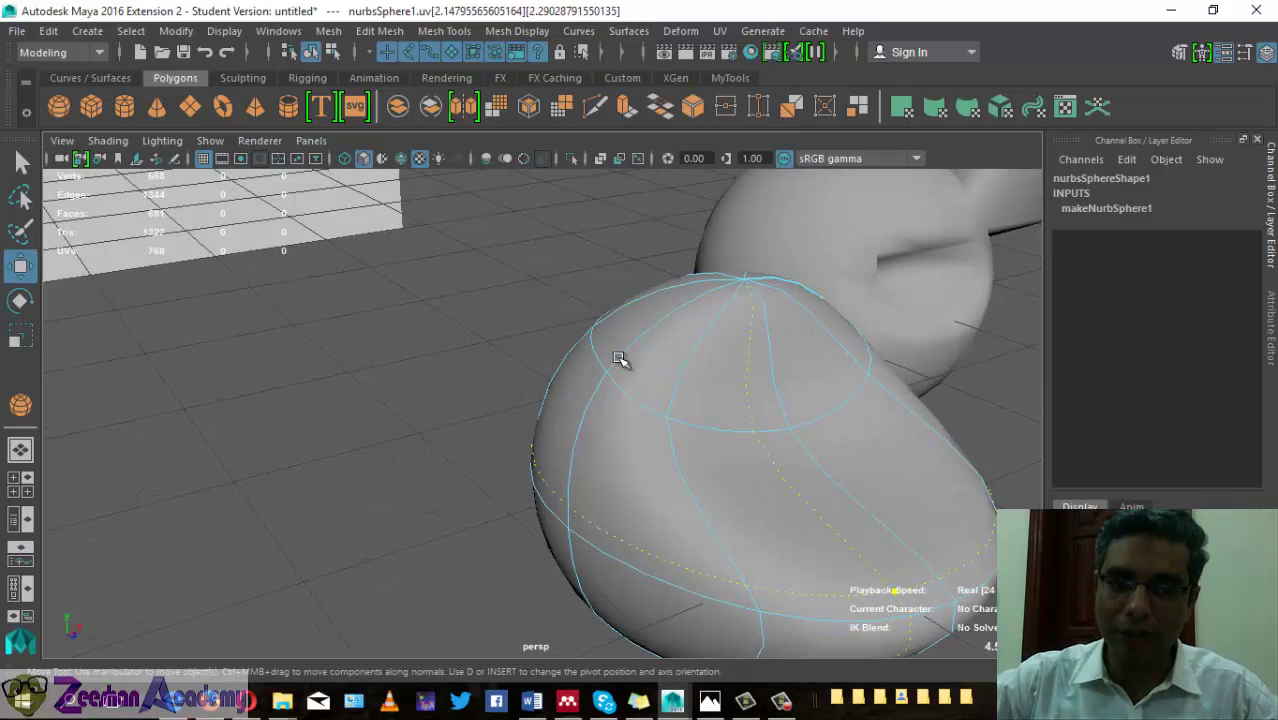
{"action": "left_click", "coordinate": [757, 367]}
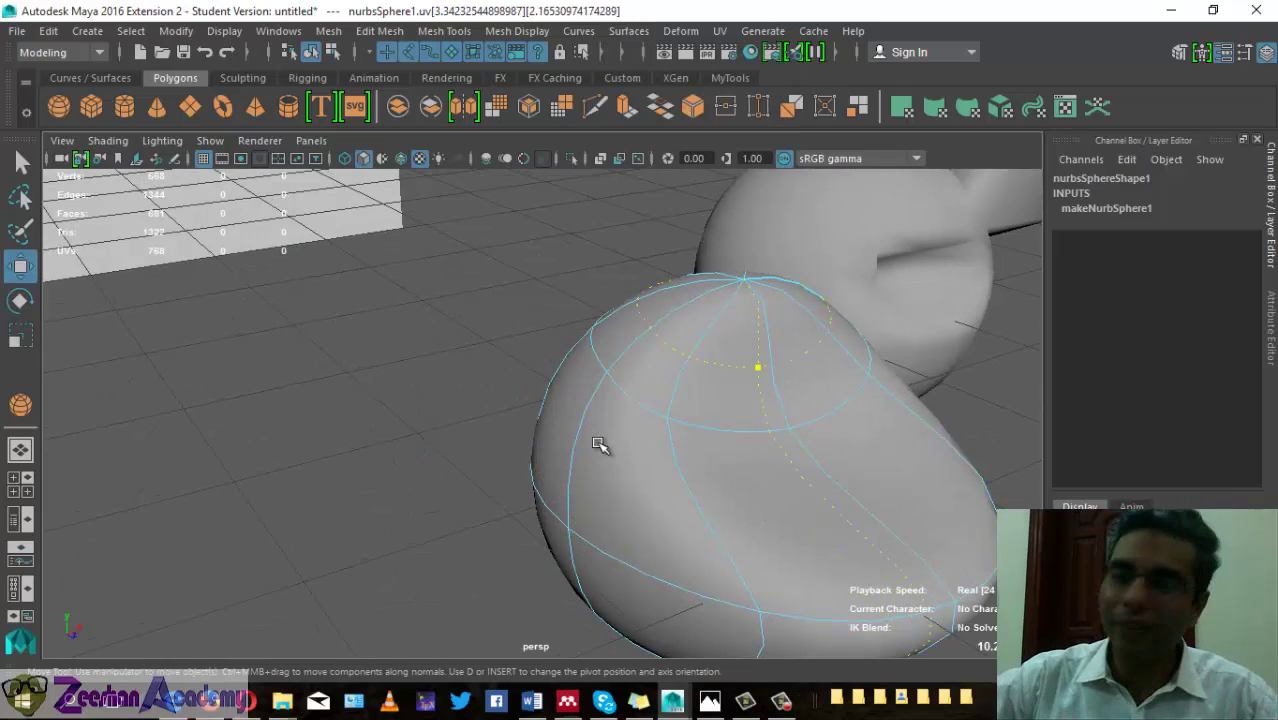
{"action": "left_click", "coordinate": [652, 476]}
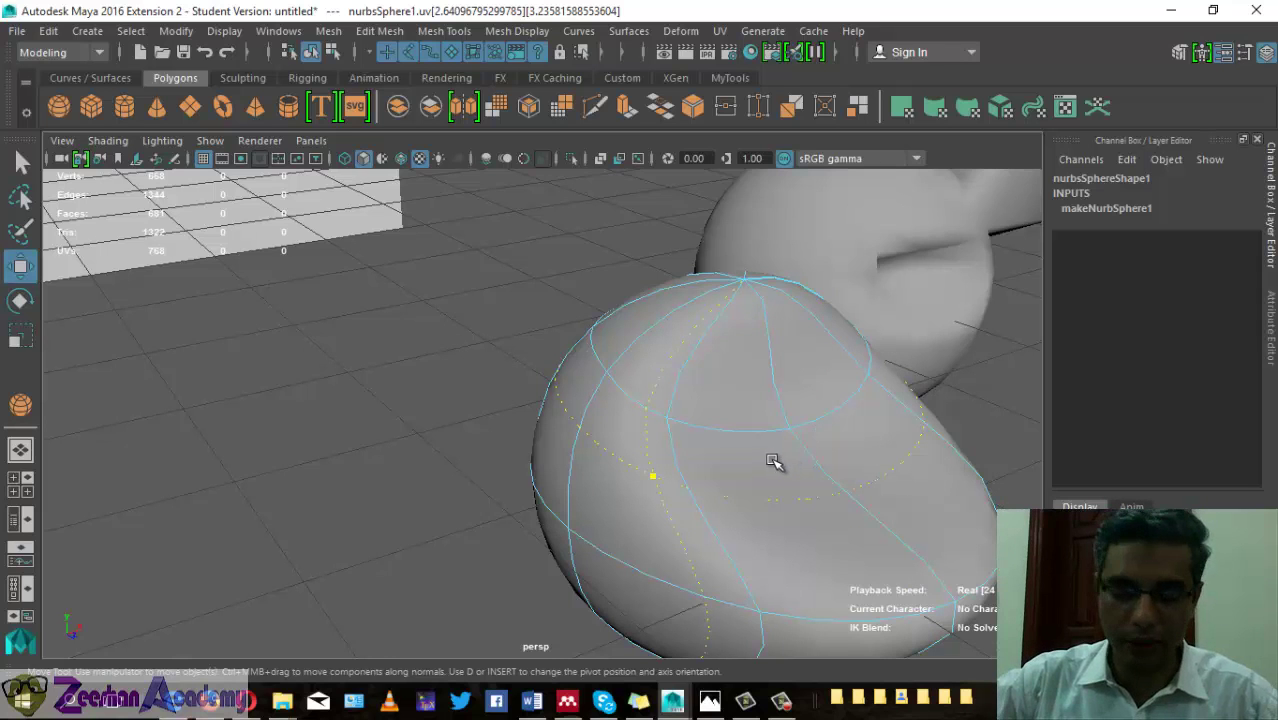
{"action": "mouse_move", "coordinate": [773, 460]}
{"action": "left_mouse_down", "text": "alt"}
{"action": "mouse_move", "coordinate": [676, 414]}
{"action": "mouse_move", "coordinate": [487, 373]}
{"action": "left_mouse_up", "text": "alt"}
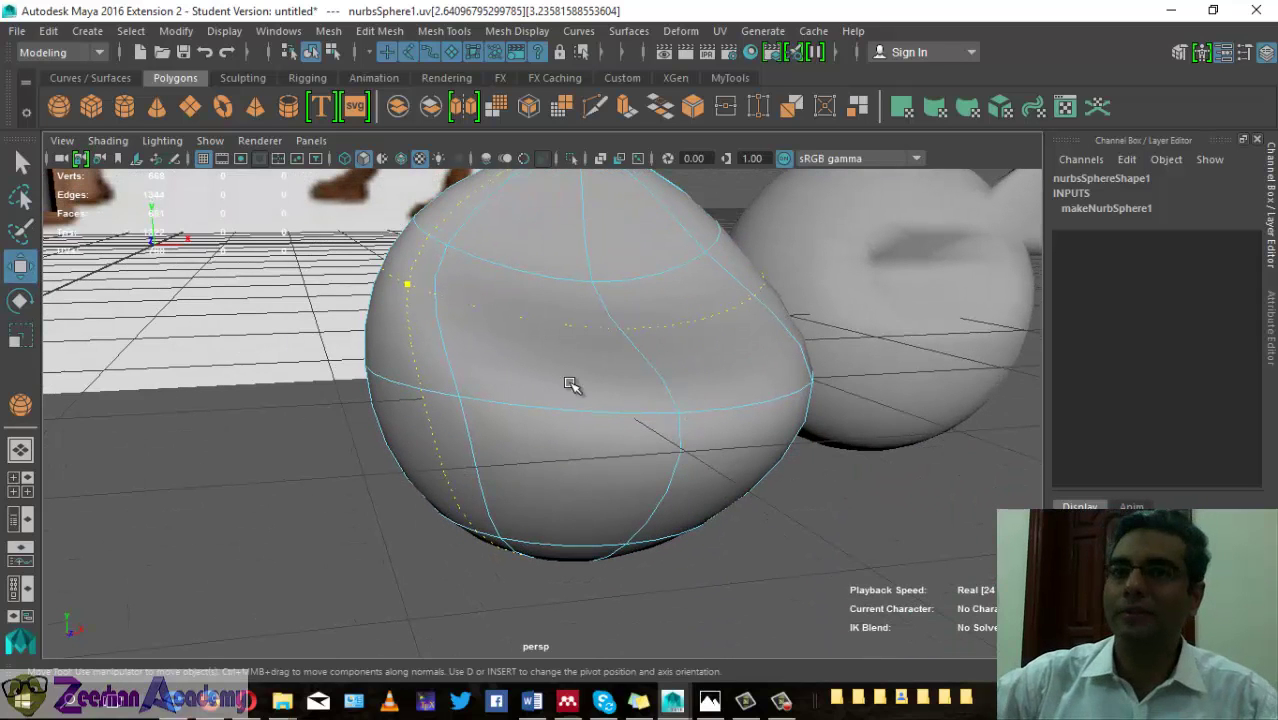
- In isoparm mode, drag to an in-between isoparm around the sphere's middle
{"action": "right_click_drag", "start_coordinate": [587, 388], "coordinate": [607, 157]}
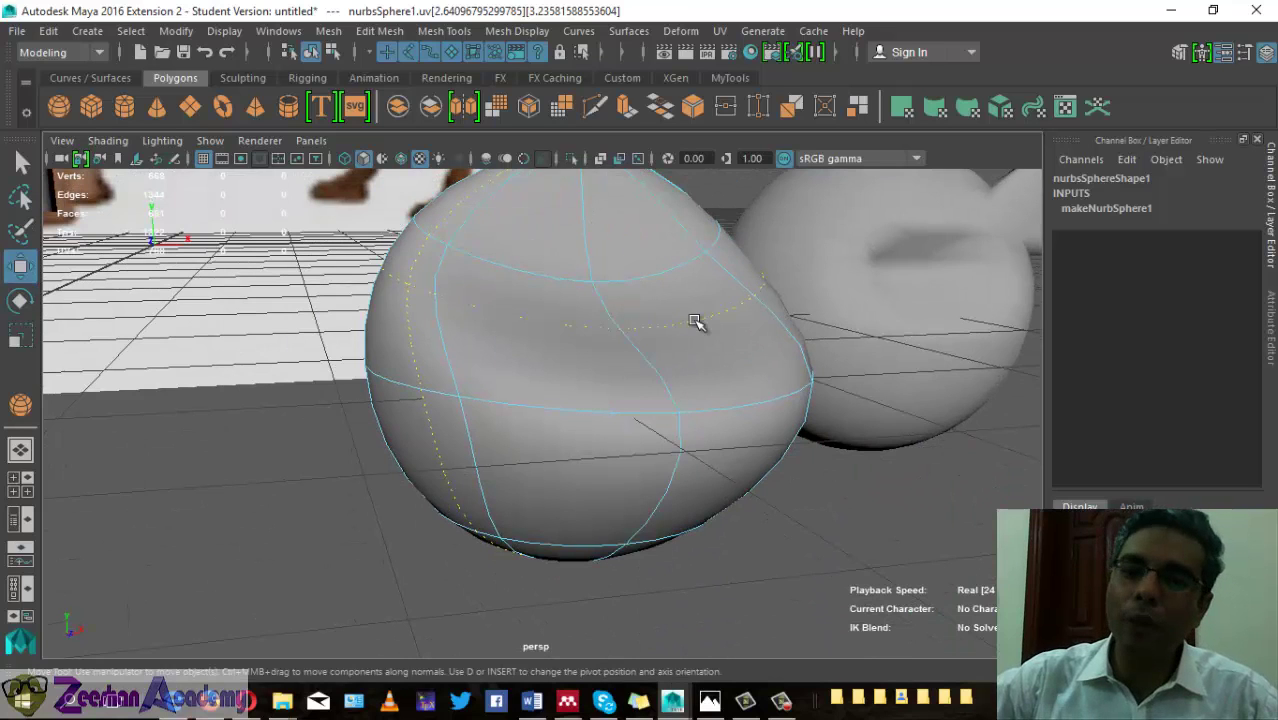
{"action": "left_click", "coordinate": [672, 412]}
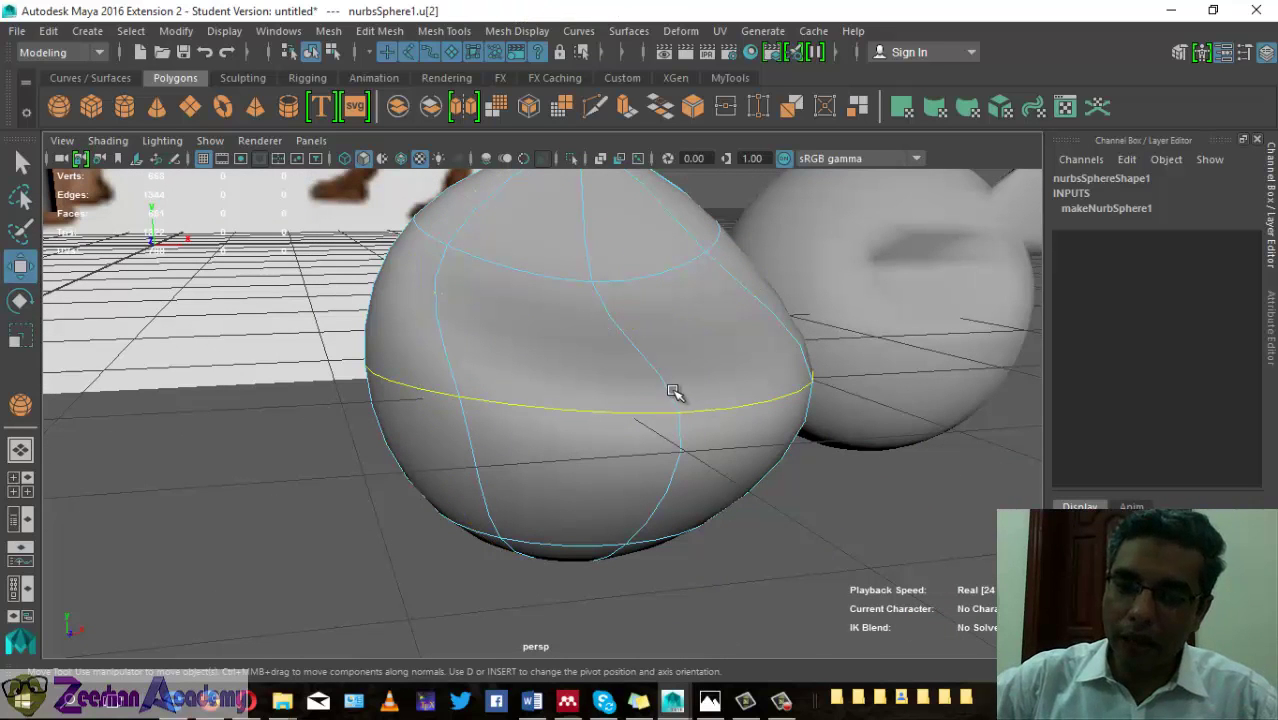
{"action": "left_click", "coordinate": [680, 392]}
{"action": "mouse_move", "coordinate": [688, 394]}
{"action": "left_mouse_down", "text": "alt"}
{"action": "mouse_move", "coordinate": [656, 400]}
{"action": "mouse_move", "coordinate": [622, 314]}
{"action": "left_mouse_up", "text": "alt"}
{"action": "left_click", "coordinate": [620, 308]}
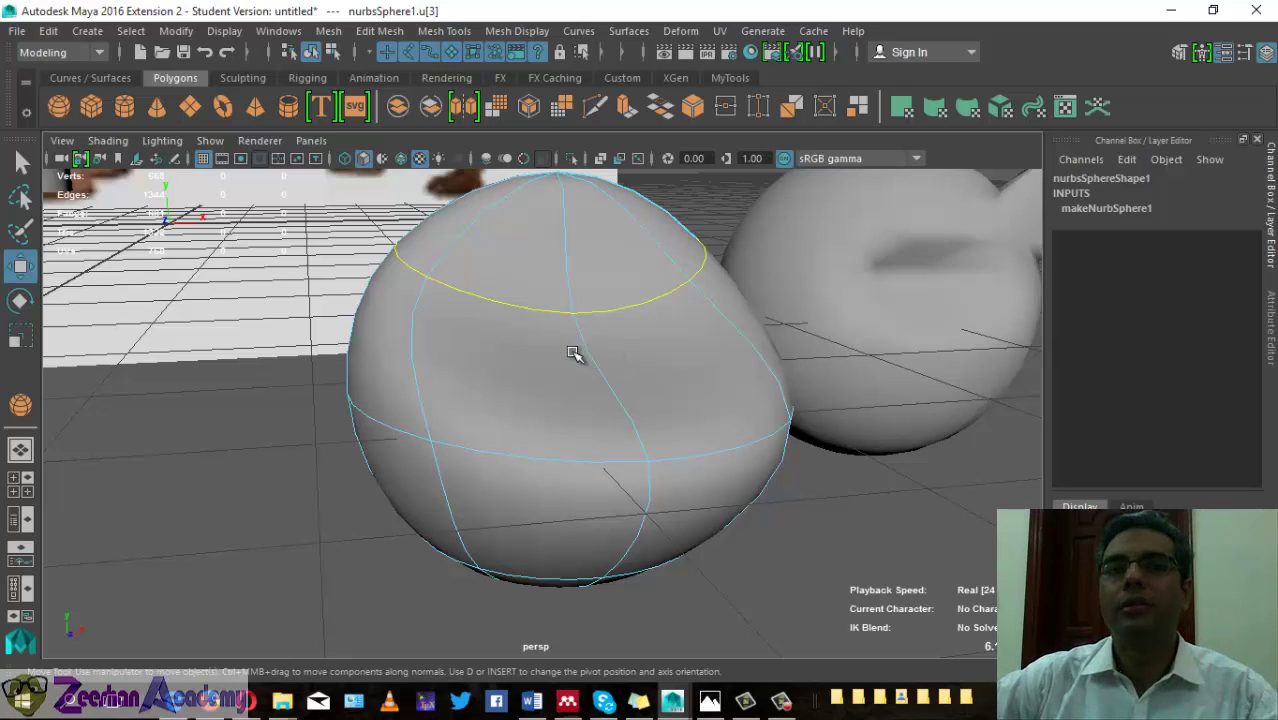
{"action": "left_click", "coordinate": [411, 336]}
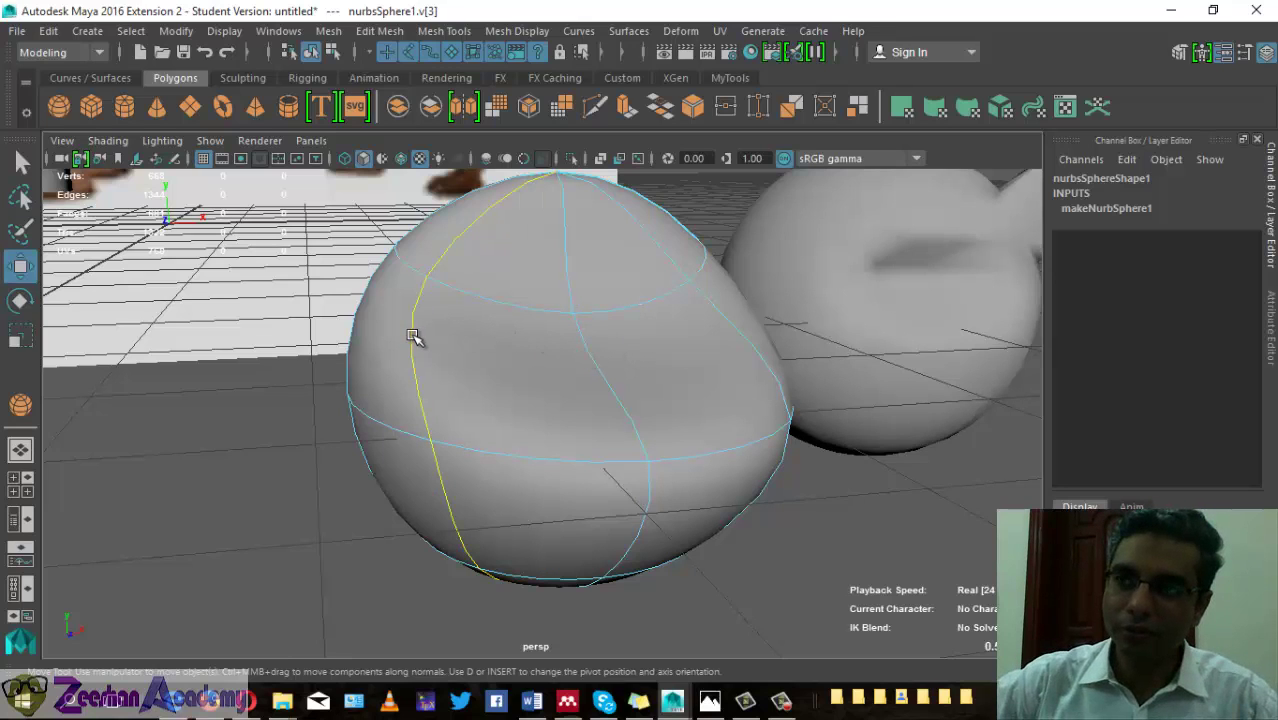
{"action": "left_click_drag", "start_coordinate": [411, 336], "coordinate": [452, 517]}
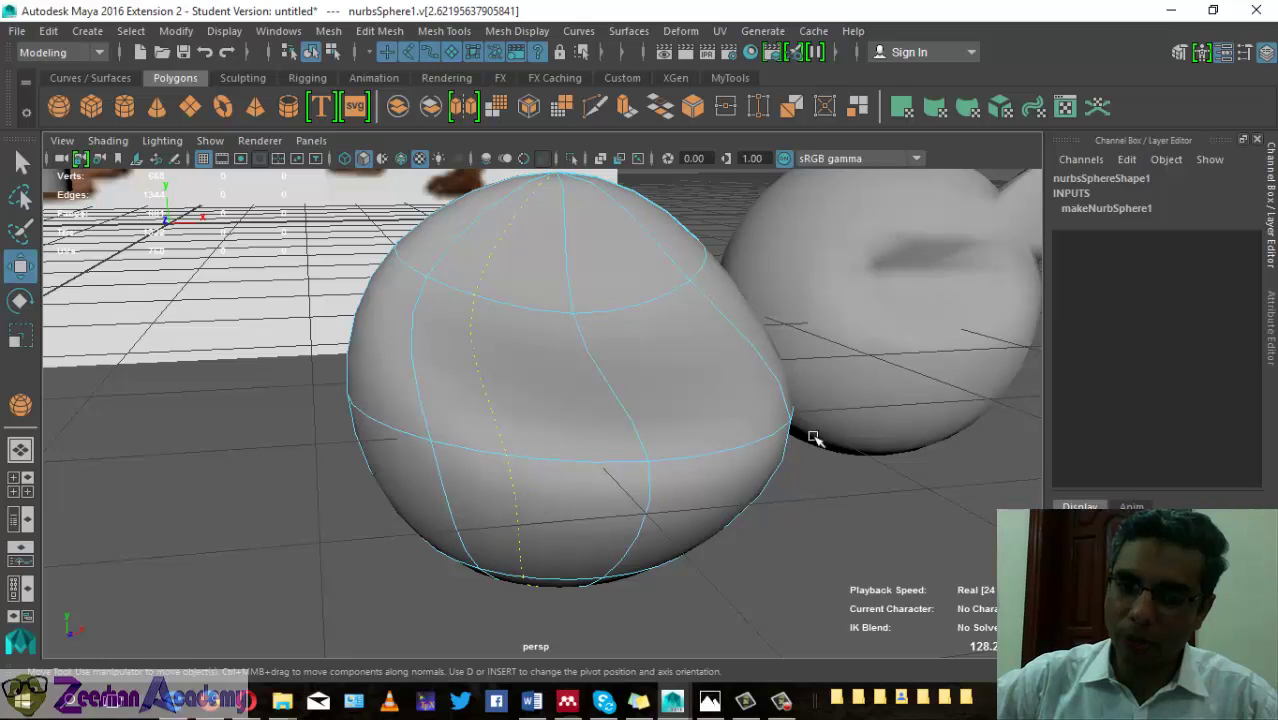
{"action": "left_click", "coordinate": [664, 406]}
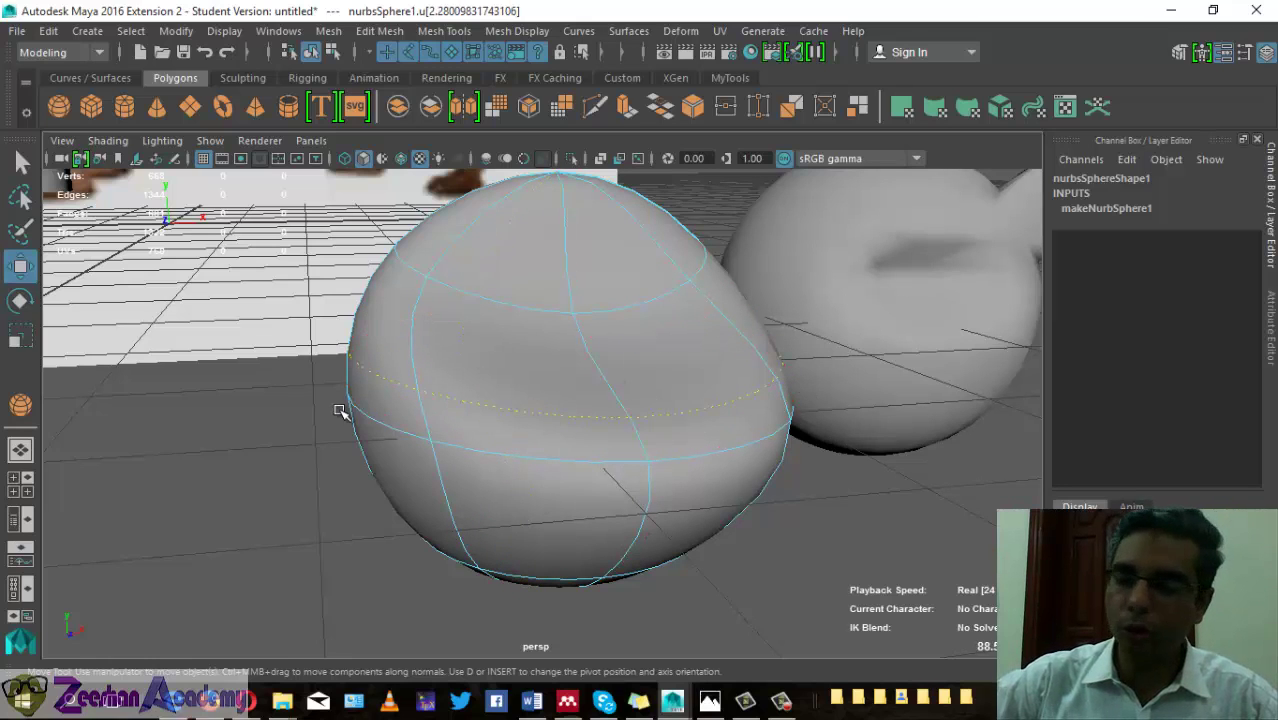
- Turn on the Command Line display and deselect the isoparm on the NURBS sphere
{"action": "right_click", "coordinate": [10, 667]}
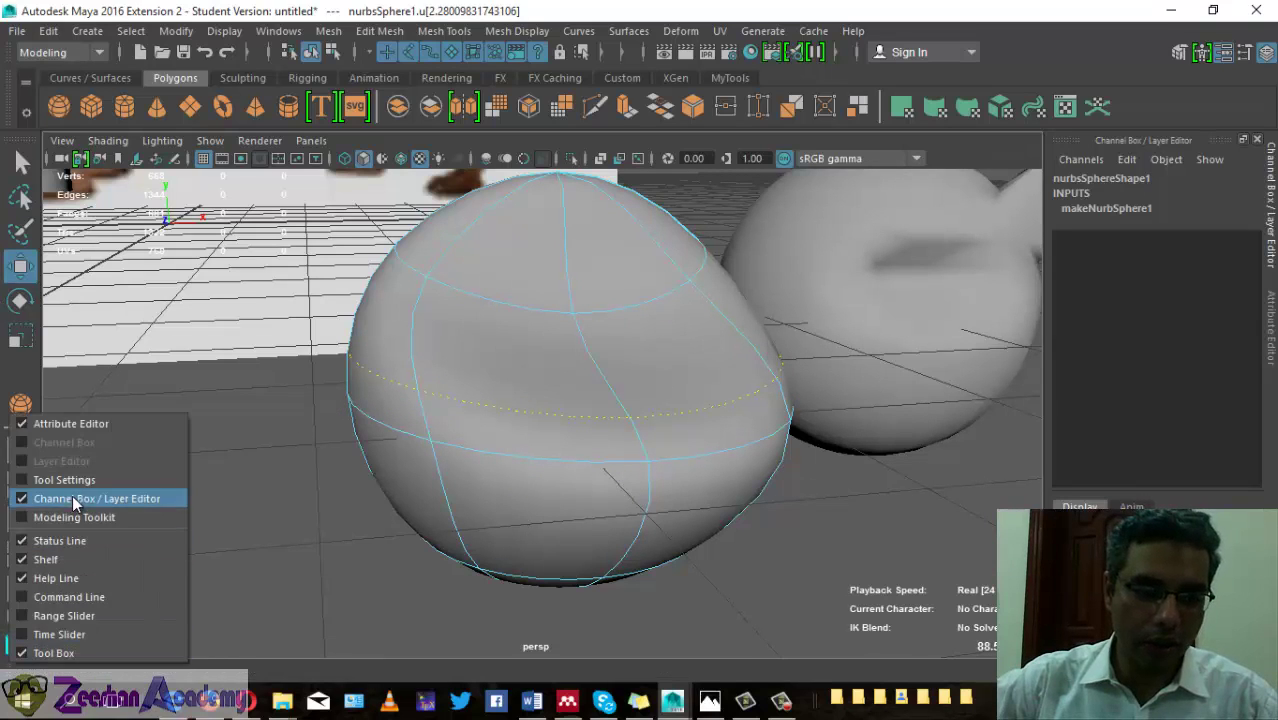
{"action": "left_click", "coordinate": [109, 596]}
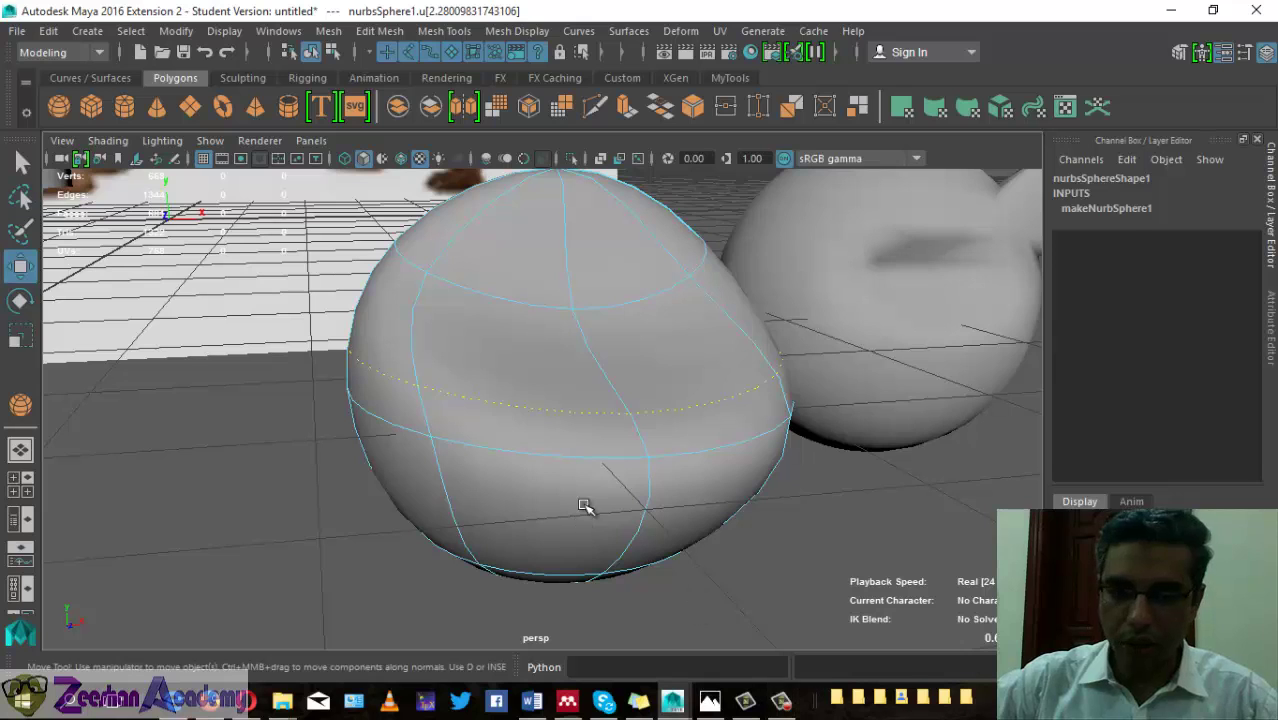
{"action": "left_click_drag", "start_coordinate": [585, 505], "coordinate": [655, 465]}
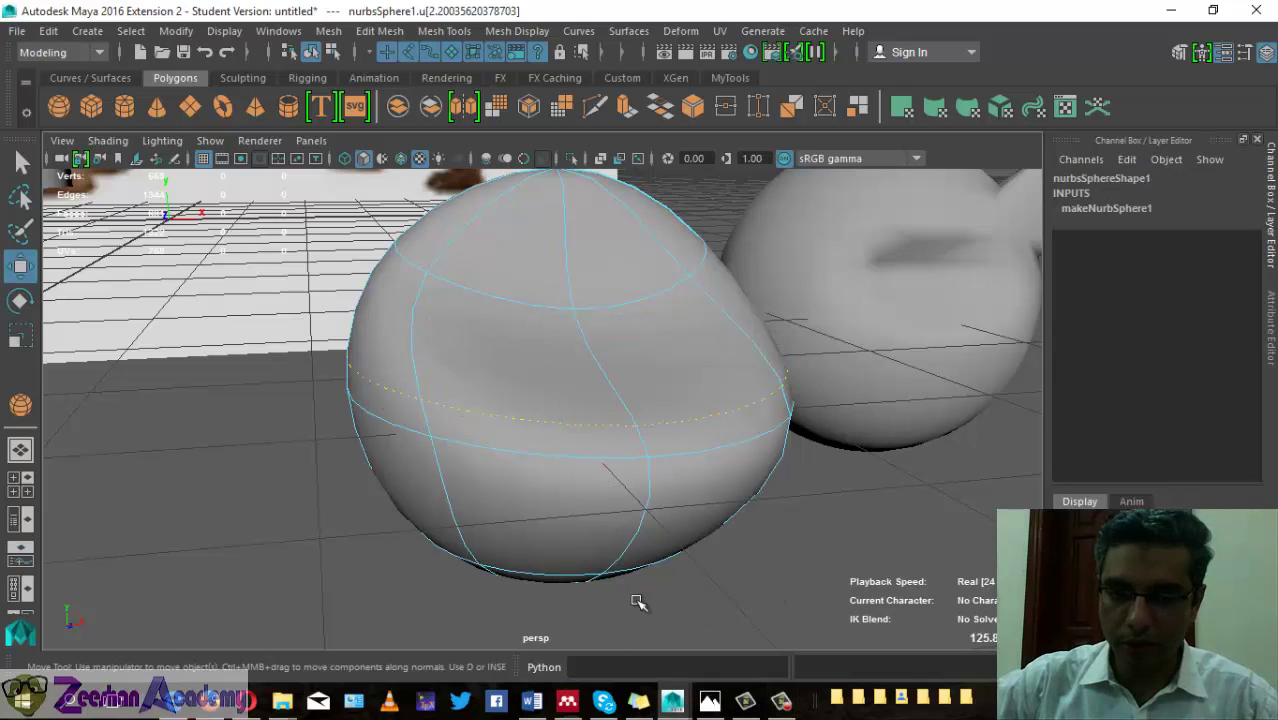
{"action": "left_click_drag", "start_coordinate": [637, 601], "coordinate": [716, 586], "text": "alt"}
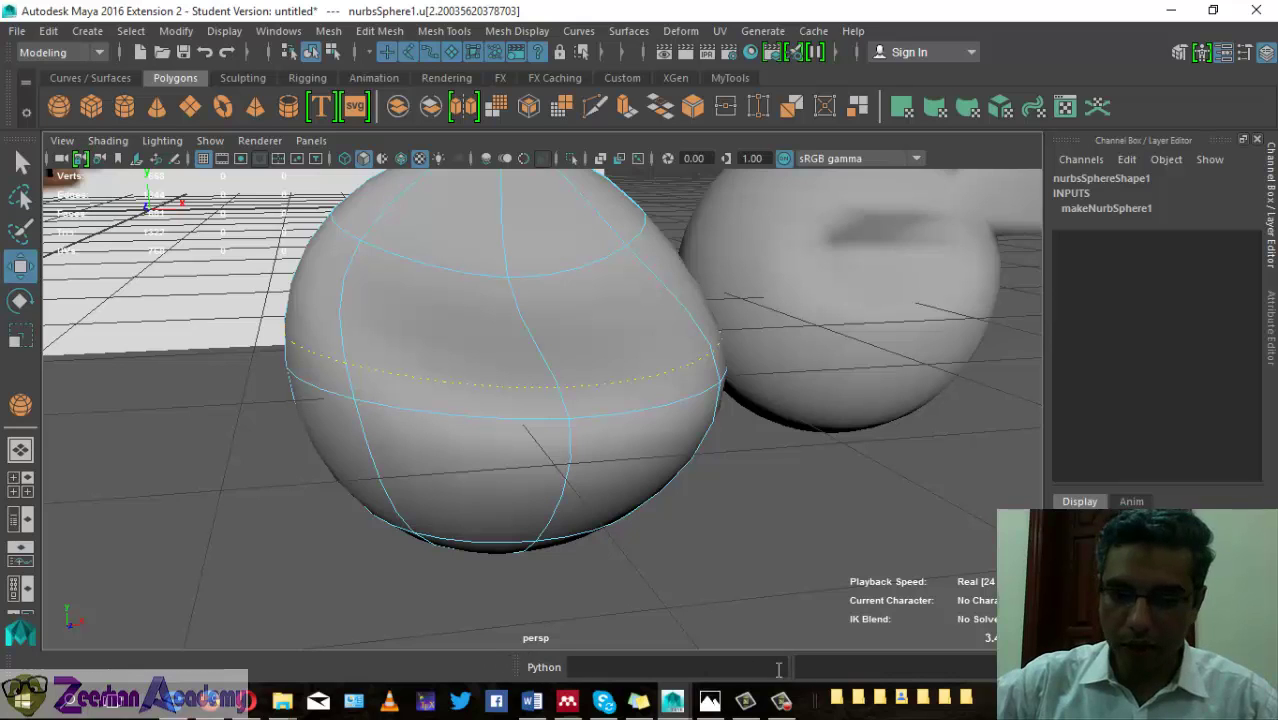
{"action": "left_click", "coordinate": [586, 484]}
{"action": "mouse_move", "coordinate": [541, 217]}
{"action": "right_mouse_down"}
{"action": "mouse_move", "coordinate": [588, 192]}
{"action": "mouse_move", "coordinate": [650, 267]}
{"action": "right_mouse_up"}
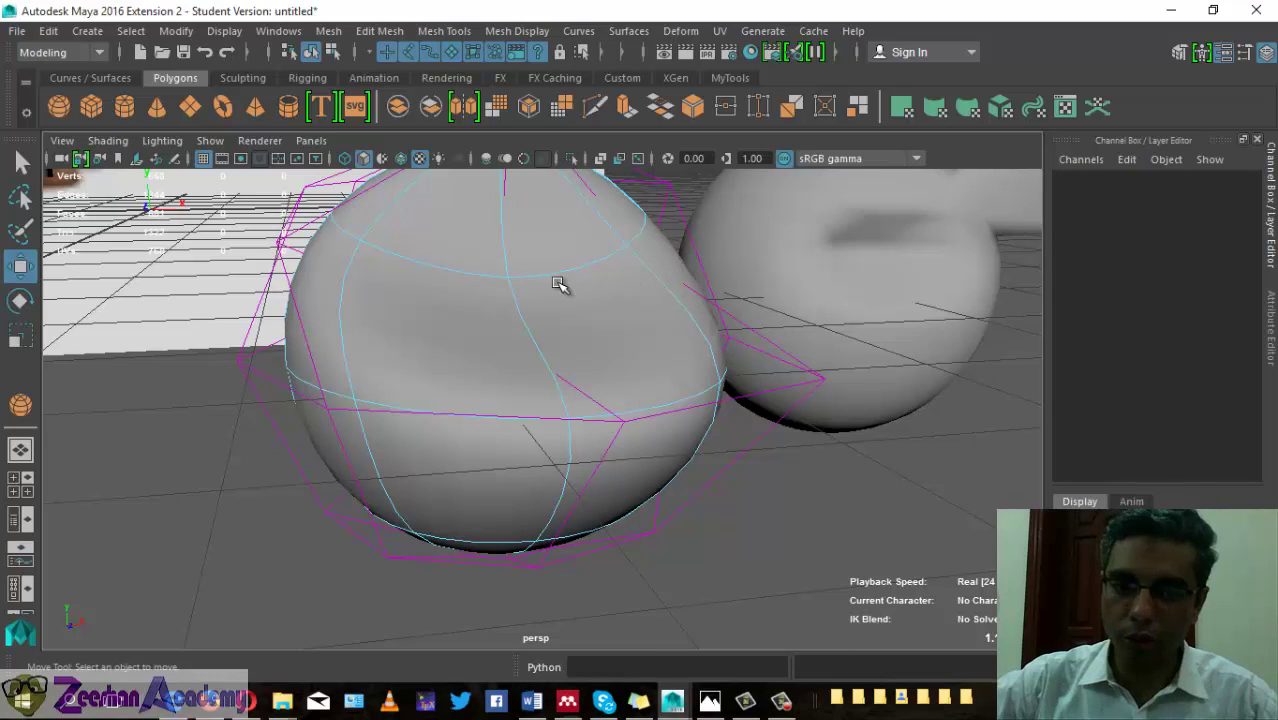
- Move a horizontal hull row of the NURBS sphere to stretch and bend it into a hook
{"action": "mouse_move", "coordinate": [558, 284]}
{"action": "left_mouse_down", "text": "alt"}
{"action": "mouse_move", "coordinate": [576, 357]}
{"action": "mouse_move", "coordinate": [391, 374]}
{"action": "left_mouse_up", "text": "alt"}
{"action": "right_click_drag", "start_coordinate": [403, 217], "coordinate": [490, 218]}
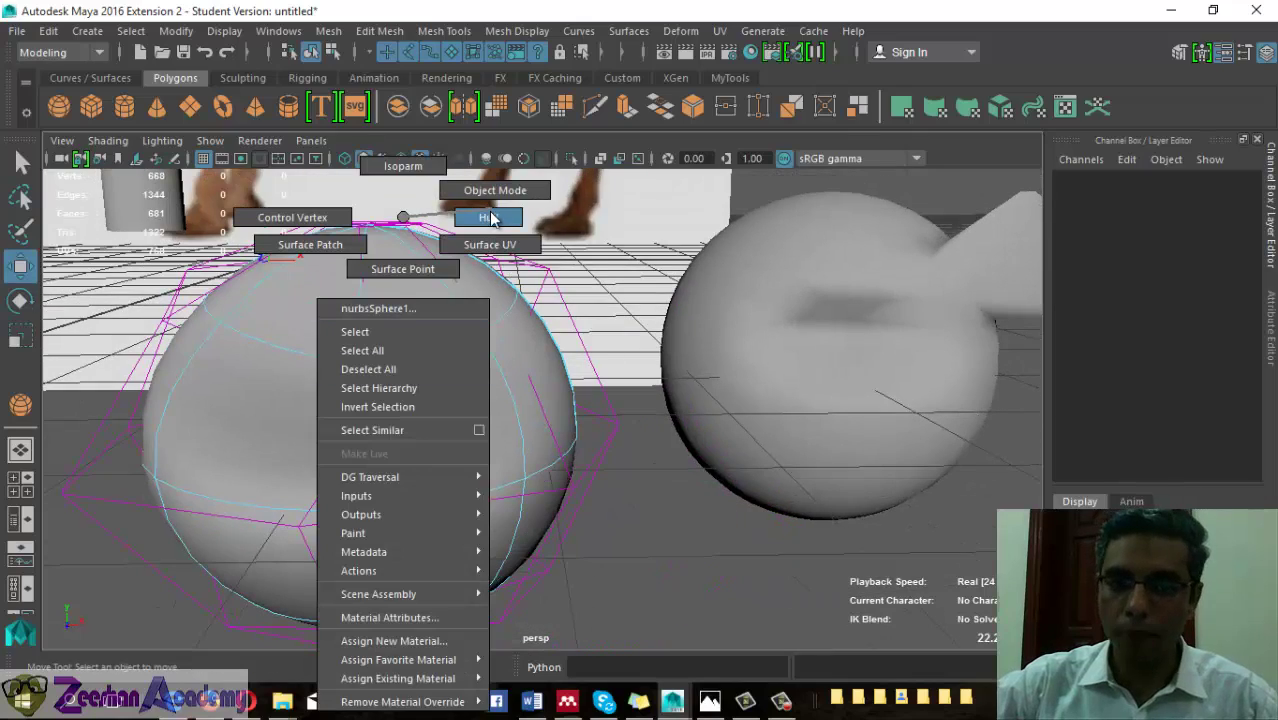
{"action": "mouse_move", "coordinate": [490, 218]}
{"action": "left_mouse_down", "text": "alt"}
{"action": "mouse_move", "coordinate": [636, 484]}
{"action": "mouse_move", "coordinate": [712, 515]}
{"action": "left_mouse_up", "text": "alt"}
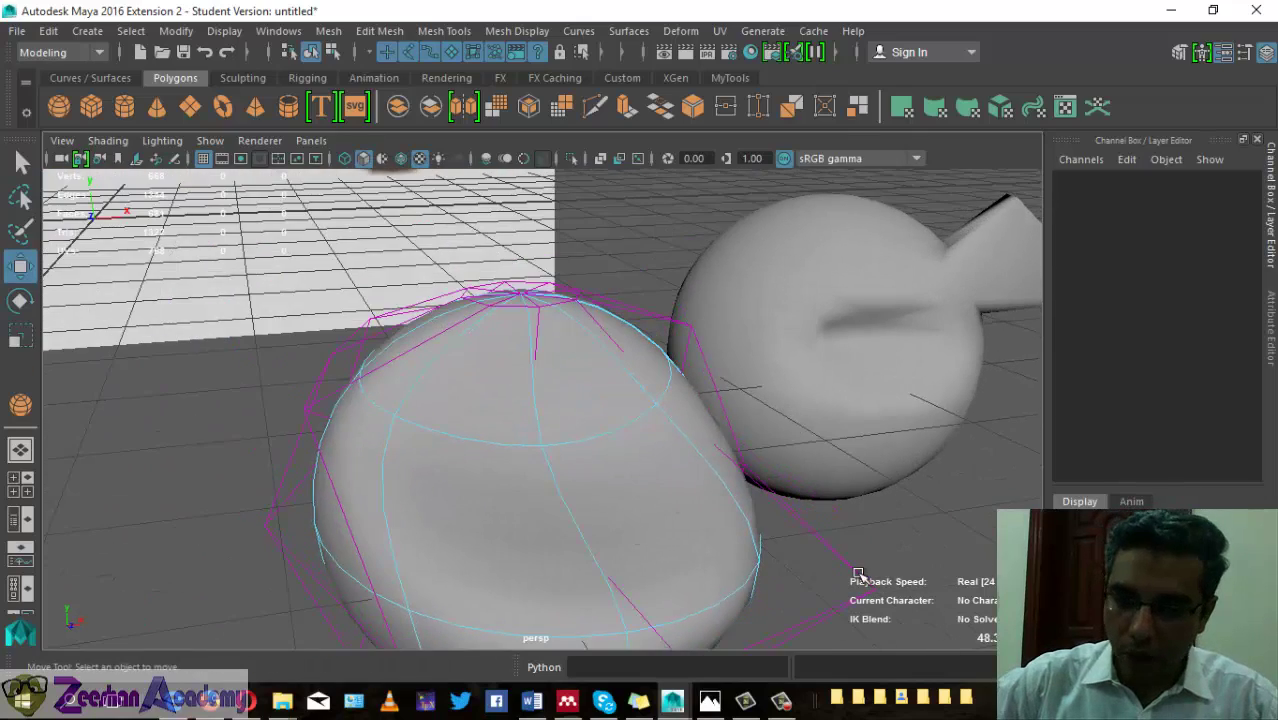
{"action": "mouse_move", "coordinate": [843, 544]}
{"action": "left_mouse_down", "text": "alt"}
{"action": "mouse_move", "coordinate": [784, 466]}
{"action": "mouse_move", "coordinate": [793, 417]}
{"action": "left_mouse_up", "text": "alt"}
{"action": "left_click", "coordinate": [790, 421]}
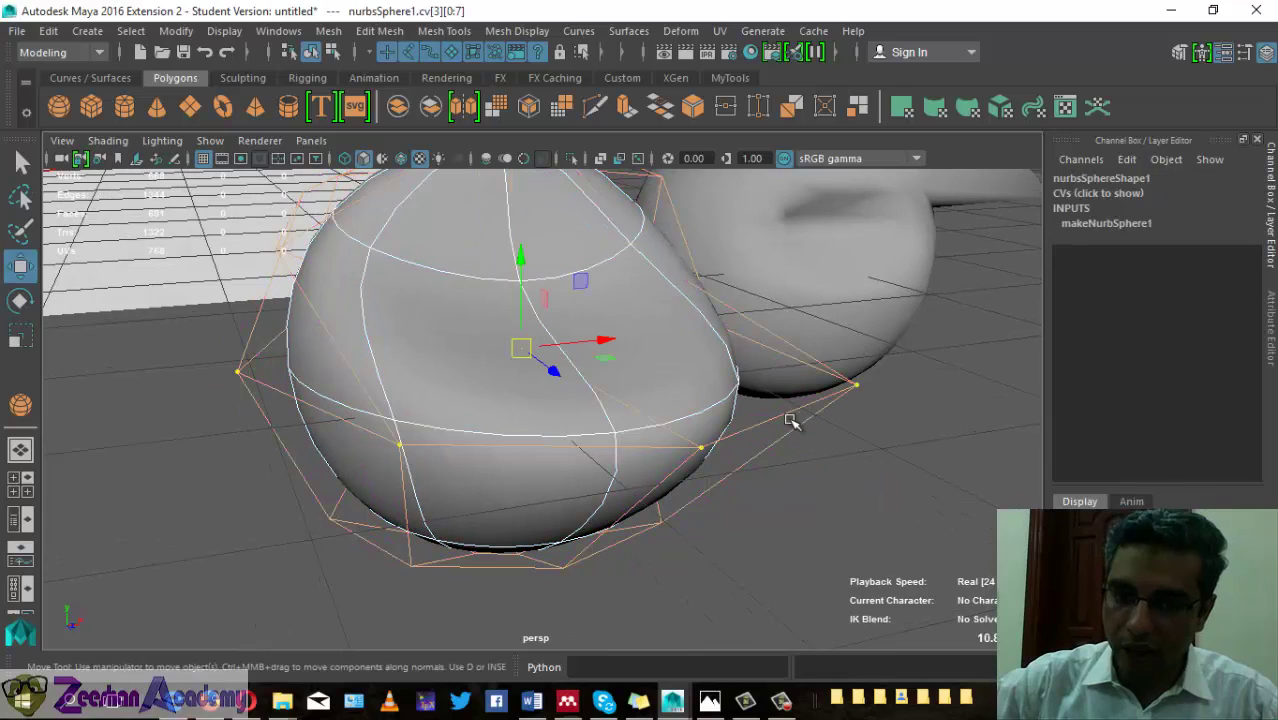
{"action": "mouse_move", "coordinate": [350, 370]}
{"action": "left_mouse_down", "text": "alt"}
{"action": "mouse_move", "coordinate": [556, 422]}
{"action": "mouse_move", "coordinate": [857, 447]}
{"action": "mouse_move", "coordinate": [300, 379]}
{"action": "mouse_move", "coordinate": [722, 371]}
{"action": "mouse_move", "coordinate": [391, 373]}
{"action": "mouse_move", "coordinate": [516, 399]}
{"action": "mouse_move", "coordinate": [400, 350]}
{"action": "mouse_move", "coordinate": [94, 385]}
{"action": "mouse_move", "coordinate": [965, 302]}
{"action": "mouse_move", "coordinate": [677, 433]}
{"action": "left_mouse_up", "text": "alt"}
{"action": "key", "text": "r"}
{"action": "key", "text": "w"}
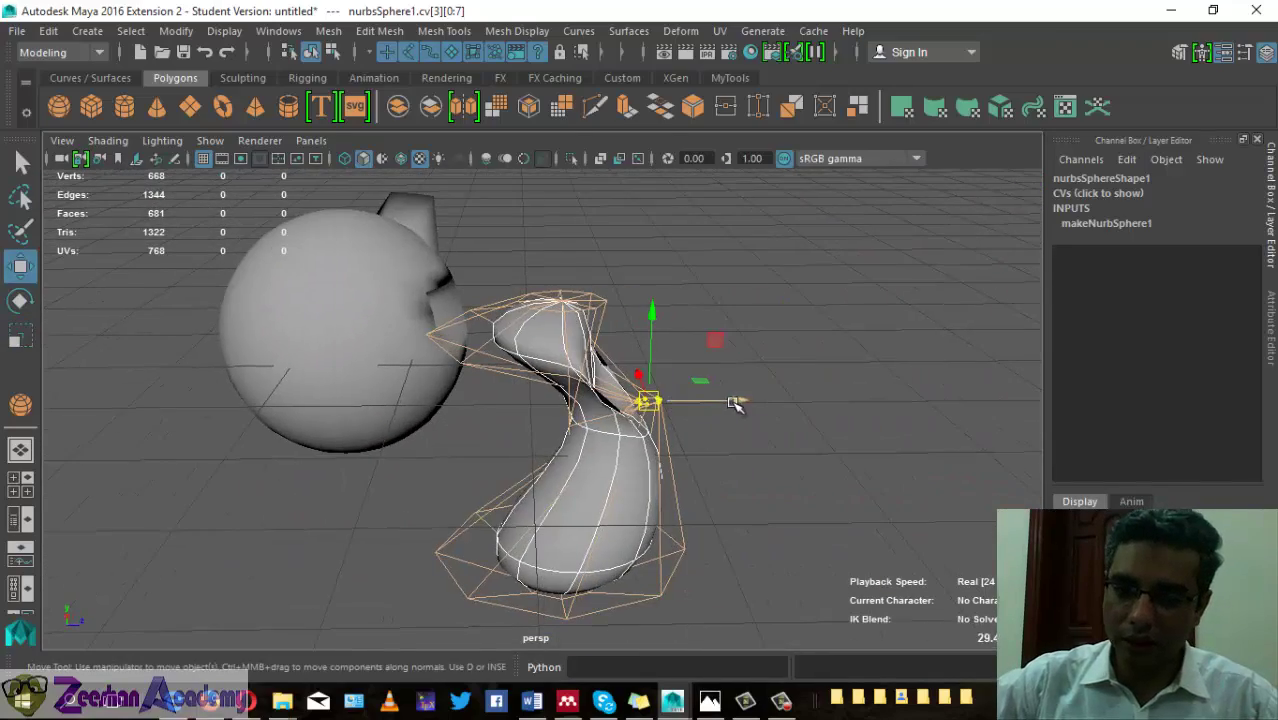
{"action": "mouse_move", "coordinate": [735, 404]}
{"action": "left_mouse_down"}
{"action": "mouse_move", "coordinate": [453, 463]}
{"action": "mouse_move", "coordinate": [174, 459]}
{"action": "mouse_move", "coordinate": [571, 448]}
{"action": "mouse_move", "coordinate": [498, 365]}
{"action": "left_mouse_up"}
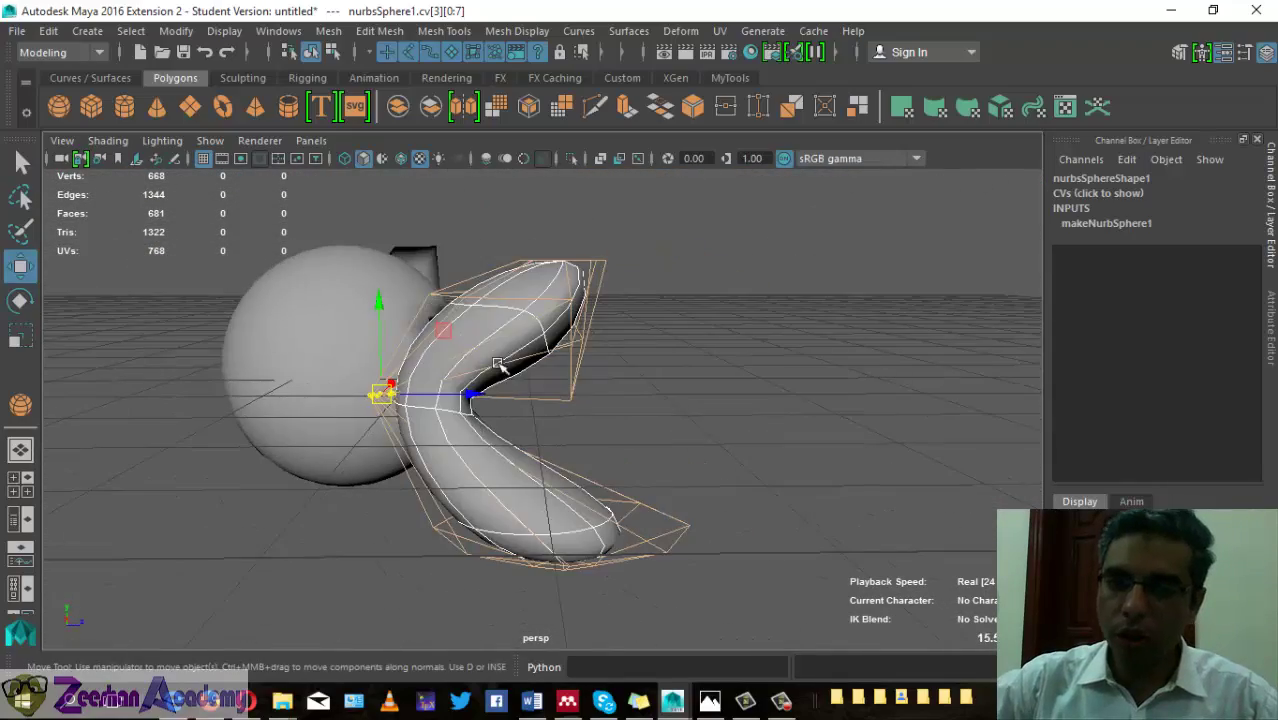
{"action": "right_click_drag", "start_coordinate": [498, 365], "coordinate": [616, 192]}
- Reselect the bent NURBS shape and switch it to control vertex editing
{"action": "left_click_drag", "start_coordinate": [778, 478], "coordinate": [826, 483], "text": "alt"}
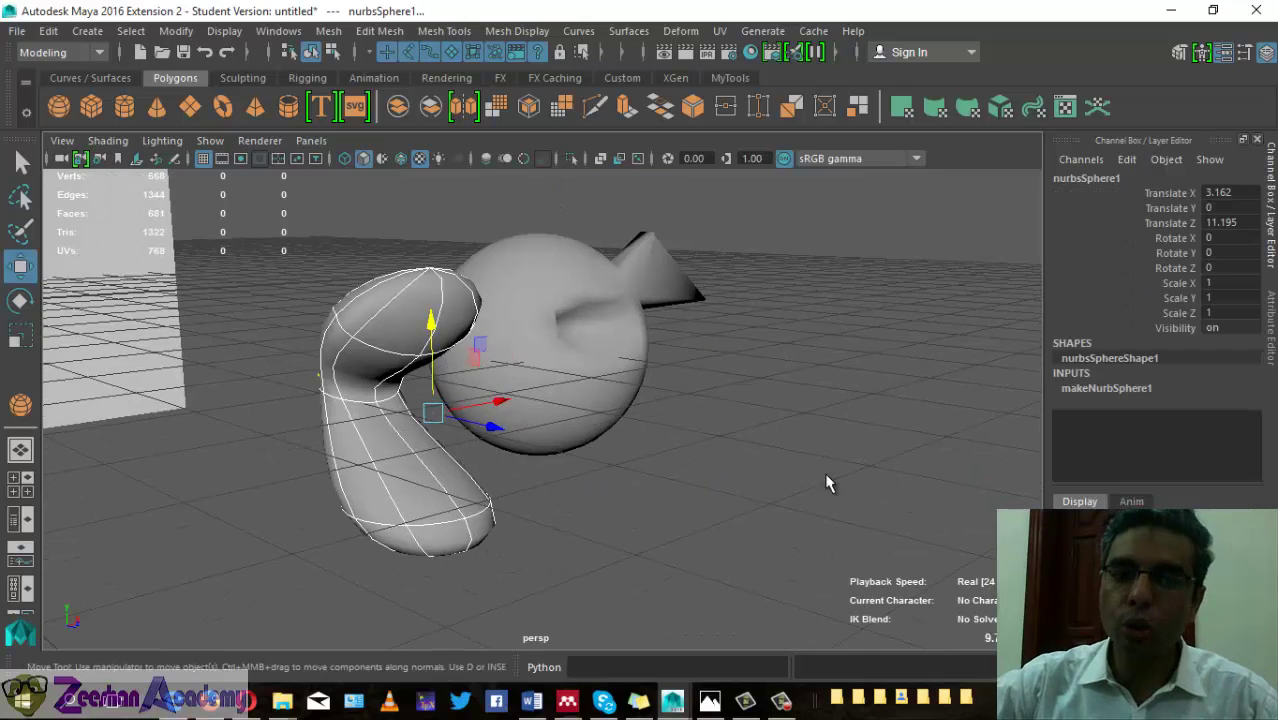
{"action": "left_click", "coordinate": [826, 483]}
{"action": "key", "text": "q"}
{"action": "left_click", "coordinate": [368, 448]}
{"action": "right_click_drag", "start_coordinate": [365, 240], "coordinate": [265, 220]}
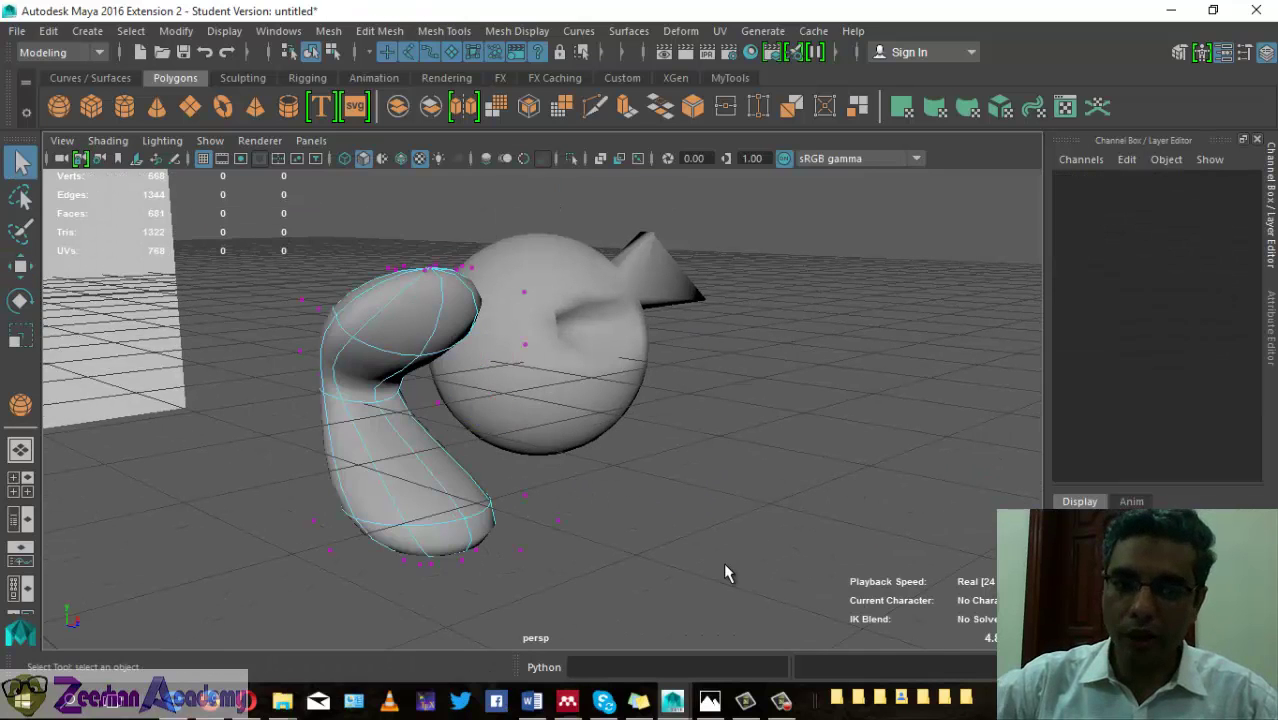
{"action": "left_click_drag", "start_coordinate": [559, 428], "coordinate": [539, 372], "text": "alt"}
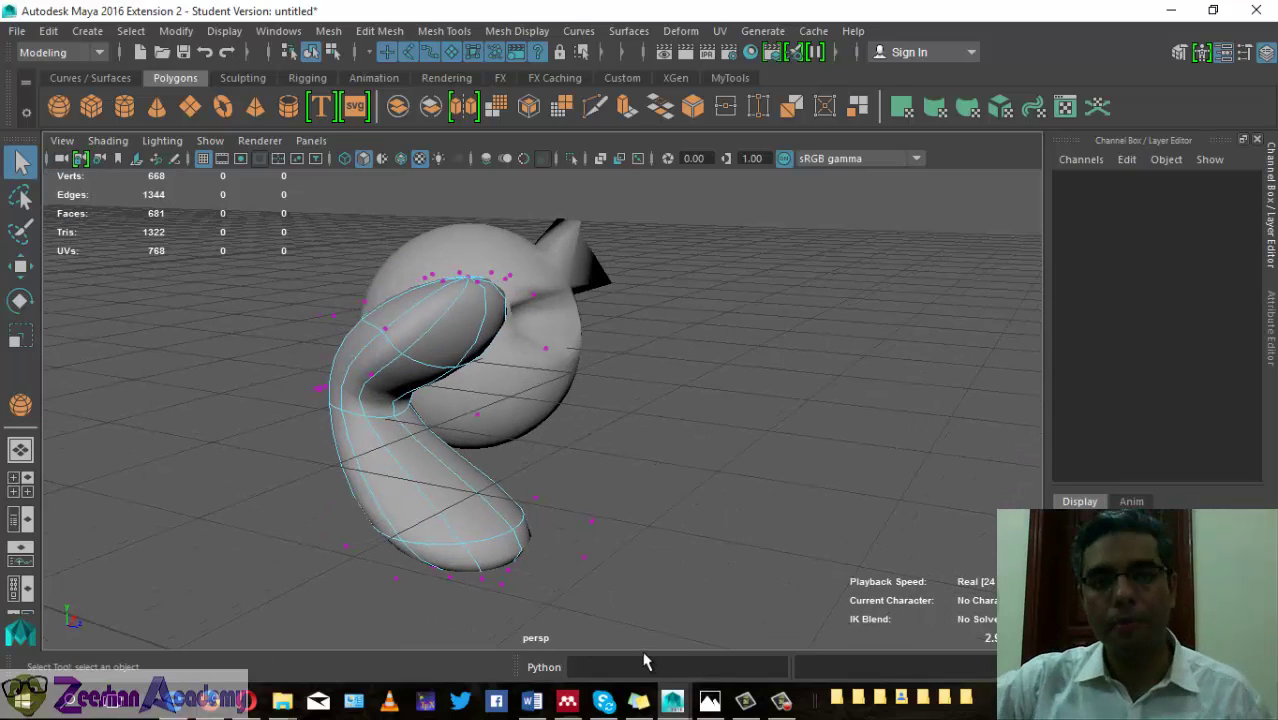
- Select control points at the bend of the NURBS shape and push them outward
{"action": "left_click_drag", "start_coordinate": [330, 422], "coordinate": [305, 403], "text": "alt"}
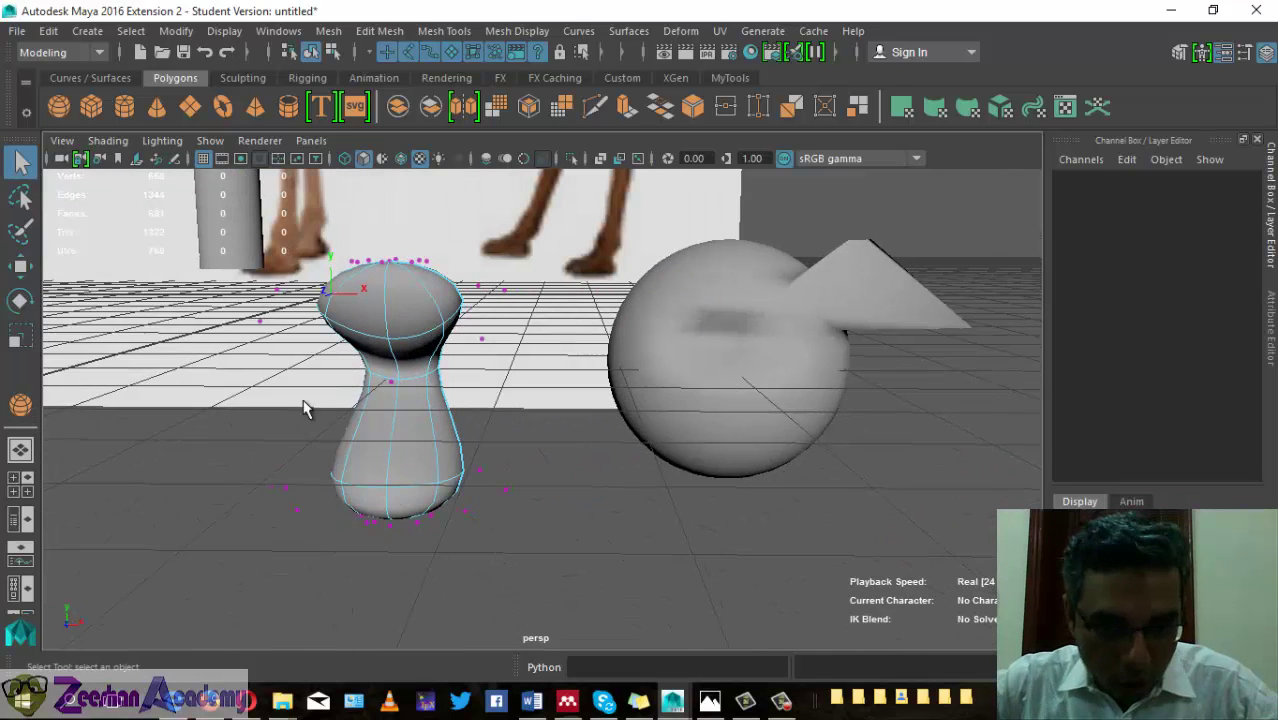
{"action": "left_click", "coordinate": [392, 381]}
{"action": "mouse_move", "coordinate": [430, 414]}
{"action": "left_mouse_down", "text": "alt"}
{"action": "mouse_move", "coordinate": [633, 421]}
{"action": "mouse_move", "coordinate": [587, 336]}
{"action": "left_mouse_up", "text": "alt"}
{"action": "key", "text": "w"}
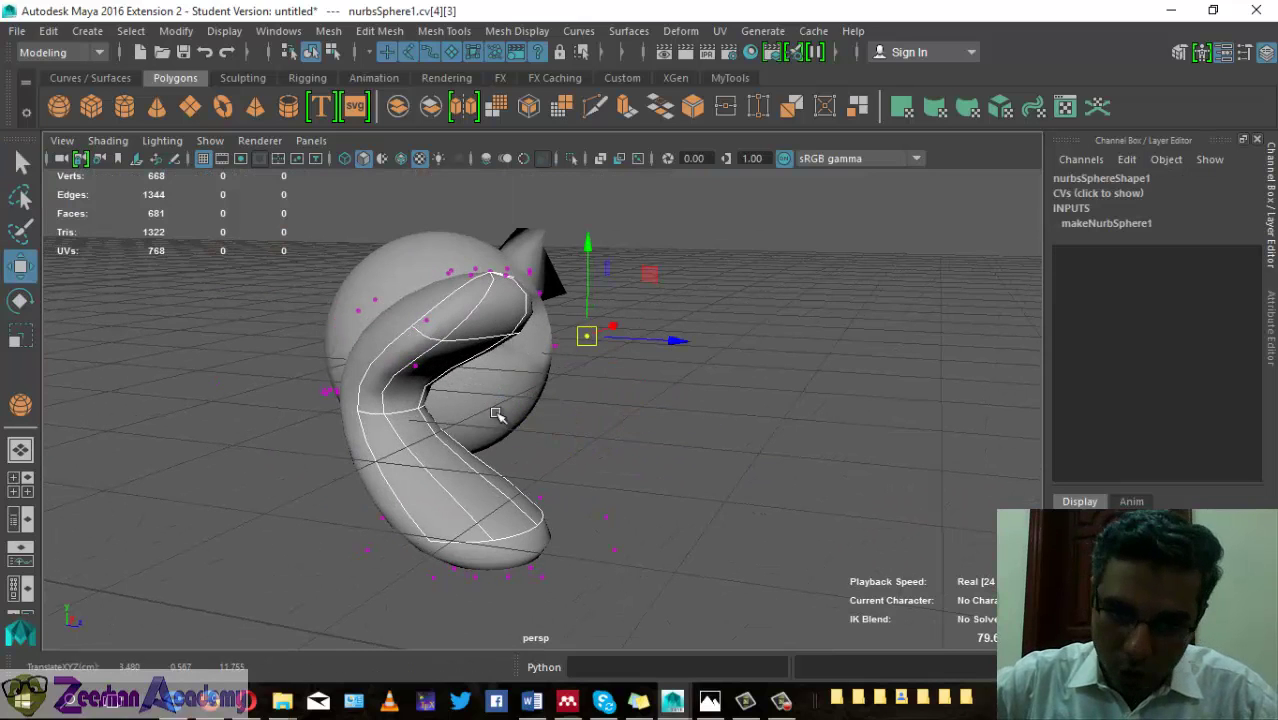
{"action": "left_click_drag", "start_coordinate": [497, 415], "coordinate": [590, 428], "text": "alt"}
{"action": "scroll", "coordinate": [460, 435], "scroll_direction": "up", "scroll_amount": 2}
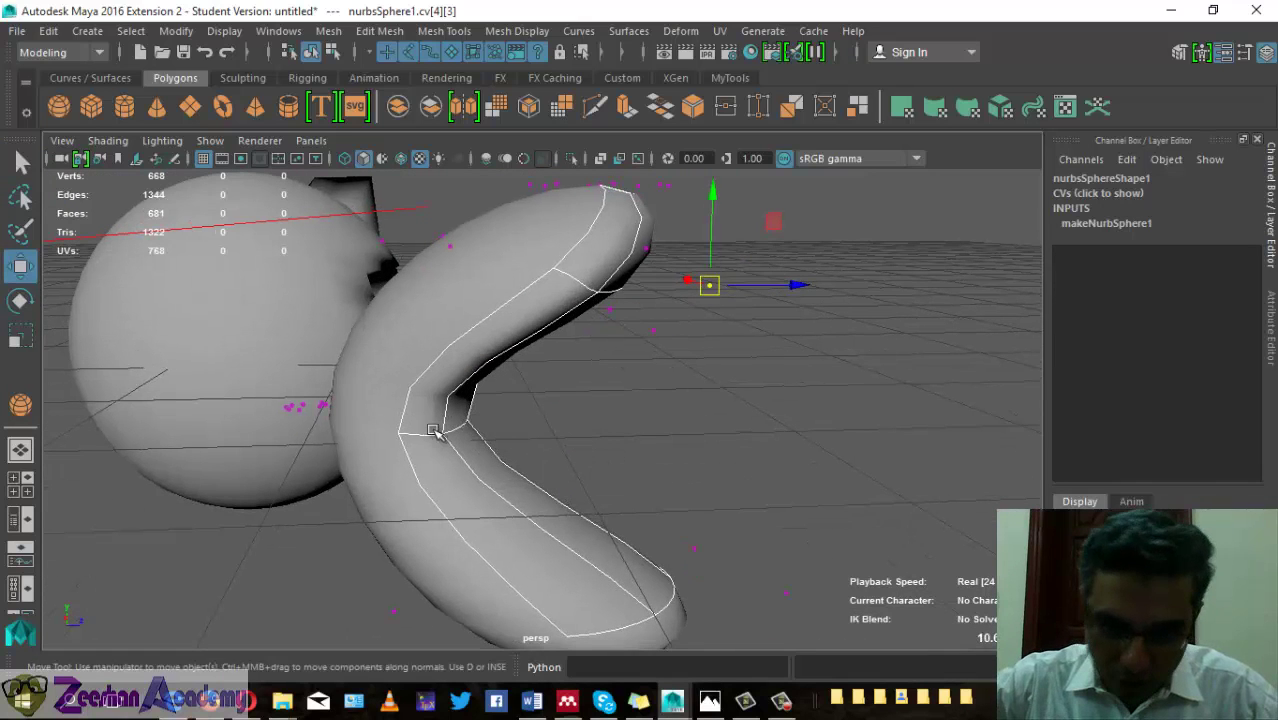
{"action": "mouse_move", "coordinate": [316, 397]}
{"action": "left_mouse_down"}
{"action": "mouse_move", "coordinate": [330, 415]}
{"action": "mouse_move", "coordinate": [551, 428]}
{"action": "mouse_move", "coordinate": [639, 499]}
{"action": "mouse_move", "coordinate": [440, 497]}
{"action": "mouse_move", "coordinate": [414, 374]}
{"action": "mouse_move", "coordinate": [476, 379]}
{"action": "mouse_move", "coordinate": [347, 459]}
{"action": "mouse_move", "coordinate": [499, 463]}
{"action": "left_mouse_up"}
{"action": "key", "text": "r"}
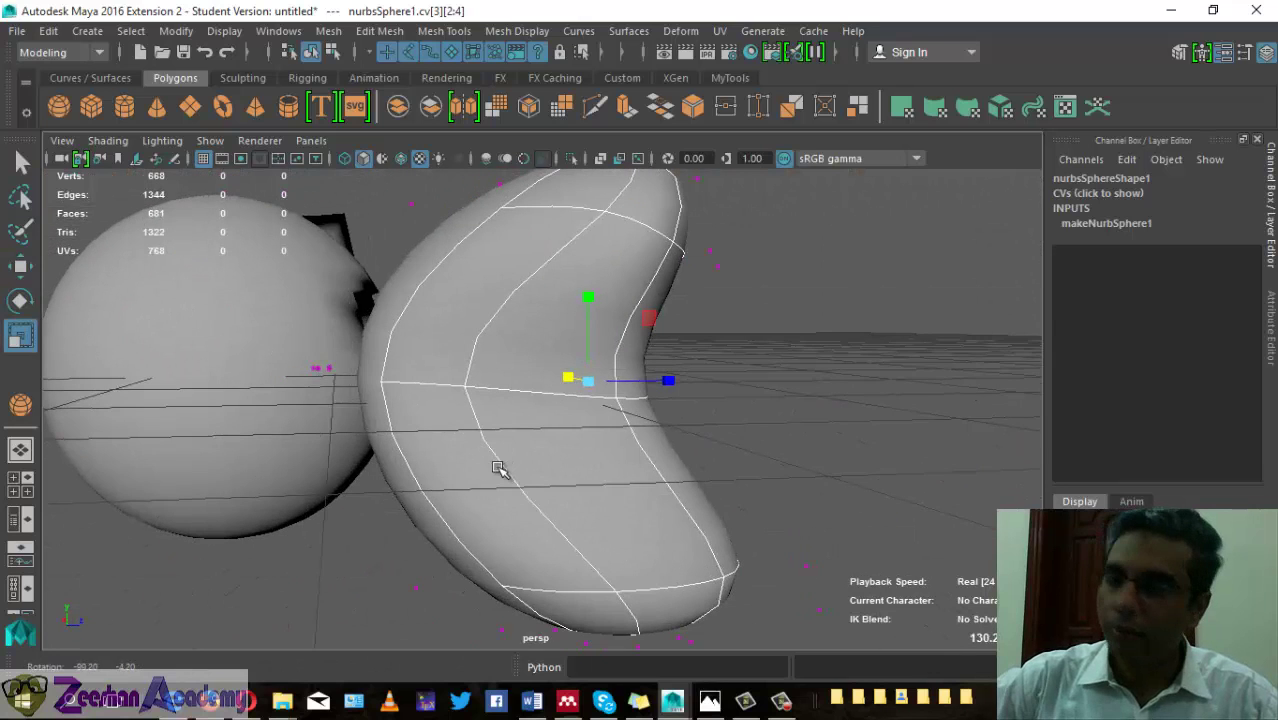
- Move two control points to straighten the bend into a symmetric hourglass
{"action": "mouse_move", "coordinate": [294, 347]}
{"action": "left_mouse_down"}
{"action": "mouse_move", "coordinate": [345, 390]}
{"action": "mouse_move", "coordinate": [157, 356]}
{"action": "mouse_move", "coordinate": [483, 390]}
{"action": "mouse_move", "coordinate": [711, 374]}
{"action": "mouse_move", "coordinate": [607, 389]}
{"action": "left_mouse_up"}
{"action": "key", "text": "w"}
{"action": "mouse_move", "coordinate": [608, 456]}
{"action": "left_mouse_down", "text": "alt"}
{"action": "mouse_move", "coordinate": [233, 459]}
{"action": "mouse_move", "coordinate": [422, 406]}
{"action": "mouse_move", "coordinate": [571, 463]}
{"action": "left_mouse_up", "text": "alt"}
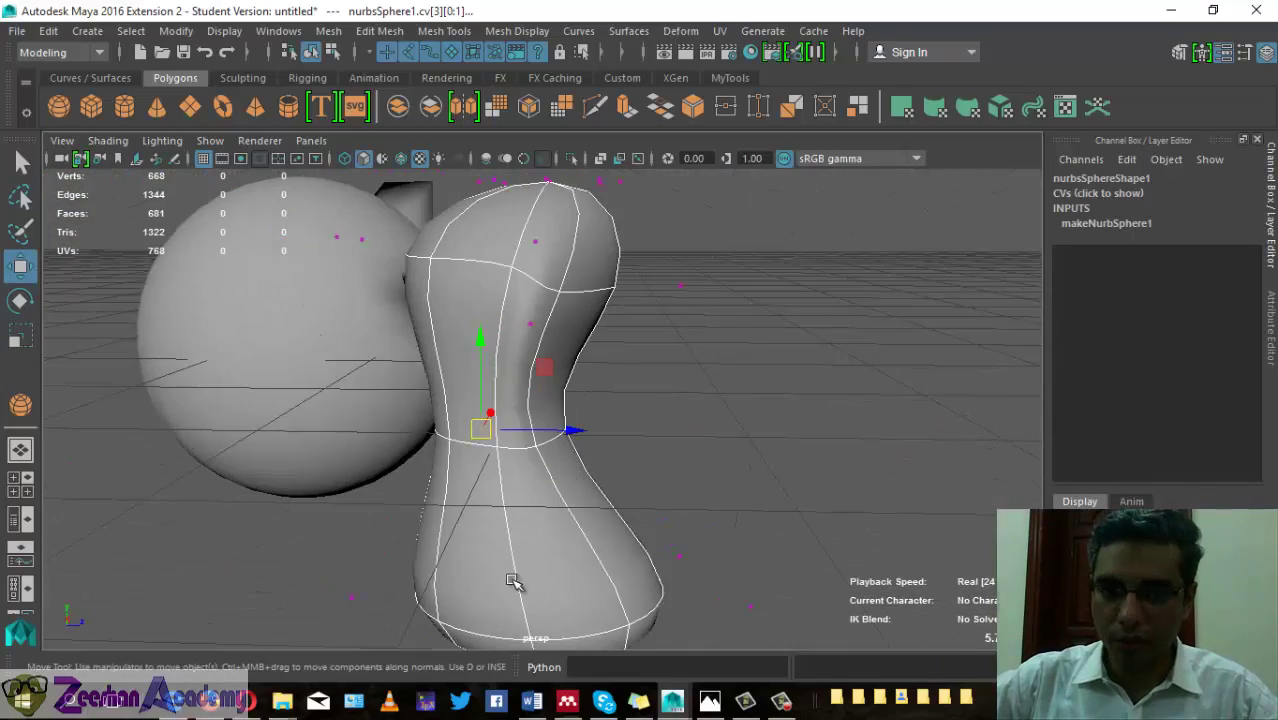
{"action": "left_click_drag", "start_coordinate": [715, 468], "coordinate": [414, 371], "text": "alt"}
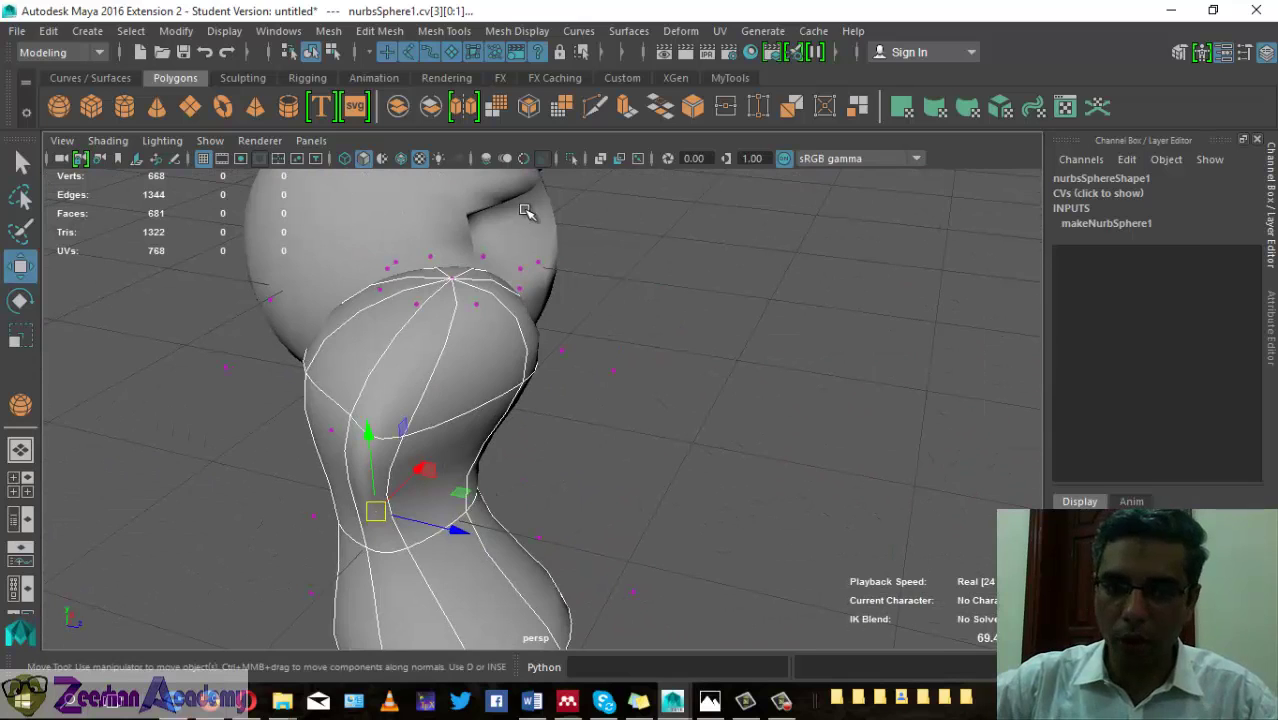
{"action": "left_click", "coordinate": [575, 244]}
{"action": "left_click_drag", "start_coordinate": [575, 244], "coordinate": [822, 362], "text": "alt"}
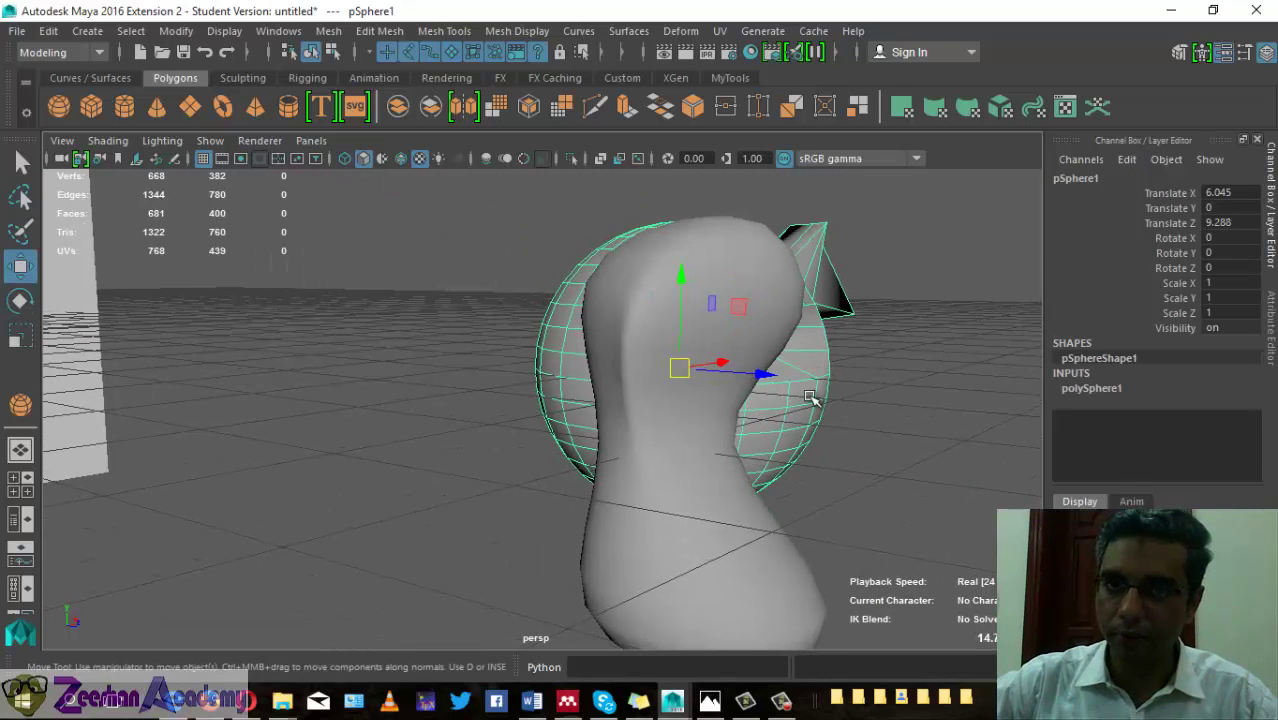
- Scale, move and rotate the shape's top hull ring to form a tilted head
{"action": "left_click", "coordinate": [754, 492]}
{"action": "right_click_drag", "start_coordinate": [678, 216], "coordinate": [690, 215]}
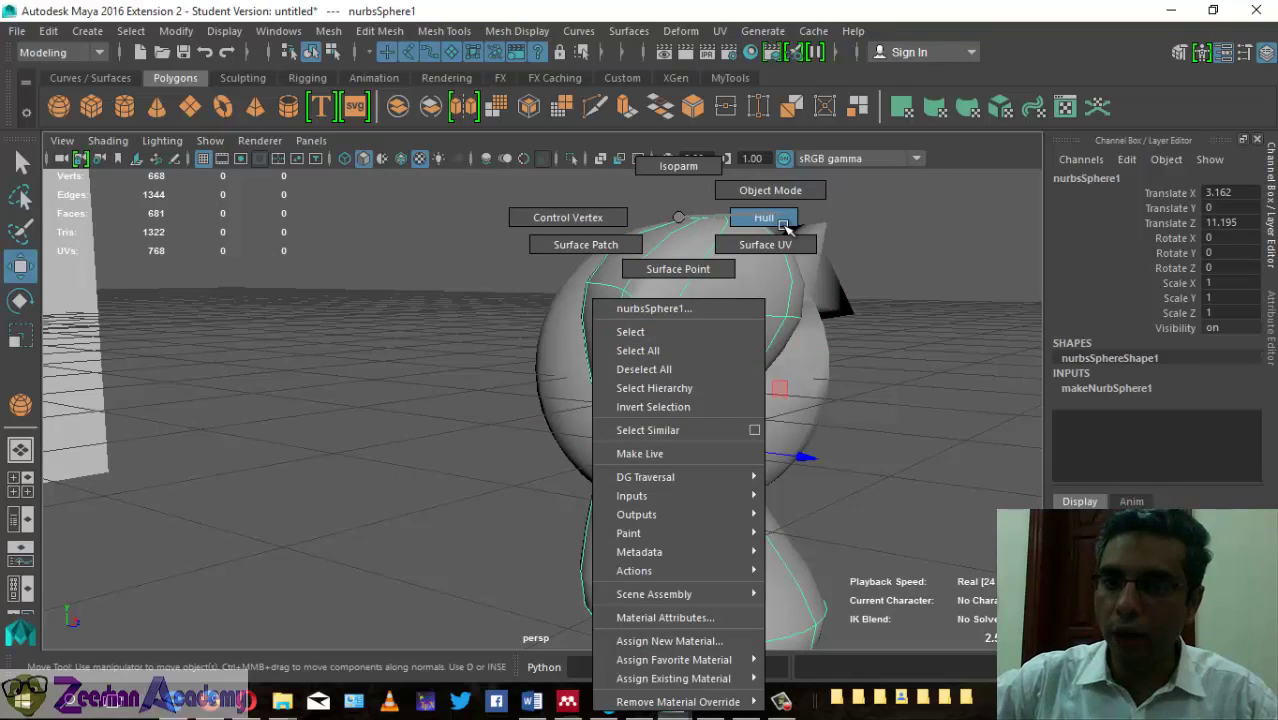
{"action": "right_click_drag", "start_coordinate": [784, 226], "coordinate": [784, 226]}
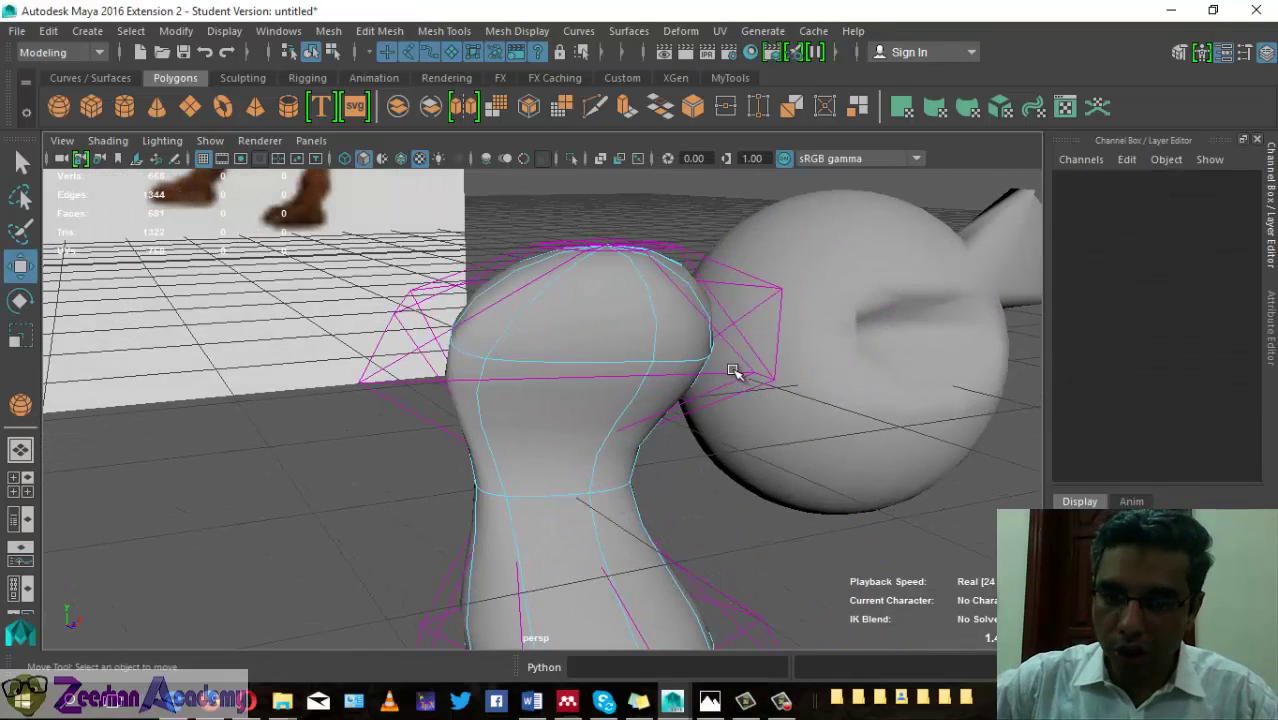
{"action": "left_click", "coordinate": [734, 372]}
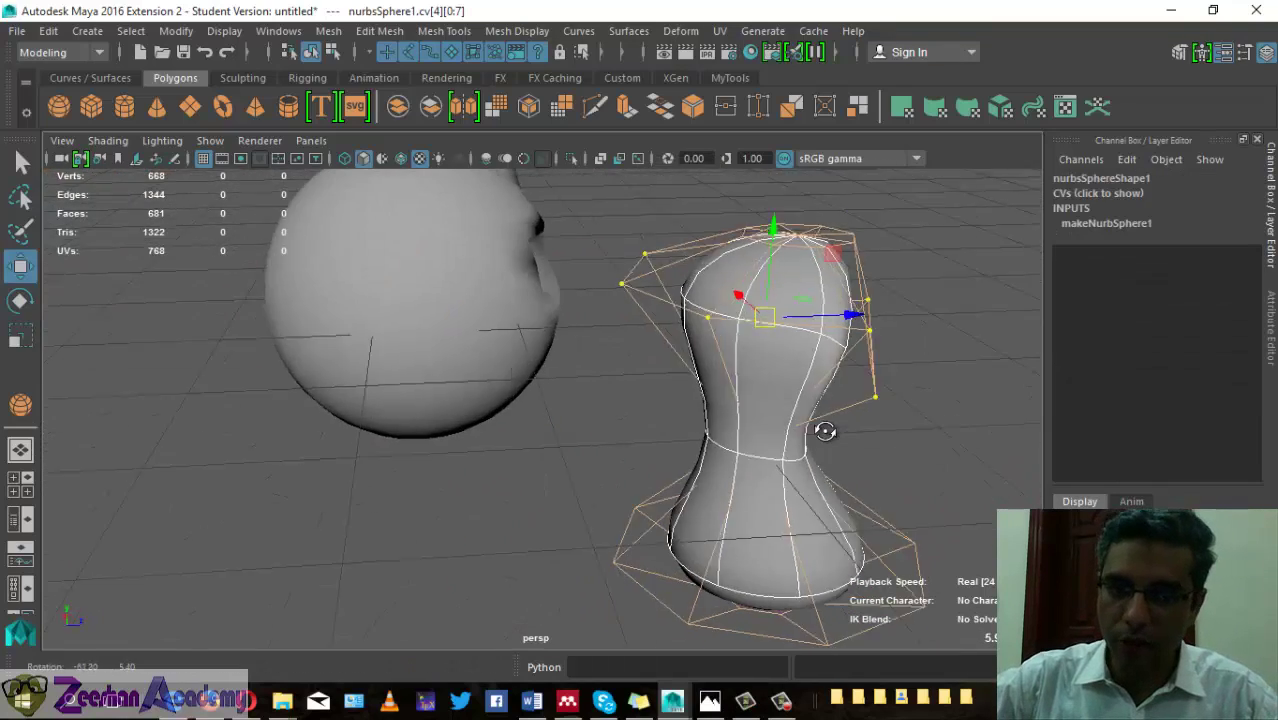
{"action": "left_click_drag", "start_coordinate": [822, 428], "coordinate": [747, 422], "text": "alt"}
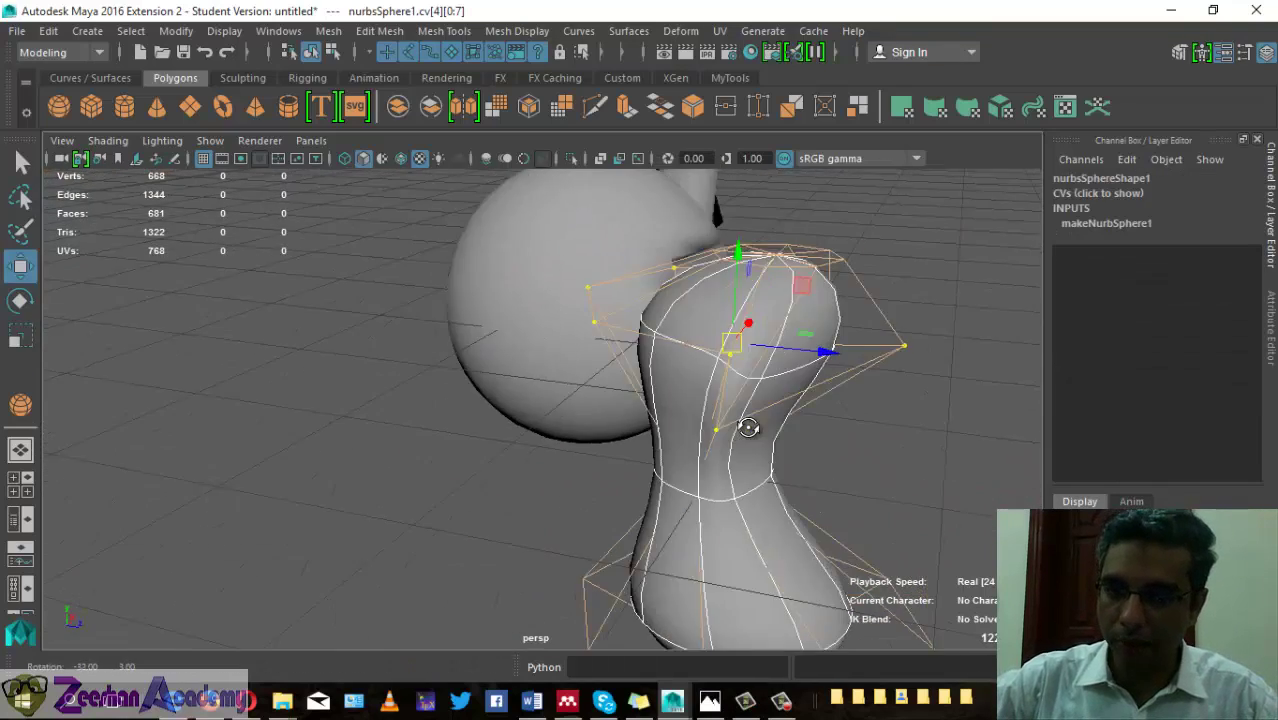
{"action": "key", "text": "r"}
{"action": "mouse_move", "coordinate": [728, 355]}
{"action": "left_mouse_down"}
{"action": "mouse_move", "coordinate": [914, 378]}
{"action": "mouse_move", "coordinate": [803, 369]}
{"action": "left_mouse_up"}
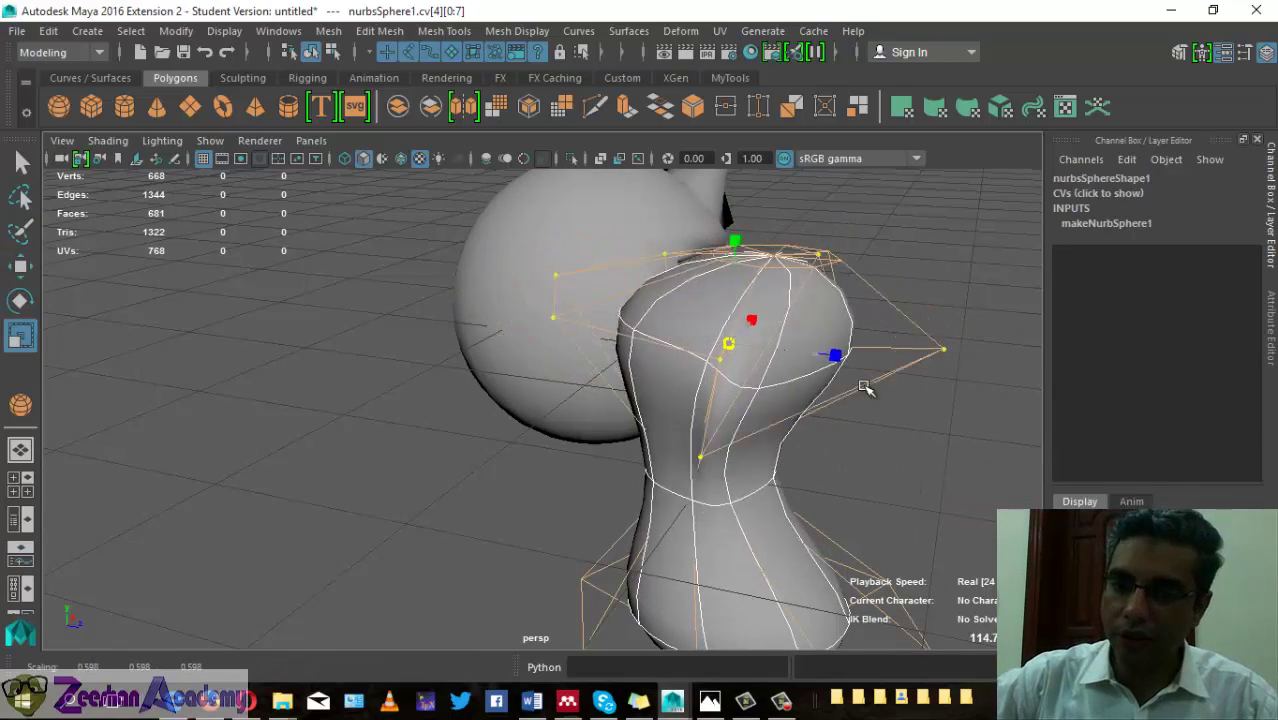
{"action": "left_click_drag", "start_coordinate": [745, 355], "coordinate": [765, 414]}
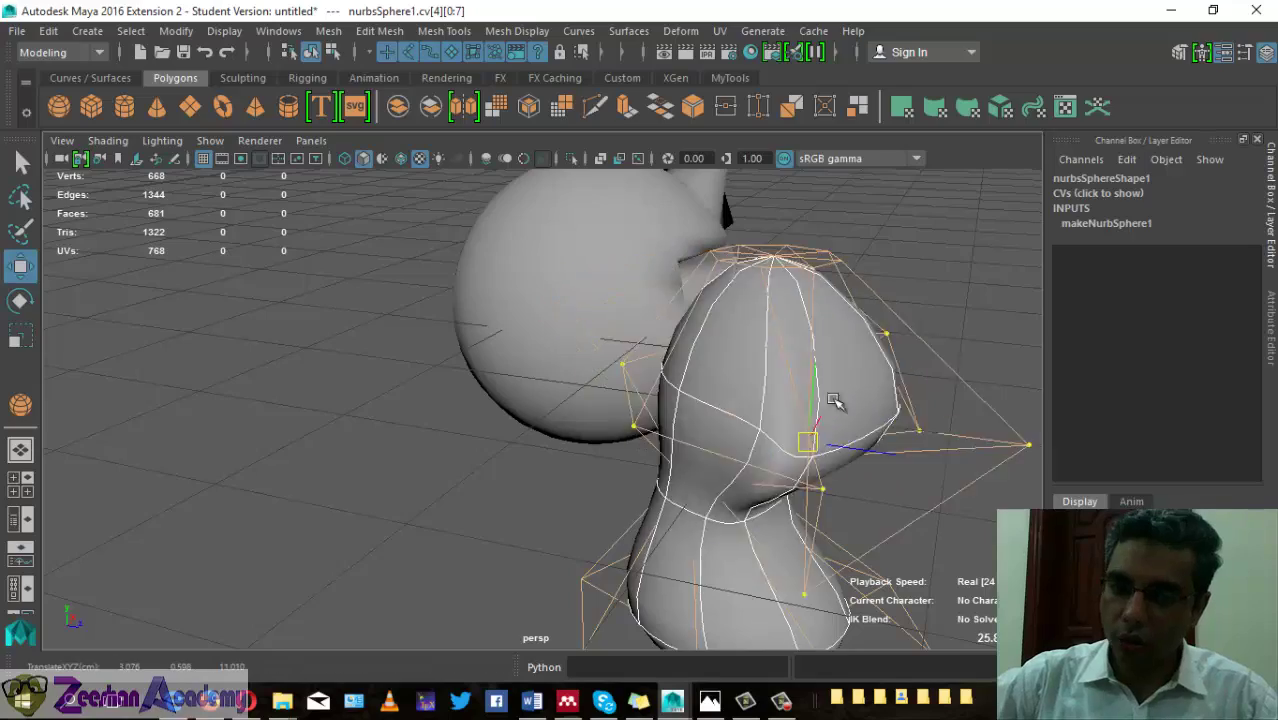
{"action": "key", "text": "e"}
{"action": "mouse_move", "coordinate": [808, 368]}
{"action": "left_mouse_down"}
{"action": "mouse_move", "coordinate": [833, 405]}
{"action": "mouse_move", "coordinate": [779, 371]}
{"action": "mouse_move", "coordinate": [662, 394]}
{"action": "mouse_move", "coordinate": [808, 360]}
{"action": "mouse_move", "coordinate": [1053, 429]}
{"action": "left_mouse_up"}
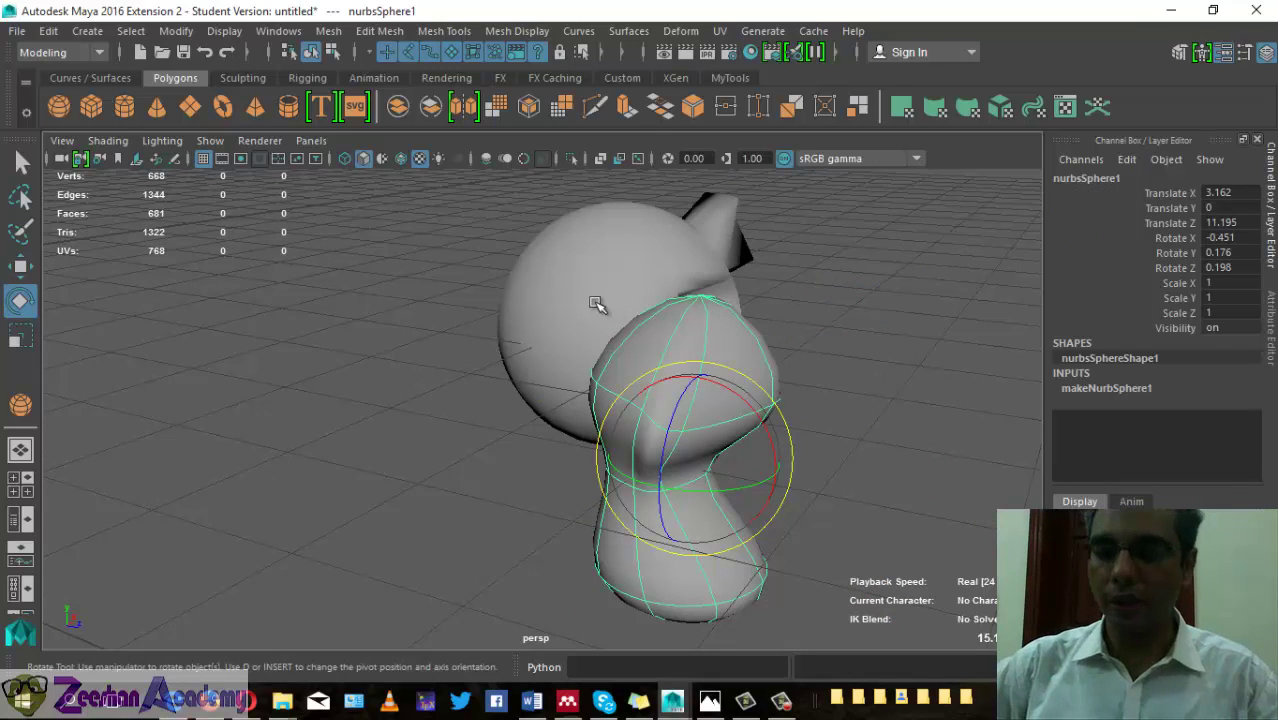
- Delete the sphere demo objects
{"action": "left_click", "coordinate": [596, 304], "text": "shift"}
{"action": "key", "text": "Delete"}
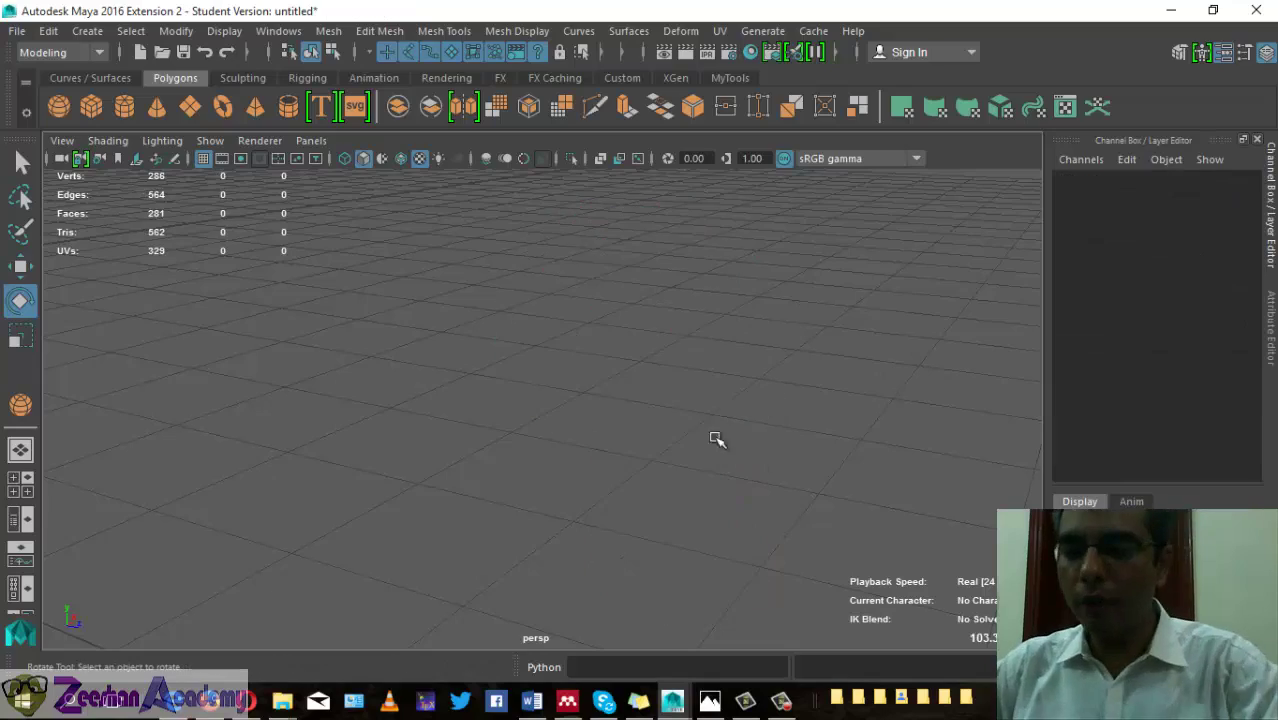
{"action": "mouse_move", "coordinate": [736, 420]}
{"action": "left_mouse_down", "text": "alt"}
{"action": "mouse_move", "coordinate": [537, 417]}
{"action": "mouse_move", "coordinate": [543, 450]}
{"action": "left_mouse_up", "text": "alt"}
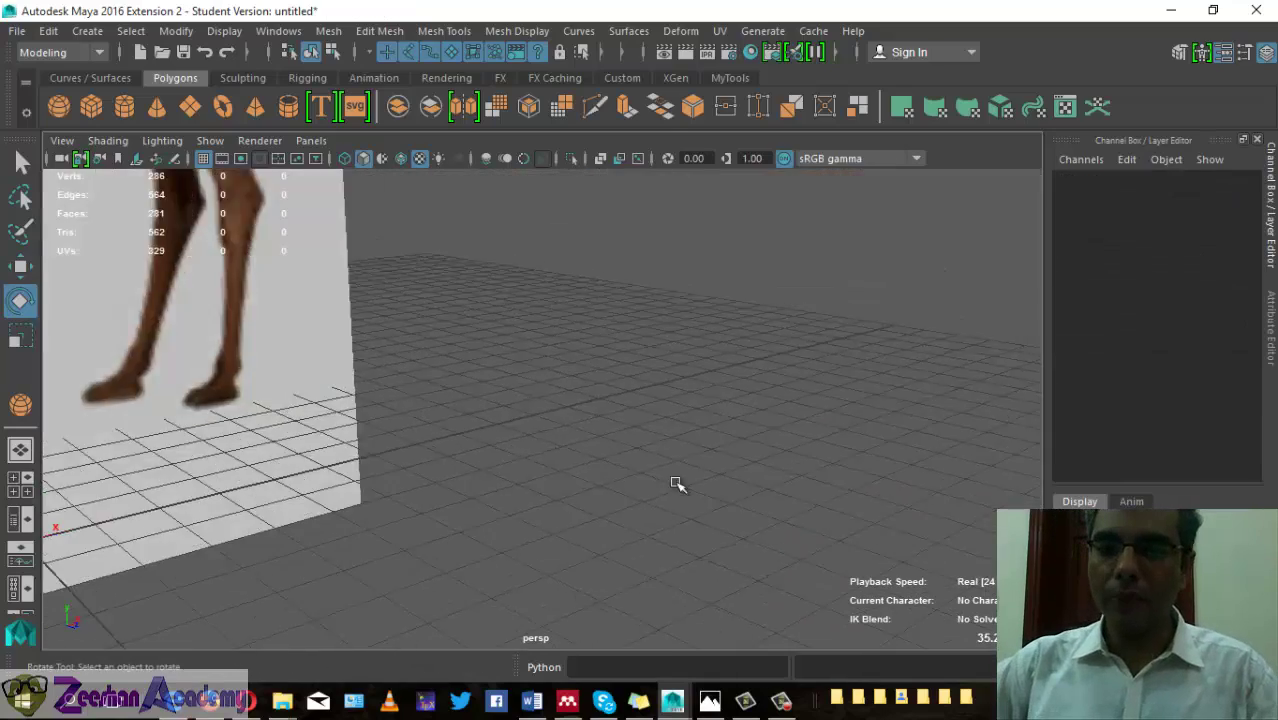
{"action": "key", "text": "space"}
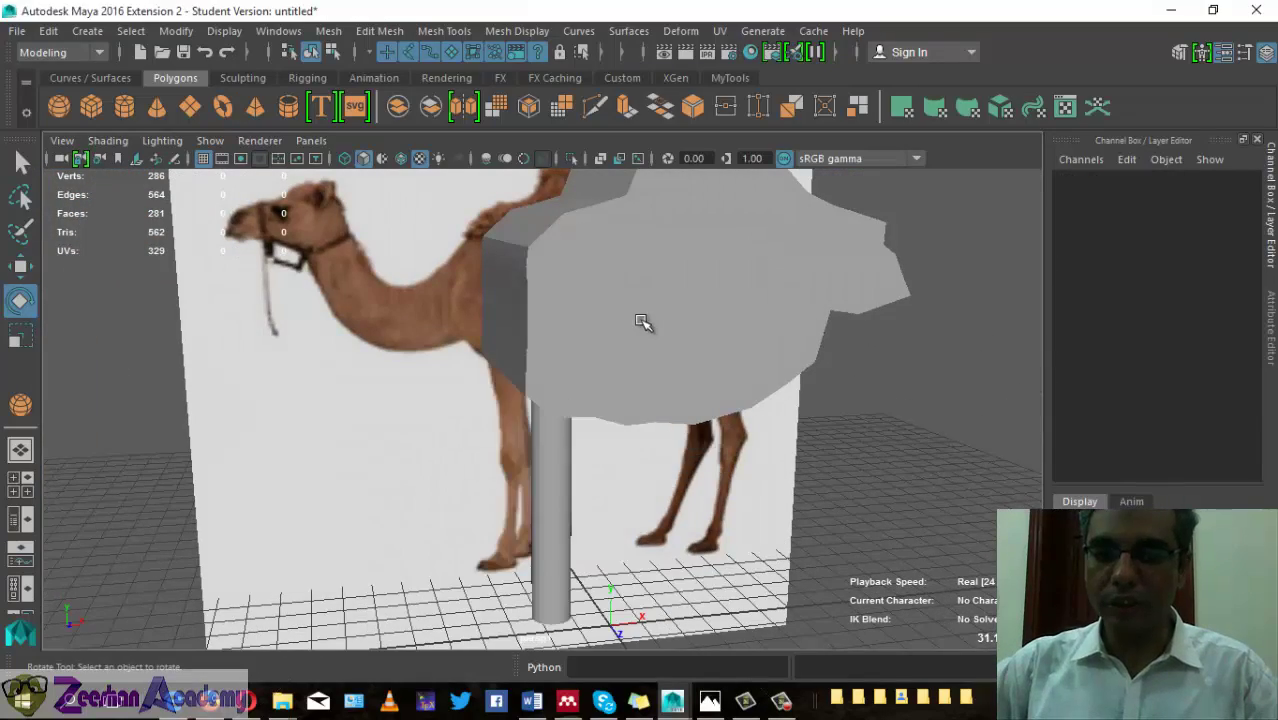
- In the front view, select the camel body and its cylinder leg, showing the feet
{"action": "left_click", "coordinate": [647, 320]}
{"action": "left_click_drag", "start_coordinate": [795, 445], "coordinate": [776, 462], "text": "alt"}
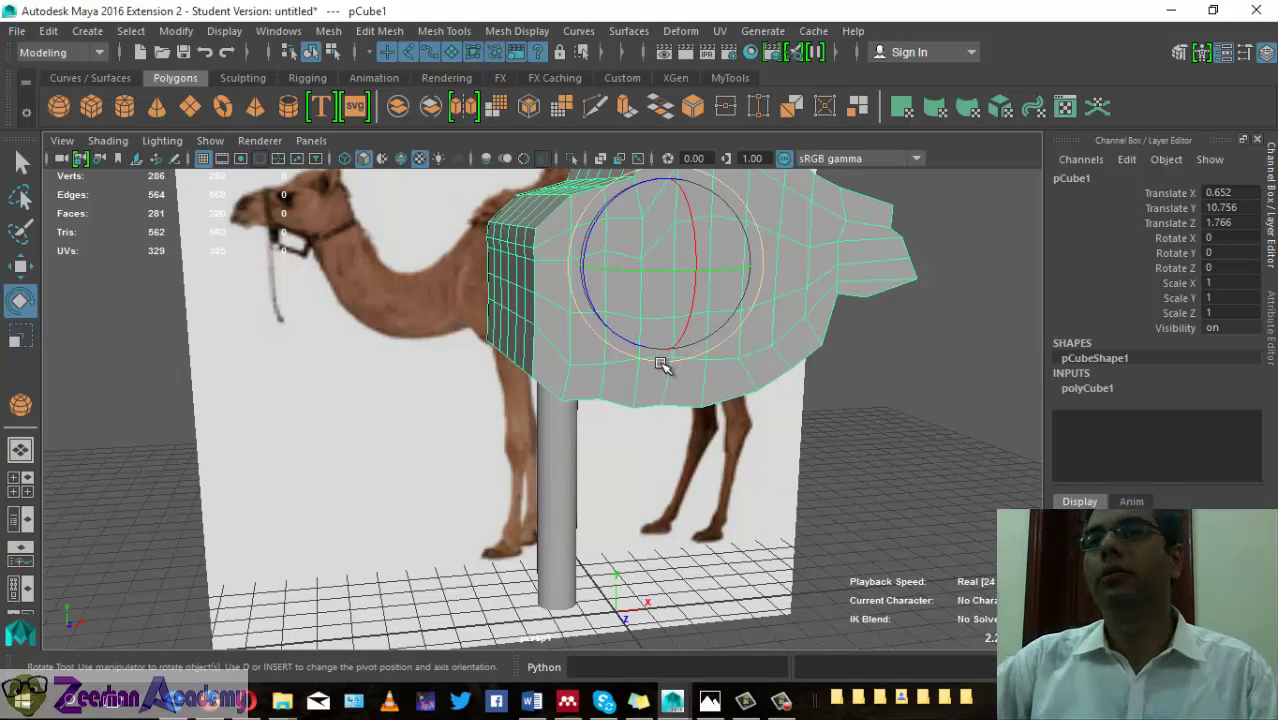
{"action": "key", "text": "space"}
{"action": "left_click_drag", "start_coordinate": [662, 400], "coordinate": [660, 420]}
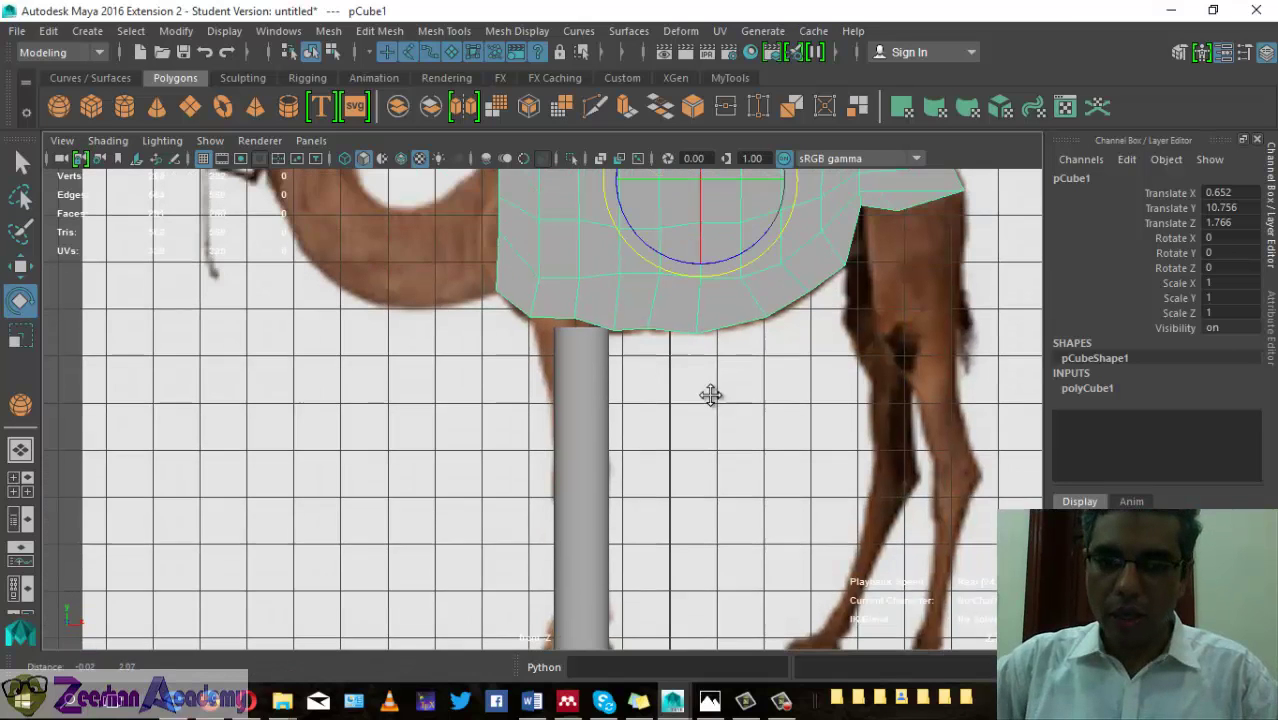
{"action": "left_click", "coordinate": [561, 427]}
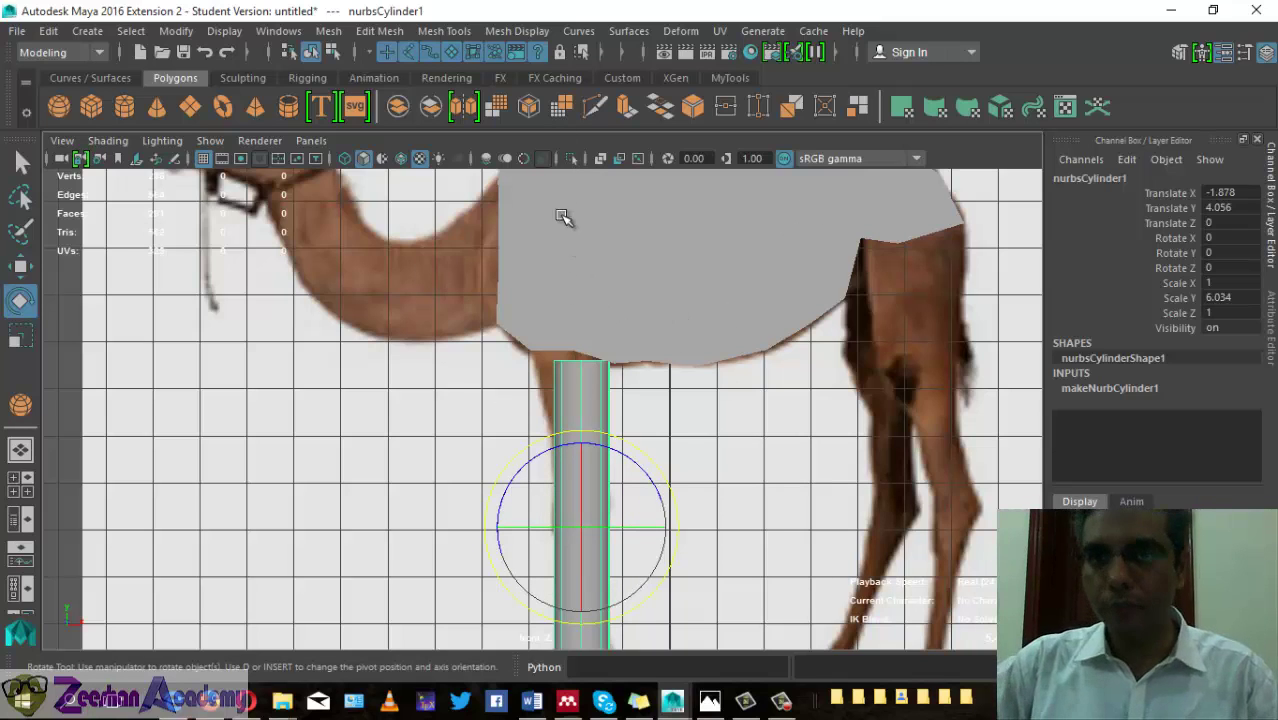
{"action": "left_click", "coordinate": [760, 297]}
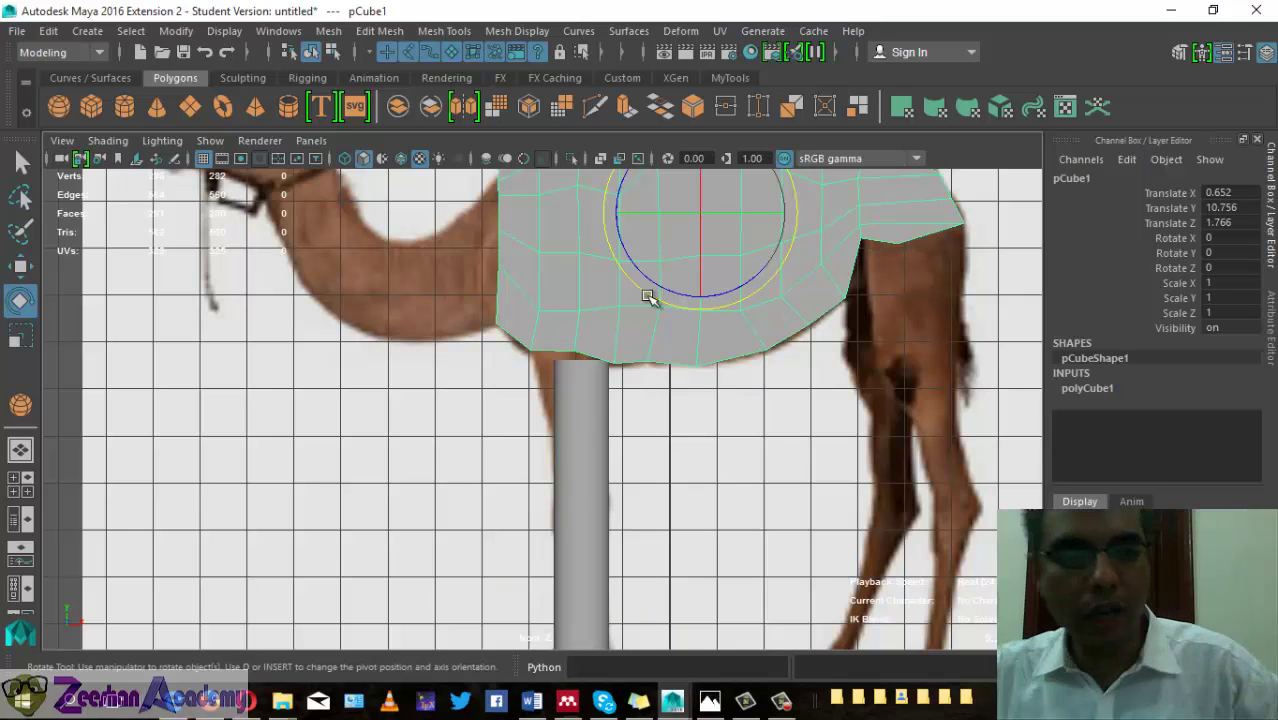
{"action": "left_click", "coordinate": [610, 434]}
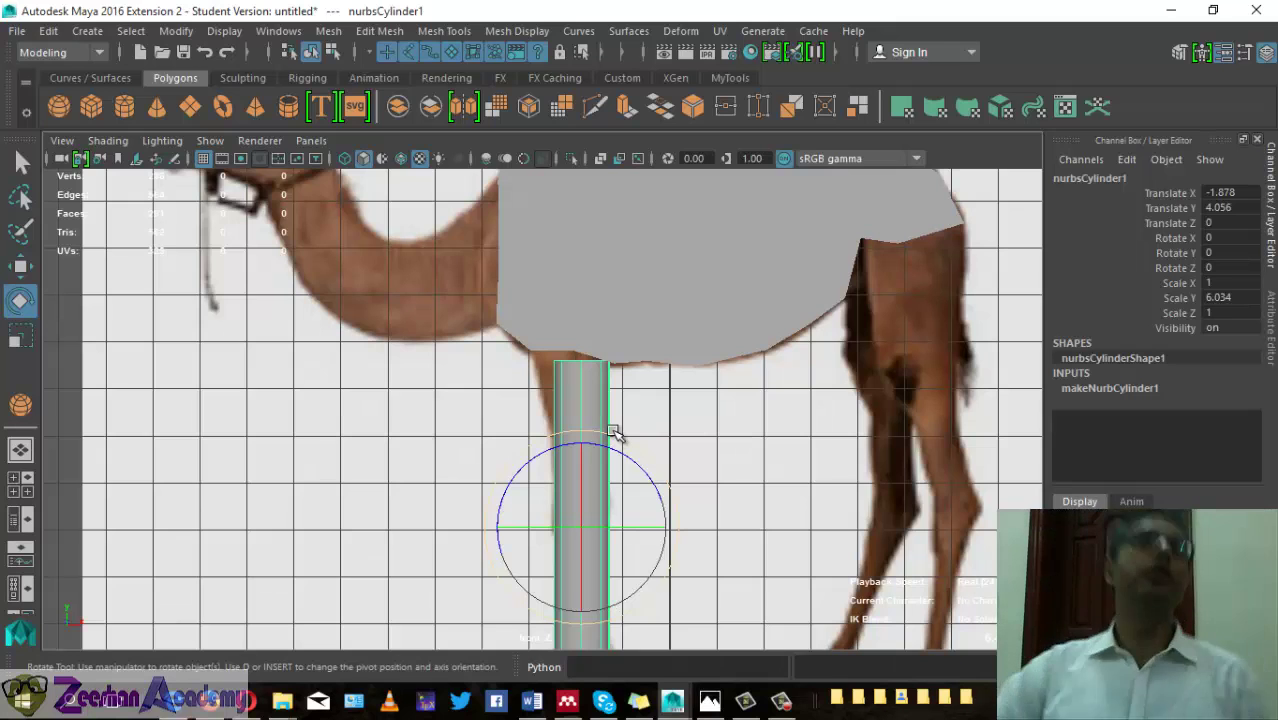
{"action": "middle_click_drag", "start_coordinate": [665, 402], "coordinate": [747, 373], "text": "alt"}
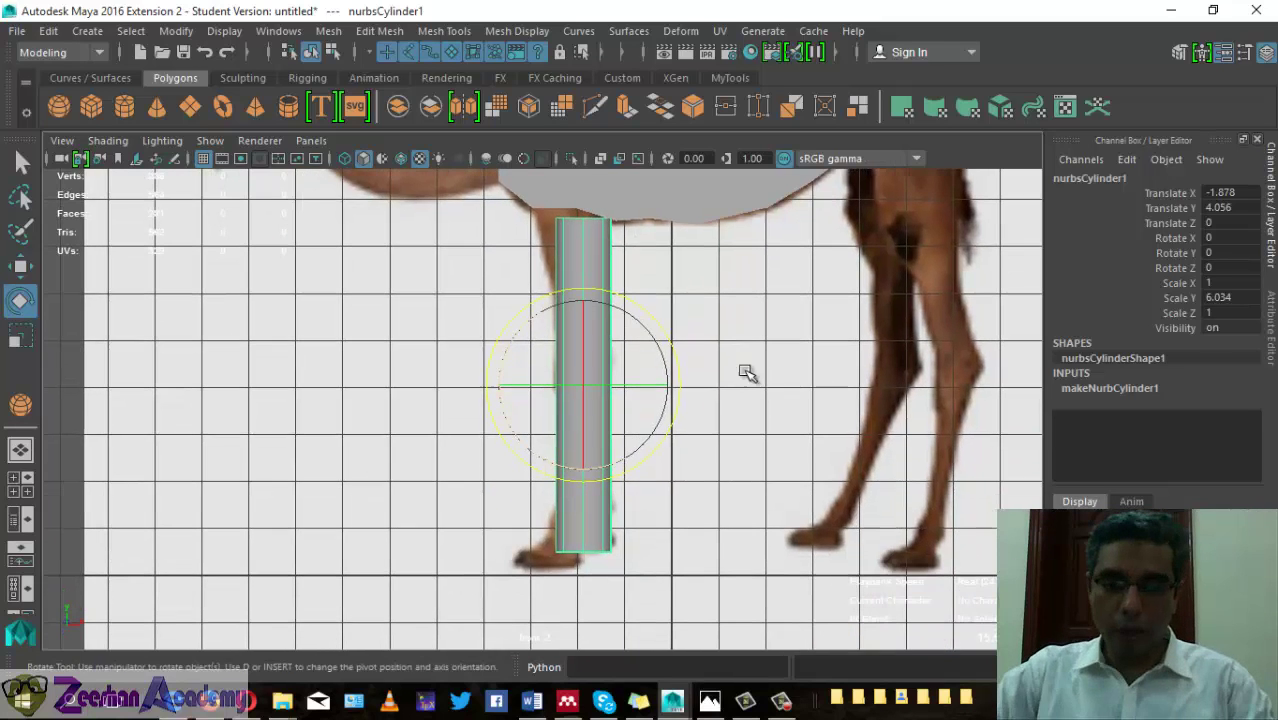
- Test the leg cylinder's Radius at 1.7, undo back to 0.59, and check Start/End Sweep
{"action": "left_click", "coordinate": [1130, 390]}
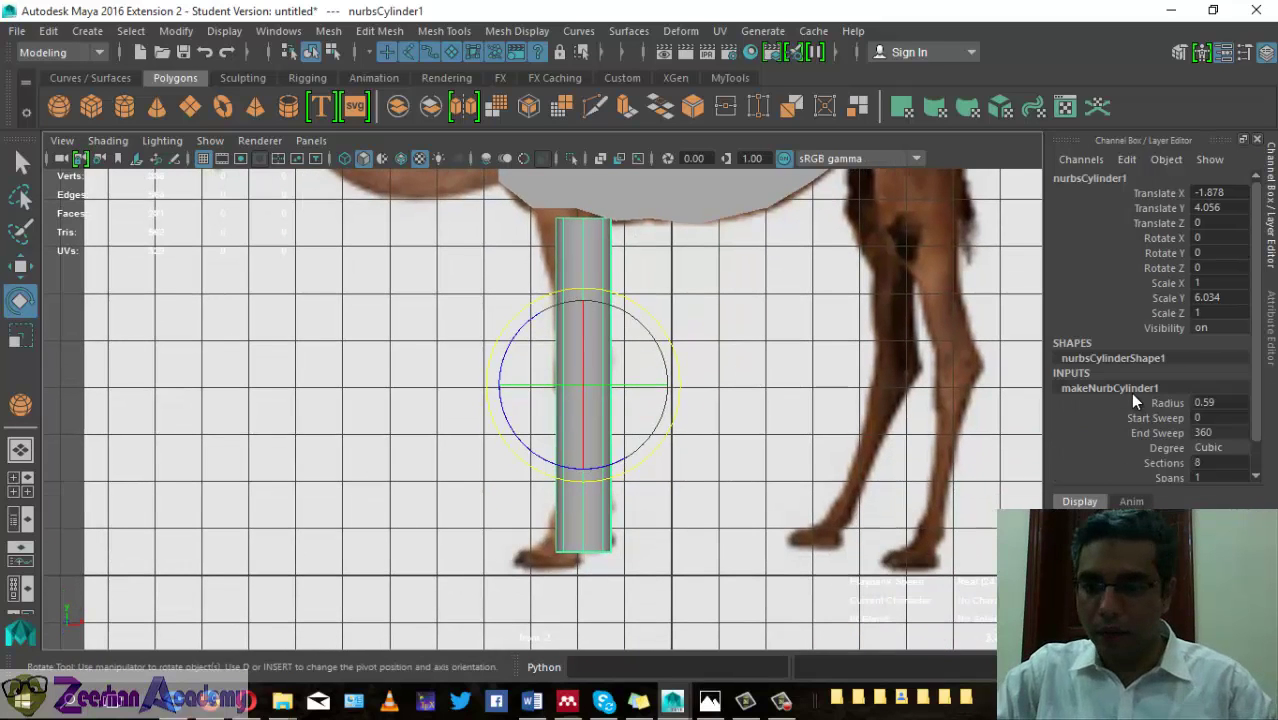
{"action": "left_click", "coordinate": [1168, 402]}
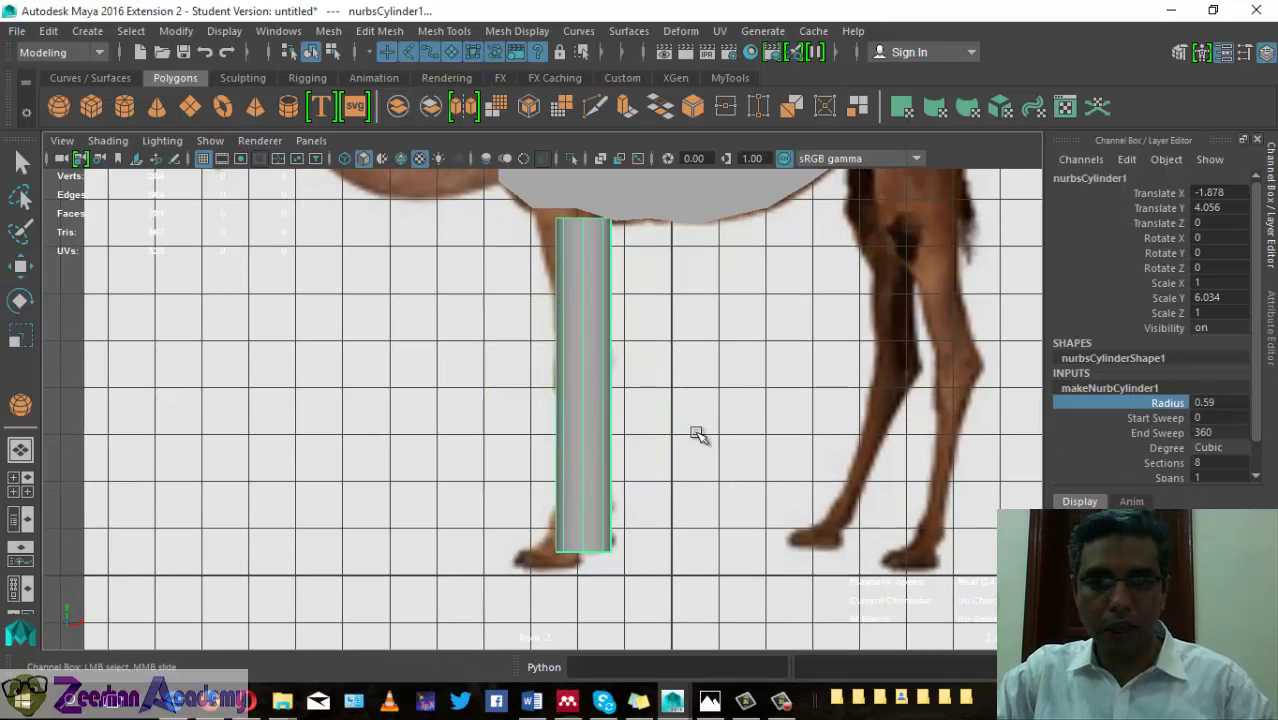
{"action": "mouse_move", "coordinate": [692, 434]}
{"action": "middle_mouse_down"}
{"action": "mouse_move", "coordinate": [783, 440]}
{"action": "mouse_move", "coordinate": [719, 471]}
{"action": "middle_mouse_up"}
{"action": "key", "text": "ctrl+z"}
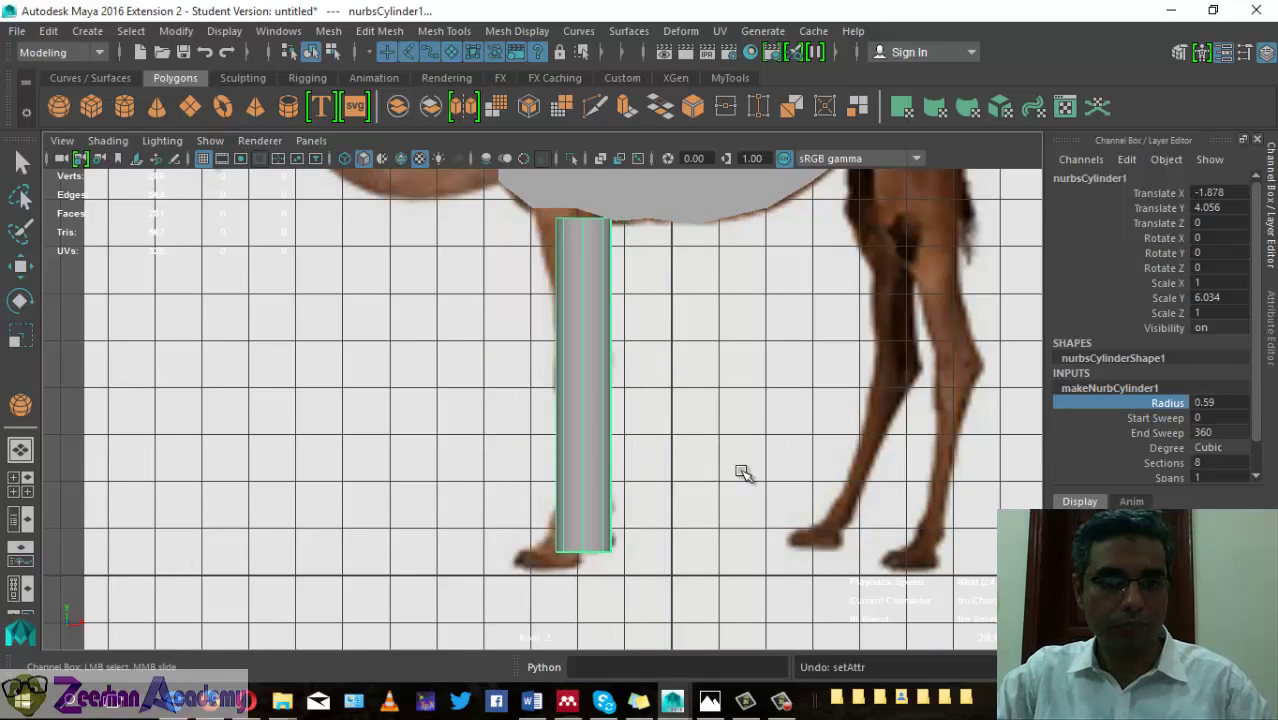
{"action": "left_click", "coordinate": [1160, 418]}
{"action": "left_click", "coordinate": [1160, 433]}
{"action": "scroll", "coordinate": [693, 537], "scroll_direction": "down", "scroll_amount": 2}
{"action": "left_click_drag", "start_coordinate": [600, 480], "coordinate": [331, 423], "text": "alt"}
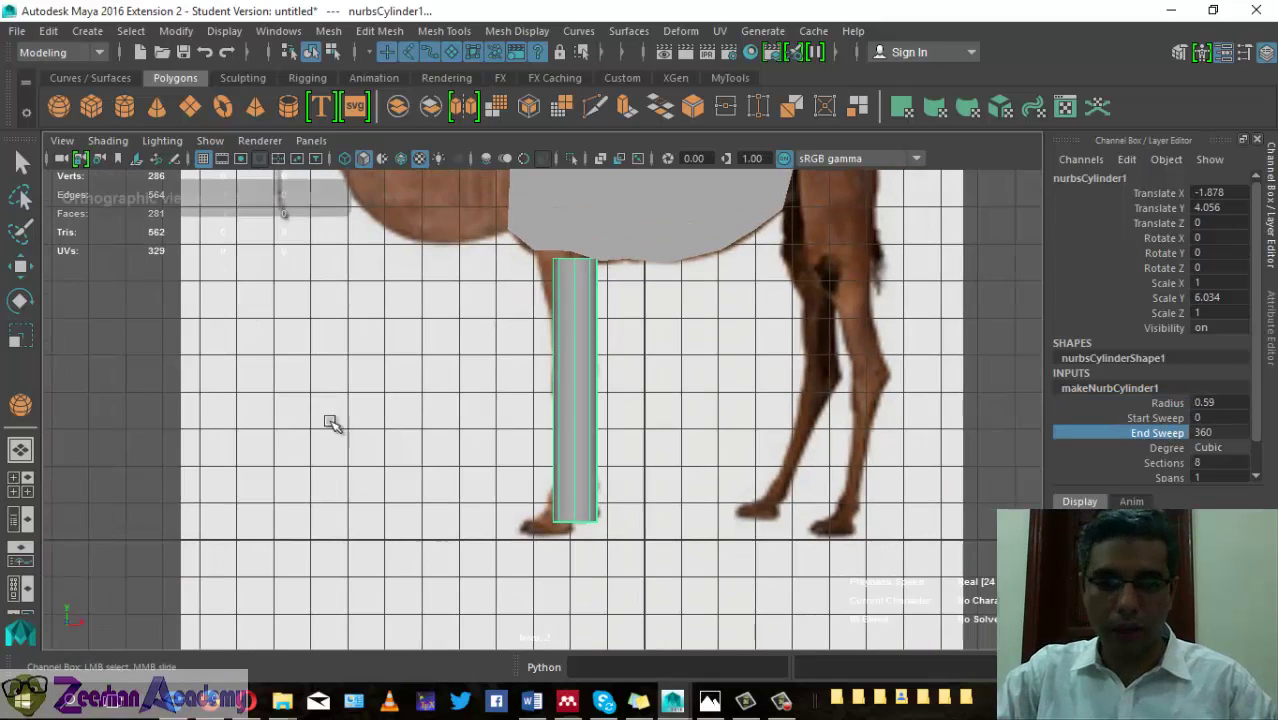
- Return to the perspective view and draw a new polygon cylinder beside the camel
{"action": "key", "text": "space"}
{"action": "left_click", "coordinate": [547, 496]}
{"action": "left_click_drag", "start_coordinate": [547, 496], "coordinate": [861, 523], "text": "alt"}
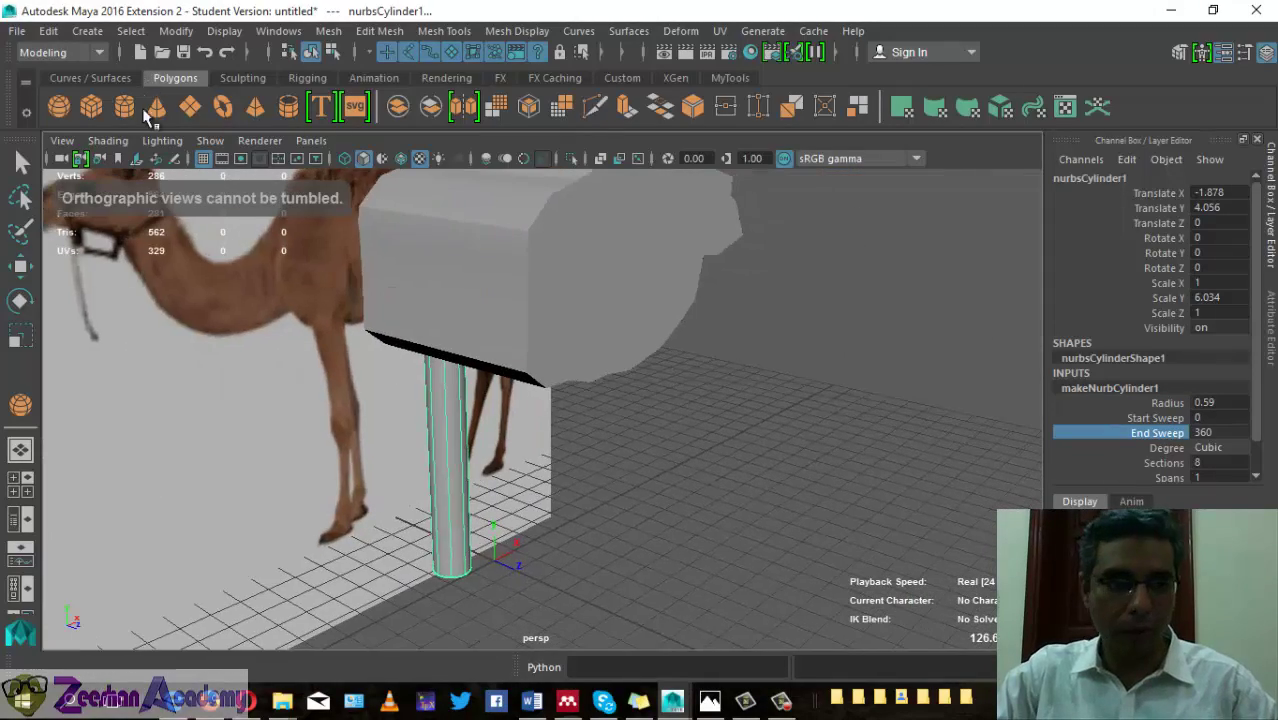
{"action": "mouse_move", "coordinate": [585, 486]}
{"action": "left_mouse_down"}
{"action": "mouse_move", "coordinate": [612, 486]}
{"action": "mouse_move", "coordinate": [650, 214]}
{"action": "left_mouse_up"}
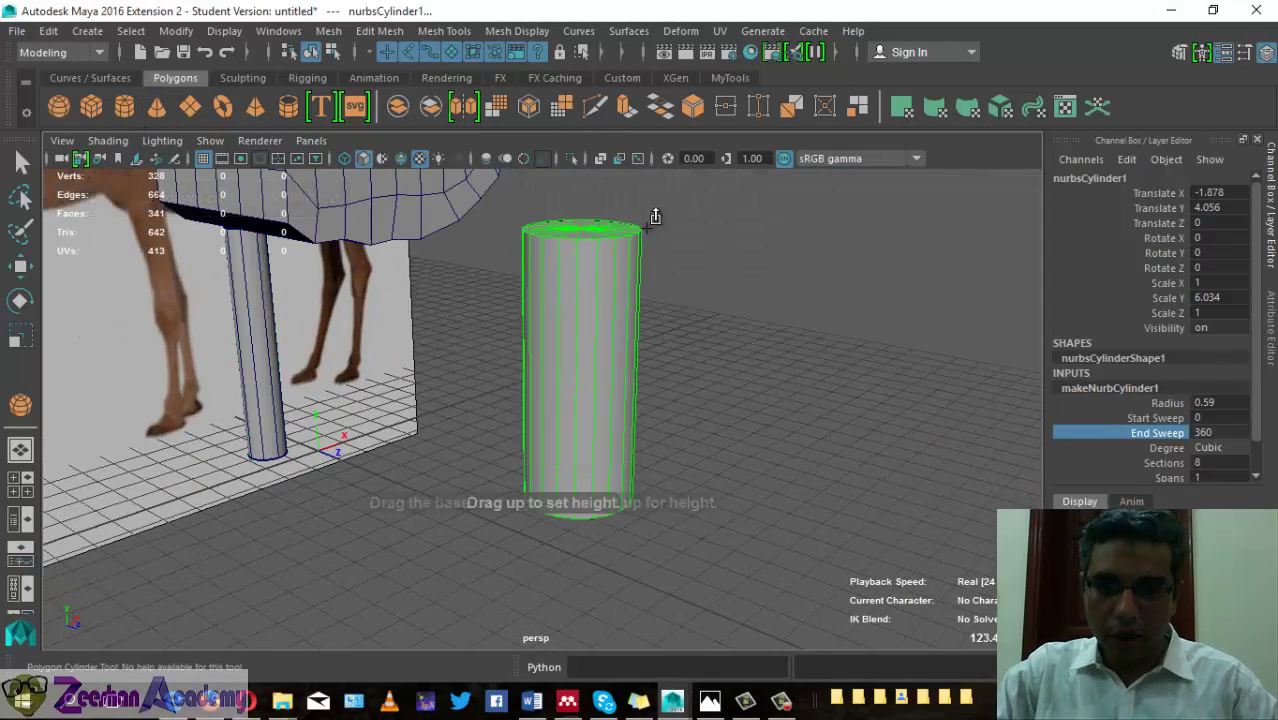
- Edit the new cylinder's End Sweep value in the Channel Box
{"action": "key", "text": "e"}
{"action": "left_click_drag", "start_coordinate": [541, 493], "coordinate": [722, 480], "text": "alt"}
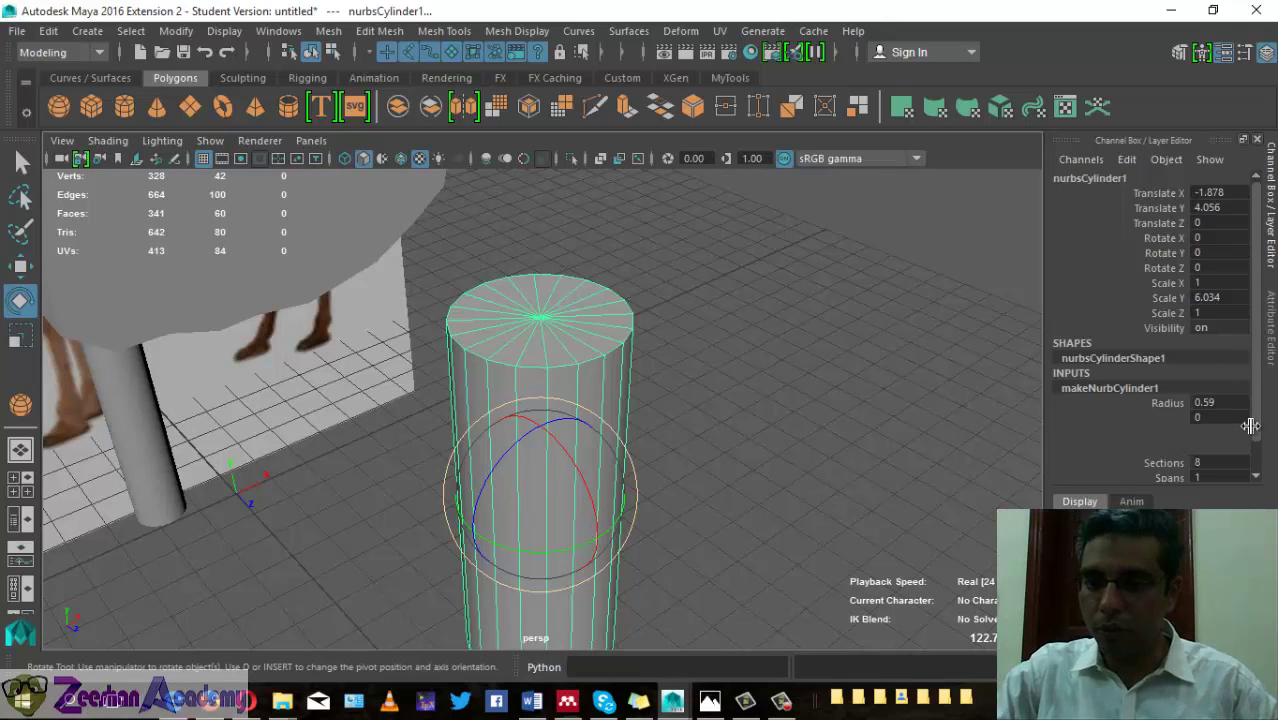
{"action": "left_click", "coordinate": [1220, 431]}
{"action": "type", "text": "1"}
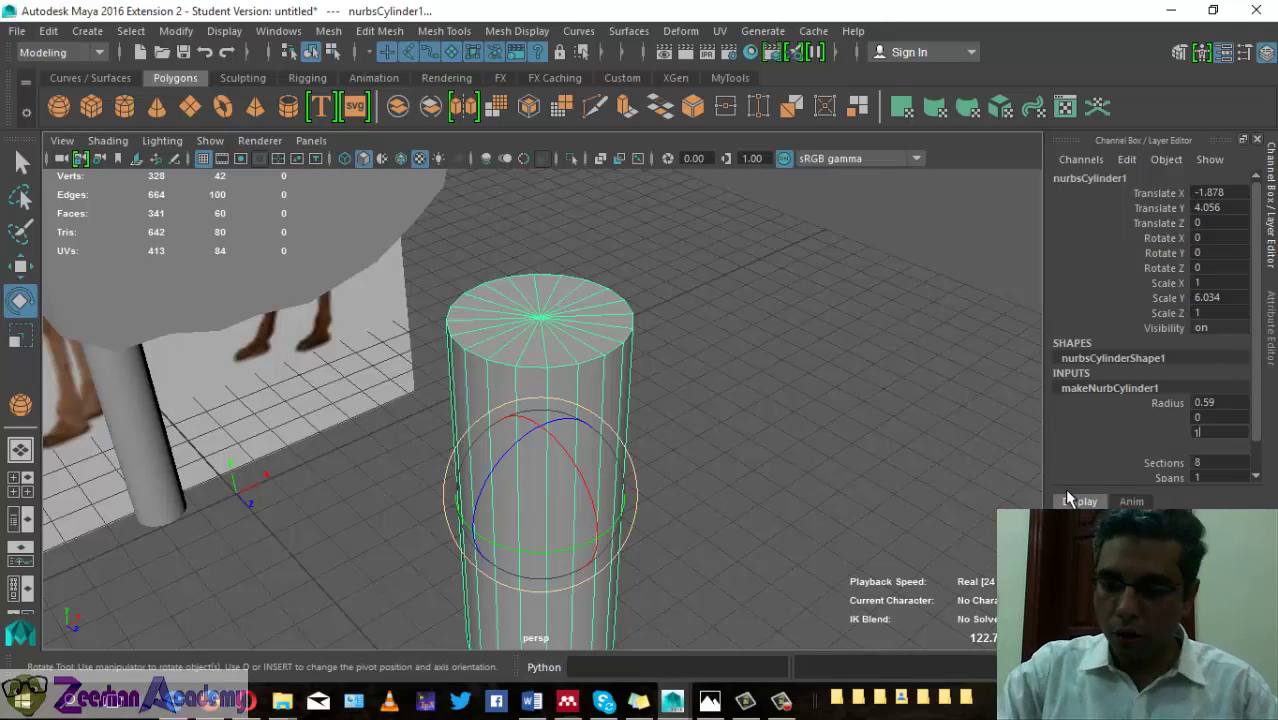
{"action": "key", "text": "Return"}
- Tilt the new cylinder onto its side with the rotate tool, then undo to stand it upright
{"action": "left_click_drag", "start_coordinate": [456, 462], "coordinate": [599, 448], "text": "alt"}
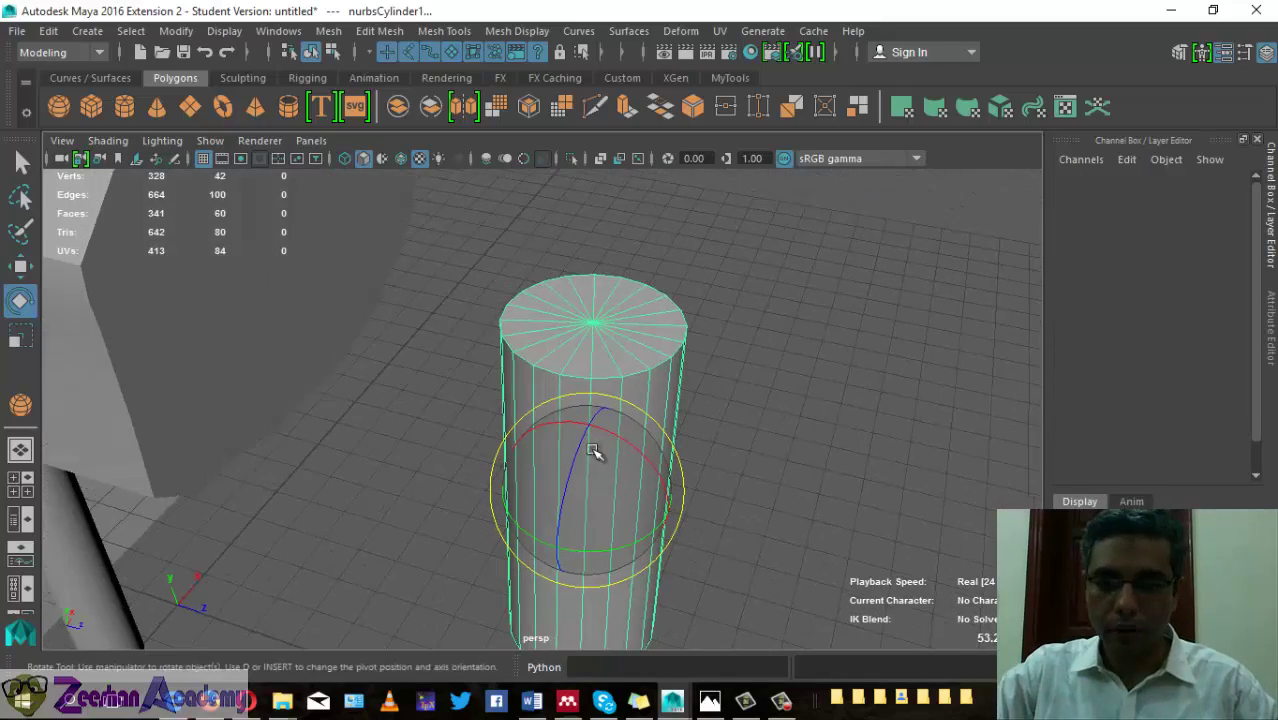
{"action": "key", "text": "q"}
{"action": "left_click_drag", "start_coordinate": [736, 448], "coordinate": [655, 495], "text": "alt"}
{"action": "key", "text": "e"}
{"action": "left_click_drag", "start_coordinate": [549, 400], "coordinate": [678, 403]}
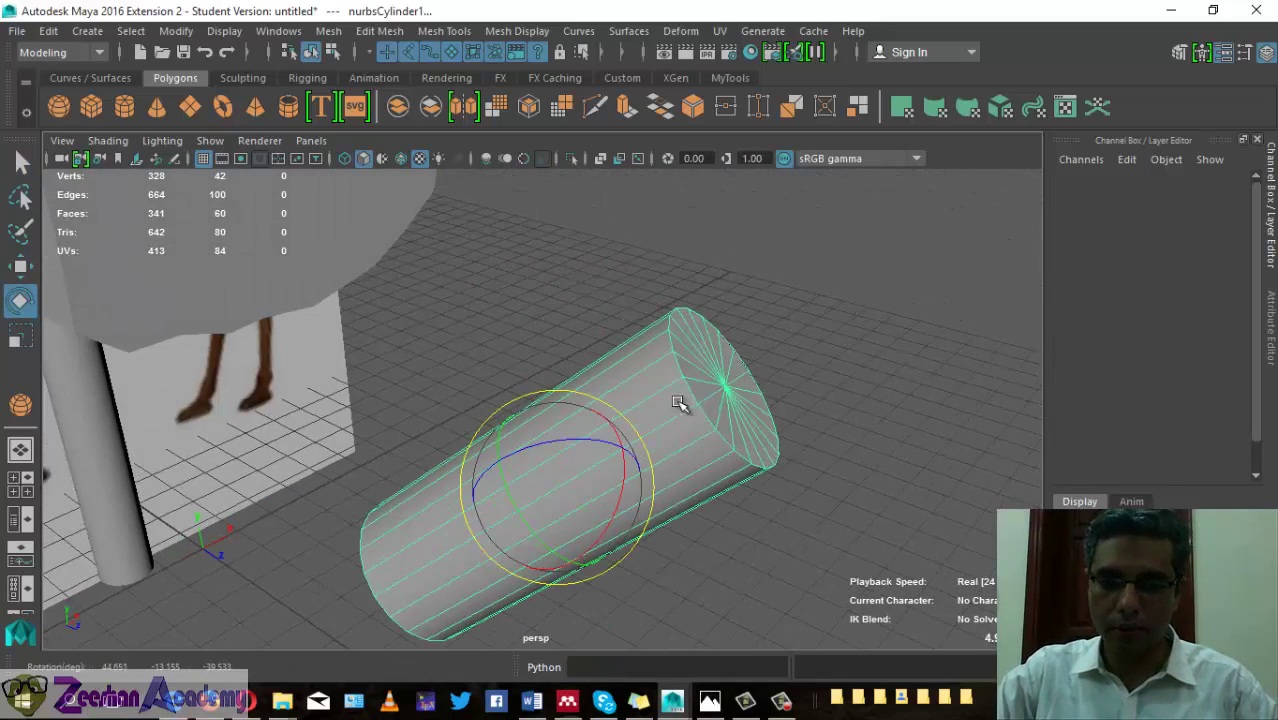
{"action": "key", "text": "ctrl+z"}
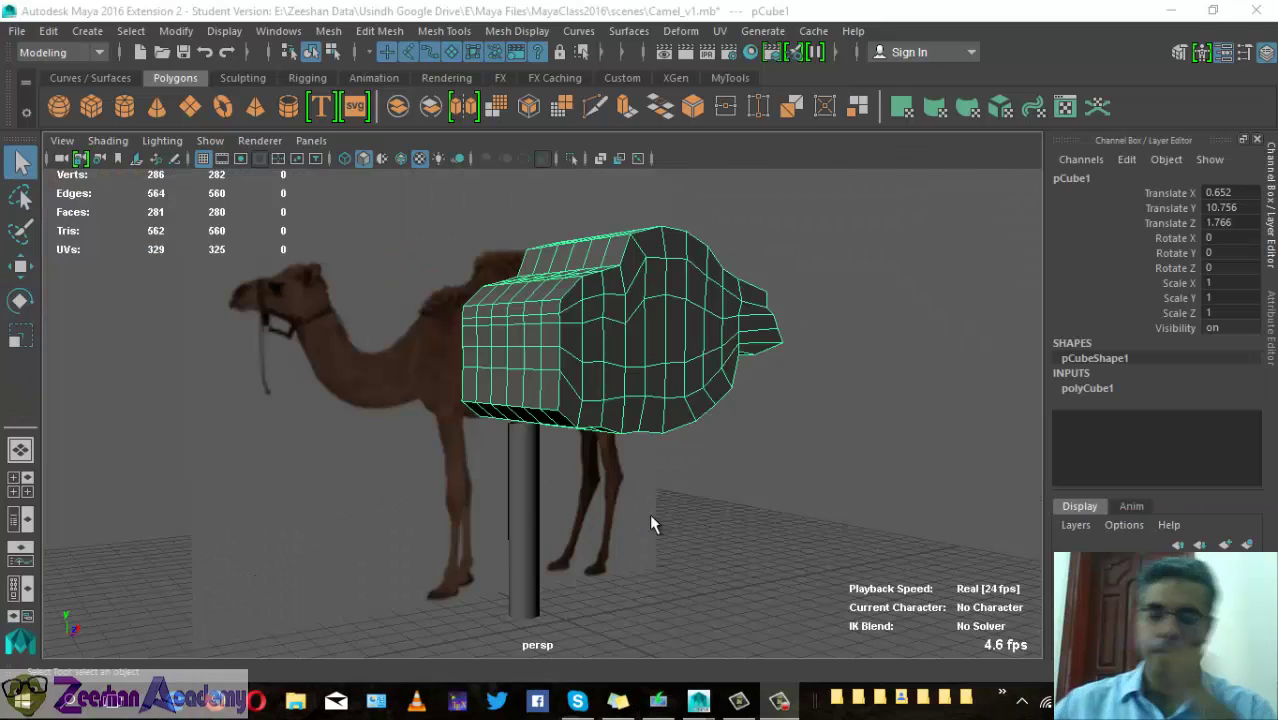
- Orbit around the camel scene to a side-on view and select the camel body mesh
{"action": "mouse_move", "coordinate": [578, 498]}
{"action": "left_mouse_down", "text": "alt"}
{"action": "mouse_move", "coordinate": [531, 362]}
{"action": "mouse_move", "coordinate": [605, 428]}
{"action": "left_mouse_up", "text": "alt"}
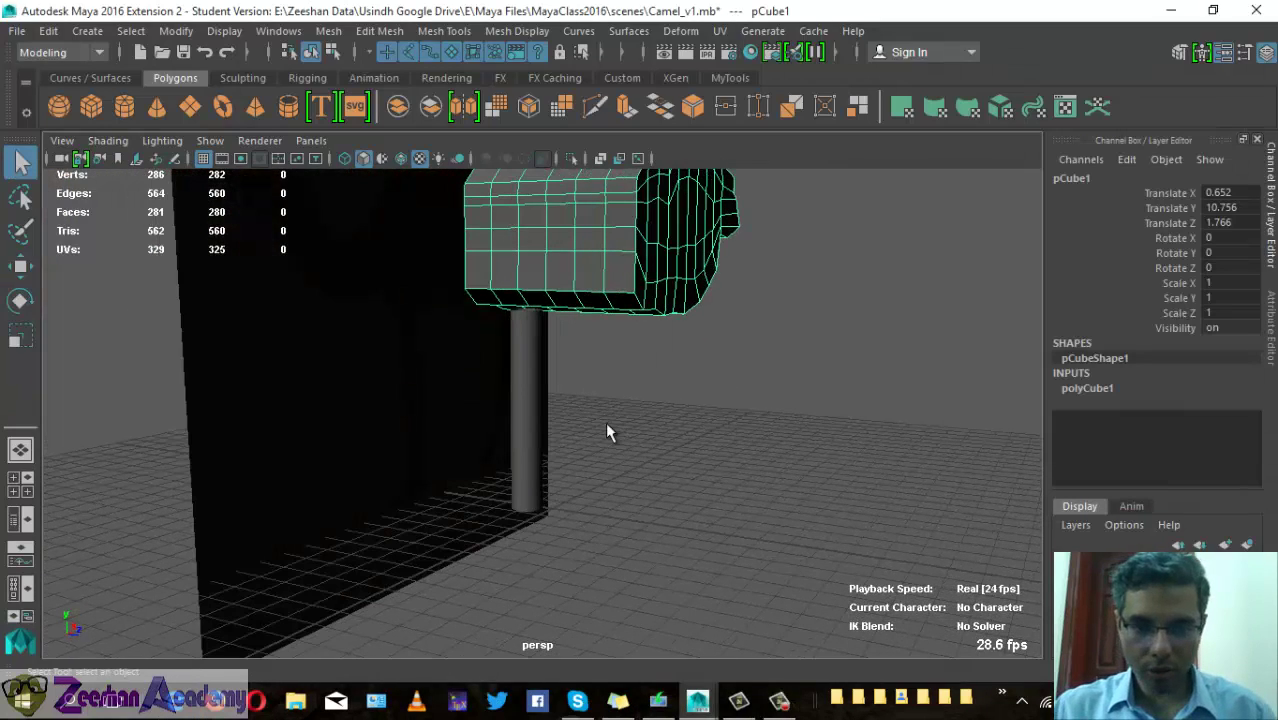
{"action": "mouse_move", "coordinate": [573, 510]}
{"action": "left_mouse_down", "text": "alt"}
{"action": "mouse_move", "coordinate": [655, 503]}
{"action": "mouse_move", "coordinate": [624, 467]}
{"action": "mouse_move", "coordinate": [650, 541]}
{"action": "mouse_move", "coordinate": [605, 522]}
{"action": "left_mouse_up", "text": "alt"}
{"action": "scroll", "coordinate": [624, 467], "scroll_direction": "down", "scroll_amount": 5}
{"action": "key", "text": "ctrl+z"}
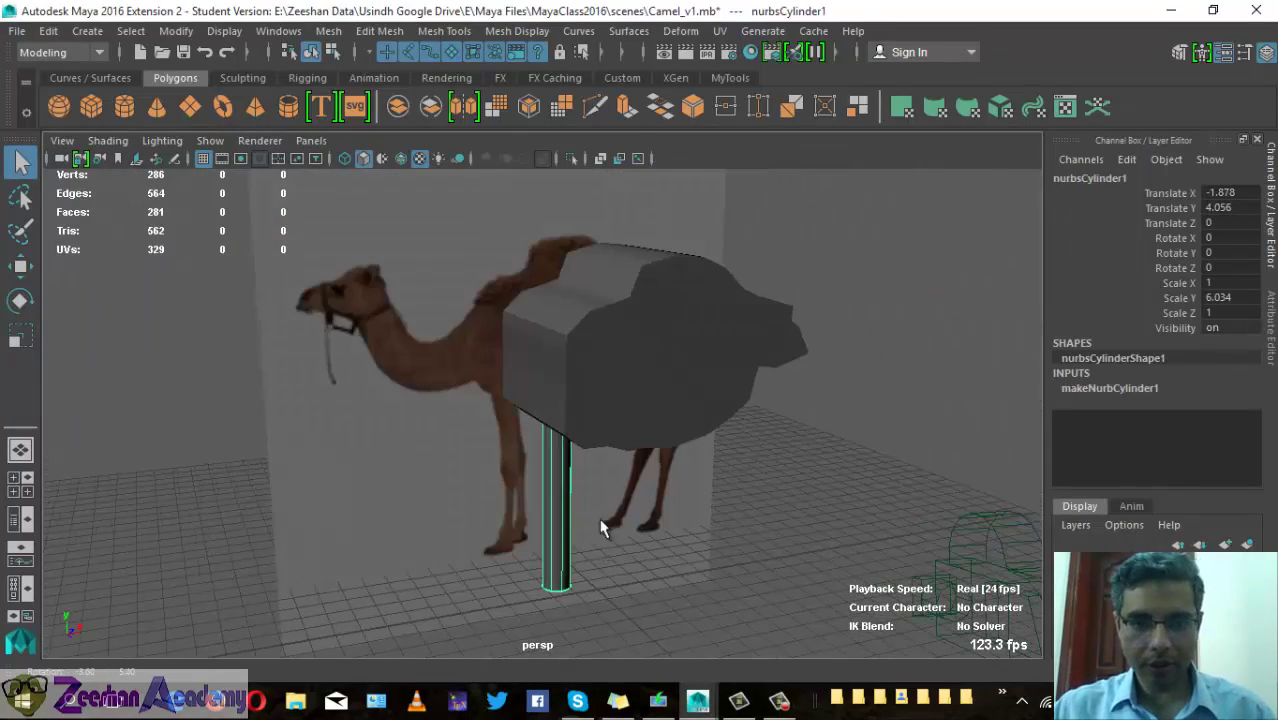
{"action": "left_click", "coordinate": [745, 424]}
{"action": "mouse_move", "coordinate": [1006, 510]}
{"action": "left_mouse_down", "text": "alt"}
{"action": "mouse_move", "coordinate": [556, 428]}
{"action": "mouse_move", "coordinate": [572, 436]}
{"action": "left_mouse_up", "text": "alt"}
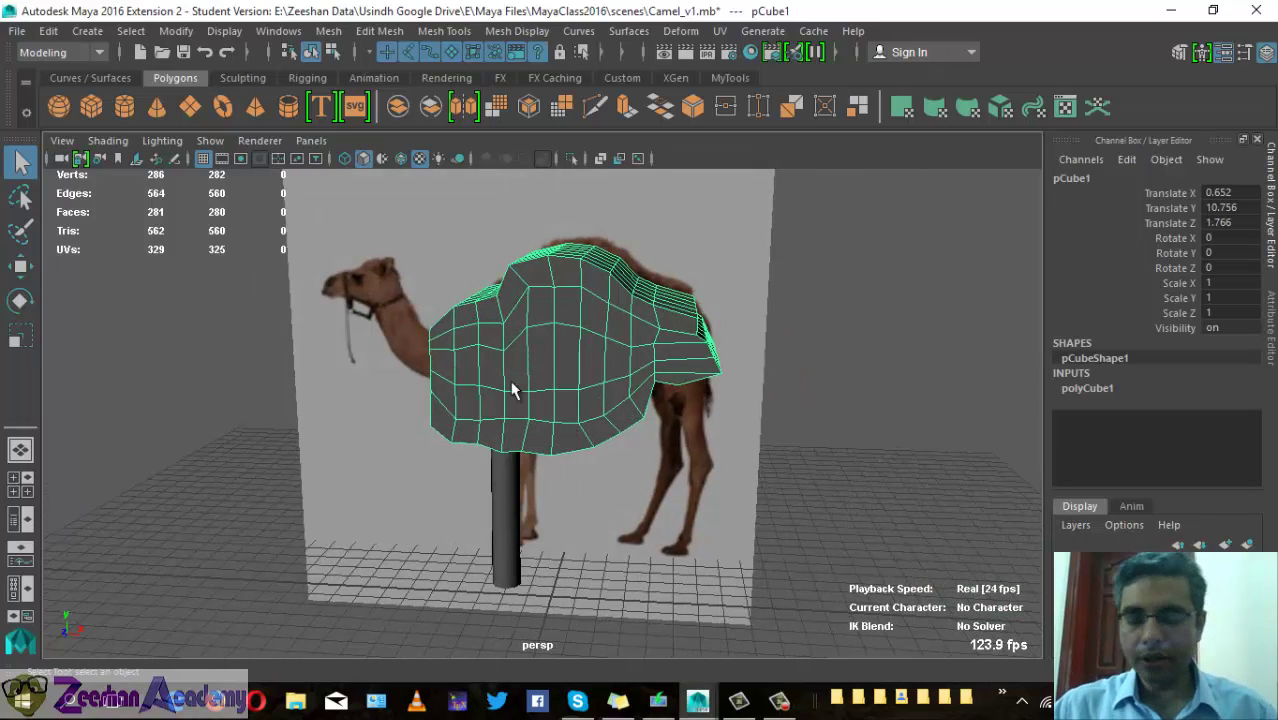
{"action": "left_click_drag", "start_coordinate": [514, 390], "coordinate": [516, 372], "text": "alt"}
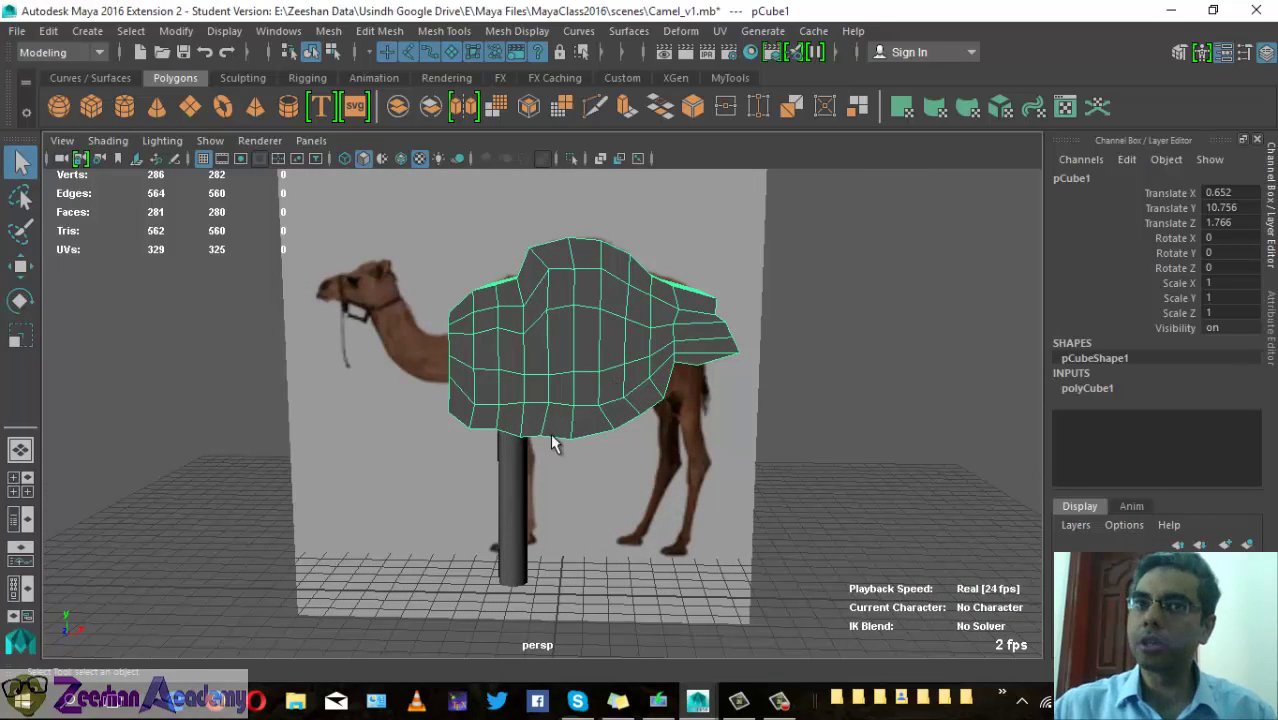
- Select the cylinder leg beneath the camel body and get the Move tool ready
{"action": "left_click", "coordinate": [530, 530]}
{"action": "left_click", "coordinate": [525, 540]}
{"action": "mouse_move", "coordinate": [525, 540]}
{"action": "left_mouse_down", "text": "alt"}
{"action": "mouse_move", "coordinate": [601, 346]}
{"action": "mouse_move", "coordinate": [748, 458]}
{"action": "left_mouse_up", "text": "alt"}
{"action": "left_click", "coordinate": [601, 346]}
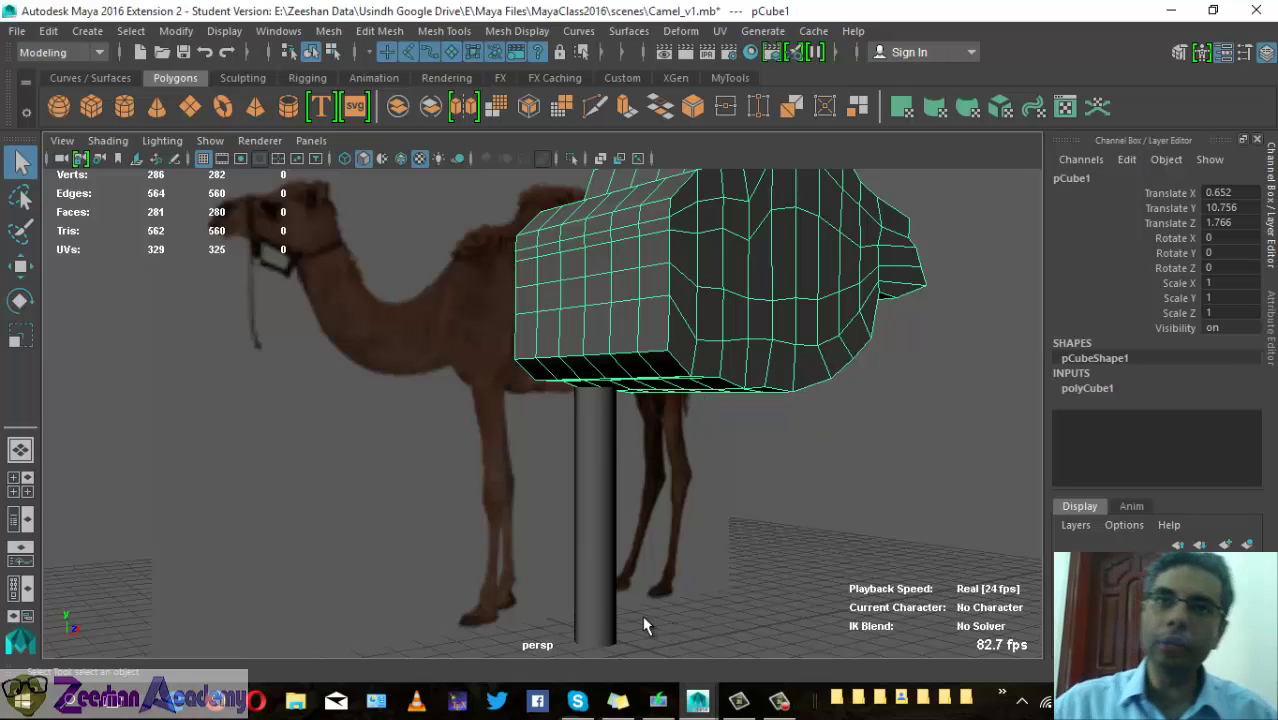
{"action": "mouse_move", "coordinate": [679, 528]}
{"action": "left_mouse_down", "text": "alt"}
{"action": "mouse_move", "coordinate": [503, 520]}
{"action": "mouse_move", "coordinate": [1030, 500]}
{"action": "mouse_move", "coordinate": [660, 470]}
{"action": "left_mouse_up", "text": "alt"}
{"action": "left_click", "coordinate": [503, 520]}
{"action": "key", "text": "w"}
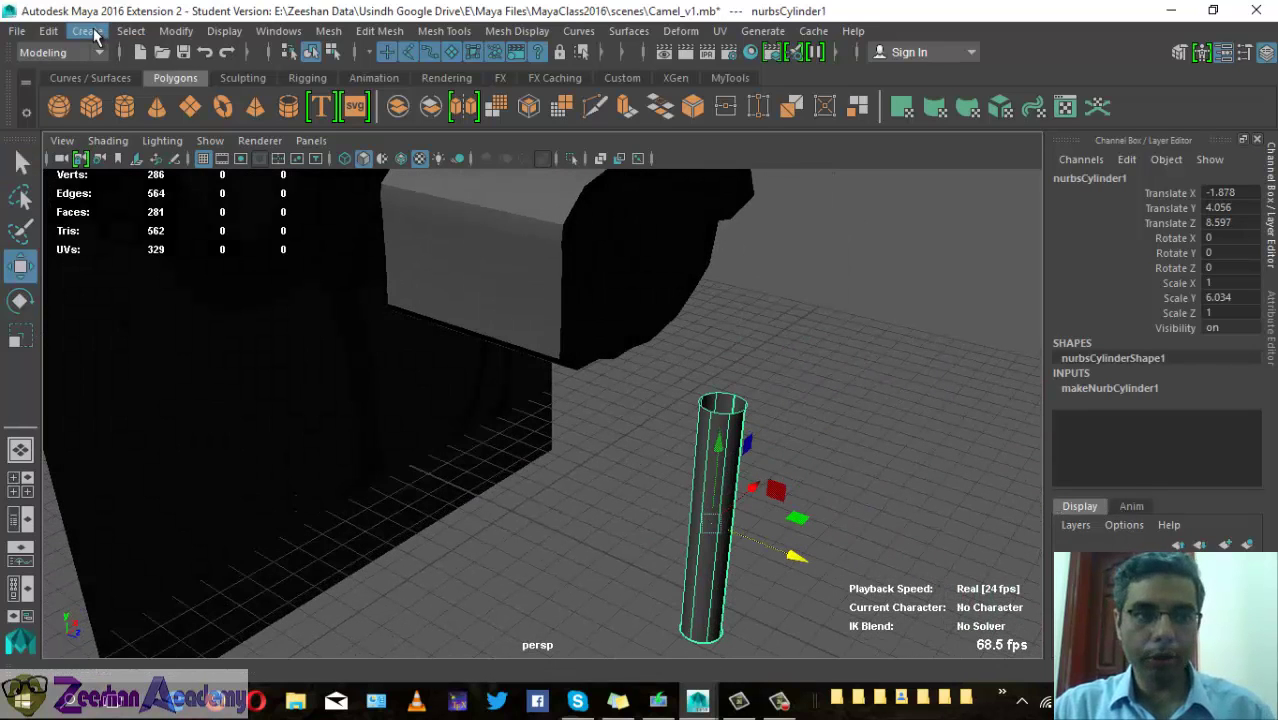
{"action": "left_click", "coordinate": [88, 31]}
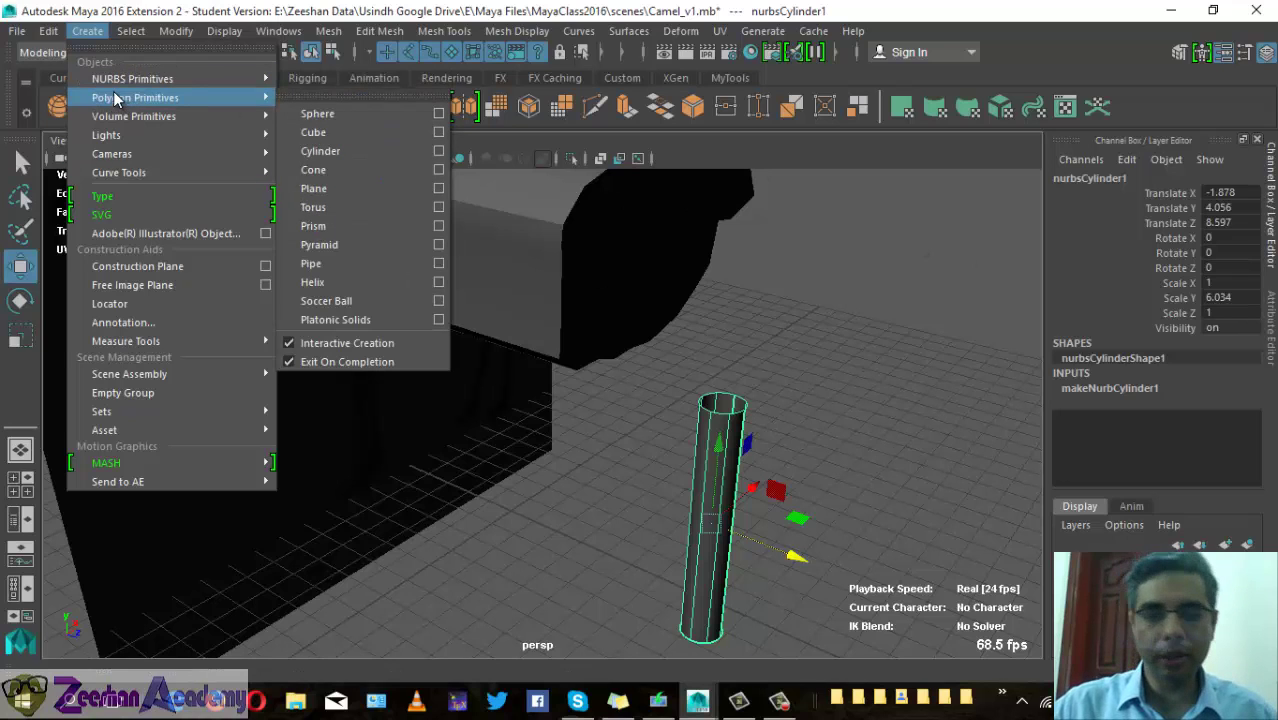
{"action": "mouse_move", "coordinate": [134, 116]}
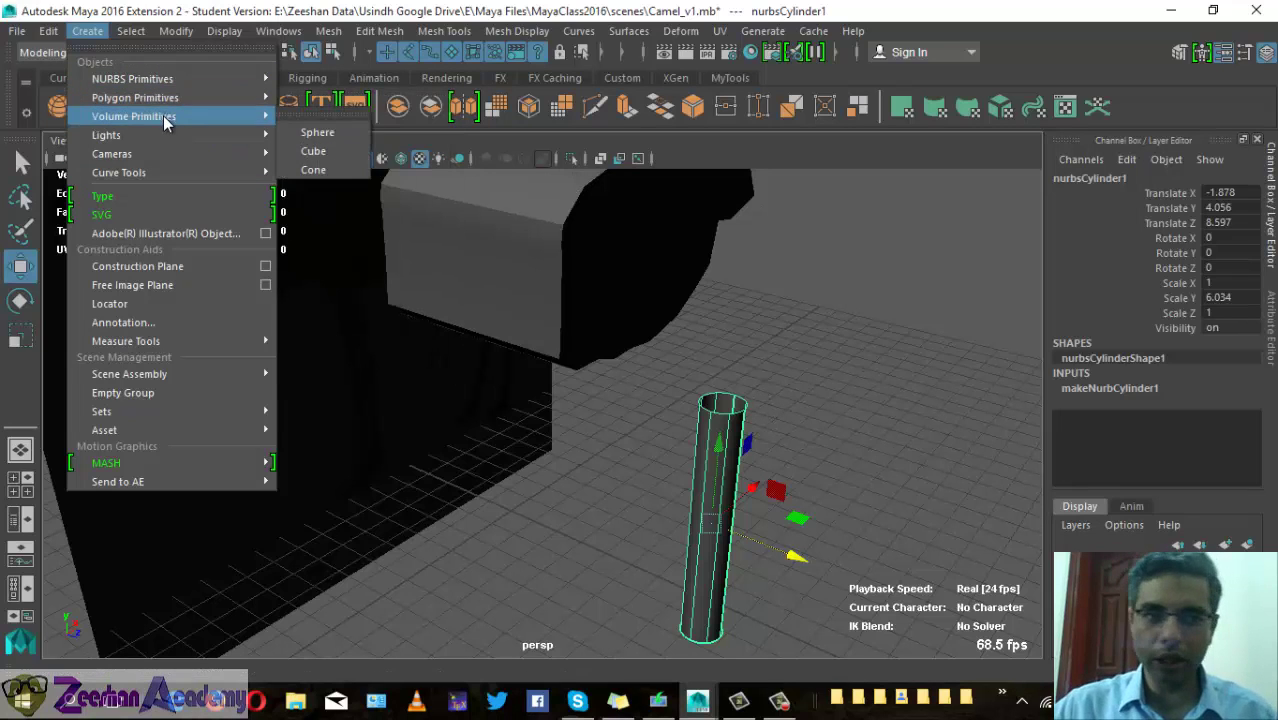
{"action": "left_click", "coordinate": [676, 466]}
{"action": "scroll", "coordinate": [858, 513], "scroll_direction": "up", "scroll_amount": 3}
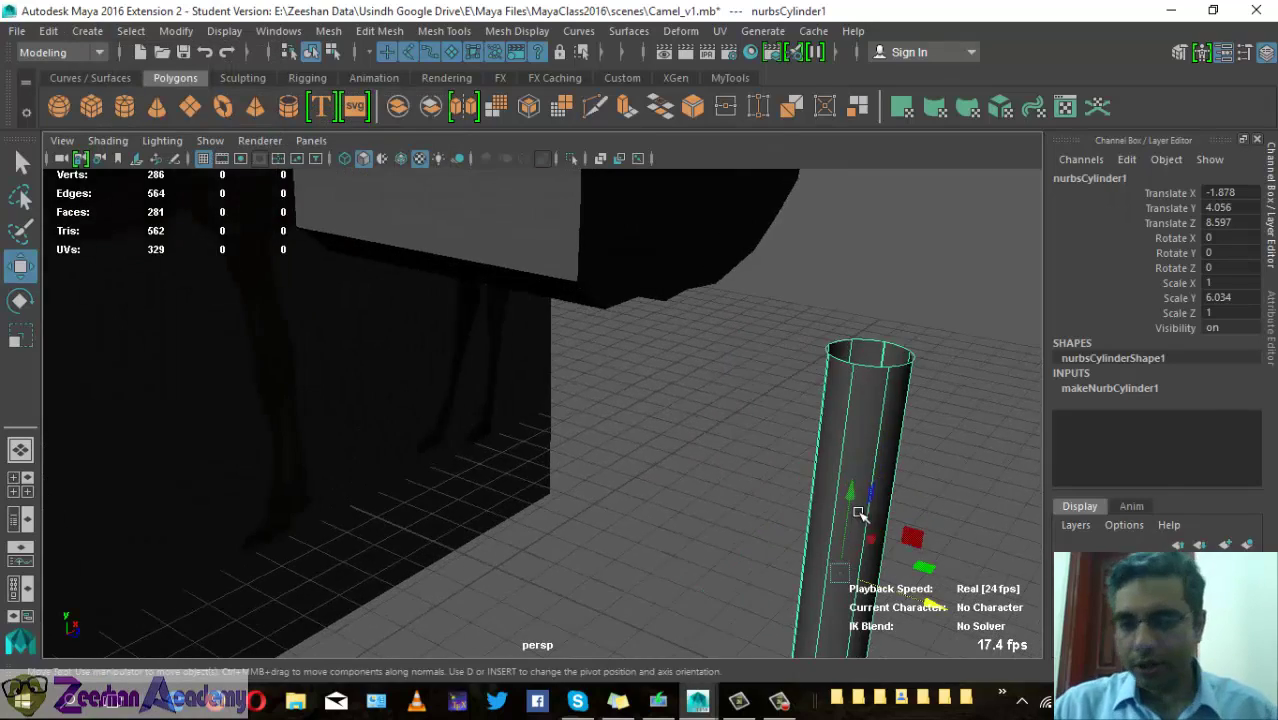
{"action": "mouse_move", "coordinate": [858, 513]}
{"action": "left_mouse_down", "text": "alt"}
{"action": "mouse_move", "coordinate": [507, 319]}
{"action": "mouse_move", "coordinate": [559, 377]}
{"action": "mouse_move", "coordinate": [417, 342]}
{"action": "mouse_move", "coordinate": [520, 290]}
{"action": "mouse_move", "coordinate": [512, 393]}
{"action": "left_mouse_up", "text": "alt"}
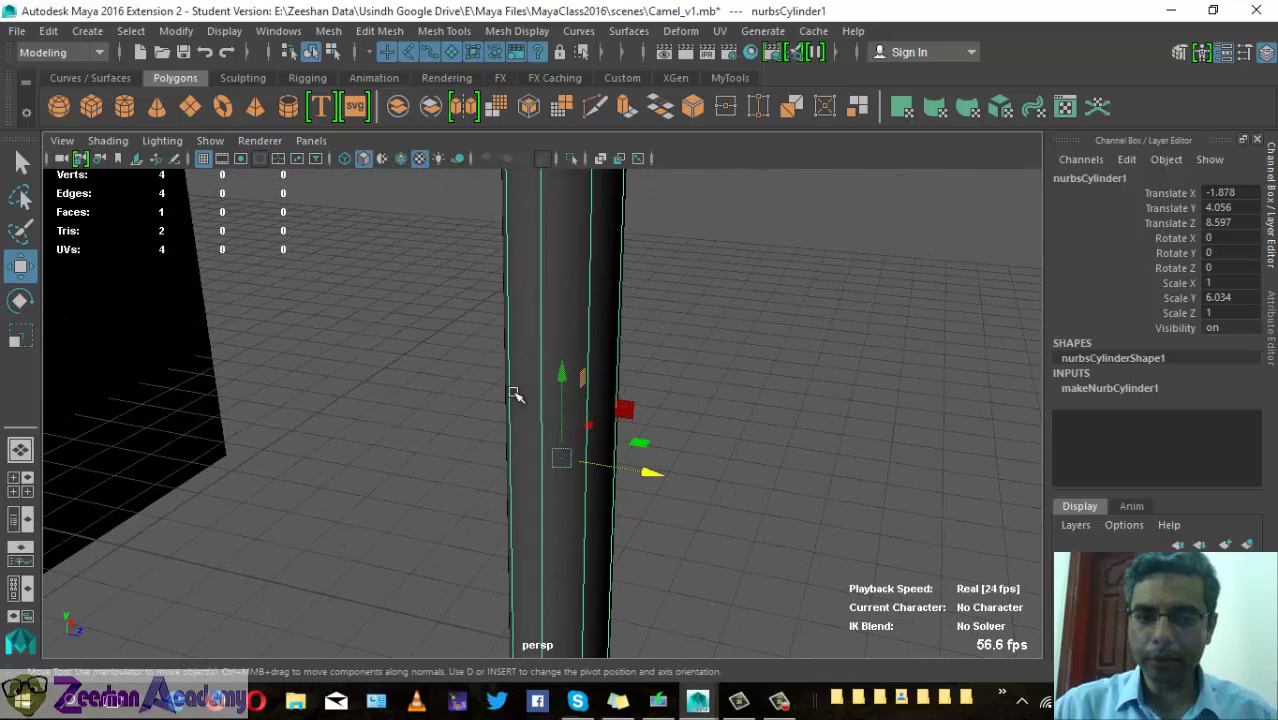
- Try widening the cylinder's Radius under makeNurbCylinder1, then nudge it back down
{"action": "left_click", "coordinate": [1127, 388]}
{"action": "left_click_drag", "start_coordinate": [673, 345], "coordinate": [665, 357], "text": "alt"}
{"action": "left_click", "coordinate": [1160, 404]}
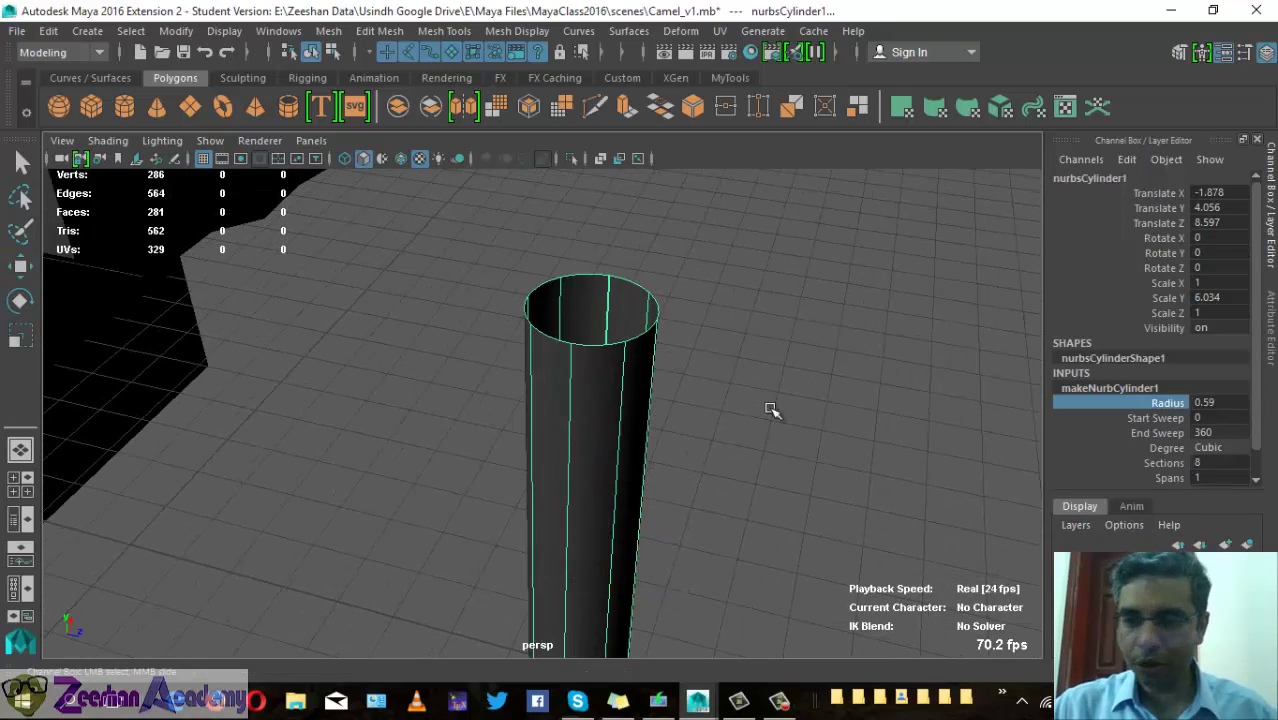
{"action": "mouse_move", "coordinate": [770, 408]}
{"action": "middle_mouse_down"}
{"action": "mouse_move", "coordinate": [785, 420]}
{"action": "mouse_move", "coordinate": [1007, 434]}
{"action": "middle_mouse_up"}
{"action": "right_click_drag", "start_coordinate": [941, 434], "coordinate": [941, 414]}
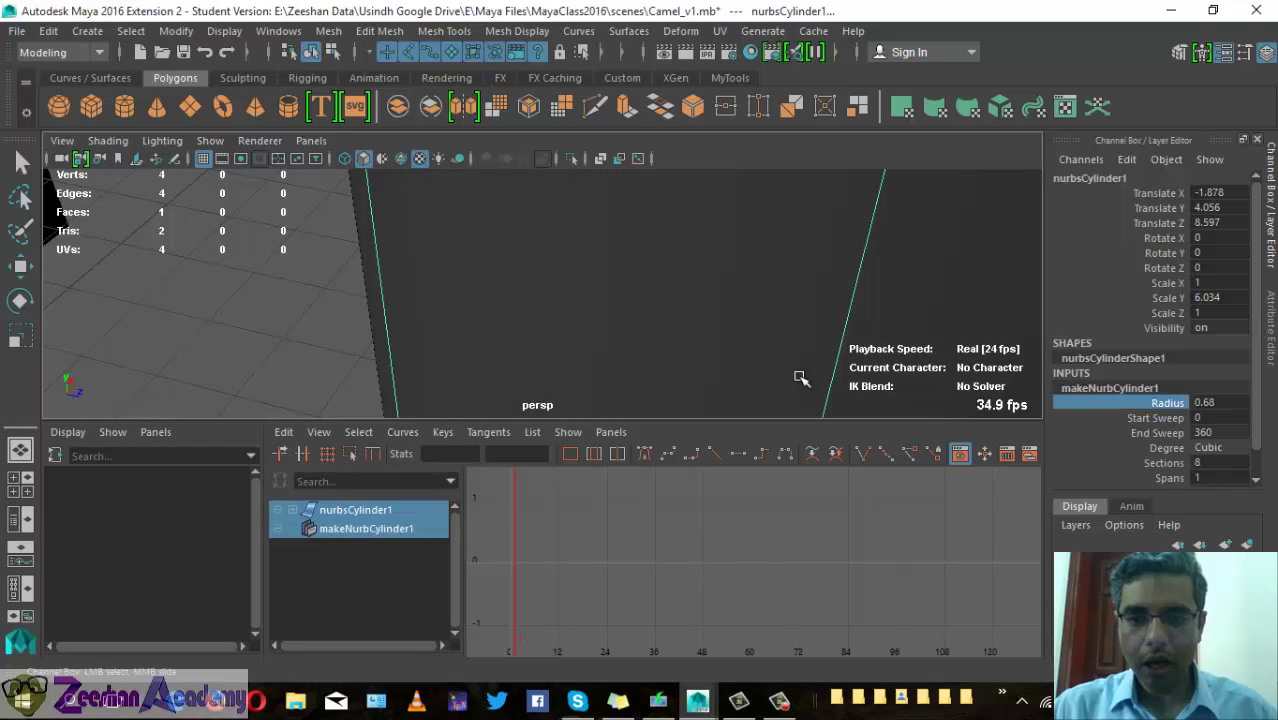
- Lower the cylinder's End Sweep to 317.601, opening a slit in its wall
{"action": "scroll", "coordinate": [756, 305], "scroll_direction": "up", "scroll_amount": 2}
{"action": "key", "text": "space"}
{"action": "scroll", "coordinate": [722, 407], "scroll_direction": "down", "scroll_amount": 2}
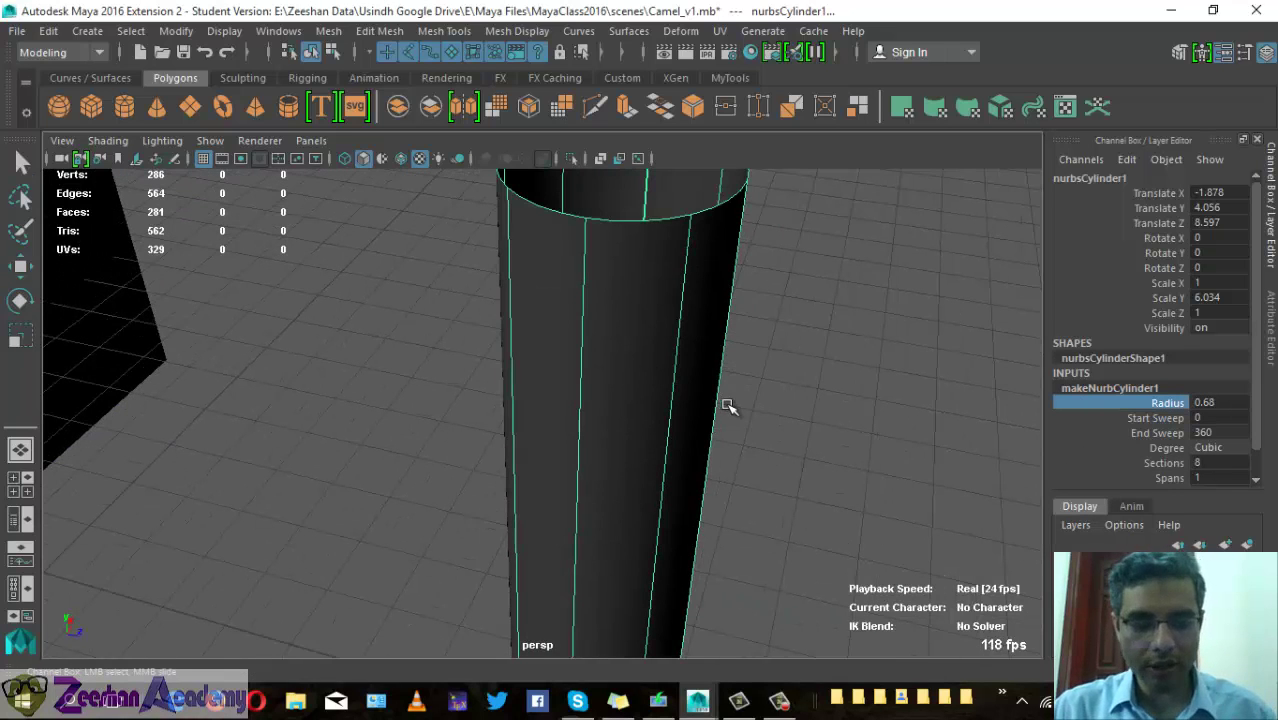
{"action": "scroll", "coordinate": [820, 406], "scroll_direction": "down", "scroll_amount": 3}
{"action": "mouse_move", "coordinate": [536, 408]}
{"action": "left_mouse_down", "text": "alt"}
{"action": "mouse_move", "coordinate": [650, 447]}
{"action": "mouse_move", "coordinate": [700, 440]}
{"action": "left_mouse_up", "text": "alt"}
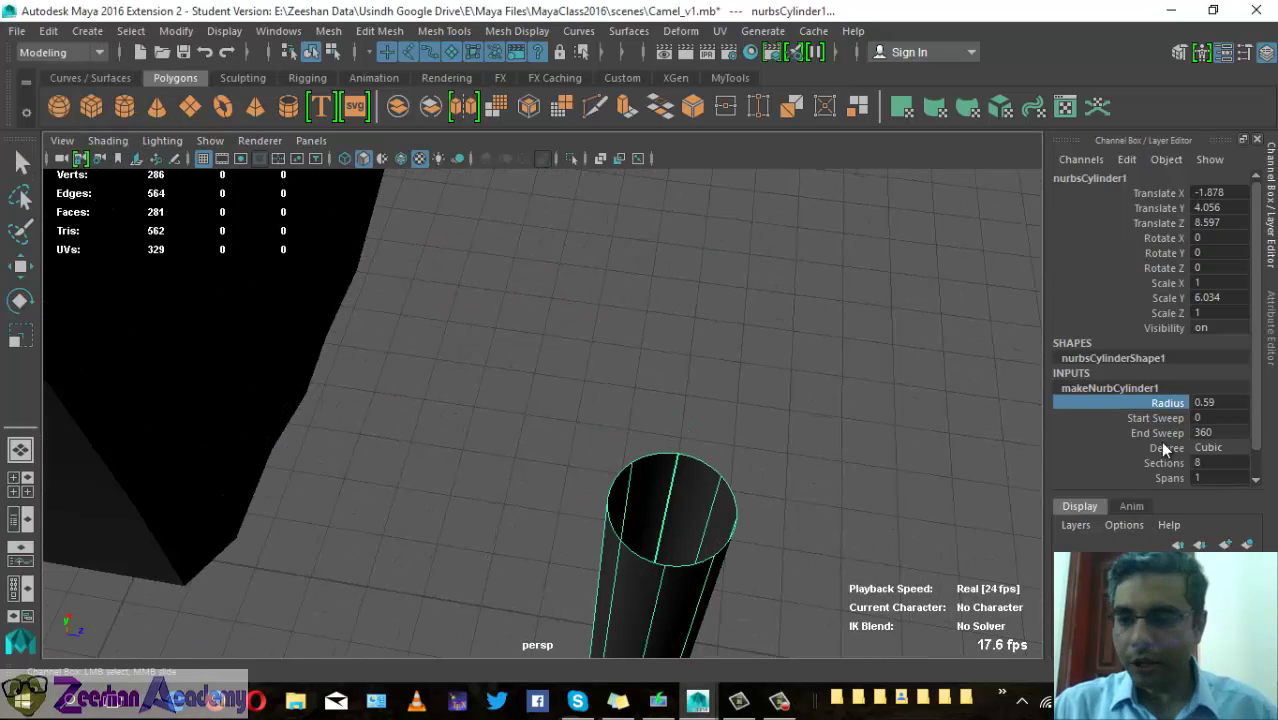
{"action": "left_click", "coordinate": [1145, 418]}
{"action": "left_click", "coordinate": [1157, 432]}
{"action": "left_click_drag", "start_coordinate": [927, 451], "coordinate": [733, 357], "text": "alt"}
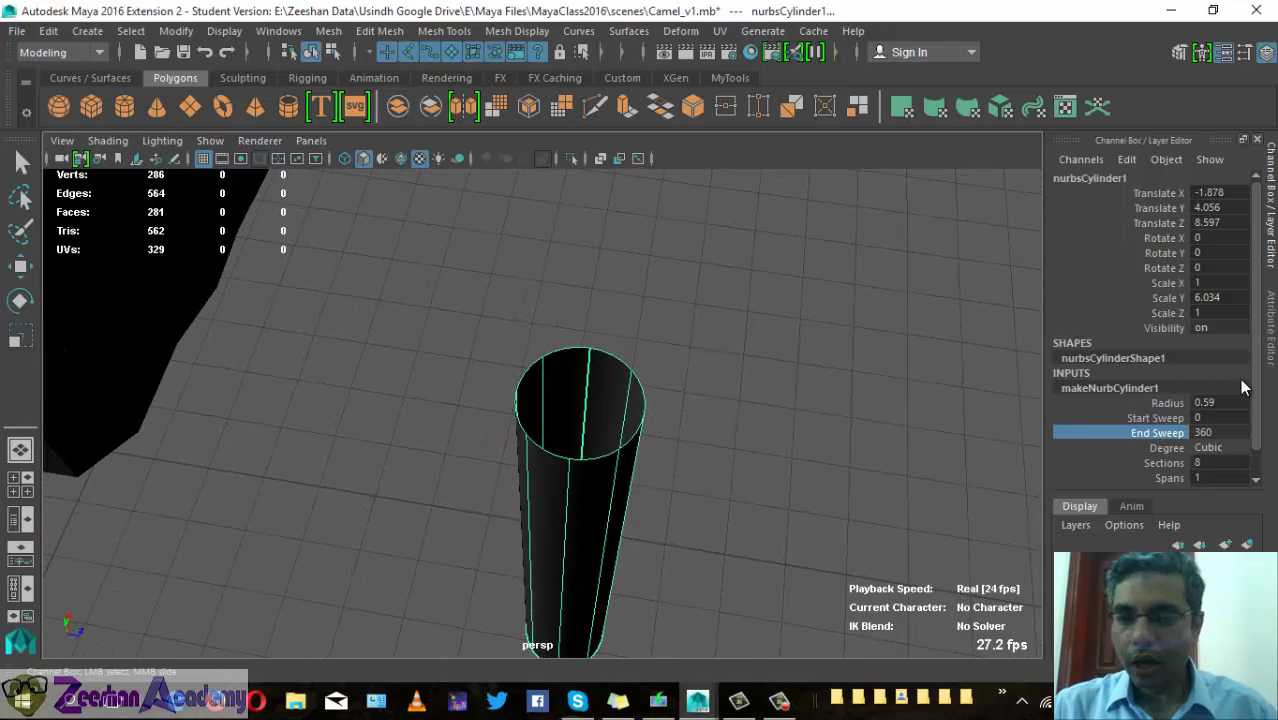
{"action": "mouse_move", "coordinate": [722, 432]}
{"action": "middle_mouse_down"}
{"action": "mouse_move", "coordinate": [678, 420]}
{"action": "mouse_move", "coordinate": [525, 437]}
{"action": "mouse_move", "coordinate": [715, 445]}
{"action": "mouse_move", "coordinate": [651, 451]}
{"action": "mouse_move", "coordinate": [670, 450]}
{"action": "middle_mouse_up"}
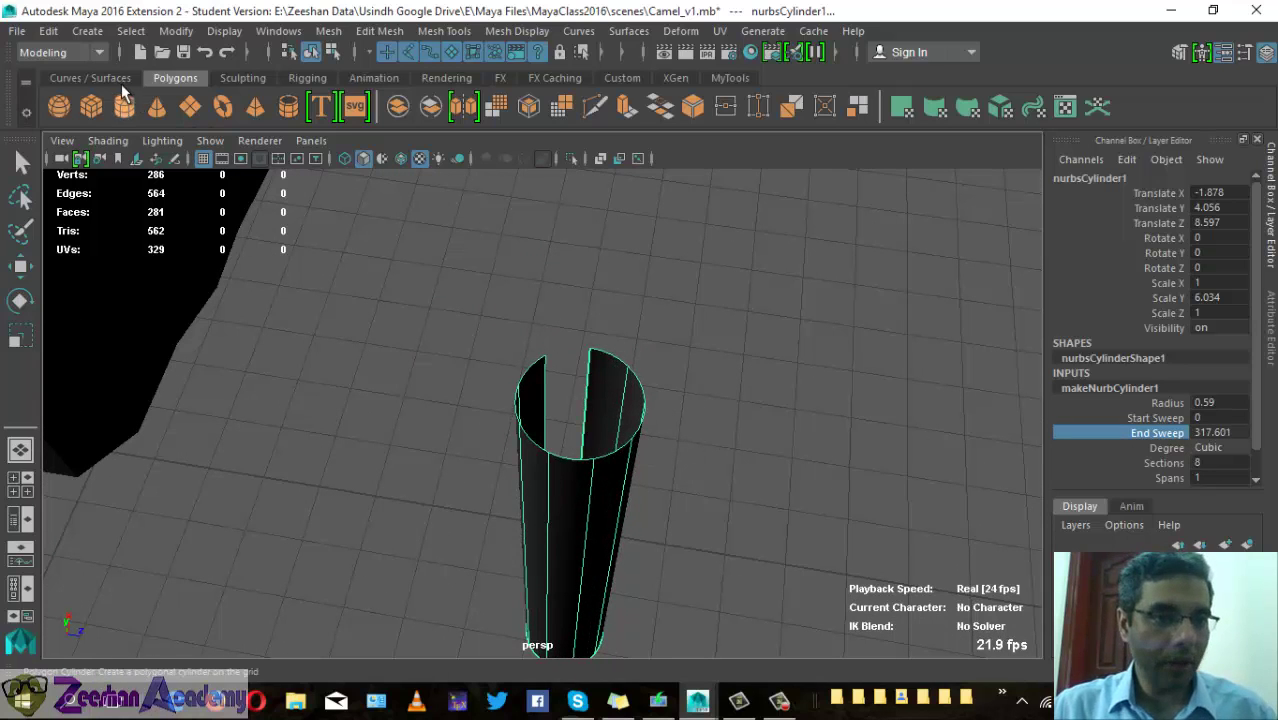
- Create a NURBS sphere and move it forward along Z and up above the grid
{"action": "left_click", "coordinate": [100, 32]}
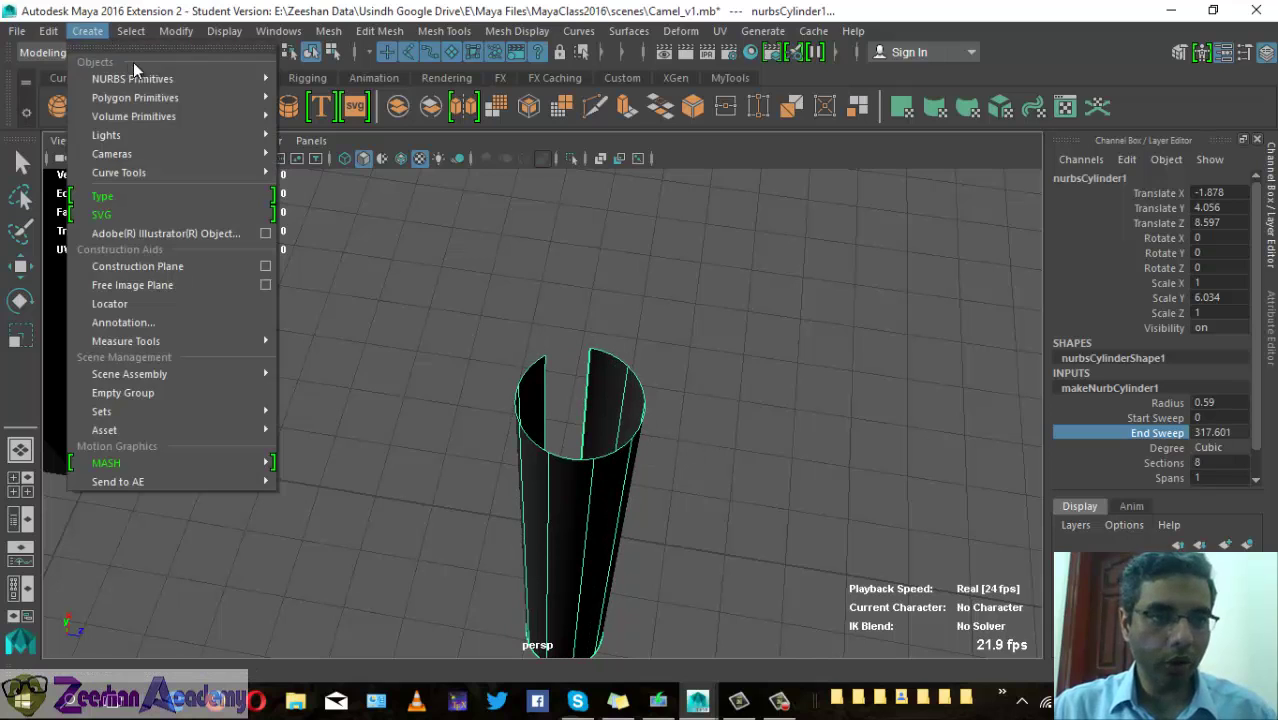
{"action": "left_click", "coordinate": [305, 79]}
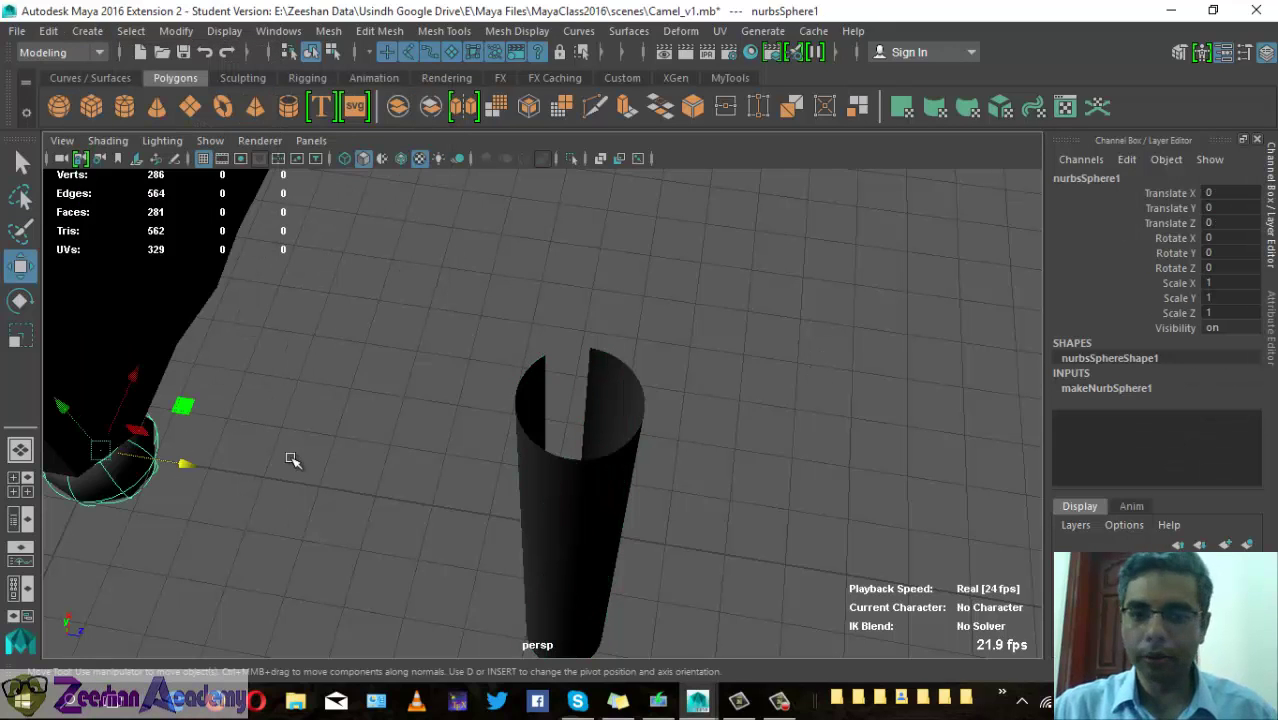
{"action": "left_click_drag", "start_coordinate": [178, 458], "coordinate": [872, 576]}
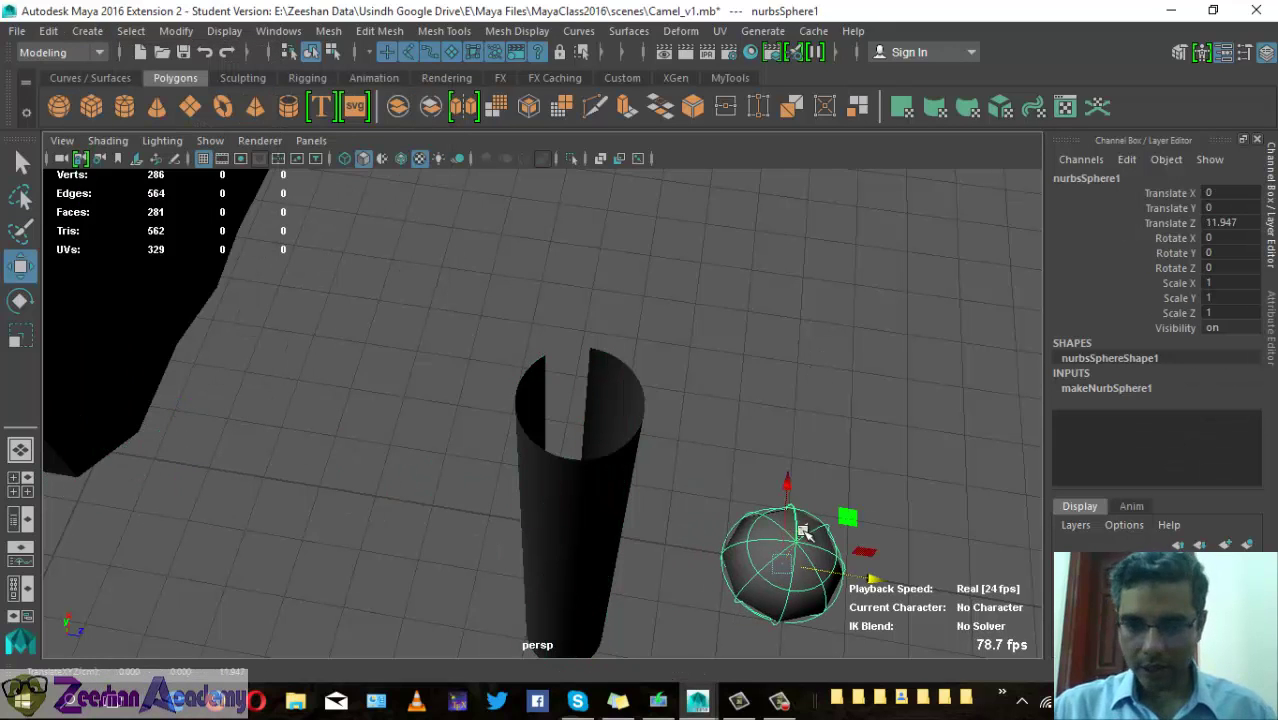
{"action": "mouse_move", "coordinate": [805, 533]}
{"action": "left_mouse_down"}
{"action": "mouse_move", "coordinate": [890, 375]}
{"action": "mouse_move", "coordinate": [633, 373]}
{"action": "mouse_move", "coordinate": [652, 336]}
{"action": "left_mouse_up"}
{"action": "mouse_move", "coordinate": [652, 336]}
{"action": "right_mouse_down", "text": "alt"}
{"action": "mouse_move", "coordinate": [849, 498]}
{"action": "mouse_move", "coordinate": [676, 442]}
{"action": "right_mouse_up", "text": "alt"}
{"action": "left_click_drag", "start_coordinate": [676, 442], "coordinate": [738, 344], "text": "alt"}
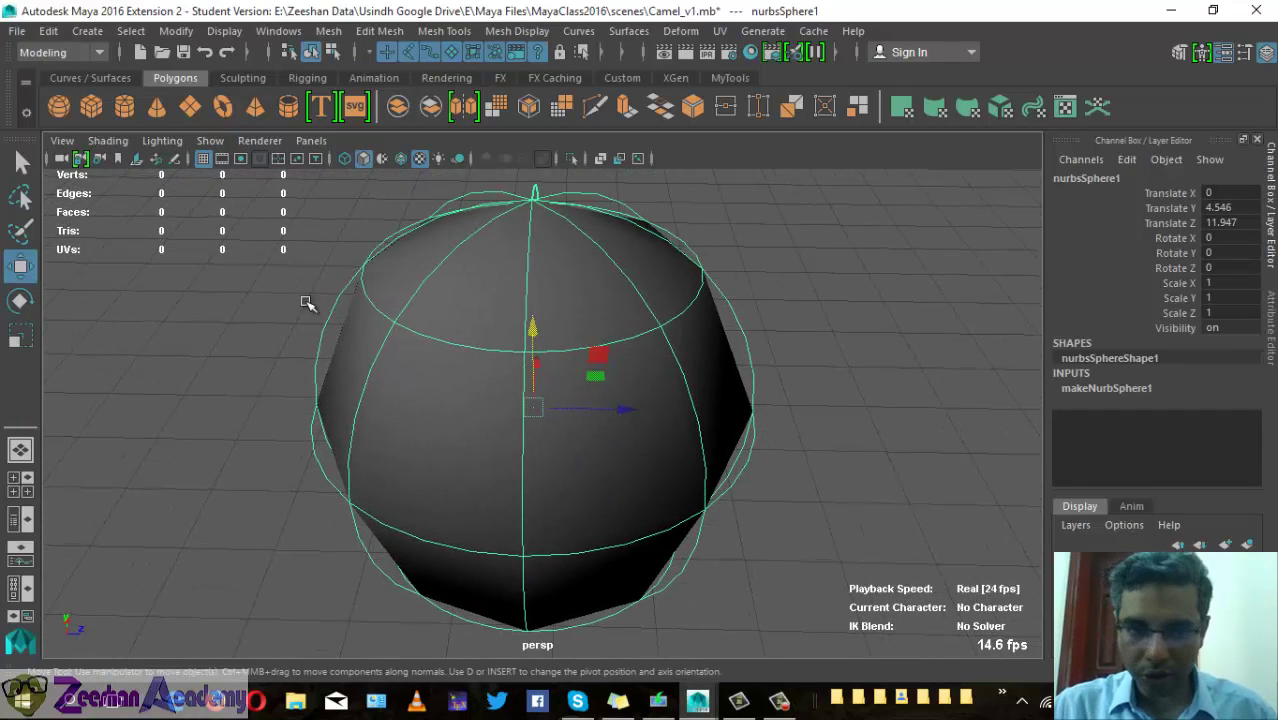
- Preview the sphere at display smoothness levels 1, 2 and 3, ending fully smooth
{"action": "left_click", "coordinate": [890, 331]}
{"action": "left_click", "coordinate": [546, 374]}
{"action": "key", "text": "1"}
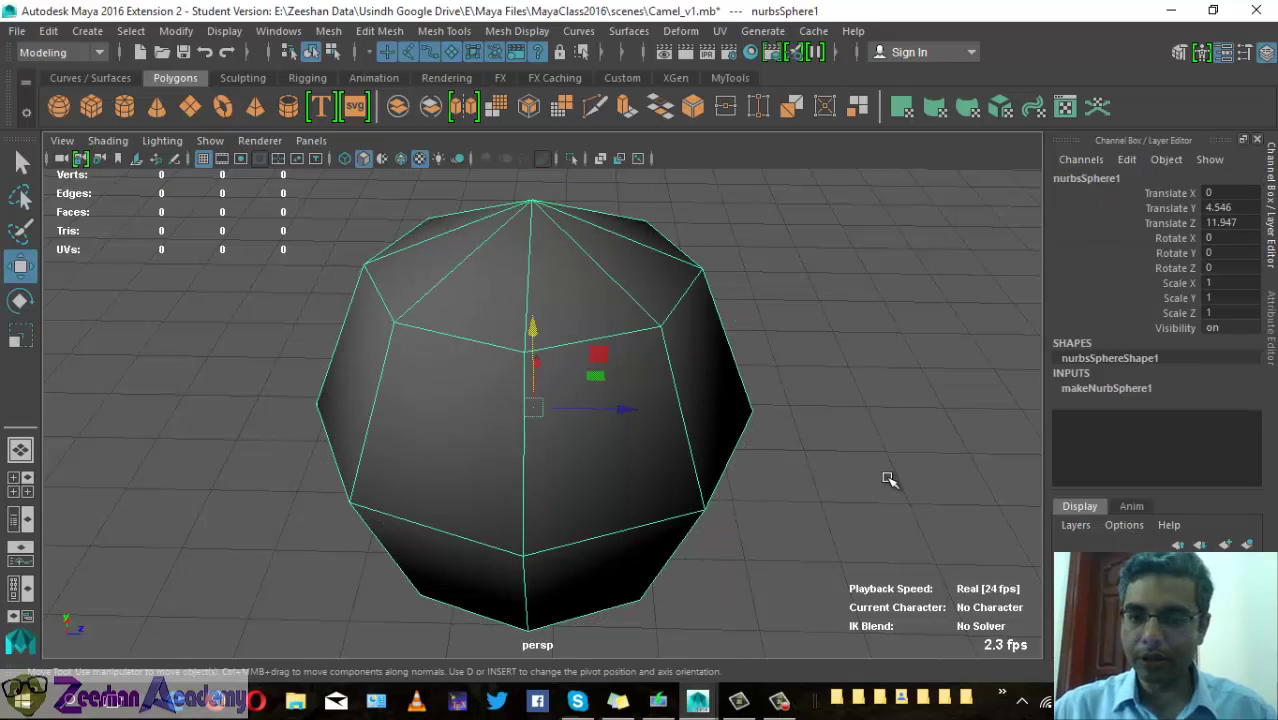
{"action": "key", "text": "2"}
{"action": "key", "text": "3"}
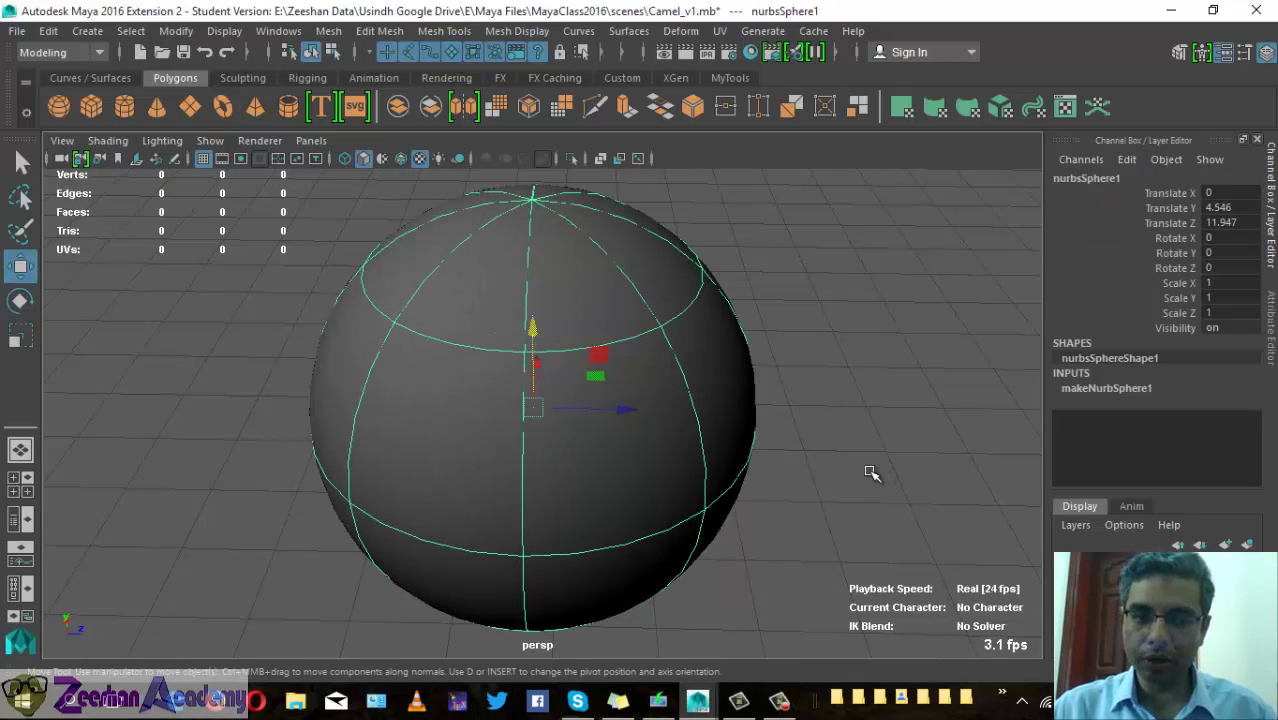
{"action": "left_click", "coordinate": [871, 428]}
{"action": "right_click_drag", "start_coordinate": [871, 428], "coordinate": [750, 407], "text": "alt"}
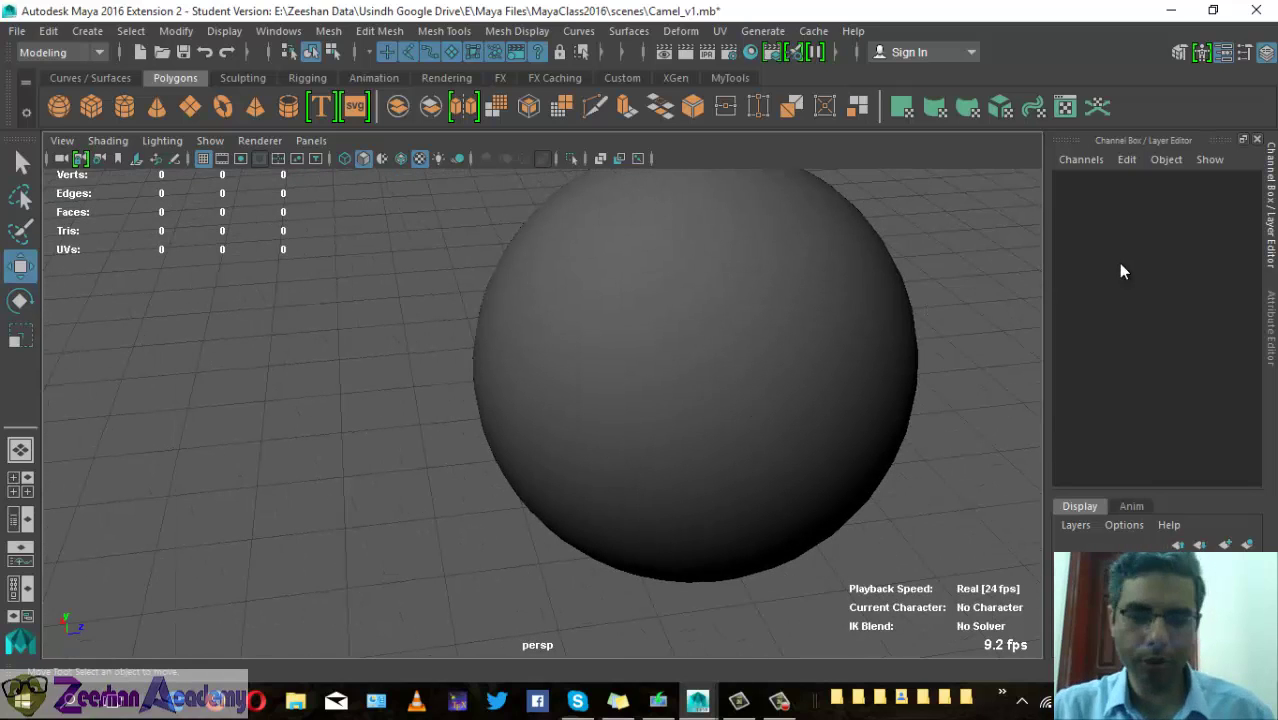
{"action": "left_click", "coordinate": [904, 311]}
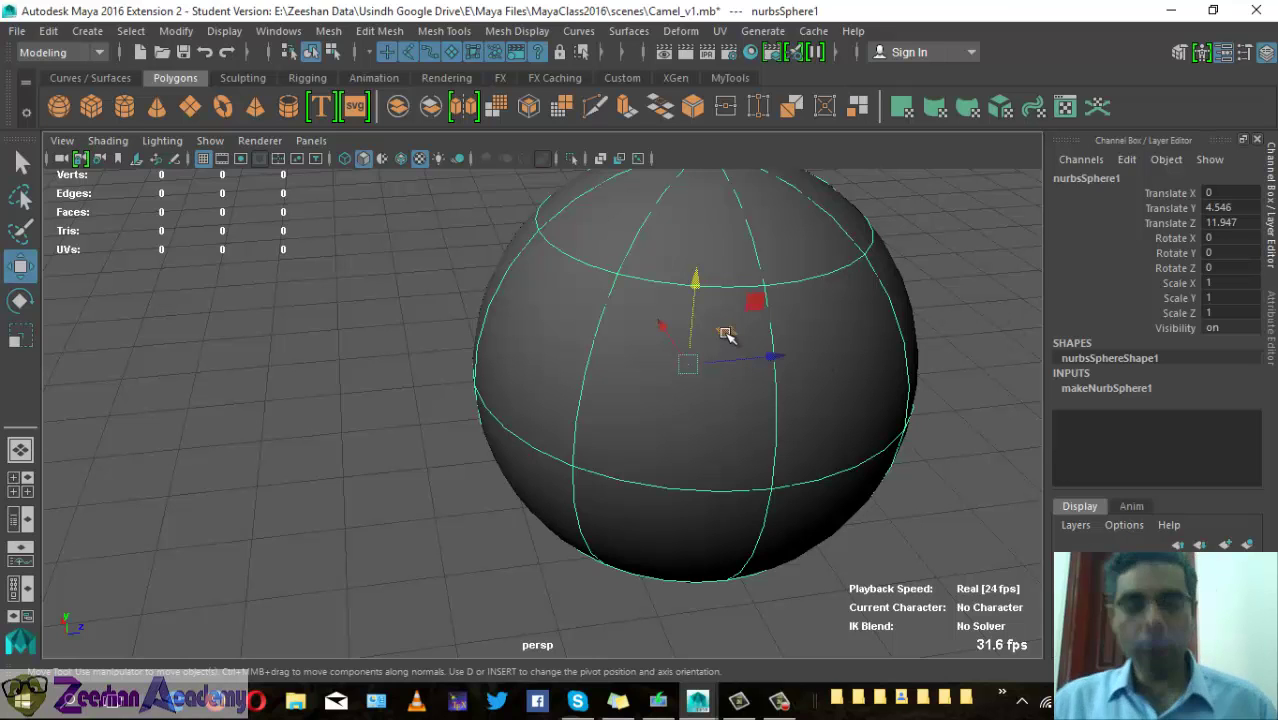
{"action": "mouse_move", "coordinate": [737, 348]}
{"action": "left_mouse_down", "text": "alt"}
{"action": "mouse_move", "coordinate": [753, 322]}
{"action": "mouse_move", "coordinate": [727, 297]}
{"action": "mouse_move", "coordinate": [722, 332]}
{"action": "mouse_move", "coordinate": [682, 374]}
{"action": "left_mouse_up", "text": "alt"}
- Cut the sphere's End Sweep down to 211.031, leaving an open wedge
{"action": "left_click", "coordinate": [1104, 389]}
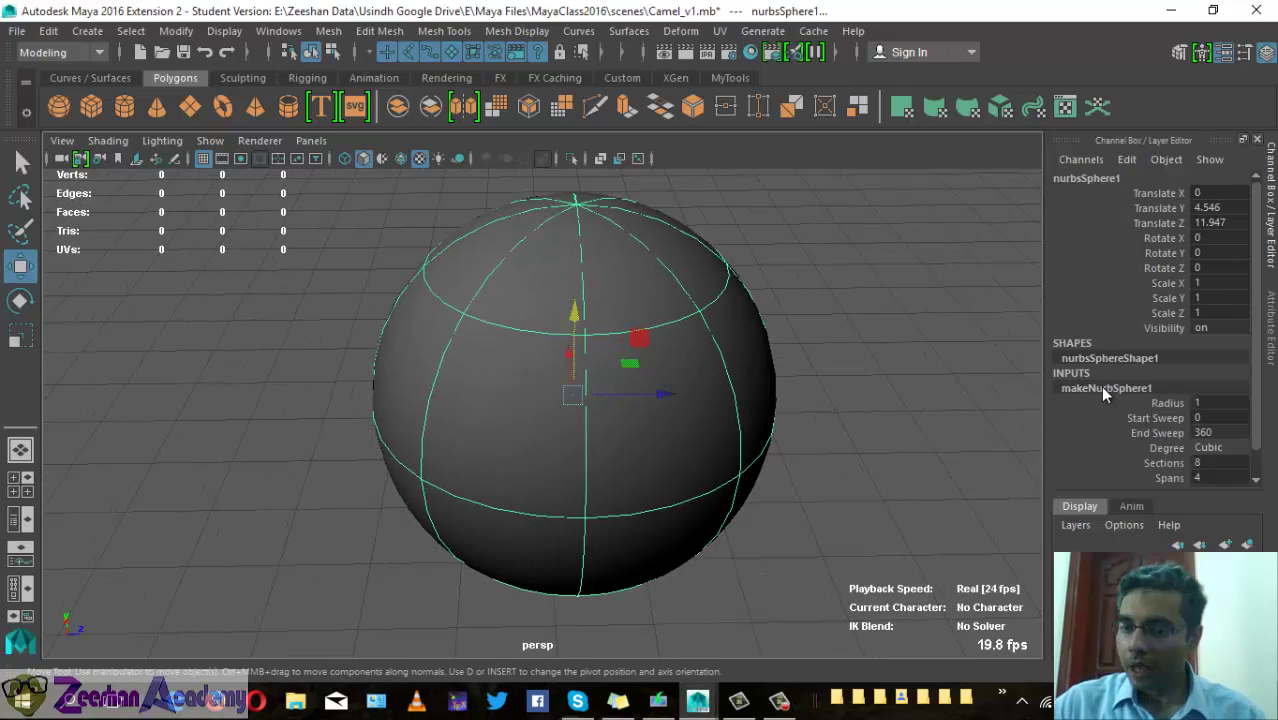
{"action": "left_click", "coordinate": [1177, 433]}
{"action": "middle_click_drag", "start_coordinate": [750, 385], "coordinate": [713, 385]}
{"action": "left_click_drag", "start_coordinate": [713, 385], "coordinate": [736, 434], "text": "alt"}
{"action": "mouse_move", "coordinate": [736, 434]}
{"action": "right_mouse_down", "text": "alt"}
{"action": "mouse_move", "coordinate": [620, 443]}
{"action": "mouse_move", "coordinate": [756, 528]}
{"action": "right_mouse_up", "text": "alt"}
{"action": "mouse_move", "coordinate": [756, 528]}
{"action": "middle_mouse_down"}
{"action": "mouse_move", "coordinate": [708, 448]}
{"action": "mouse_move", "coordinate": [551, 471]}
{"action": "mouse_move", "coordinate": [776, 471]}
{"action": "mouse_move", "coordinate": [640, 475]}
{"action": "middle_mouse_up"}
{"action": "left_click", "coordinate": [87, 31]}
{"action": "left_click", "coordinate": [87, 31]}
- Create a NURBS cone and move it to Translate Z 15.625 and Translate Y 6.099
{"action": "left_click", "coordinate": [87, 31]}
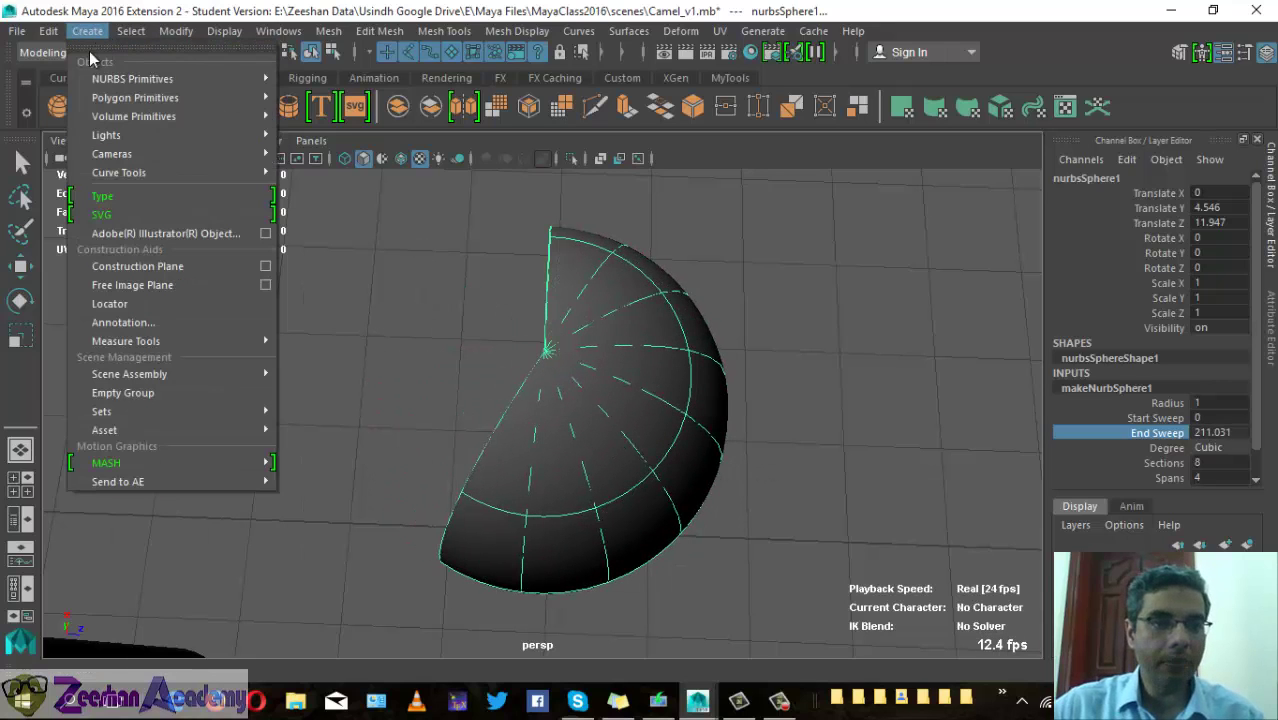
{"action": "mouse_move", "coordinate": [132, 78]}
{"action": "left_click", "coordinate": [364, 147]}
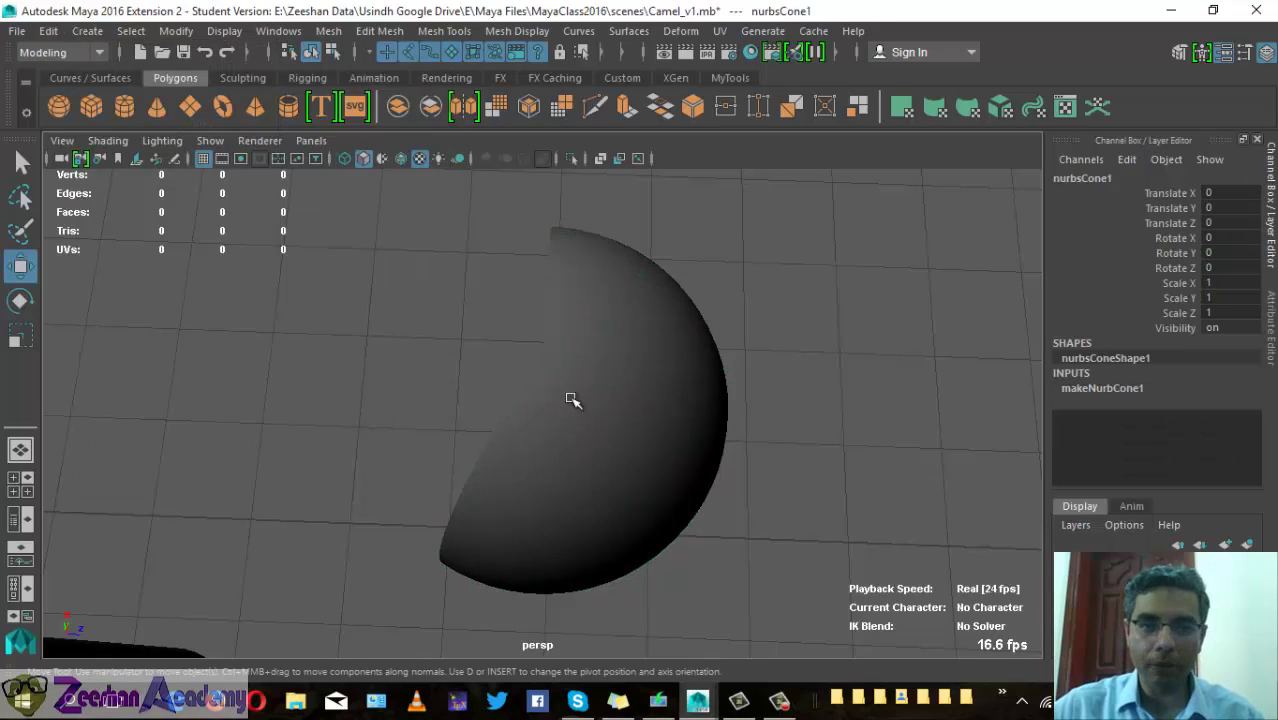
{"action": "mouse_move", "coordinate": [771, 414]}
{"action": "right_mouse_down", "text": "alt"}
{"action": "mouse_move", "coordinate": [402, 385]}
{"action": "mouse_move", "coordinate": [151, 442]}
{"action": "right_mouse_up", "text": "alt"}
{"action": "left_click", "coordinate": [145, 476]}
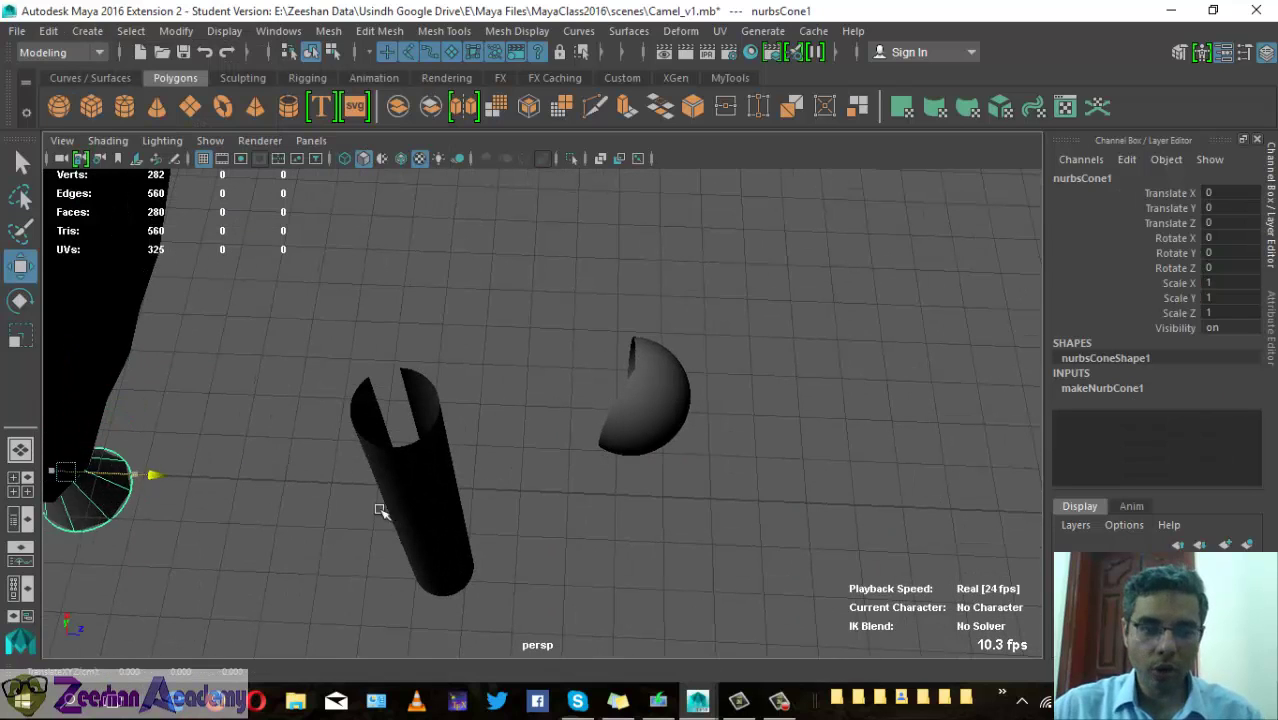
{"action": "middle_click_drag", "start_coordinate": [379, 508], "coordinate": [826, 548]}
{"action": "left_click_drag", "start_coordinate": [785, 450], "coordinate": [850, 297]}
{"action": "key", "text": "f"}
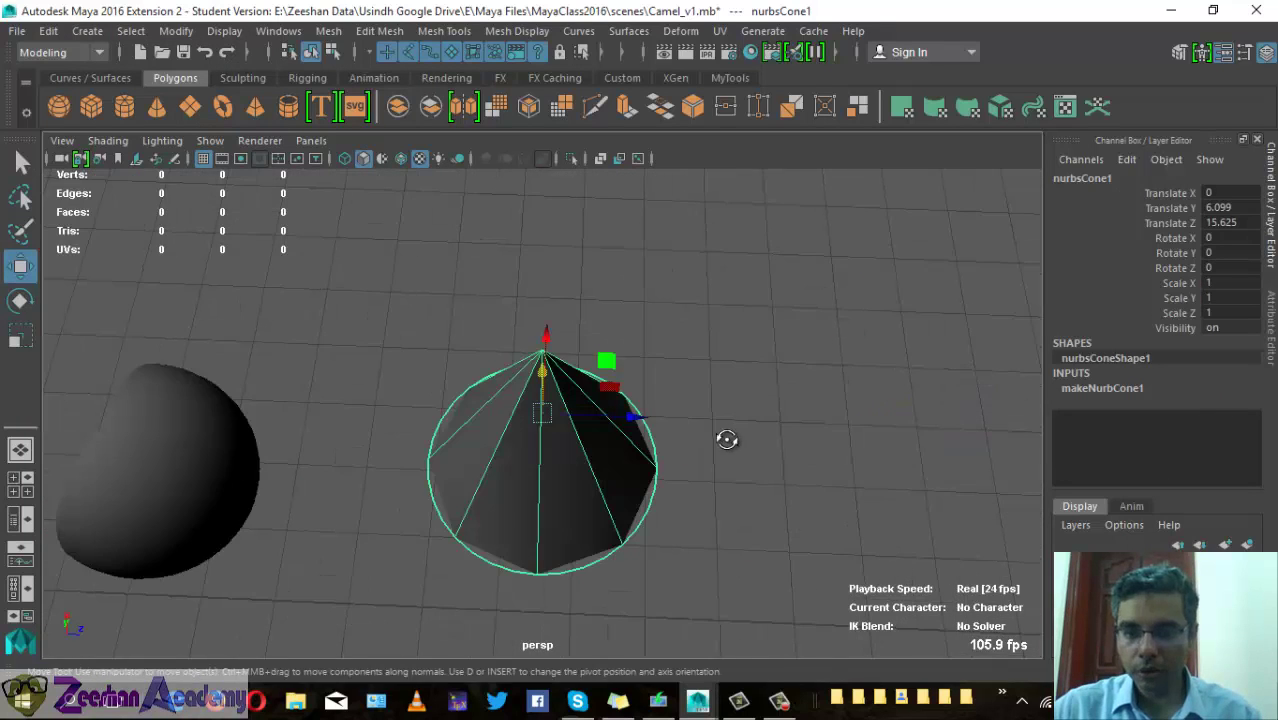
{"action": "mouse_move", "coordinate": [727, 436]}
{"action": "left_mouse_down", "text": "alt"}
{"action": "mouse_move", "coordinate": [793, 379]}
{"action": "mouse_move", "coordinate": [553, 420]}
{"action": "mouse_move", "coordinate": [919, 465]}
{"action": "left_mouse_up", "text": "alt"}
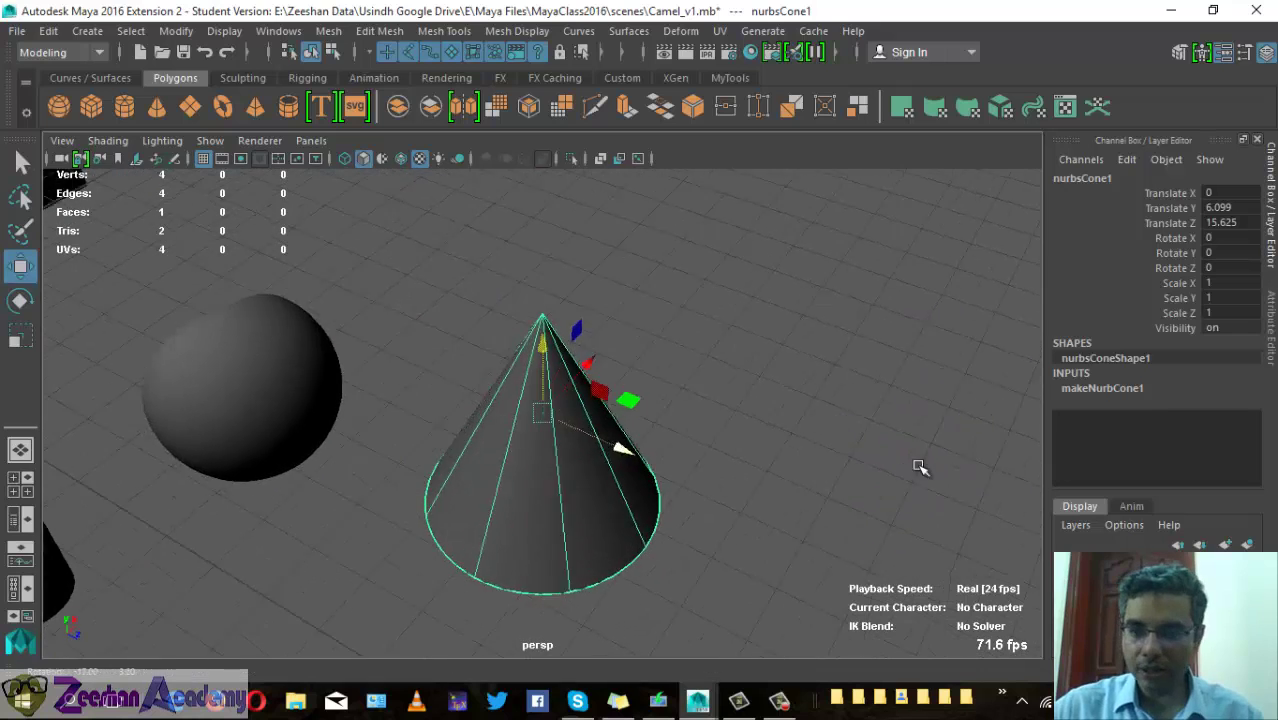
- Open the cone to an End Sweep of about 251, then select the cylinder, sphere and cone together
{"action": "left_click", "coordinate": [1102, 388]}
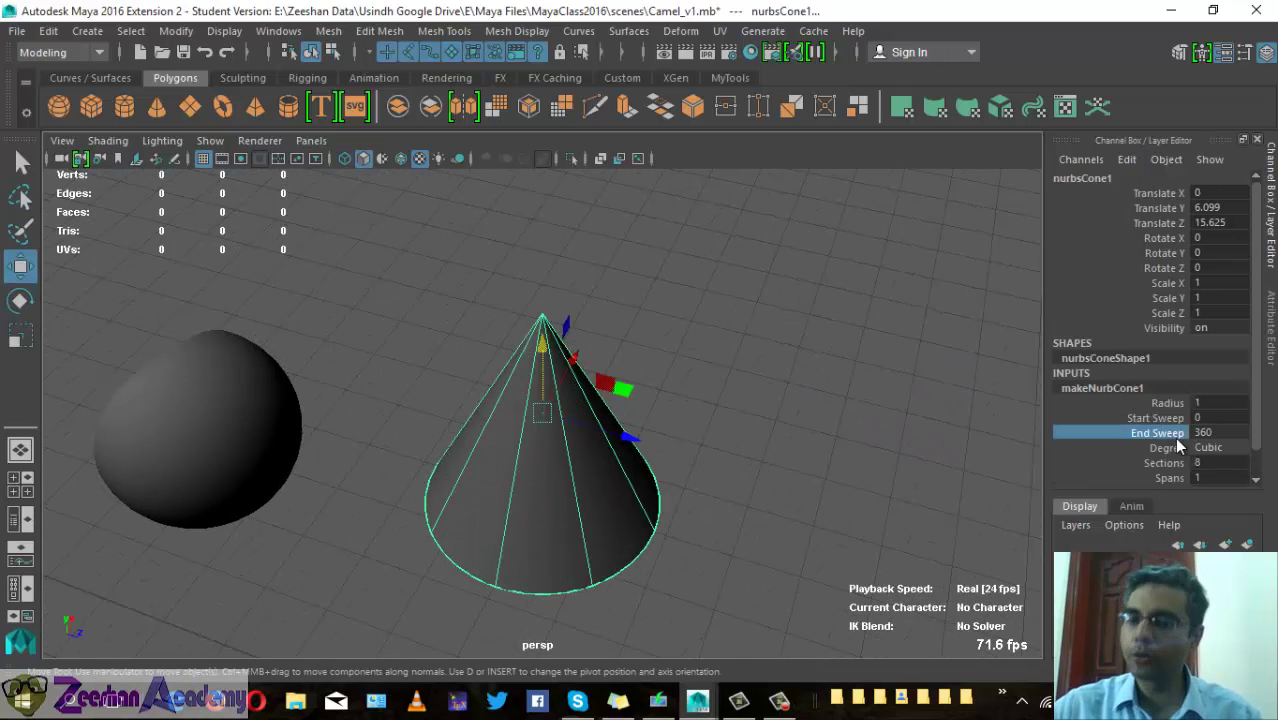
{"action": "left_click_drag", "start_coordinate": [688, 449], "coordinate": [682, 483], "text": "alt"}
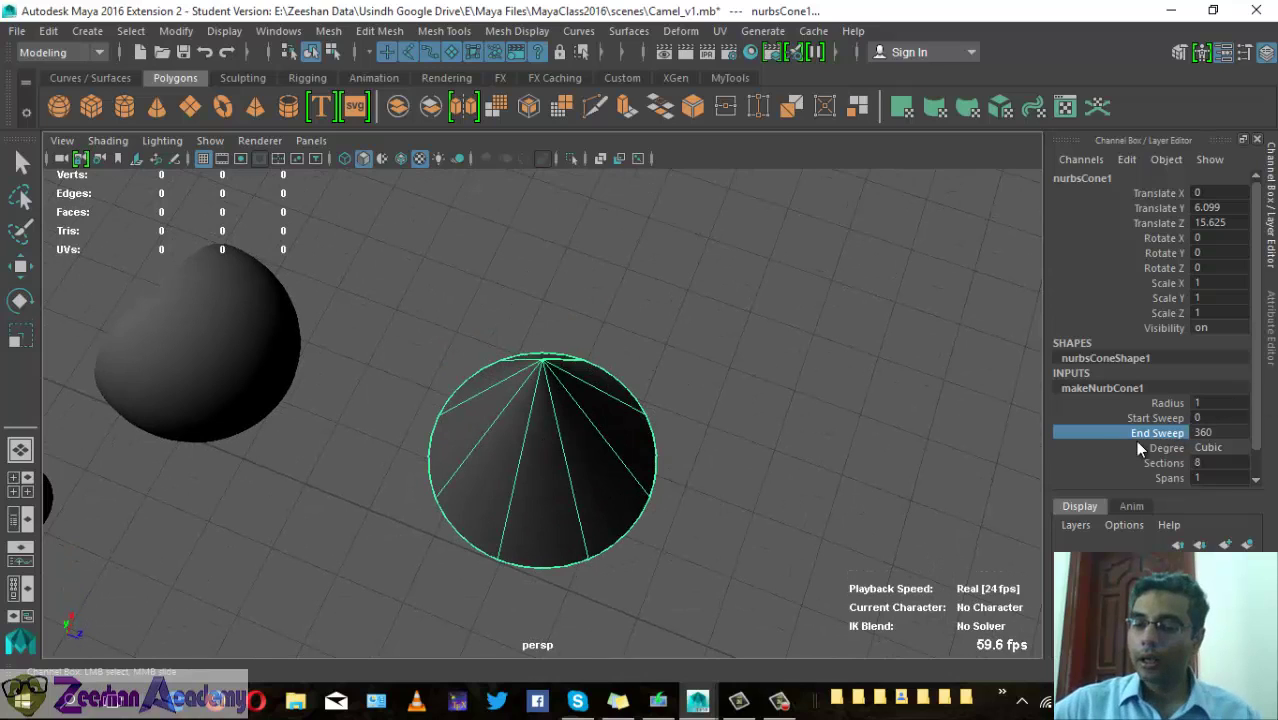
{"action": "middle_click_drag", "start_coordinate": [790, 454], "coordinate": [675, 455]}
{"action": "middle_click_drag", "start_coordinate": [742, 459], "coordinate": [682, 486]}
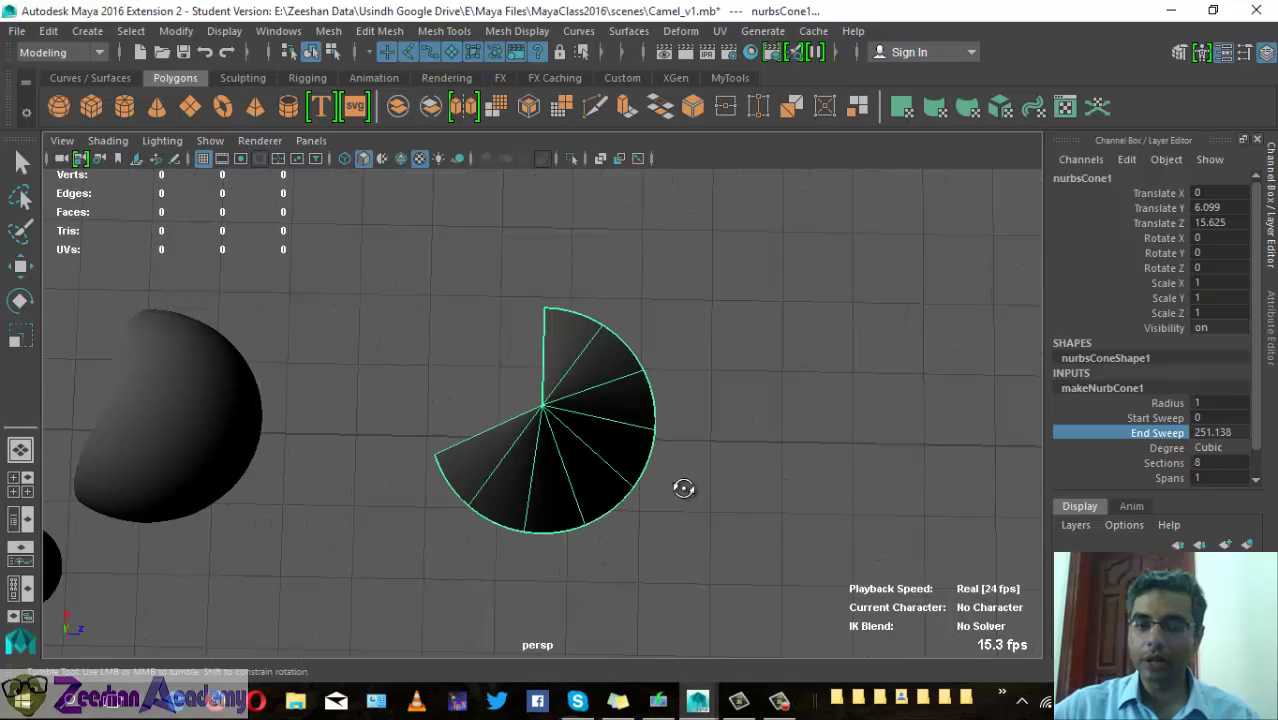
{"action": "mouse_move", "coordinate": [682, 486]}
{"action": "left_mouse_down", "text": "alt"}
{"action": "mouse_move", "coordinate": [833, 440]}
{"action": "mouse_move", "coordinate": [713, 449]}
{"action": "mouse_move", "coordinate": [285, 420]}
{"action": "mouse_move", "coordinate": [470, 416]}
{"action": "left_mouse_up", "text": "alt"}
{"action": "left_click_drag", "start_coordinate": [238, 447], "coordinate": [704, 445]}
{"action": "key", "text": "w"}
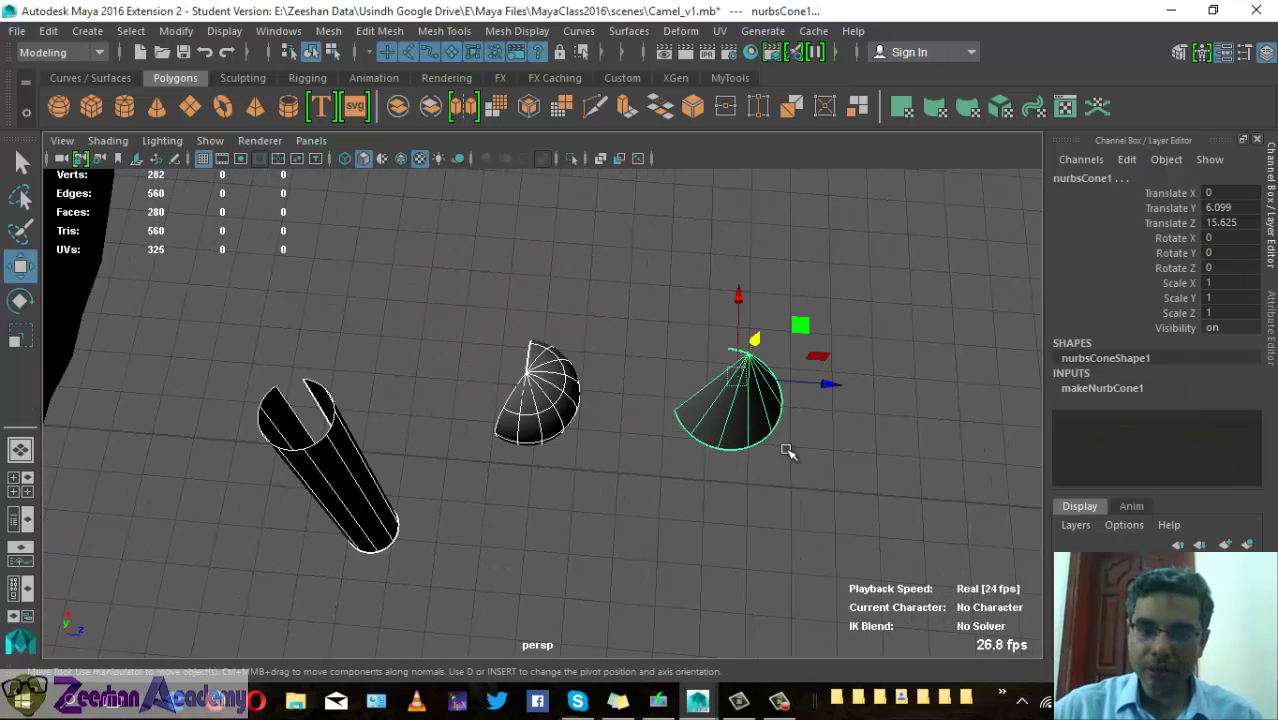
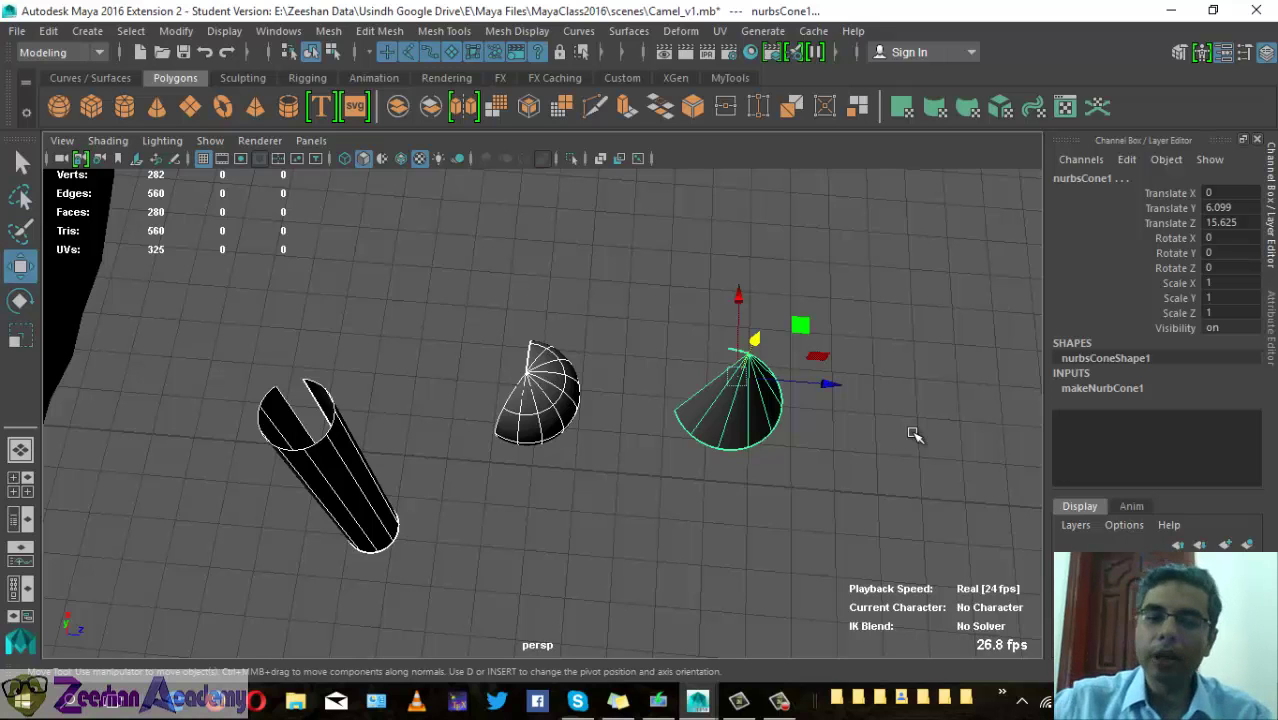
- Orbit around the cylinder, sphere and cone, then bring up the Create menu's NURBS primitives
{"action": "left_click_drag", "start_coordinate": [914, 434], "coordinate": [435, 436], "text": "alt"}
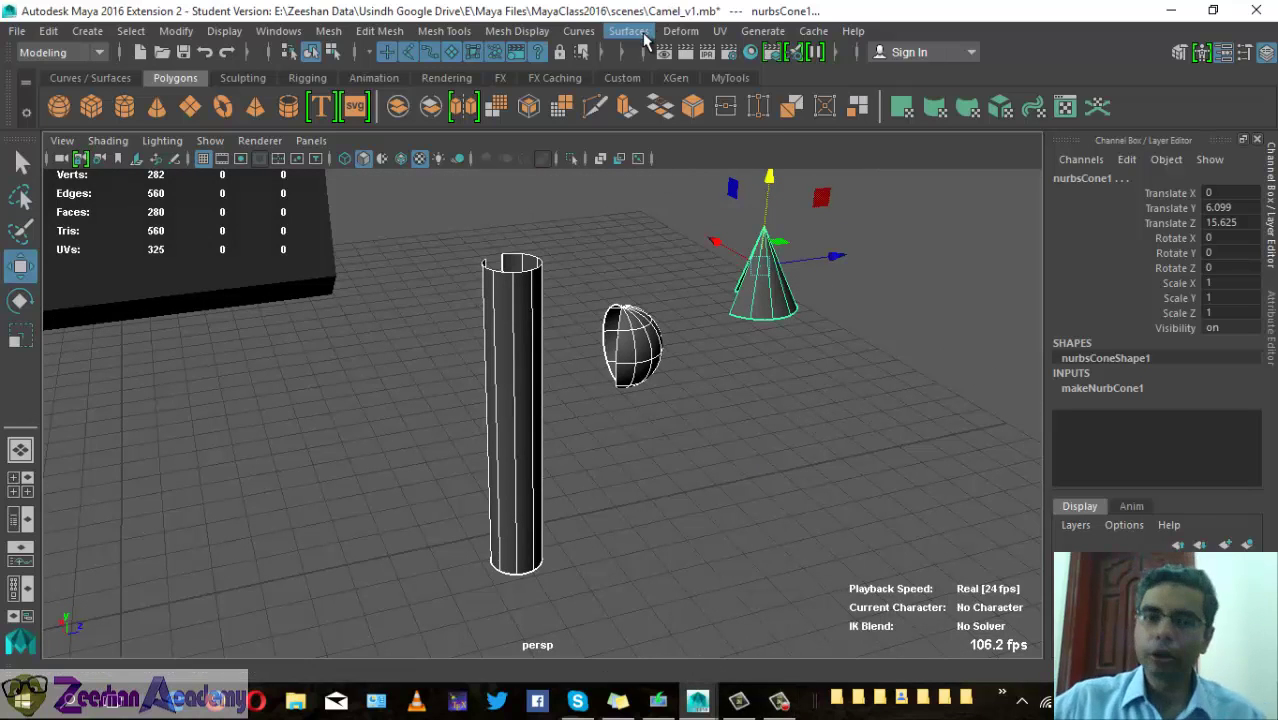
{"action": "left_click", "coordinate": [638, 33]}
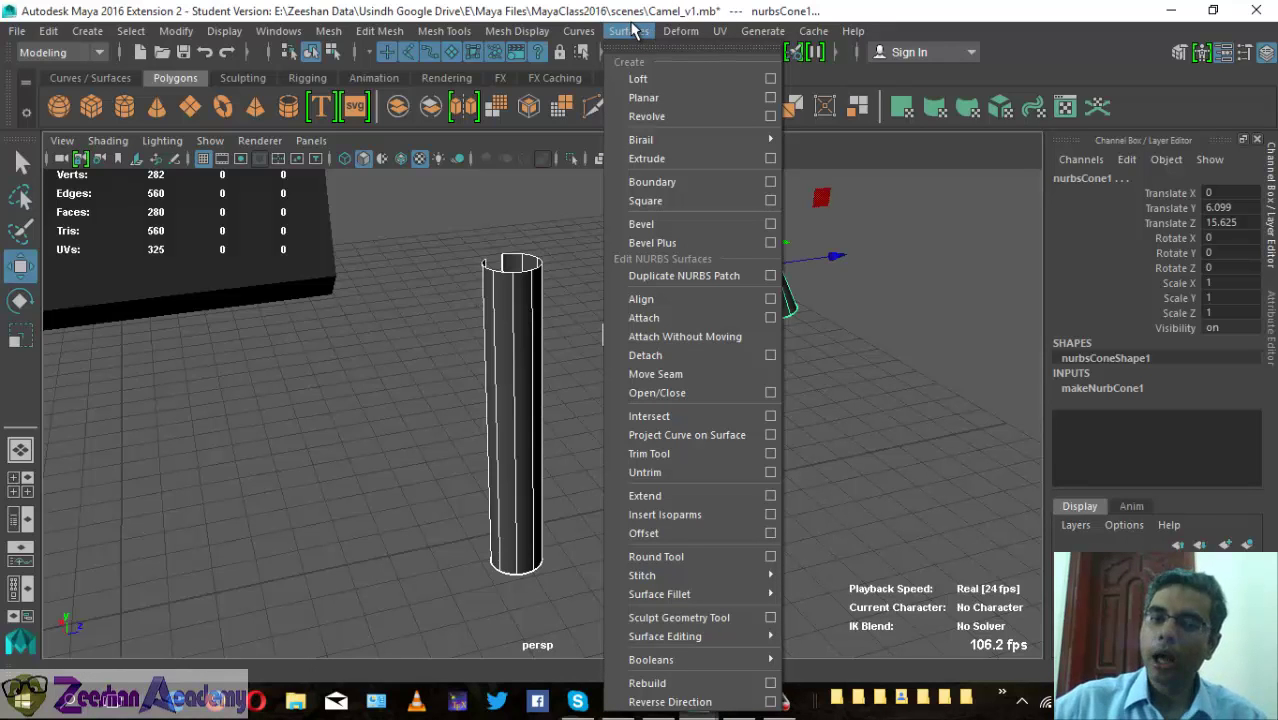
{"action": "key", "text": "Escape"}
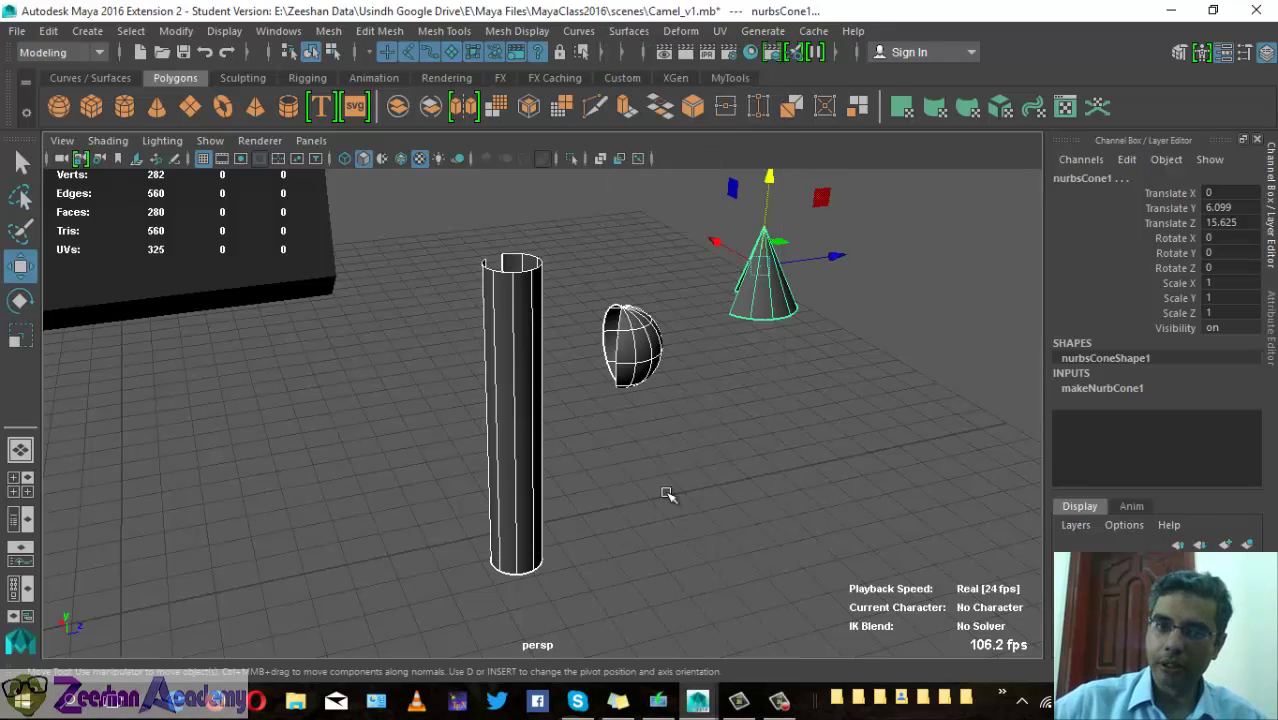
{"action": "mouse_move", "coordinate": [667, 491]}
{"action": "left_mouse_down", "text": "alt"}
{"action": "mouse_move", "coordinate": [605, 471]}
{"action": "mouse_move", "coordinate": [545, 485]}
{"action": "mouse_move", "coordinate": [584, 404]}
{"action": "mouse_move", "coordinate": [450, 310]}
{"action": "left_mouse_up", "text": "alt"}
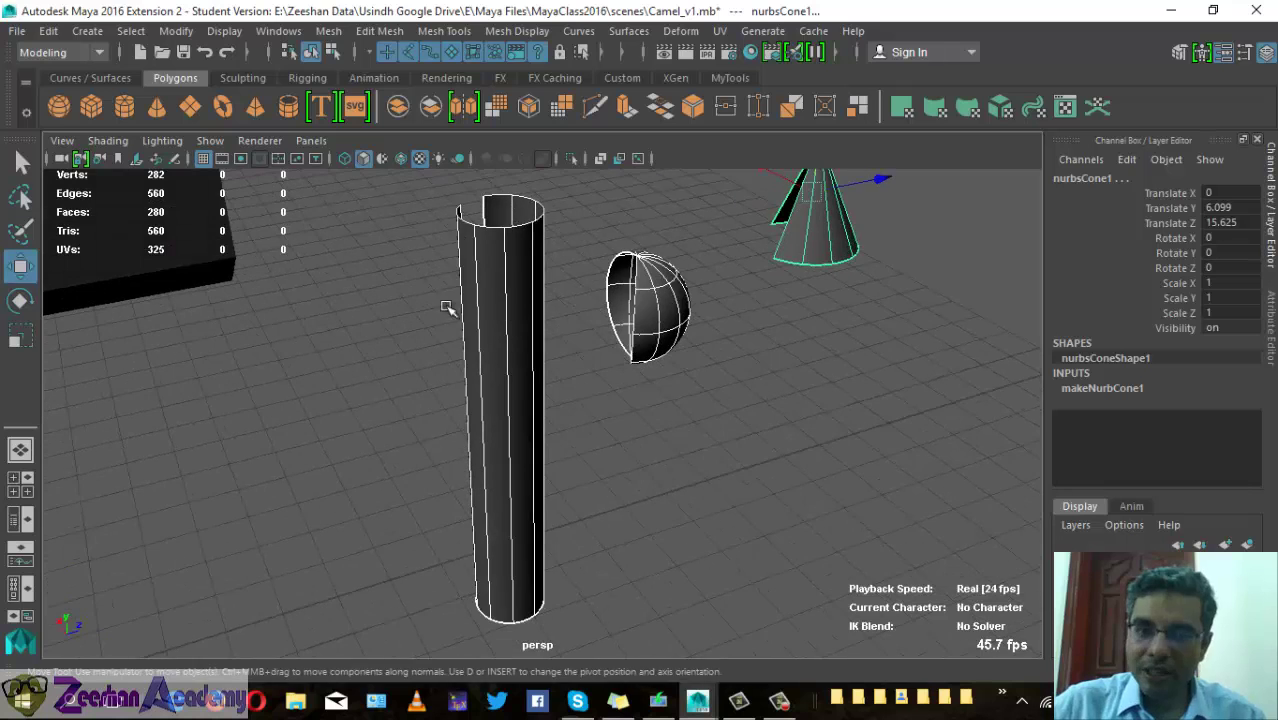
{"action": "mouse_move", "coordinate": [699, 337]}
{"action": "left_mouse_down", "text": "alt"}
{"action": "mouse_move", "coordinate": [666, 443]}
{"action": "mouse_move", "coordinate": [340, 357]}
{"action": "left_mouse_up", "text": "alt"}
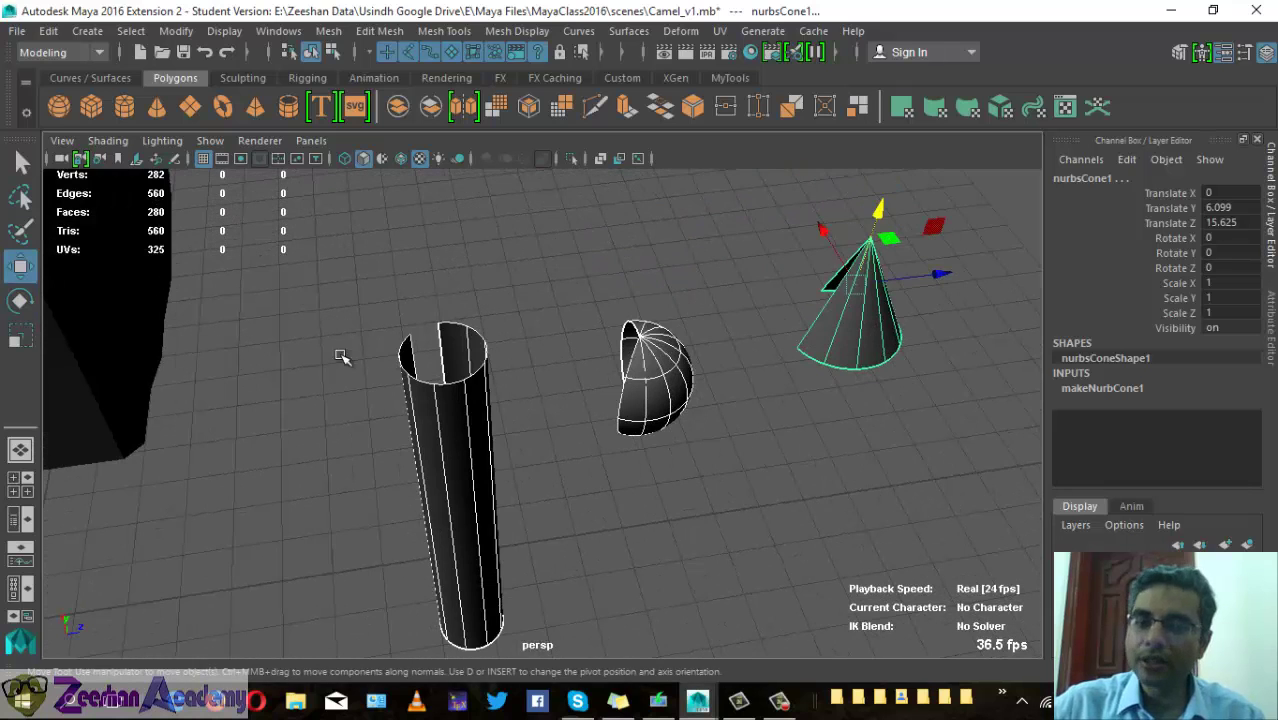
{"action": "left_click", "coordinate": [87, 31]}
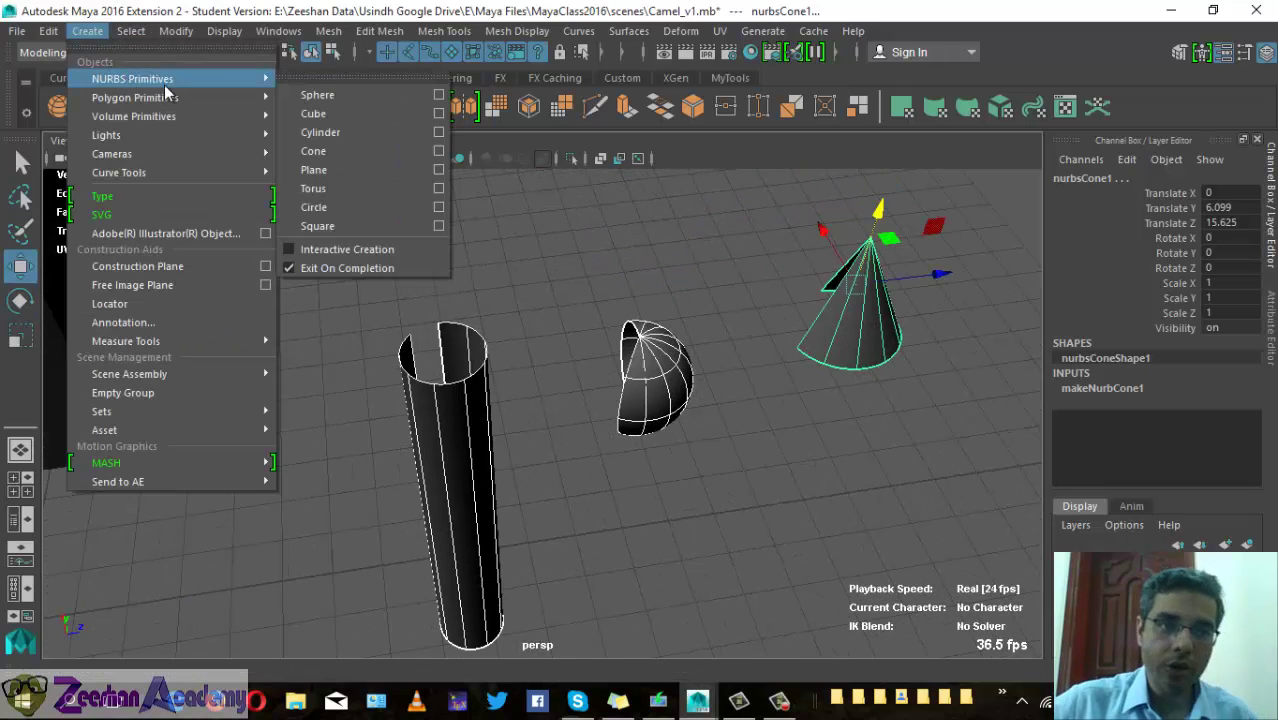
{"action": "left_click", "coordinate": [345, 116]}
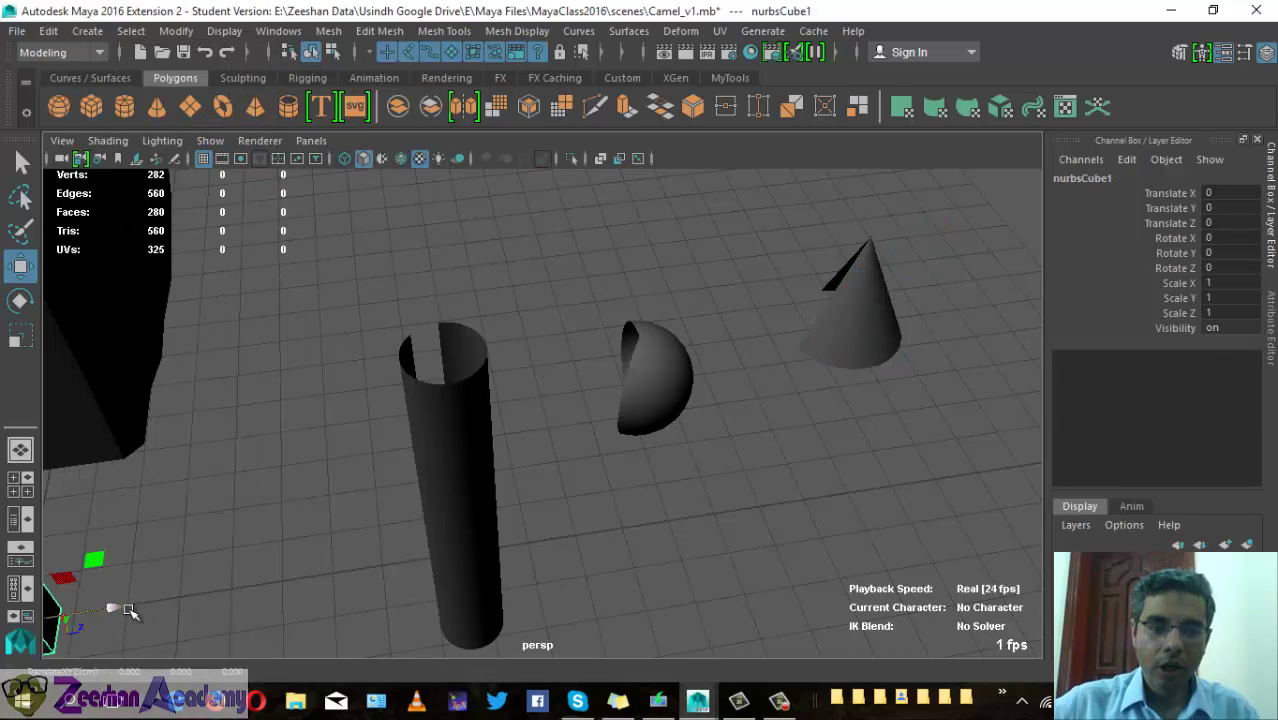
{"action": "left_click_drag", "start_coordinate": [112, 607], "coordinate": [762, 602]}
{"action": "left_click_drag", "start_coordinate": [680, 467], "coordinate": [721, 186]}
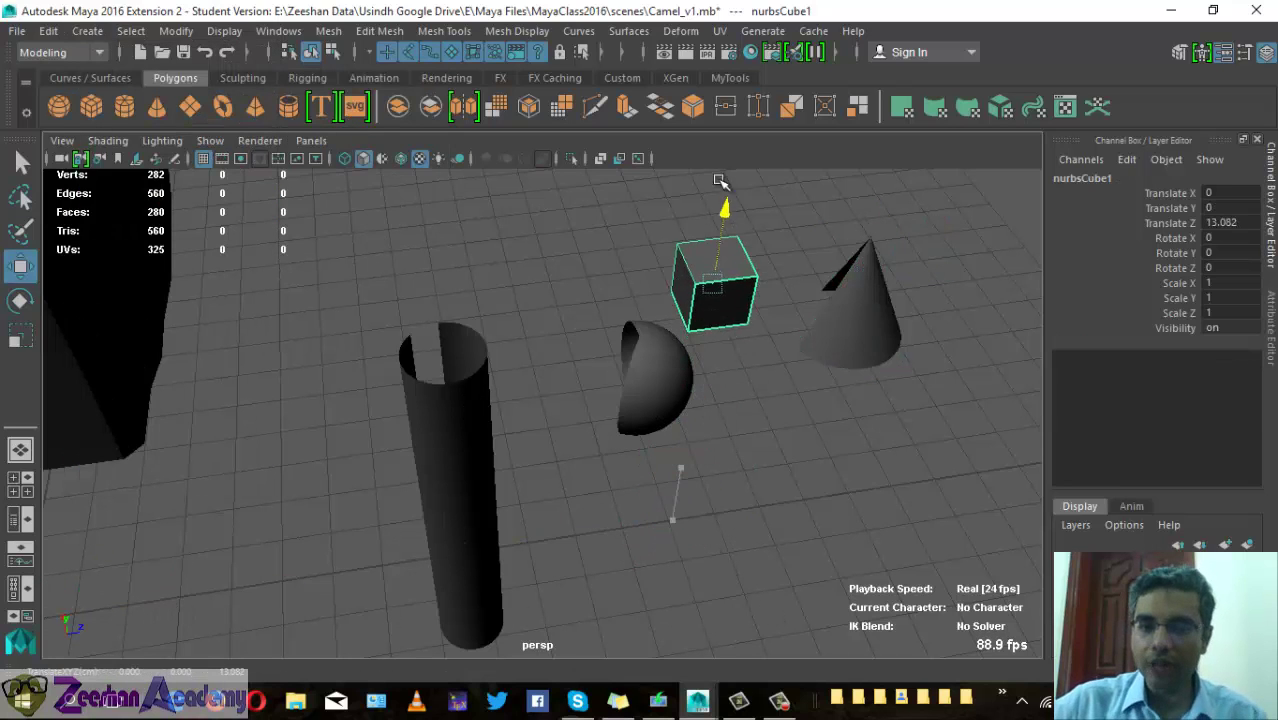
{"action": "left_click_drag", "start_coordinate": [736, 334], "coordinate": [434, 188], "text": "alt"}
{"action": "right_click_drag", "start_coordinate": [434, 188], "coordinate": [595, 408], "text": "alt"}
{"action": "mouse_move", "coordinate": [595, 408]}
{"action": "left_mouse_down", "text": "alt"}
{"action": "mouse_move", "coordinate": [699, 408]}
{"action": "mouse_move", "coordinate": [638, 478]}
{"action": "mouse_move", "coordinate": [890, 562]}
{"action": "mouse_move", "coordinate": [1007, 525]}
{"action": "mouse_move", "coordinate": [680, 557]}
{"action": "left_mouse_up", "text": "alt"}
{"action": "key", "text": "f"}
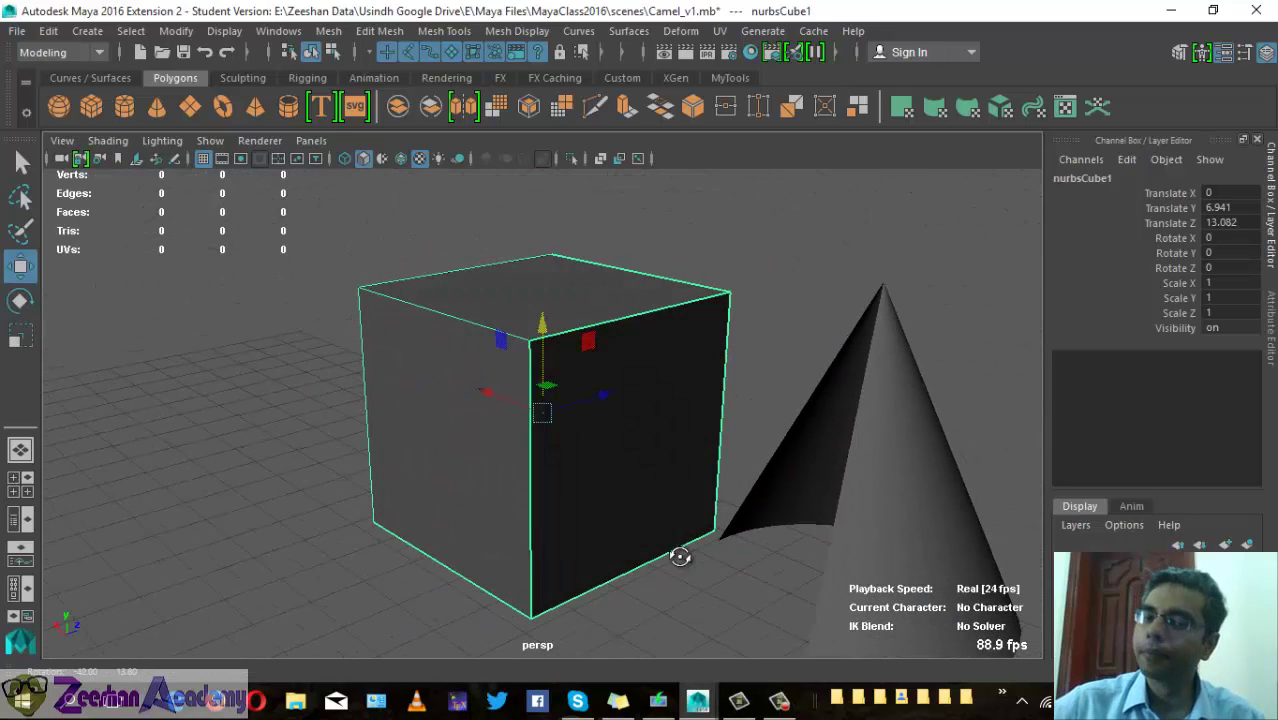
{"action": "left_click", "coordinate": [240, 346]}
{"action": "left_click", "coordinate": [617, 369]}
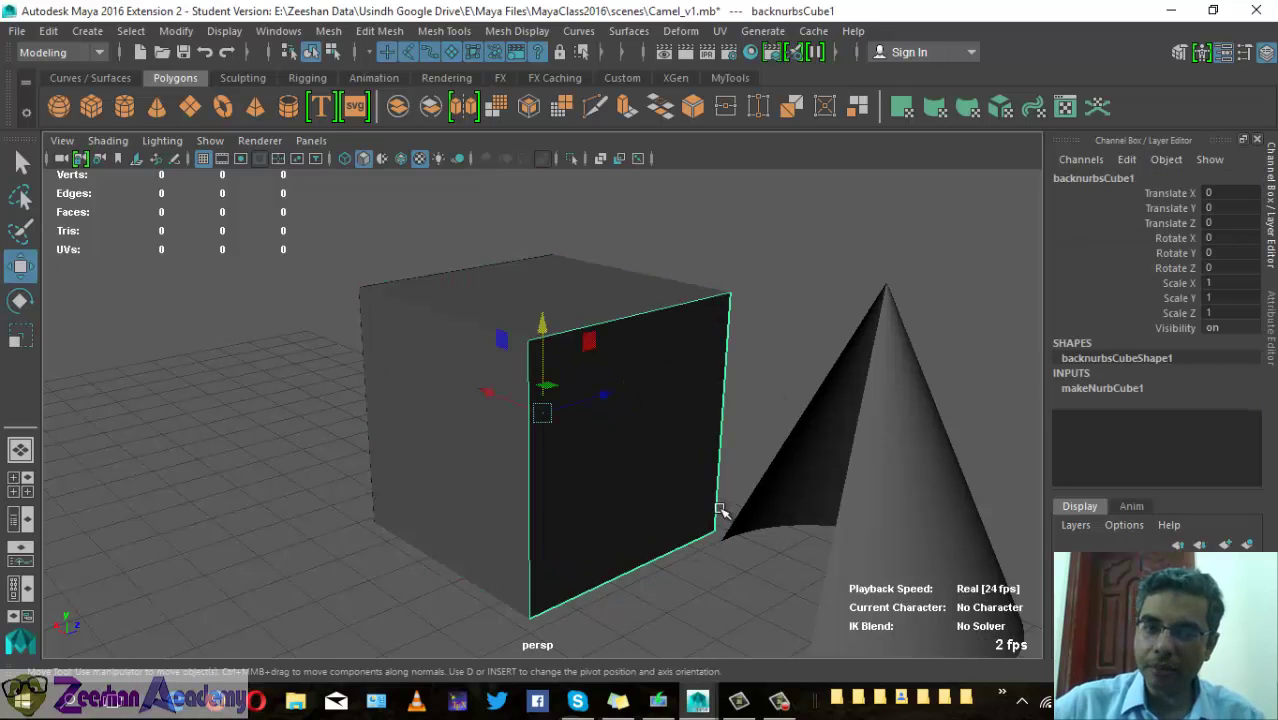
{"action": "mouse_move", "coordinate": [718, 510]}
{"action": "left_mouse_down", "text": "alt"}
{"action": "mouse_move", "coordinate": [536, 434]}
{"action": "mouse_move", "coordinate": [600, 442]}
{"action": "left_mouse_up", "text": "alt"}
{"action": "mouse_move", "coordinate": [460, 407]}
{"action": "left_mouse_down"}
{"action": "mouse_move", "coordinate": [533, 331]}
{"action": "mouse_move", "coordinate": [593, 331]}
{"action": "mouse_move", "coordinate": [497, 417]}
{"action": "left_mouse_up"}
{"action": "left_click", "coordinate": [536, 362]}
{"action": "left_click", "coordinate": [420, 370]}
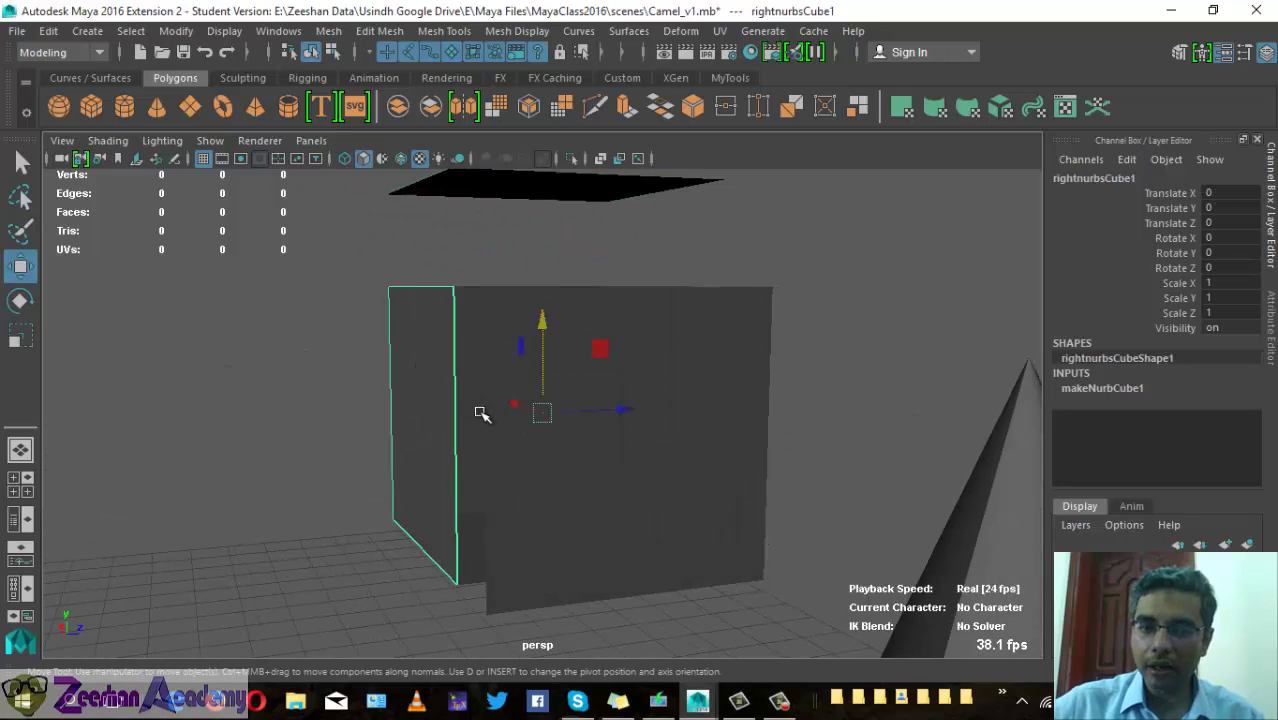
{"action": "mouse_move", "coordinate": [616, 419]}
{"action": "left_mouse_down"}
{"action": "mouse_move", "coordinate": [556, 413]}
{"action": "mouse_move", "coordinate": [516, 462]}
{"action": "left_mouse_up"}
{"action": "left_click", "coordinate": [670, 365]}
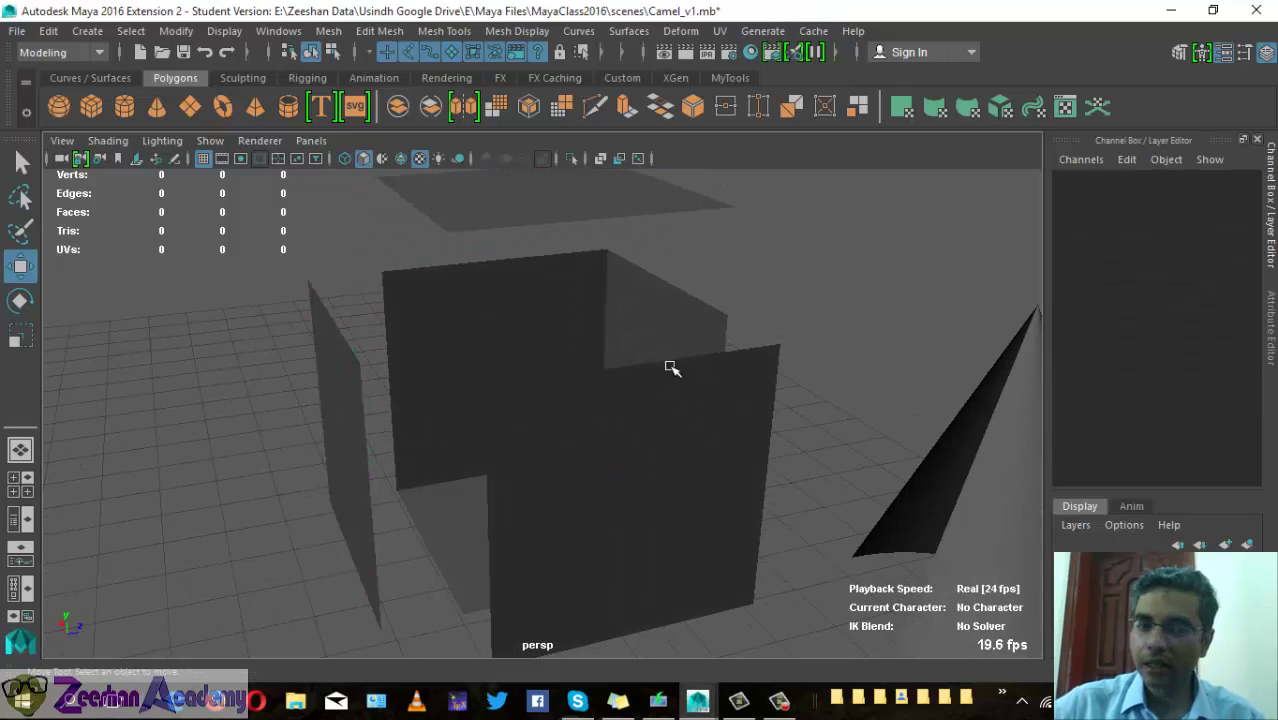
{"action": "left_click", "coordinate": [720, 323]}
{"action": "mouse_move", "coordinate": [617, 411]}
{"action": "left_mouse_down"}
{"action": "mouse_move", "coordinate": [693, 408]}
{"action": "mouse_move", "coordinate": [491, 399]}
{"action": "mouse_move", "coordinate": [415, 376]}
{"action": "left_mouse_up"}
{"action": "left_click", "coordinate": [497, 410]}
{"action": "left_click", "coordinate": [613, 550]}
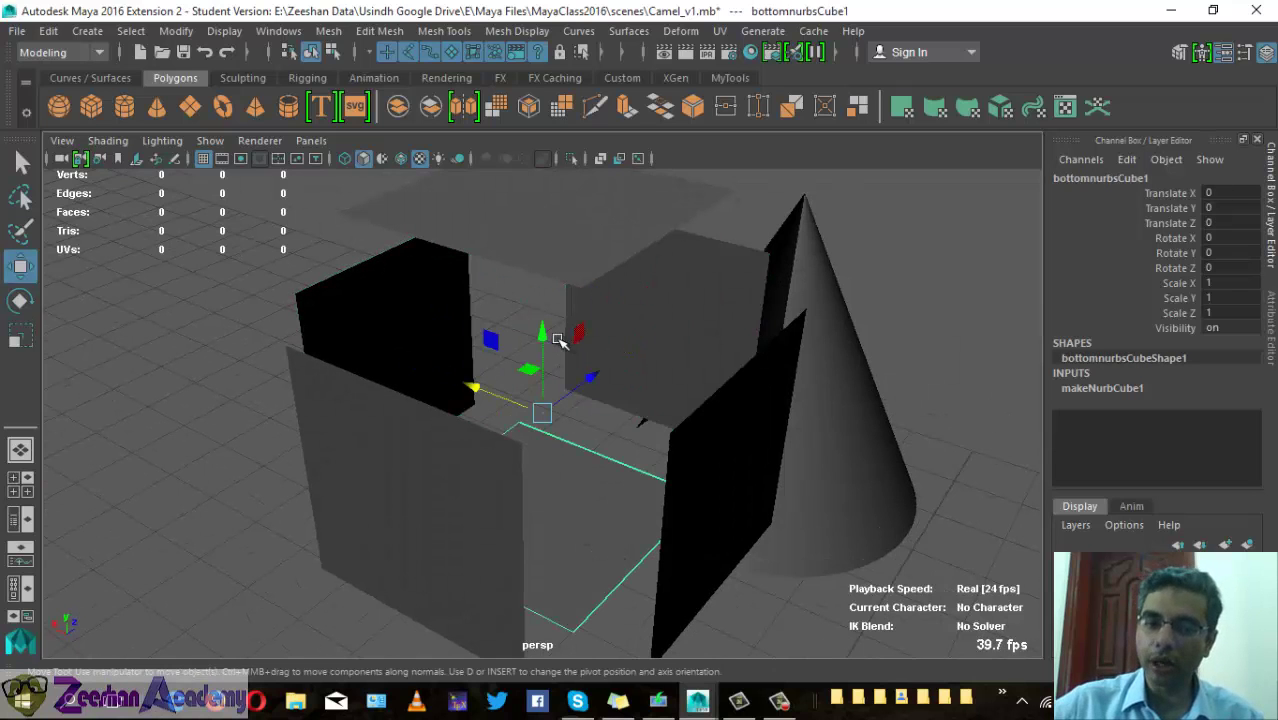
{"action": "mouse_move", "coordinate": [541, 345]}
{"action": "left_mouse_down"}
{"action": "mouse_move", "coordinate": [562, 395]}
{"action": "mouse_move", "coordinate": [736, 445]}
{"action": "mouse_move", "coordinate": [881, 402]}
{"action": "mouse_move", "coordinate": [608, 368]}
{"action": "mouse_move", "coordinate": [285, 440]}
{"action": "mouse_move", "coordinate": [518, 404]}
{"action": "left_mouse_up"}
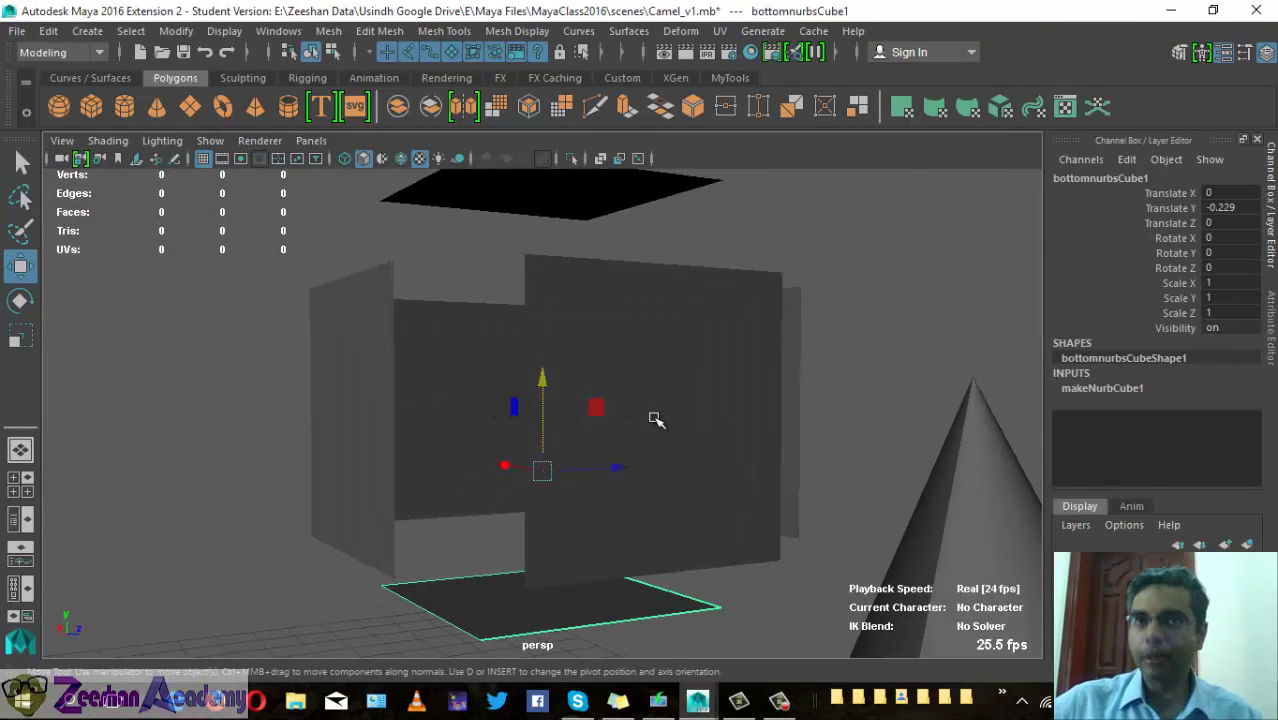
{"action": "left_click_drag", "start_coordinate": [627, 428], "coordinate": [730, 362], "text": "alt"}
{"action": "left_click", "coordinate": [617, 295]}
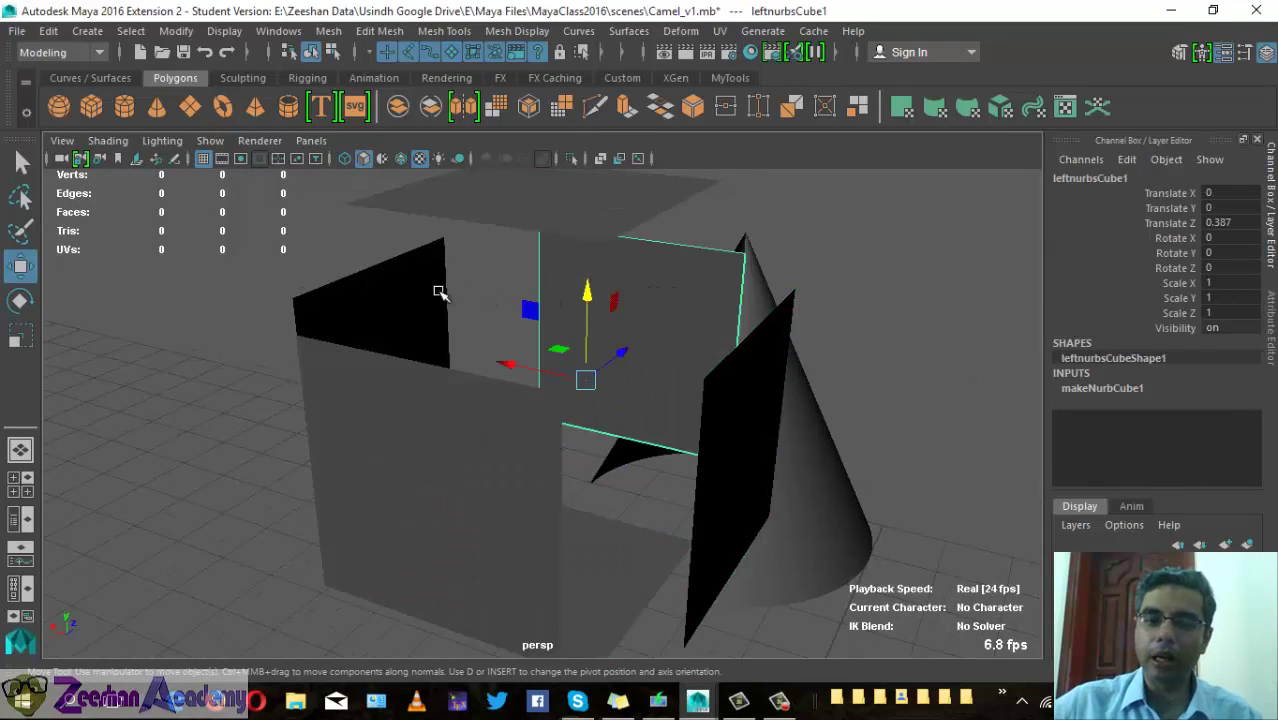
{"action": "left_click", "coordinate": [575, 530]}
{"action": "left_click", "coordinate": [626, 538]}
{"action": "left_click", "coordinate": [660, 355]}
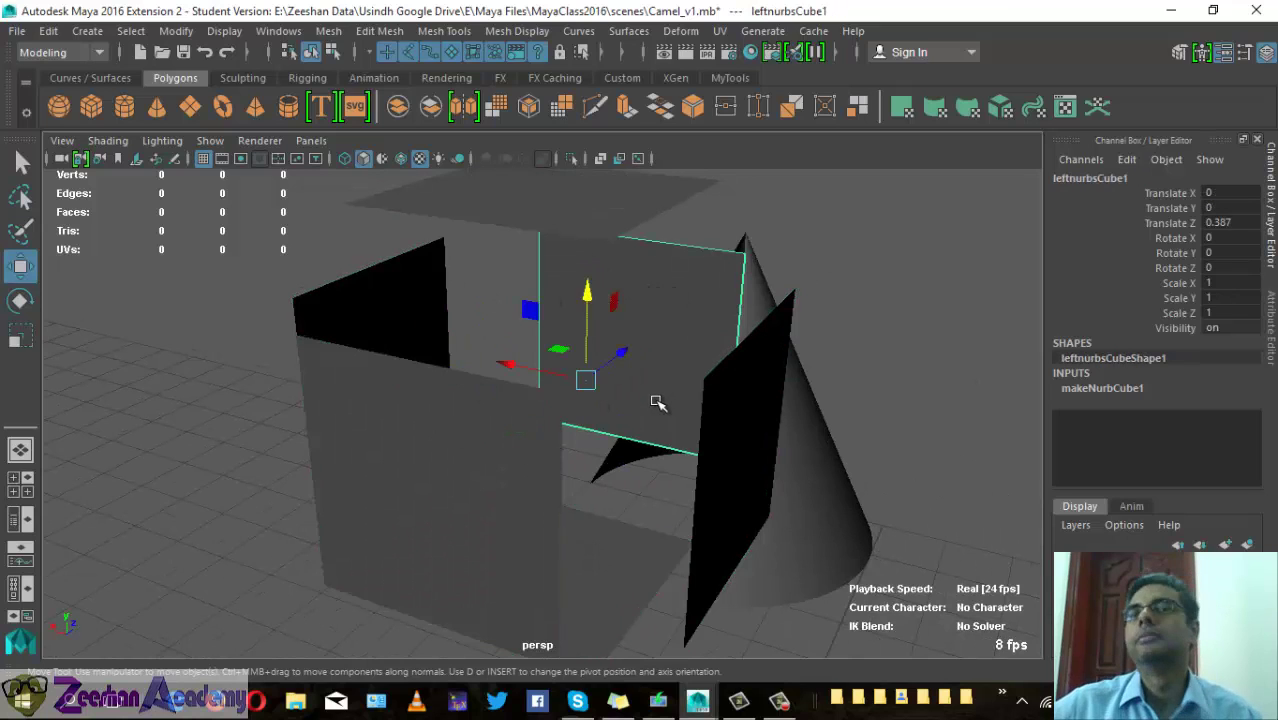
{"action": "left_click_drag", "start_coordinate": [644, 400], "coordinate": [563, 362], "text": "alt"}
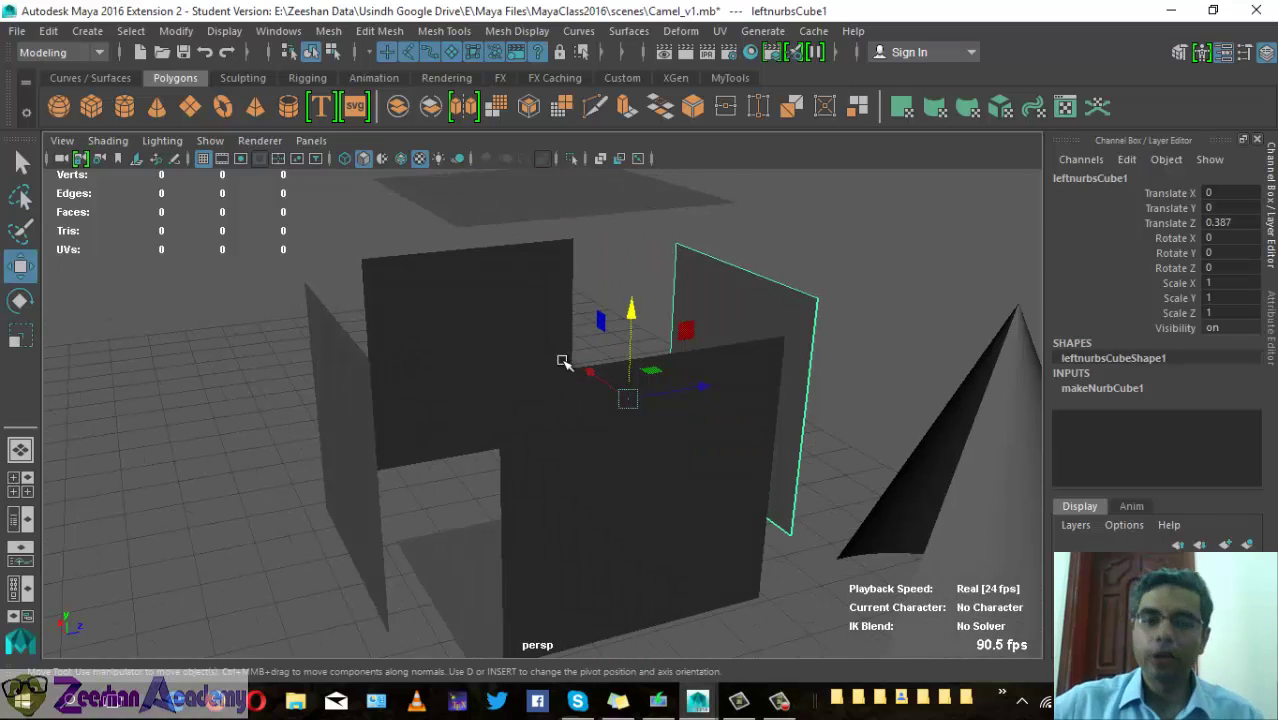
{"action": "right_click_drag", "start_coordinate": [497, 255], "coordinate": [350, 222]}
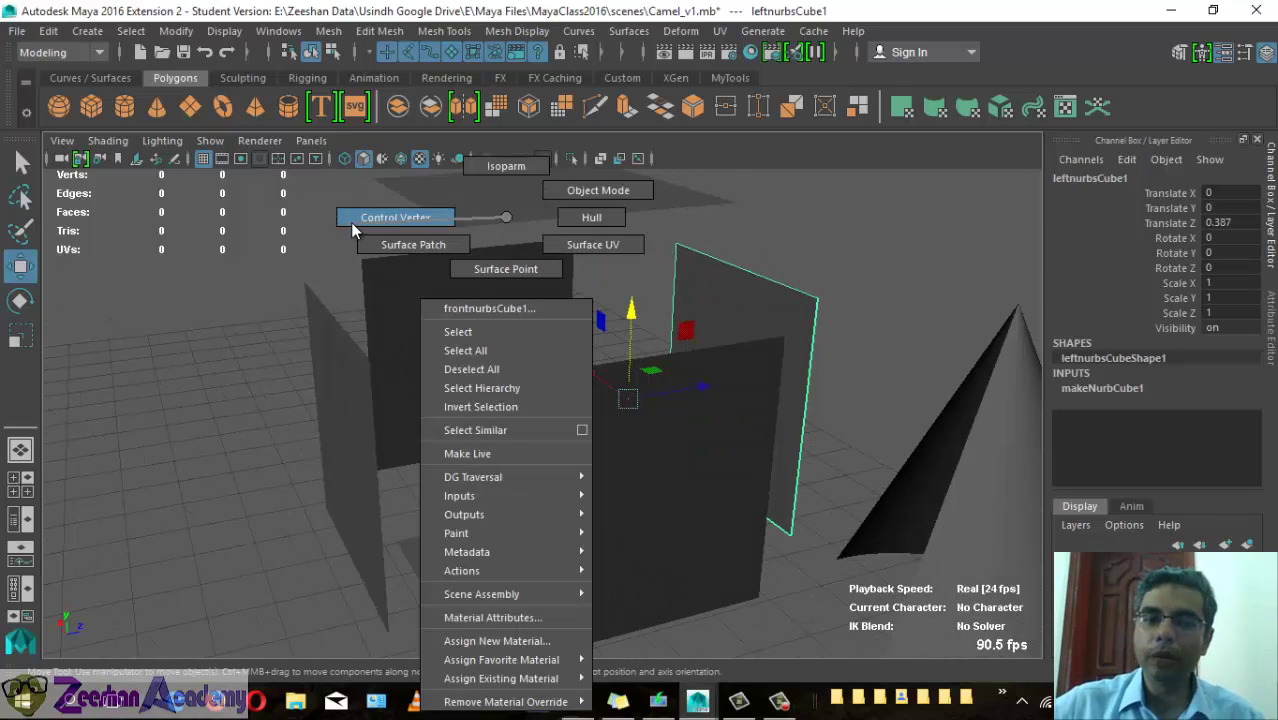
{"action": "mouse_move", "coordinate": [352, 243]}
{"action": "left_mouse_down"}
{"action": "mouse_move", "coordinate": [366, 262]}
{"action": "mouse_move", "coordinate": [194, 386]}
{"action": "mouse_move", "coordinate": [383, 340]}
{"action": "left_mouse_up"}
{"action": "left_click", "coordinate": [207, 250]}
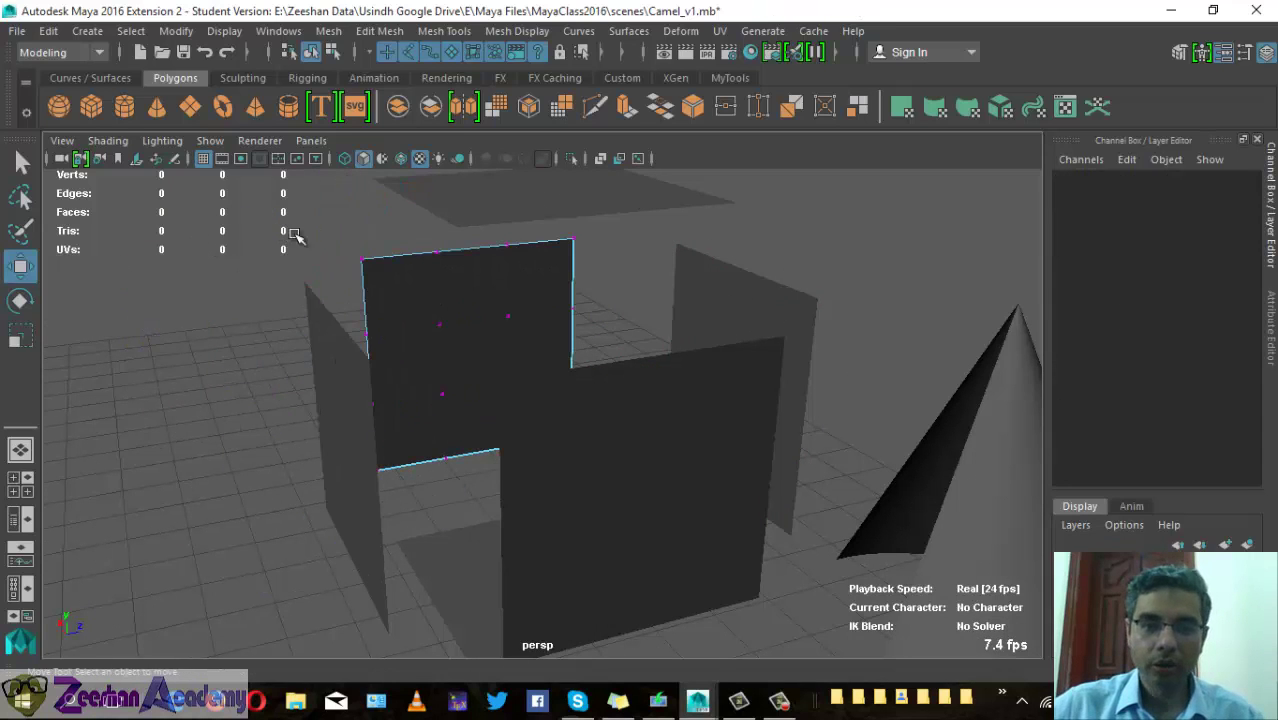
{"action": "mouse_move", "coordinate": [299, 238]}
{"action": "left_mouse_down"}
{"action": "mouse_move", "coordinate": [370, 262]}
{"action": "mouse_move", "coordinate": [222, 280]}
{"action": "mouse_move", "coordinate": [313, 233]}
{"action": "mouse_move", "coordinate": [361, 259]}
{"action": "left_mouse_up"}
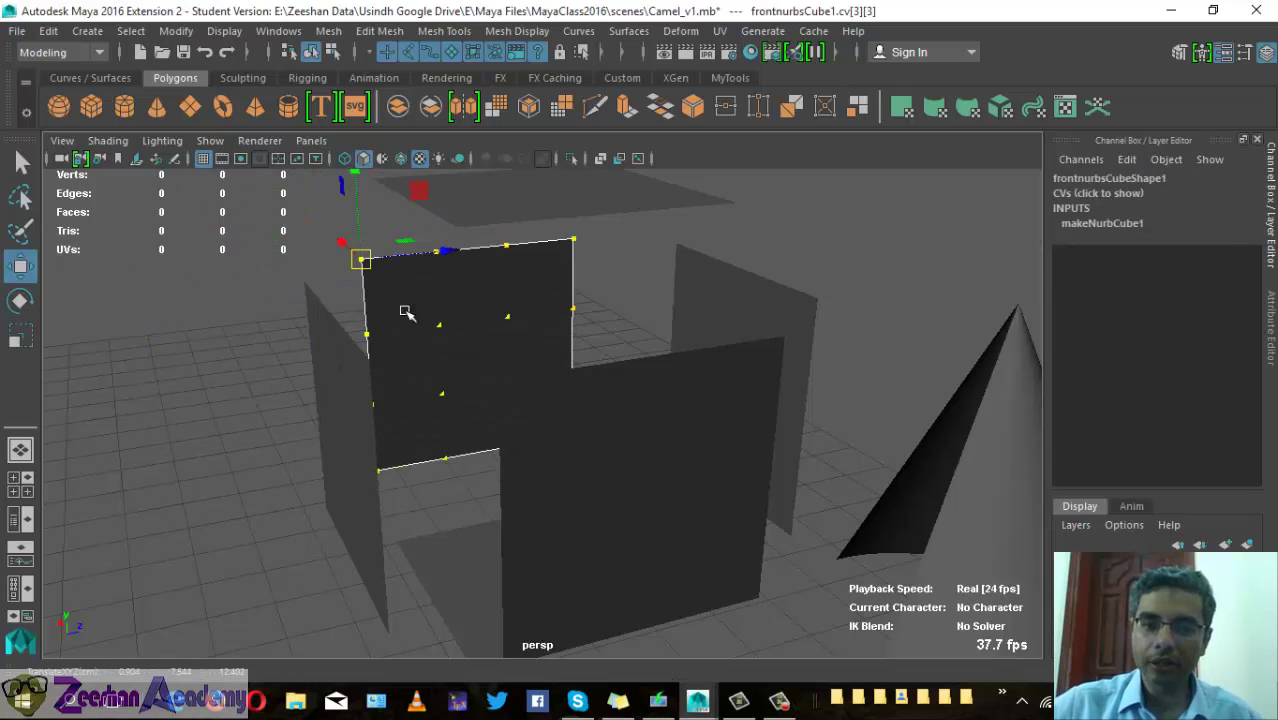
{"action": "mouse_move", "coordinate": [490, 378]}
{"action": "left_mouse_down", "text": "alt"}
{"action": "mouse_move", "coordinate": [479, 348]}
{"action": "mouse_move", "coordinate": [322, 419]}
{"action": "left_mouse_up", "text": "alt"}
{"action": "right_click_drag", "start_coordinate": [585, 228], "coordinate": [666, 174]}
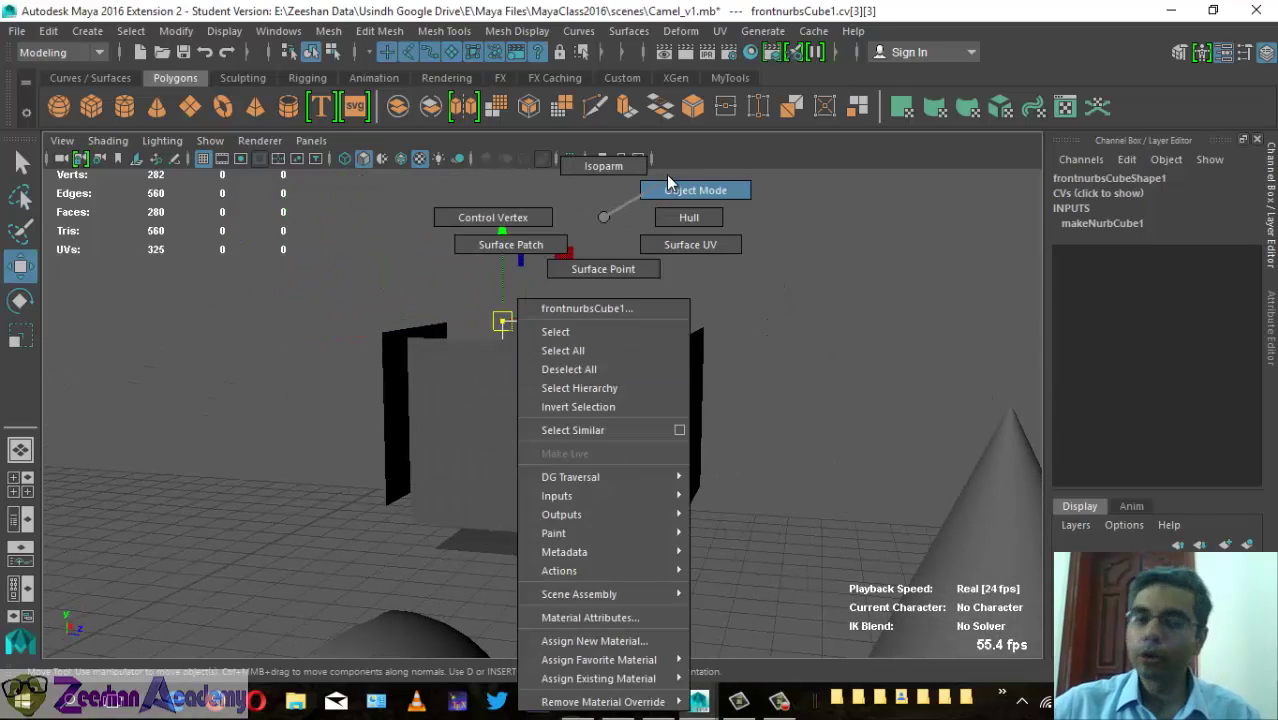
{"action": "left_click", "coordinate": [662, 374]}
{"action": "left_click_drag", "start_coordinate": [662, 374], "coordinate": [582, 452], "text": "alt"}
{"action": "left_click", "coordinate": [585, 351]}
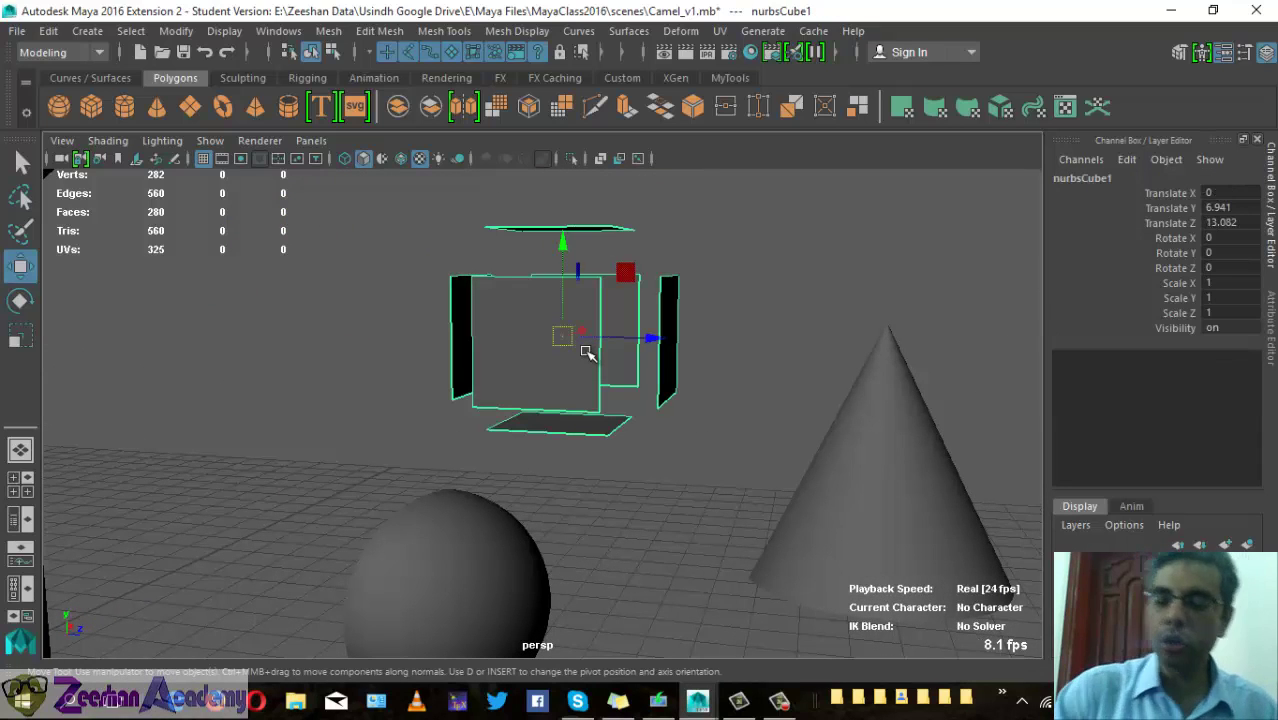
- Delete the NURBS cube and frame the sphere with its control vertices shown
{"action": "key", "text": "Delete"}
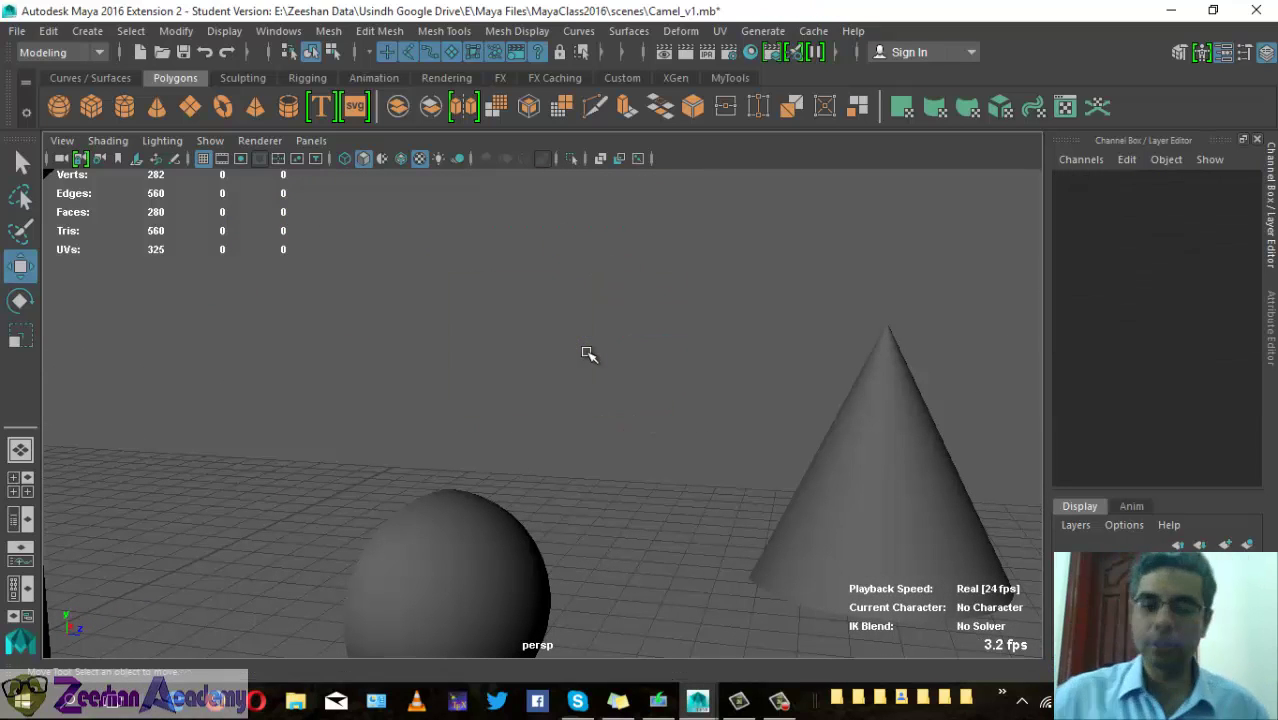
{"action": "mouse_move", "coordinate": [869, 465]}
{"action": "left_mouse_down", "text": "alt"}
{"action": "mouse_move", "coordinate": [550, 502]}
{"action": "mouse_move", "coordinate": [442, 343]}
{"action": "mouse_move", "coordinate": [516, 507]}
{"action": "mouse_move", "coordinate": [534, 503]}
{"action": "mouse_move", "coordinate": [394, 437]}
{"action": "mouse_move", "coordinate": [450, 446]}
{"action": "left_mouse_up", "text": "alt"}
{"action": "left_click", "coordinate": [442, 343]}
{"action": "key", "text": "f"}
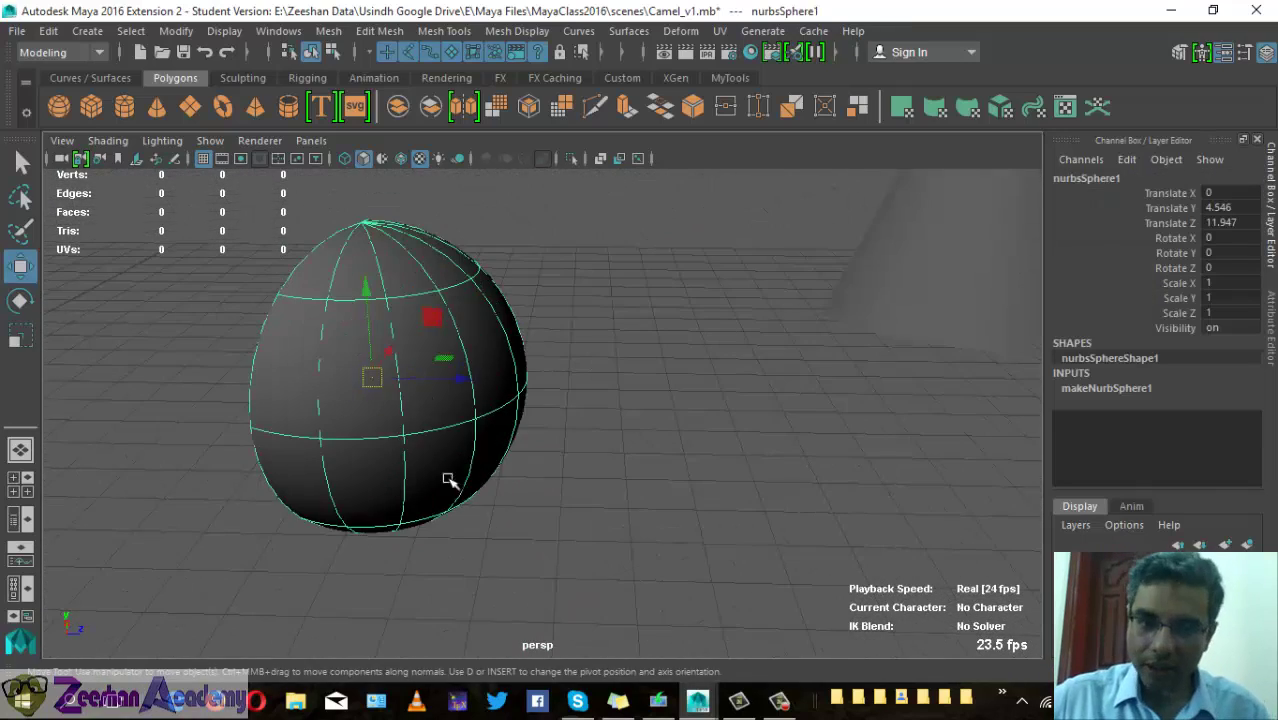
{"action": "right_click_drag", "start_coordinate": [476, 222], "coordinate": [395, 216]}
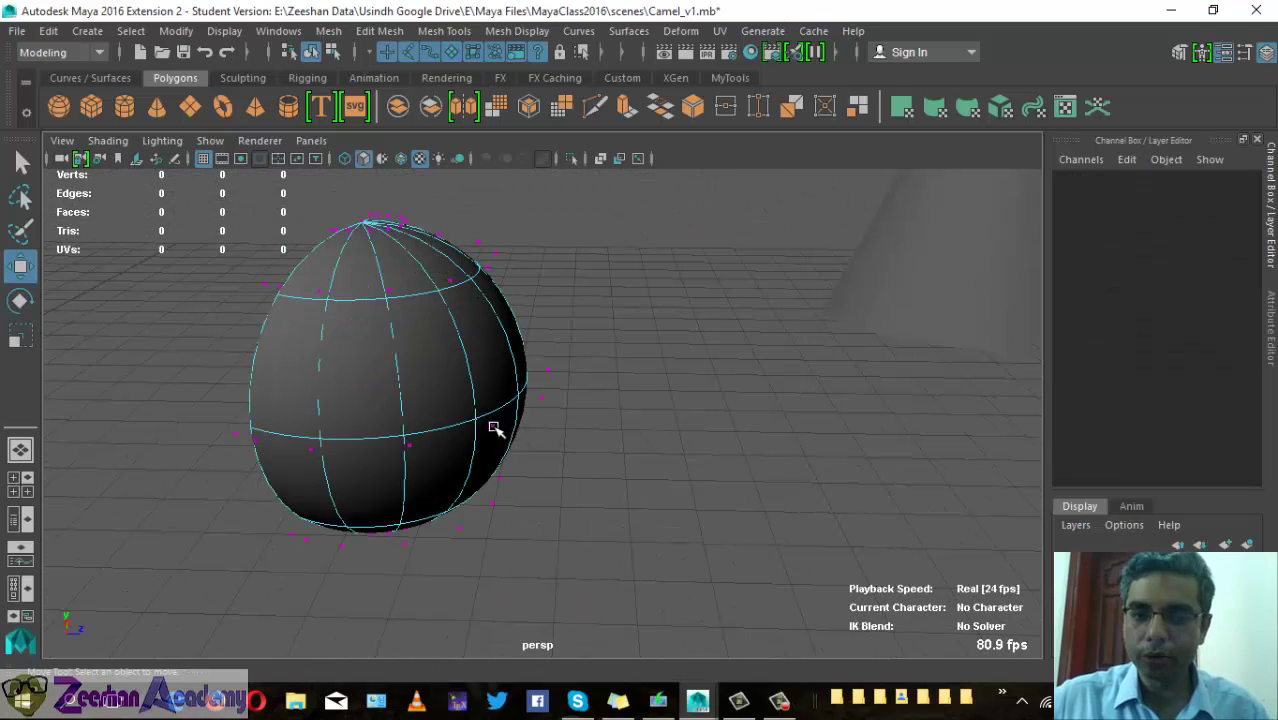
{"action": "left_click", "coordinate": [493, 428]}
- Select various control vertices around the NURBS sphere
{"action": "left_click_drag", "start_coordinate": [493, 428], "coordinate": [628, 395], "text": "alt"}
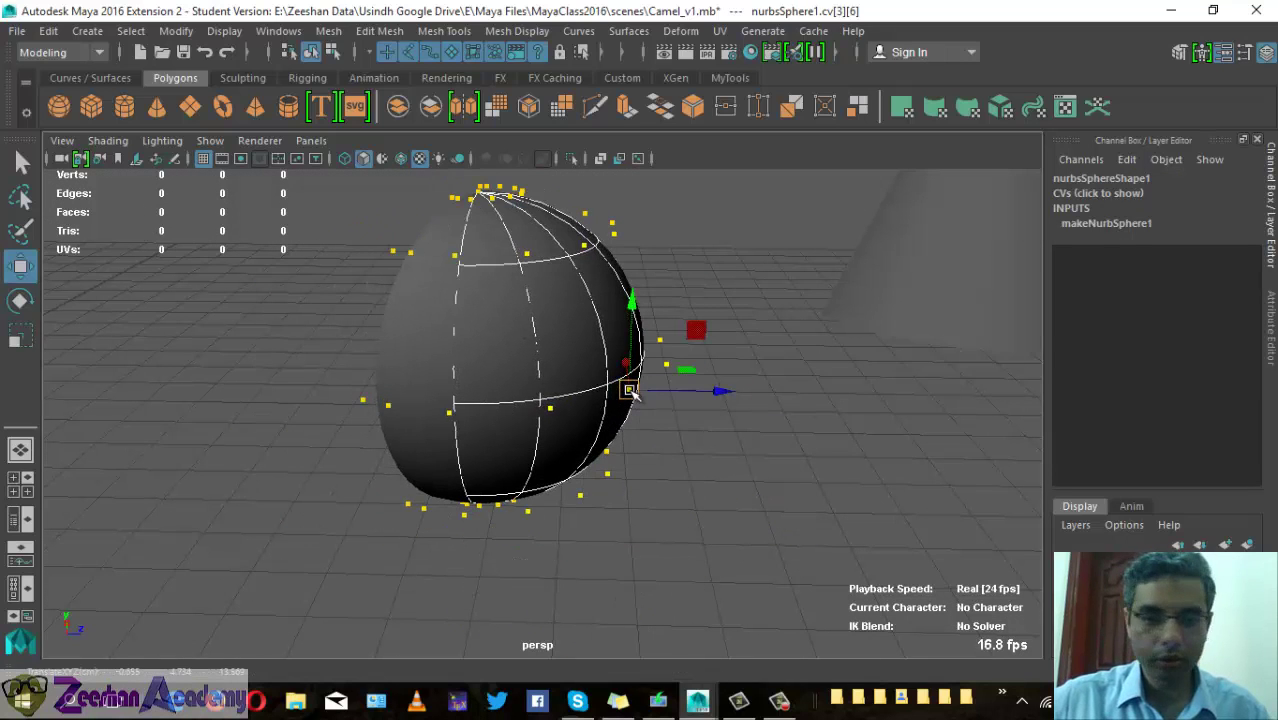
{"action": "left_click", "coordinate": [533, 314]}
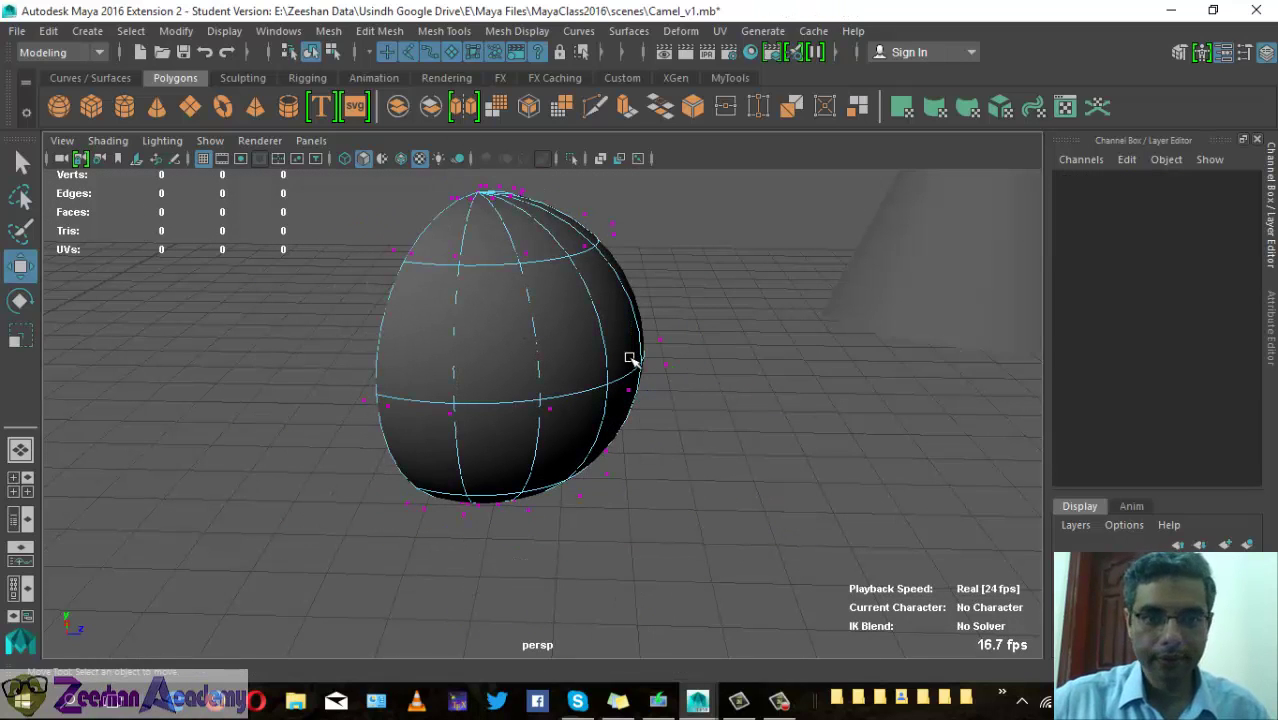
{"action": "left_click", "coordinate": [628, 392]}
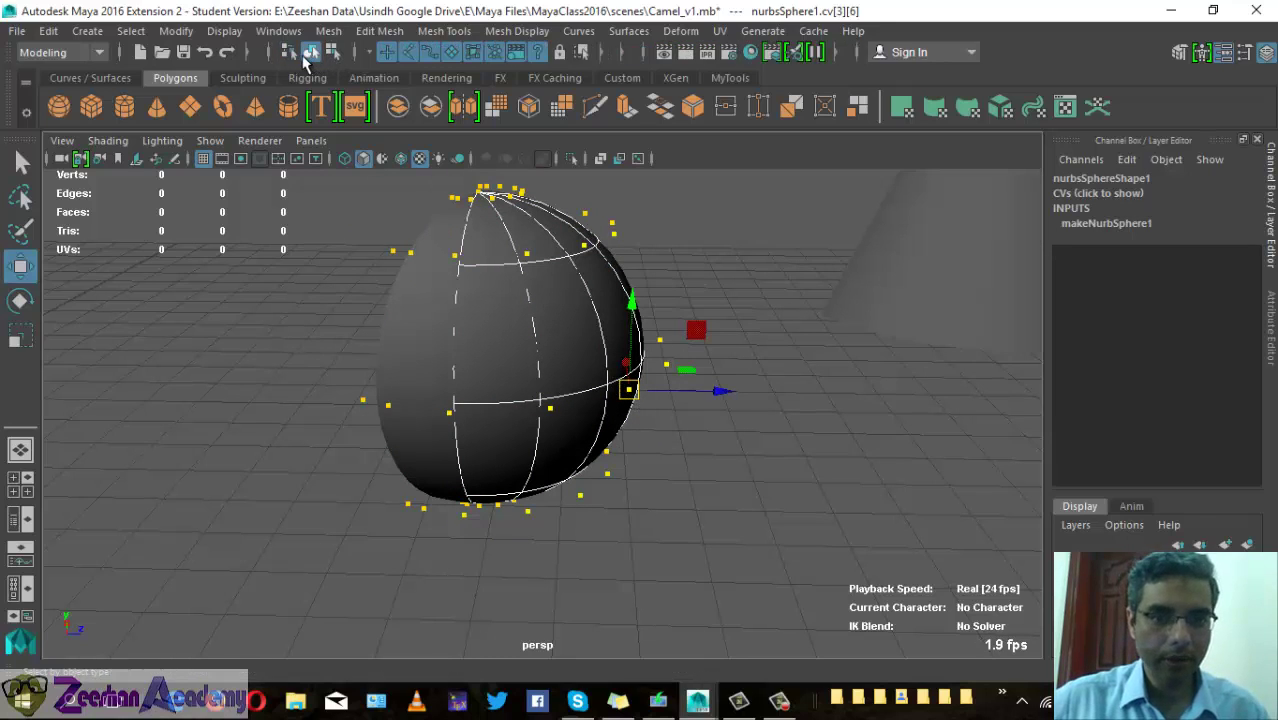
{"action": "left_click", "coordinate": [557, 370]}
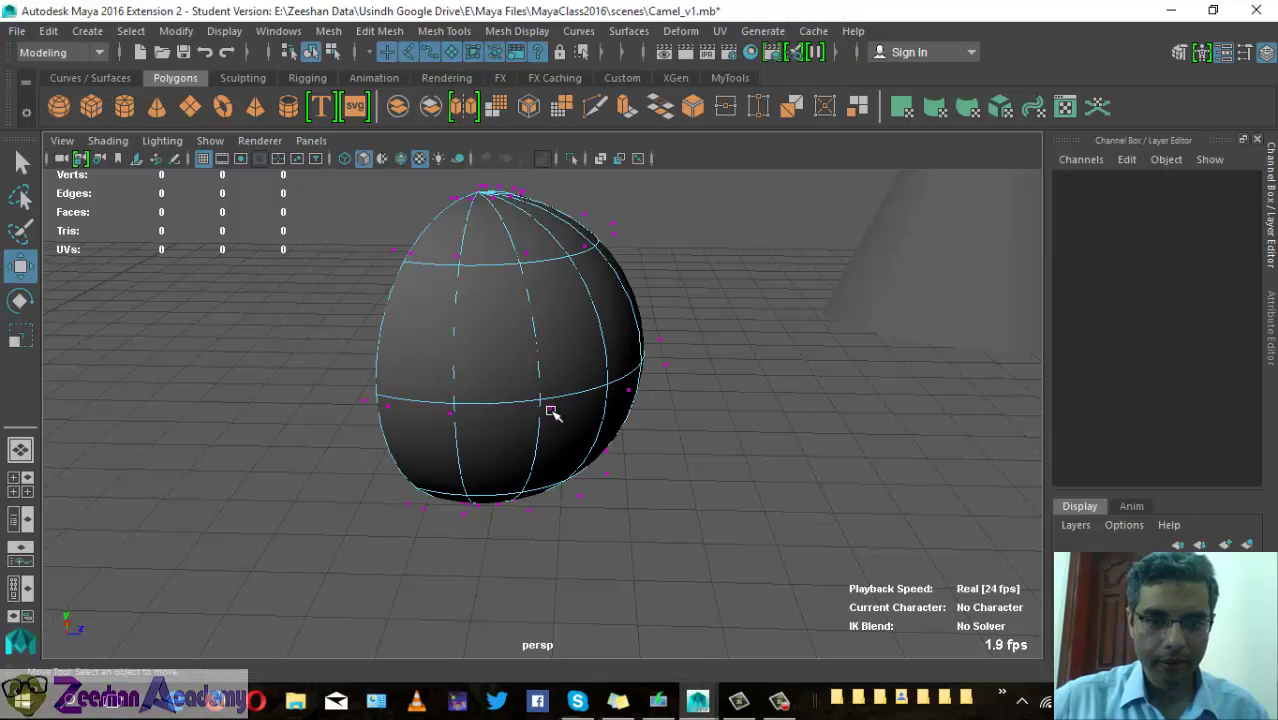
{"action": "left_click", "coordinate": [550, 409]}
{"action": "left_click_drag", "start_coordinate": [392, 416], "coordinate": [355, 372]}
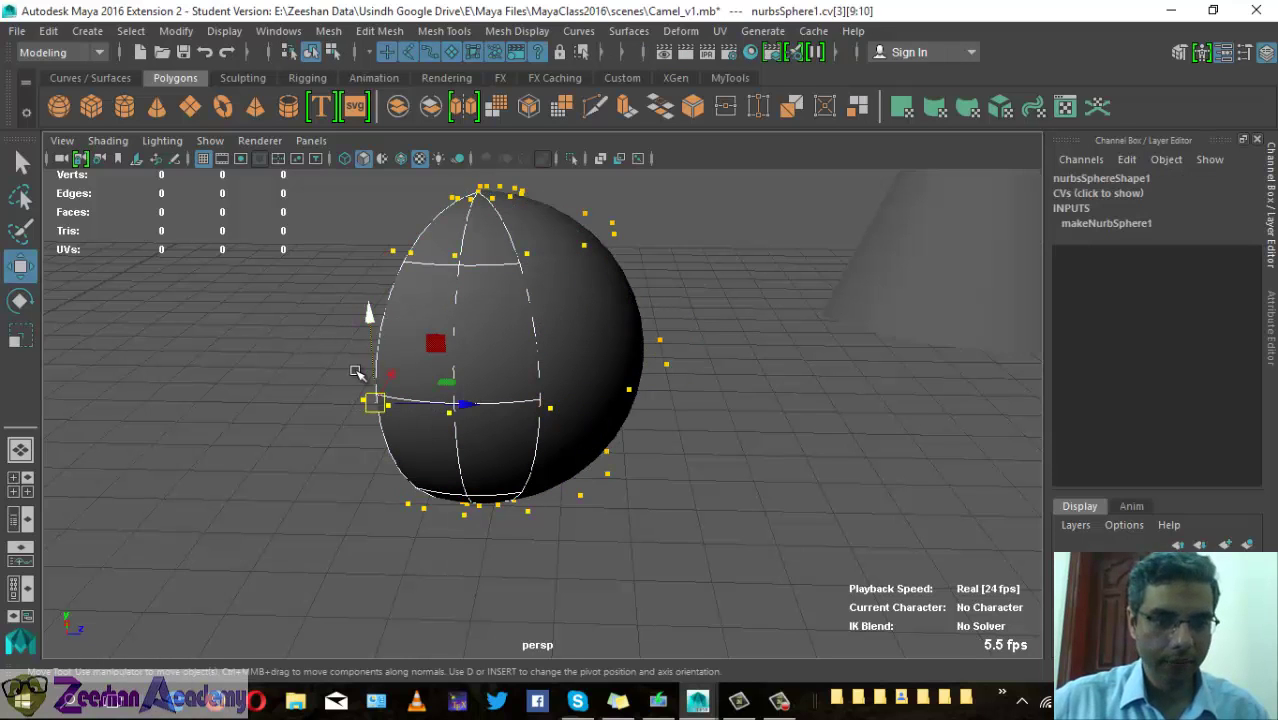
{"action": "scroll", "coordinate": [447, 436], "scroll_direction": "down", "scroll_amount": 5}
- Delete the sphere and cone, then put the remaining cylinder into control-vertex mode
{"action": "right_click_drag", "start_coordinate": [545, 215], "coordinate": [600, 175]}
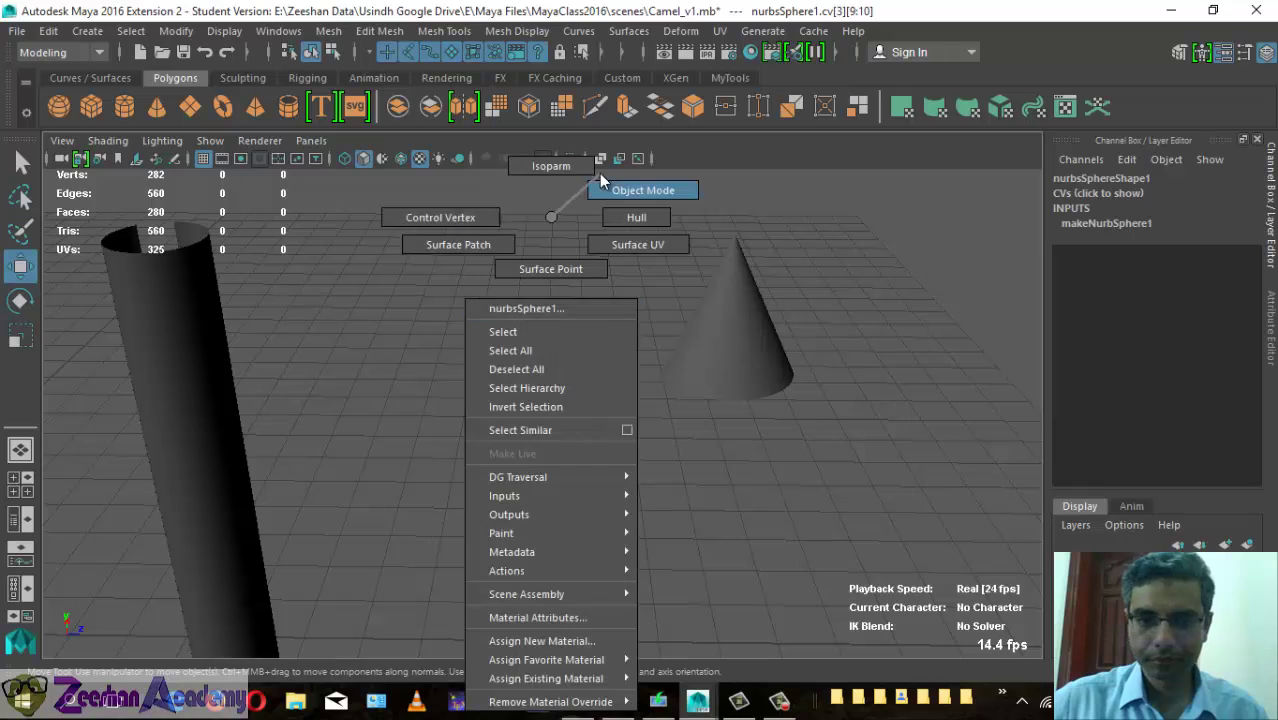
{"action": "left_click", "coordinate": [742, 356], "text": "shift"}
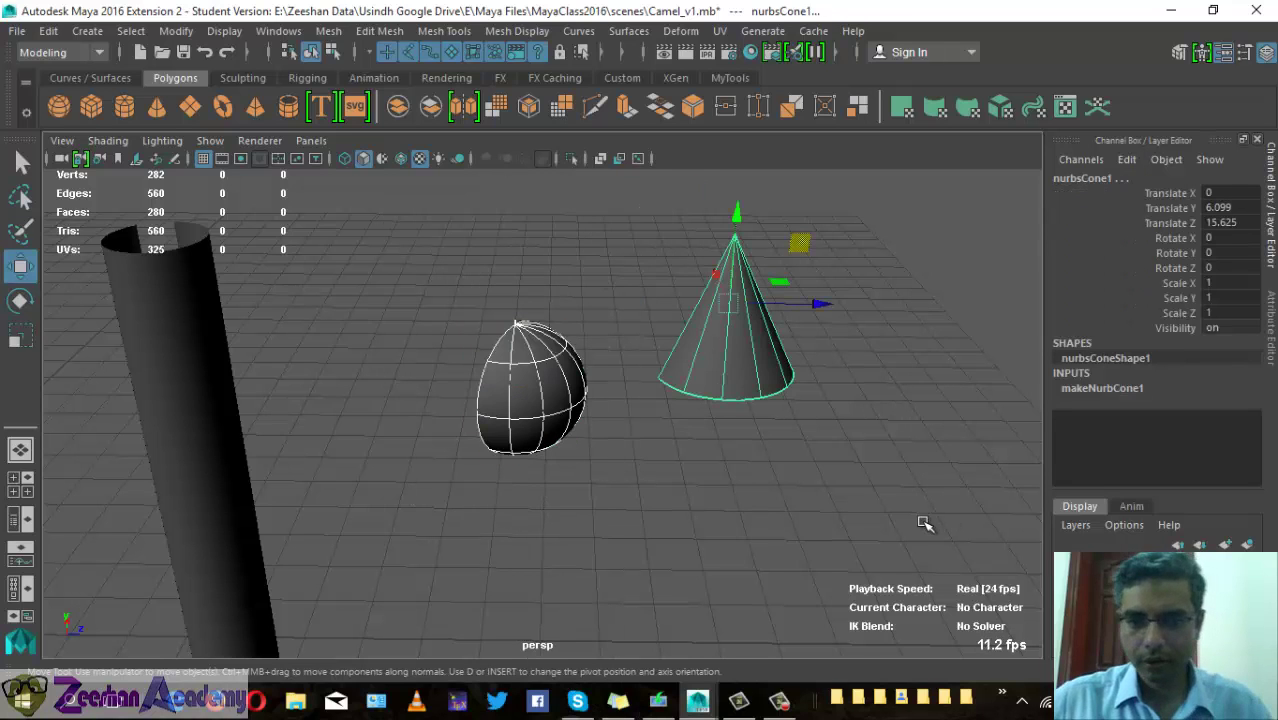
{"action": "key", "text": "Delete"}
{"action": "left_click", "coordinate": [215, 440]}
{"action": "right_click_drag", "start_coordinate": [178, 233], "coordinate": [86, 217]}
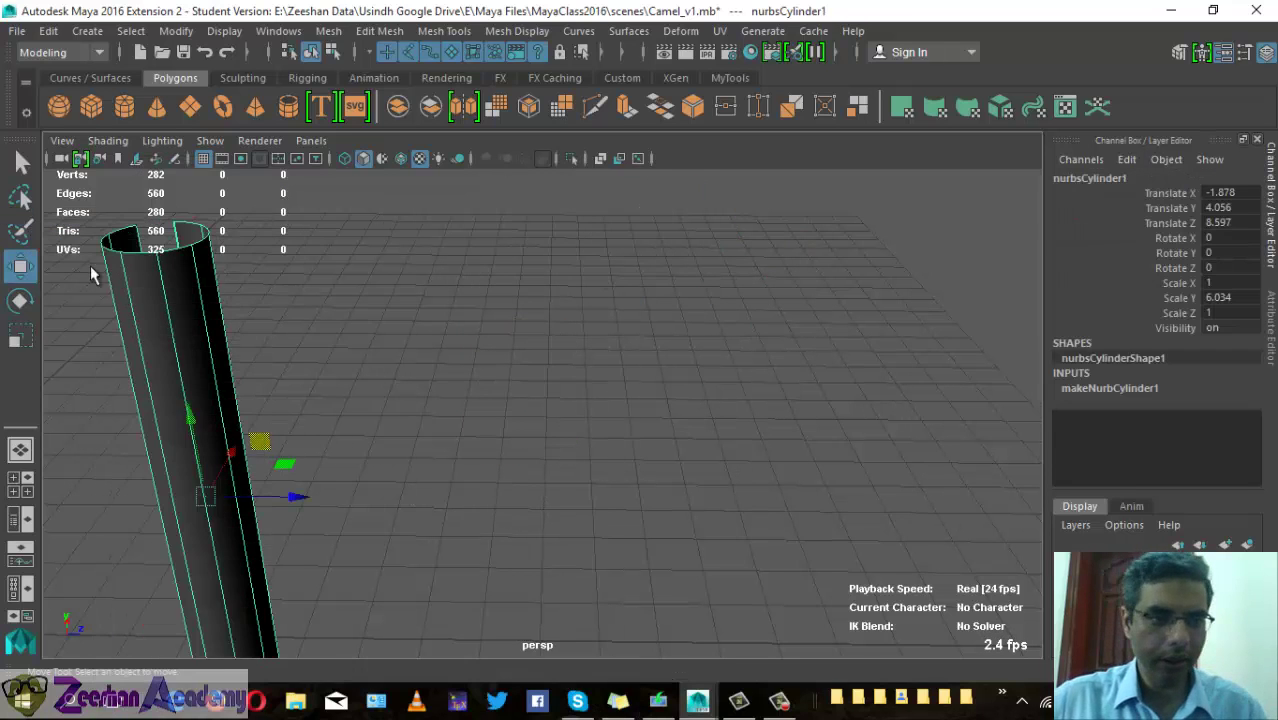
- Select the cylinder's top CV ring and uncheck Soft Select in the Move tool settings
{"action": "middle_click_drag", "start_coordinate": [150, 360], "coordinate": [445, 425], "text": "alt"}
{"action": "left_click_drag", "start_coordinate": [390, 272], "coordinate": [530, 345]}
{"action": "mouse_move", "coordinate": [718, 494]}
{"action": "left_mouse_down", "text": "alt"}
{"action": "mouse_move", "coordinate": [633, 474]}
{"action": "mouse_move", "coordinate": [902, 472]}
{"action": "left_mouse_up", "text": "alt"}
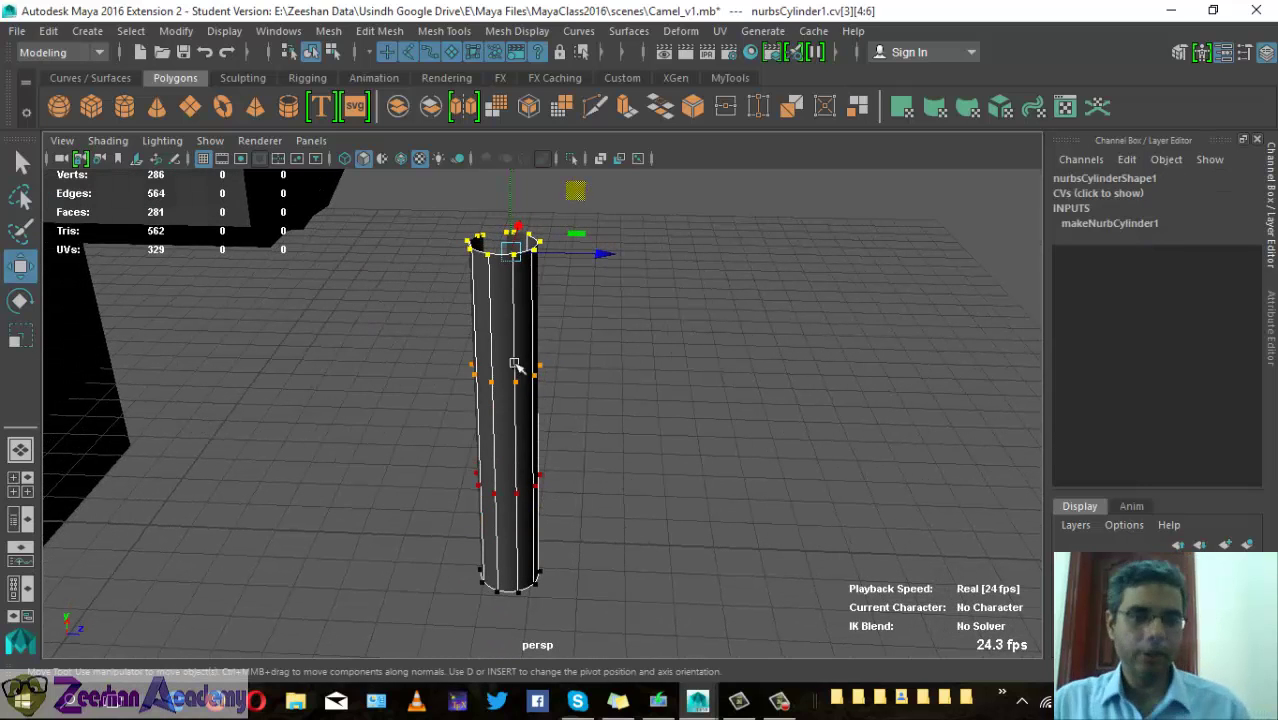
{"action": "double_click", "coordinate": [20, 265]}
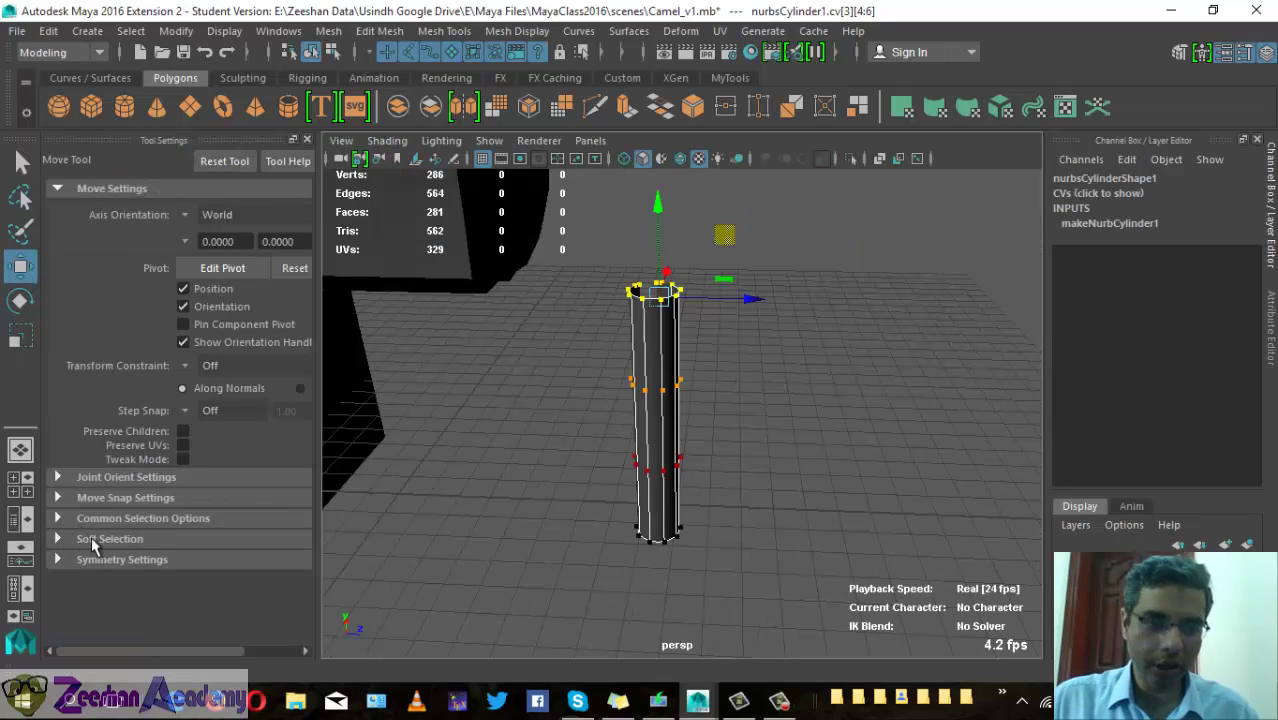
{"action": "left_click", "coordinate": [91, 538]}
{"action": "left_click", "coordinate": [184, 562]}
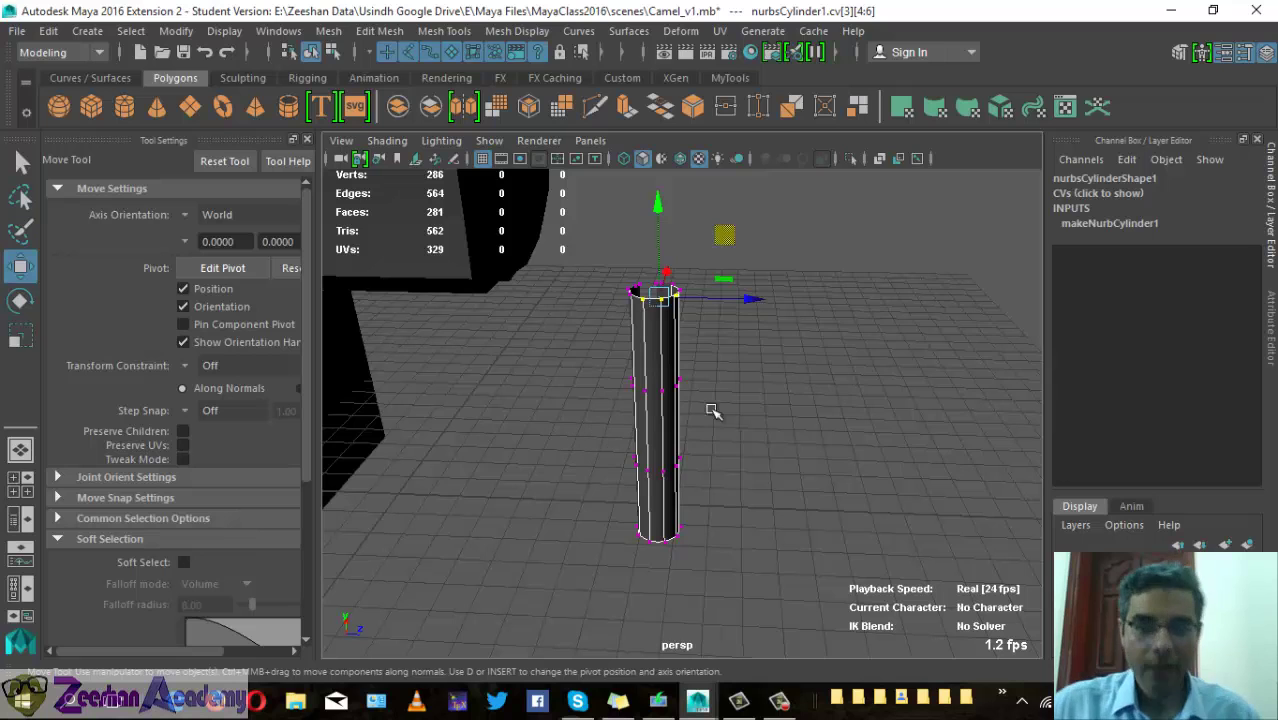
{"action": "left_click_drag", "start_coordinate": [712, 411], "coordinate": [508, 406], "text": "alt"}
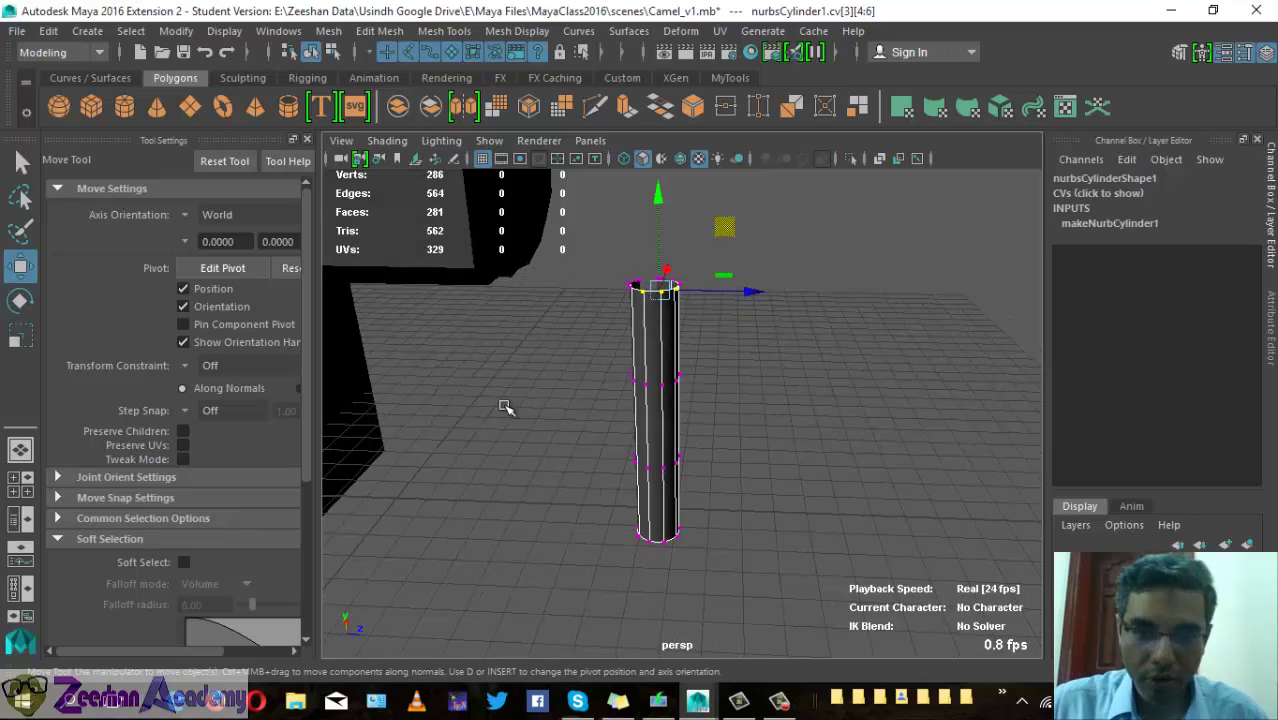
{"action": "left_click", "coordinate": [307, 140]}
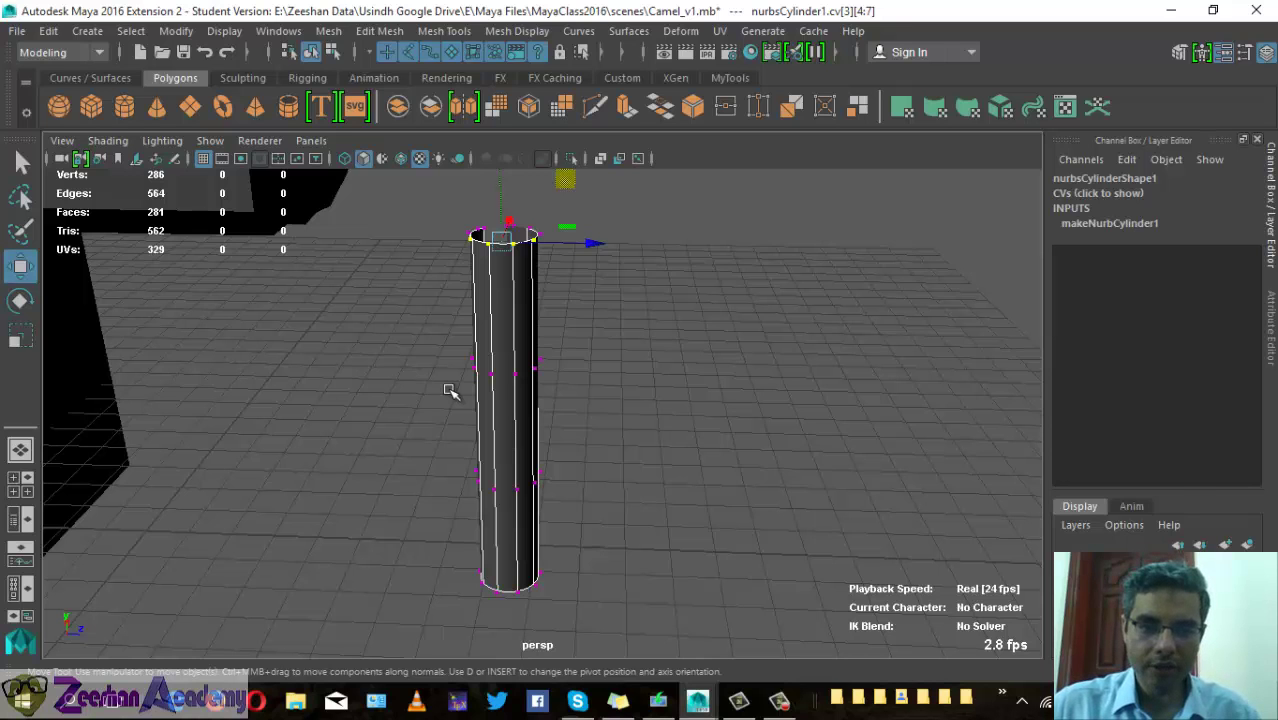
{"action": "mouse_move", "coordinate": [605, 440]}
{"action": "left_mouse_down"}
{"action": "mouse_move", "coordinate": [633, 442]}
{"action": "mouse_move", "coordinate": [613, 448]}
{"action": "left_mouse_up"}
- In the front view, raise the leg cylinder's Spans to 6 in the Channel Box
{"action": "key", "text": "space"}
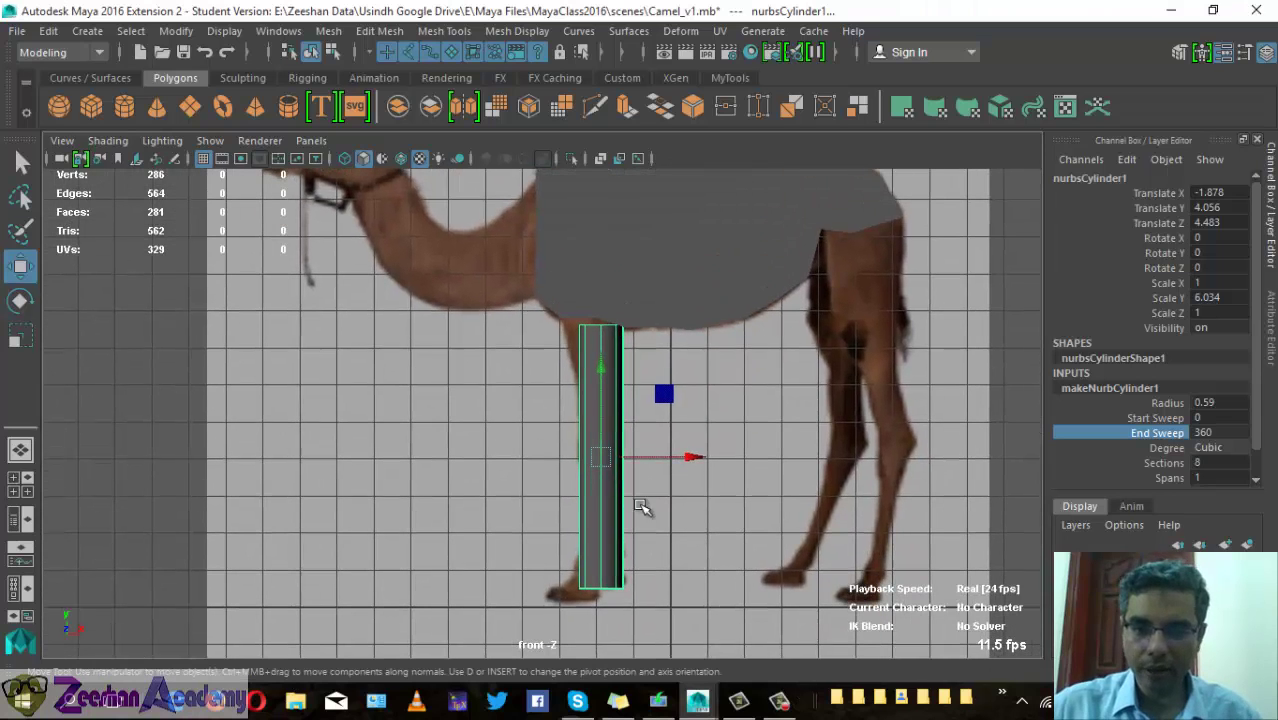
{"action": "left_click", "coordinate": [1168, 478]}
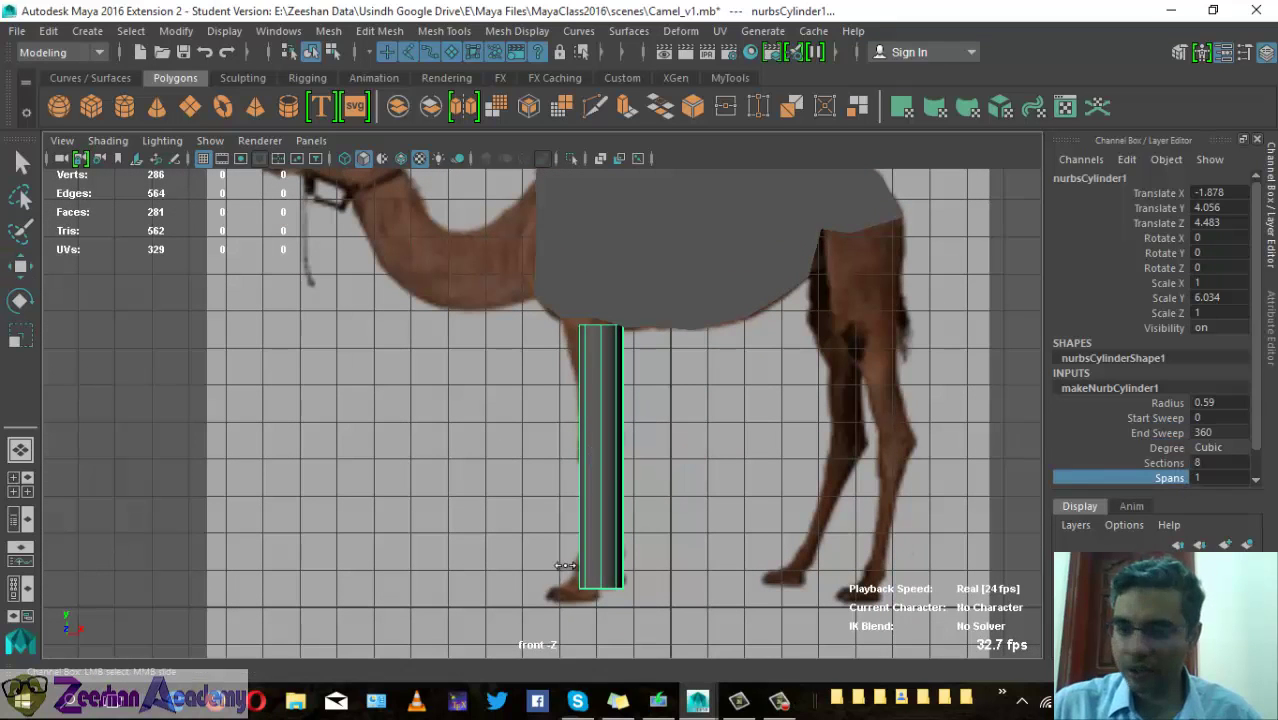
{"action": "middle_click_drag", "start_coordinate": [580, 564], "coordinate": [604, 564]}
{"action": "right_click_drag", "start_coordinate": [465, 560], "coordinate": [596, 583], "text": "alt"}
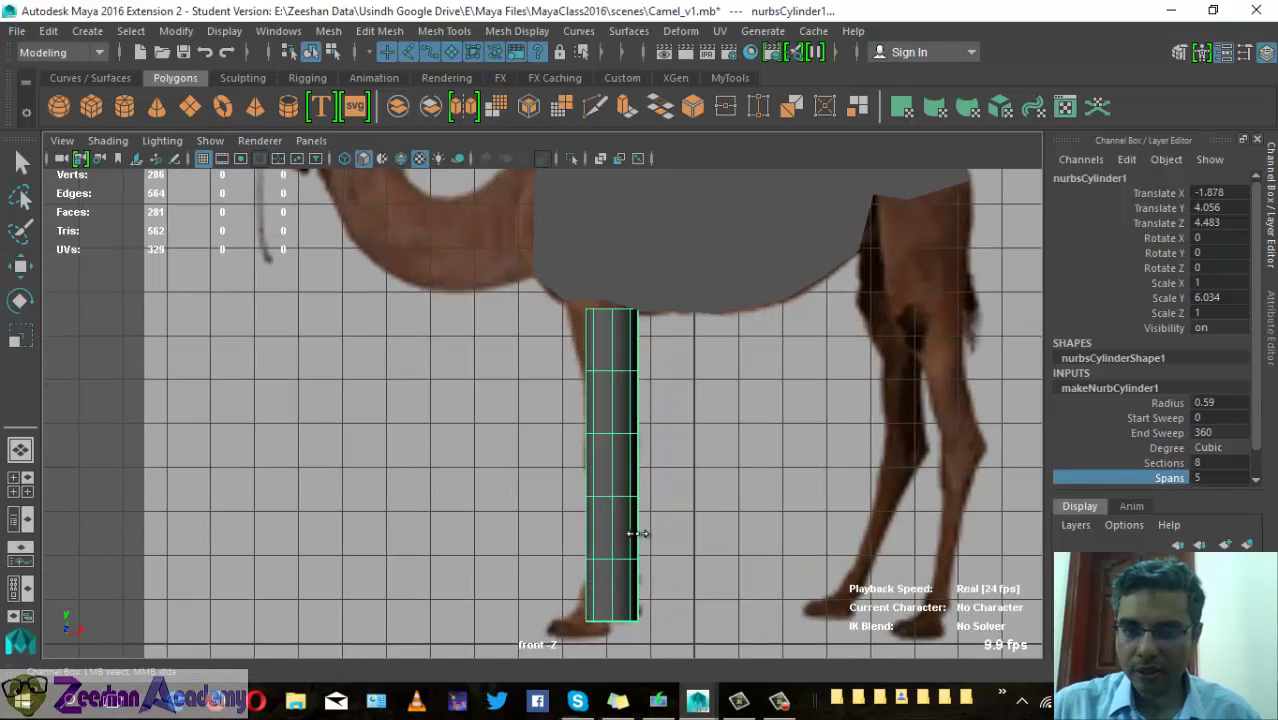
{"action": "middle_click_drag", "start_coordinate": [636, 534], "coordinate": [659, 553]}
- Turn X-Ray Joints on and back off in the Shading menu, then deselect
{"action": "left_click", "coordinate": [105, 141]}
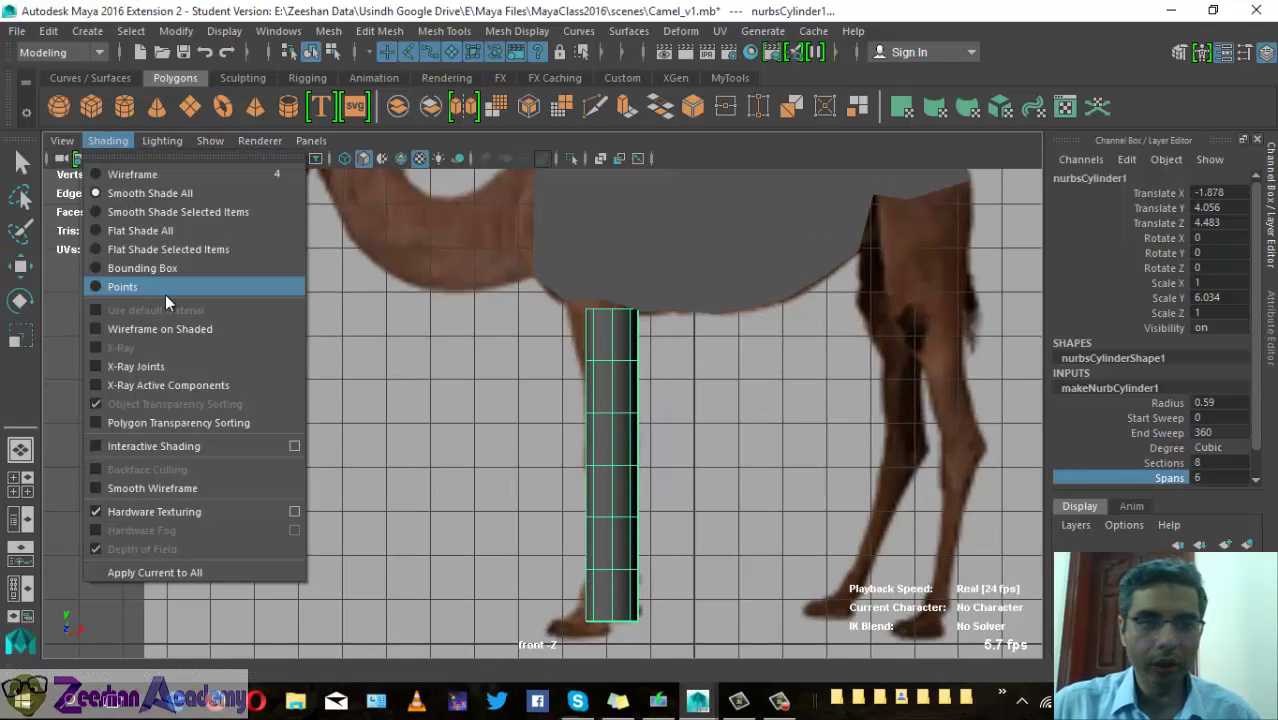
{"action": "left_click", "coordinate": [136, 366]}
{"action": "left_click", "coordinate": [110, 141]}
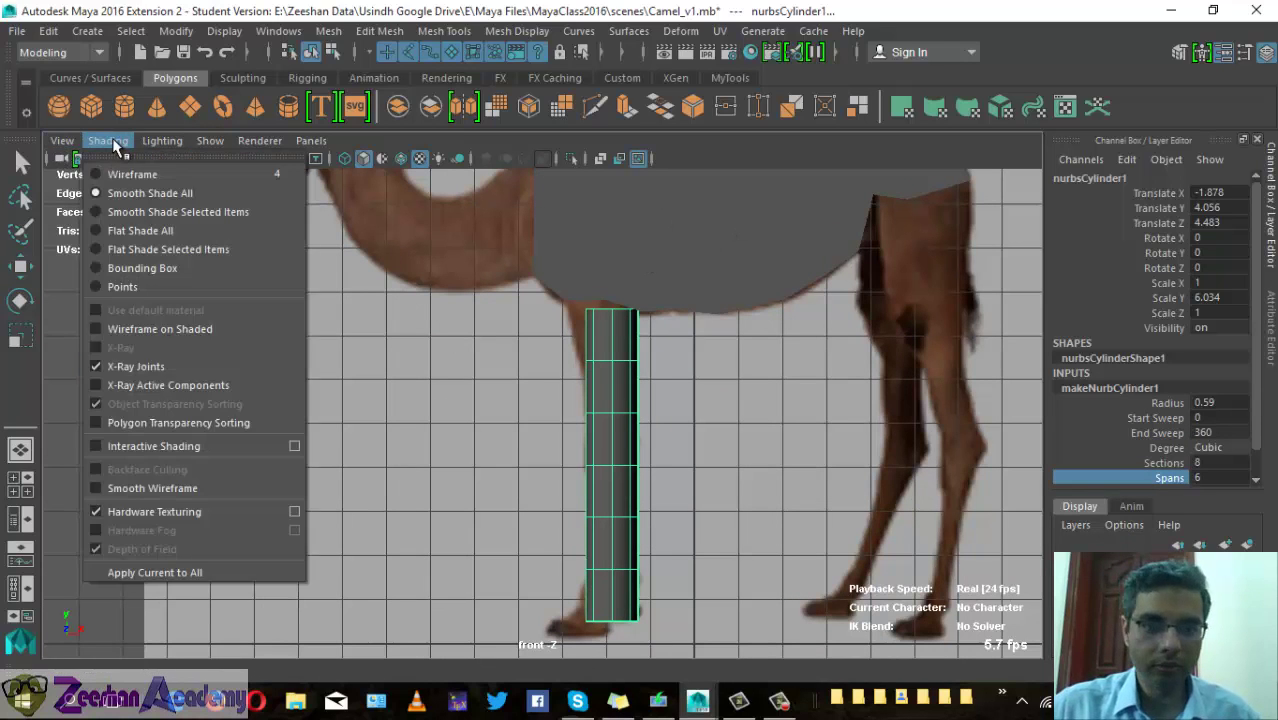
{"action": "left_click", "coordinate": [202, 366]}
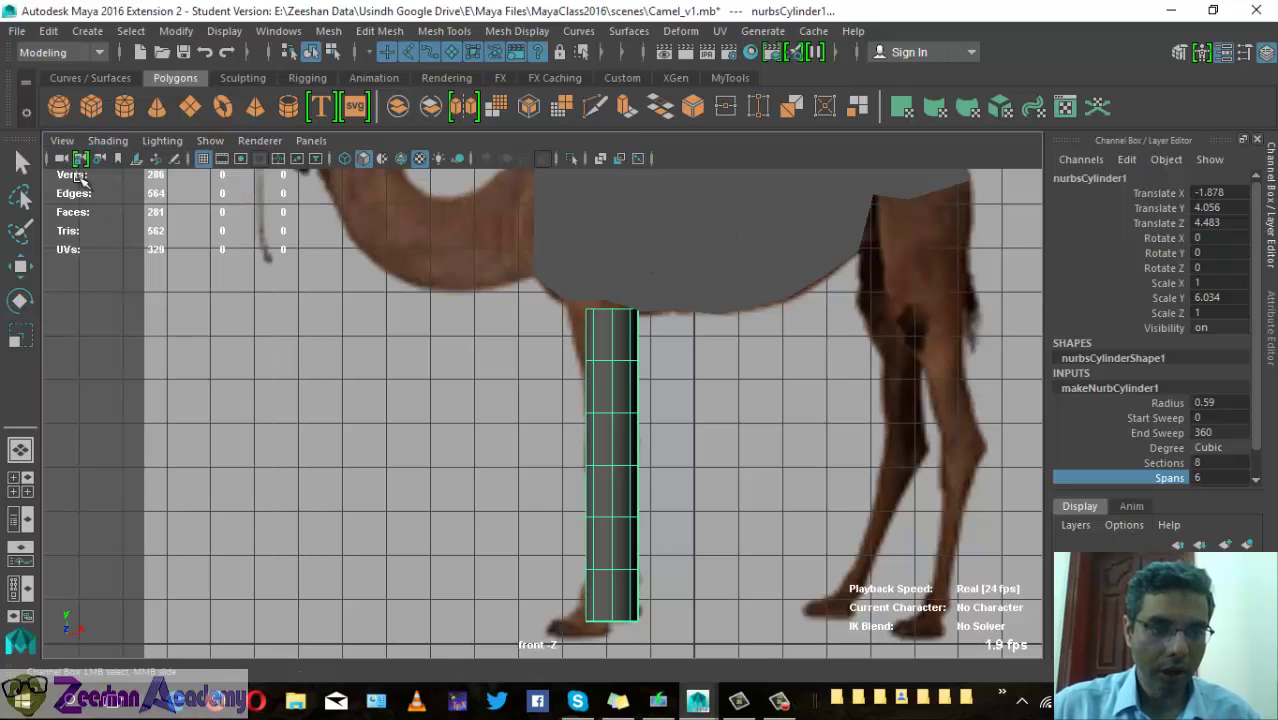
{"action": "left_click", "coordinate": [108, 141]}
{"action": "left_click", "coordinate": [143, 325]}
{"action": "key", "text": "w"}
{"action": "left_click", "coordinate": [780, 427]}
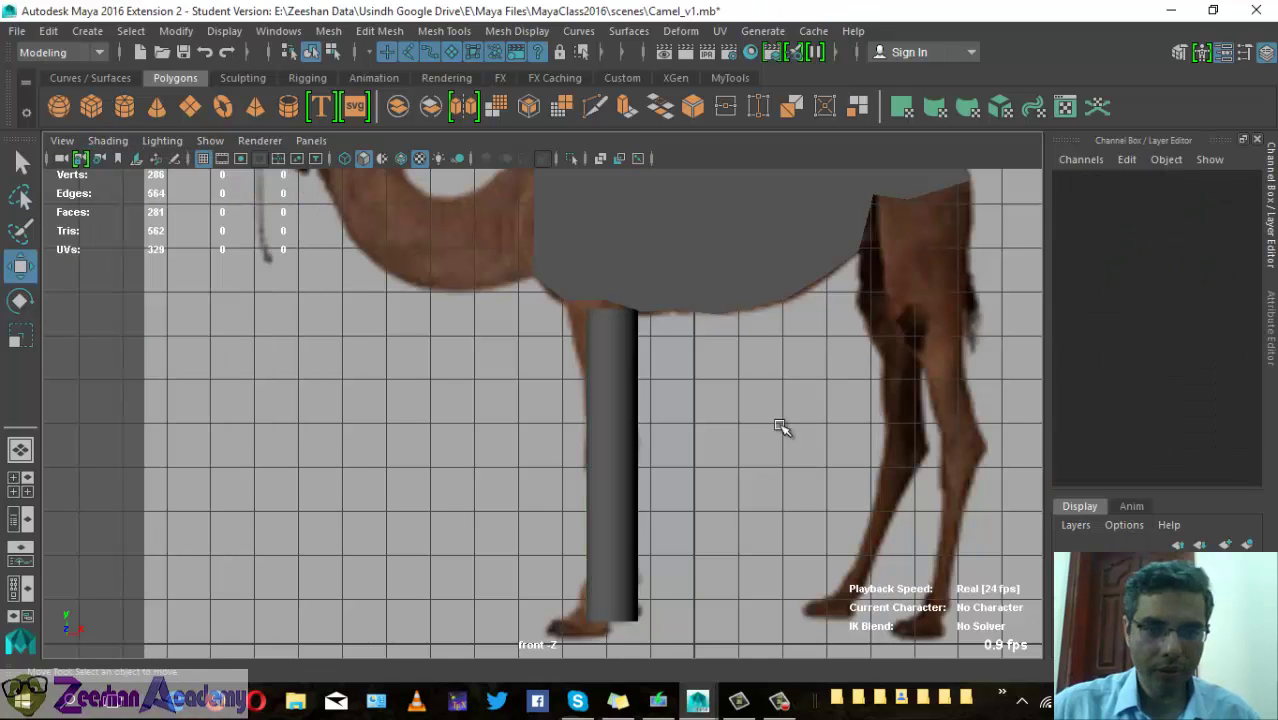
- Look through the Shading and Show menus for a see-through option, then reselect the leg cylinder
{"action": "left_click", "coordinate": [108, 141]}
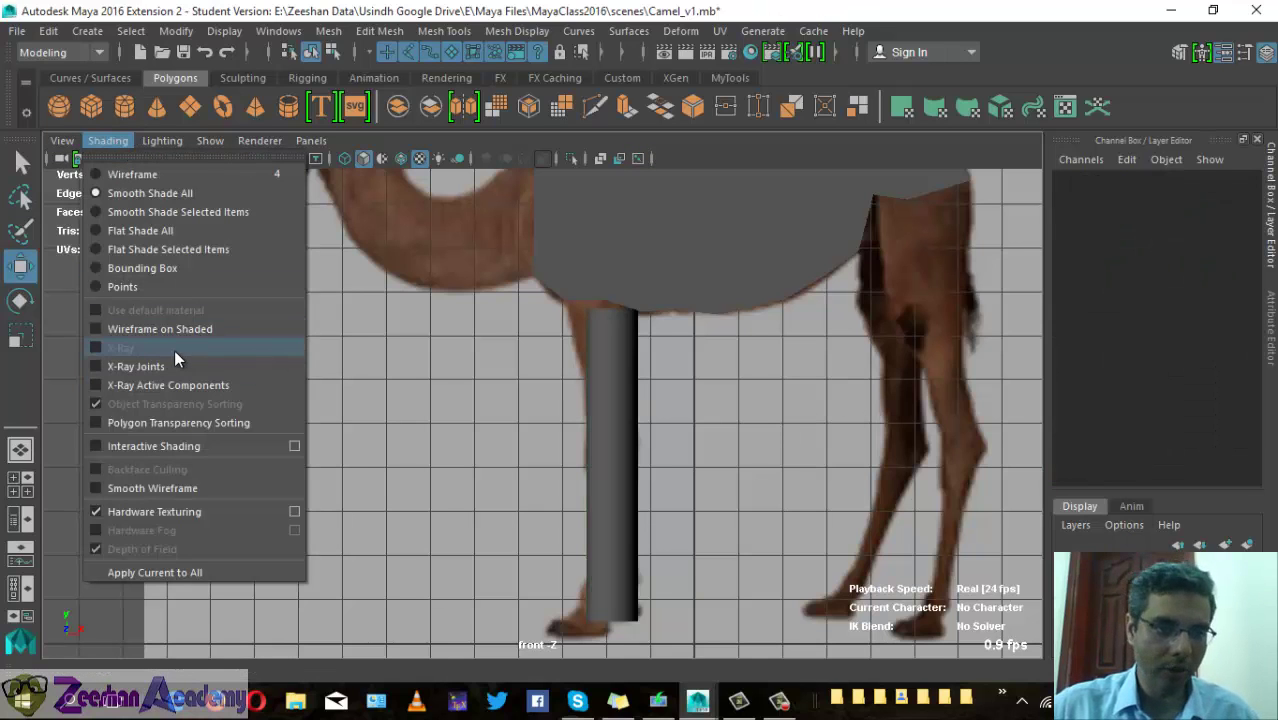
{"action": "left_click", "coordinate": [622, 265]}
{"action": "left_click", "coordinate": [108, 141]}
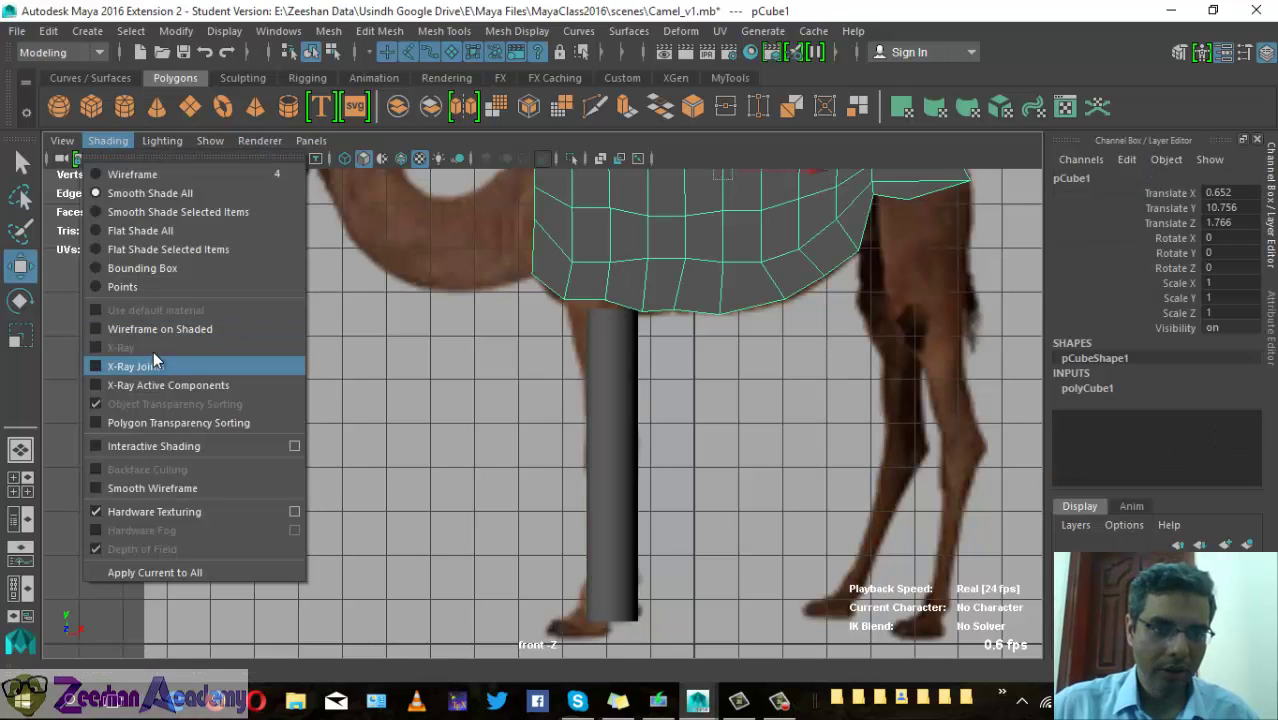
{"action": "left_click", "coordinate": [108, 141]}
{"action": "left_click", "coordinate": [210, 141]}
{"action": "left_click", "coordinate": [210, 141]}
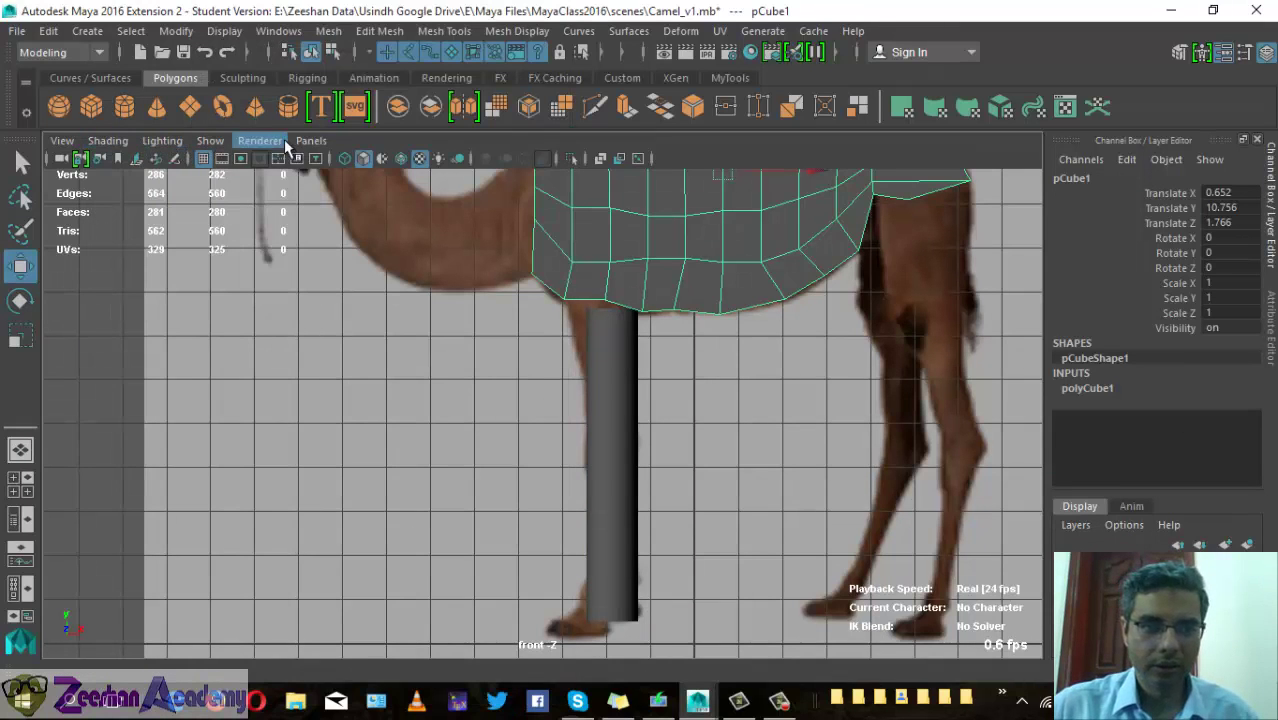
{"action": "scroll", "coordinate": [673, 423], "scroll_direction": "down", "scroll_amount": 2}
{"action": "scroll", "coordinate": [522, 343], "scroll_direction": "up", "scroll_amount": 2}
{"action": "left_click", "coordinate": [528, 400]}
- Pull the cylinder's top-left CVs up-left to widen the leg top into the body
{"action": "scroll", "coordinate": [630, 396], "scroll_direction": "up", "scroll_amount": 3}
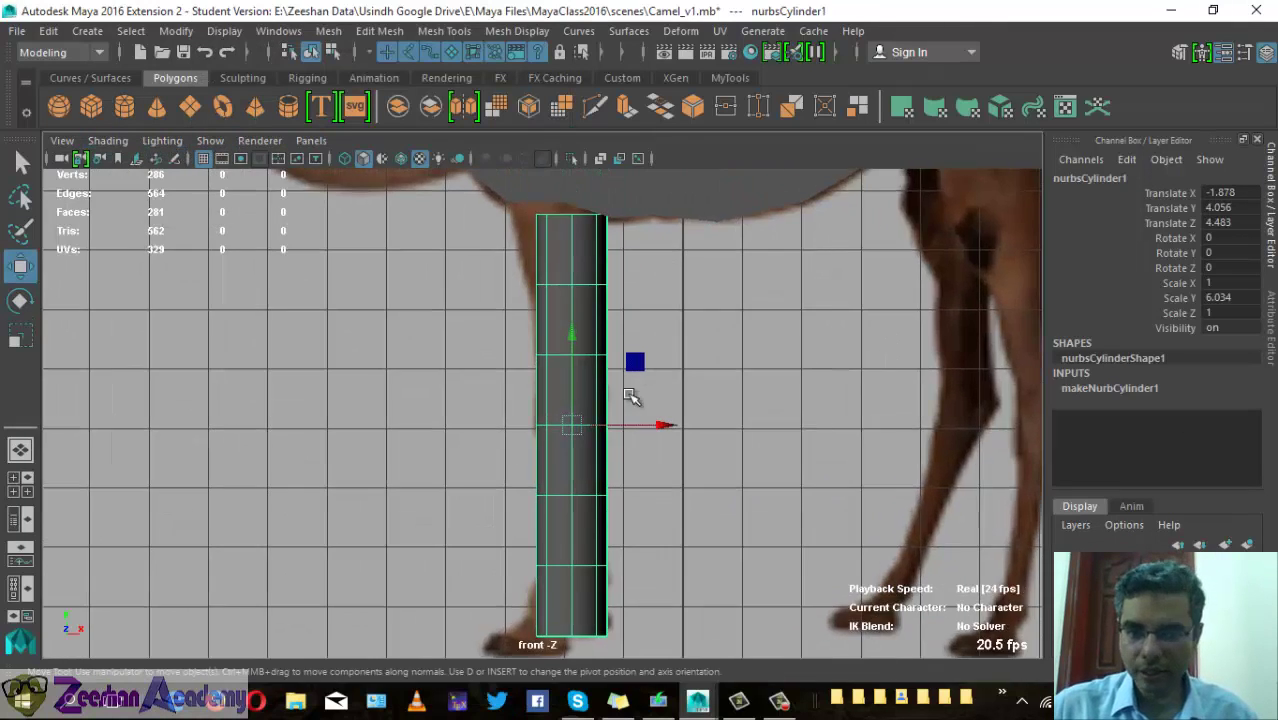
{"action": "right_click_drag", "start_coordinate": [565, 276], "coordinate": [479, 214]}
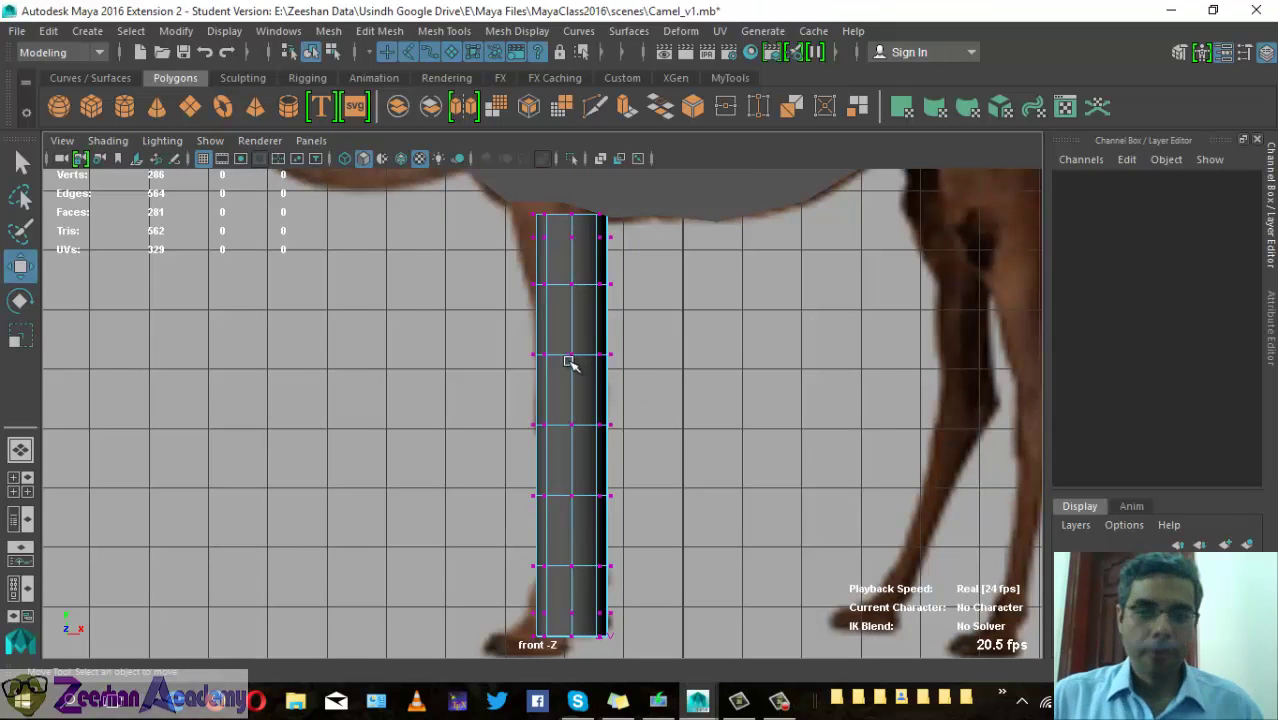
{"action": "scroll", "coordinate": [547, 424], "scroll_direction": "up", "scroll_amount": 1}
{"action": "scroll", "coordinate": [547, 424], "scroll_direction": "up", "scroll_amount": 1}
{"action": "scroll", "coordinate": [520, 300], "scroll_direction": "up", "scroll_amount": 1}
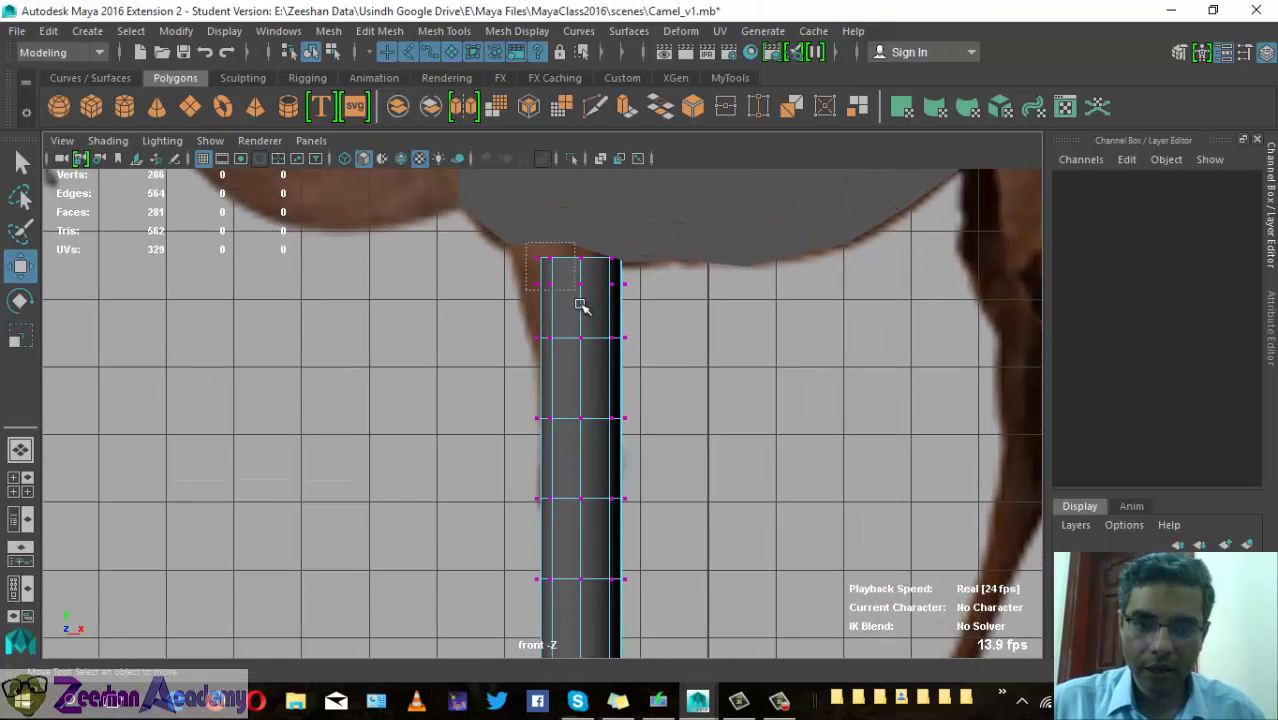
{"action": "left_click_drag", "start_coordinate": [580, 305], "coordinate": [580, 305]}
{"action": "middle_click_drag", "start_coordinate": [580, 305], "coordinate": [635, 382], "text": "alt"}
{"action": "left_click_drag", "start_coordinate": [611, 337], "coordinate": [585, 312]}
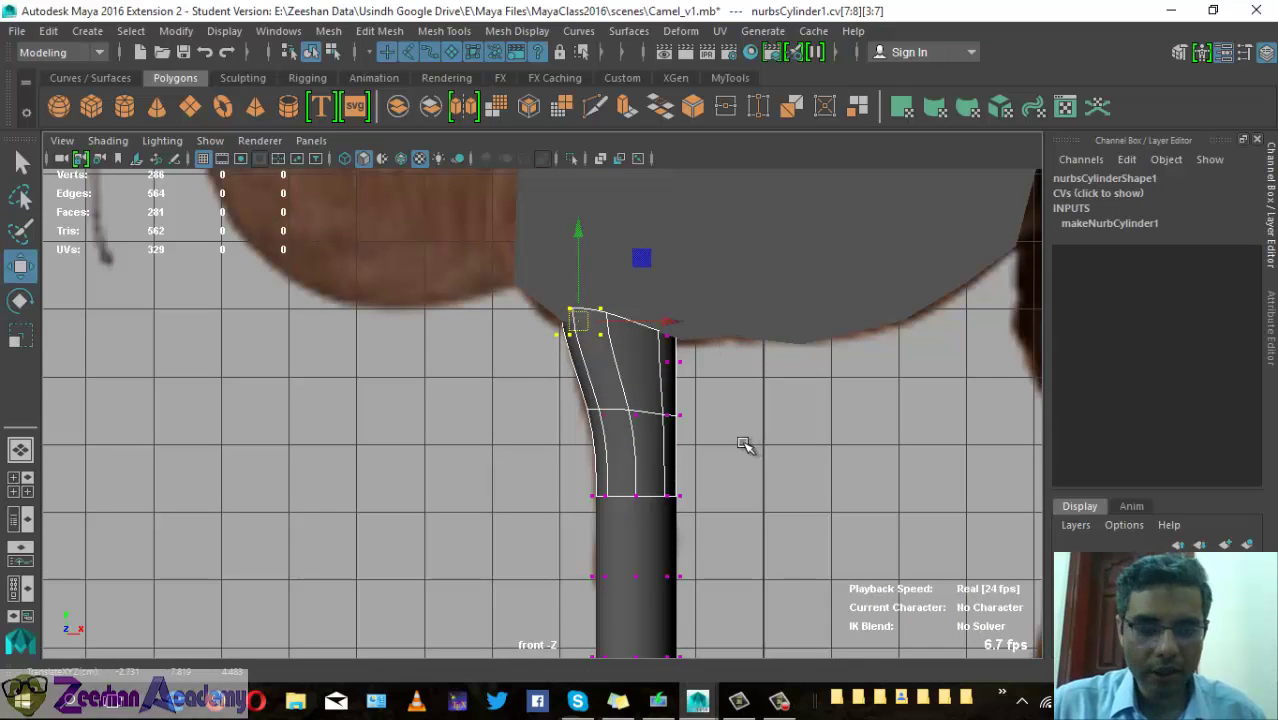
{"action": "key", "text": "4"}
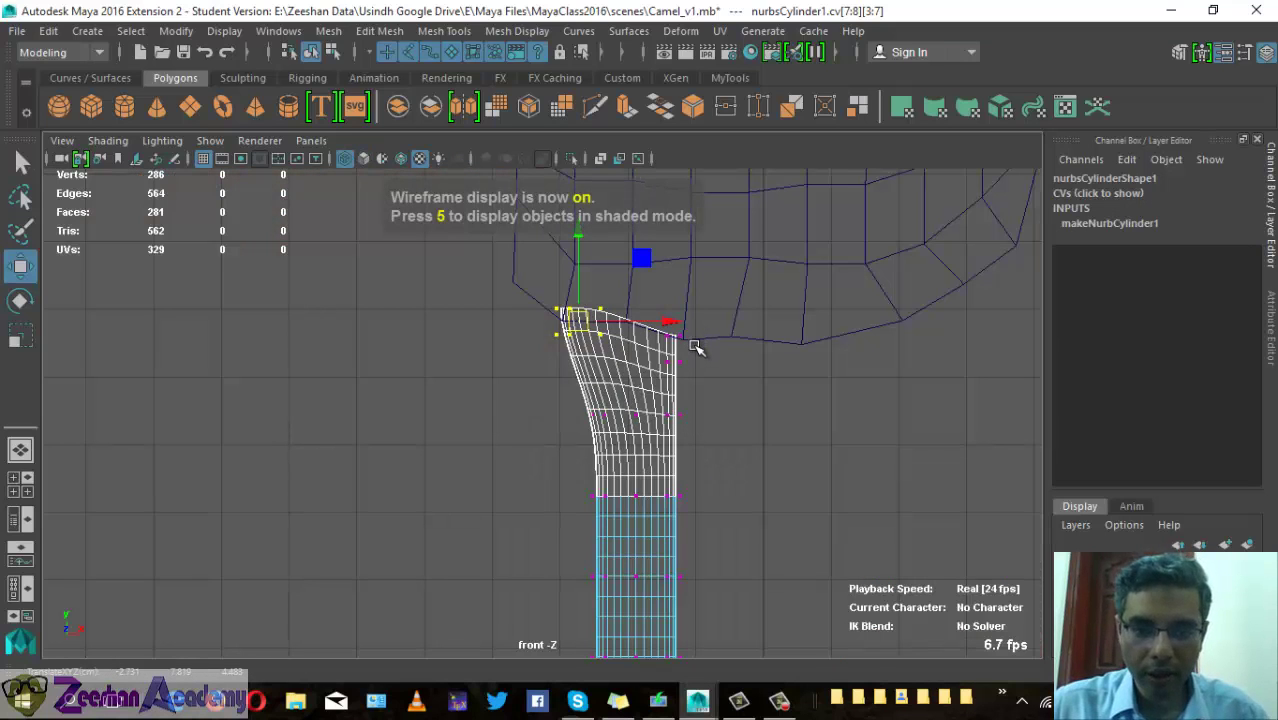
{"action": "key", "text": "5"}
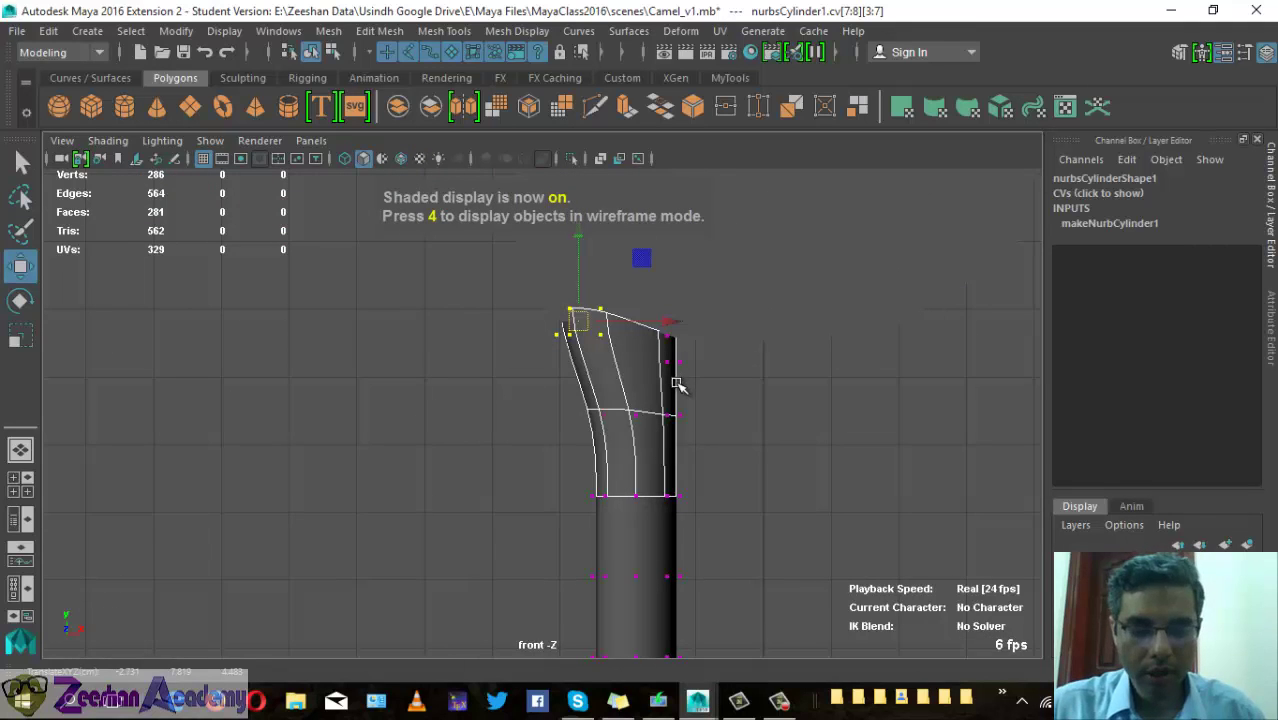
{"action": "key", "text": "6"}
- Pinch the middle CV rows inward and adjust both edges to form a knee bend
{"action": "left_click_drag", "start_coordinate": [662, 334], "coordinate": [688, 356]}
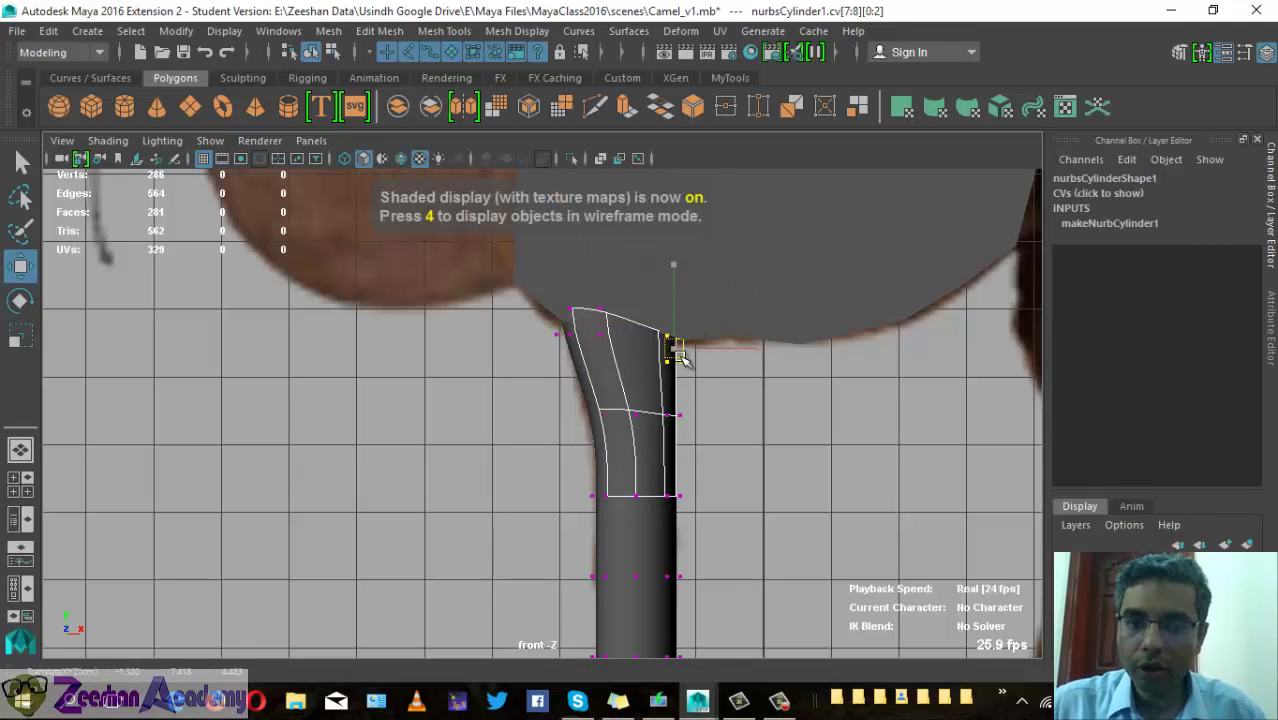
{"action": "left_click", "coordinate": [598, 412]}
{"action": "mouse_move", "coordinate": [624, 479]}
{"action": "middle_mouse_down", "text": "alt"}
{"action": "mouse_move", "coordinate": [599, 409]}
{"action": "mouse_move", "coordinate": [627, 389]}
{"action": "middle_mouse_up", "text": "alt"}
{"action": "left_click", "coordinate": [565, 404]}
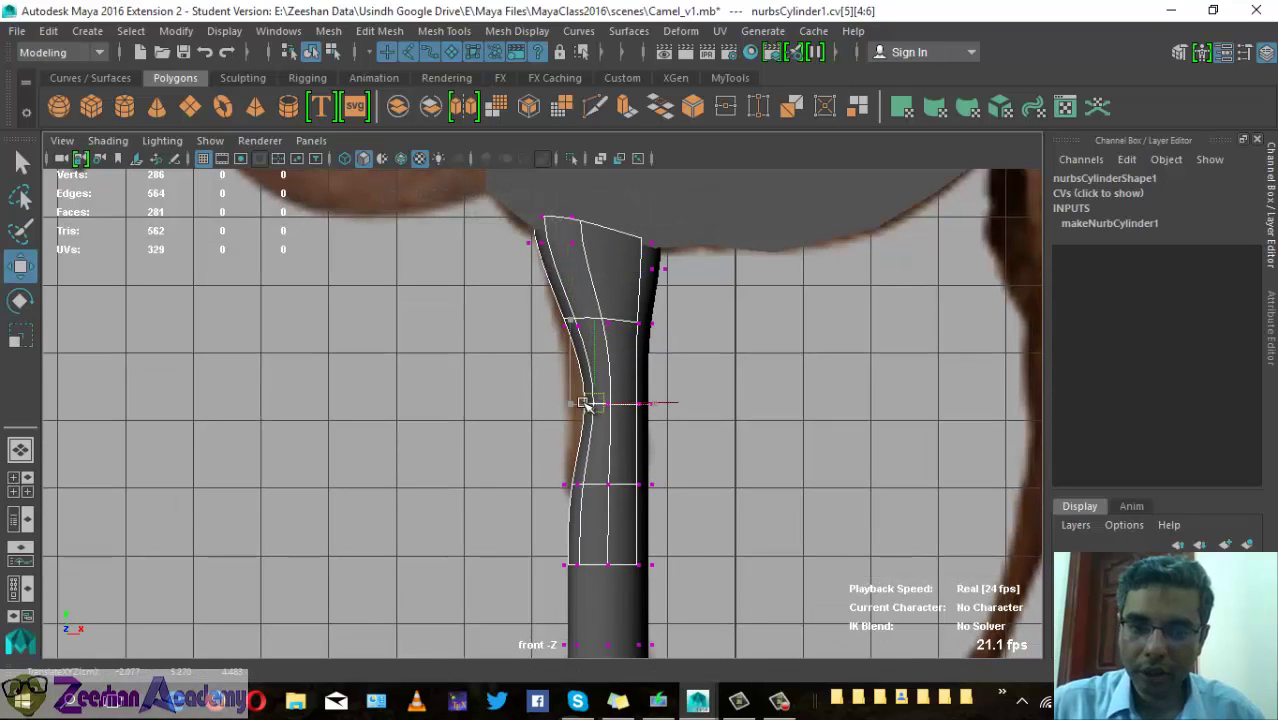
{"action": "left_click", "coordinate": [651, 404]}
{"action": "left_click_drag", "start_coordinate": [662, 400], "coordinate": [615, 400]}
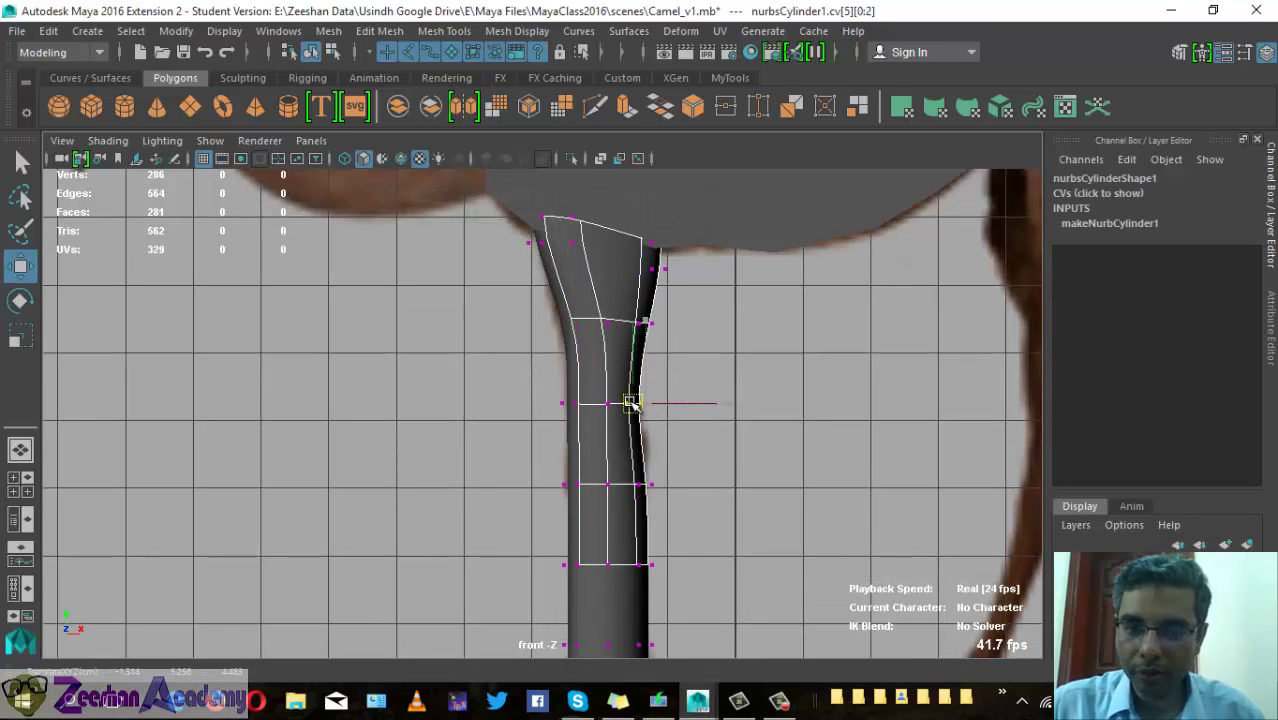
{"action": "left_click", "coordinate": [573, 400]}
{"action": "left_click_drag", "start_coordinate": [573, 400], "coordinate": [573, 391]}
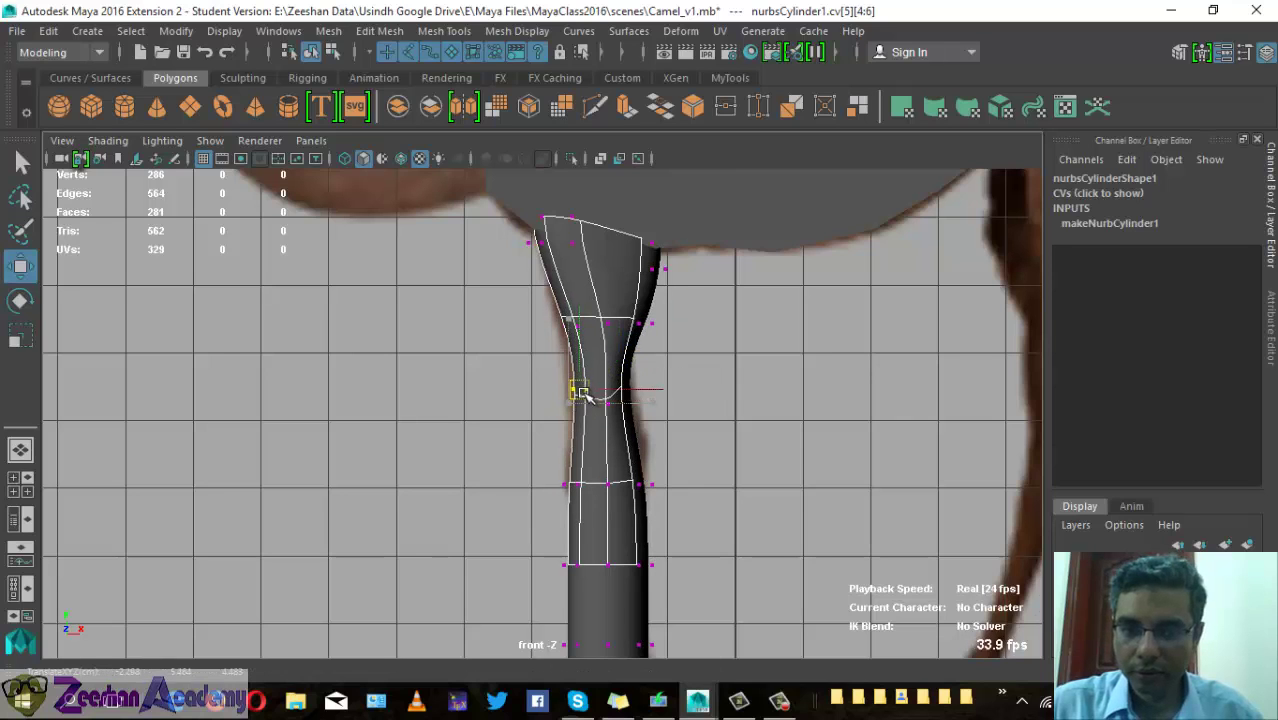
{"action": "left_click", "coordinate": [651, 485]}
{"action": "left_click_drag", "start_coordinate": [651, 485], "coordinate": [650, 442]}
- Slim the lower leg and move its left-side CVs up-left to bend the shin
{"action": "middle_click_drag", "start_coordinate": [667, 493], "coordinate": [759, 385], "text": "alt"}
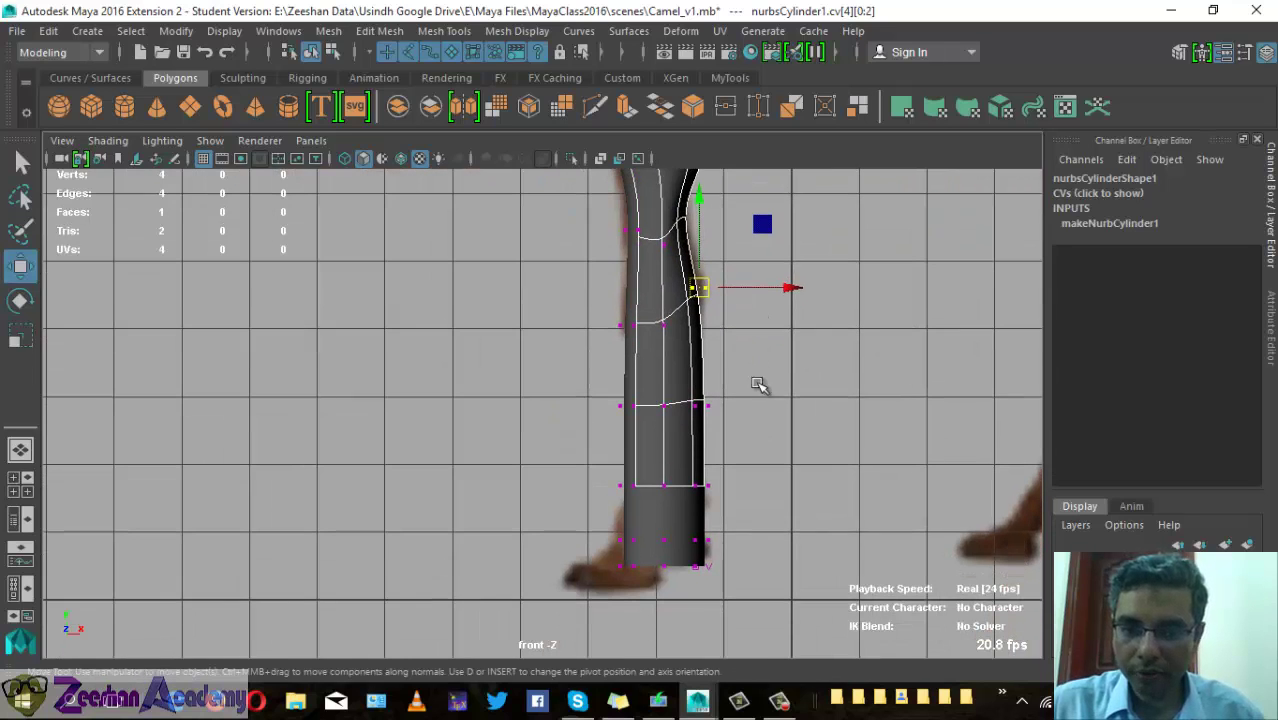
{"action": "left_click_drag", "start_coordinate": [703, 401], "coordinate": [684, 400]}
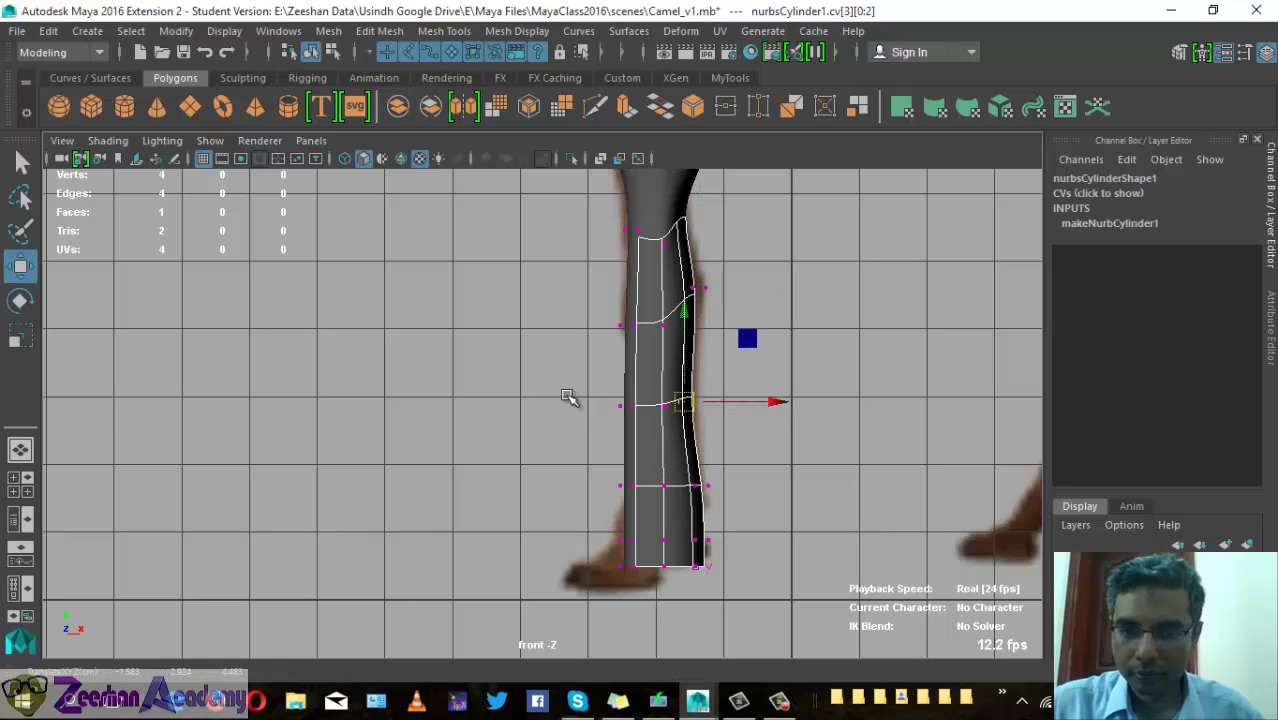
{"action": "mouse_move", "coordinate": [570, 388]}
{"action": "left_mouse_down"}
{"action": "mouse_move", "coordinate": [633, 438]}
{"action": "mouse_move", "coordinate": [644, 408]}
{"action": "left_mouse_up"}
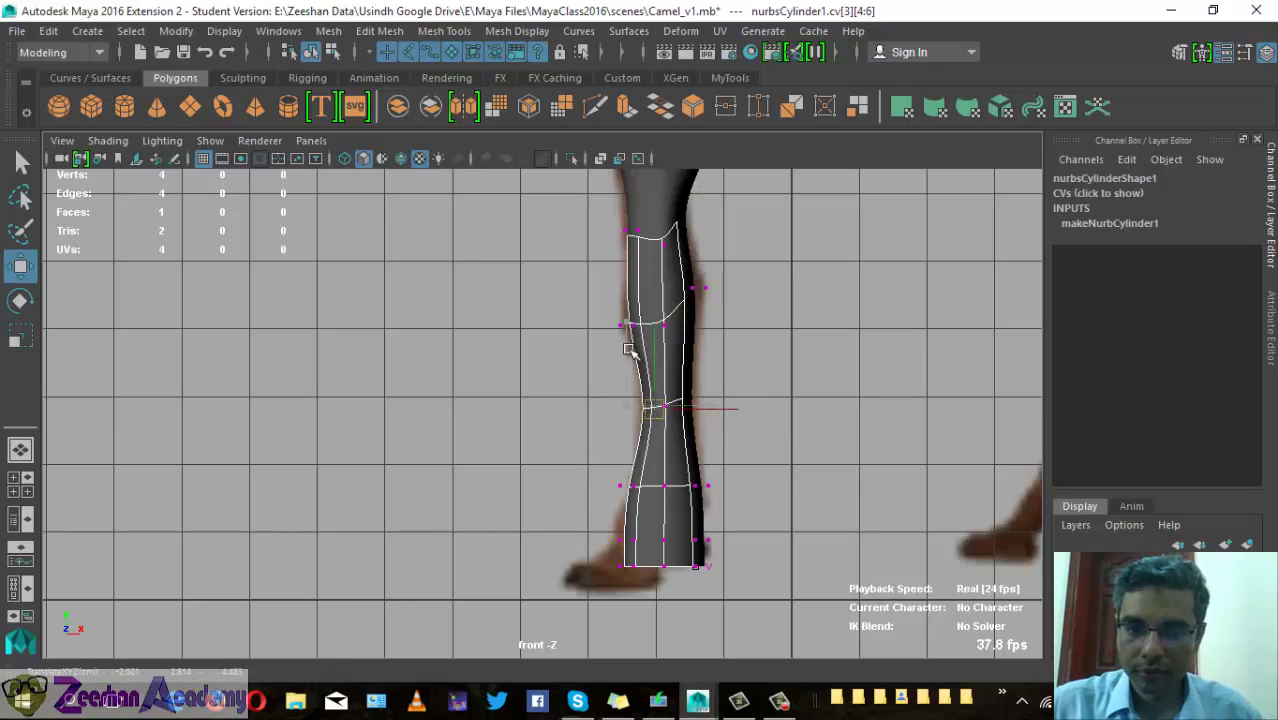
{"action": "left_click_drag", "start_coordinate": [648, 346], "coordinate": [614, 222]}
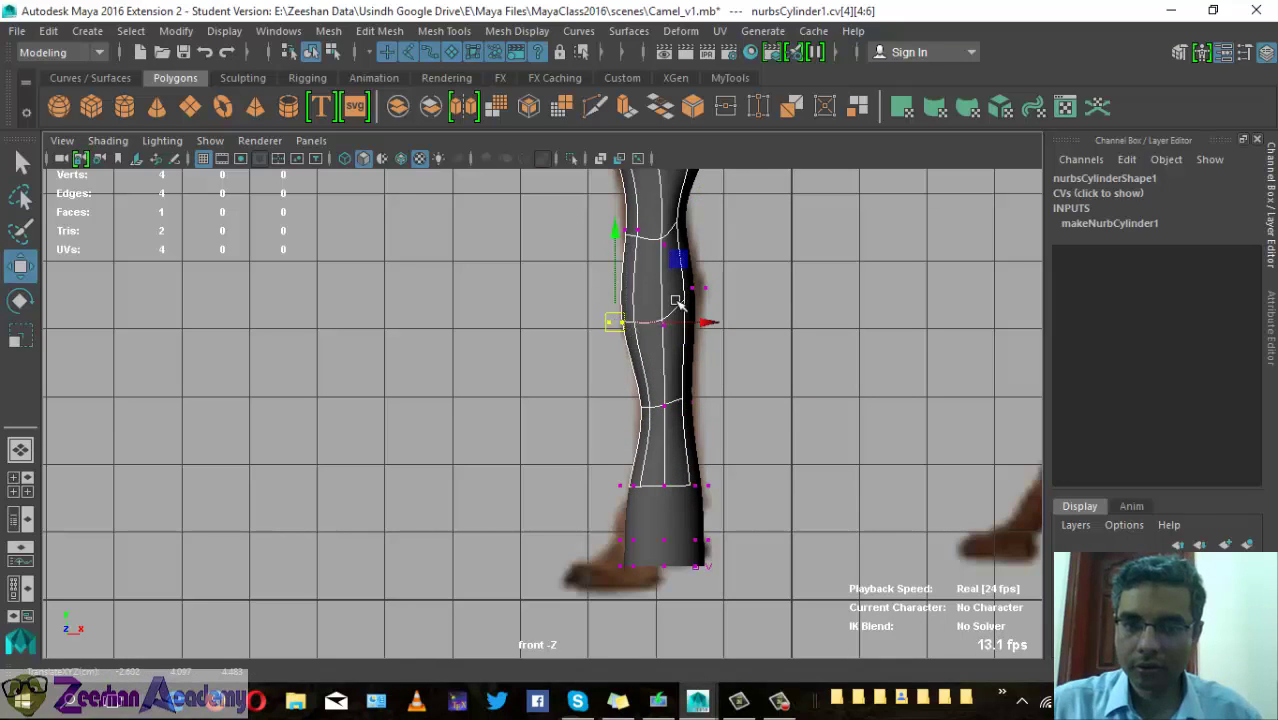
{"action": "middle_click_drag", "start_coordinate": [671, 113], "coordinate": [671, 193], "text": "alt"}
{"action": "middle_click_drag", "start_coordinate": [649, 364], "coordinate": [640, 244], "text": "alt"}
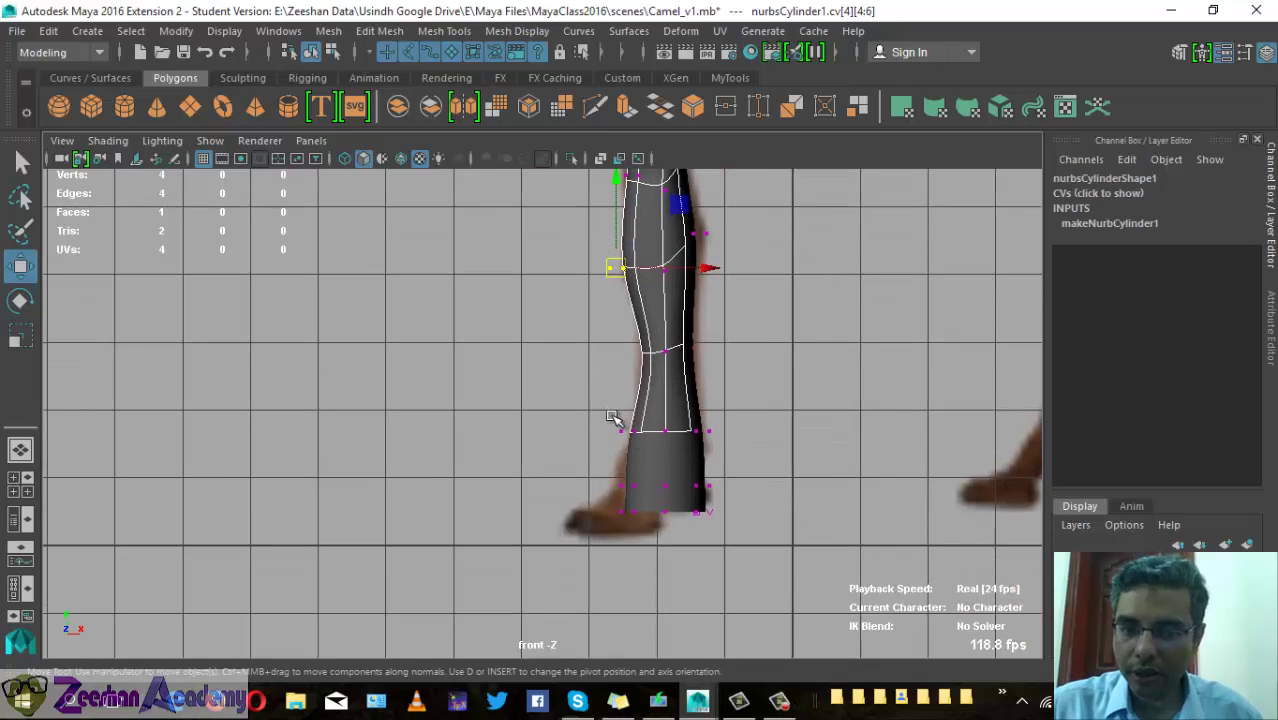
{"action": "left_click_drag", "start_coordinate": [605, 409], "coordinate": [626, 431]}
{"action": "mouse_move", "coordinate": [650, 499]}
{"action": "left_mouse_down"}
{"action": "mouse_move", "coordinate": [613, 471]}
{"action": "mouse_move", "coordinate": [648, 527]}
{"action": "mouse_move", "coordinate": [629, 490]}
{"action": "mouse_move", "coordinate": [567, 525]}
{"action": "left_mouse_up"}
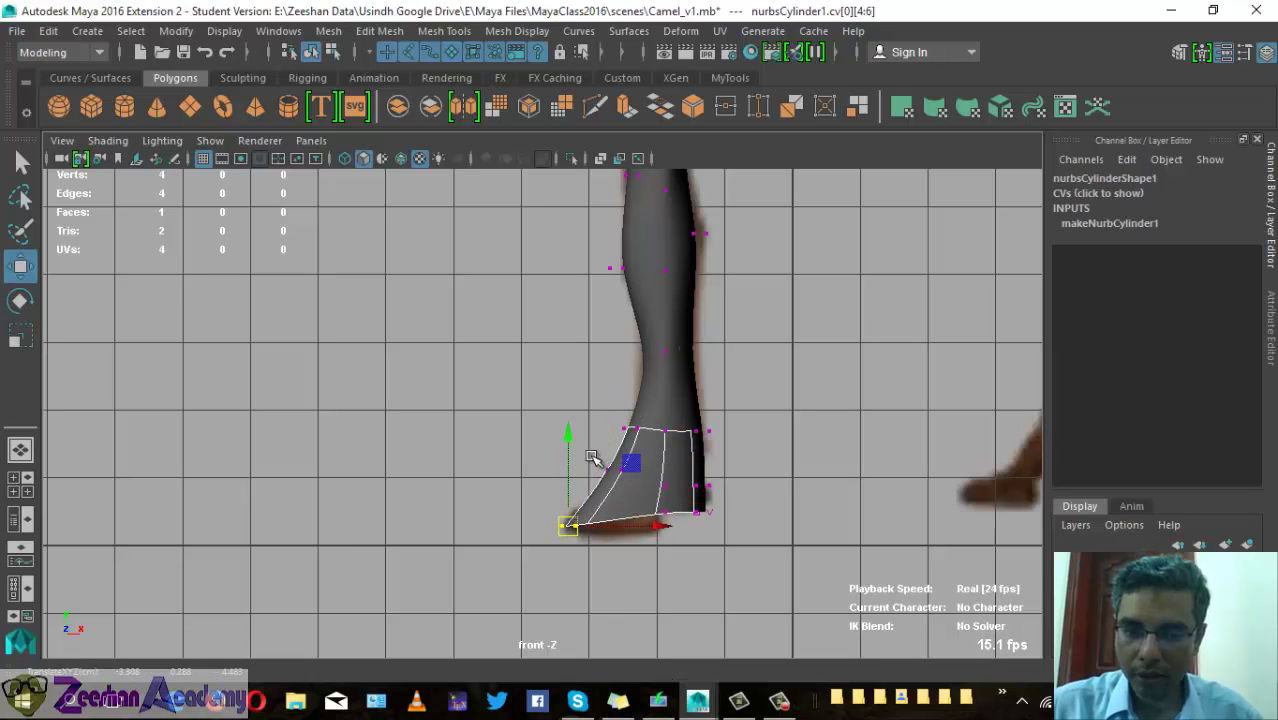
- Adjust the CVs near the hoof, undoing stray stretches, and lower the bottom points slightly
{"action": "mouse_move", "coordinate": [592, 457]}
{"action": "left_mouse_down"}
{"action": "mouse_move", "coordinate": [603, 399]}
{"action": "mouse_move", "coordinate": [651, 442]}
{"action": "left_mouse_up"}
{"action": "left_click", "coordinate": [637, 430]}
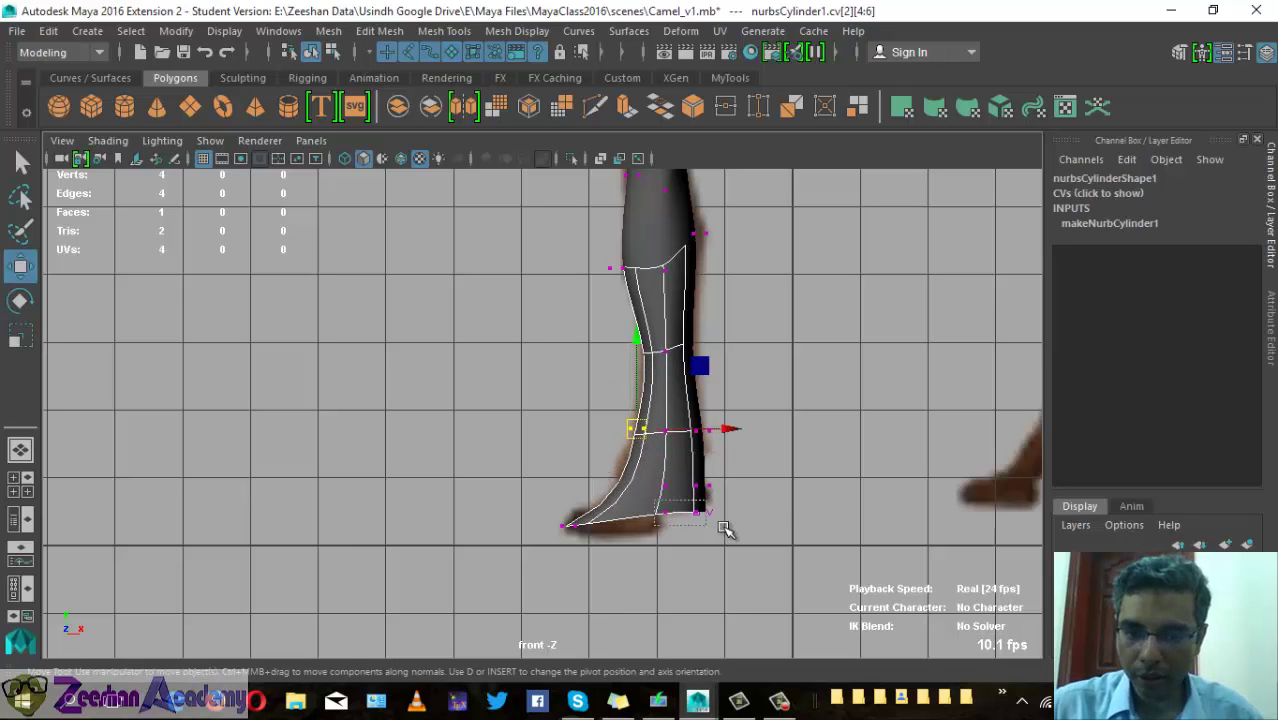
{"action": "key", "text": "ctrl+z"}
{"action": "key", "text": "ctrl+z"}
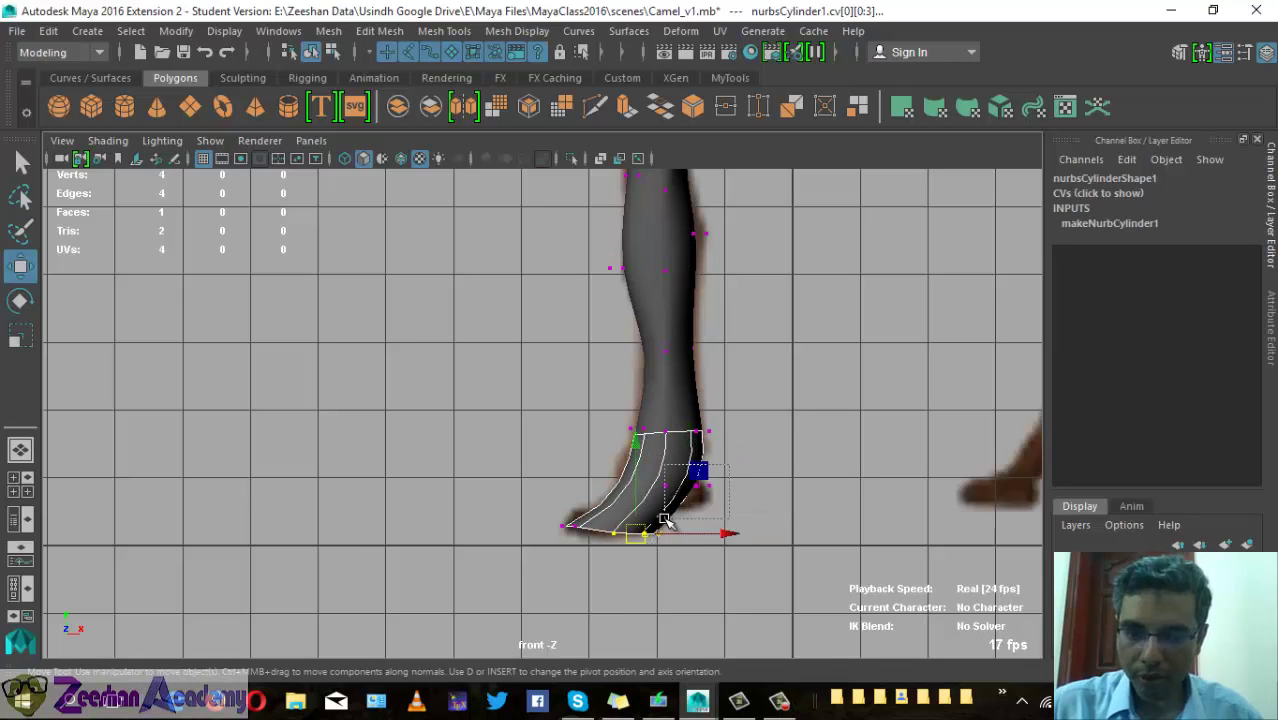
{"action": "key", "text": "shift+z"}
{"action": "key", "text": "shift+z"}
{"action": "key", "text": "shift+z"}
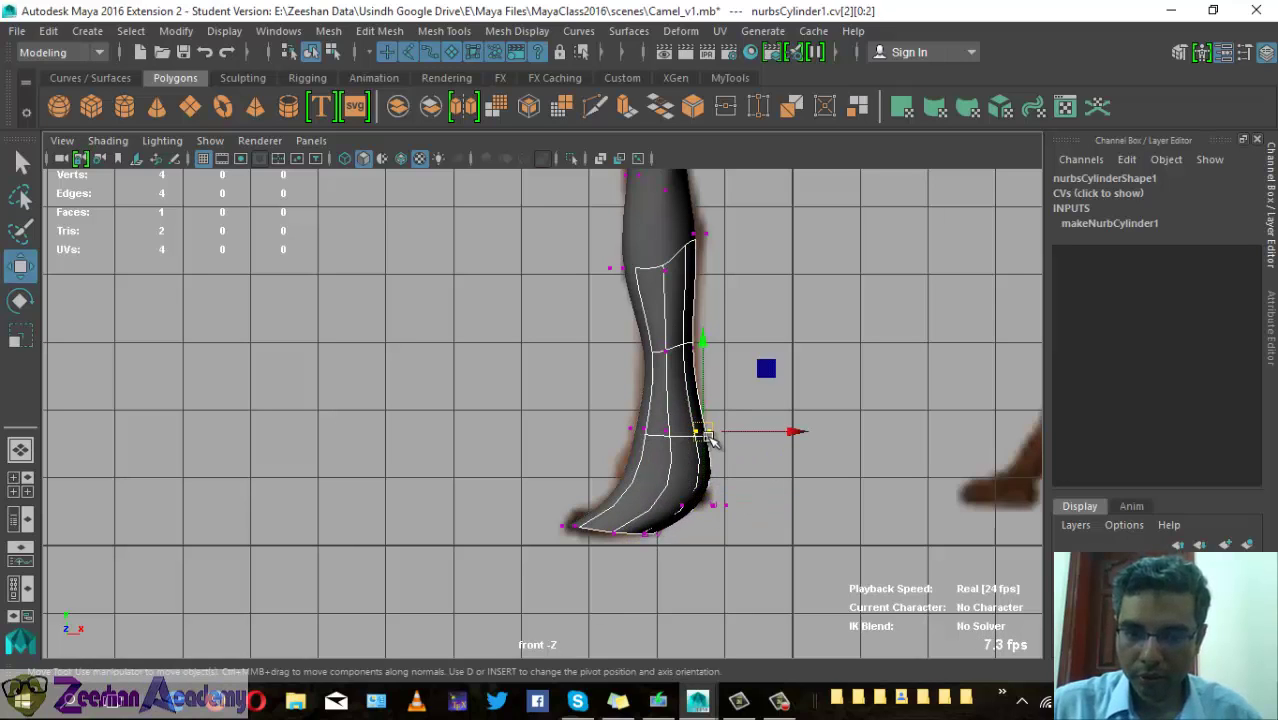
{"action": "key", "text": "shift+z"}
{"action": "key", "text": "ctrl+z"}
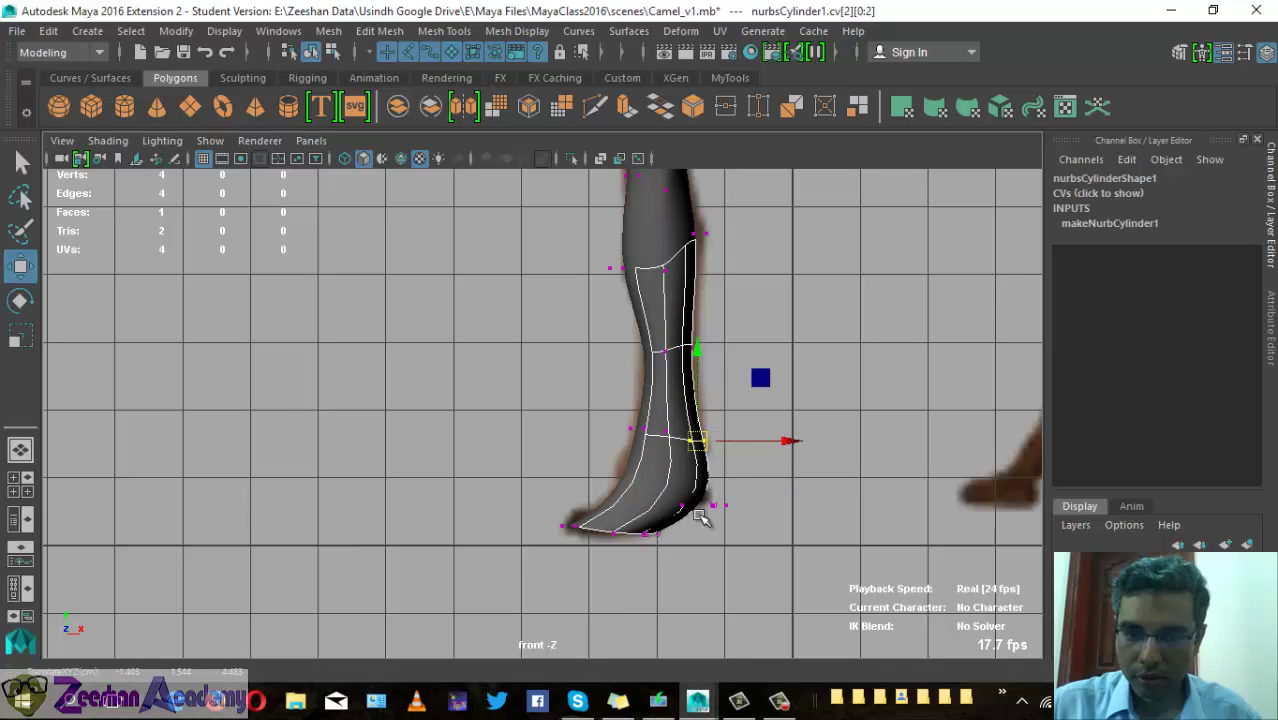
{"action": "key", "text": "ctrl+z"}
{"action": "left_click_drag", "start_coordinate": [720, 458], "coordinate": [713, 485]}
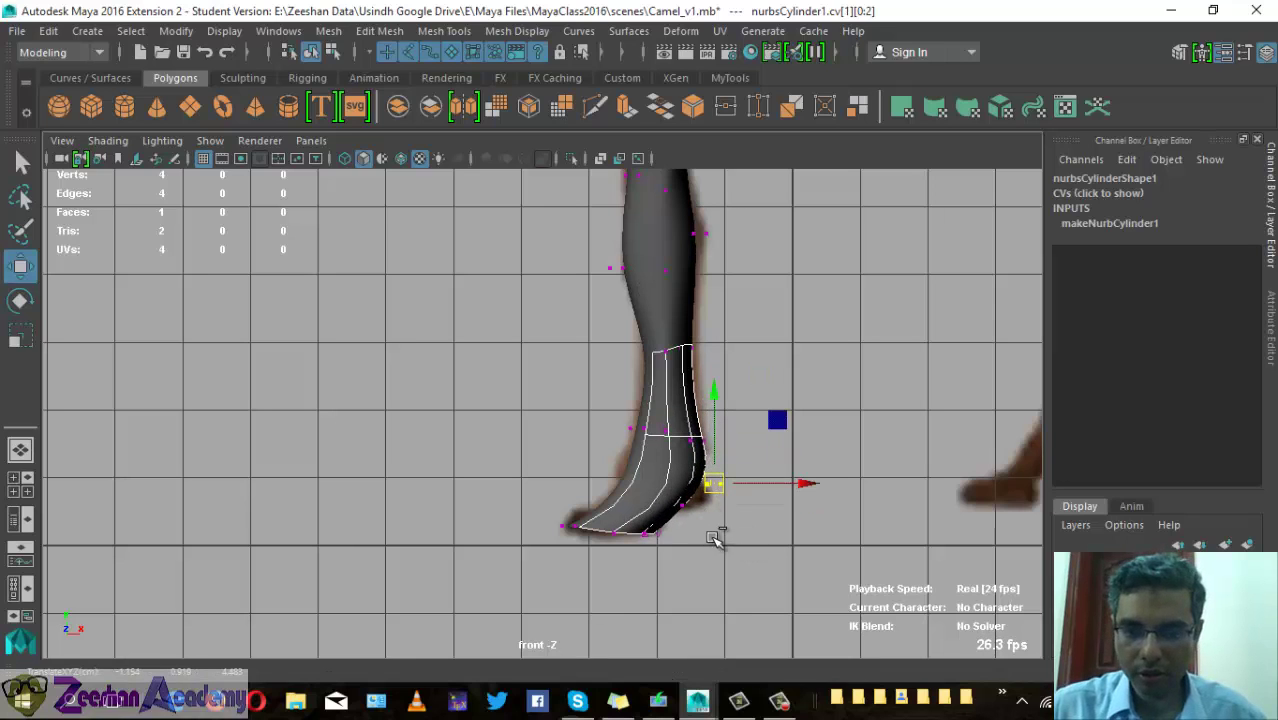
{"action": "middle_click_drag", "start_coordinate": [578, 432], "coordinate": [549, 420], "text": "alt"}
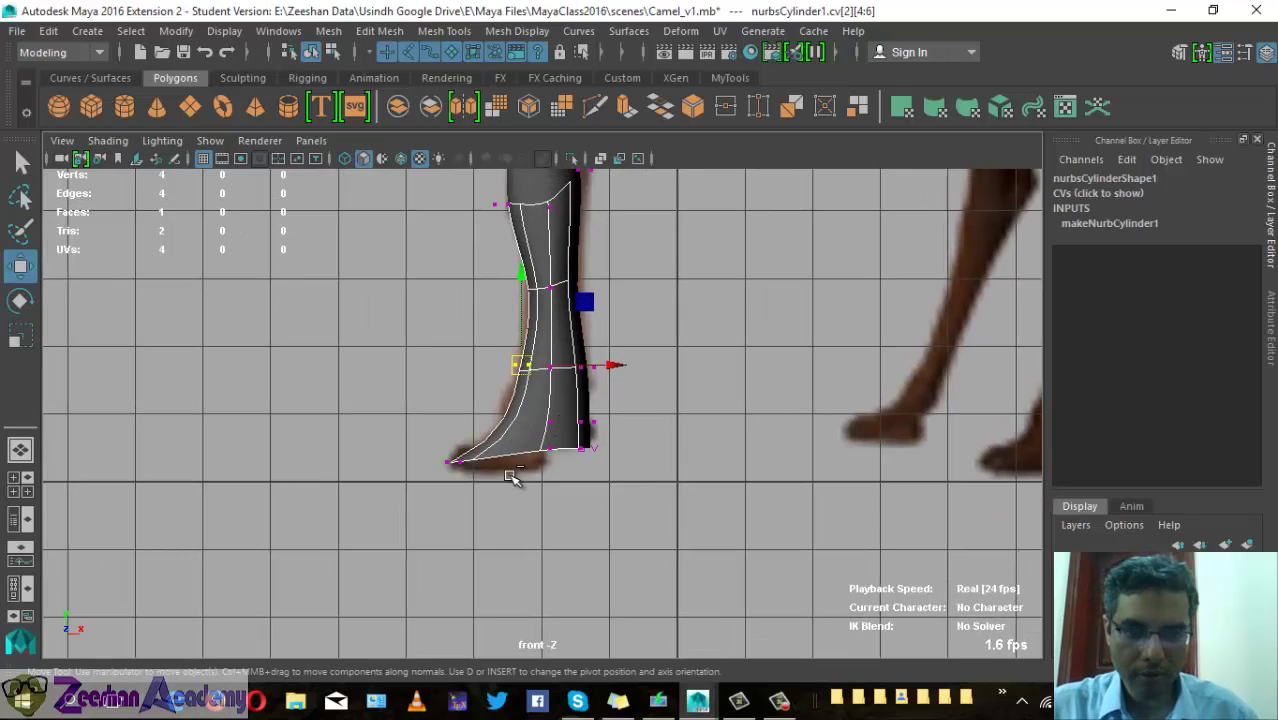
- Zoom into the lower leg and push the middle and ankle CV rows left
{"action": "scroll", "coordinate": [510, 477], "scroll_direction": "up", "scroll_amount": 3}
{"action": "middle_click_drag", "start_coordinate": [550, 456], "coordinate": [639, 491], "text": "alt"}
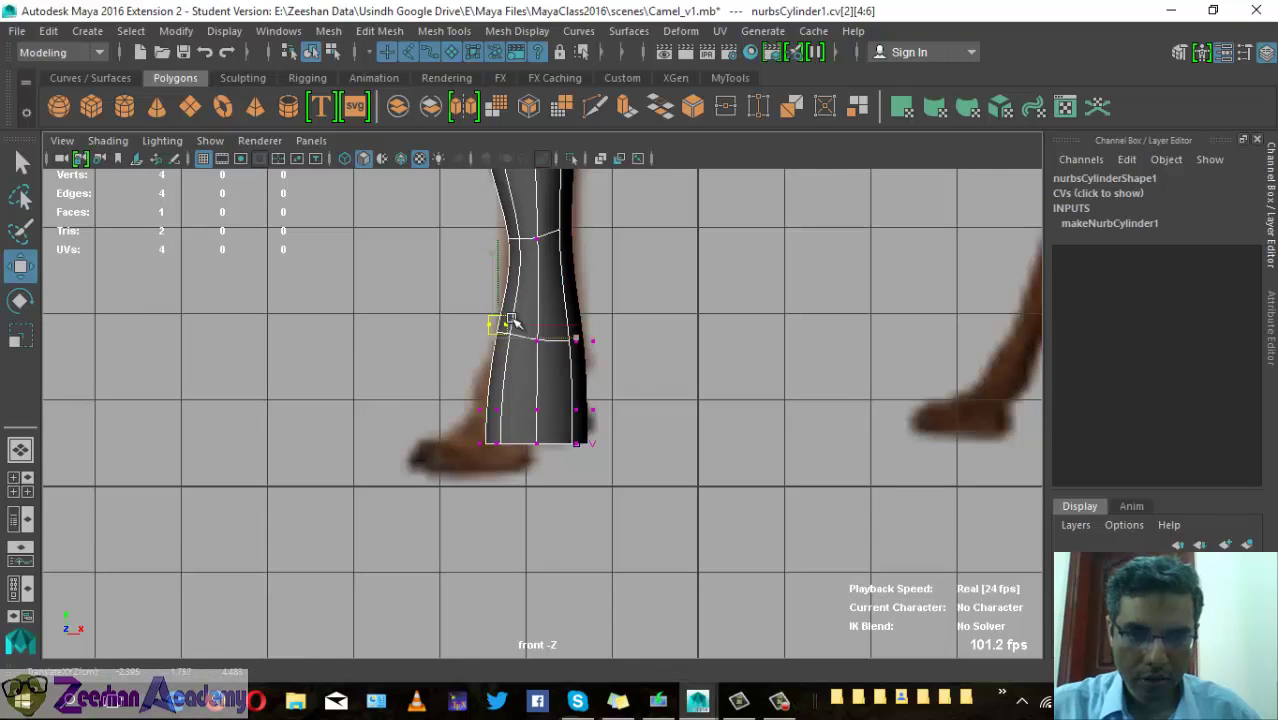
{"action": "left_click_drag", "start_coordinate": [510, 322], "coordinate": [499, 326]}
{"action": "mouse_move", "coordinate": [476, 396]}
{"action": "left_mouse_down"}
{"action": "mouse_move", "coordinate": [504, 422]}
{"action": "mouse_move", "coordinate": [478, 387]}
{"action": "mouse_move", "coordinate": [485, 442]}
{"action": "left_mouse_up"}
{"action": "left_click", "coordinate": [481, 415]}
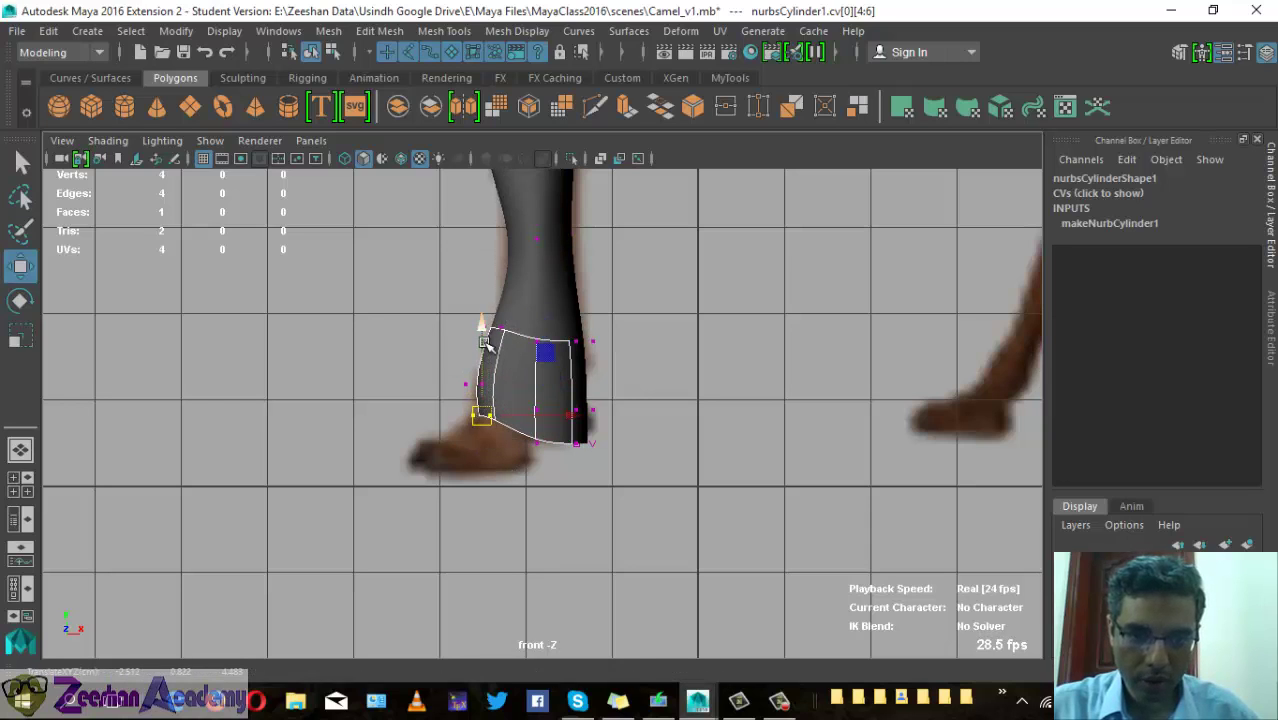
{"action": "key", "text": "ctrl+z"}
{"action": "key", "text": "ctrl+z"}
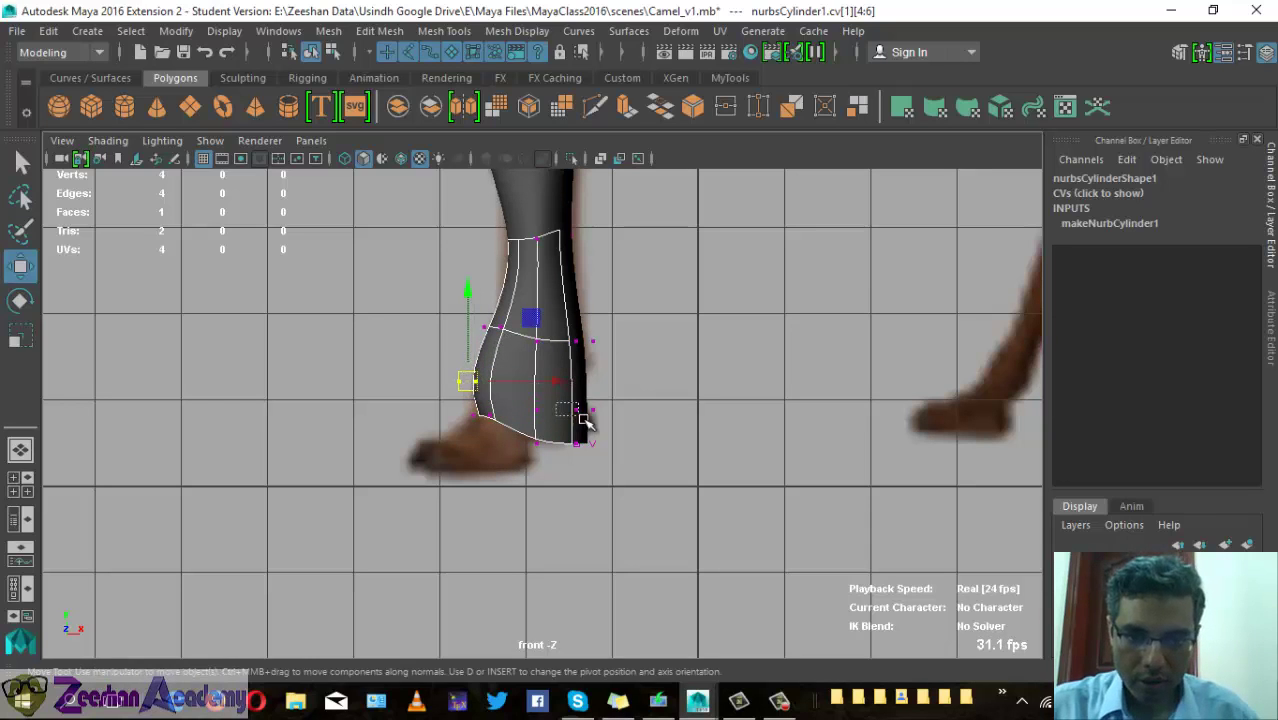
- Pull the right-side and bottom CVs outward and up to round the hoof
{"action": "left_click", "coordinate": [575, 412]}
{"action": "mouse_move", "coordinate": [595, 352]}
{"action": "left_mouse_down"}
{"action": "mouse_move", "coordinate": [565, 372]}
{"action": "mouse_move", "coordinate": [575, 367]}
{"action": "left_mouse_up"}
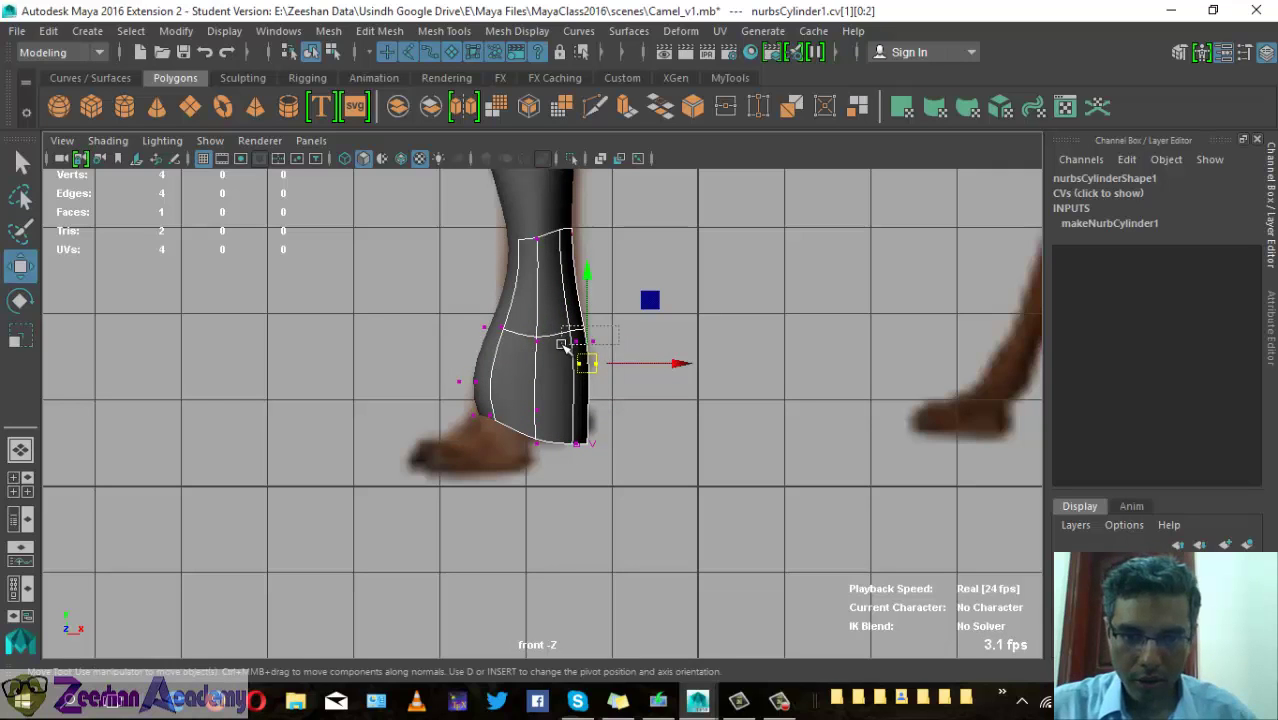
{"action": "mouse_move", "coordinate": [548, 320]}
{"action": "left_mouse_down"}
{"action": "mouse_move", "coordinate": [605, 371]}
{"action": "mouse_move", "coordinate": [617, 352]}
{"action": "left_mouse_up"}
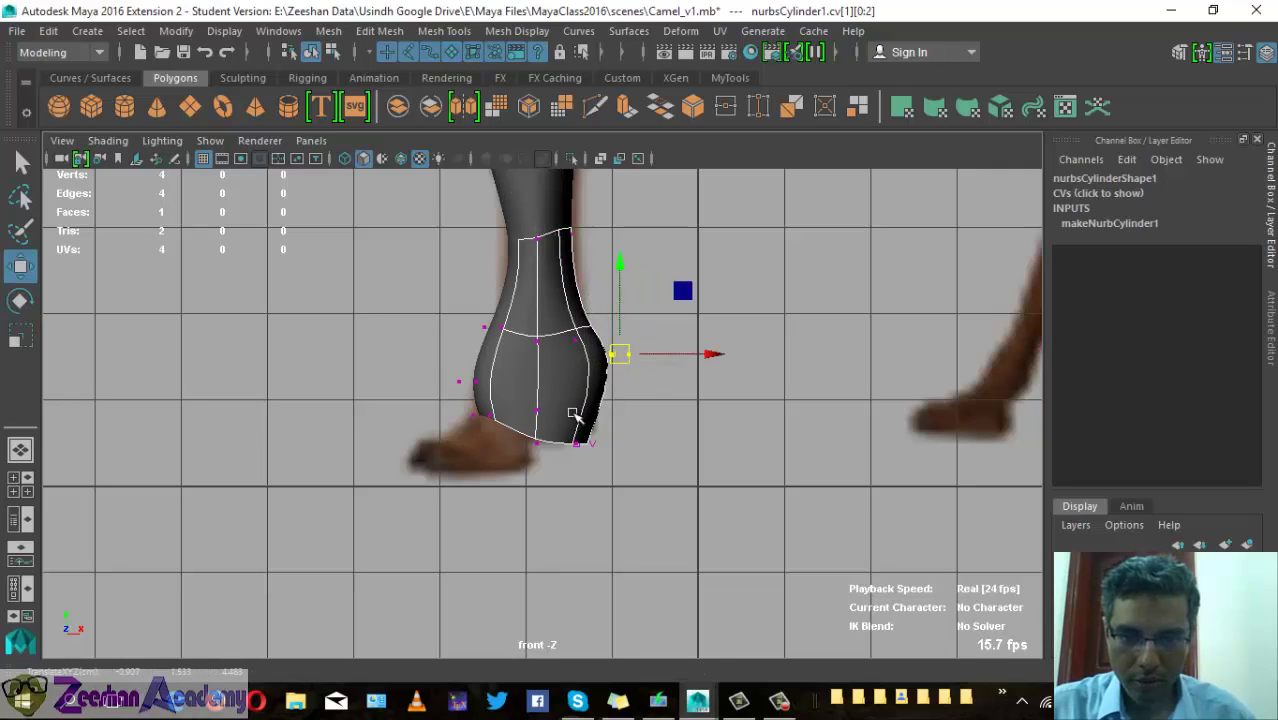
{"action": "mouse_move", "coordinate": [575, 415]}
{"action": "left_mouse_down"}
{"action": "mouse_move", "coordinate": [592, 450]}
{"action": "mouse_move", "coordinate": [593, 425]}
{"action": "left_mouse_up"}
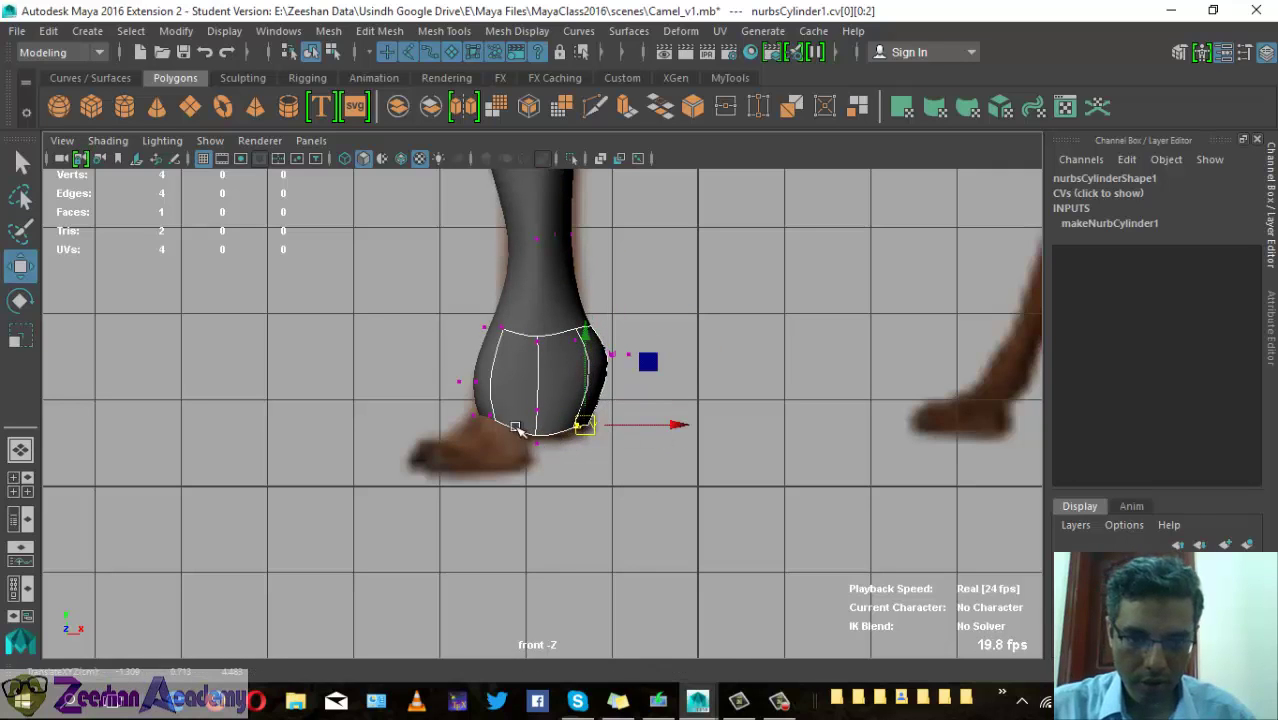
{"action": "left_click_drag", "start_coordinate": [515, 428], "coordinate": [545, 447]}
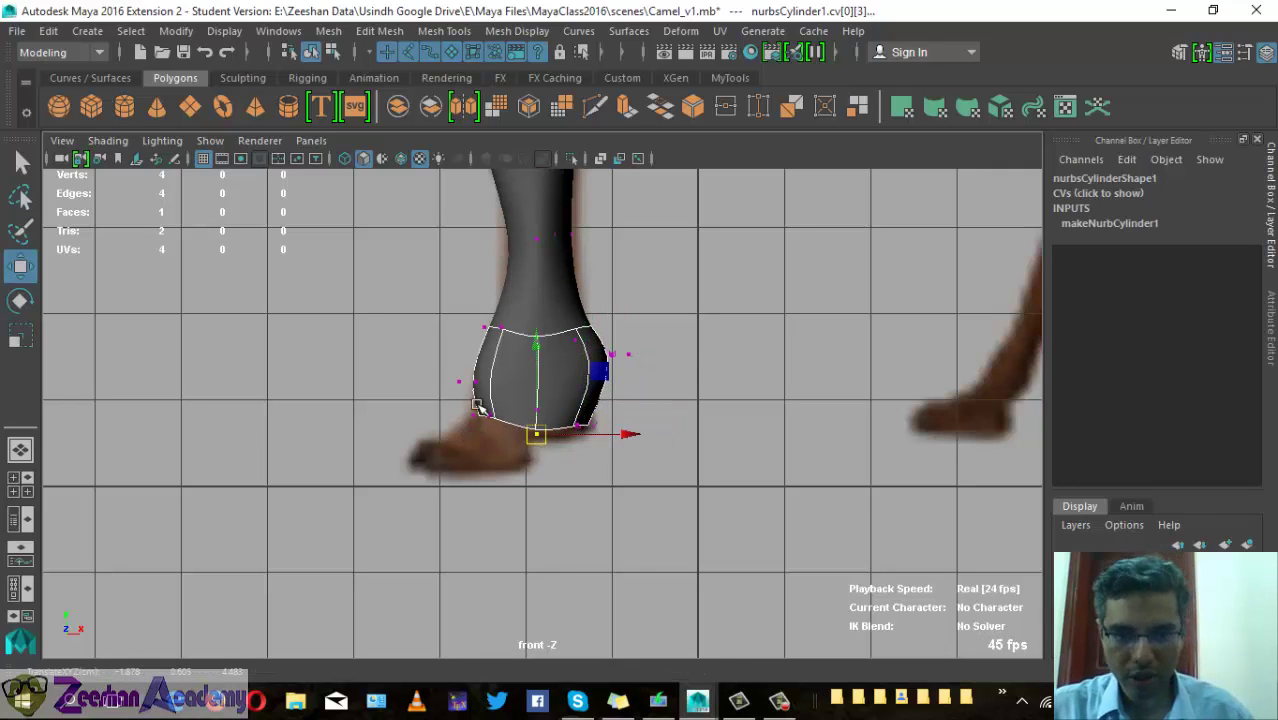
{"action": "scroll", "coordinate": [565, 450], "scroll_direction": "down", "scroll_amount": 2}
{"action": "scroll", "coordinate": [640, 445], "scroll_direction": "down", "scroll_amount": 3}
- In the right side view, shift the knee CVs along X to shape the leg's profile
{"action": "scroll", "coordinate": [613, 442], "scroll_direction": "down", "scroll_amount": 2}
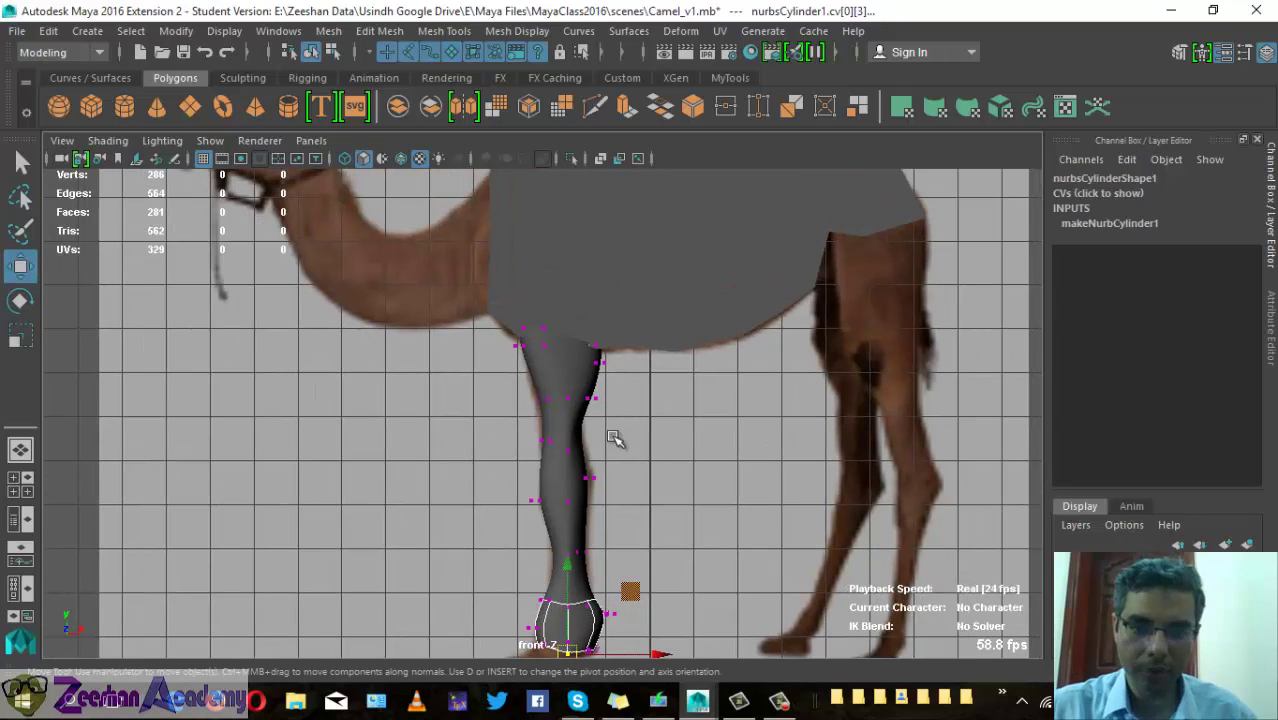
{"action": "key", "text": "space"}
{"action": "left_click_drag", "start_coordinate": [585, 450], "coordinate": [630, 450]}
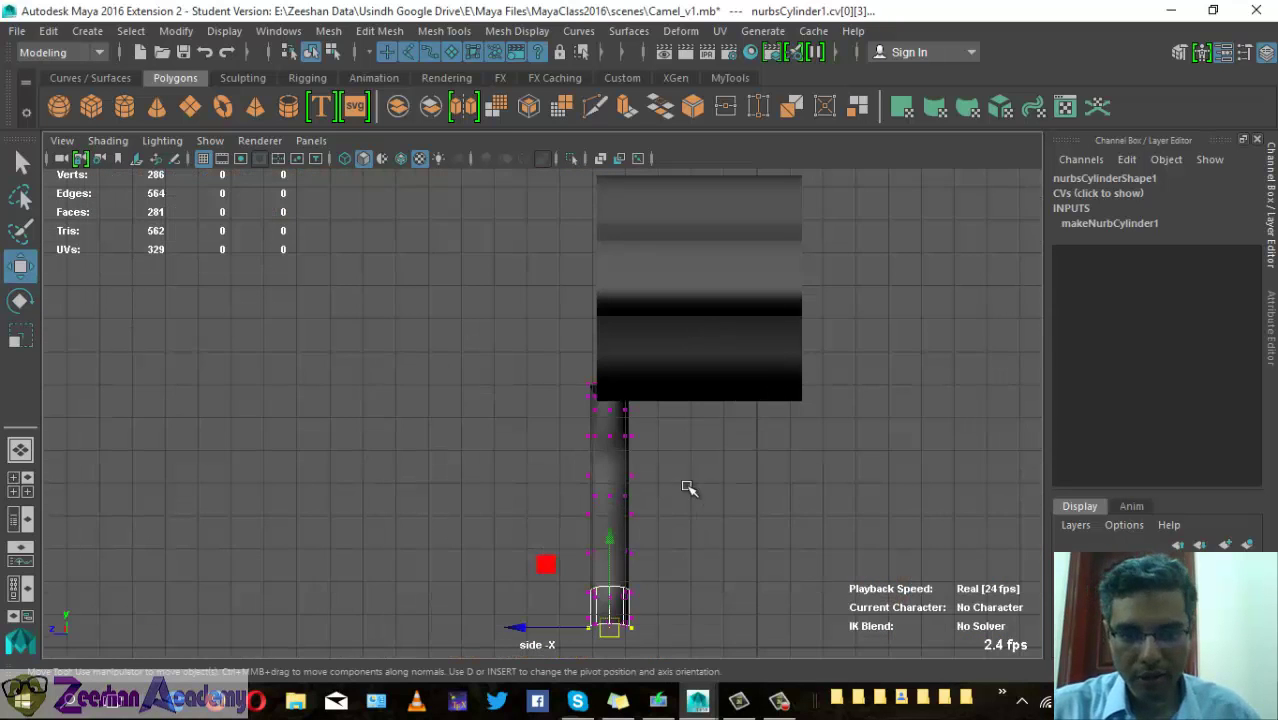
{"action": "scroll", "coordinate": [590, 485], "scroll_direction": "up", "scroll_amount": 5}
{"action": "scroll", "coordinate": [827, 500], "scroll_direction": "down", "scroll_amount": 1}
{"action": "scroll", "coordinate": [827, 500], "scroll_direction": "down", "scroll_amount": 3}
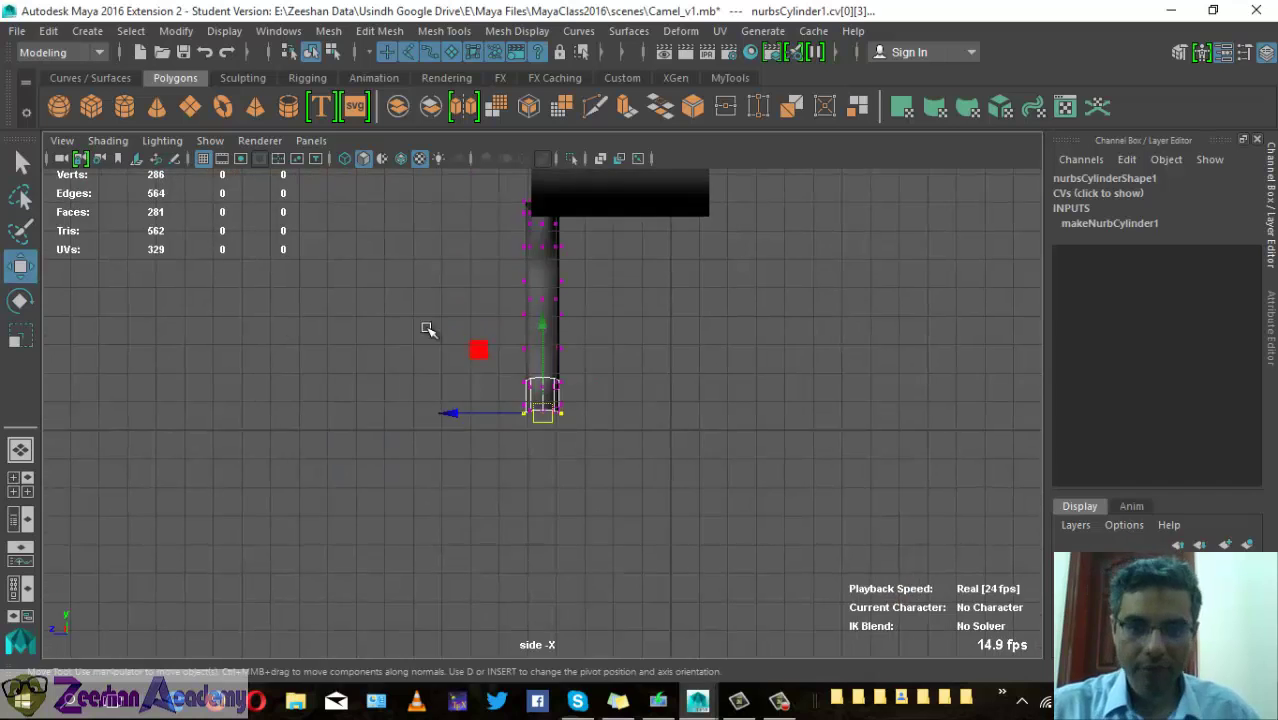
{"action": "scroll", "coordinate": [633, 512], "scroll_direction": "up", "scroll_amount": 1}
{"action": "scroll", "coordinate": [456, 442], "scroll_direction": "up", "scroll_amount": 2}
{"action": "scroll", "coordinate": [621, 452], "scroll_direction": "up", "scroll_amount": 2}
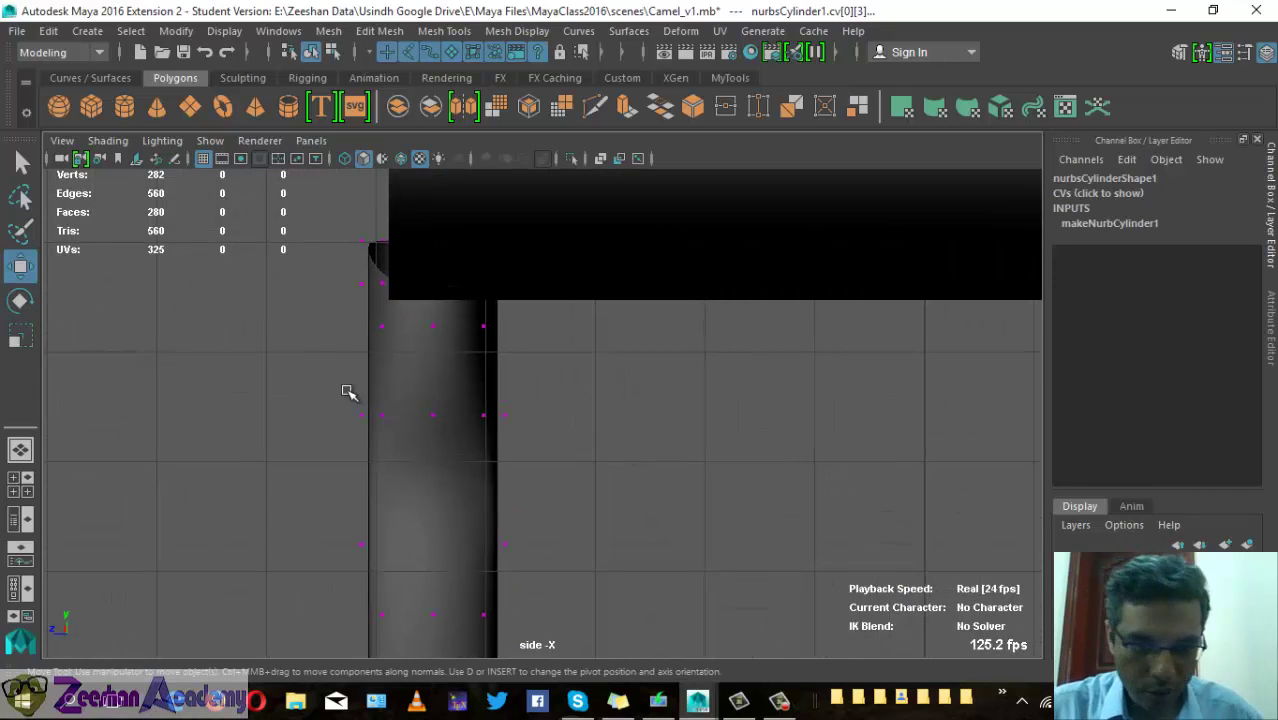
{"action": "left_click_drag", "start_coordinate": [347, 392], "coordinate": [402, 452]}
{"action": "left_click_drag", "start_coordinate": [299, 420], "coordinate": [445, 427]}
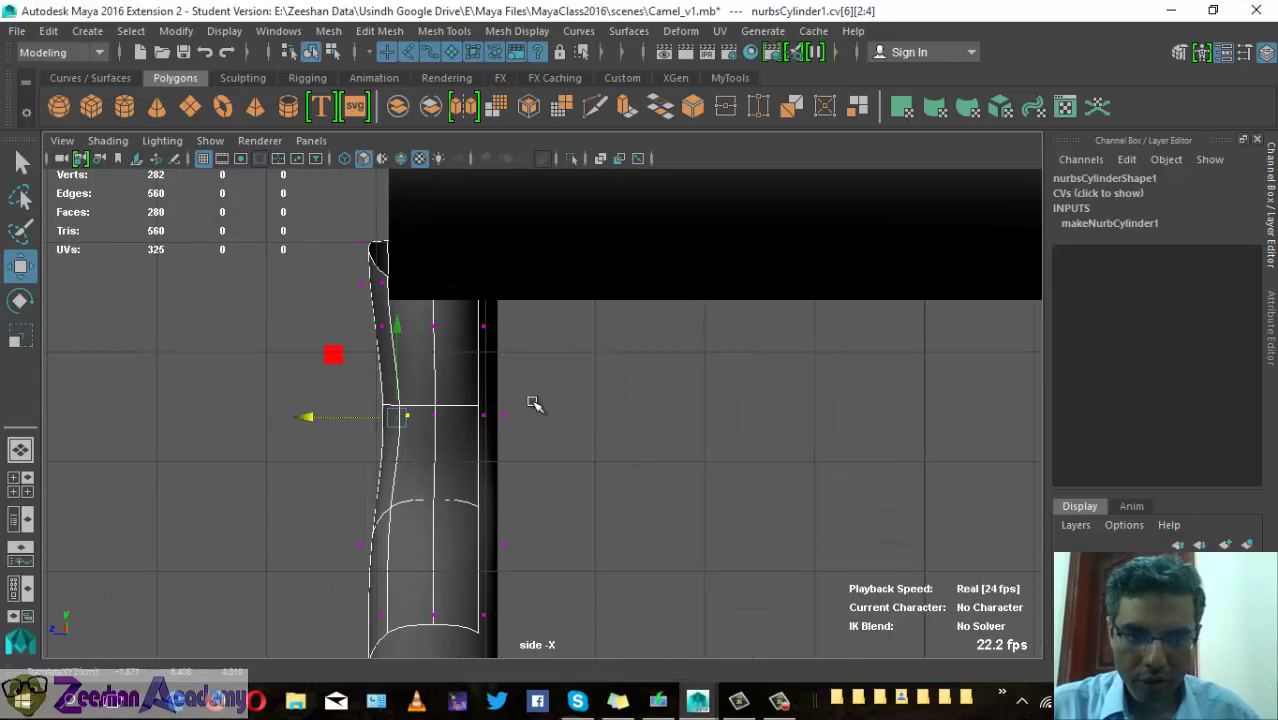
- Switch to the perspective view and orbit in close to the leg beside the reference
{"action": "key", "text": "space"}
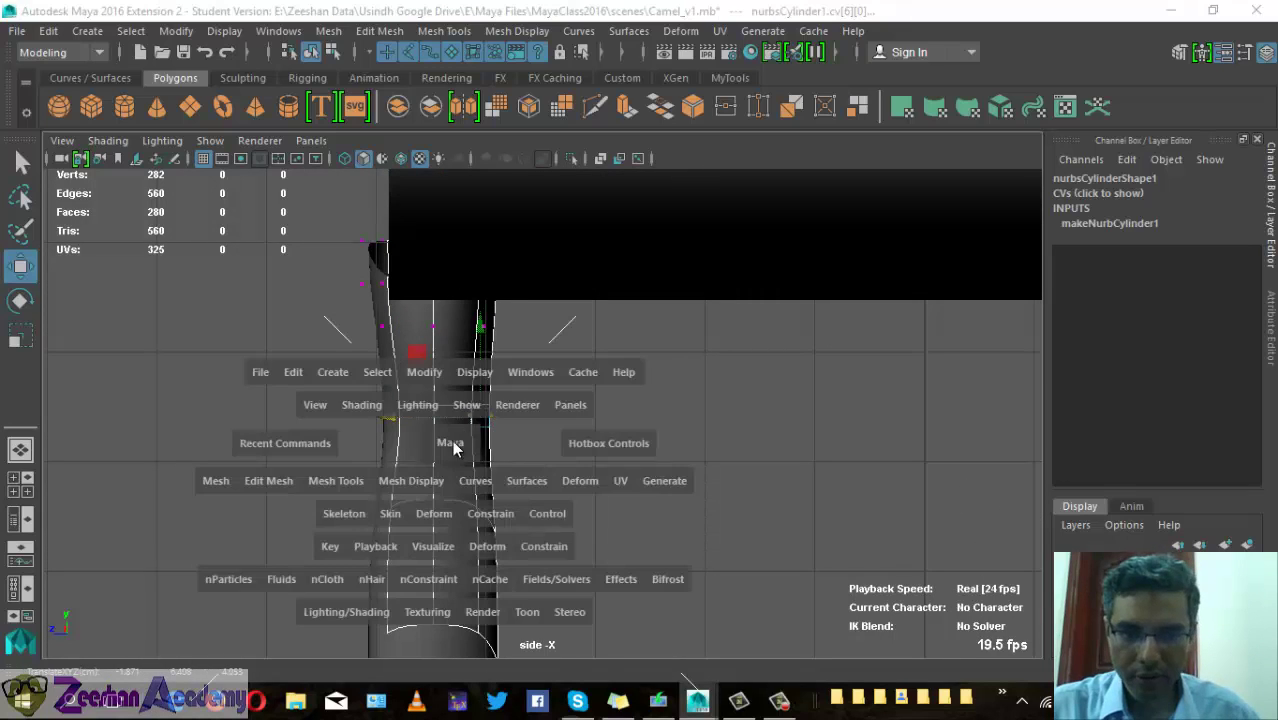
{"action": "left_click_drag", "start_coordinate": [445, 430], "coordinate": [534, 394]}
{"action": "left_click_drag", "start_coordinate": [415, 453], "coordinate": [240, 373], "text": "alt"}
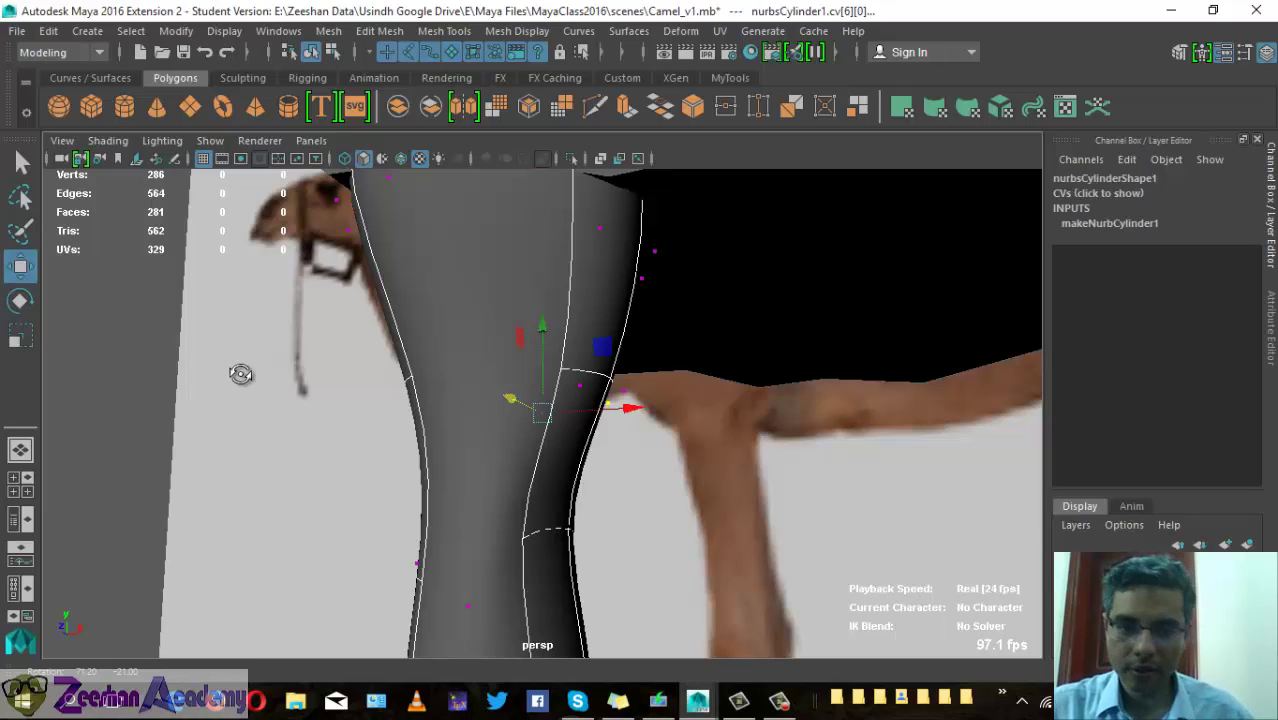
- Narrow the middle of the leg and return the cylinder to object mode
{"action": "scroll", "coordinate": [240, 374], "scroll_direction": "down", "scroll_amount": 5}
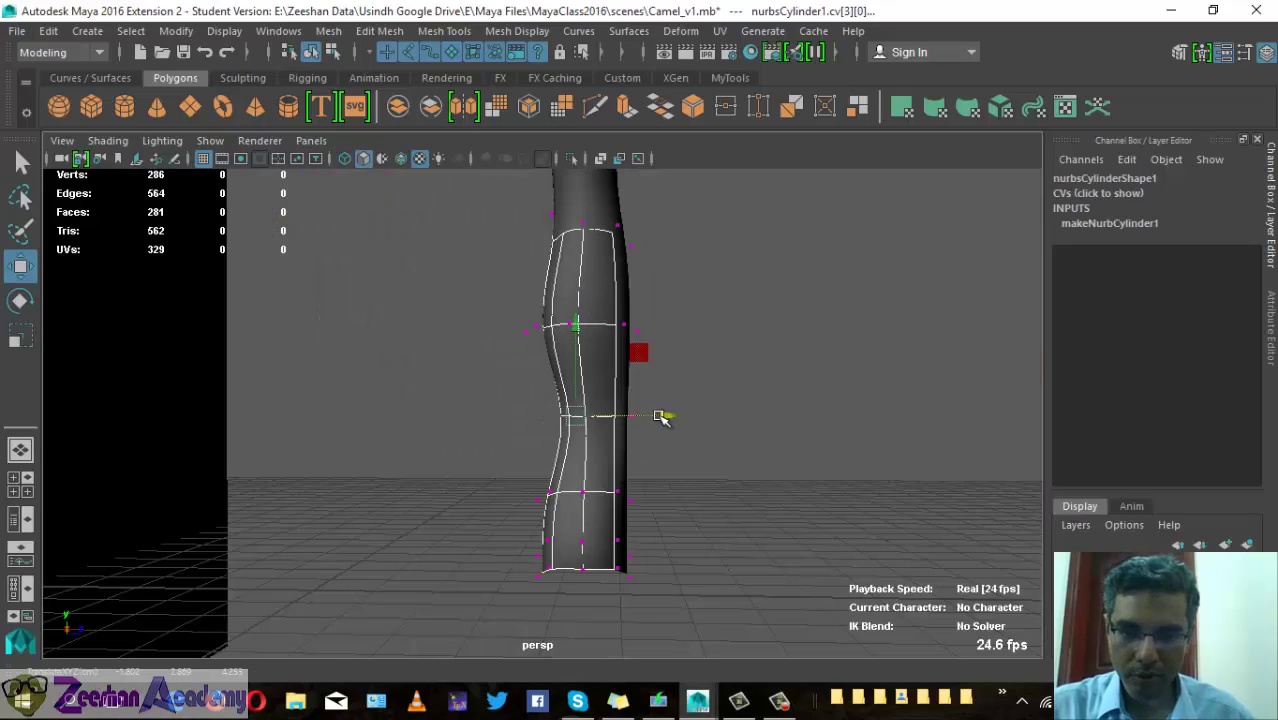
{"action": "mouse_move", "coordinate": [665, 416]}
{"action": "left_mouse_down"}
{"action": "mouse_move", "coordinate": [508, 451]}
{"action": "mouse_move", "coordinate": [394, 422]}
{"action": "mouse_move", "coordinate": [571, 457]}
{"action": "mouse_move", "coordinate": [762, 612]}
{"action": "mouse_move", "coordinate": [525, 502]}
{"action": "mouse_move", "coordinate": [385, 397]}
{"action": "mouse_move", "coordinate": [328, 400]}
{"action": "mouse_move", "coordinate": [565, 385]}
{"action": "left_mouse_up"}
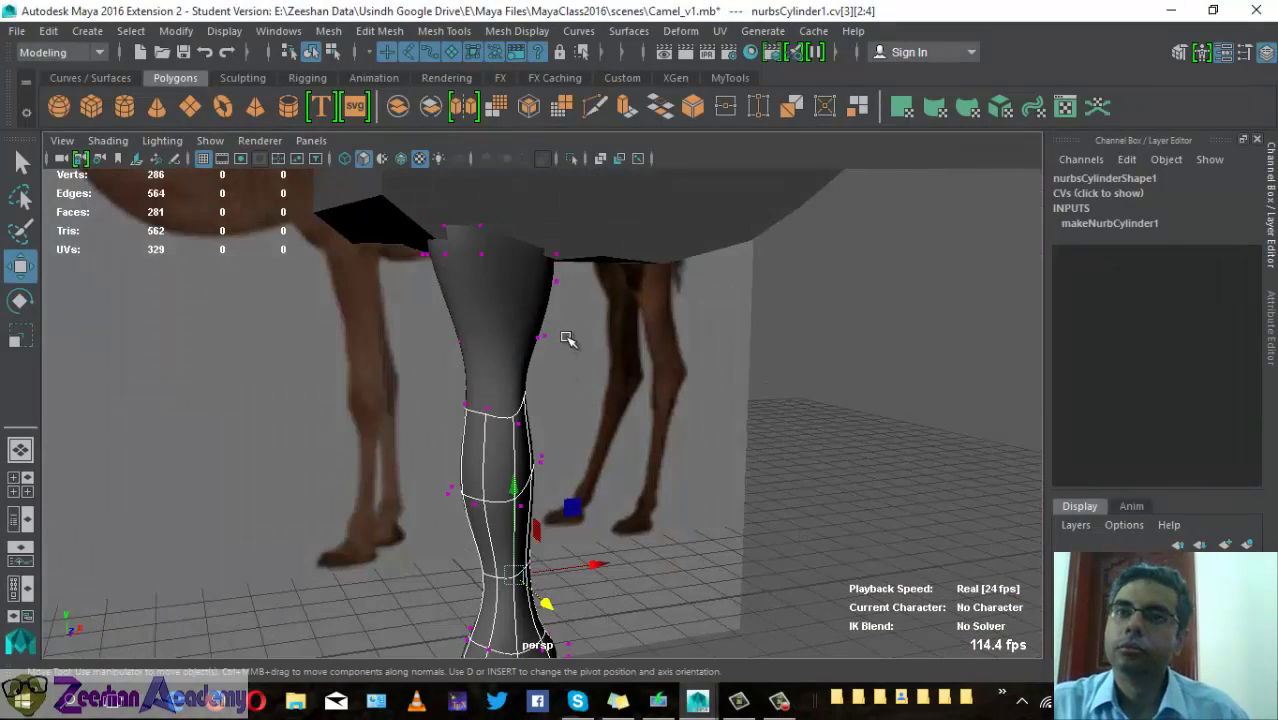
{"action": "right_click_drag", "start_coordinate": [533, 217], "coordinate": [543, 280]}
{"action": "left_click", "coordinate": [618, 195]}
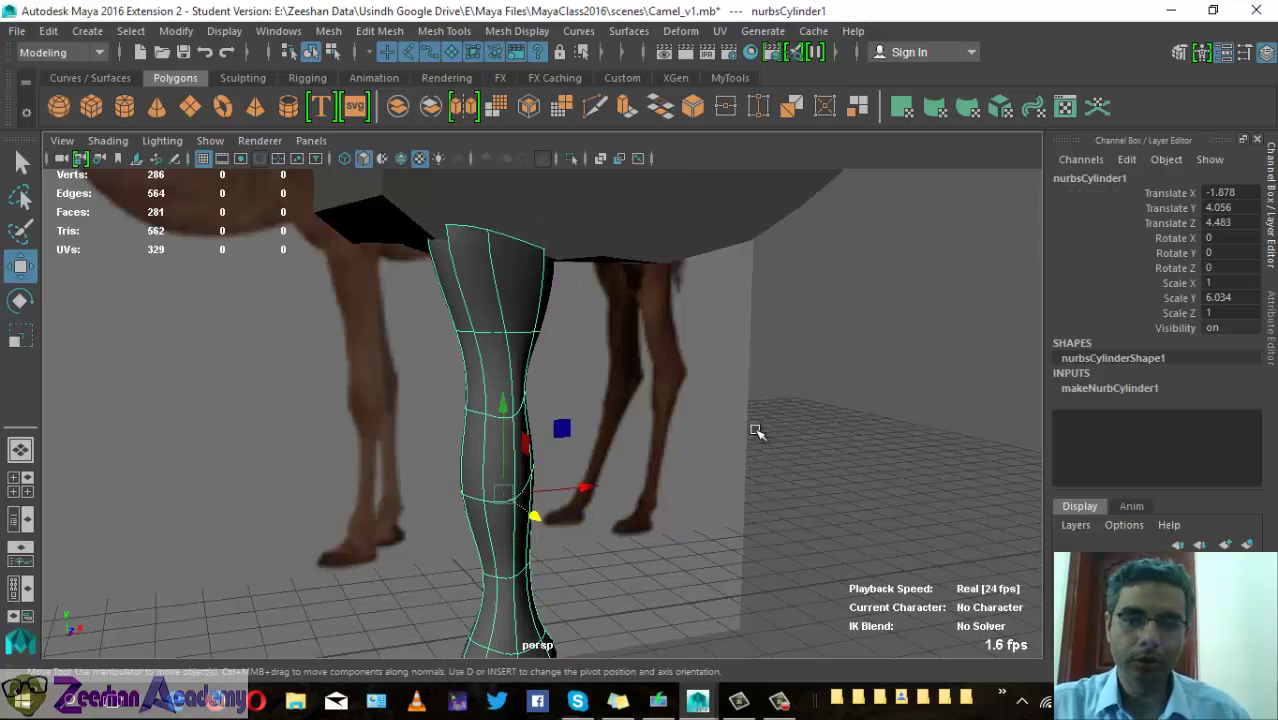
- Pull the view back to show the whole leg through a new persp2 camera
{"action": "mouse_move", "coordinate": [756, 428]}
{"action": "left_mouse_down", "text": "alt"}
{"action": "mouse_move", "coordinate": [622, 471]}
{"action": "mouse_move", "coordinate": [645, 485]}
{"action": "left_mouse_up", "text": "alt"}
{"action": "right_click_drag", "start_coordinate": [418, 378], "coordinate": [257, 351], "text": "alt"}
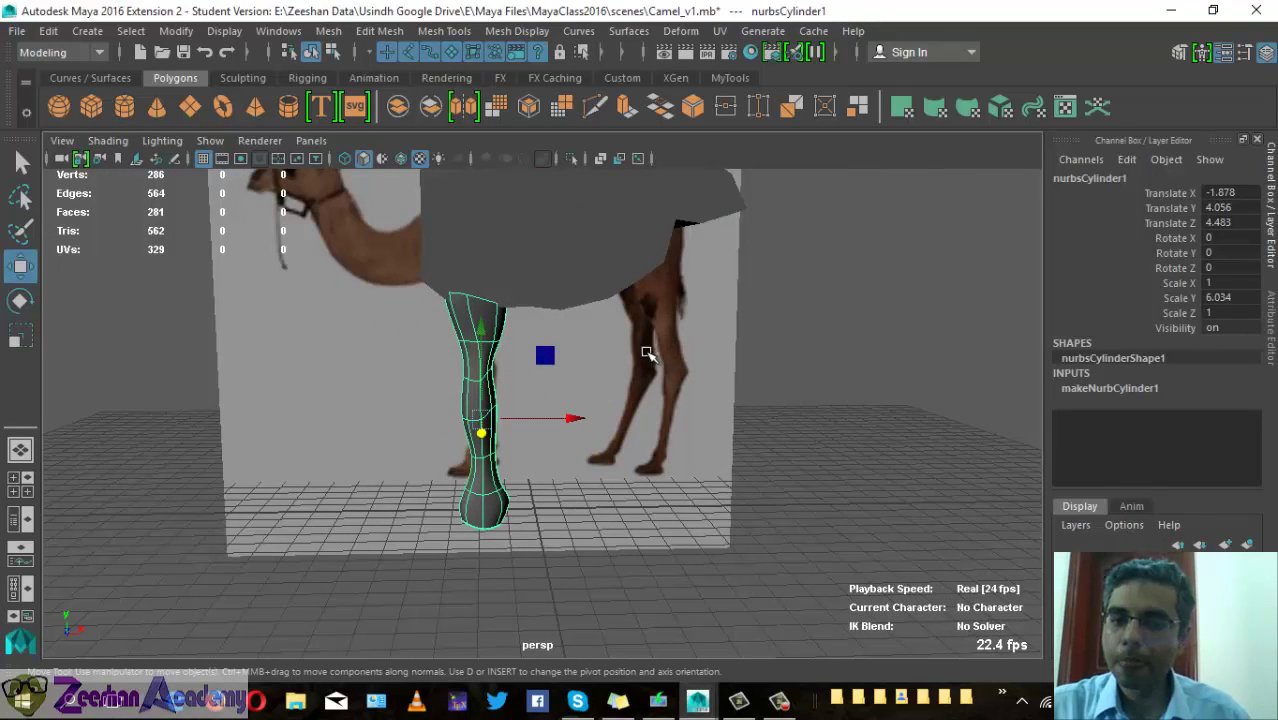
{"action": "key", "text": "space"}
{"action": "left_click_drag", "start_coordinate": [648, 353], "coordinate": [718, 332]}
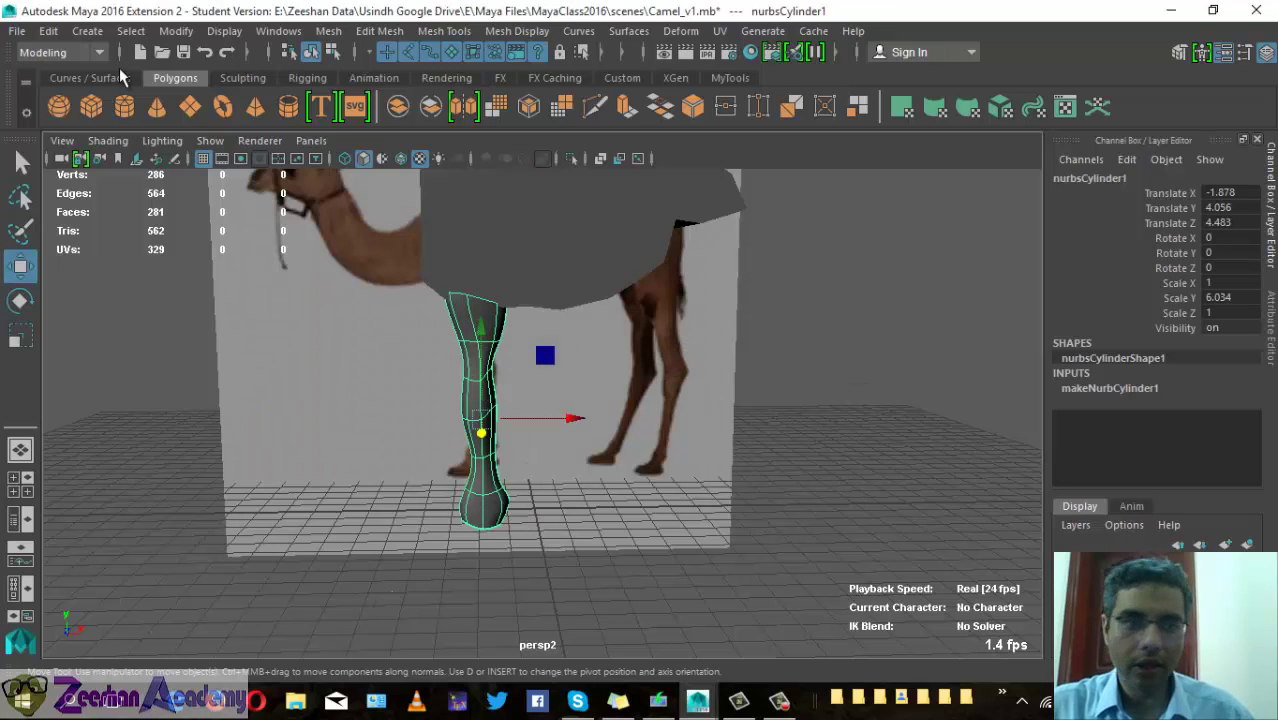
{"action": "left_click", "coordinate": [131, 31]}
{"action": "mouse_move", "coordinate": [132, 78]}
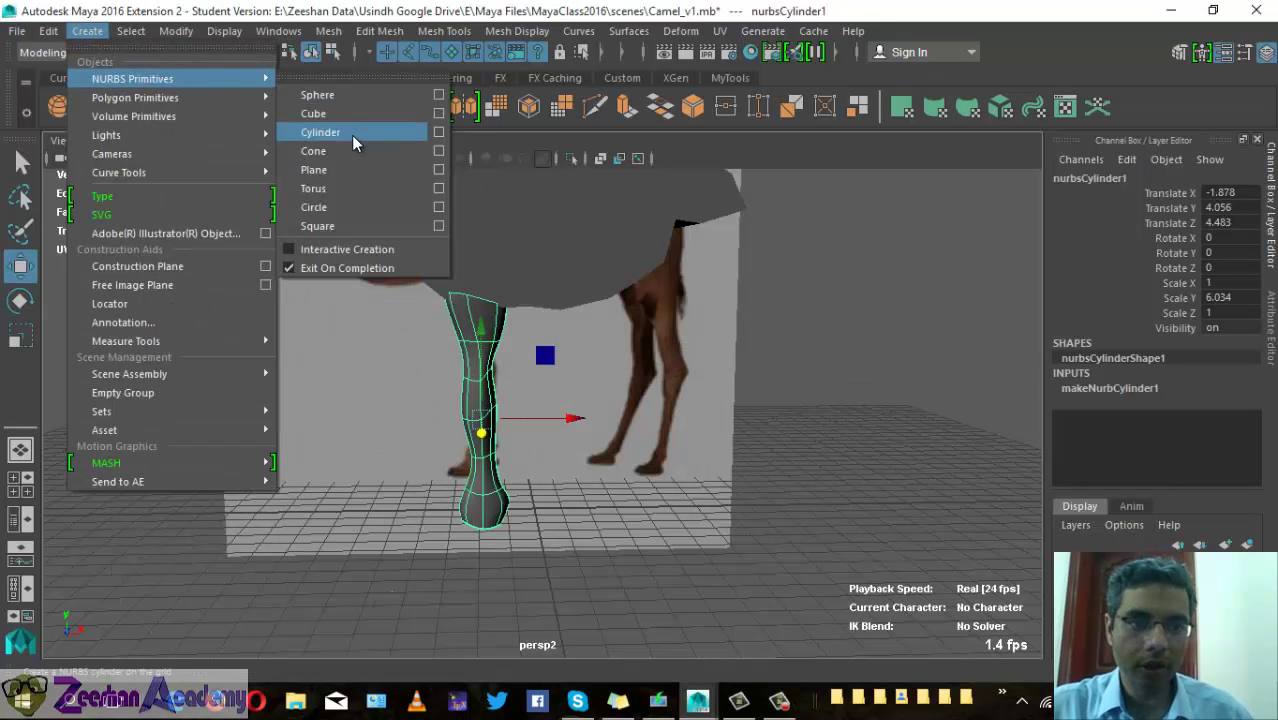
- Create a second NURBS cylinder and move it to X 5.863, Y 4.97 by the hind leg
{"action": "left_click", "coordinate": [353, 135]}
{"action": "left_click_drag", "start_coordinate": [623, 505], "coordinate": [779, 508]}
{"action": "key", "text": "space"}
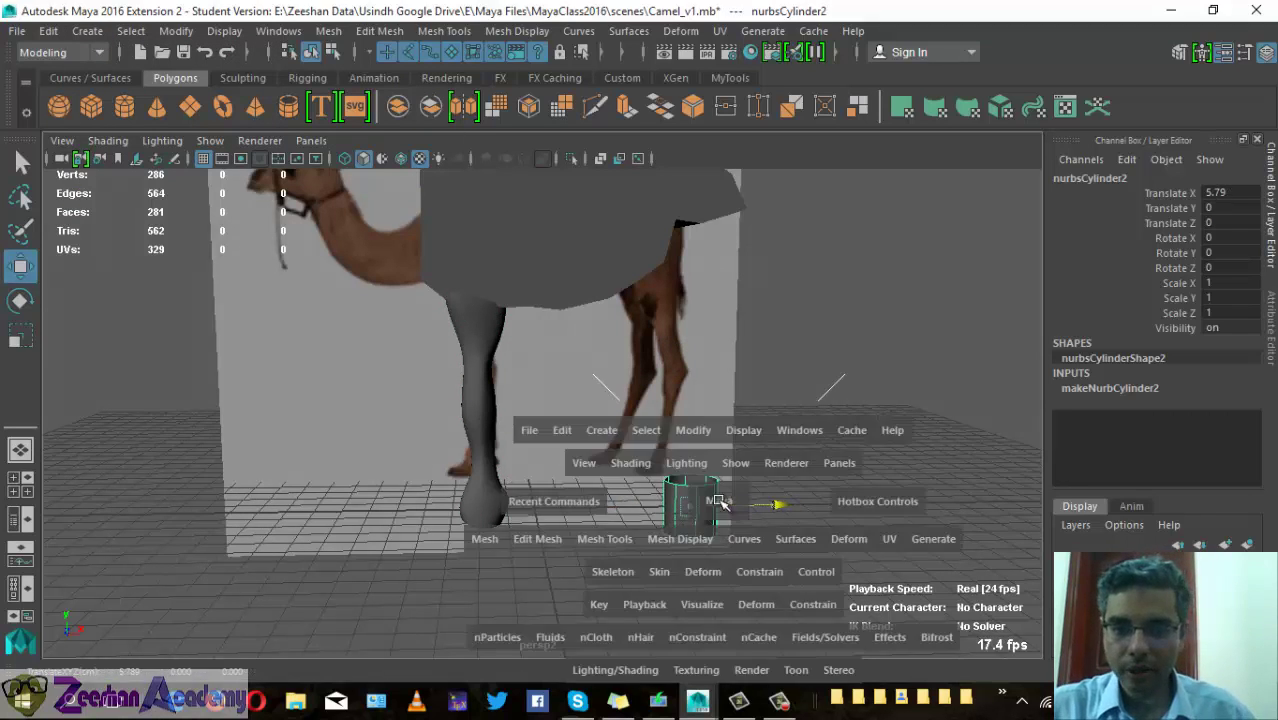
{"action": "key", "text": "space"}
{"action": "left_click_drag", "start_coordinate": [701, 458], "coordinate": [700, 525]}
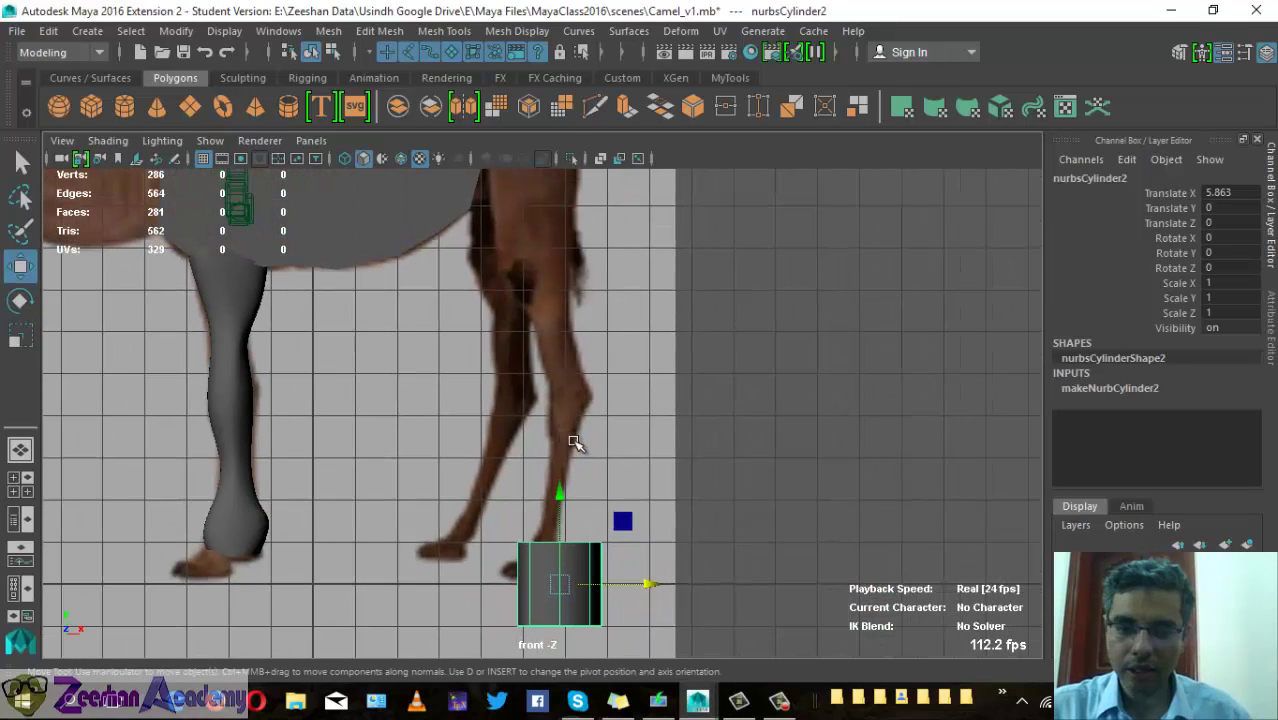
{"action": "left_click_drag", "start_coordinate": [565, 490], "coordinate": [567, 279]}
- Drag the new cylinder's Radius down toward 0 in the Channel Box
{"action": "left_click", "coordinate": [1105, 388]}
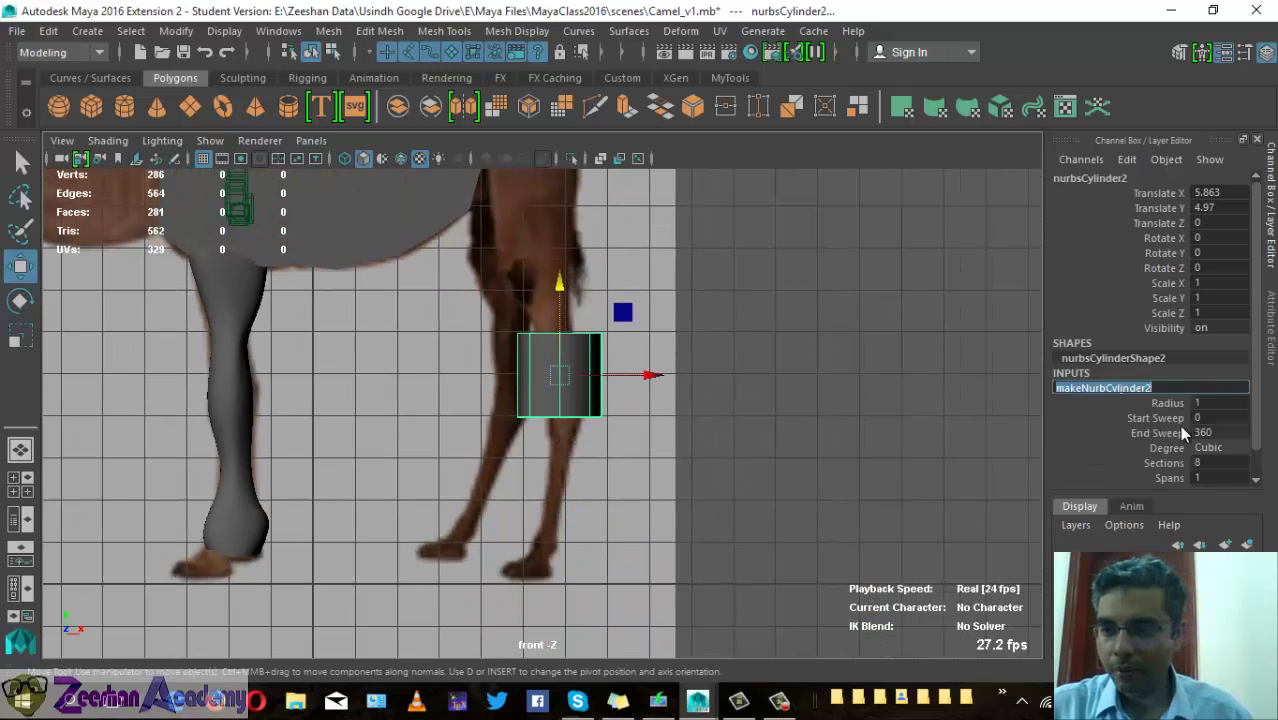
{"action": "mouse_move", "coordinate": [712, 468]}
{"action": "middle_mouse_down"}
{"action": "mouse_move", "coordinate": [653, 469]}
{"action": "mouse_move", "coordinate": [603, 393]}
{"action": "middle_mouse_up"}
{"action": "key", "text": "e"}
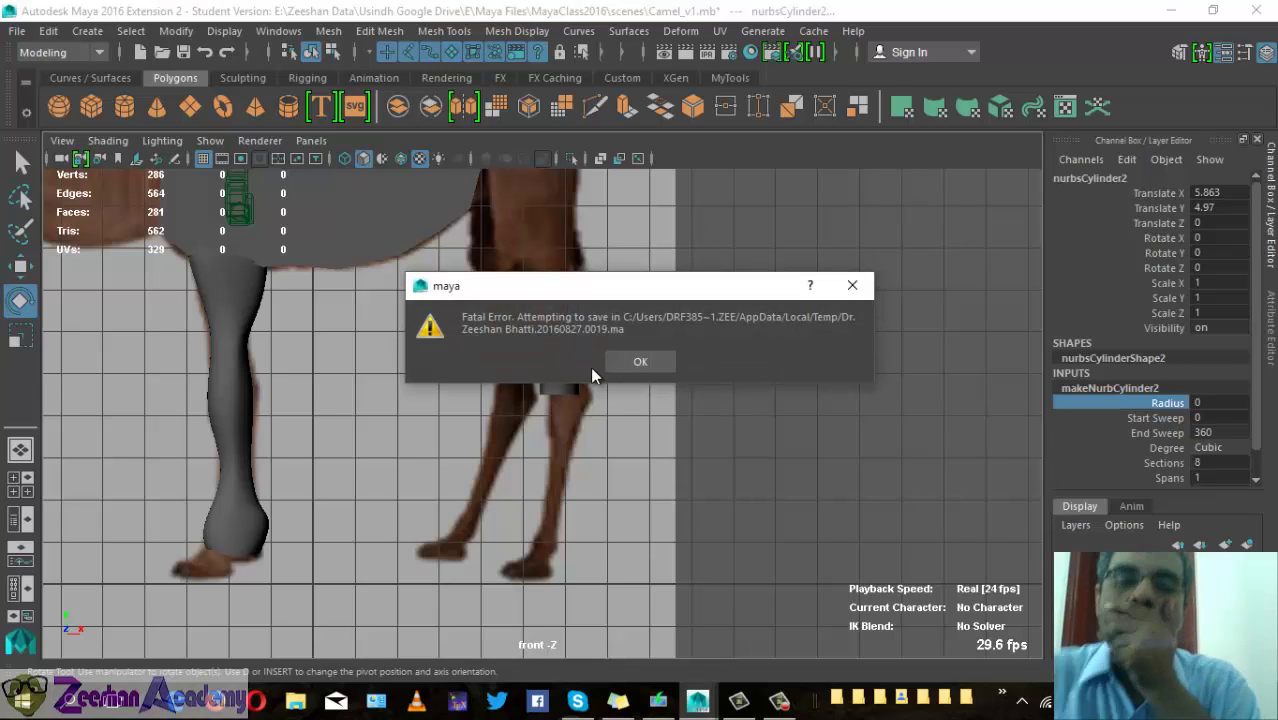
- Dismiss the fatal error, save the student-version file and reopen Camel_v2.mb
{"action": "left_click", "coordinate": [631, 363]}
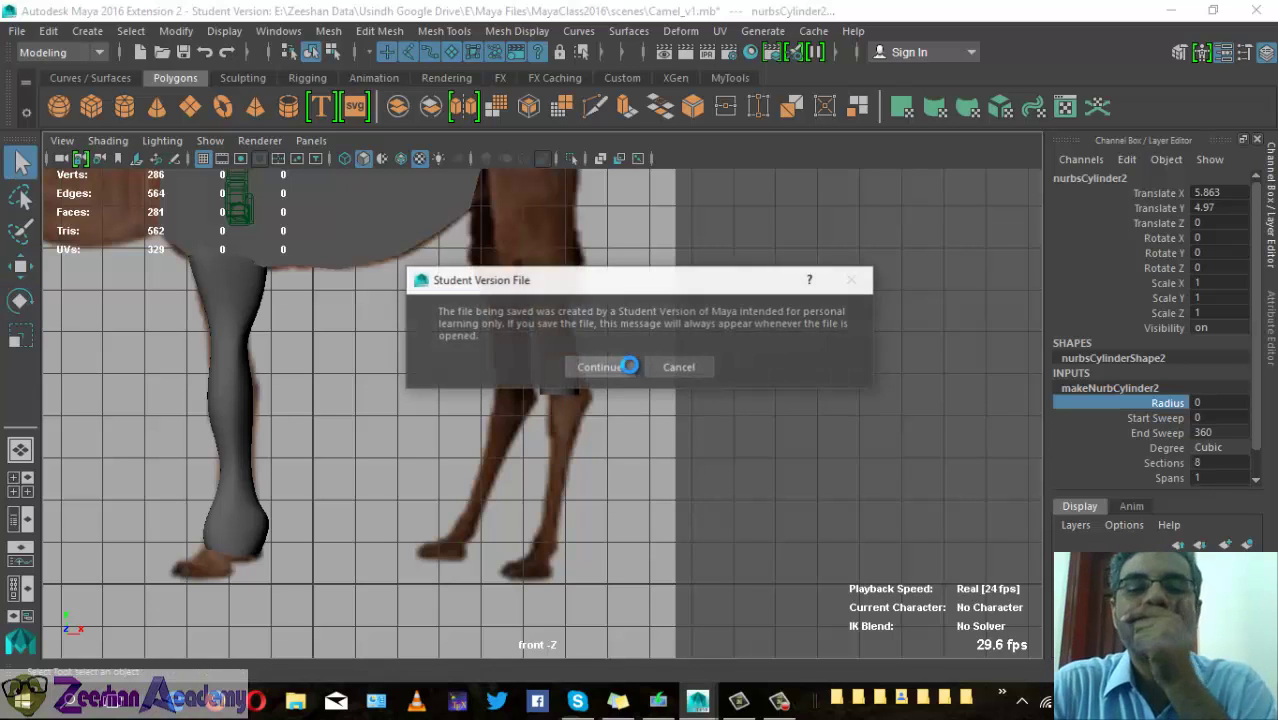
{"action": "left_click", "coordinate": [621, 367]}
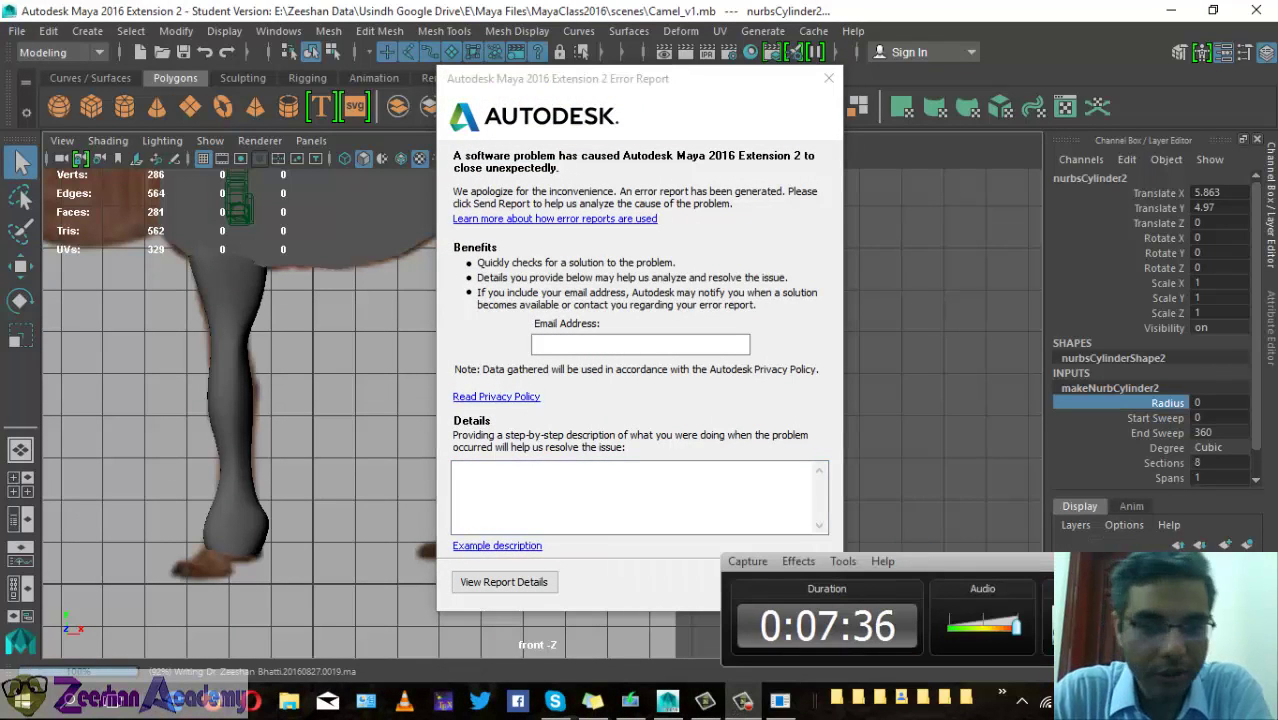
{"action": "scroll", "coordinate": [685, 522], "scroll_direction": "up", "scroll_amount": 1}
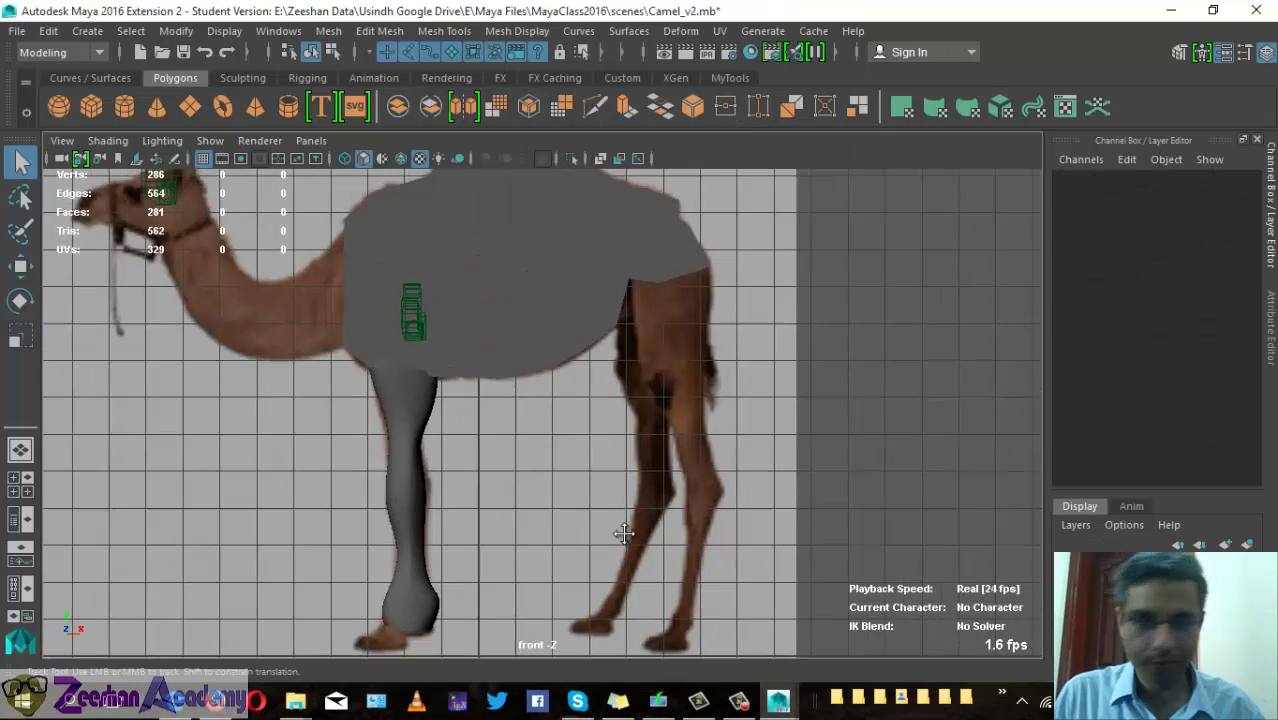
{"action": "scroll", "coordinate": [560, 366], "scroll_direction": "up", "scroll_amount": 3}
- Switch to the perspective view, frame the camel and bring up the NURBS Primitives menu
{"action": "key", "text": "space"}
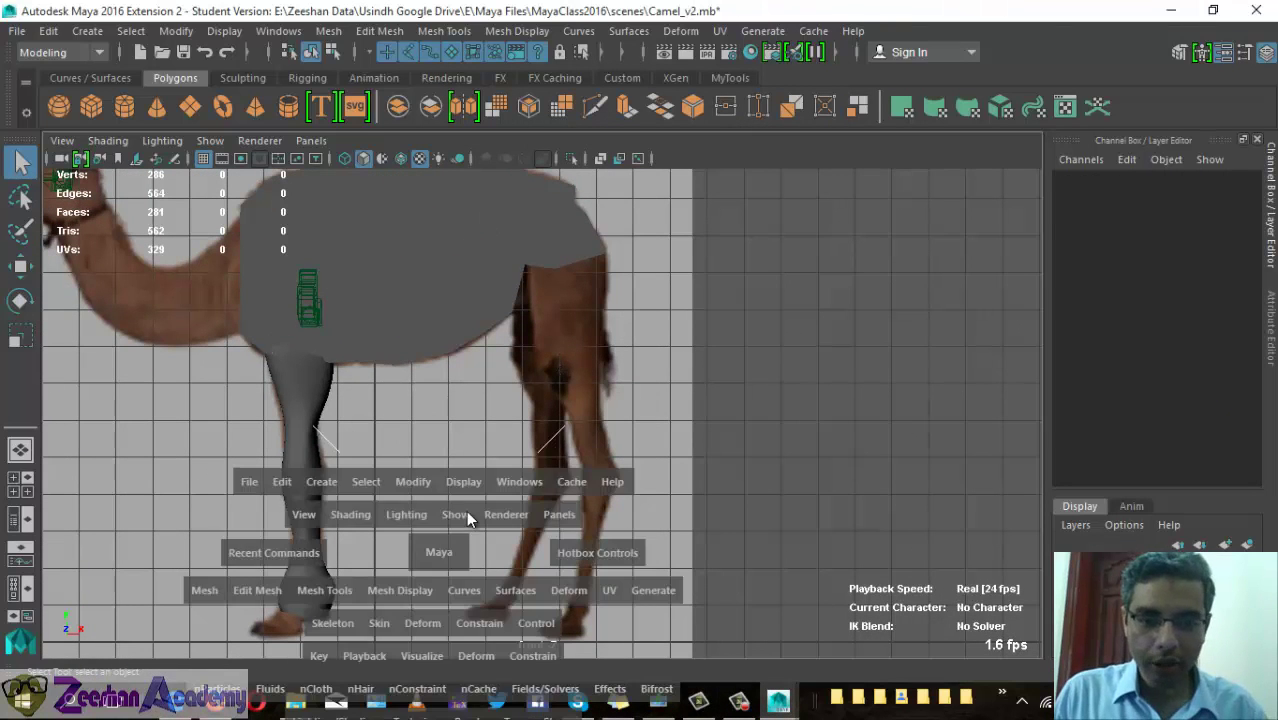
{"action": "left_click_drag", "start_coordinate": [466, 510], "coordinate": [569, 514]}
{"action": "left_click_drag", "start_coordinate": [593, 428], "coordinate": [560, 430], "text": "alt"}
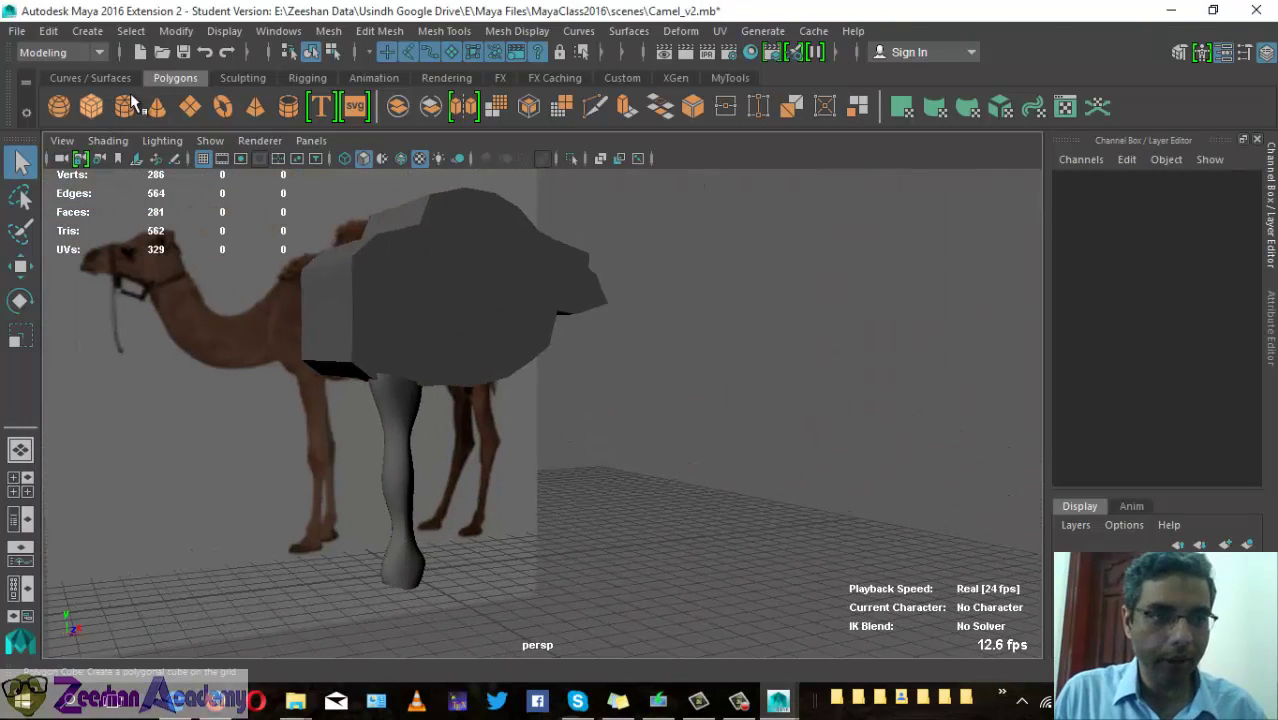
{"action": "left_click", "coordinate": [88, 31]}
{"action": "left_click", "coordinate": [97, 38]}
{"action": "left_click", "coordinate": [90, 32]}
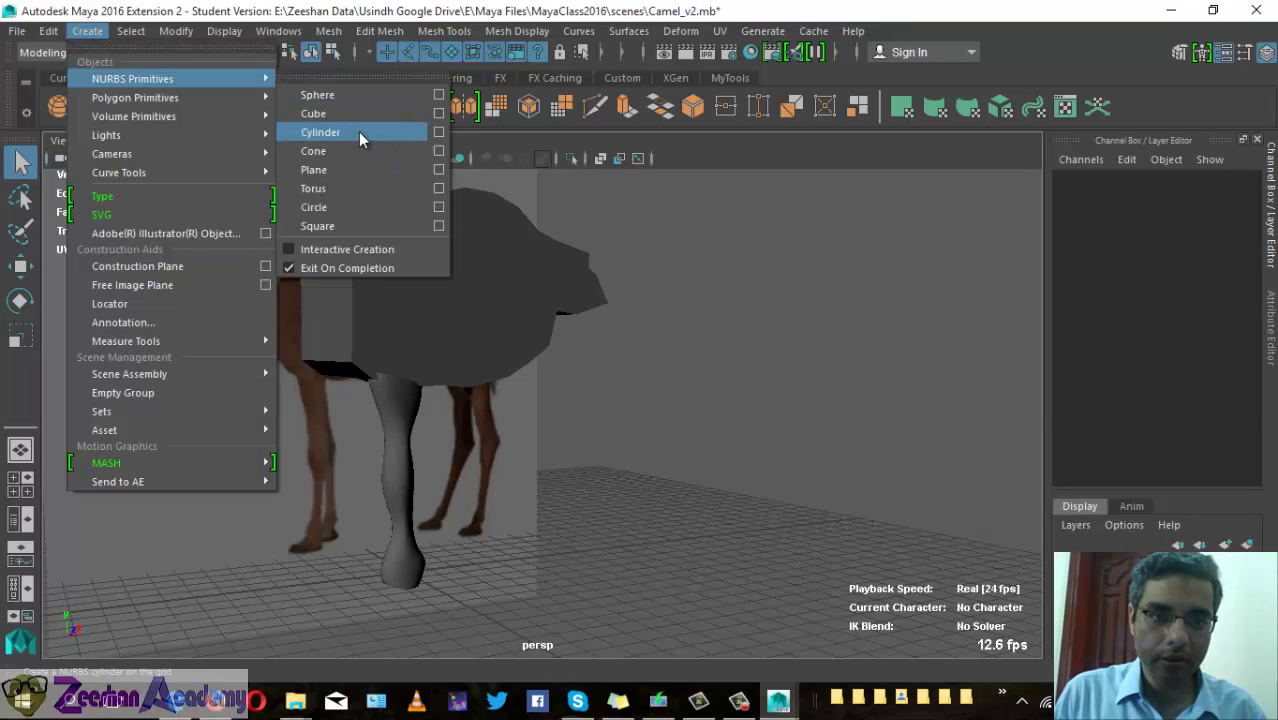
- Create a NURBS cylinder and position it at the hind leg in the front view
{"action": "left_click", "coordinate": [358, 132]}
{"action": "key", "text": "w"}
{"action": "mouse_move", "coordinate": [490, 530]}
{"action": "left_mouse_down"}
{"action": "mouse_move", "coordinate": [615, 530]}
{"action": "mouse_move", "coordinate": [568, 532]}
{"action": "mouse_move", "coordinate": [642, 596]}
{"action": "left_mouse_up"}
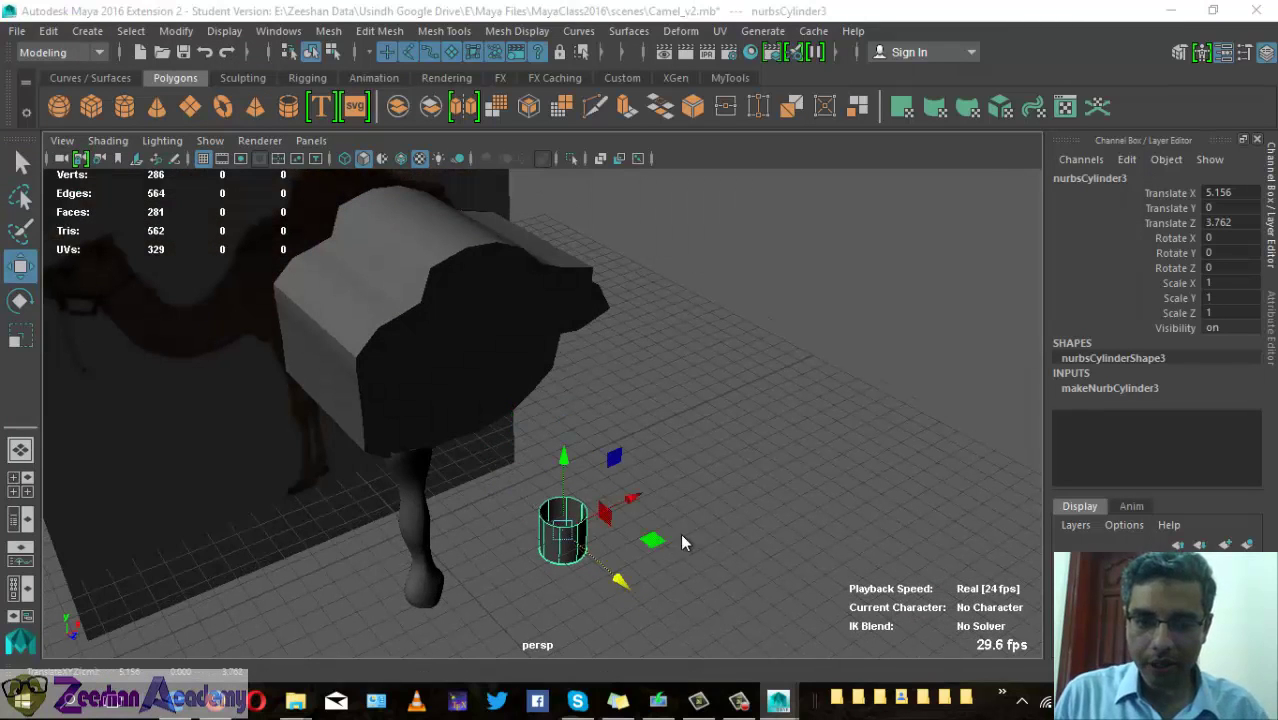
{"action": "key", "text": "space"}
{"action": "left_click", "coordinate": [694, 589]}
{"action": "left_click_drag", "start_coordinate": [593, 462], "coordinate": [677, 510], "text": "alt"}
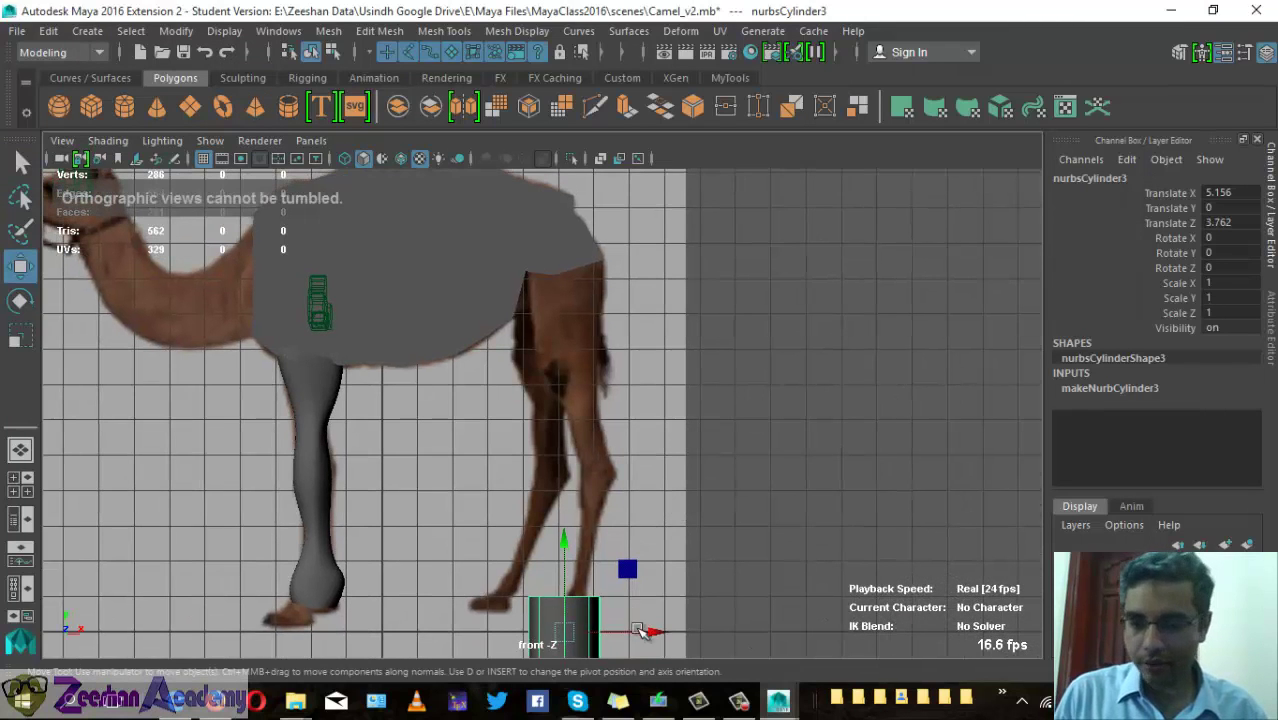
{"action": "left_click_drag", "start_coordinate": [565, 555], "coordinate": [563, 370]}
{"action": "middle_click_drag", "start_coordinate": [563, 370], "coordinate": [873, 275], "text": "alt"}
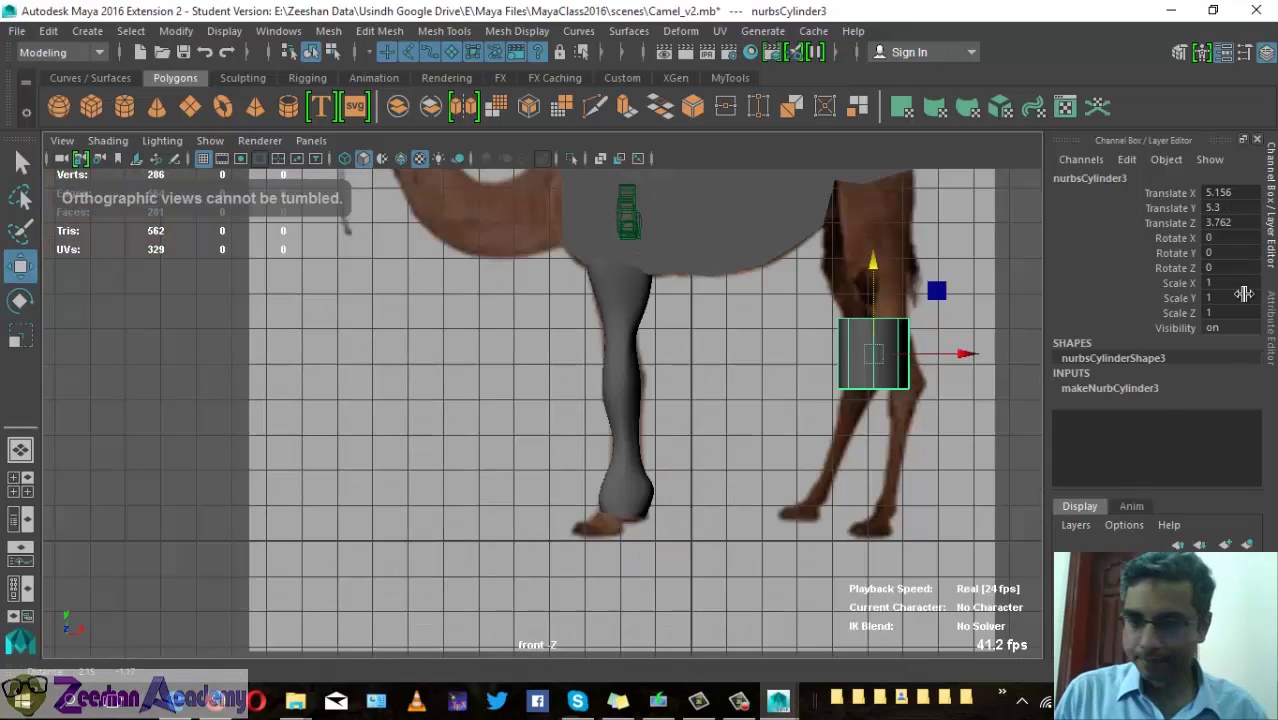
- Set the cylinder radius to 0.44 and stretch its Scale Y to about 10.9
{"action": "left_click", "coordinate": [1151, 387]}
{"action": "left_click", "coordinate": [1167, 403]}
{"action": "middle_click_drag", "start_coordinate": [938, 466], "coordinate": [700, 473]}
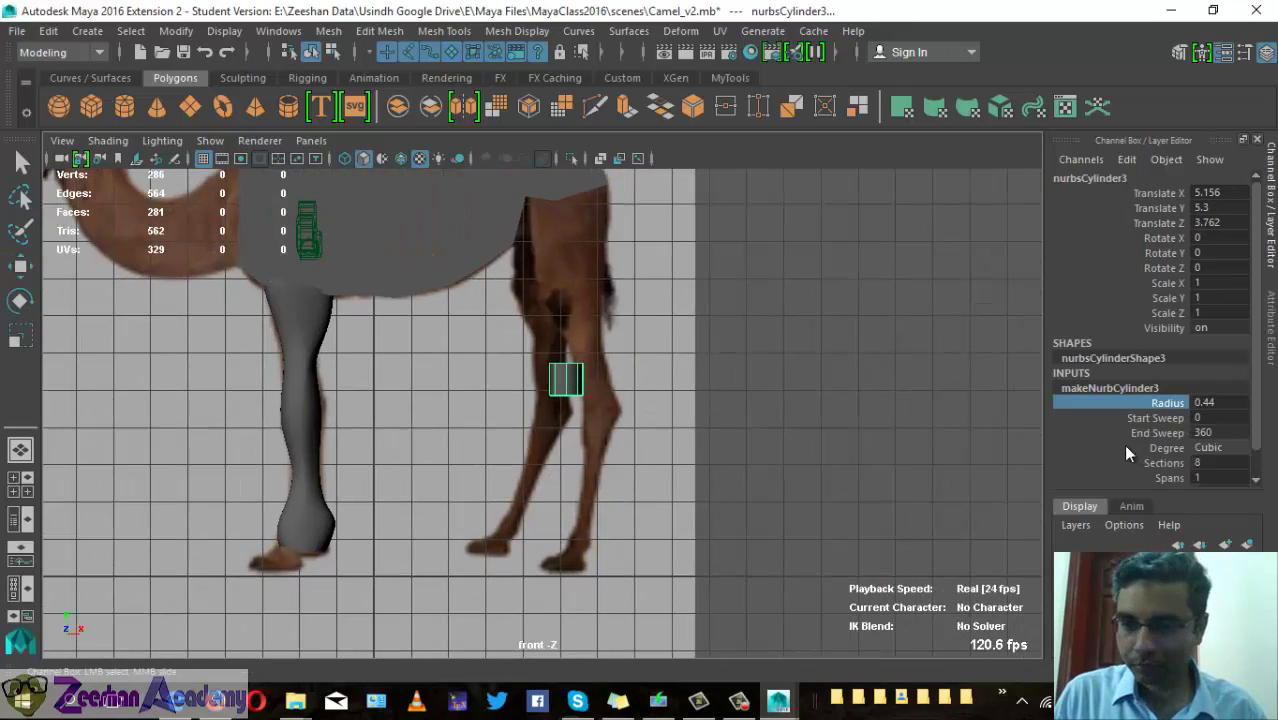
{"action": "key", "text": "r"}
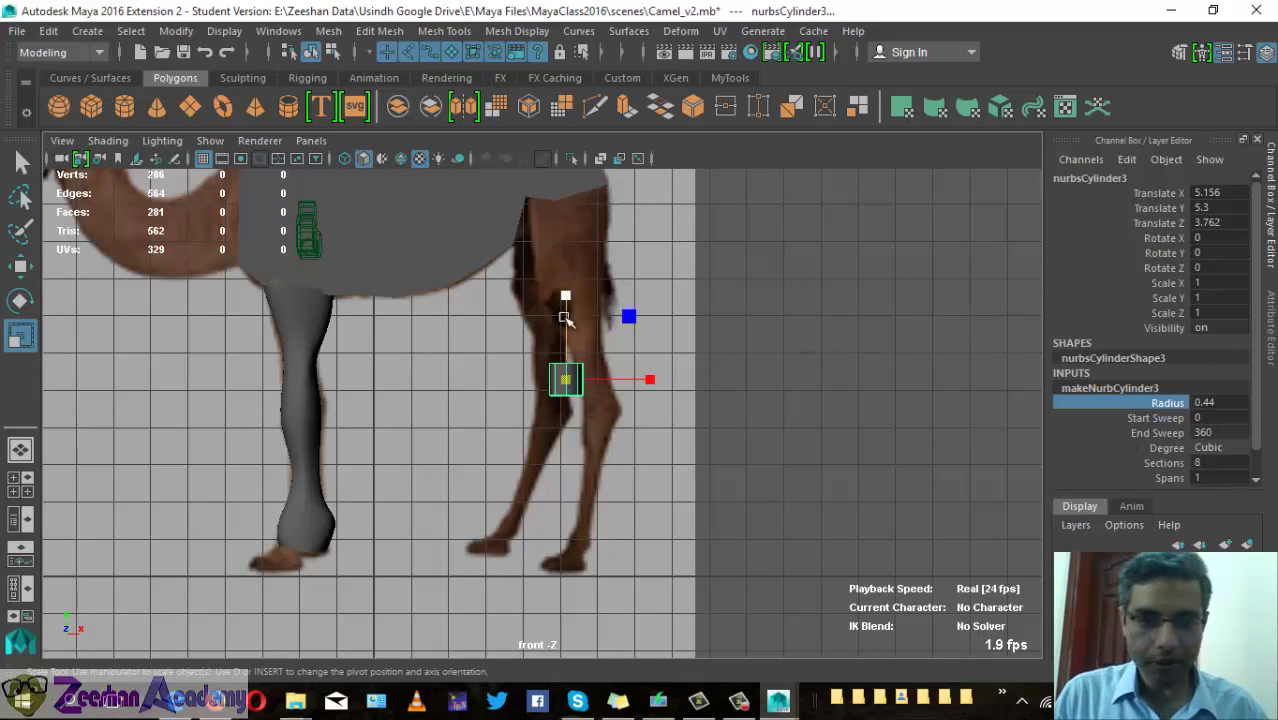
{"action": "left_click_drag", "start_coordinate": [566, 299], "coordinate": [572, 232]}
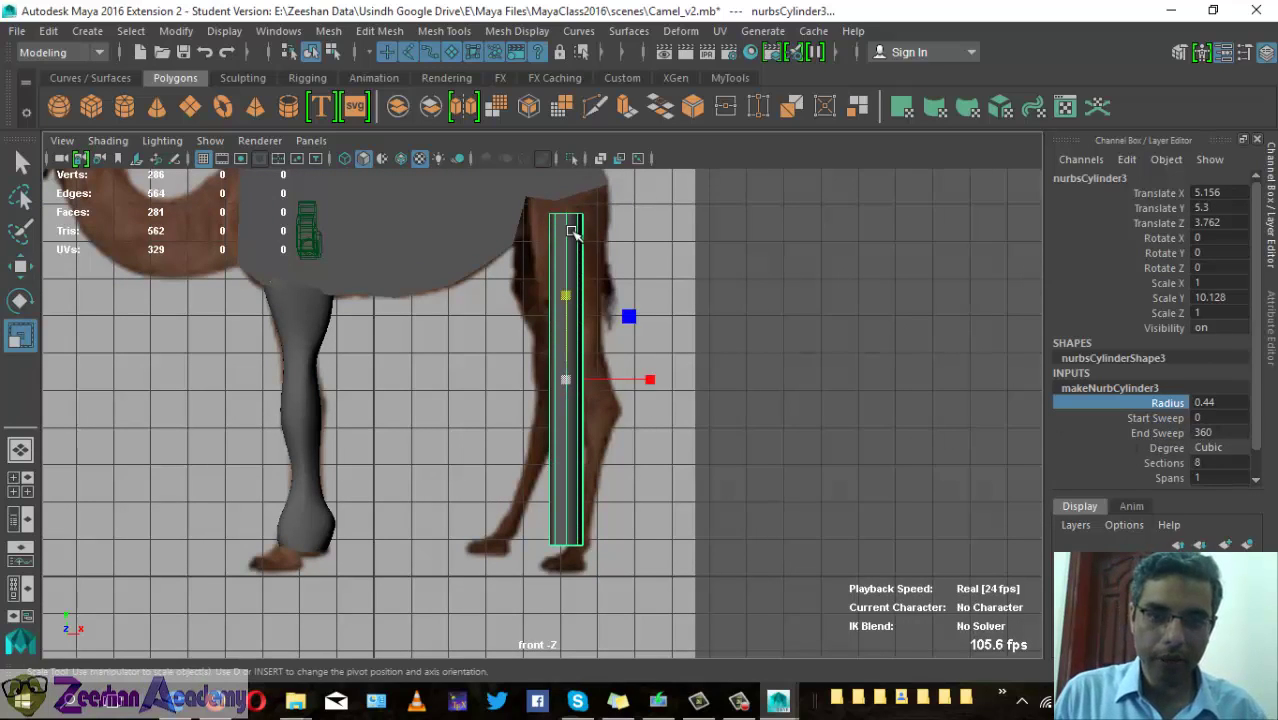
{"action": "left_click_drag", "start_coordinate": [568, 297], "coordinate": [568, 288]}
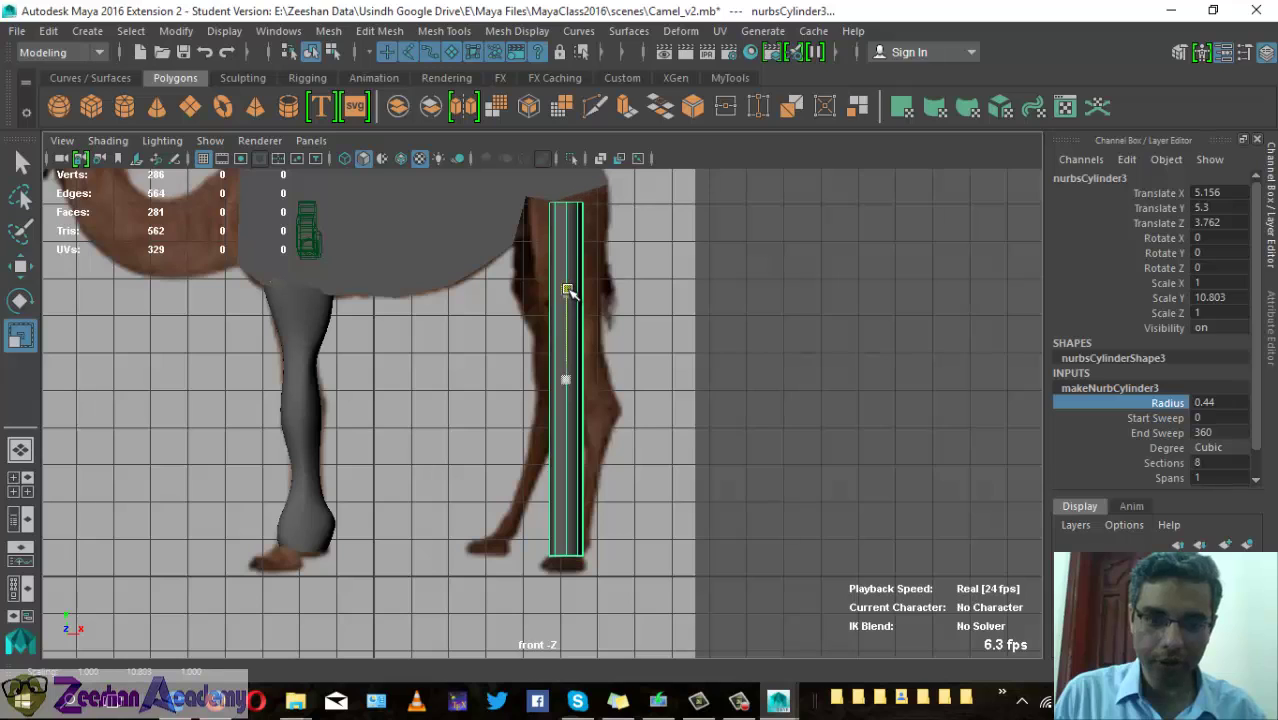
- Give the cylinder 11 spans and display its control vertices, zoomed on the top
{"action": "left_click", "coordinate": [1170, 478]}
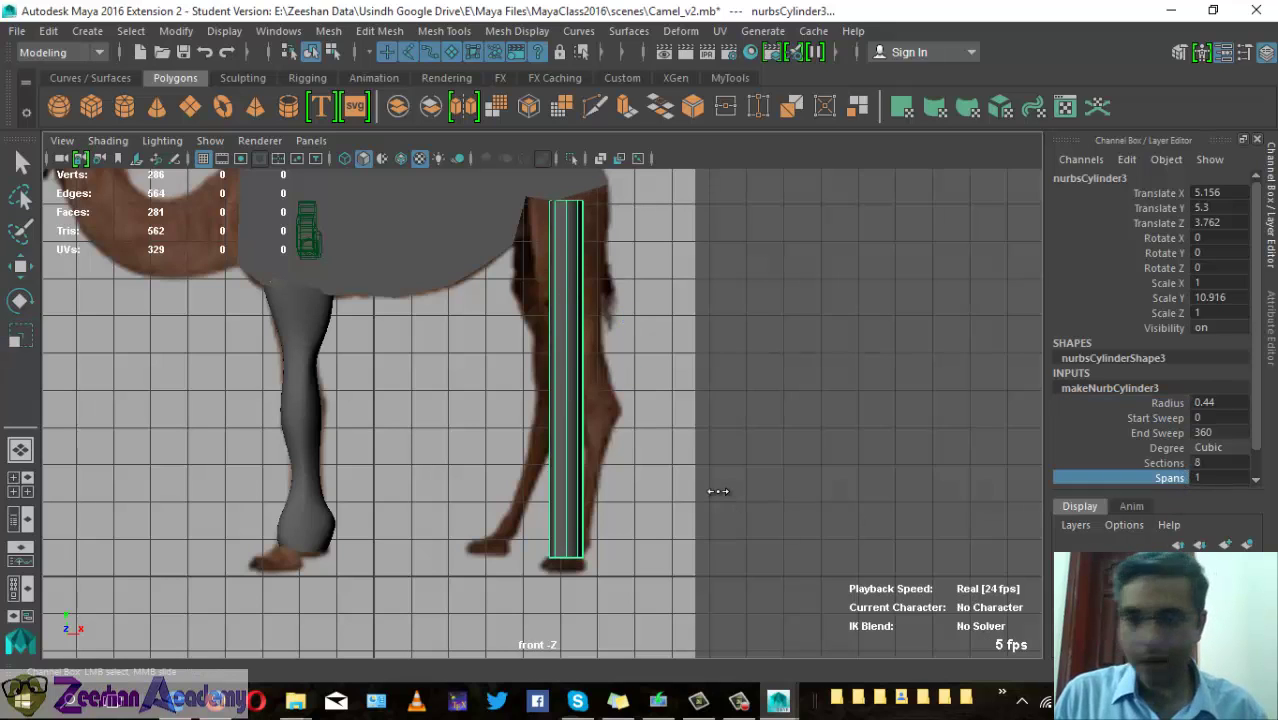
{"action": "mouse_move", "coordinate": [754, 487]}
{"action": "middle_mouse_down"}
{"action": "mouse_move", "coordinate": [807, 486]}
{"action": "mouse_move", "coordinate": [678, 441]}
{"action": "middle_mouse_up"}
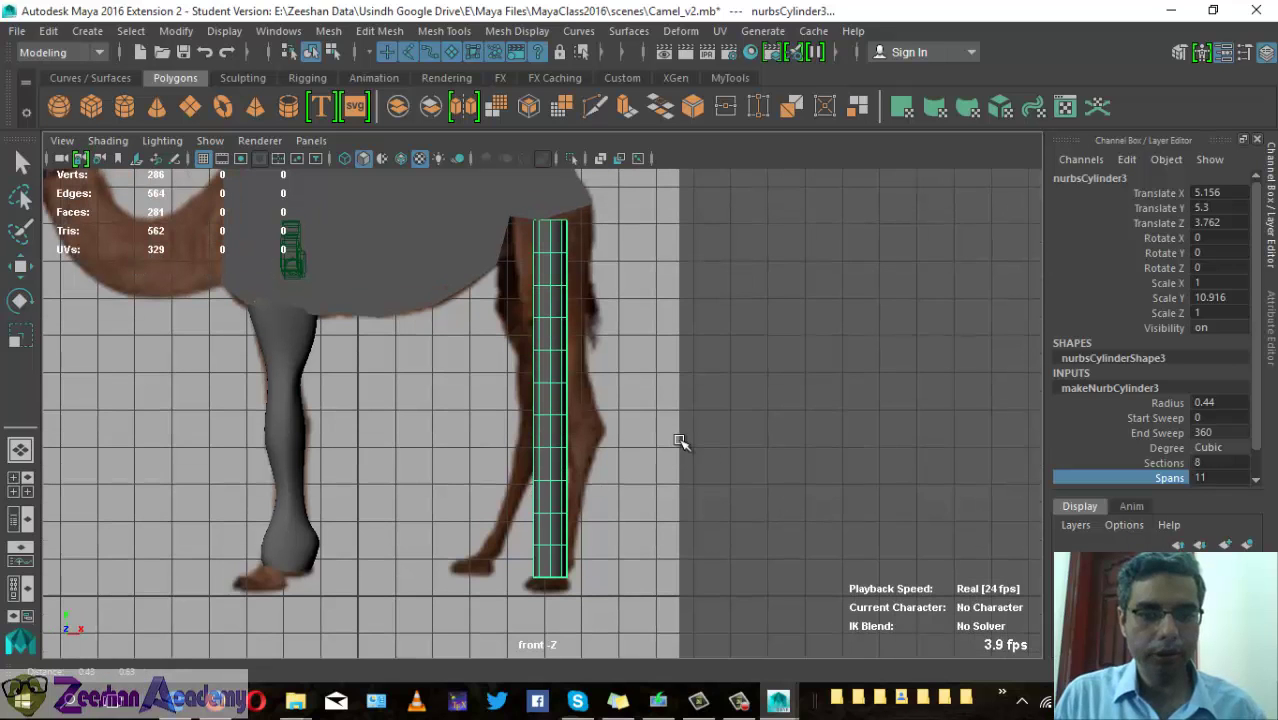
{"action": "mouse_move", "coordinate": [620, 403]}
{"action": "middle_mouse_down", "text": "alt"}
{"action": "mouse_move", "coordinate": [713, 394]}
{"action": "mouse_move", "coordinate": [616, 474]}
{"action": "mouse_move", "coordinate": [503, 320]}
{"action": "middle_mouse_up", "text": "alt"}
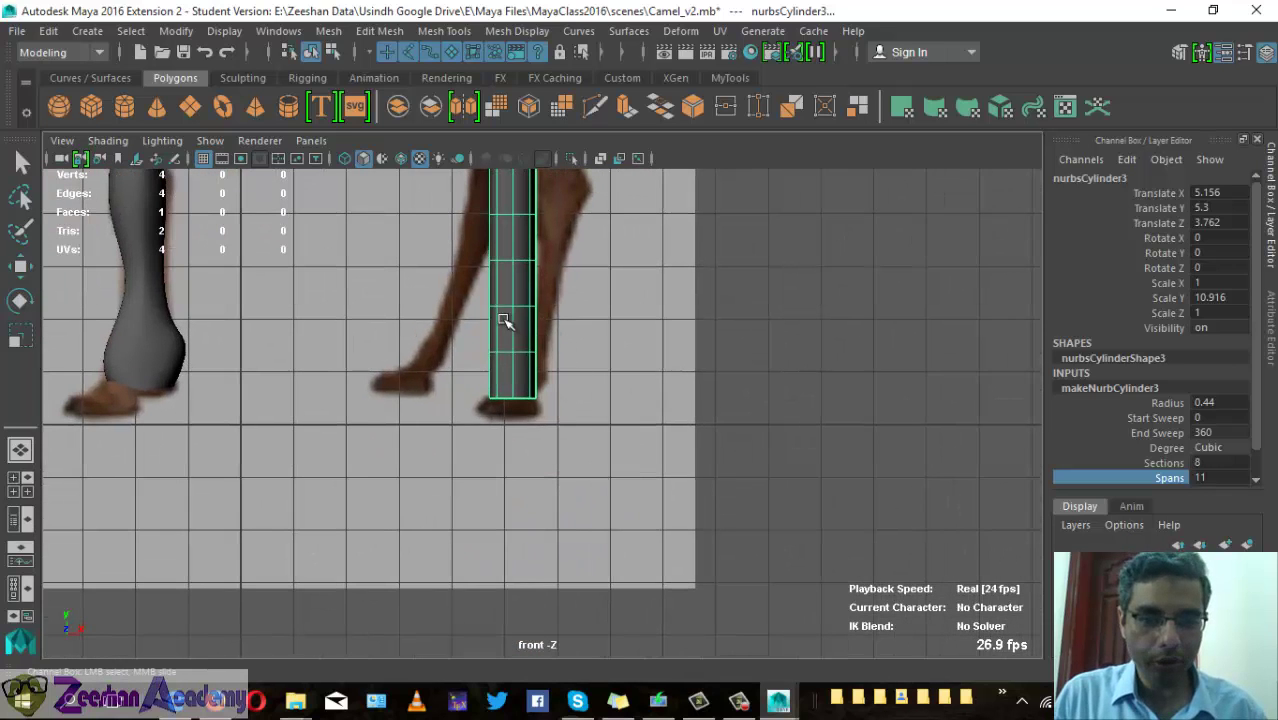
{"action": "right_click_drag", "start_coordinate": [511, 309], "coordinate": [368, 218]}
{"action": "mouse_move", "coordinate": [628, 294]}
{"action": "middle_mouse_down", "text": "alt"}
{"action": "mouse_move", "coordinate": [690, 493]}
{"action": "mouse_move", "coordinate": [590, 519]}
{"action": "middle_mouse_up", "text": "alt"}
{"action": "right_click_drag", "start_coordinate": [590, 519], "coordinate": [644, 406], "text": "alt"}
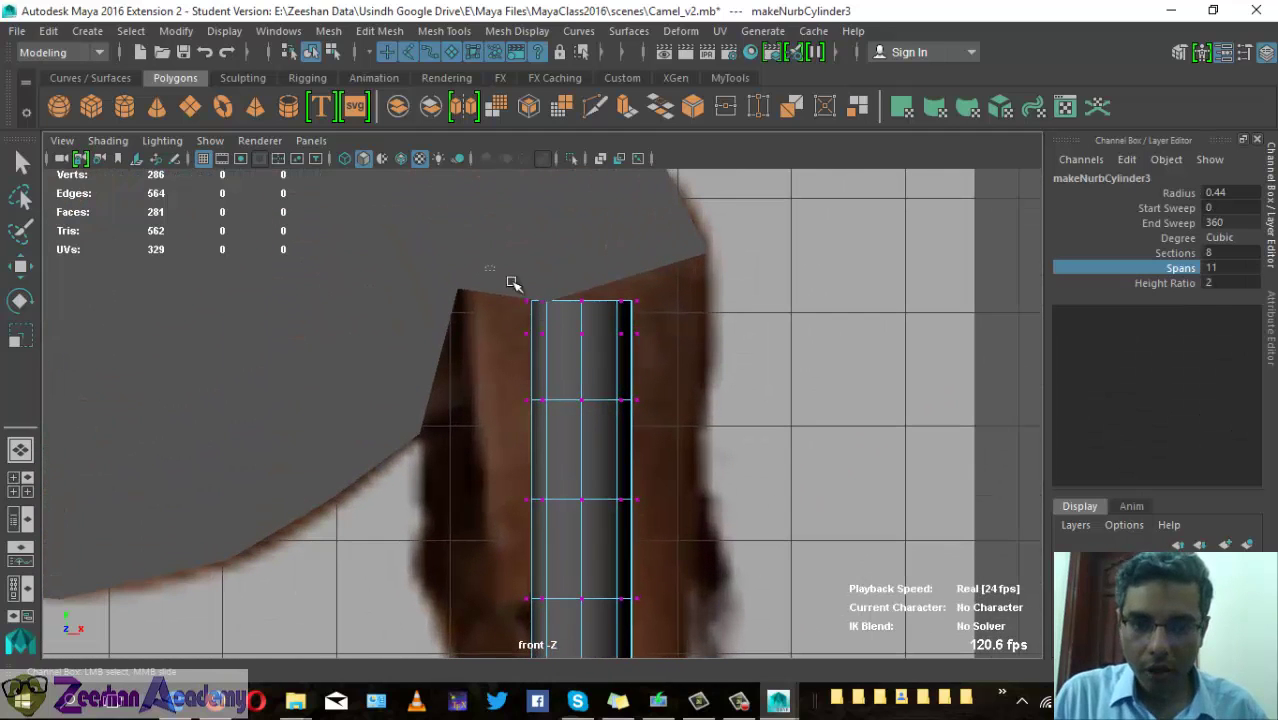
- Select the cylinder's top row of CVs and turn off Soft Select in the Move tool settings
{"action": "key", "text": "w"}
{"action": "left_click_drag", "start_coordinate": [568, 318], "coordinate": [513, 299]}
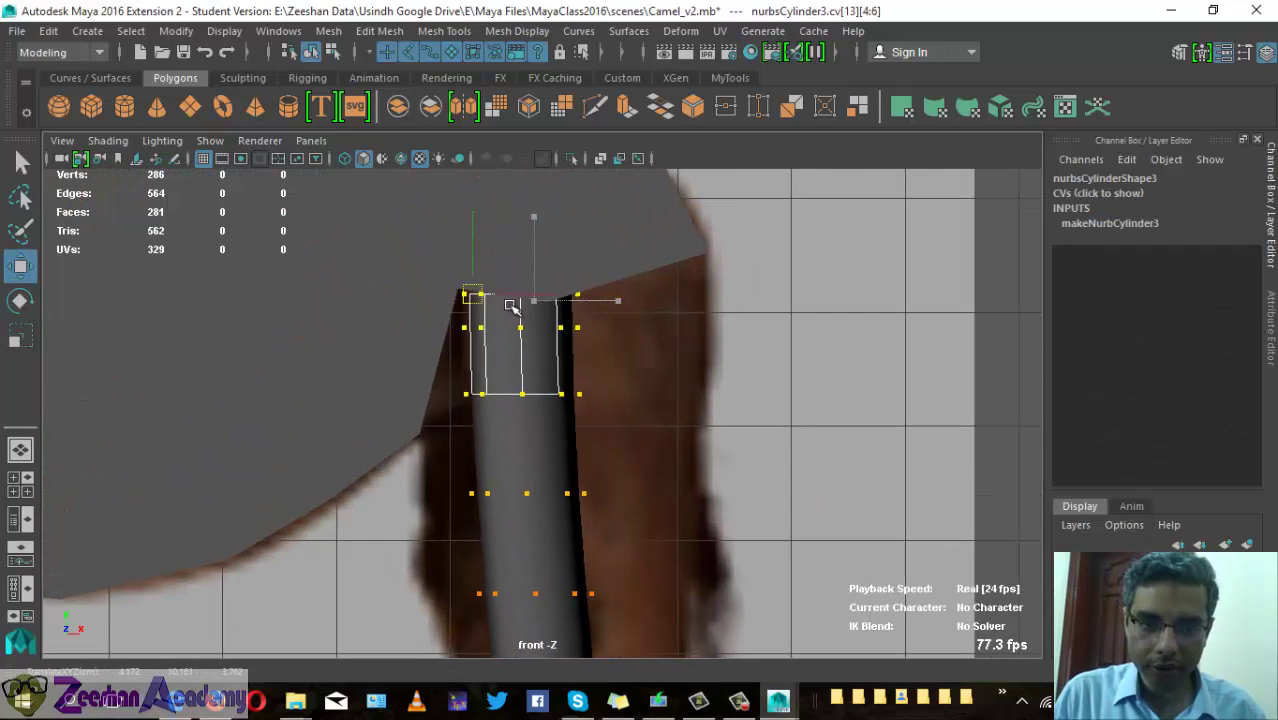
{"action": "middle_click_drag", "start_coordinate": [722, 463], "coordinate": [722, 388], "text": "alt"}
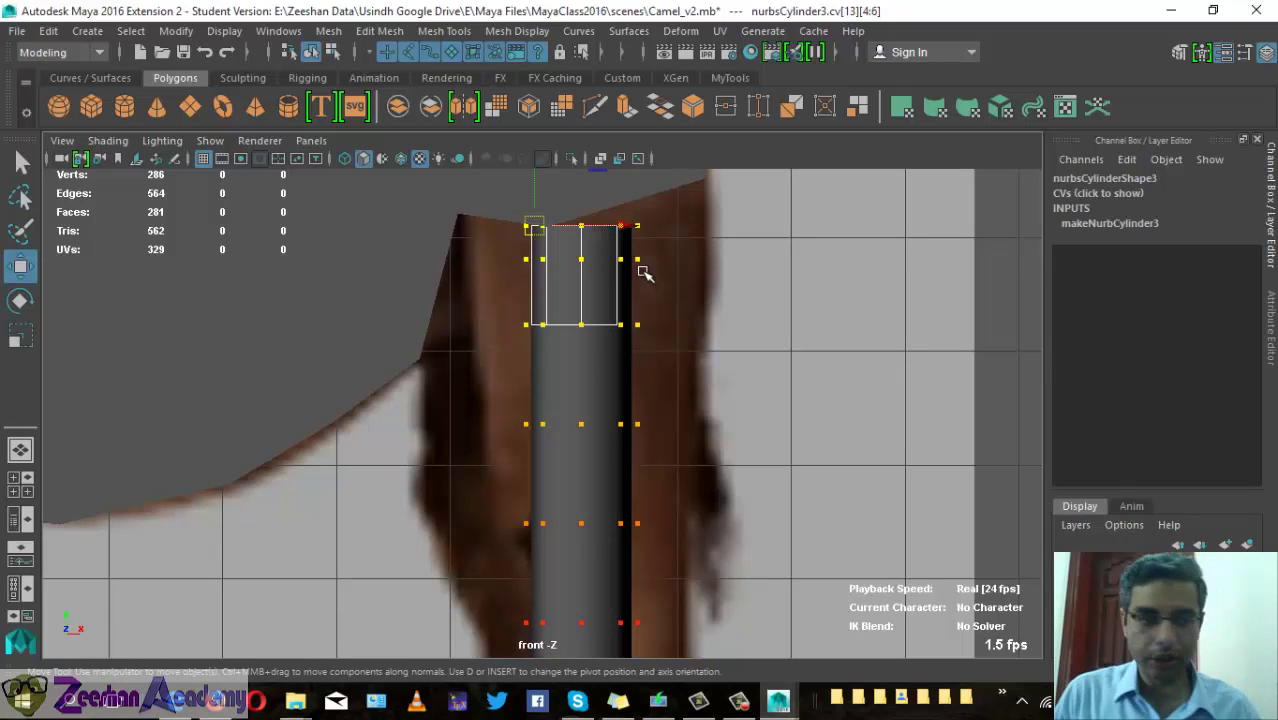
{"action": "left_click", "coordinate": [1245, 55]}
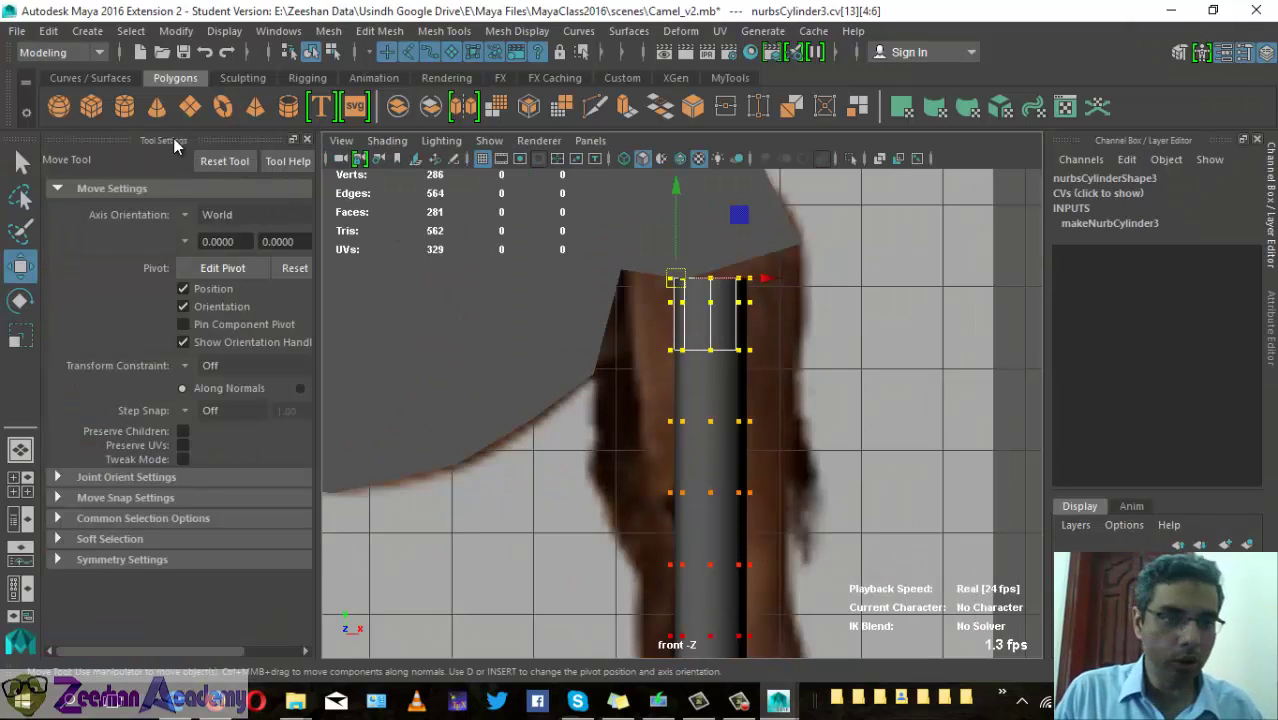
{"action": "left_click", "coordinate": [307, 140]}
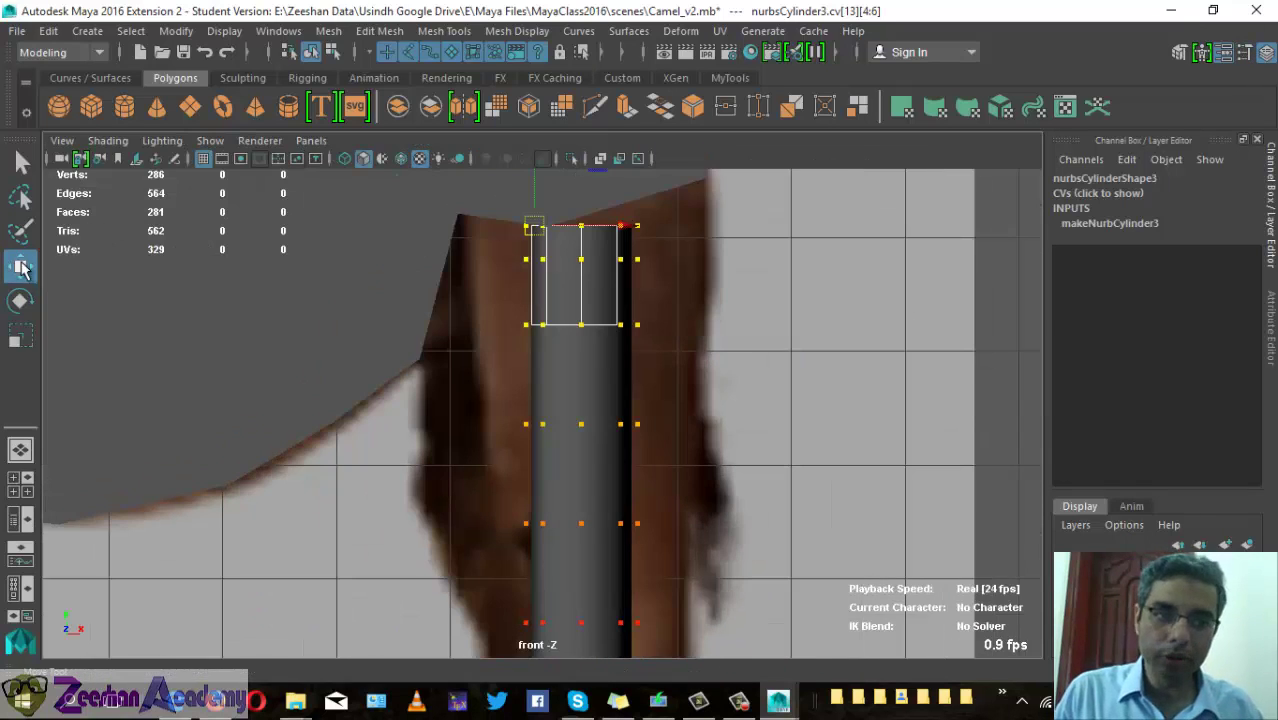
{"action": "double_click", "coordinate": [16, 272]}
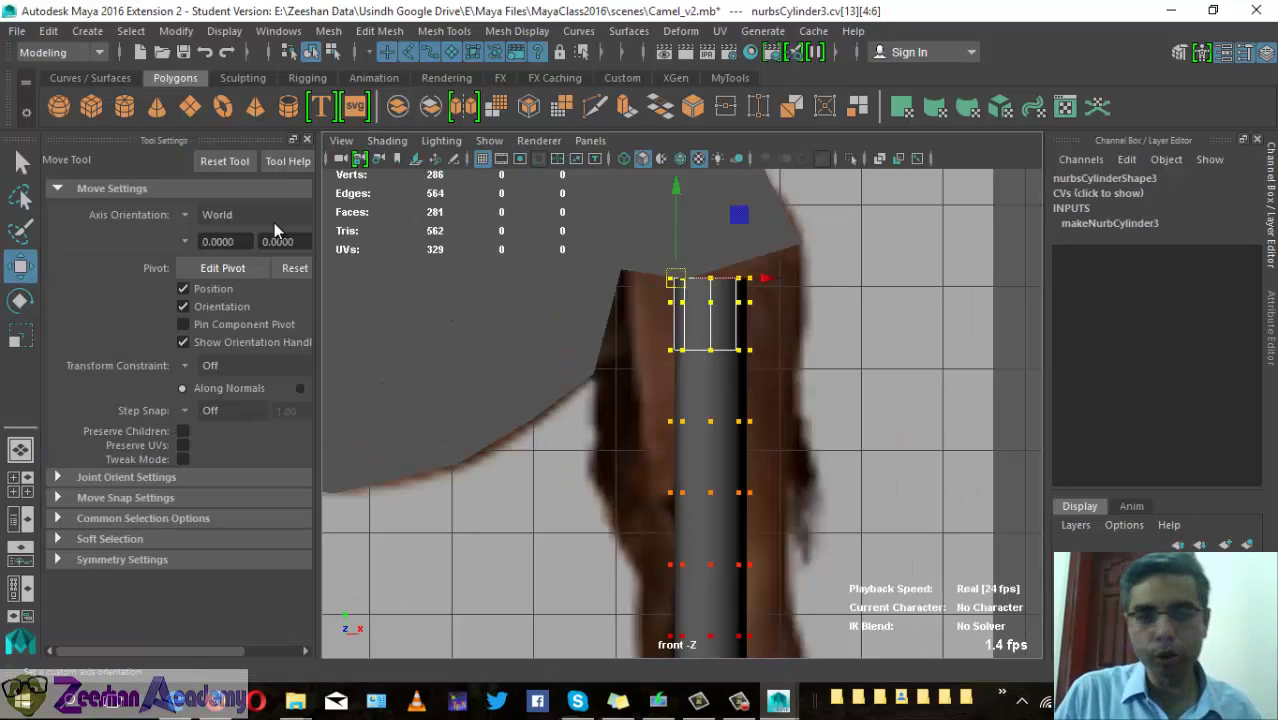
{"action": "left_click", "coordinate": [115, 540]}
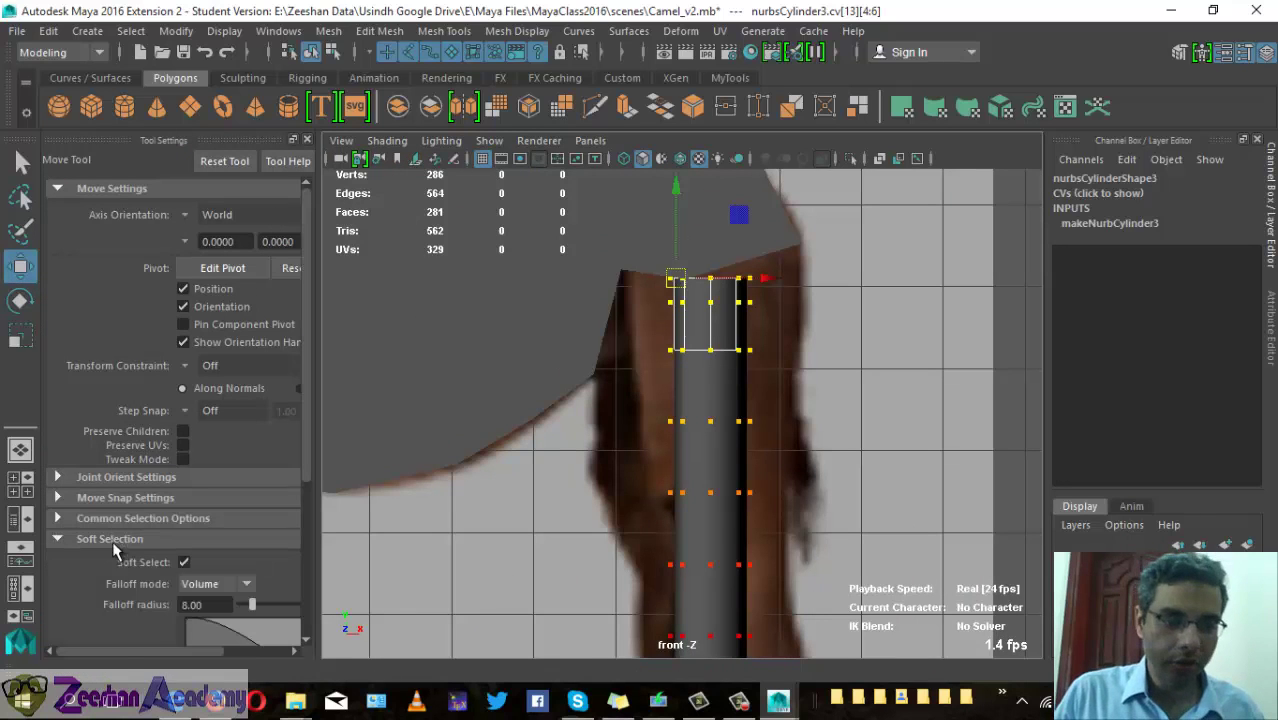
{"action": "left_click", "coordinate": [182, 563]}
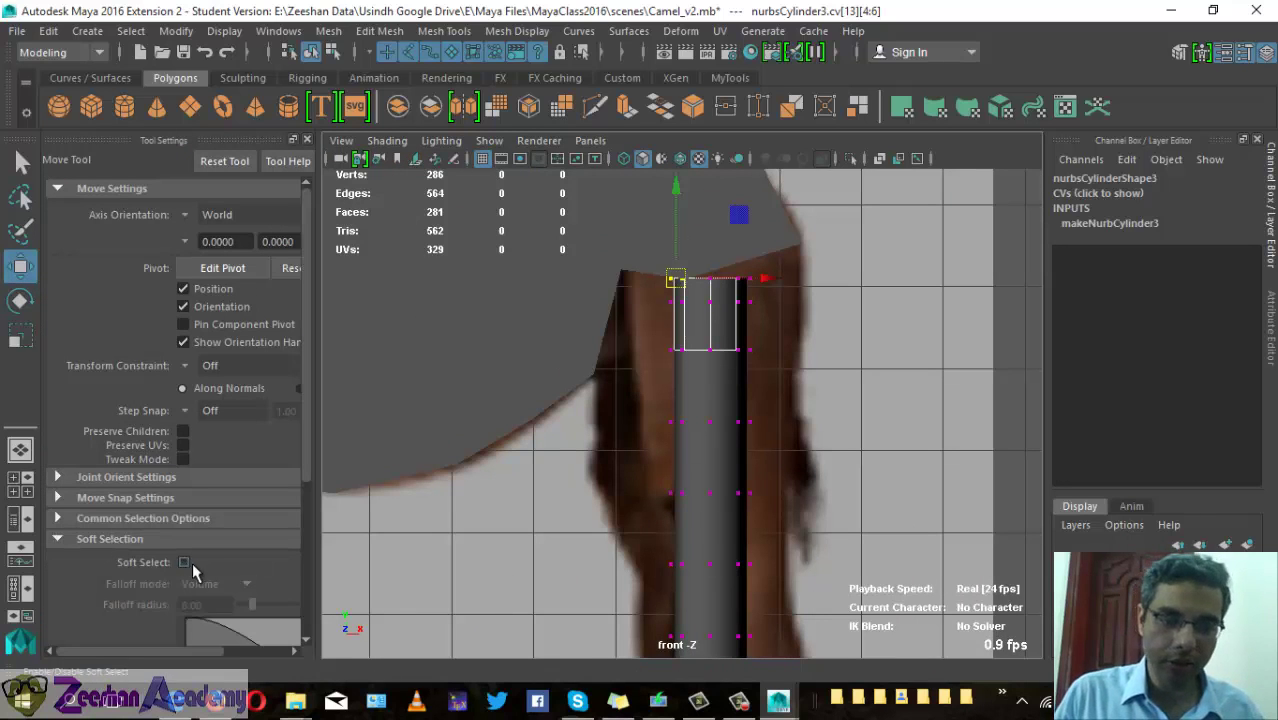
{"action": "left_click", "coordinate": [307, 140]}
- Pull the top-left and top-right corner CVs outward so the leg flares into the body
{"action": "left_click_drag", "start_coordinate": [530, 228], "coordinate": [457, 216]}
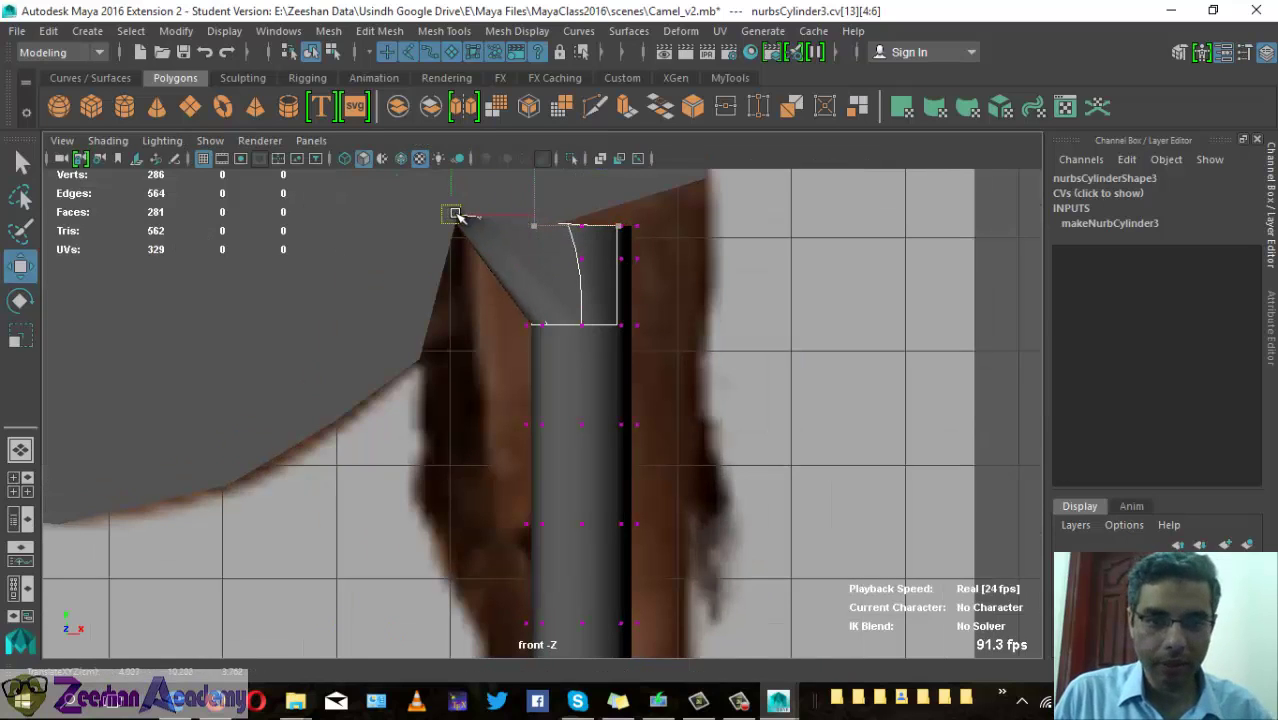
{"action": "left_click", "coordinate": [641, 219]}
{"action": "left_click_drag", "start_coordinate": [650, 228], "coordinate": [705, 178]}
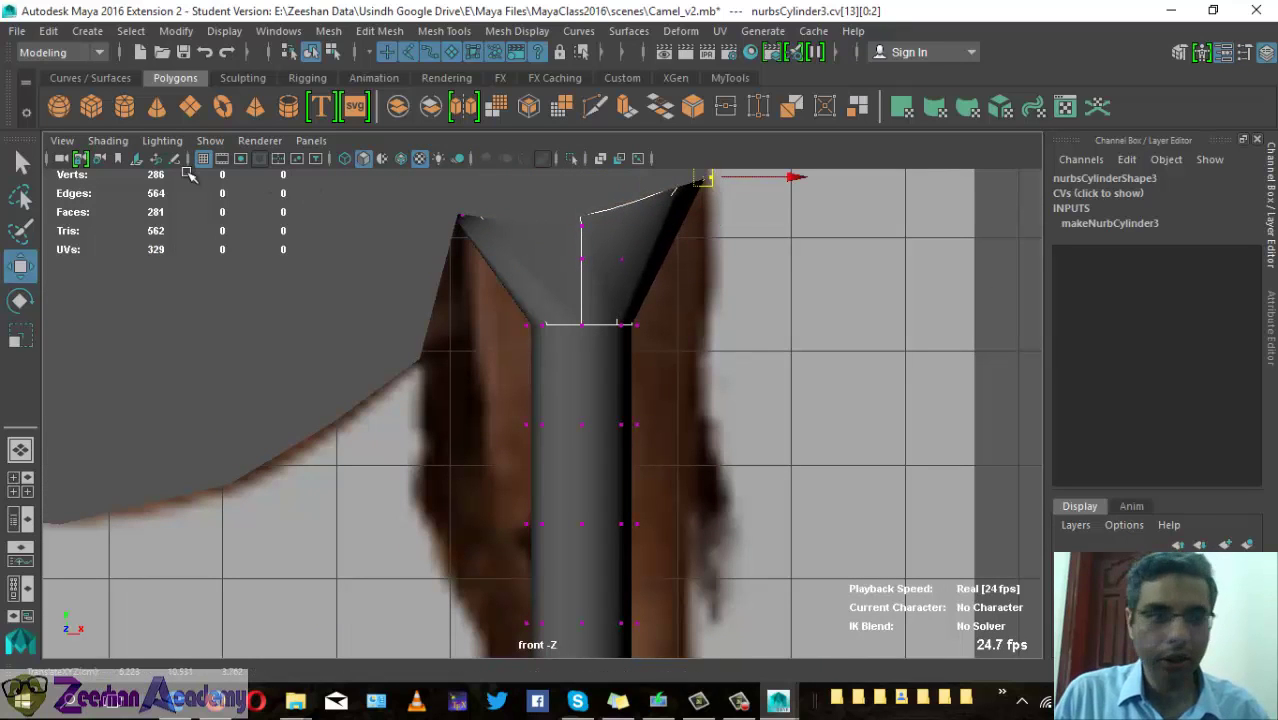
- Enable X-Ray Active Components, switch the renderer to Viewport 2.0, and turn on X-Ray shading
{"action": "left_click", "coordinate": [122, 145]}
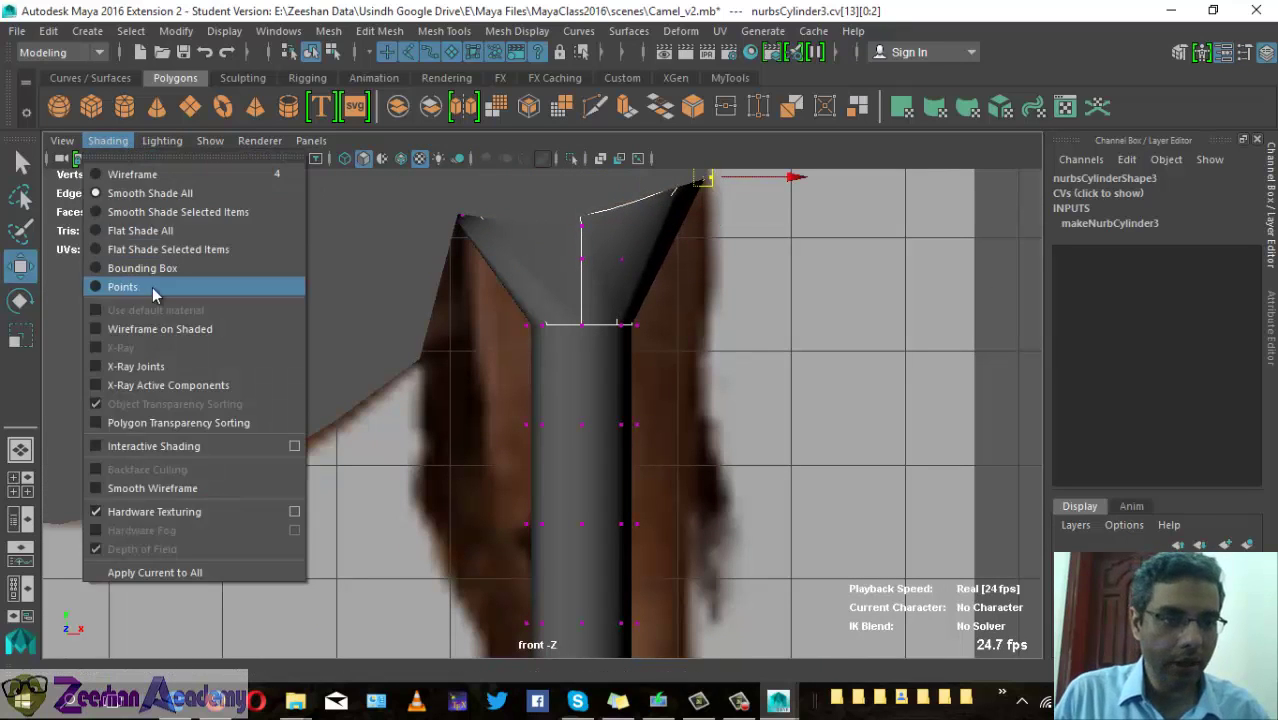
{"action": "left_click", "coordinate": [231, 385]}
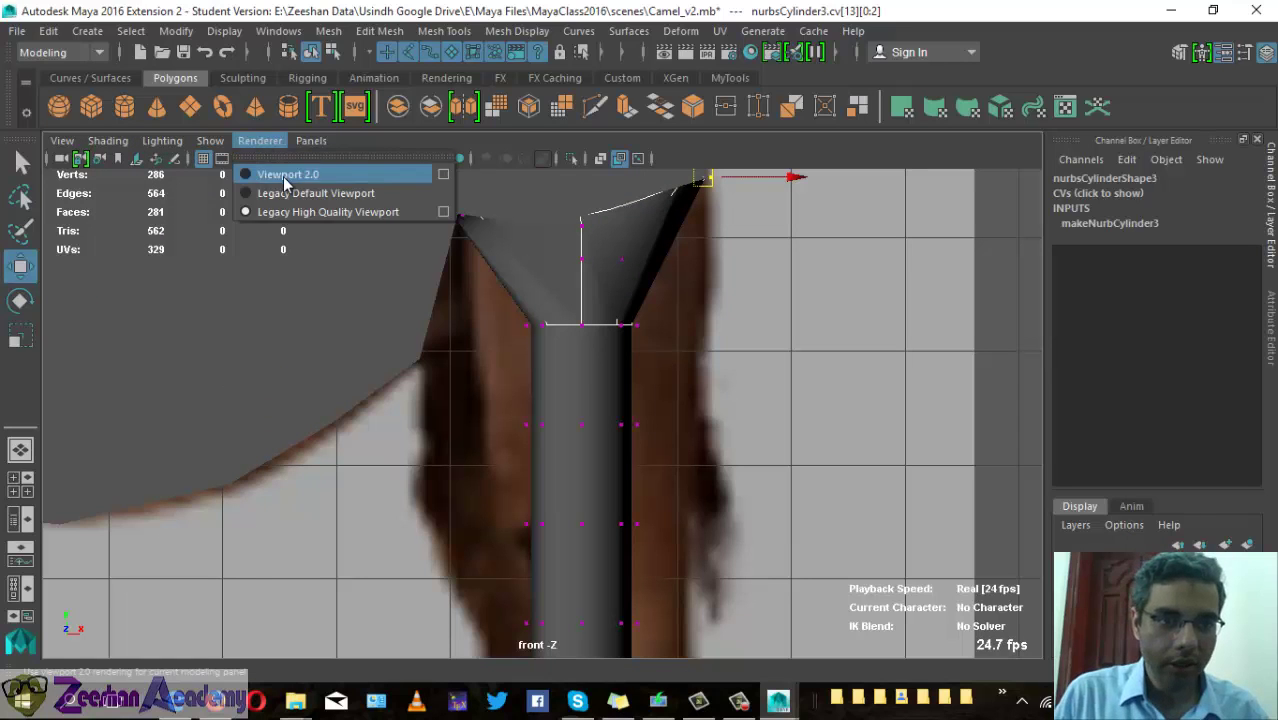
{"action": "left_click", "coordinate": [280, 175]}
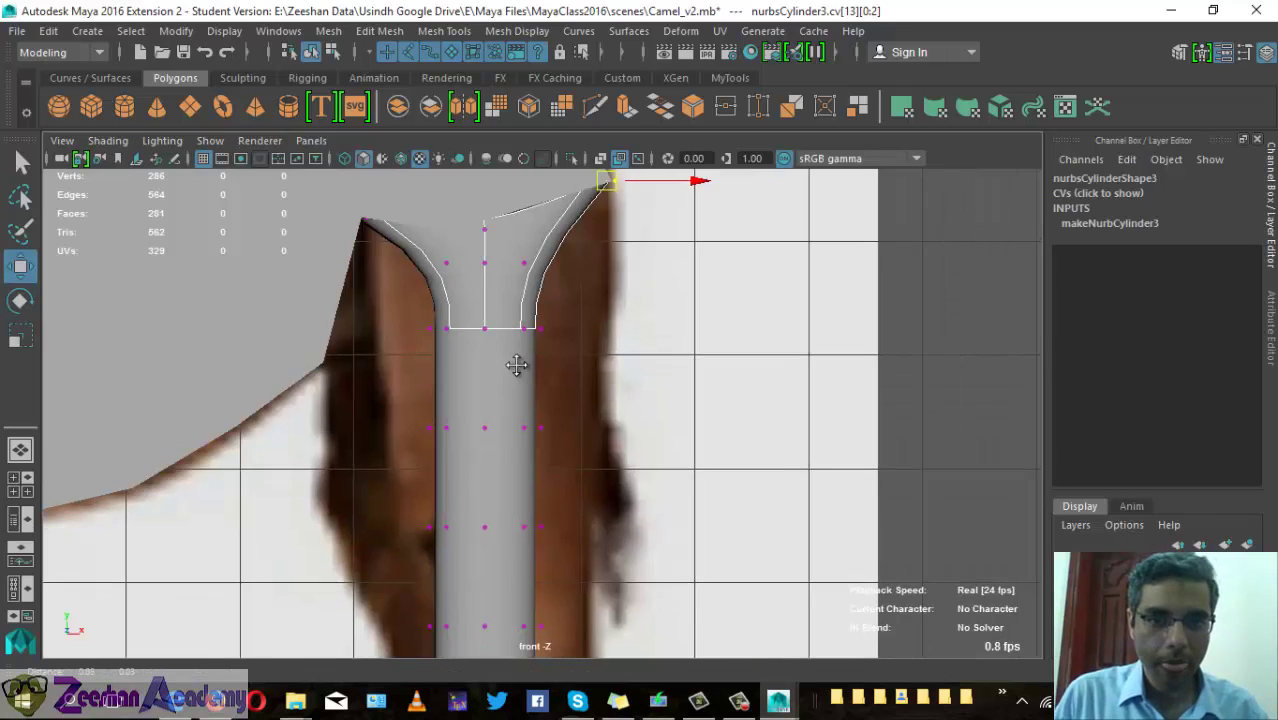
{"action": "left_click", "coordinate": [107, 140]}
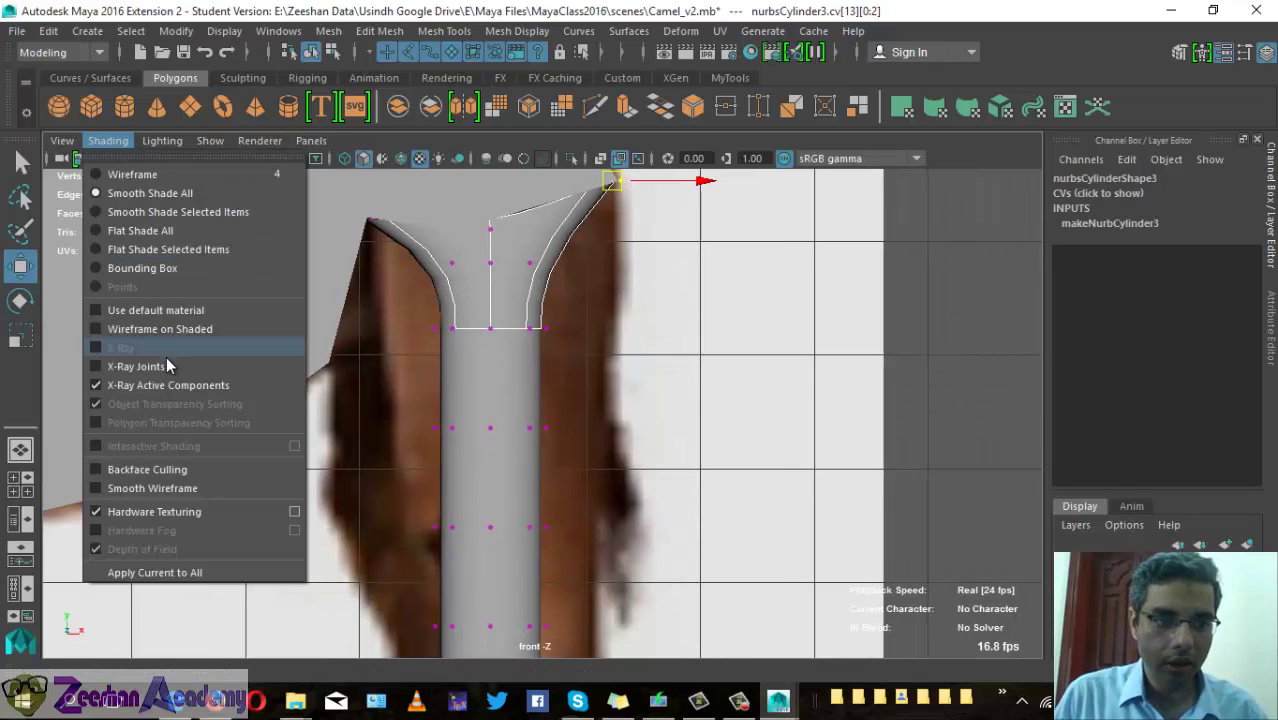
{"action": "left_click", "coordinate": [408, 391]}
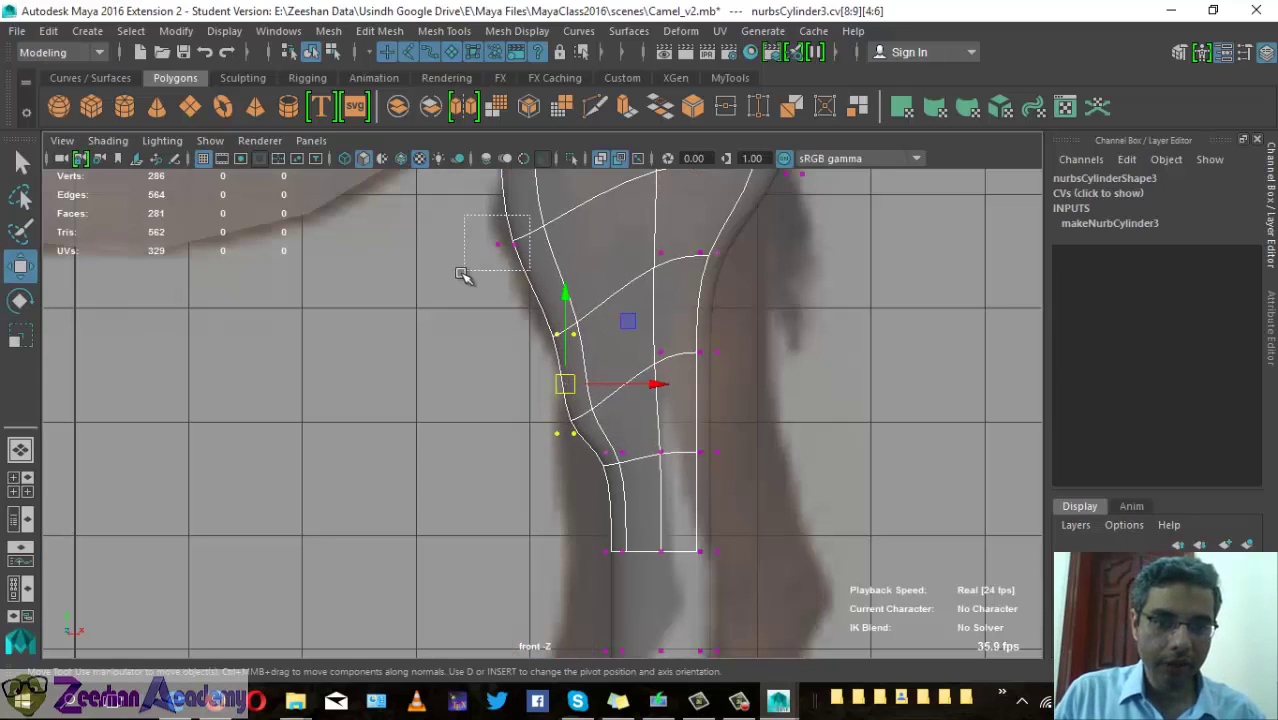
- Move knee-area CVs outward and left to bulge the leg along the reference outline
{"action": "mouse_move", "coordinate": [490, 225]}
{"action": "left_mouse_down"}
{"action": "mouse_move", "coordinate": [545, 332]}
{"action": "mouse_move", "coordinate": [575, 345]}
{"action": "mouse_move", "coordinate": [545, 334]}
{"action": "left_mouse_up"}
{"action": "left_click_drag", "start_coordinate": [536, 422], "coordinate": [565, 445]}
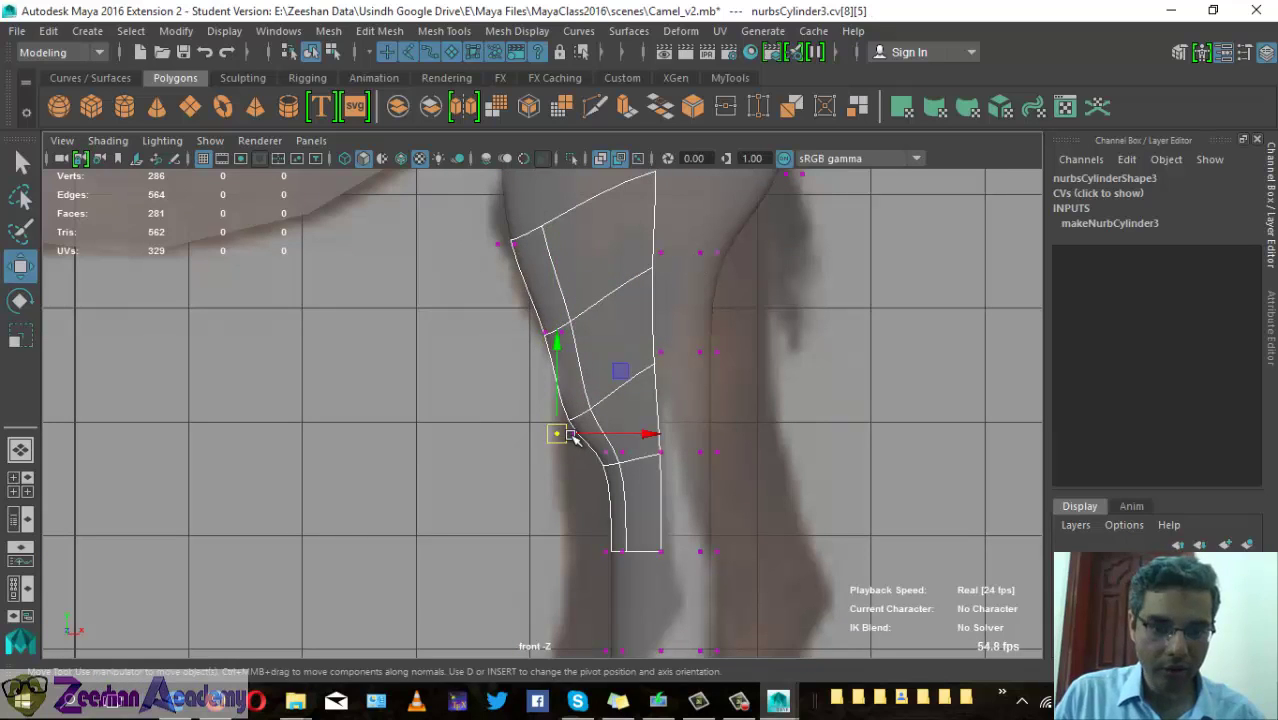
{"action": "mouse_move", "coordinate": [693, 345]}
{"action": "left_mouse_down"}
{"action": "mouse_move", "coordinate": [742, 371]}
{"action": "mouse_move", "coordinate": [770, 355]}
{"action": "left_mouse_up"}
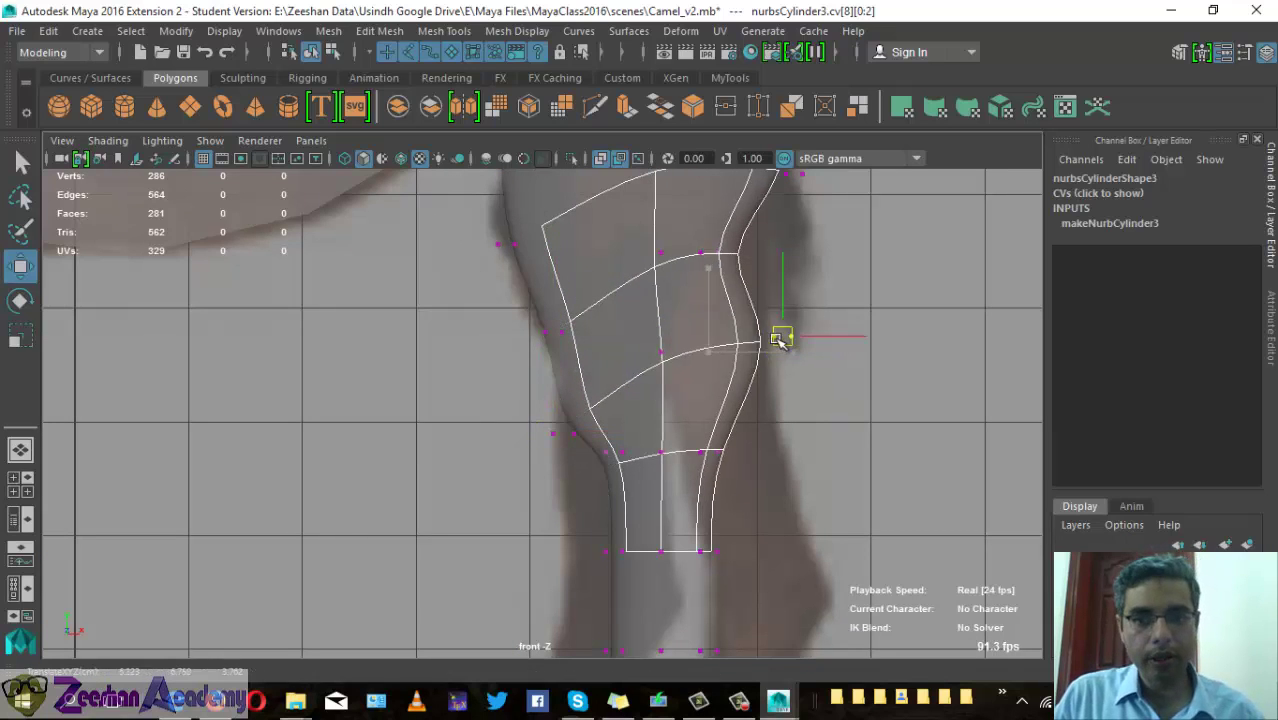
{"action": "left_click_drag", "start_coordinate": [724, 274], "coordinate": [798, 248]}
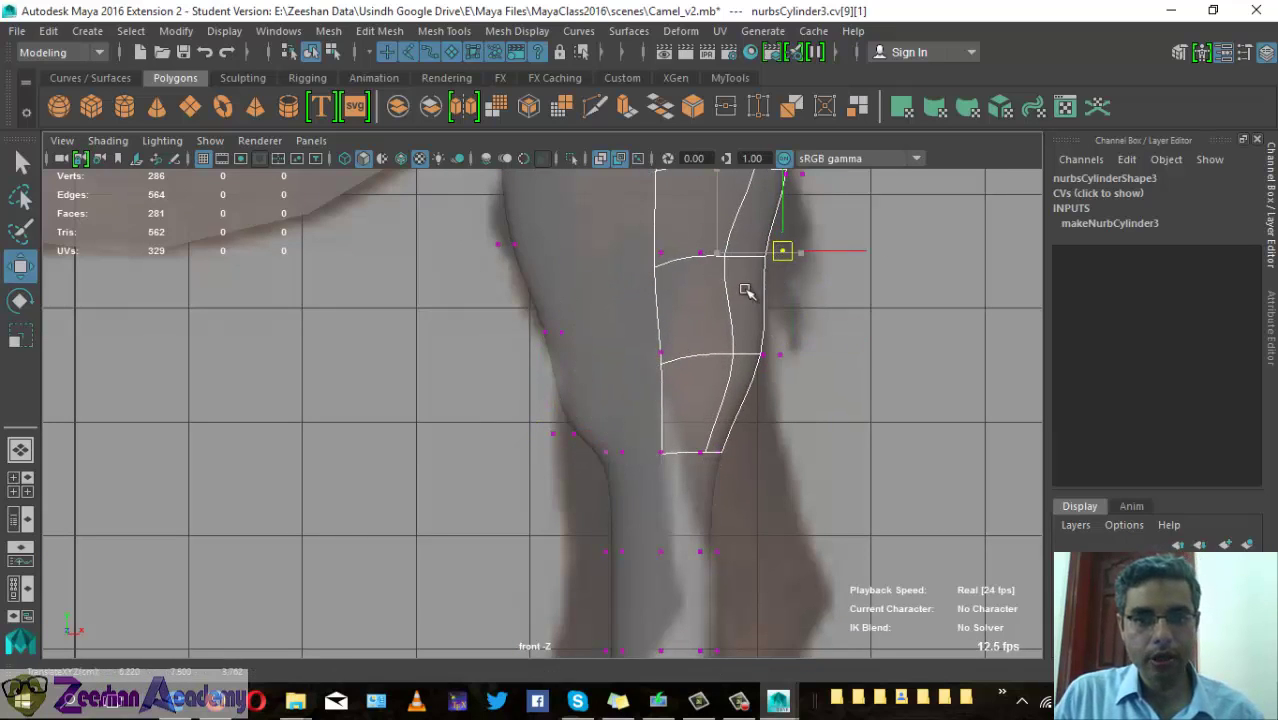
{"action": "middle_click_drag", "start_coordinate": [747, 285], "coordinate": [611, 401], "text": "alt"}
{"action": "mouse_move", "coordinate": [558, 350]}
{"action": "left_mouse_down"}
{"action": "mouse_move", "coordinate": [625, 400]}
{"action": "mouse_move", "coordinate": [592, 378]}
{"action": "left_mouse_up"}
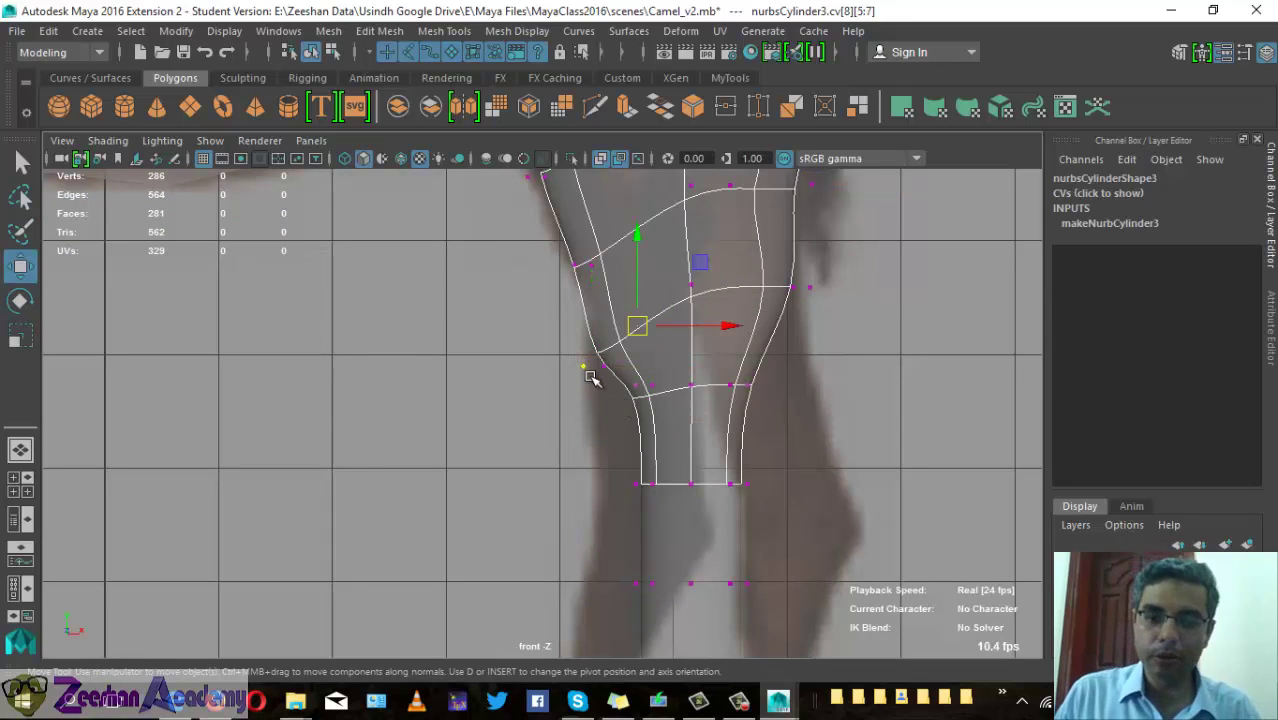
- Undo the poor knee edits, re-curve the knee point, then zoom out over the camel
{"action": "key", "text": "ctrl+z"}
{"action": "key", "text": "ctrl+z"}
{"action": "key", "text": "ctrl+z"}
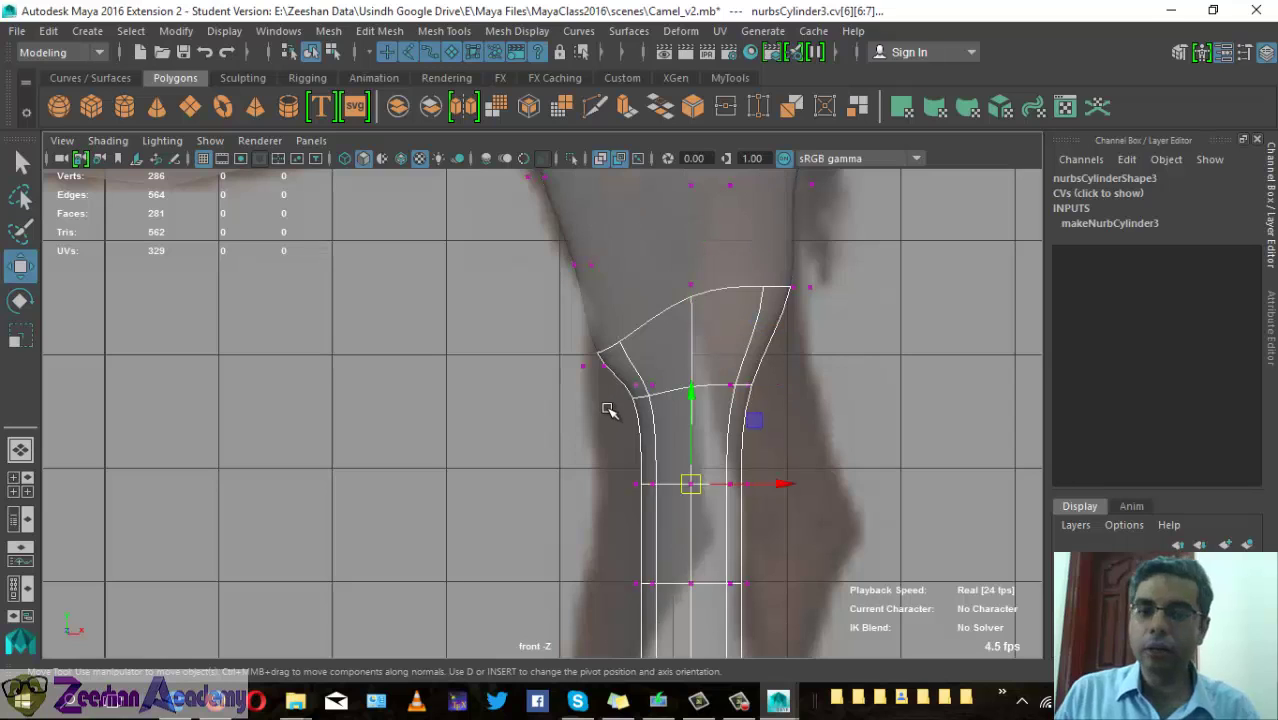
{"action": "key", "text": "ctrl+z"}
{"action": "key", "text": "ctrl+z"}
{"action": "key", "text": "ctrl+z"}
{"action": "key", "text": "ctrl+z"}
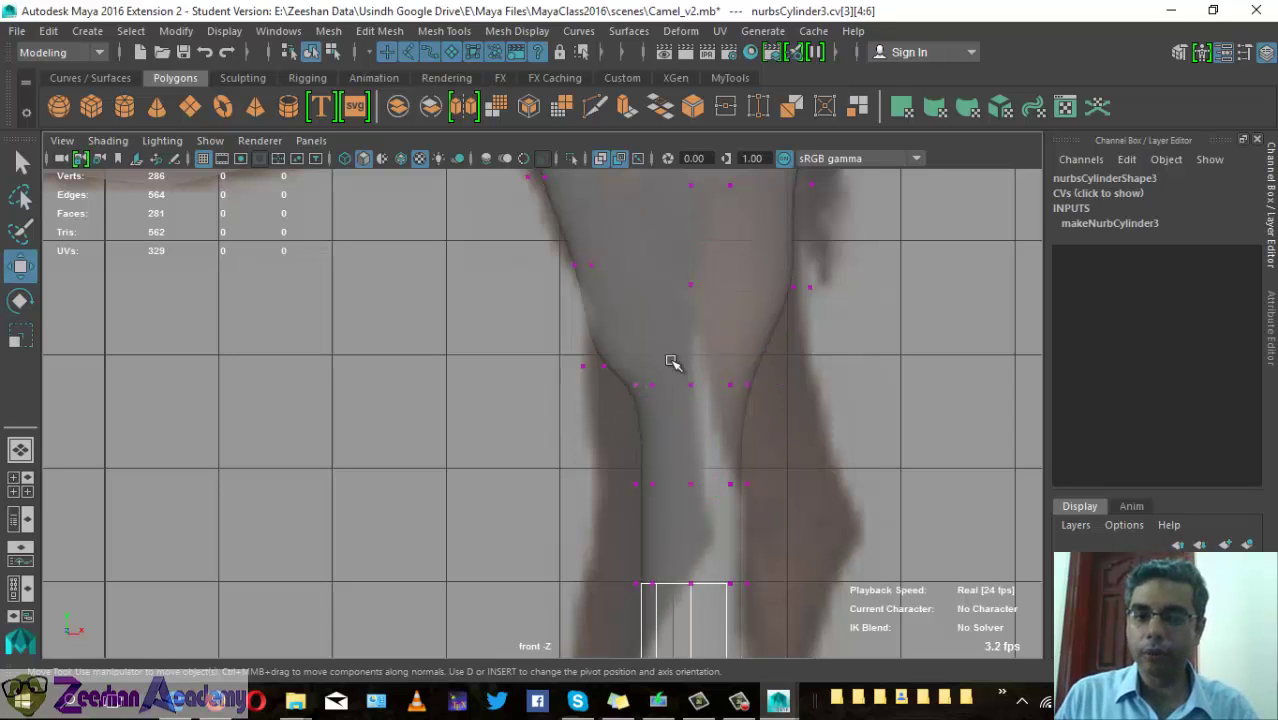
{"action": "left_click_drag", "start_coordinate": [638, 425], "coordinate": [629, 421]}
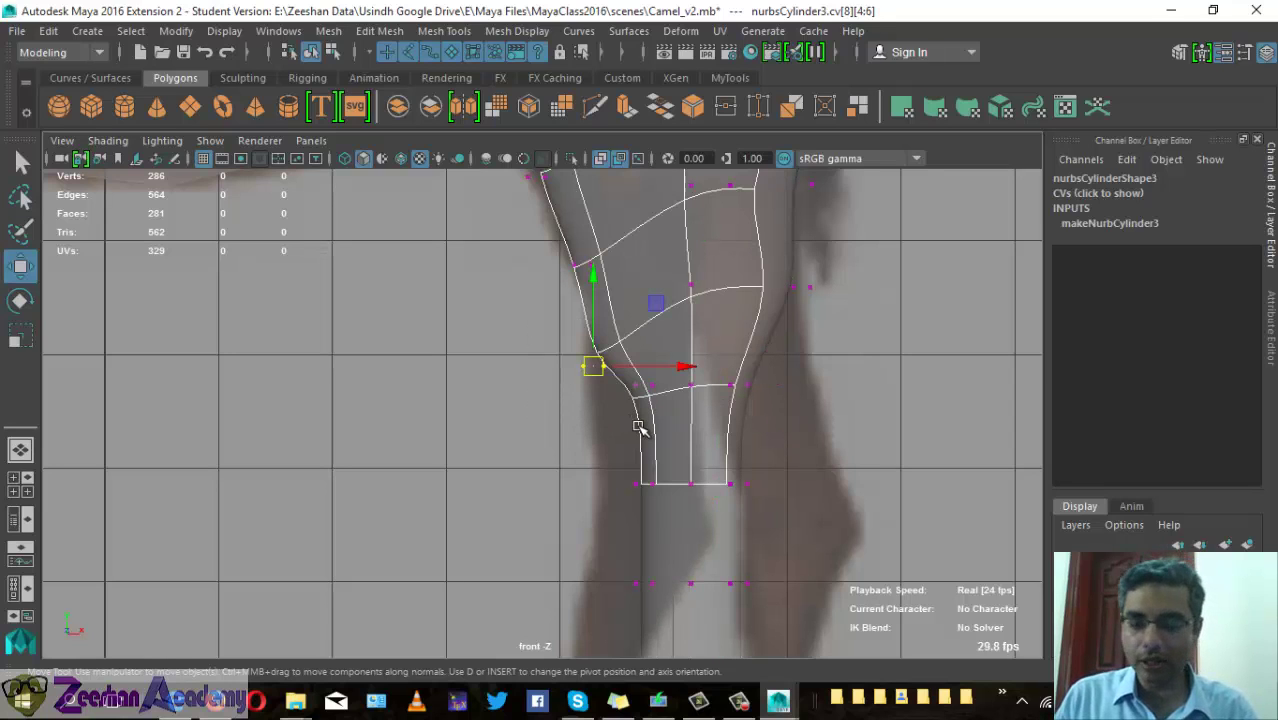
{"action": "key", "text": "ctrl+z"}
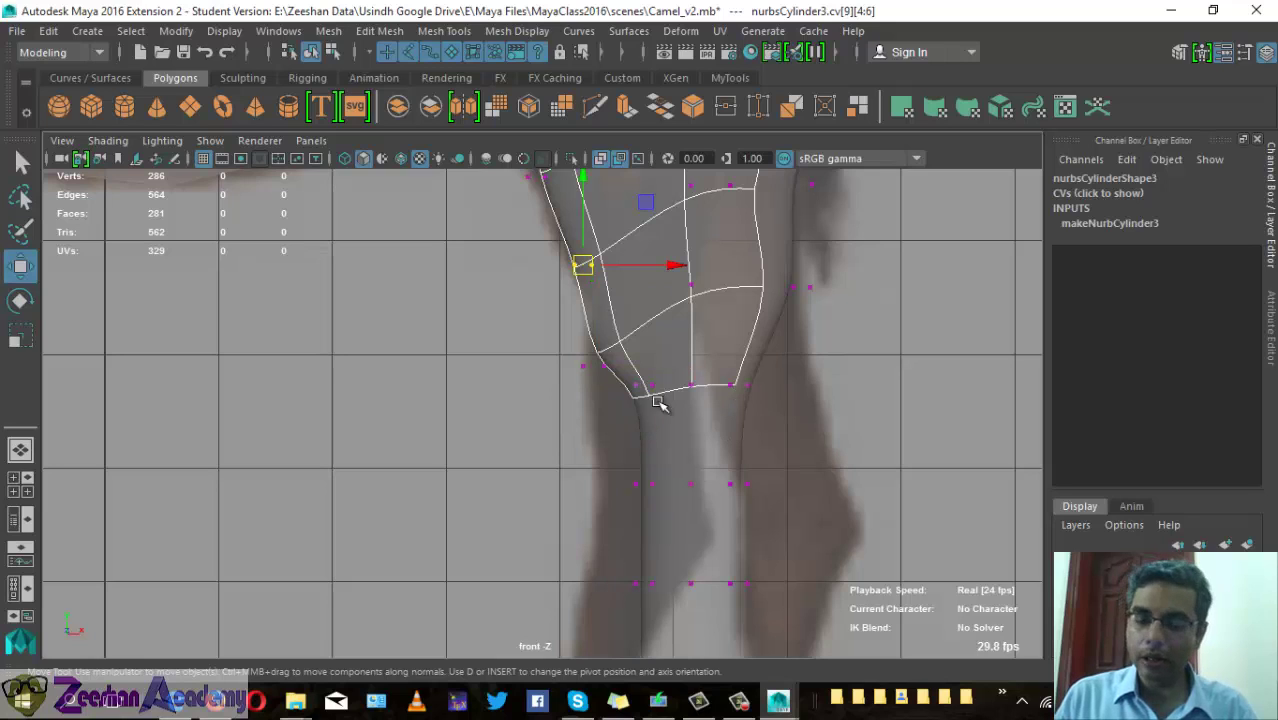
{"action": "key", "text": "ctrl+z"}
{"action": "key", "text": "ctrl+z"}
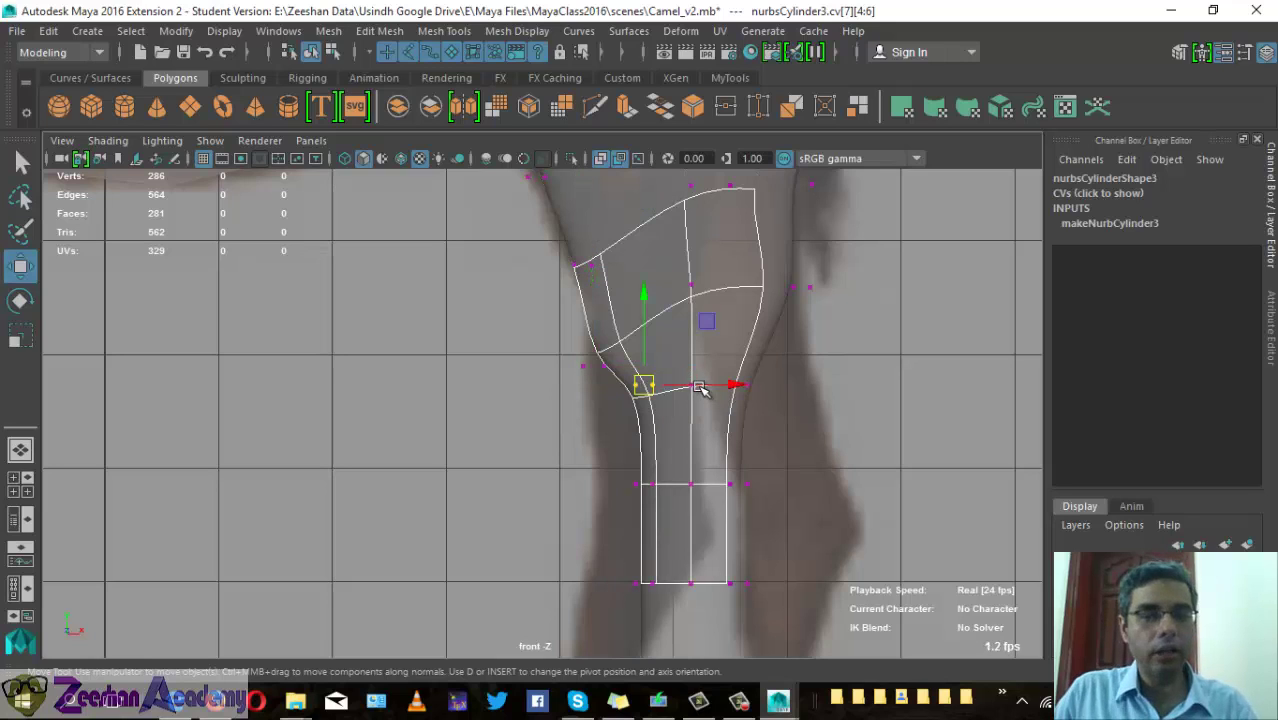
{"action": "key", "text": "ctrl+z"}
{"action": "key", "text": "ctrl+z"}
{"action": "key", "text": "ctrl+z"}
{"action": "key", "text": "ctrl+z"}
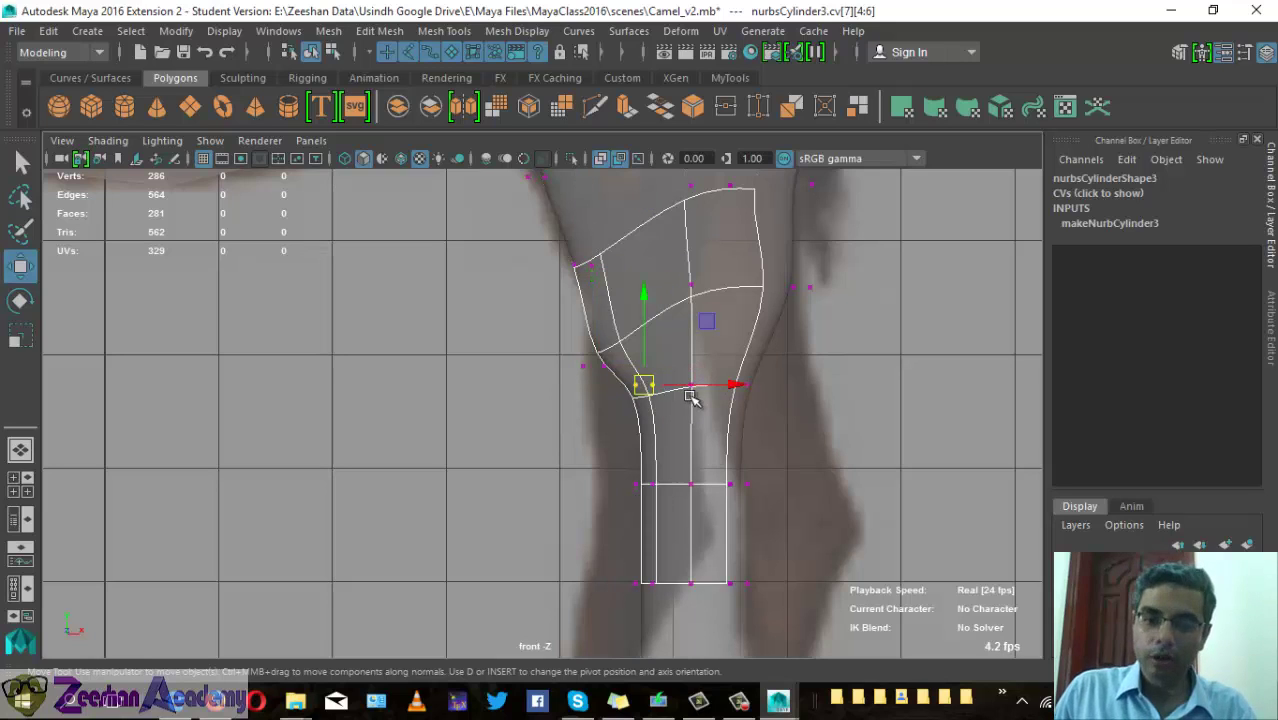
{"action": "key", "text": "ctrl+z"}
{"action": "key", "text": "ctrl+z"}
{"action": "key", "text": "ctrl+z"}
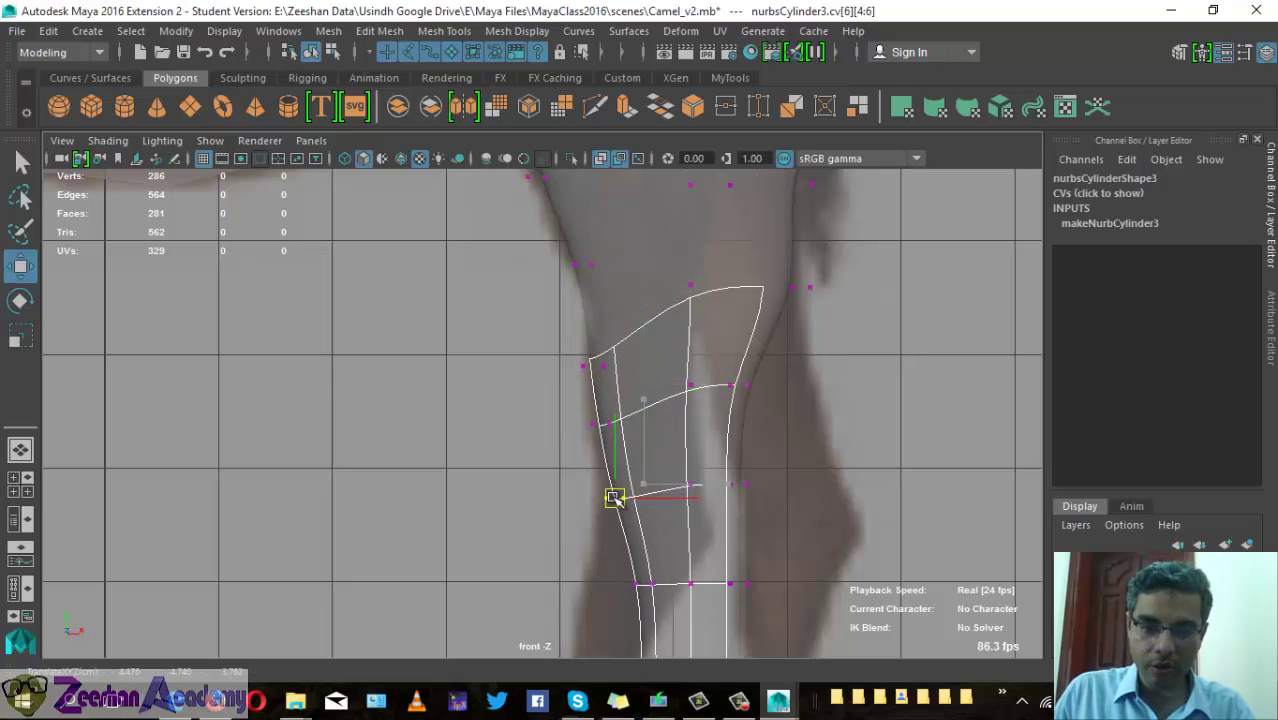
{"action": "key", "text": "ctrl+z"}
{"action": "key", "text": "ctrl+z"}
{"action": "key", "text": "ctrl+z"}
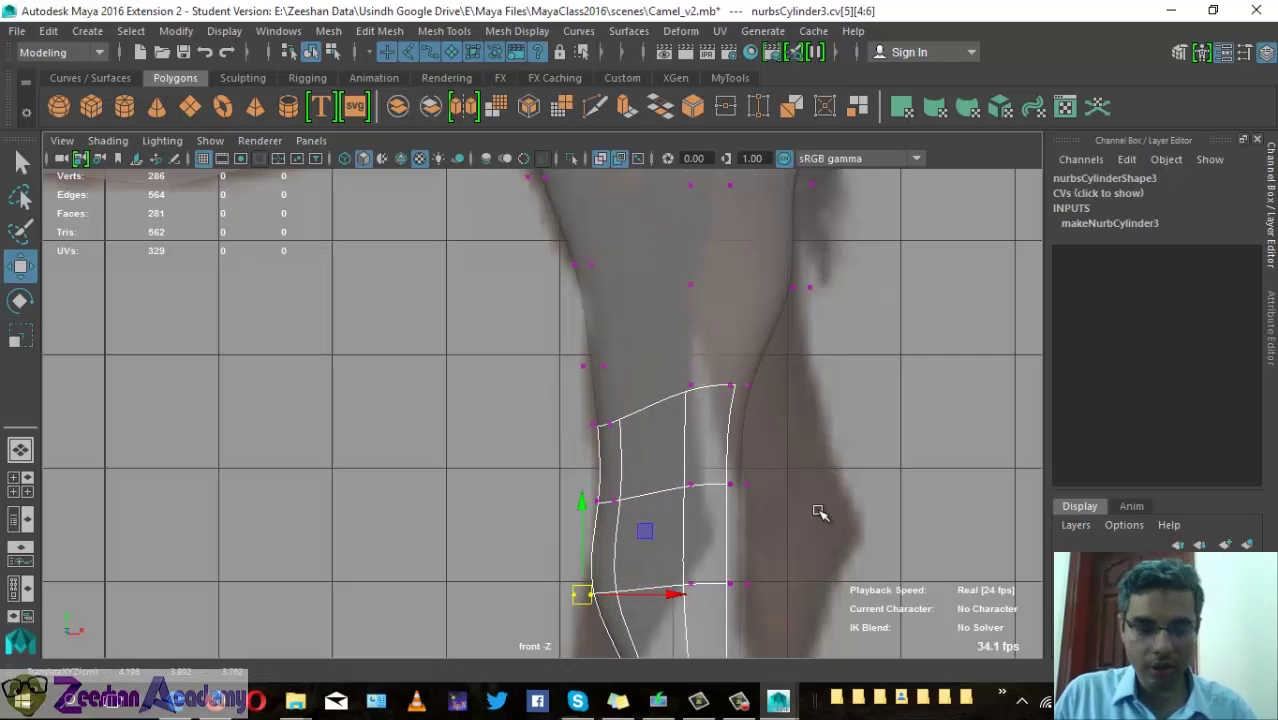
{"action": "middle_click_drag", "start_coordinate": [819, 513], "coordinate": [853, 205], "text": "alt"}
{"action": "key", "text": "ctrl+z"}
{"action": "key", "text": "ctrl+z"}
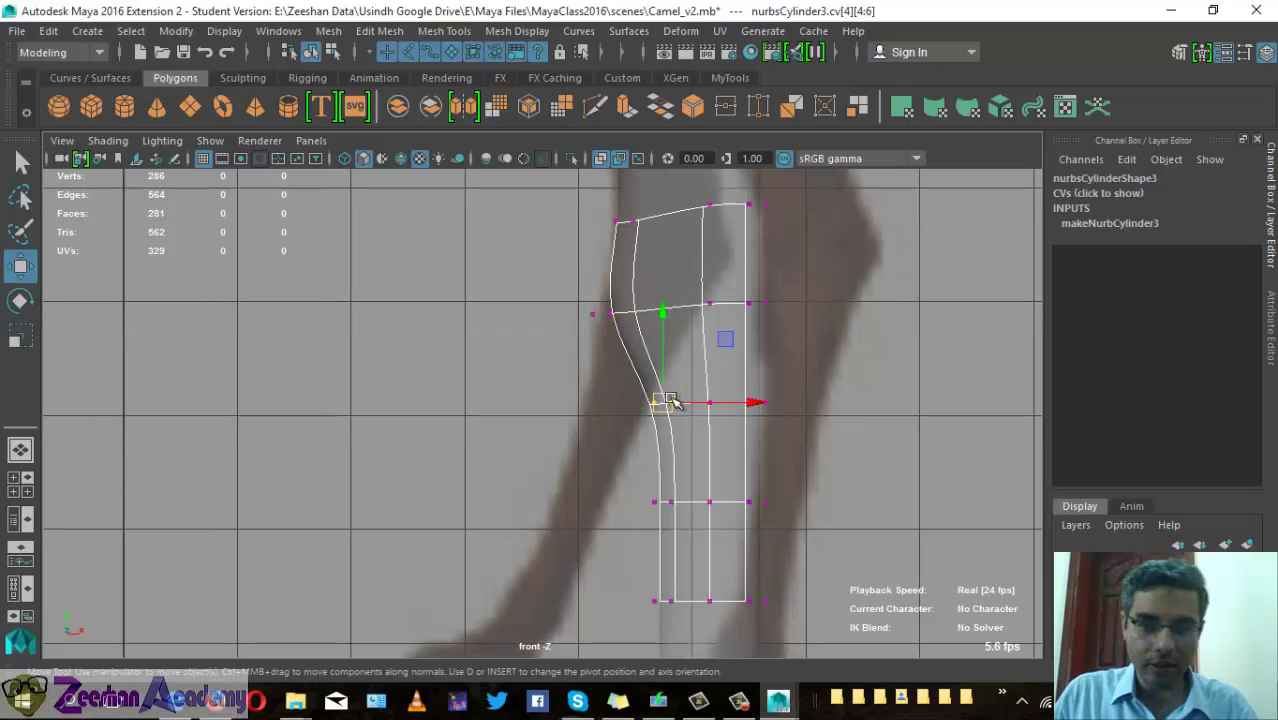
{"action": "mouse_move", "coordinate": [672, 401]}
{"action": "left_mouse_down"}
{"action": "mouse_move", "coordinate": [616, 371]}
{"action": "mouse_move", "coordinate": [688, 372]}
{"action": "left_mouse_up"}
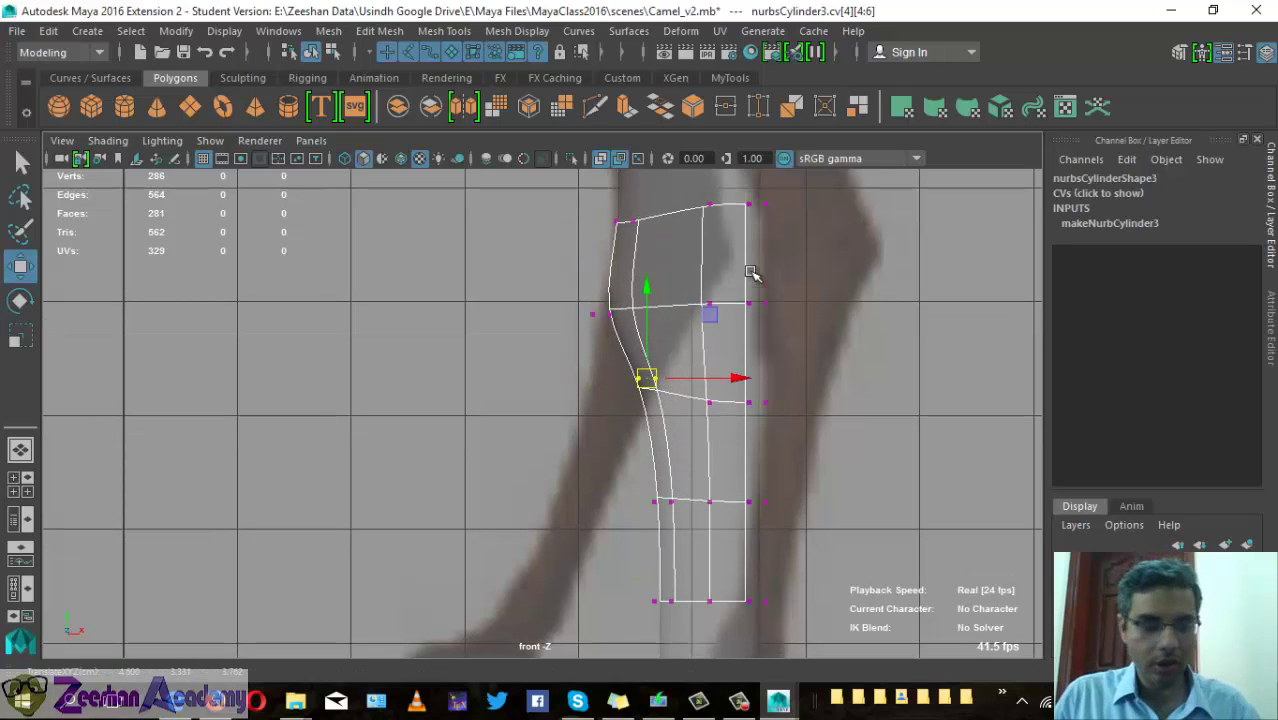
{"action": "middle_click_drag", "start_coordinate": [753, 274], "coordinate": [803, 448], "text": "alt"}
{"action": "right_click_drag", "start_coordinate": [803, 448], "coordinate": [704, 448], "text": "alt"}
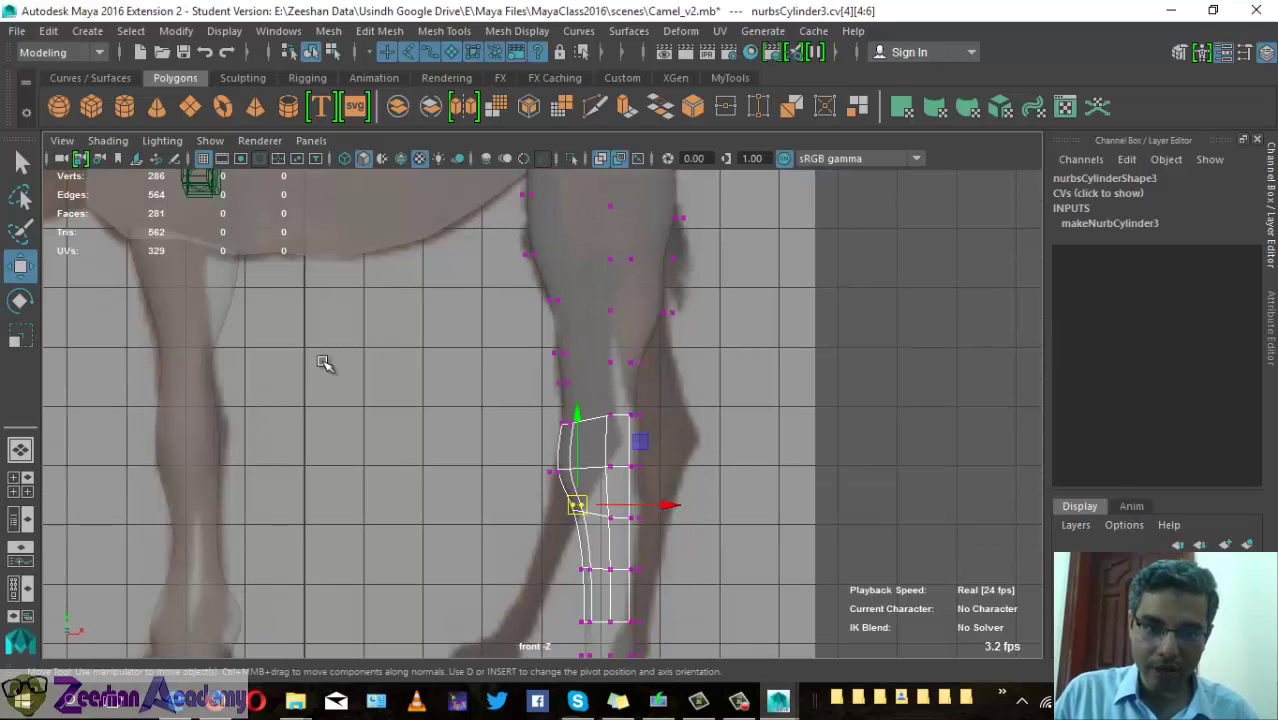
- Frame the upper leg and body, select the NURBS leg and enter control-vertex mode
{"action": "right_click_drag", "start_coordinate": [325, 363], "coordinate": [656, 271], "text": "alt"}
{"action": "middle_click_drag", "start_coordinate": [656, 271], "coordinate": [656, 285], "text": "alt"}
{"action": "right_click_drag", "start_coordinate": [656, 285], "coordinate": [633, 491], "text": "alt"}
{"action": "mouse_move", "coordinate": [633, 491]}
{"action": "middle_mouse_down", "text": "alt"}
{"action": "mouse_move", "coordinate": [839, 512]}
{"action": "mouse_move", "coordinate": [736, 417]}
{"action": "middle_mouse_up", "text": "alt"}
{"action": "scroll", "coordinate": [839, 512], "scroll_direction": "up", "scroll_amount": 2}
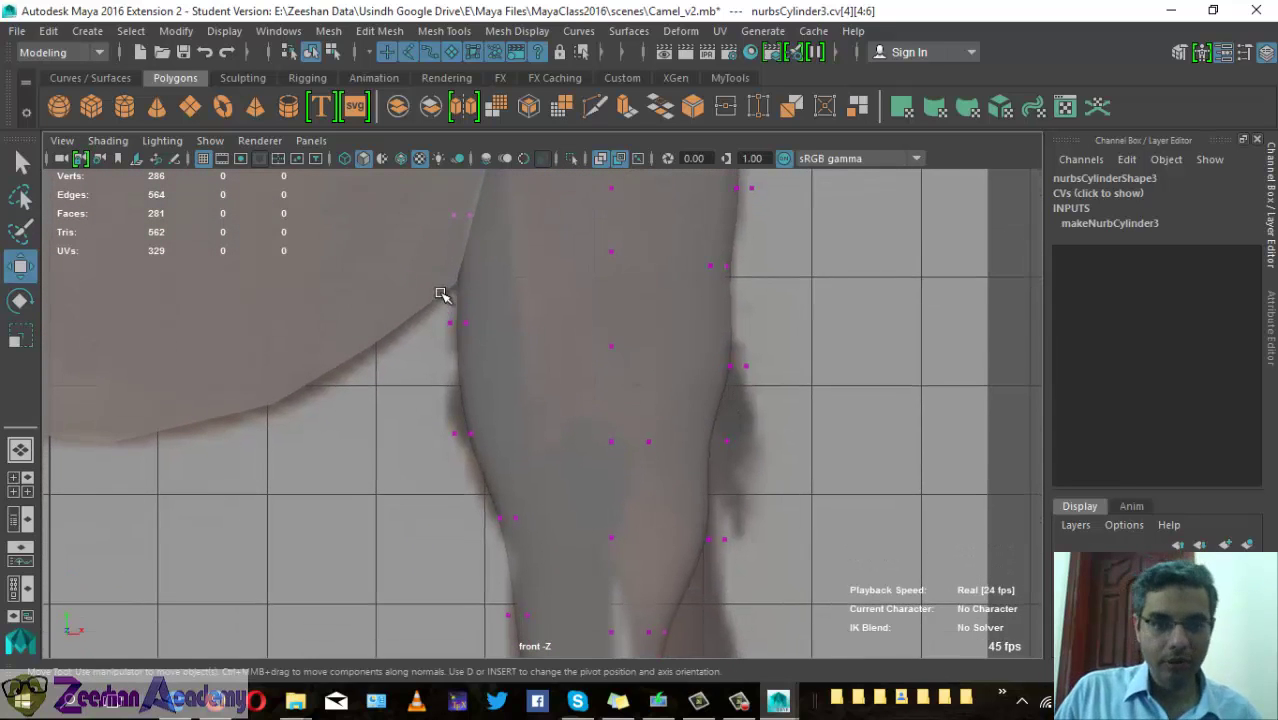
{"action": "middle_click_drag", "start_coordinate": [432, 318], "coordinate": [451, 314], "text": "alt"}
{"action": "left_click_drag", "start_coordinate": [442, 294], "coordinate": [491, 328]}
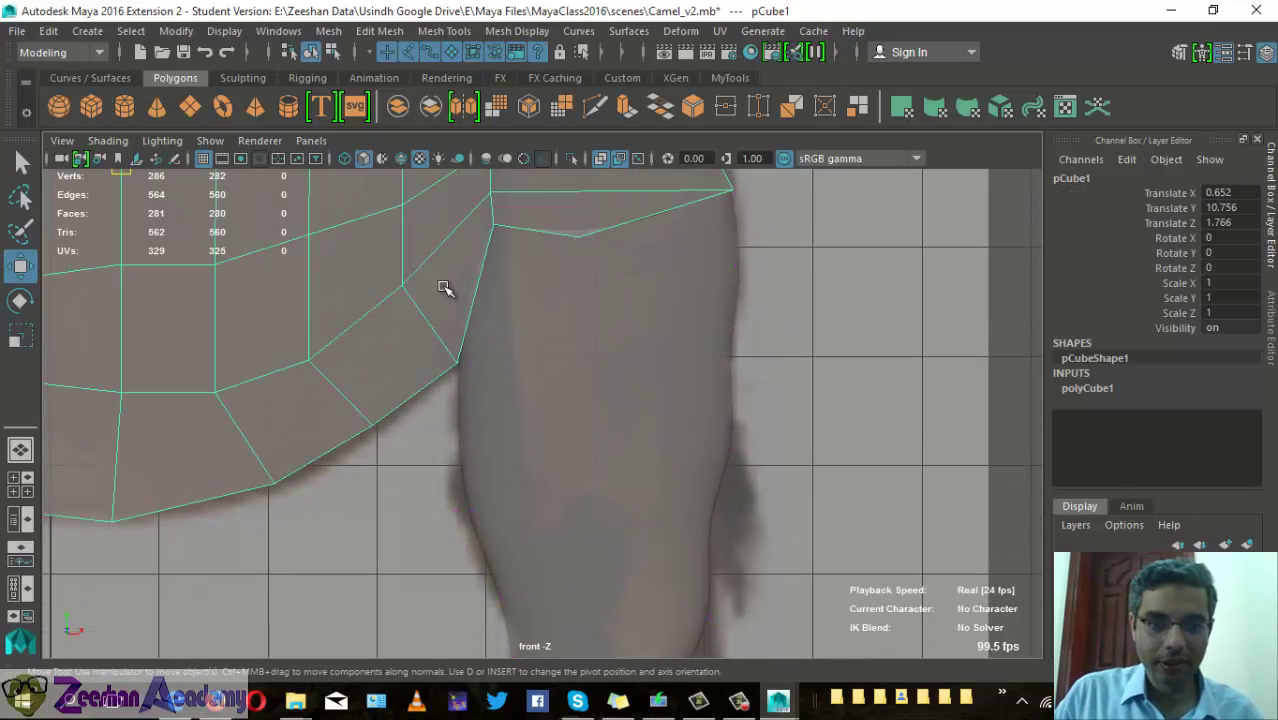
{"action": "left_click", "coordinate": [538, 316]}
{"action": "right_click_drag", "start_coordinate": [538, 316], "coordinate": [442, 220]}
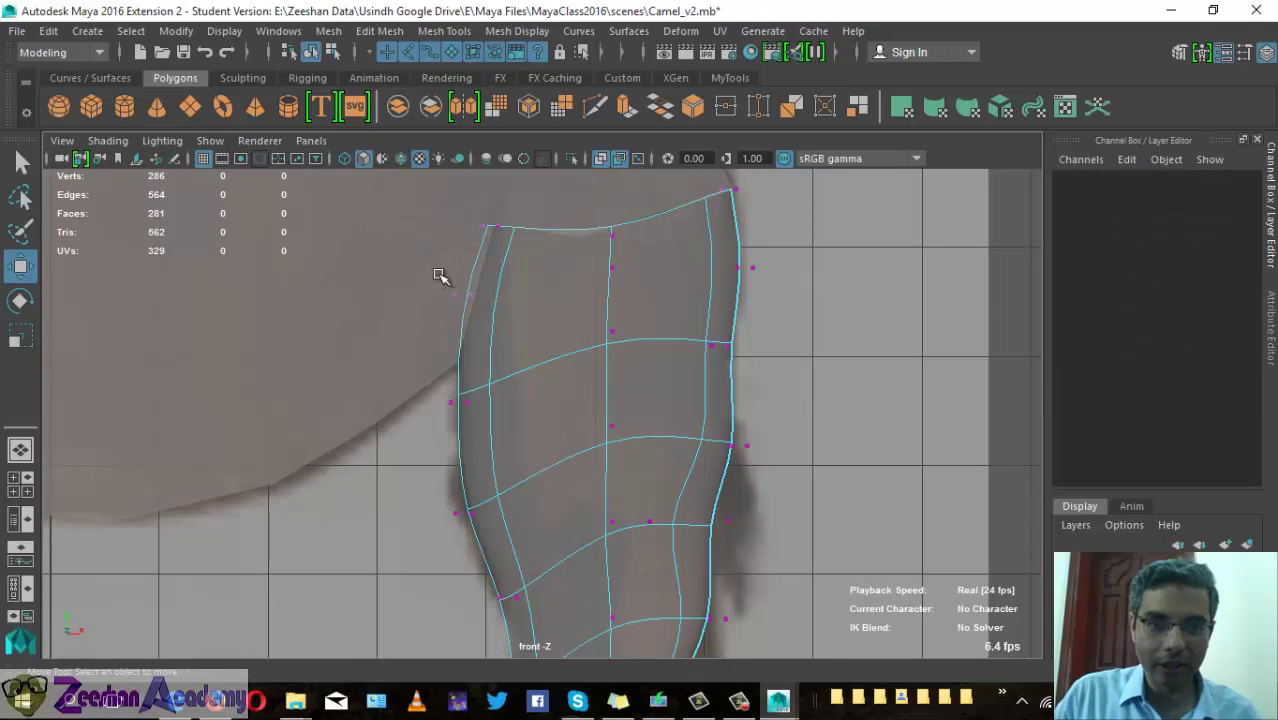
- Drag the leg's upper-left CVs onto the reference thigh outline
{"action": "mouse_move", "coordinate": [442, 277]}
{"action": "left_mouse_down"}
{"action": "mouse_move", "coordinate": [477, 314]}
{"action": "mouse_move", "coordinate": [540, 296]}
{"action": "left_mouse_up"}
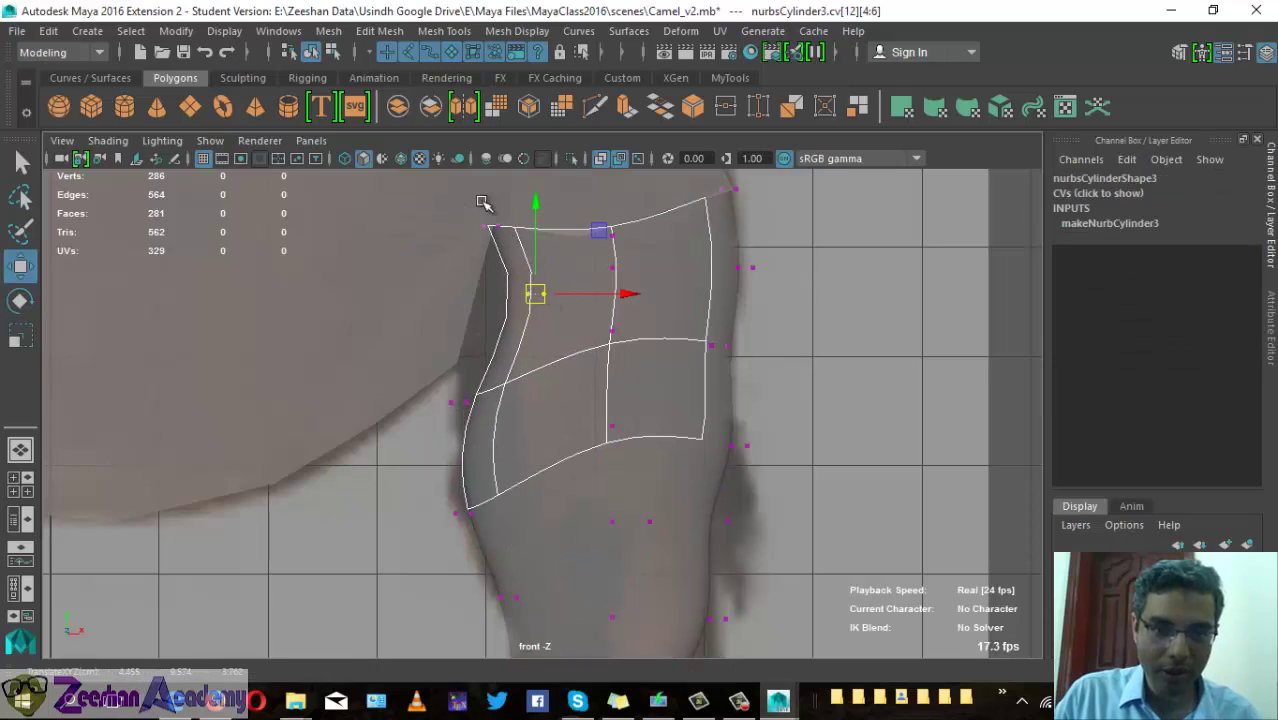
{"action": "mouse_move", "coordinate": [476, 196]}
{"action": "left_mouse_down"}
{"action": "mouse_move", "coordinate": [506, 240]}
{"action": "mouse_move", "coordinate": [521, 238]}
{"action": "left_mouse_up"}
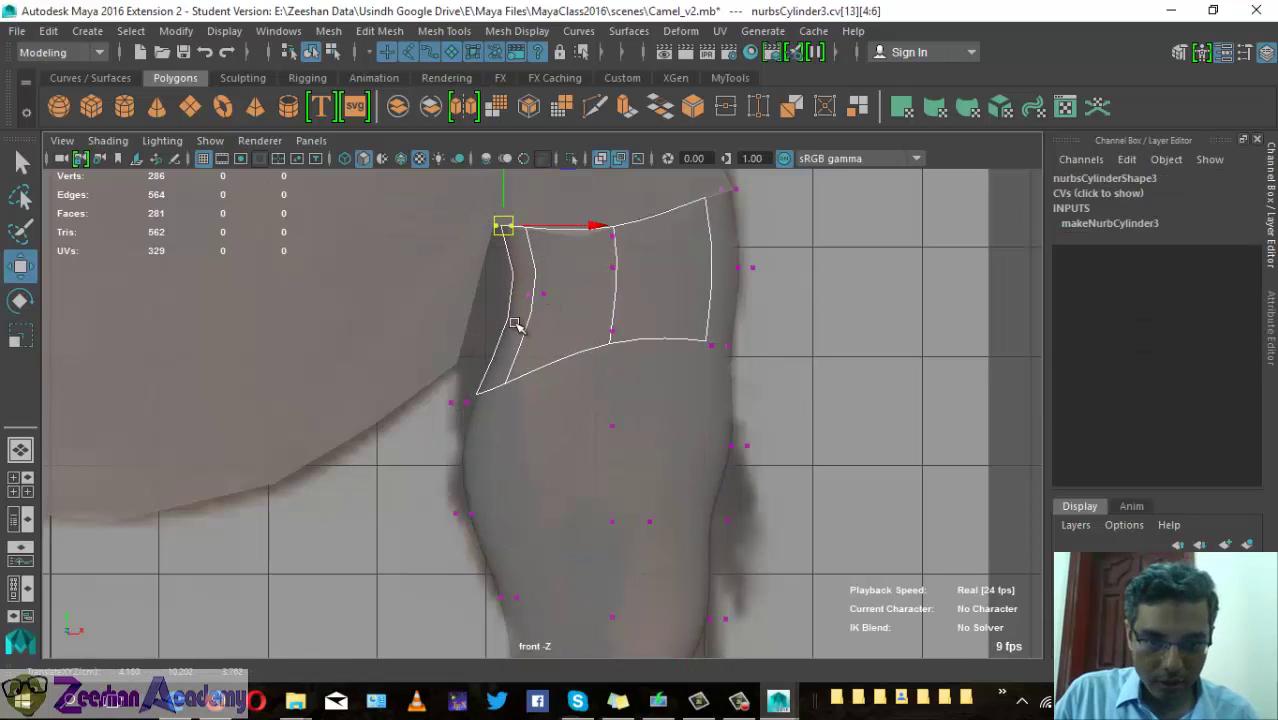
{"action": "left_click_drag", "start_coordinate": [470, 400], "coordinate": [514, 392]}
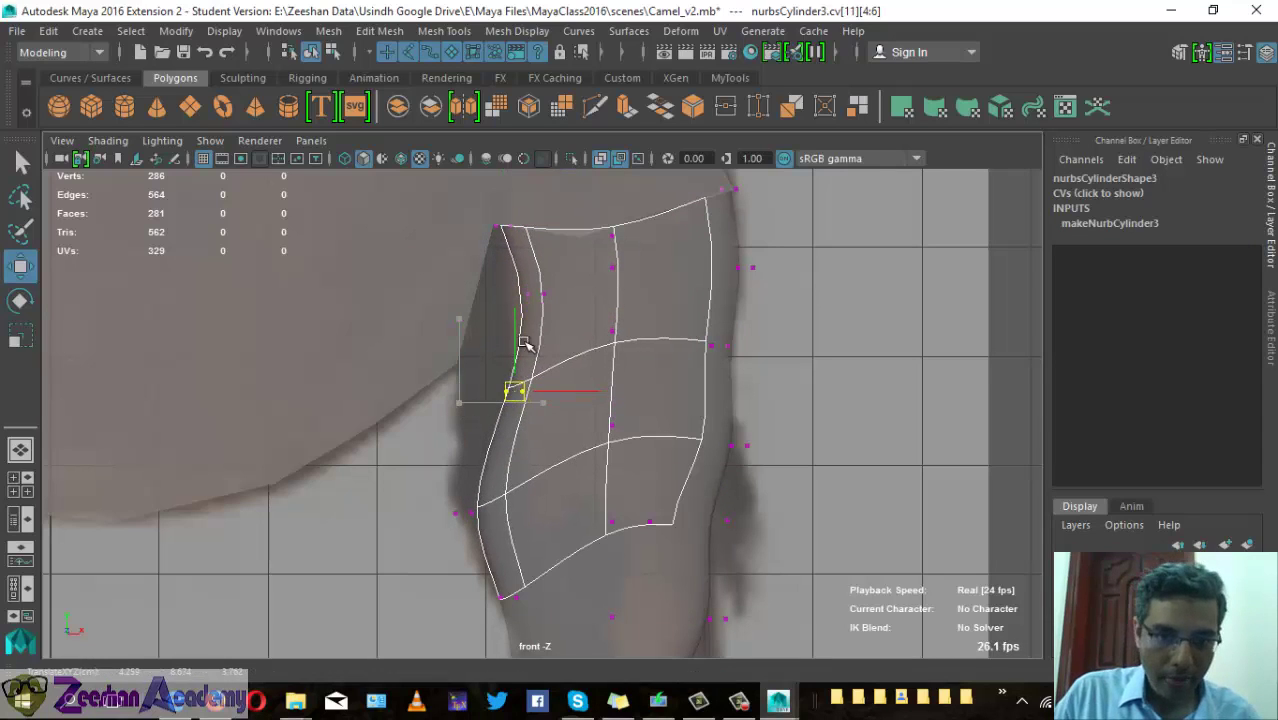
{"action": "mouse_move", "coordinate": [568, 283]}
{"action": "left_mouse_down"}
{"action": "mouse_move", "coordinate": [523, 312]}
{"action": "mouse_move", "coordinate": [530, 300]}
{"action": "mouse_move", "coordinate": [514, 290]}
{"action": "left_mouse_up"}
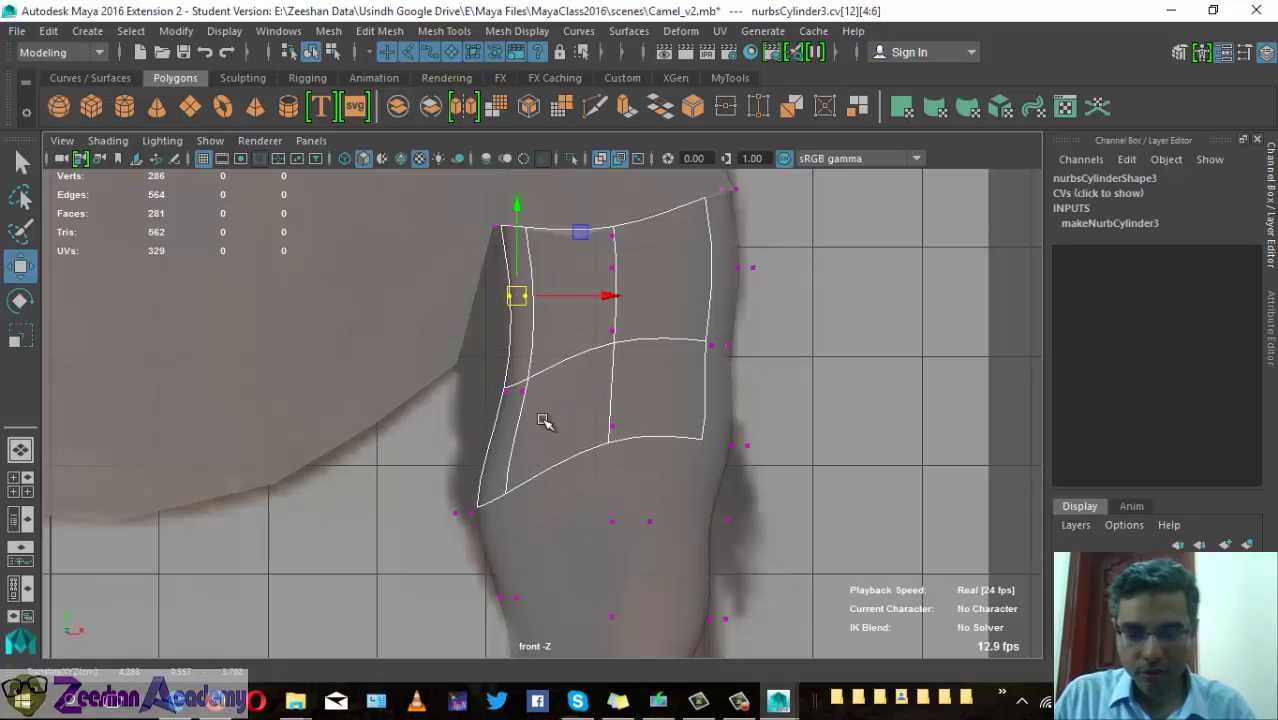
{"action": "left_click", "coordinate": [463, 513]}
{"action": "left_click_drag", "start_coordinate": [463, 513], "coordinate": [540, 483]}
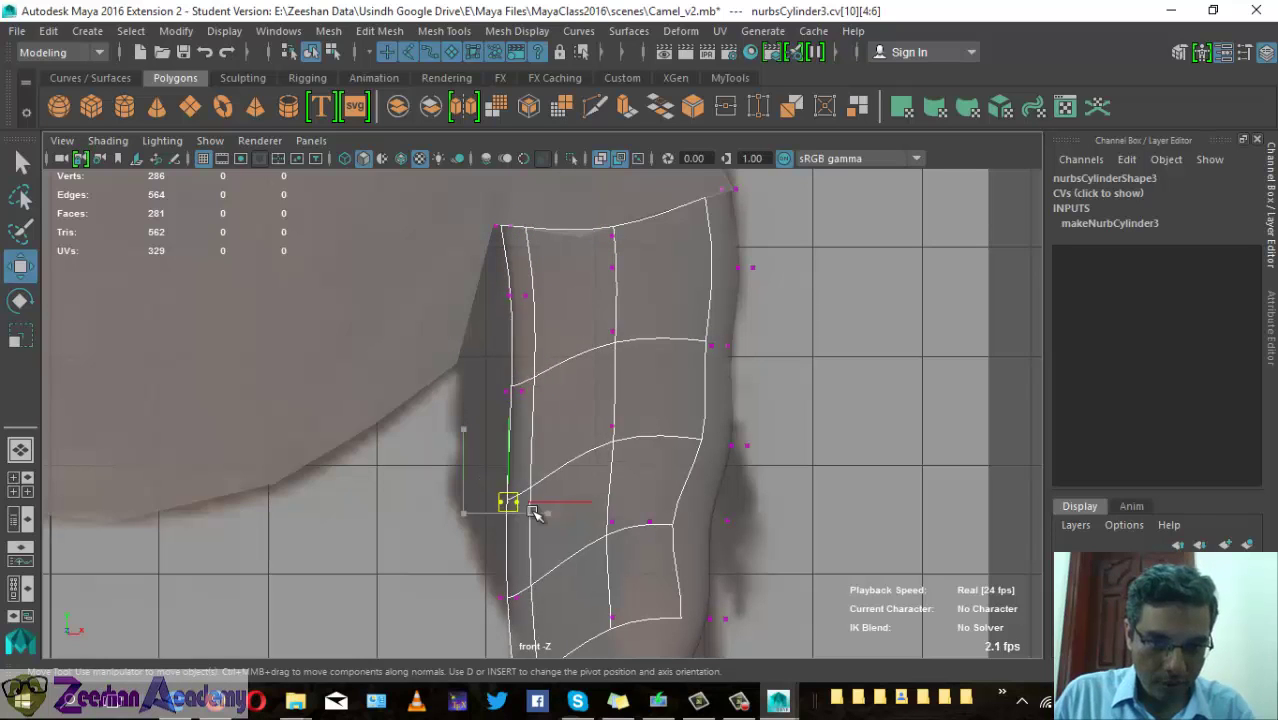
- Pull the next row's control vertex across to pinch the surface onto the leg
{"action": "scroll", "coordinate": [550, 525], "scroll_direction": "down", "scroll_amount": 5}
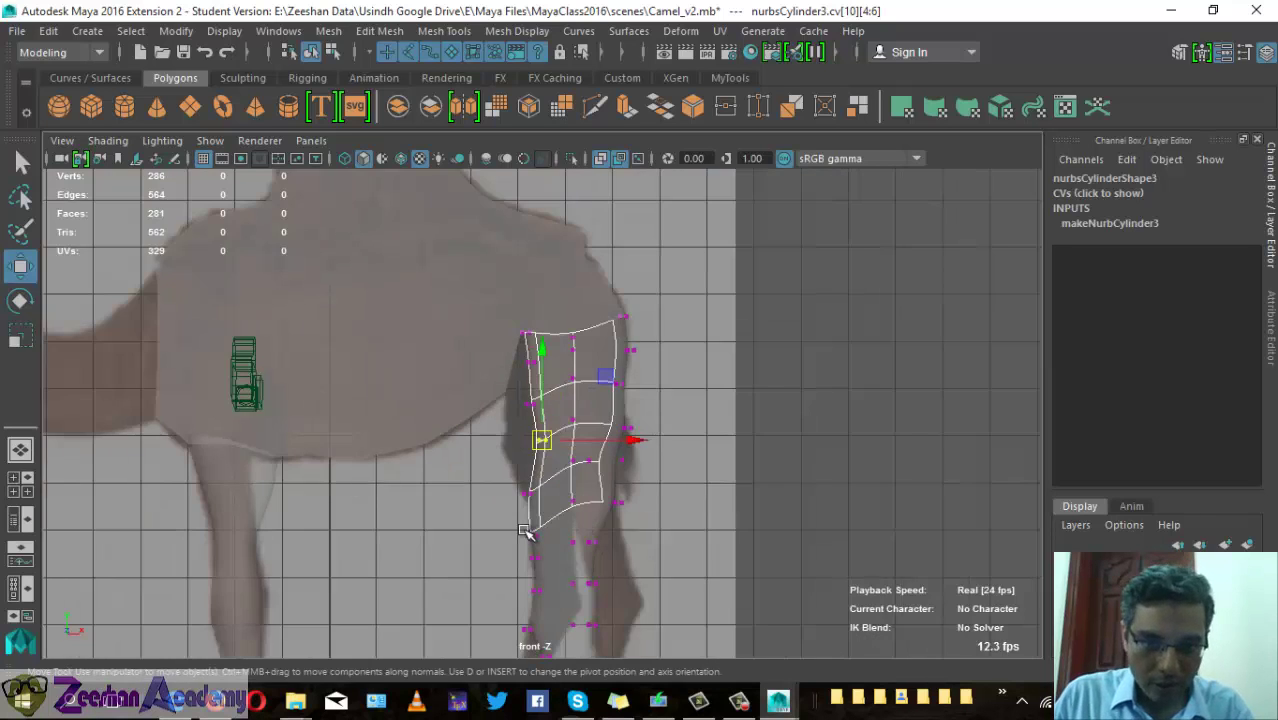
{"action": "left_click", "coordinate": [528, 491]}
{"action": "mouse_move", "coordinate": [528, 491]}
{"action": "left_mouse_down"}
{"action": "mouse_move", "coordinate": [598, 478]}
{"action": "mouse_move", "coordinate": [610, 522]}
{"action": "left_mouse_up"}
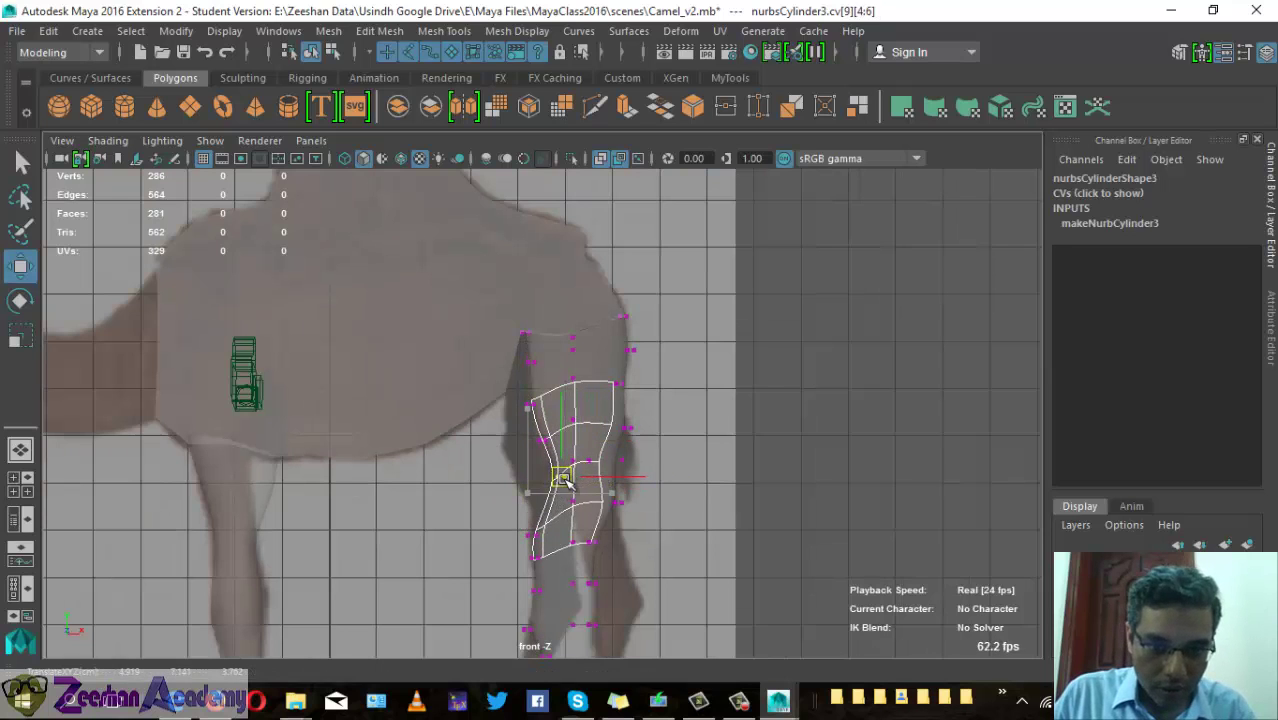
{"action": "middle_click_drag", "start_coordinate": [610, 522], "coordinate": [425, 416], "text": "alt"}
{"action": "scroll", "coordinate": [425, 416], "scroll_direction": "up", "scroll_amount": 4}
{"action": "scroll", "coordinate": [685, 414], "scroll_direction": "up", "scroll_amount": 3}
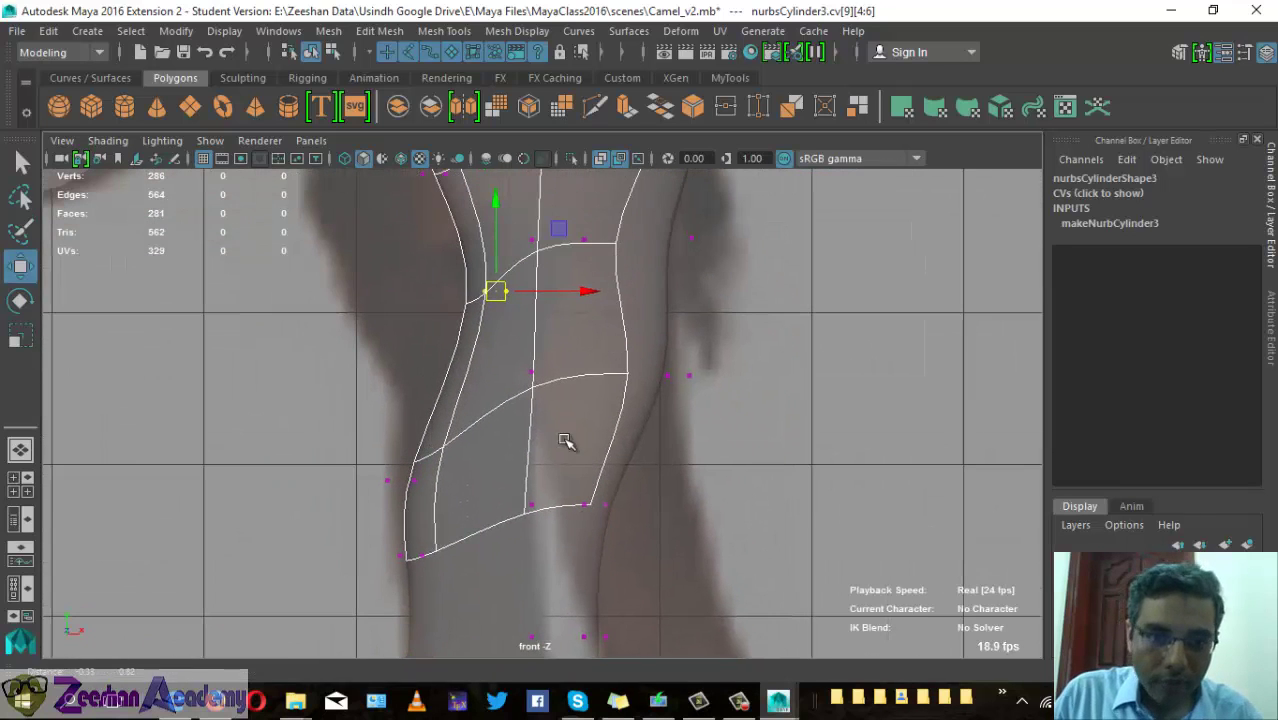
- Shift the left, right and lower knee CVs so the mid-leg follows the reference bend
{"action": "mouse_move", "coordinate": [405, 479]}
{"action": "left_mouse_down"}
{"action": "mouse_move", "coordinate": [499, 371]}
{"action": "mouse_move", "coordinate": [520, 385]}
{"action": "mouse_move", "coordinate": [557, 368]}
{"action": "mouse_move", "coordinate": [609, 375]}
{"action": "left_mouse_up"}
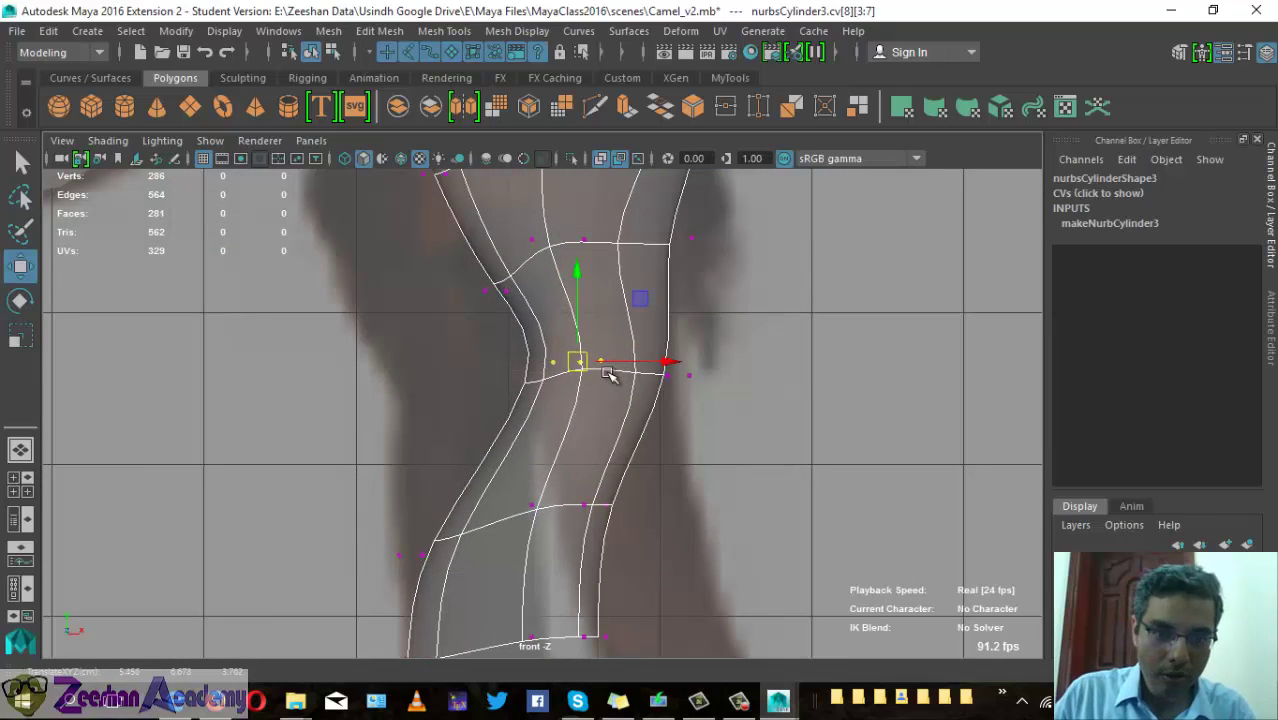
{"action": "left_click_drag", "start_coordinate": [737, 352], "coordinate": [645, 395]}
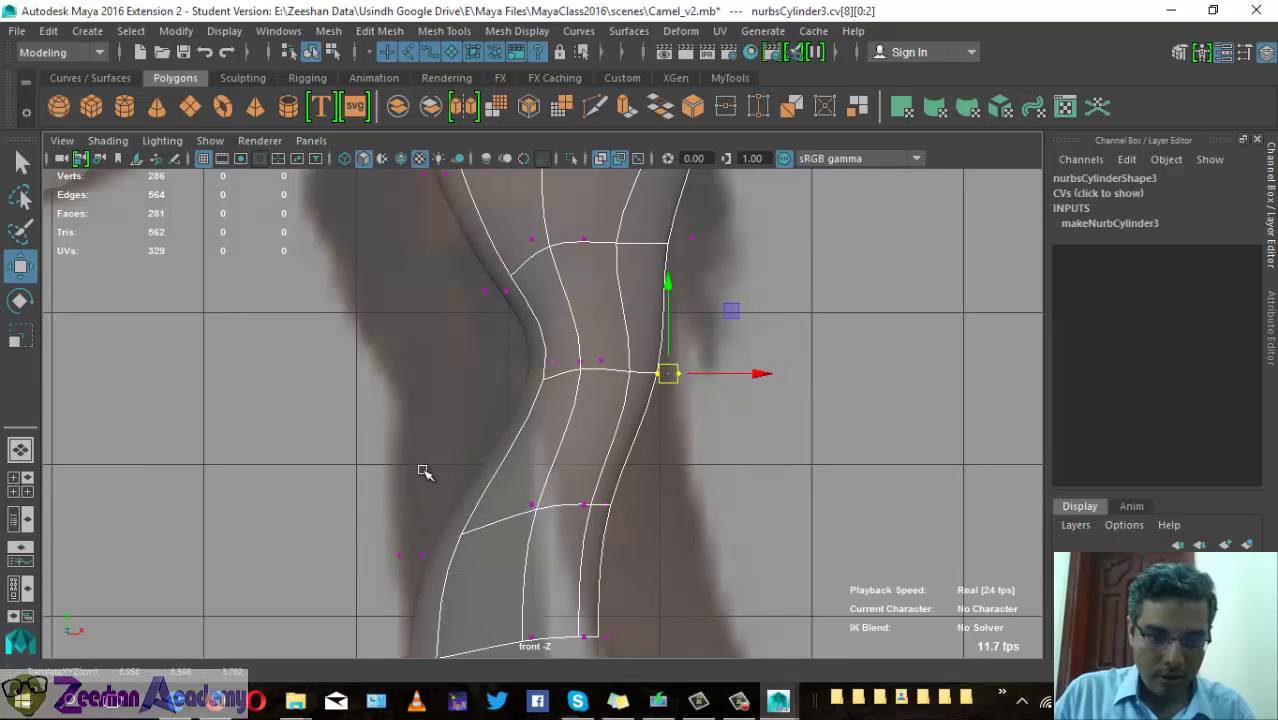
{"action": "mouse_move", "coordinate": [550, 451]}
{"action": "left_mouse_down"}
{"action": "mouse_move", "coordinate": [633, 519]}
{"action": "mouse_move", "coordinate": [650, 485]}
{"action": "mouse_move", "coordinate": [690, 465]}
{"action": "left_mouse_up"}
{"action": "left_click", "coordinate": [531, 505]}
{"action": "middle_click_drag", "start_coordinate": [483, 536], "coordinate": [565, 512]}
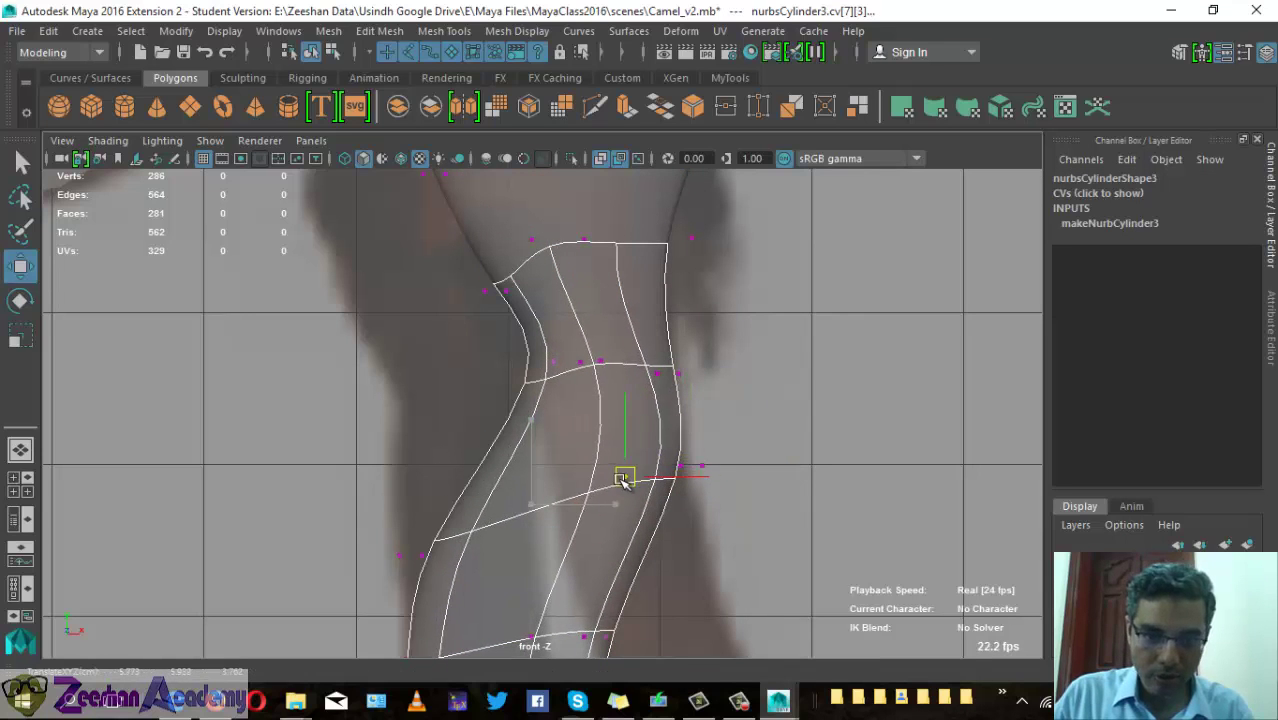
{"action": "left_click_drag", "start_coordinate": [380, 528], "coordinate": [435, 565]}
{"action": "middle_click_drag", "start_coordinate": [425, 550], "coordinate": [551, 483]}
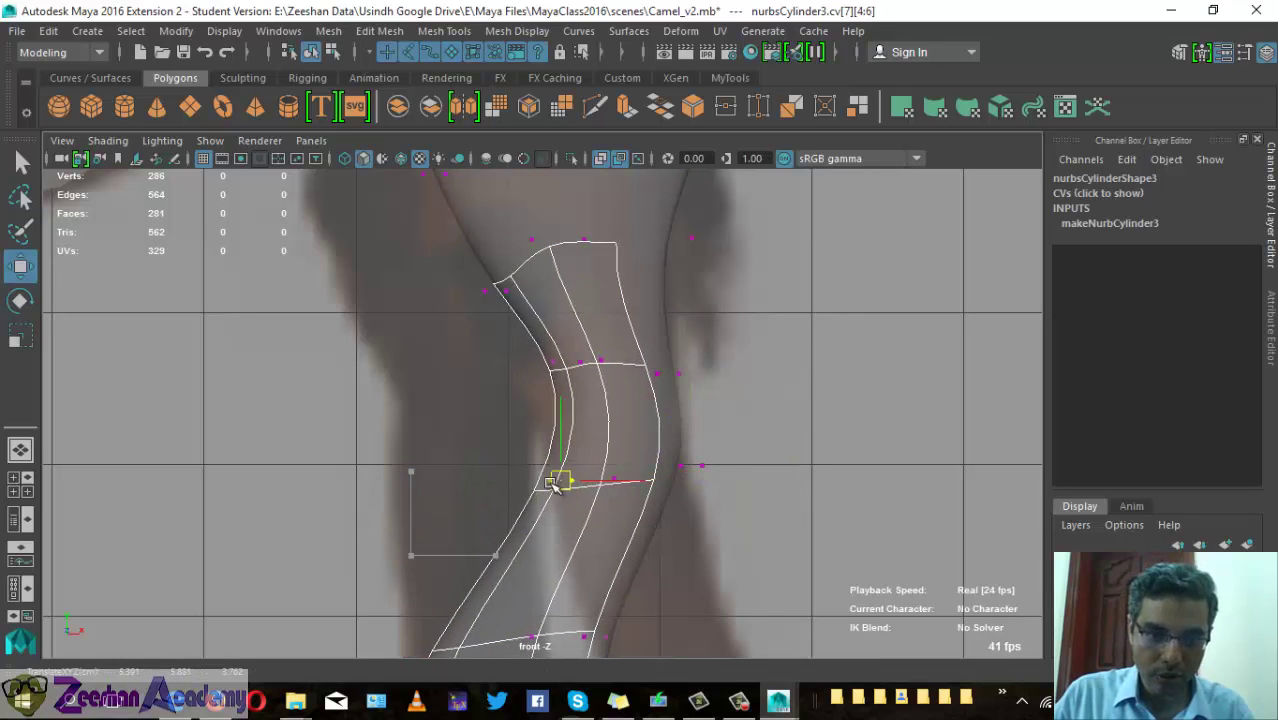
{"action": "middle_click_drag", "start_coordinate": [623, 519], "coordinate": [525, 329], "text": "alt"}
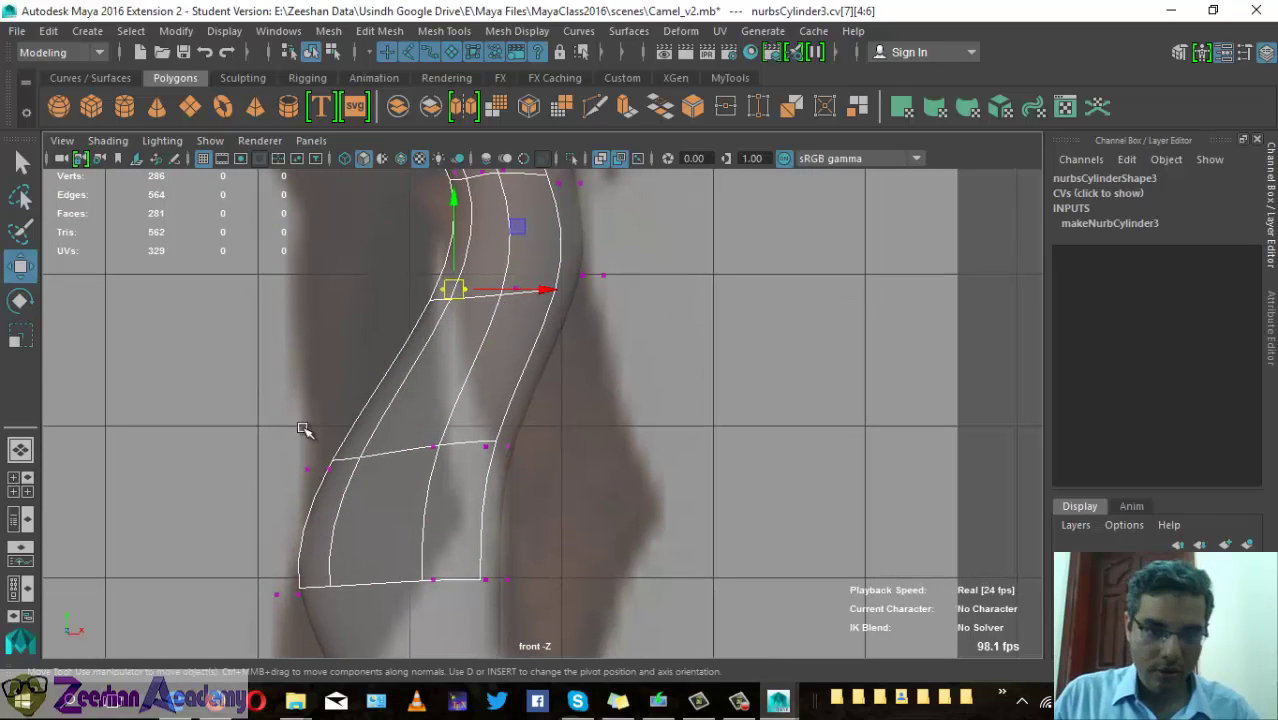
{"action": "scroll", "coordinate": [572, 503], "scroll_direction": "down", "scroll_amount": 5}
- Move the knee rows and lower-leg CVs right onto the reference shin
{"action": "left_click_drag", "start_coordinate": [428, 318], "coordinate": [585, 428]}
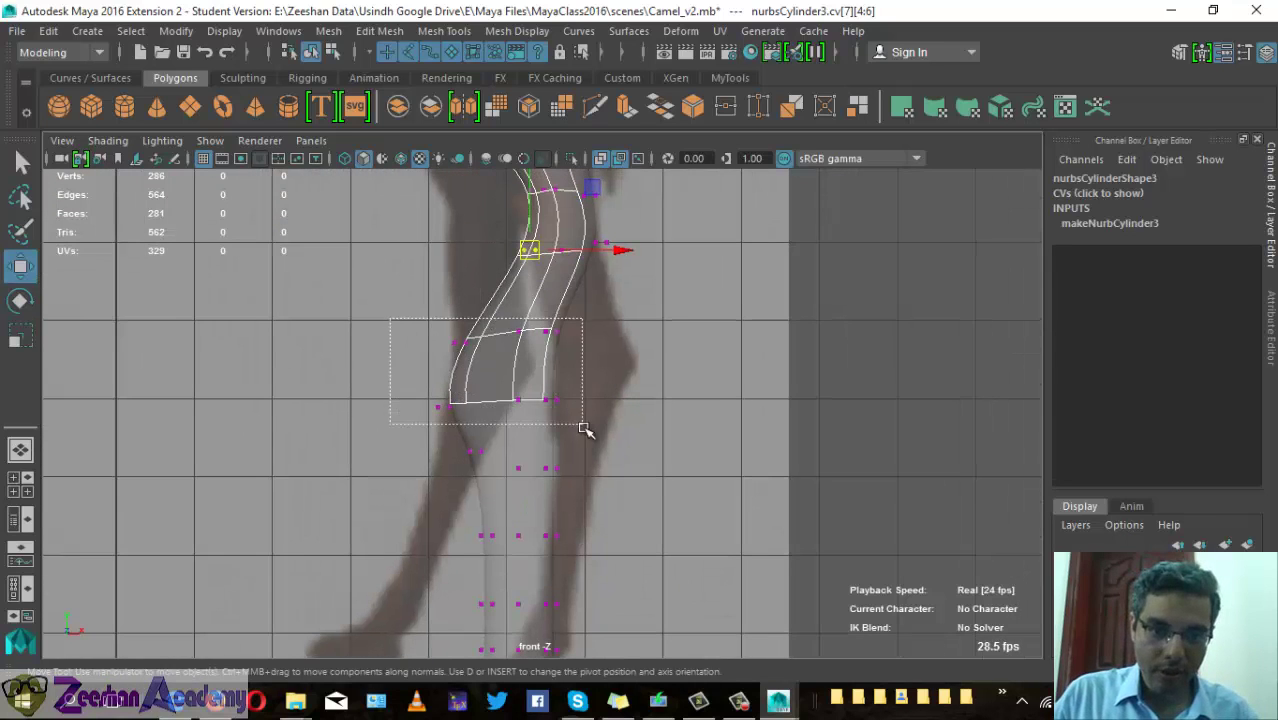
{"action": "left_click_drag", "start_coordinate": [487, 362], "coordinate": [577, 354]}
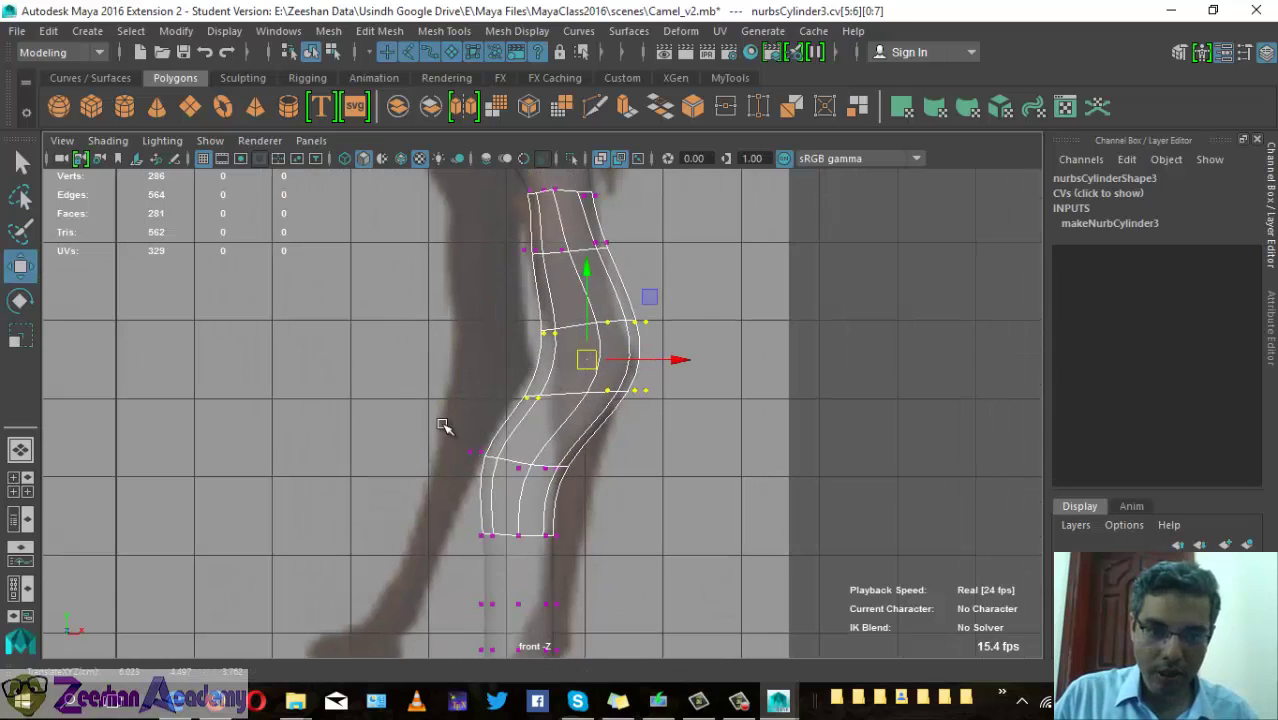
{"action": "left_click_drag", "start_coordinate": [443, 425], "coordinate": [598, 603]}
{"action": "middle_click_drag", "start_coordinate": [642, 542], "coordinate": [488, 385], "text": "alt"}
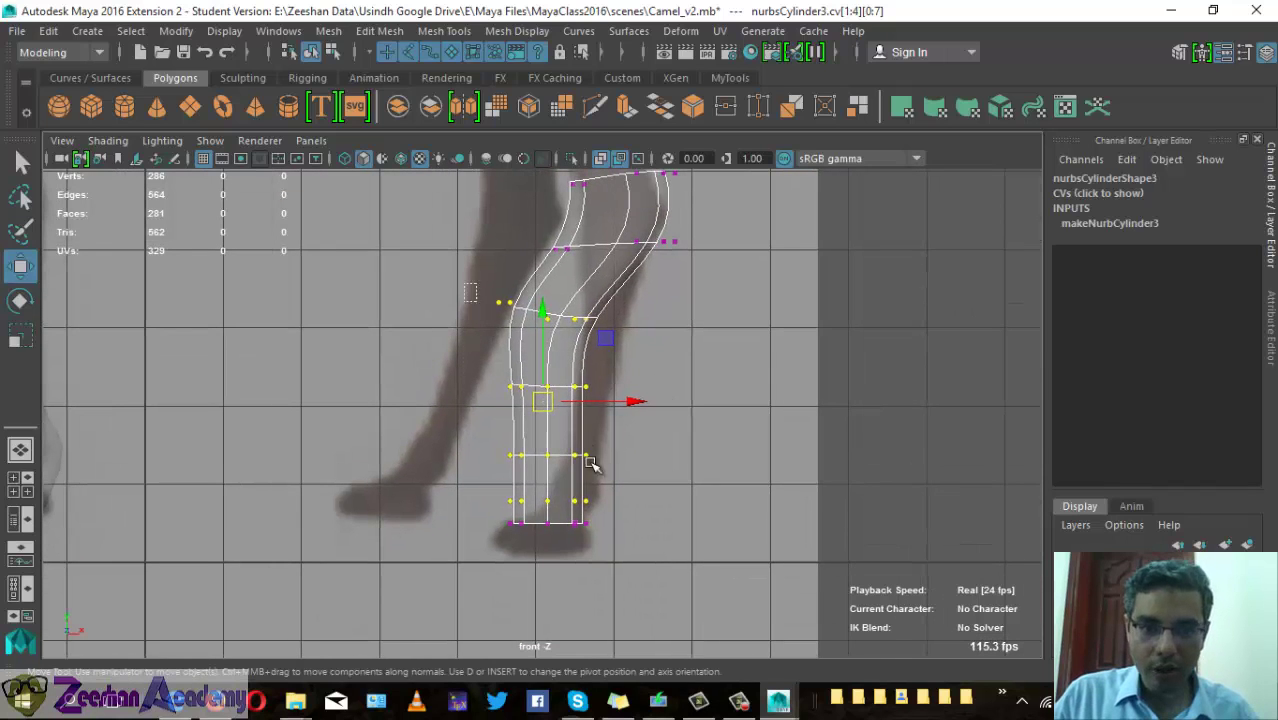
{"action": "left_click_drag", "start_coordinate": [598, 535], "coordinate": [495, 512], "text": "shift"}
{"action": "left_click_drag", "start_coordinate": [628, 410], "coordinate": [681, 412]}
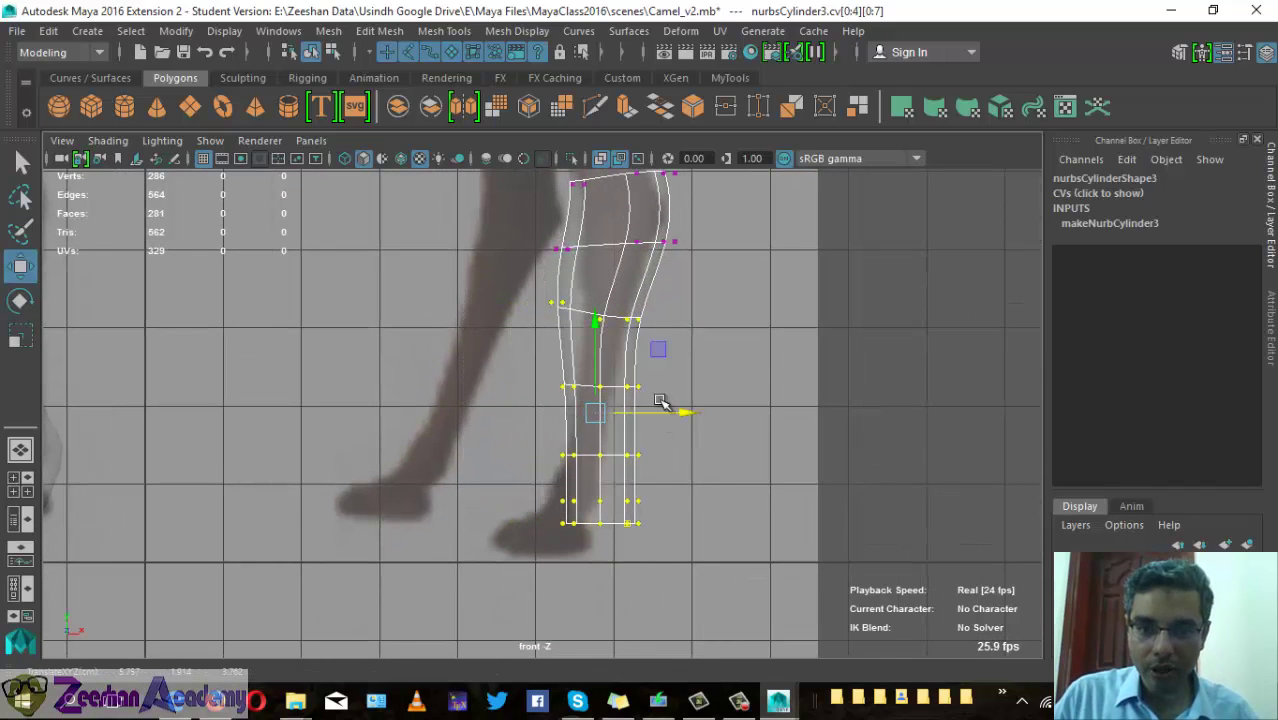
- Rotate the lower-leg CVs to tilt the shin to the reference angle
{"action": "key", "text": "e"}
{"action": "left_click_drag", "start_coordinate": [538, 352], "coordinate": [556, 342]}
{"action": "mouse_move", "coordinate": [556, 342]}
{"action": "right_mouse_down", "text": "alt"}
{"action": "mouse_move", "coordinate": [491, 543]}
{"action": "mouse_move", "coordinate": [576, 400]}
{"action": "mouse_move", "coordinate": [618, 226]}
{"action": "right_mouse_up", "text": "alt"}
{"action": "middle_click_drag", "start_coordinate": [618, 226], "coordinate": [618, 218], "text": "alt"}
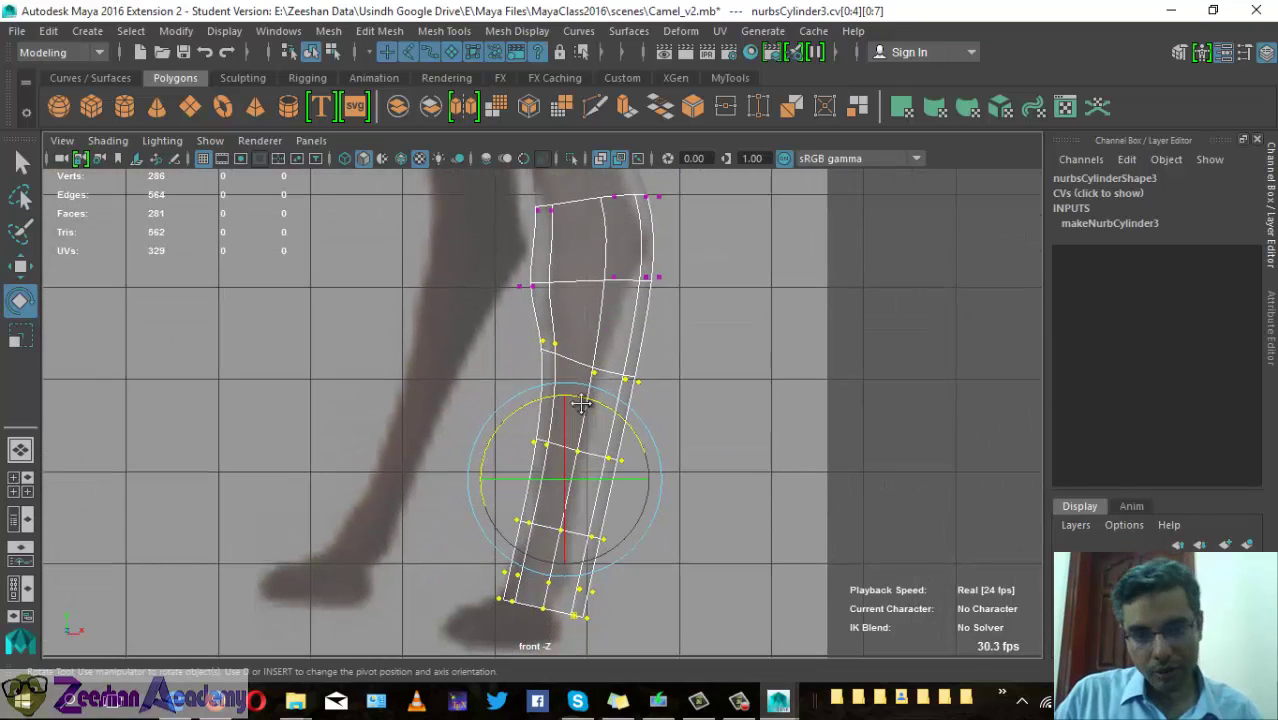
{"action": "middle_click_drag", "start_coordinate": [581, 402], "coordinate": [507, 490], "text": "alt"}
{"action": "left_click", "coordinate": [365, 427]}
{"action": "mouse_move", "coordinate": [365, 427]}
{"action": "right_mouse_down", "text": "alt"}
{"action": "mouse_move", "coordinate": [678, 493]}
{"action": "mouse_move", "coordinate": [626, 442]}
{"action": "right_mouse_up", "text": "alt"}
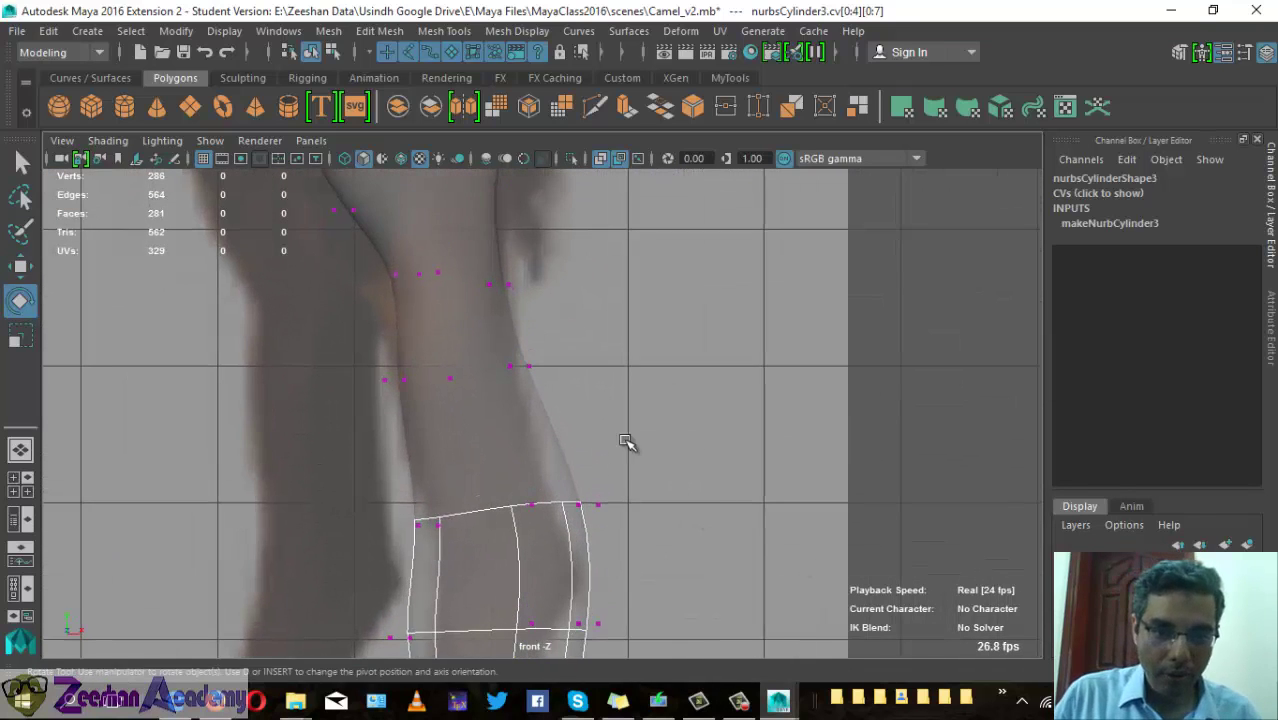
- Nudge successive knee CV rows left to hug the reference leg
{"action": "left_click_drag", "start_coordinate": [542, 343], "coordinate": [474, 421]}
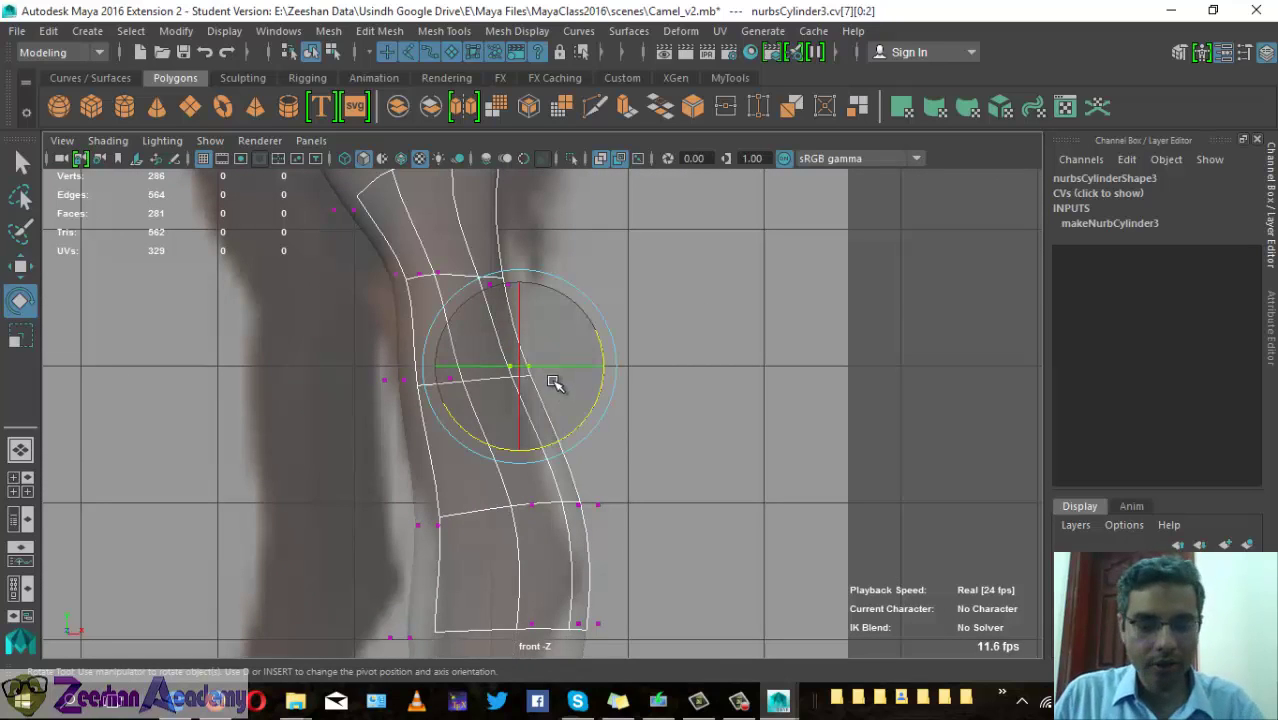
{"action": "key", "text": "w"}
{"action": "left_click_drag", "start_coordinate": [528, 368], "coordinate": [510, 368]}
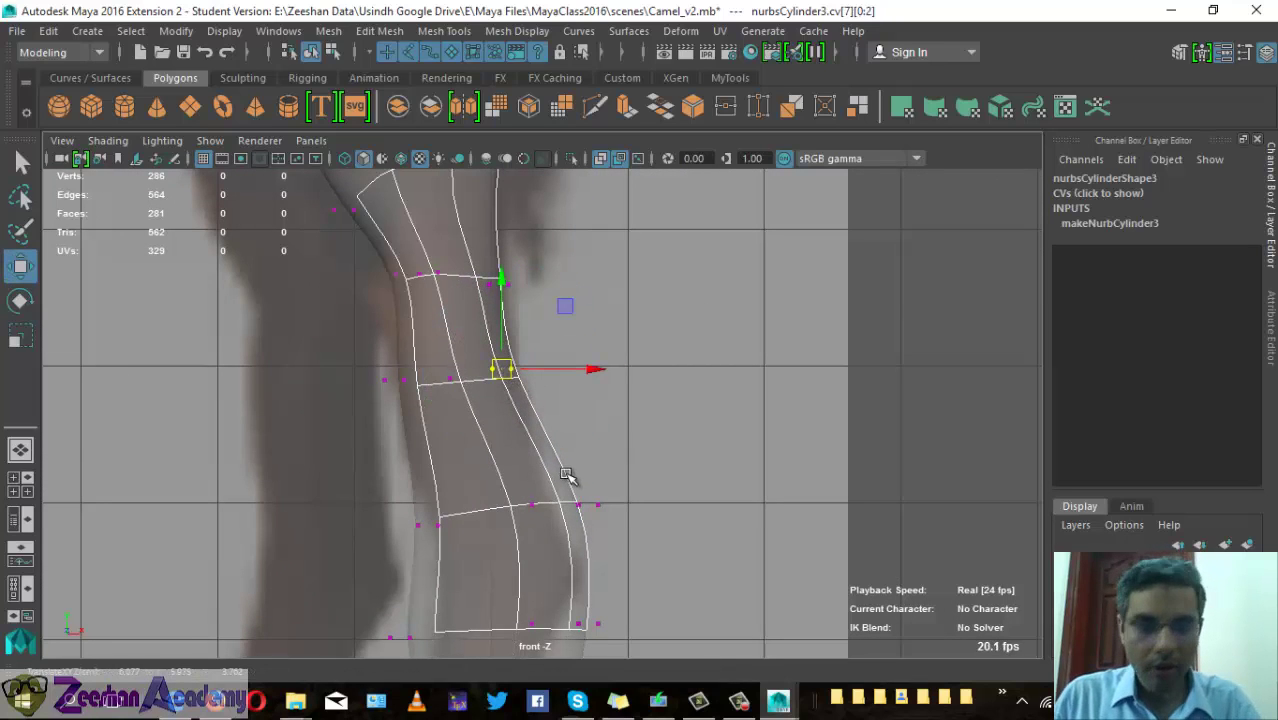
{"action": "key", "text": "Up"}
{"action": "key", "text": "Down"}
{"action": "key", "text": "Down"}
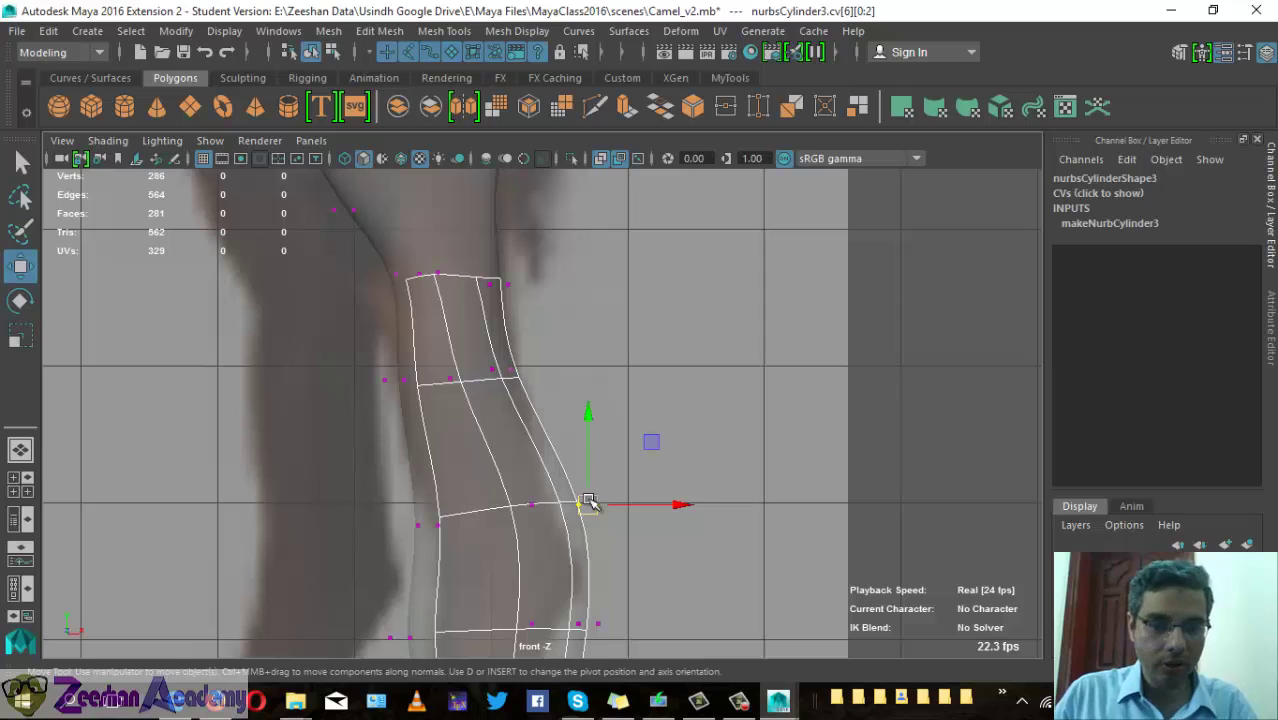
{"action": "left_click_drag", "start_coordinate": [585, 505], "coordinate": [554, 508]}
{"action": "middle_click_drag", "start_coordinate": [500, 492], "coordinate": [448, 492]}
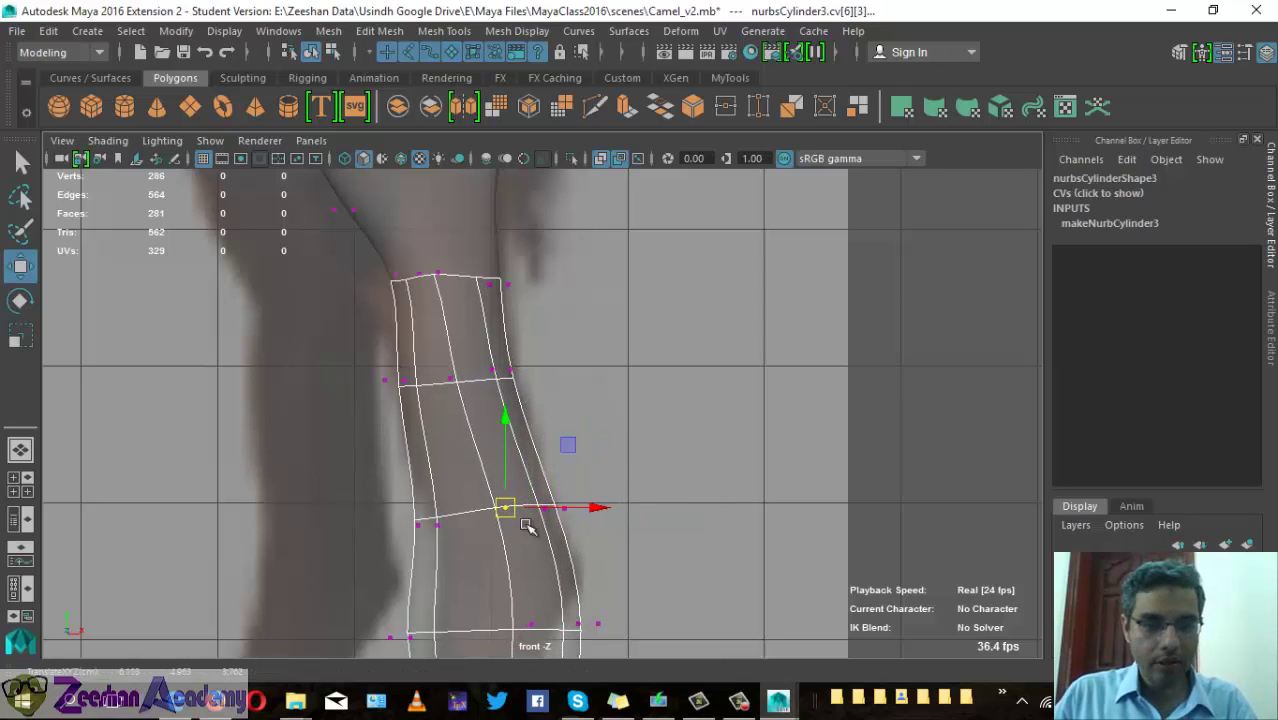
- Adjust the bottom and lower-right knee CVs to refine the knee shape
{"action": "key", "text": "Down"}
{"action": "left_click_drag", "start_coordinate": [548, 624], "coordinate": [523, 625]}
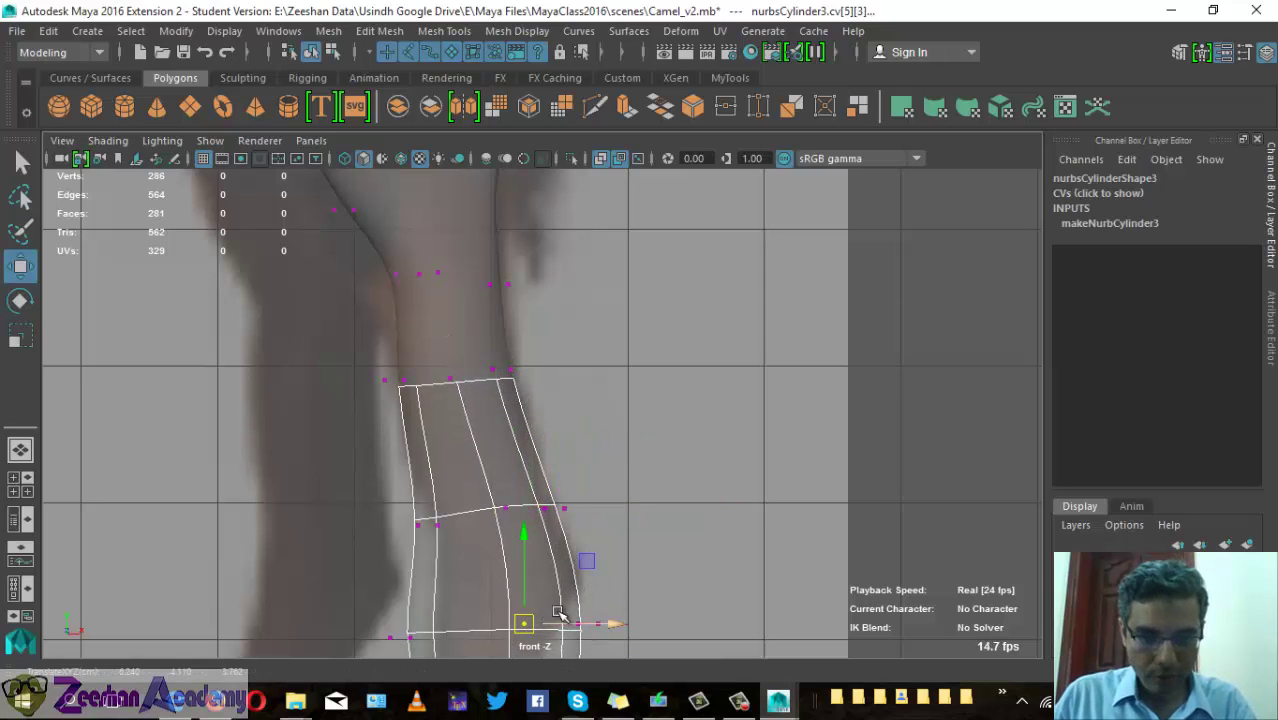
{"action": "mouse_move", "coordinate": [622, 607]}
{"action": "left_mouse_down"}
{"action": "mouse_move", "coordinate": [568, 638]}
{"action": "mouse_move", "coordinate": [575, 562]}
{"action": "left_mouse_up"}
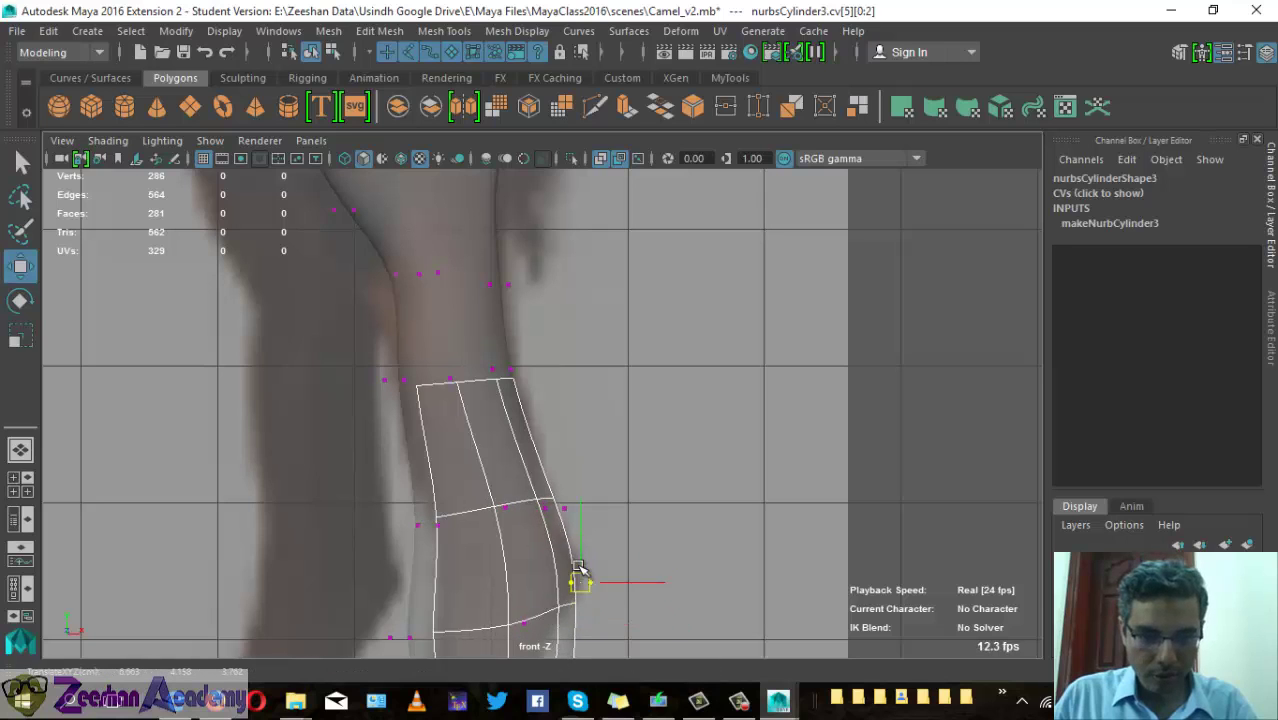
{"action": "left_click_drag", "start_coordinate": [583, 471], "coordinate": [553, 518]}
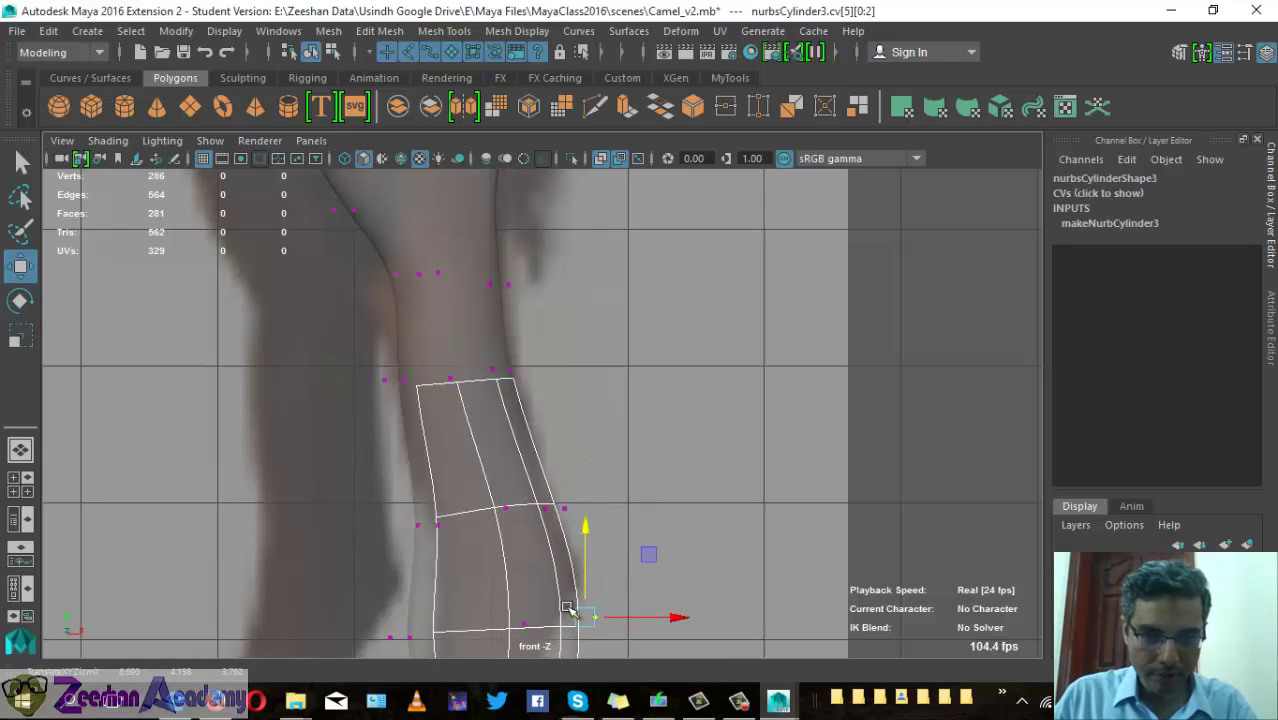
{"action": "middle_click_drag", "start_coordinate": [584, 577], "coordinate": [653, 411], "text": "alt"}
- Move the knee CVs onto the reference outline to straighten the knee, undoing the last move
{"action": "mouse_move", "coordinate": [365, 485]}
{"action": "left_mouse_down"}
{"action": "mouse_move", "coordinate": [432, 500]}
{"action": "mouse_move", "coordinate": [468, 458]}
{"action": "left_mouse_up"}
{"action": "left_click_drag", "start_coordinate": [440, 338], "coordinate": [476, 366]}
{"action": "middle_click_drag", "start_coordinate": [476, 328], "coordinate": [442, 285], "text": "alt"}
{"action": "left_click_drag", "start_coordinate": [471, 320], "coordinate": [471, 277]}
{"action": "mouse_move", "coordinate": [612, 345]}
{"action": "left_mouse_down"}
{"action": "mouse_move", "coordinate": [590, 418]}
{"action": "mouse_move", "coordinate": [575, 375]}
{"action": "mouse_move", "coordinate": [528, 322]}
{"action": "mouse_move", "coordinate": [522, 288]}
{"action": "mouse_move", "coordinate": [546, 300]}
{"action": "mouse_move", "coordinate": [538, 337]}
{"action": "mouse_move", "coordinate": [495, 266]}
{"action": "mouse_move", "coordinate": [493, 281]}
{"action": "mouse_move", "coordinate": [522, 289]}
{"action": "left_mouse_up"}
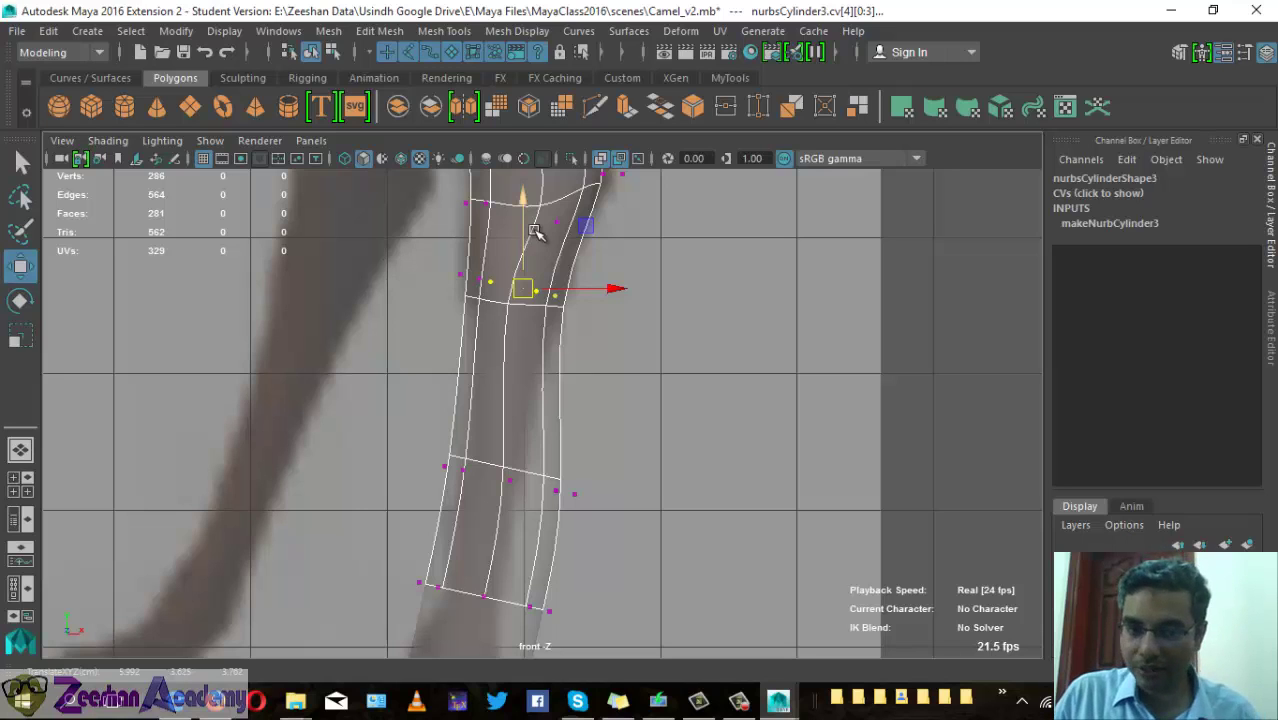
{"action": "scroll", "coordinate": [535, 232], "scroll_direction": "up", "scroll_amount": 3}
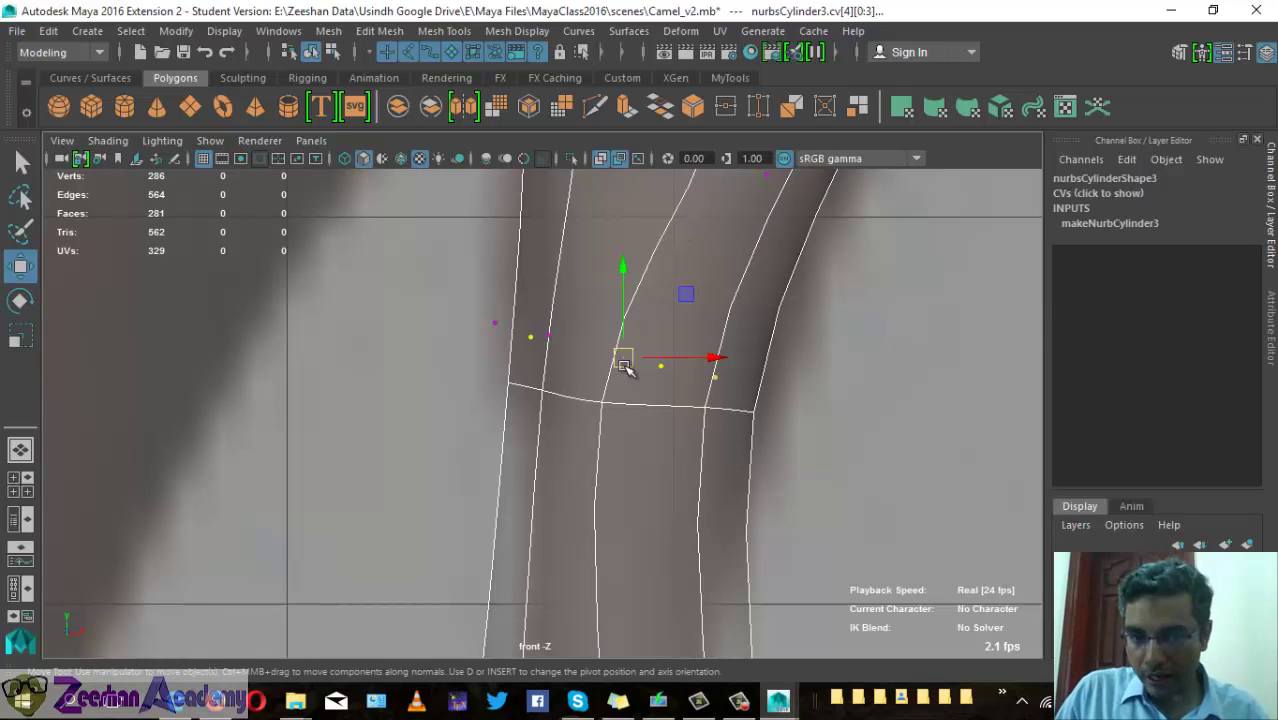
{"action": "mouse_move", "coordinate": [623, 358]}
{"action": "left_mouse_down"}
{"action": "mouse_move", "coordinate": [490, 342]}
{"action": "mouse_move", "coordinate": [524, 338]}
{"action": "left_mouse_up"}
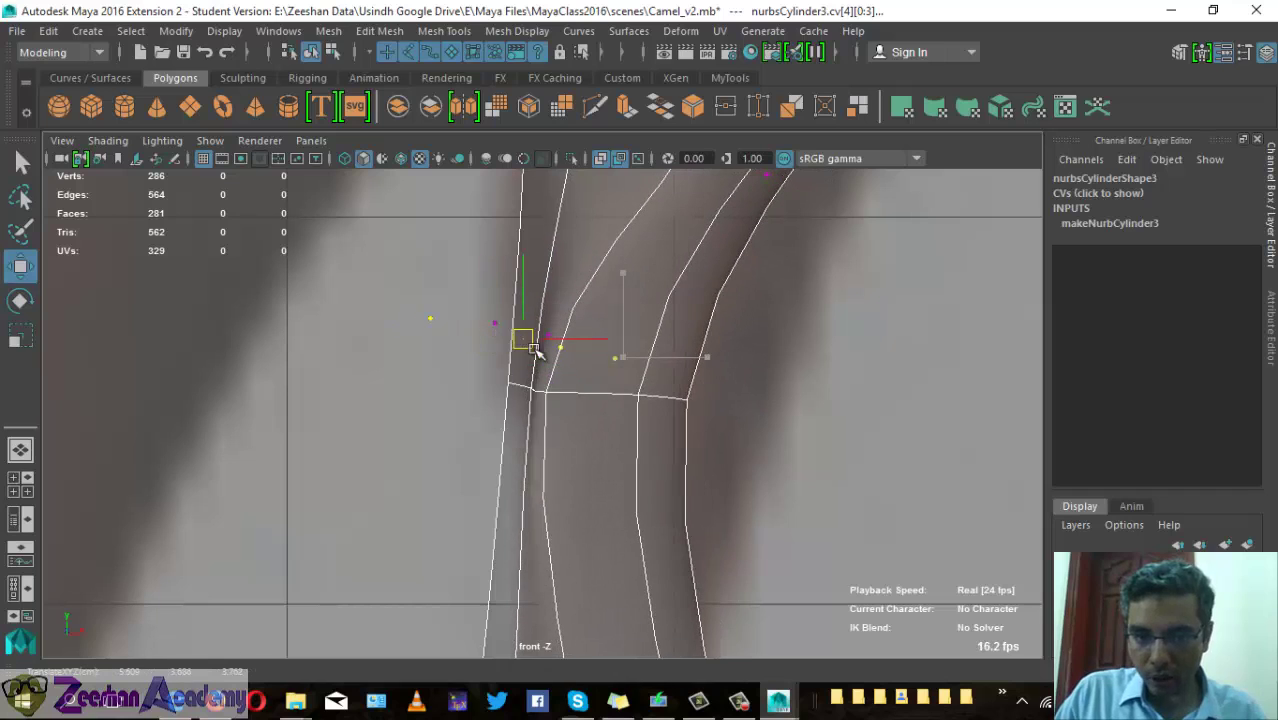
{"action": "left_click", "coordinate": [520, 450]}
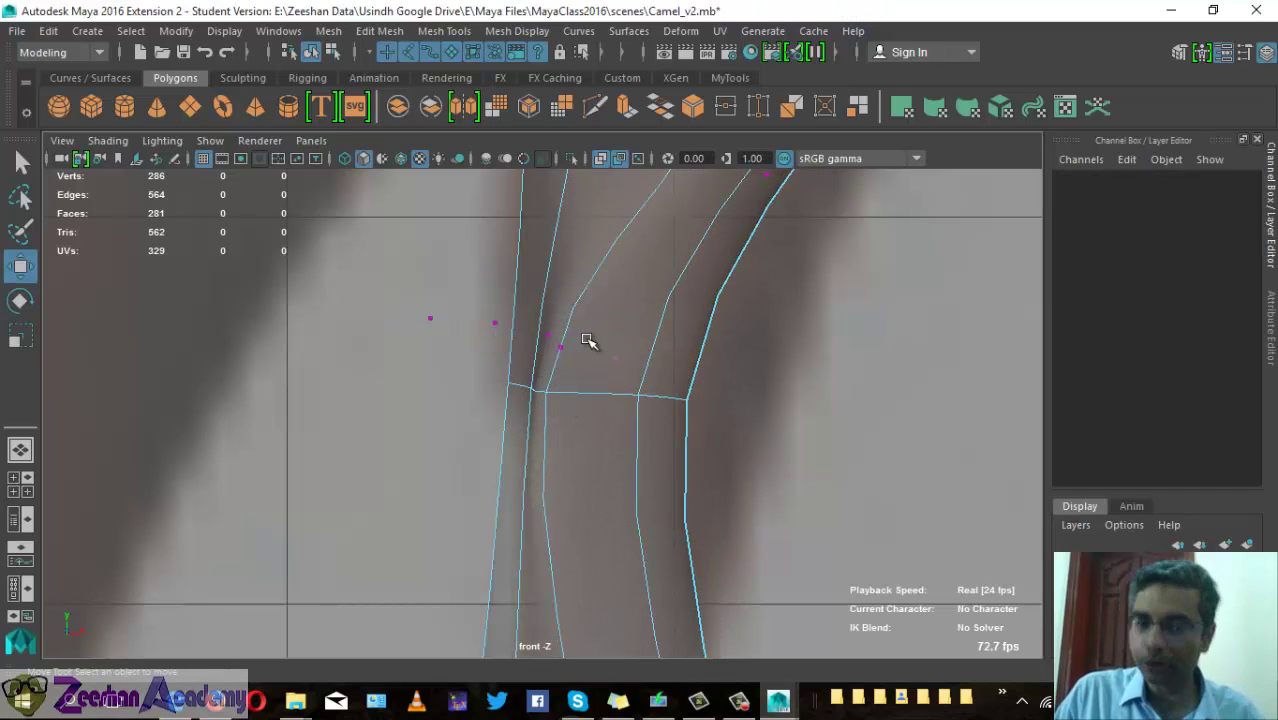
{"action": "key", "text": "ctrl+z"}
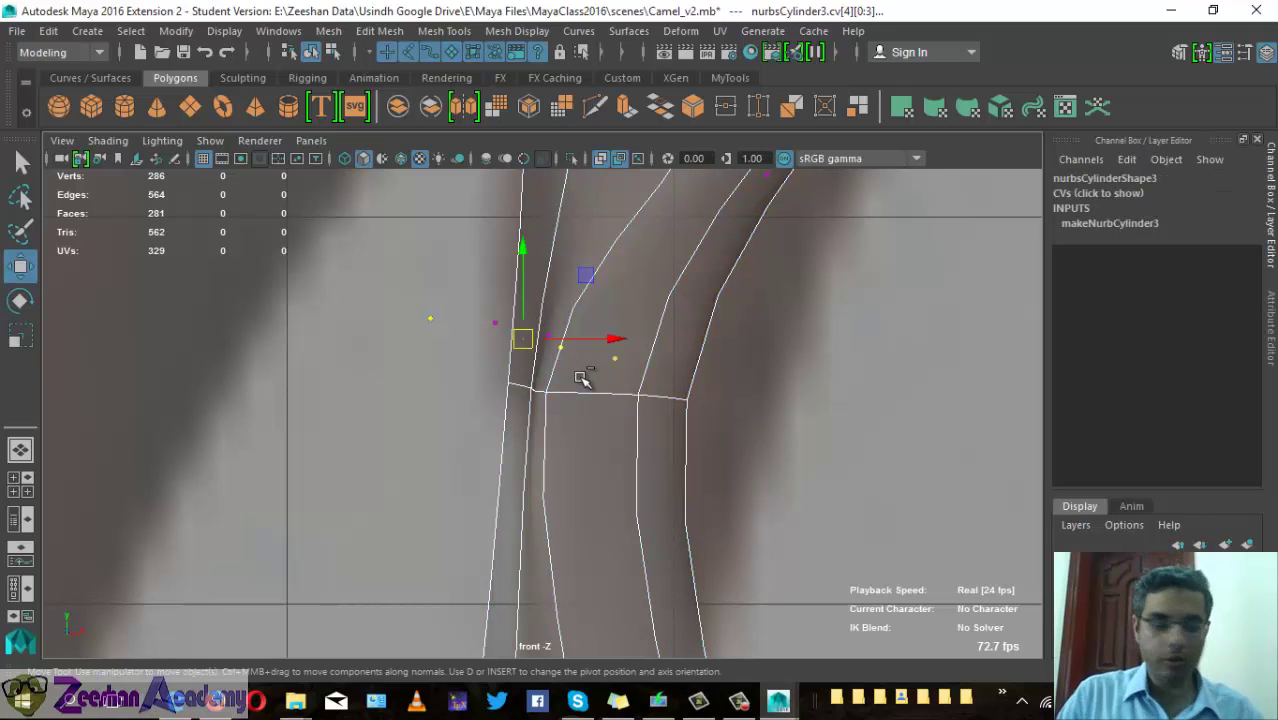
{"action": "key", "text": "ctrl+z"}
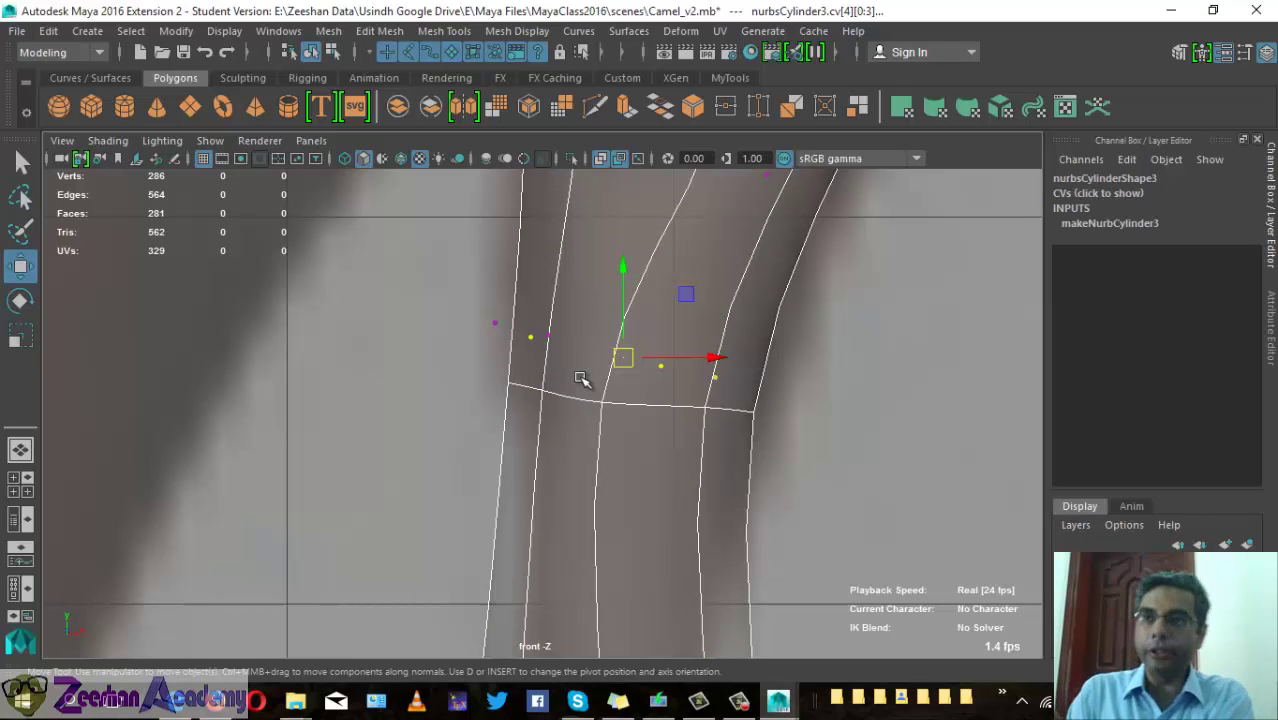
- Shift the lower-leg CV rows sideways so they sit on the reference leg edge
{"action": "mouse_move", "coordinate": [802, 334]}
{"action": "left_mouse_down"}
{"action": "mouse_move", "coordinate": [673, 426]}
{"action": "mouse_move", "coordinate": [706, 392]}
{"action": "left_mouse_up"}
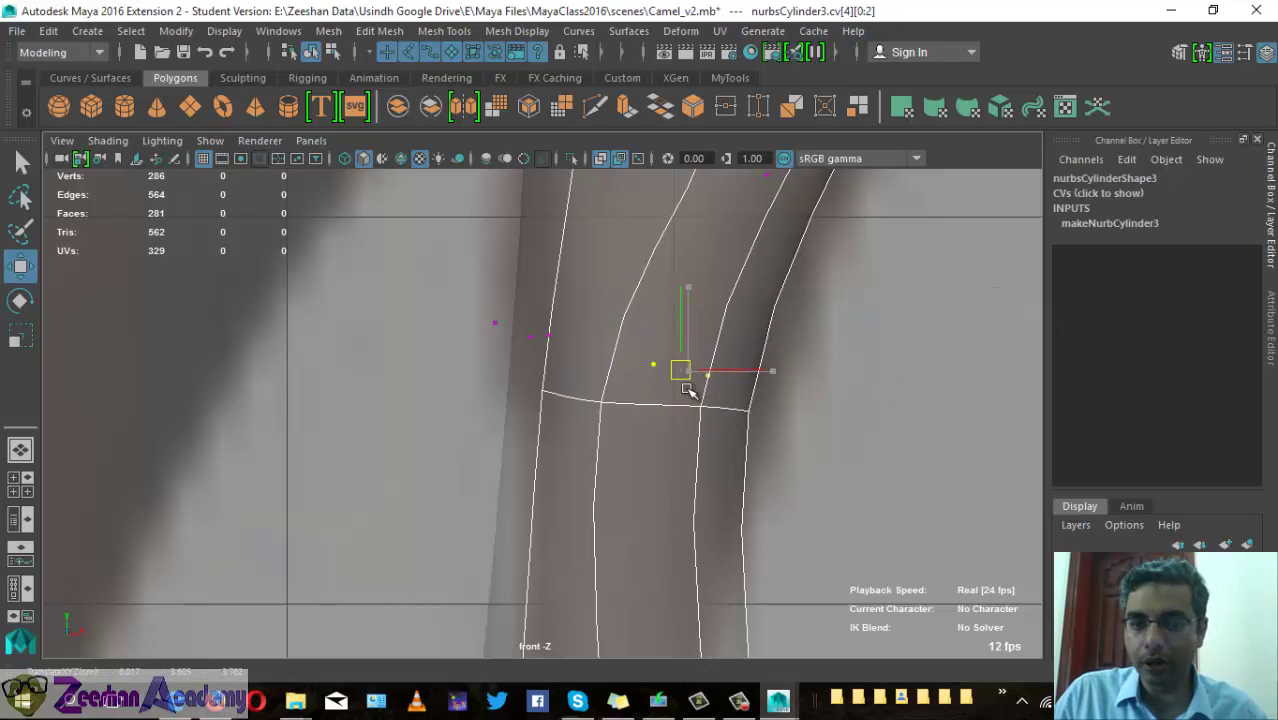
{"action": "middle_click_drag", "start_coordinate": [690, 391], "coordinate": [765, 263], "text": "alt"}
{"action": "scroll", "coordinate": [780, 493], "scroll_direction": "down", "scroll_amount": 3}
{"action": "scroll", "coordinate": [640, 460], "scroll_direction": "up", "scroll_amount": 1}
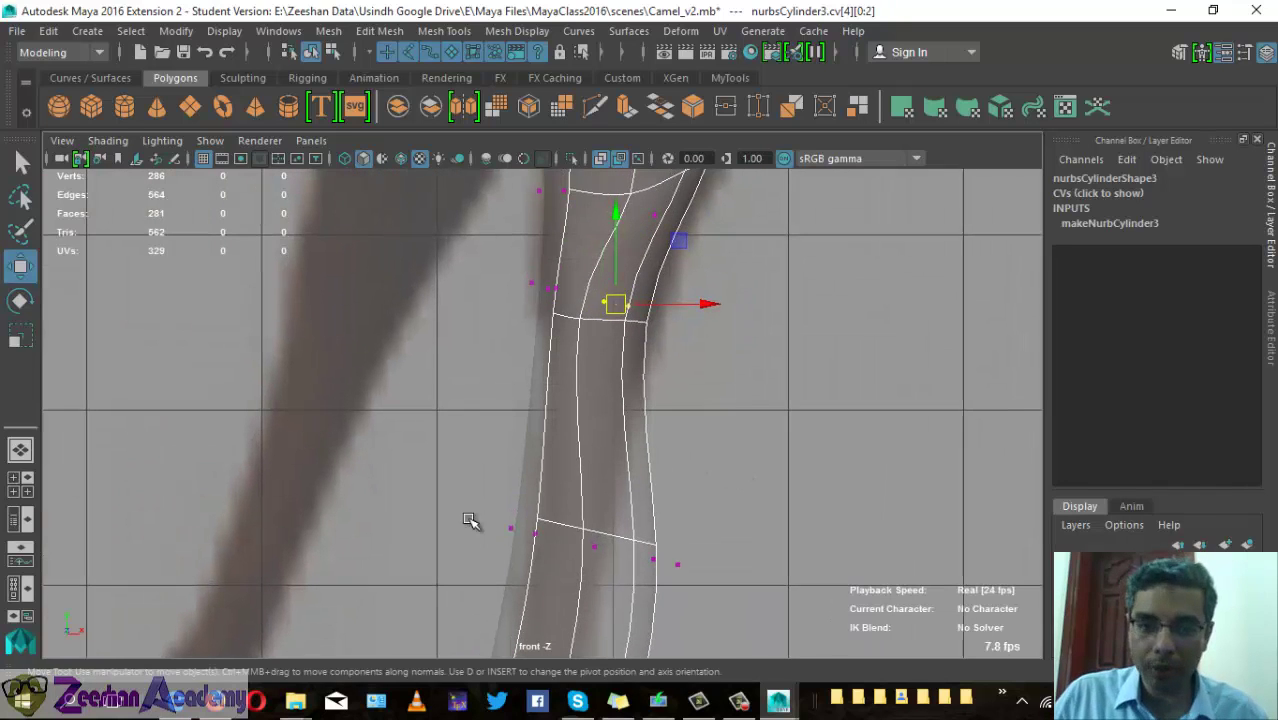
{"action": "left_click_drag", "start_coordinate": [468, 500], "coordinate": [585, 571]}
{"action": "left_click_drag", "start_coordinate": [523, 538], "coordinate": [562, 538]}
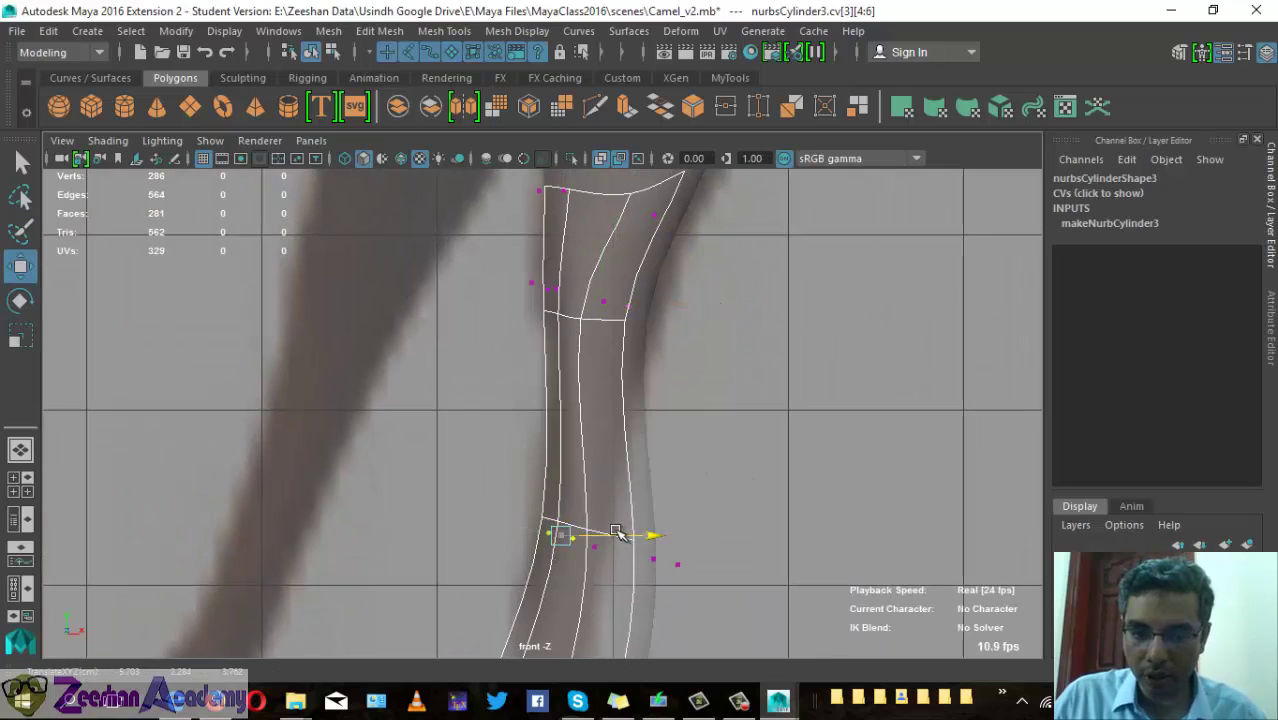
{"action": "left_click_drag", "start_coordinate": [650, 533], "coordinate": [613, 533]}
{"action": "left_click_drag", "start_coordinate": [531, 538], "coordinate": [549, 538]}
{"action": "mouse_move", "coordinate": [728, 513]}
{"action": "left_mouse_down"}
{"action": "mouse_move", "coordinate": [662, 605]}
{"action": "mouse_move", "coordinate": [619, 538]}
{"action": "left_mouse_up"}
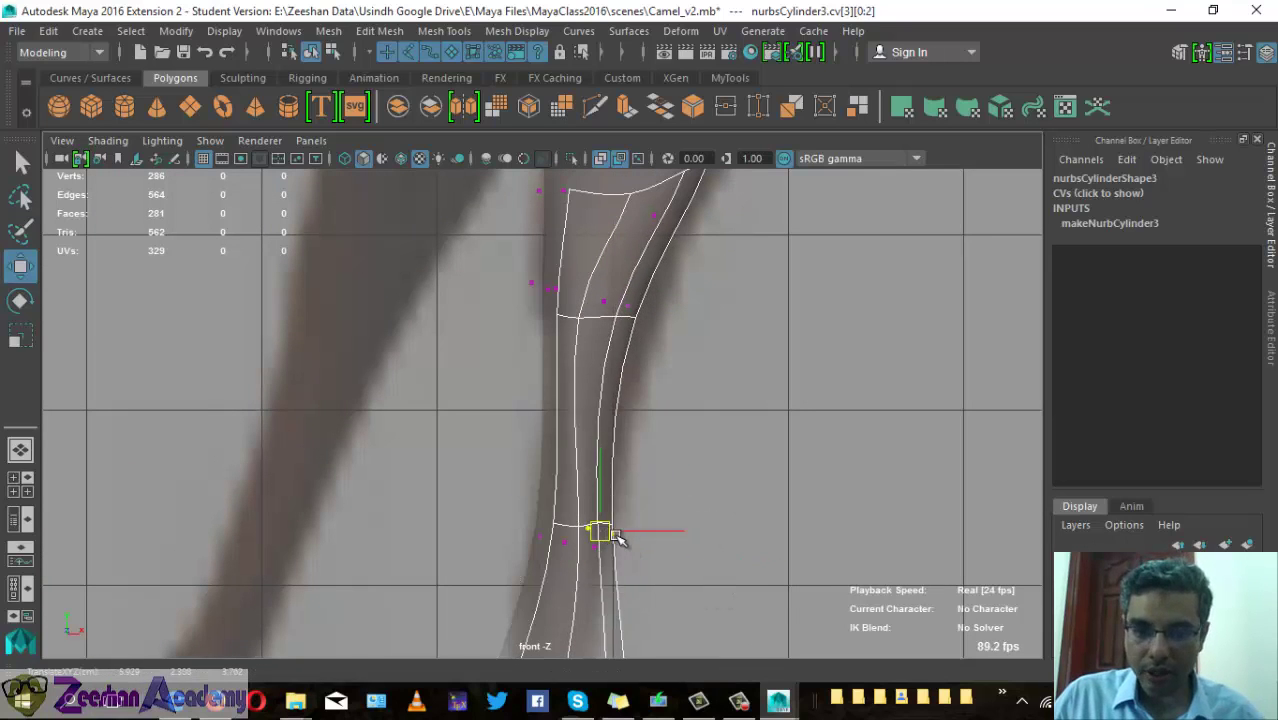
{"action": "left_click_drag", "start_coordinate": [542, 530], "coordinate": [640, 588]}
{"action": "left_click_drag", "start_coordinate": [618, 543], "coordinate": [603, 536]}
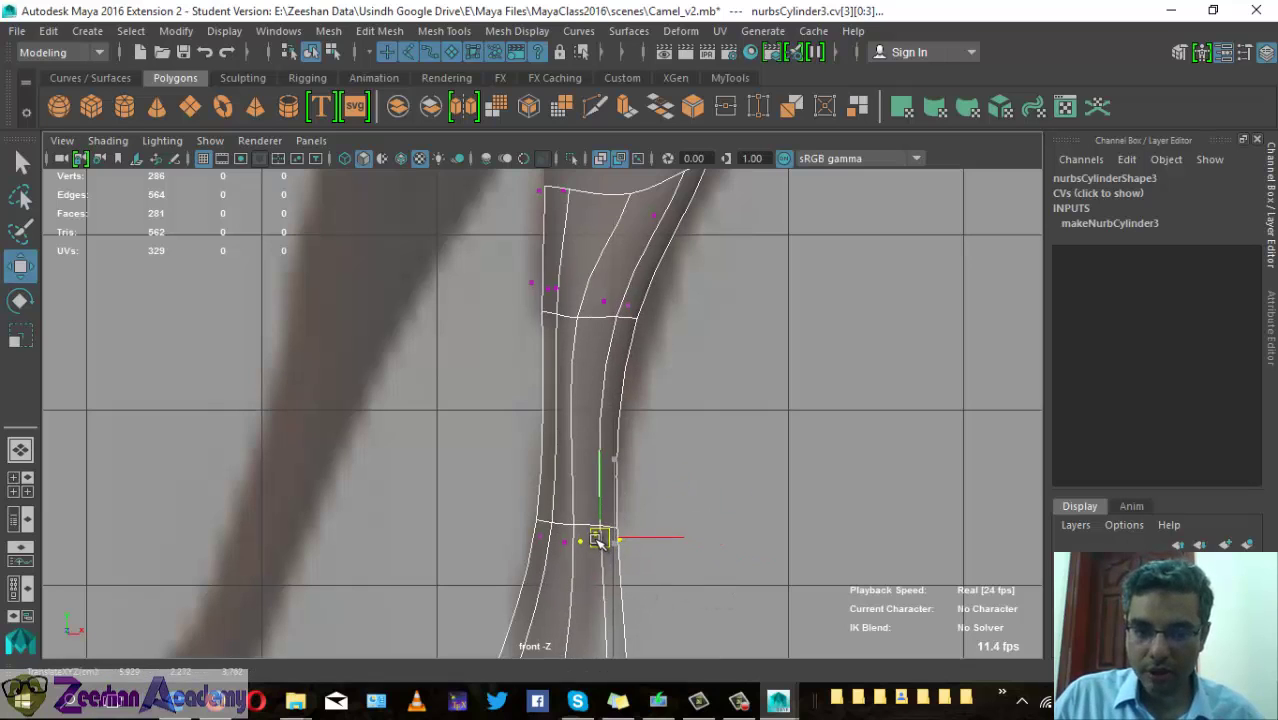
- Move the middle and lower CV rows to narrow the leg toward the hoof
{"action": "middle_click_drag", "start_coordinate": [590, 650], "coordinate": [593, 405], "text": "alt"}
{"action": "left_click_drag", "start_coordinate": [480, 372], "coordinate": [680, 432]}
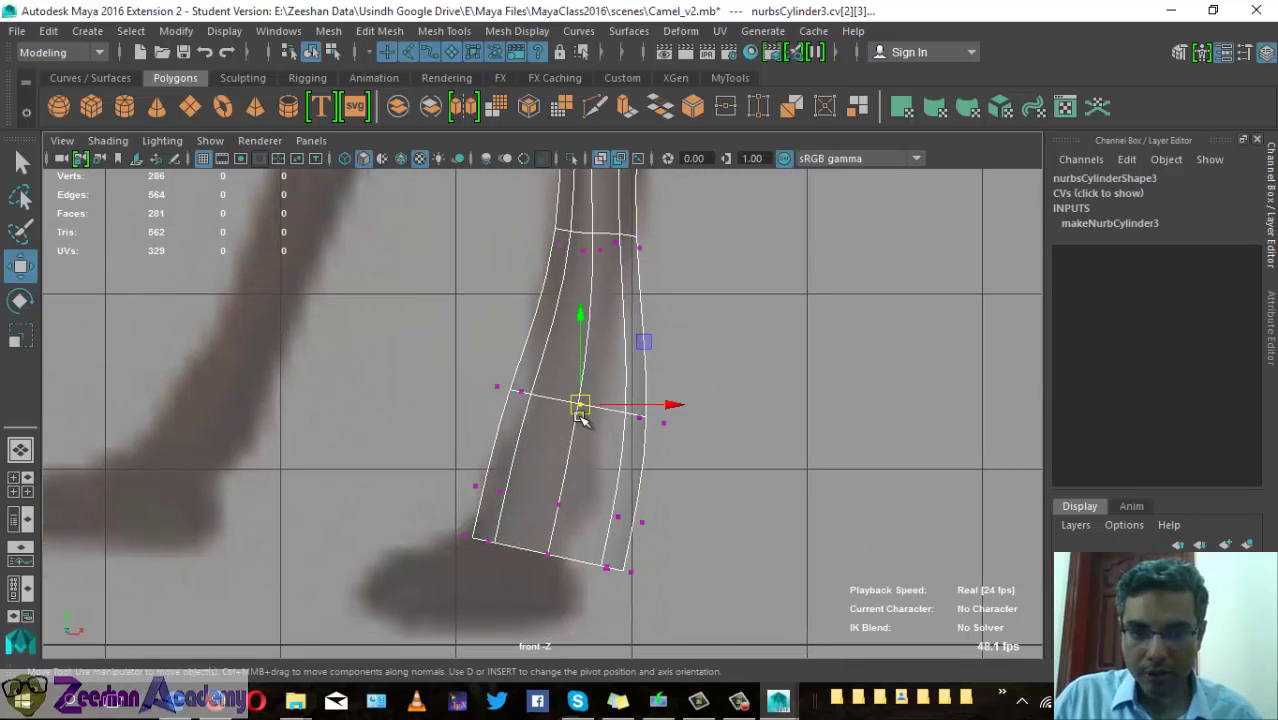
{"action": "mouse_move", "coordinate": [571, 400]}
{"action": "left_mouse_down"}
{"action": "mouse_move", "coordinate": [538, 393]}
{"action": "mouse_move", "coordinate": [542, 329]}
{"action": "mouse_move", "coordinate": [540, 407]}
{"action": "left_mouse_up"}
{"action": "mouse_move", "coordinate": [501, 511]}
{"action": "left_mouse_down"}
{"action": "mouse_move", "coordinate": [465, 480]}
{"action": "mouse_move", "coordinate": [498, 459]}
{"action": "left_mouse_up"}
{"action": "mouse_move", "coordinate": [626, 376]}
{"action": "left_mouse_down"}
{"action": "mouse_move", "coordinate": [680, 450]}
{"action": "mouse_move", "coordinate": [592, 413]}
{"action": "left_mouse_up"}
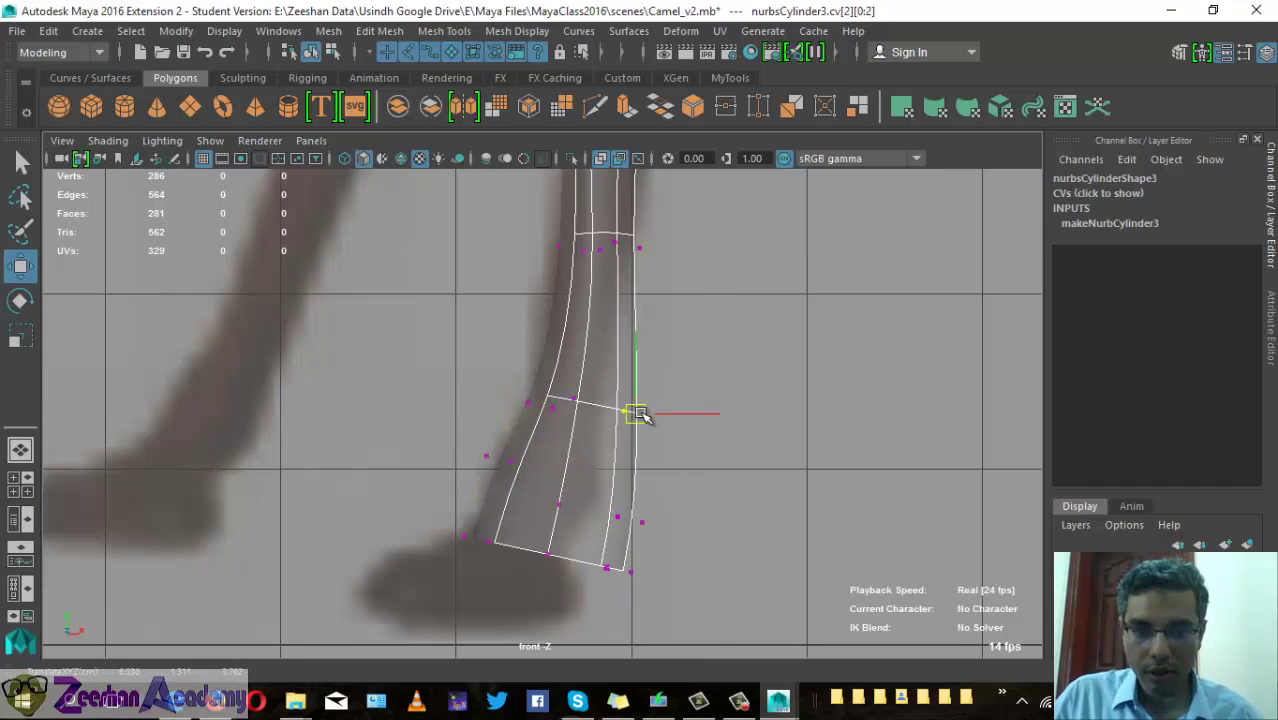
{"action": "mouse_move", "coordinate": [600, 503]}
{"action": "left_mouse_down"}
{"action": "mouse_move", "coordinate": [656, 542]}
{"action": "mouse_move", "coordinate": [590, 502]}
{"action": "left_mouse_up"}
{"action": "mouse_move", "coordinate": [647, 565]}
{"action": "left_mouse_down"}
{"action": "mouse_move", "coordinate": [577, 597]}
{"action": "mouse_move", "coordinate": [538, 543]}
{"action": "mouse_move", "coordinate": [458, 528]}
{"action": "mouse_move", "coordinate": [483, 542]}
{"action": "left_mouse_up"}
{"action": "middle_click_drag", "start_coordinate": [483, 542], "coordinate": [515, 582], "text": "alt"}
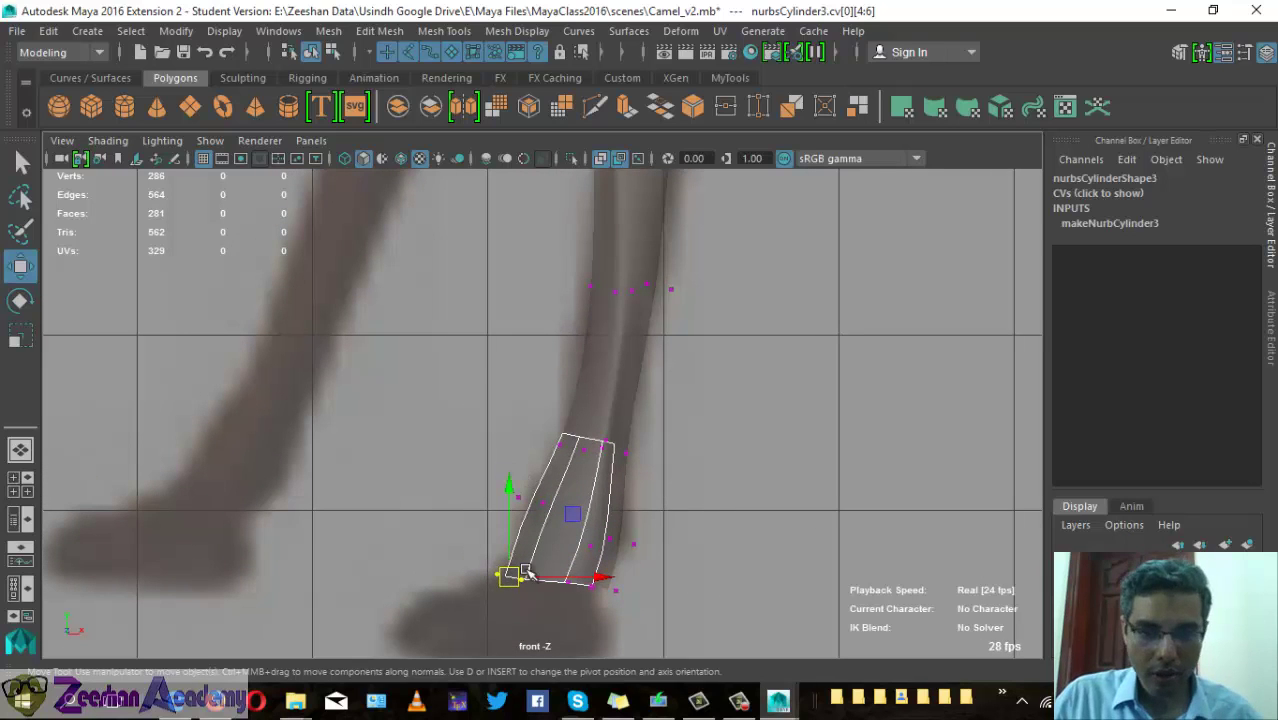
{"action": "middle_click_drag", "start_coordinate": [417, 502], "coordinate": [537, 442], "text": "alt"}
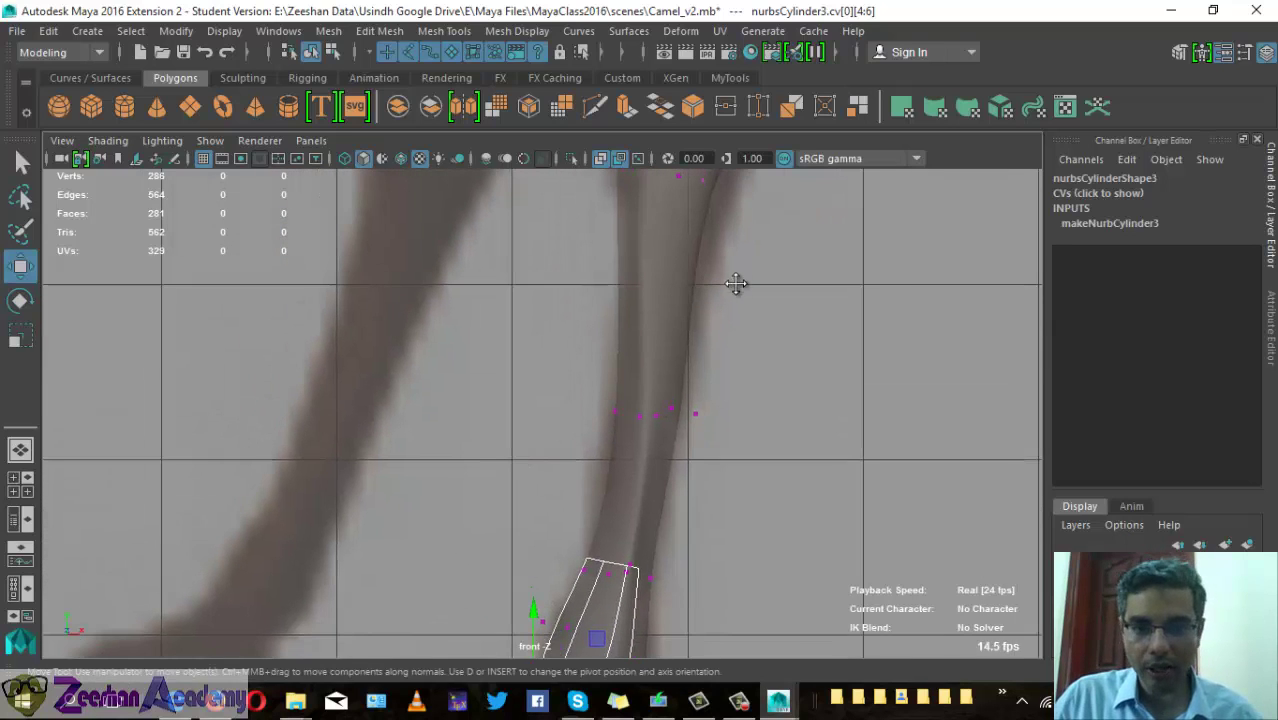
- Move the top leg CVs left so they tuck against the thigh and body line
{"action": "scroll", "coordinate": [736, 284], "scroll_direction": "down", "scroll_amount": 3}
{"action": "scroll", "coordinate": [684, 499], "scroll_direction": "up", "scroll_amount": 2}
{"action": "scroll", "coordinate": [609, 371], "scroll_direction": "up", "scroll_amount": 1}
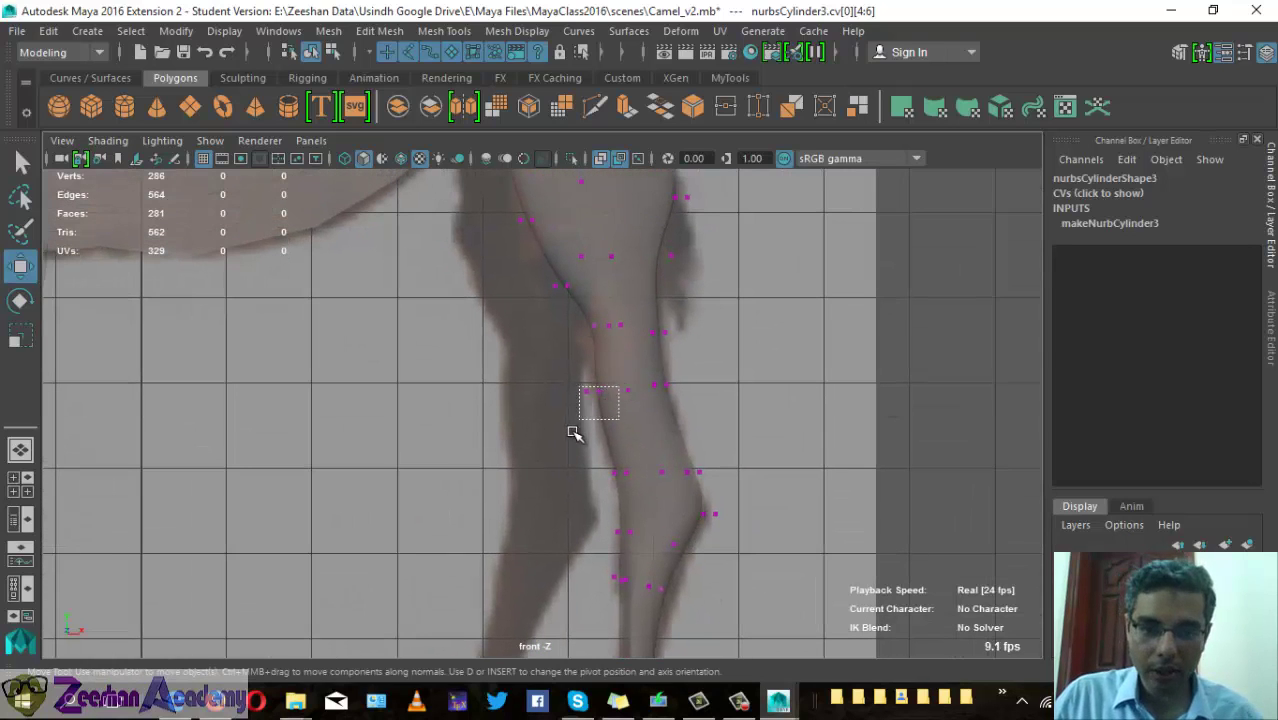
{"action": "left_click_drag", "start_coordinate": [575, 433], "coordinate": [572, 440]}
{"action": "scroll", "coordinate": [600, 360], "scroll_direction": "up", "scroll_amount": 2}
{"action": "scroll", "coordinate": [624, 313], "scroll_direction": "up", "scroll_amount": 1}
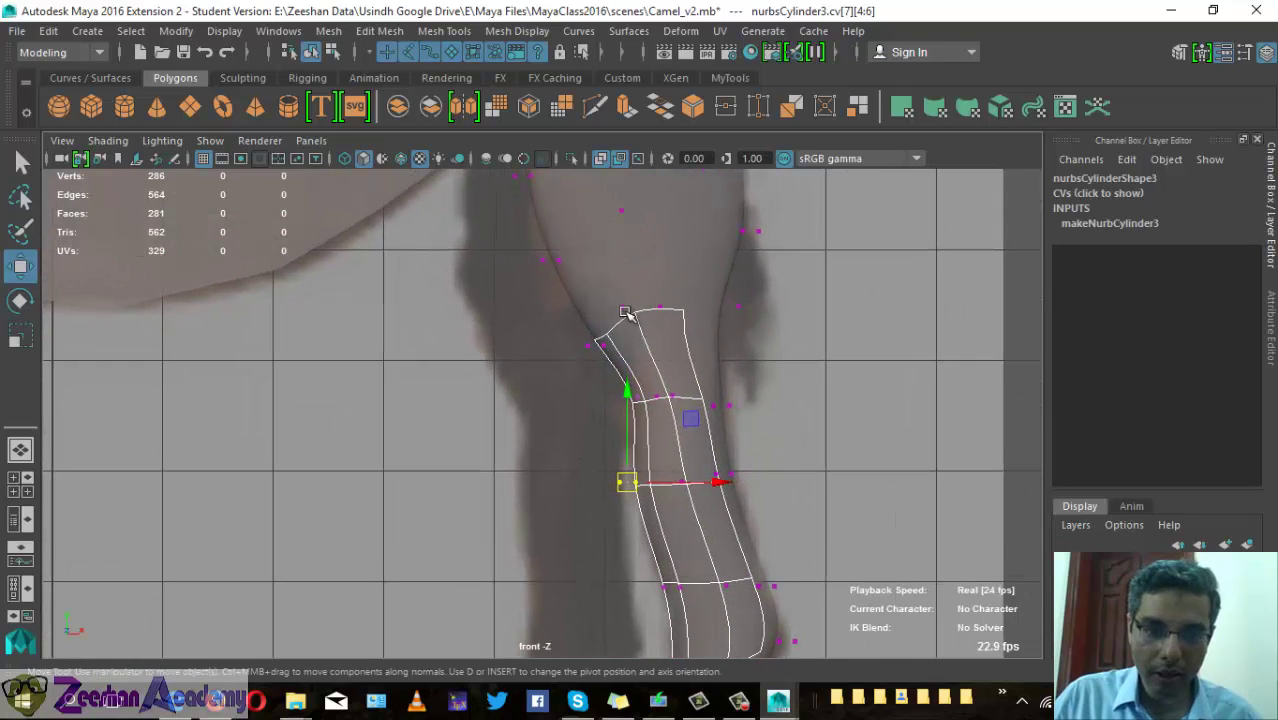
{"action": "scroll", "coordinate": [624, 313], "scroll_direction": "down", "scroll_amount": 2}
{"action": "scroll", "coordinate": [536, 348], "scroll_direction": "up", "scroll_amount": 2}
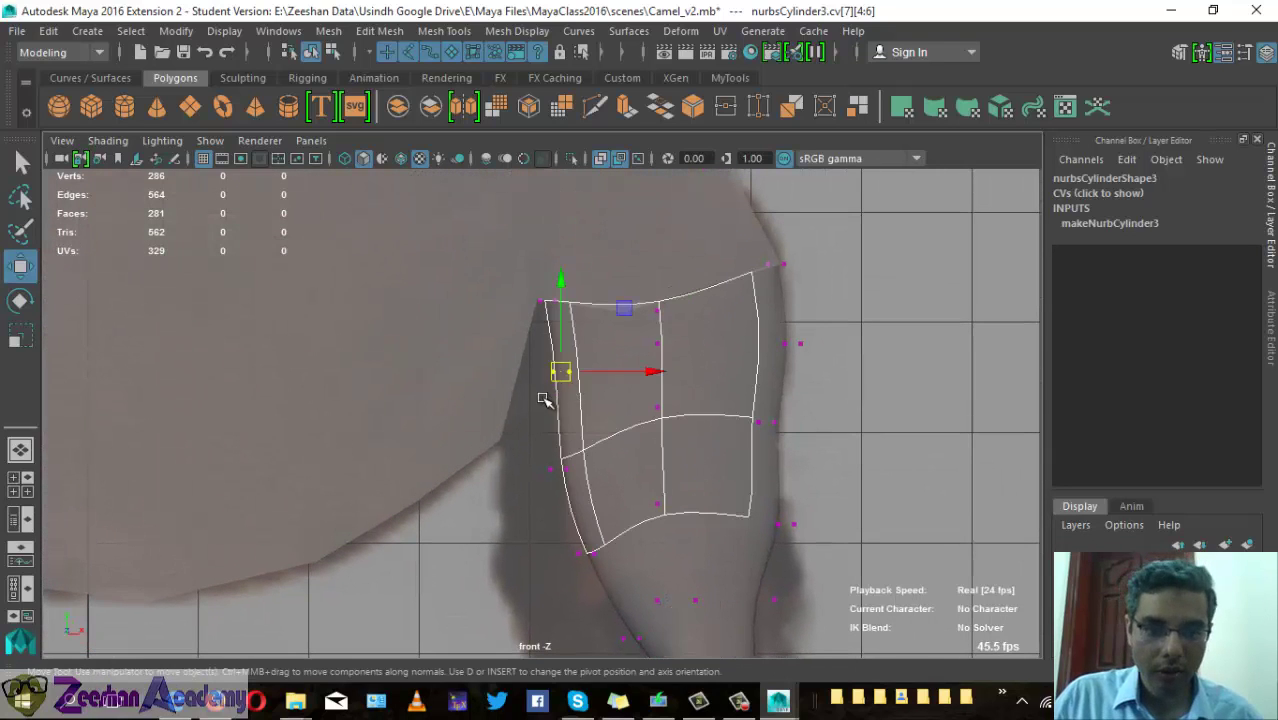
{"action": "left_click_drag", "start_coordinate": [561, 372], "coordinate": [551, 376]}
{"action": "middle_click_drag", "start_coordinate": [634, 348], "coordinate": [690, 360], "text": "alt"}
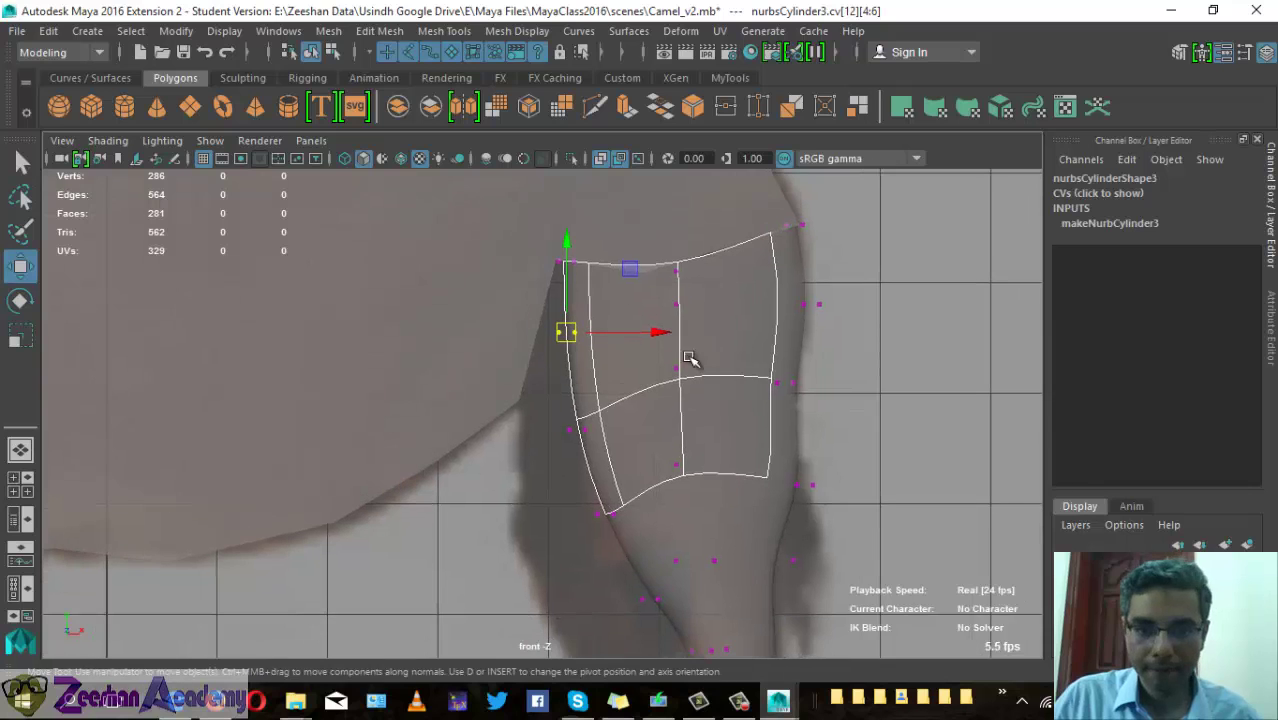
{"action": "left_click_drag", "start_coordinate": [574, 266], "coordinate": [564, 262]}
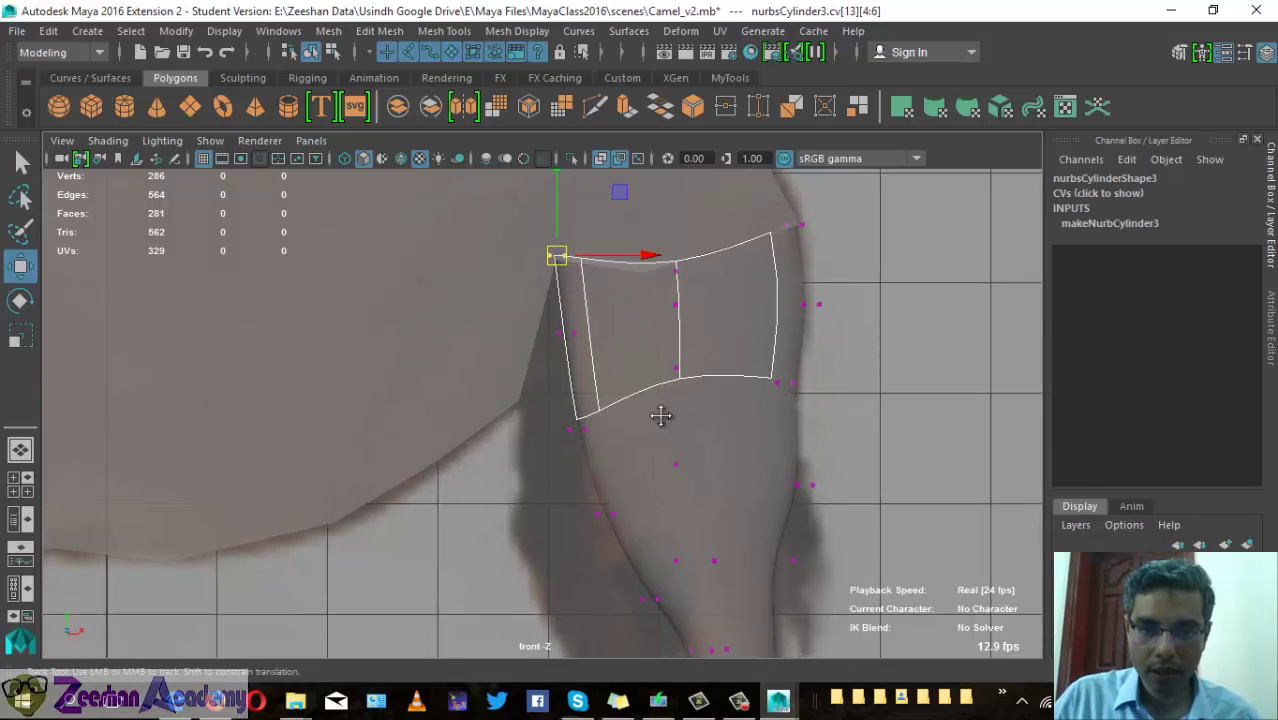
- Frame the whole leg and switch to the side view from the hotbox
{"action": "middle_click_drag", "start_coordinate": [660, 415], "coordinate": [660, 262], "text": "alt"}
{"action": "middle_click_drag", "start_coordinate": [708, 408], "coordinate": [670, 262], "text": "alt"}
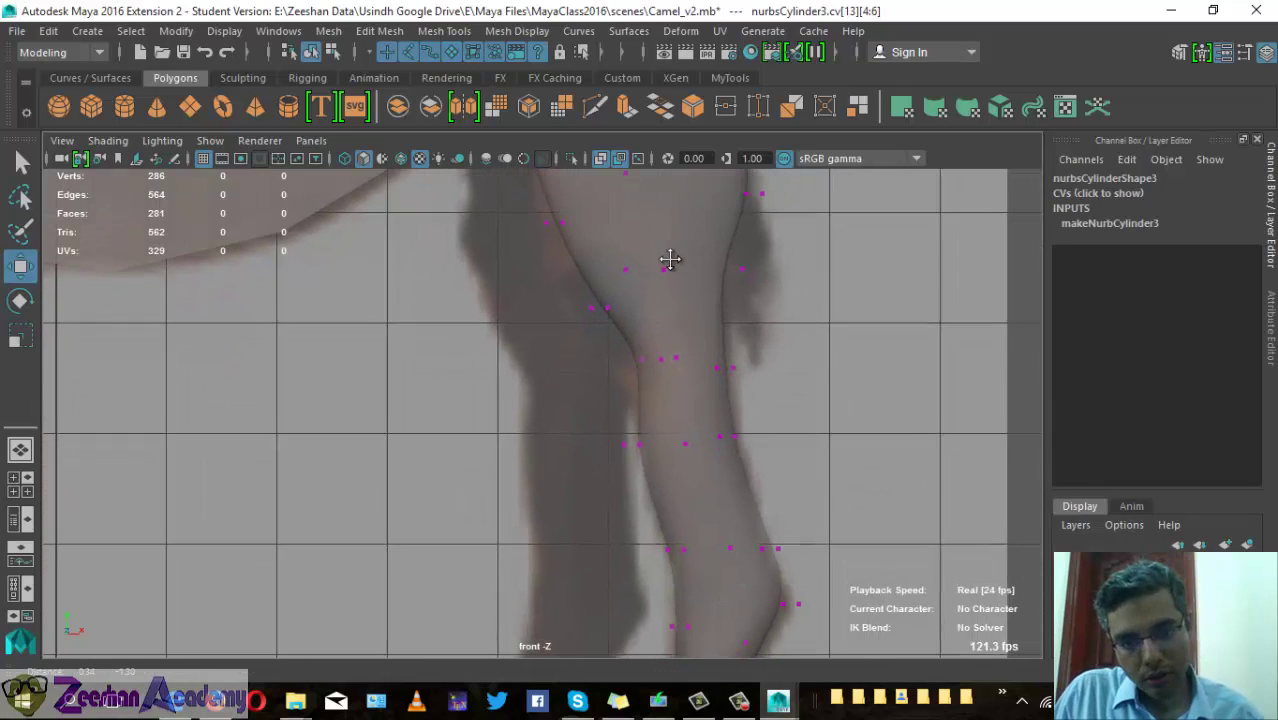
{"action": "mouse_move", "coordinate": [656, 422]}
{"action": "middle_mouse_down", "text": "alt"}
{"action": "mouse_move", "coordinate": [634, 273]}
{"action": "mouse_move", "coordinate": [633, 394]}
{"action": "middle_mouse_up", "text": "alt"}
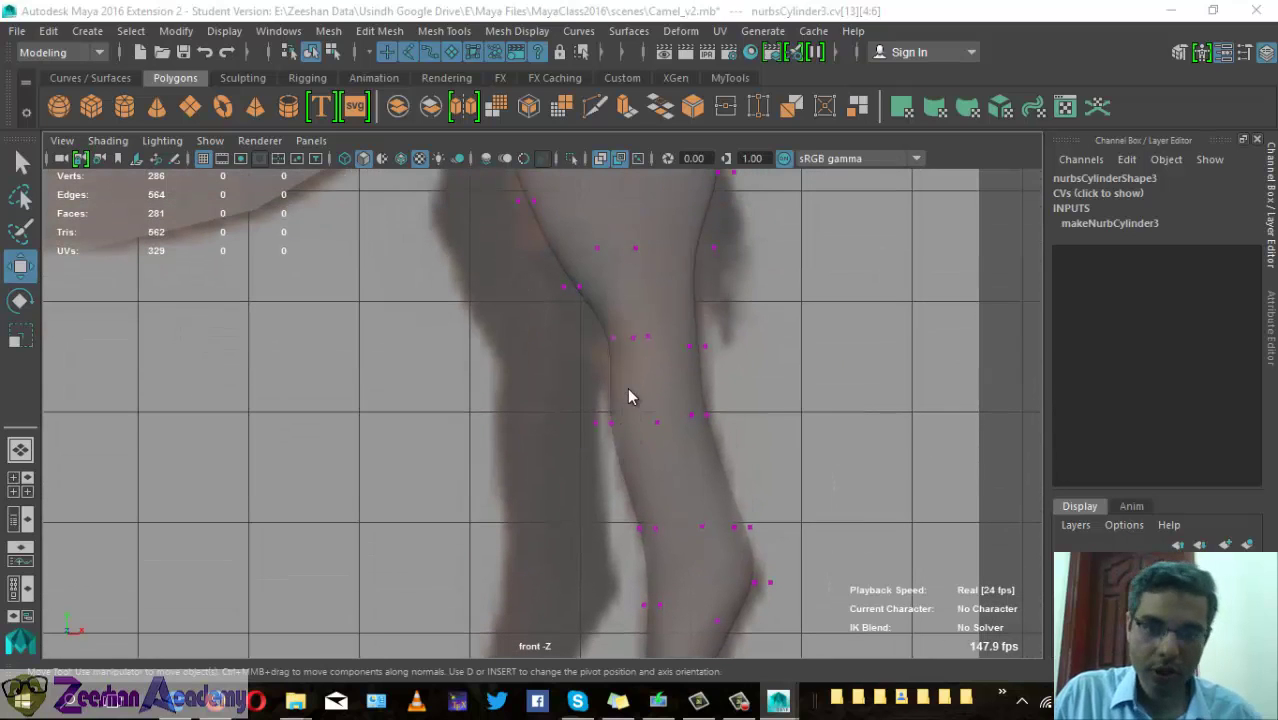
{"action": "key", "text": "space"}
{"action": "left_click_drag", "start_coordinate": [676, 380], "coordinate": [776, 391]}
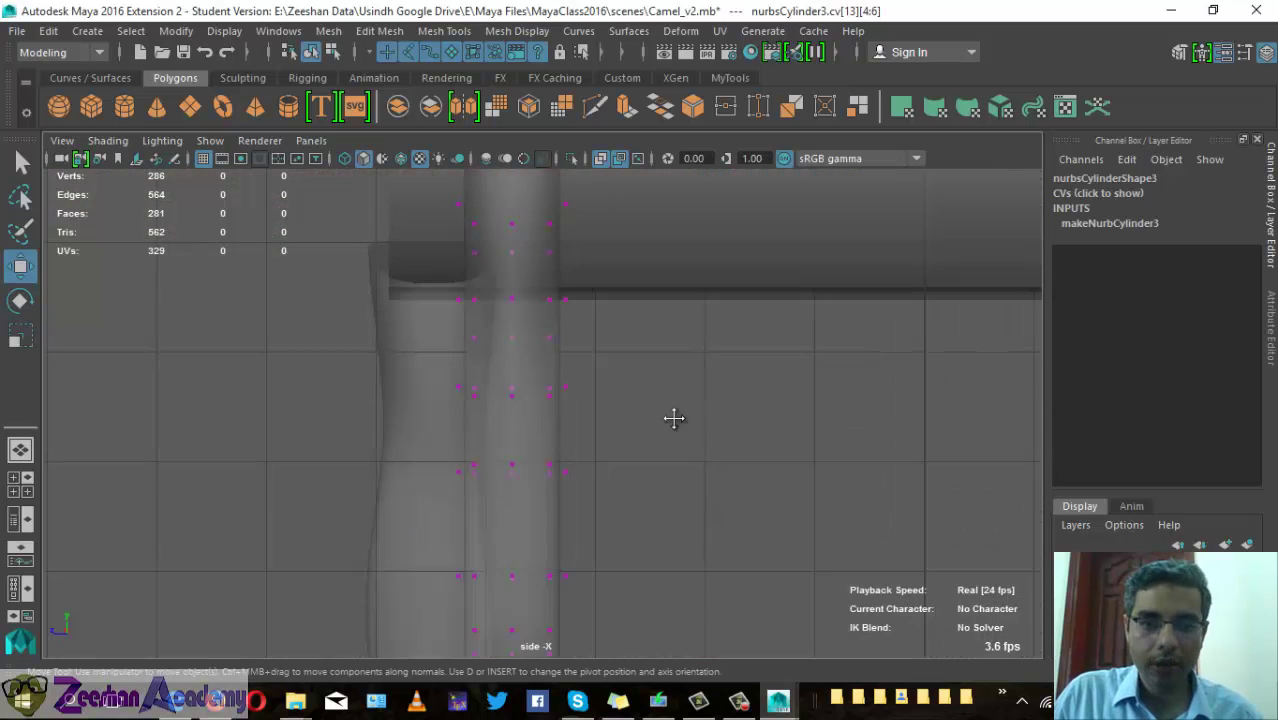
- Switch to the perspective view and show the hidden camel body and leg meshes
{"action": "right_click_drag", "start_coordinate": [674, 418], "coordinate": [374, 416], "text": "alt"}
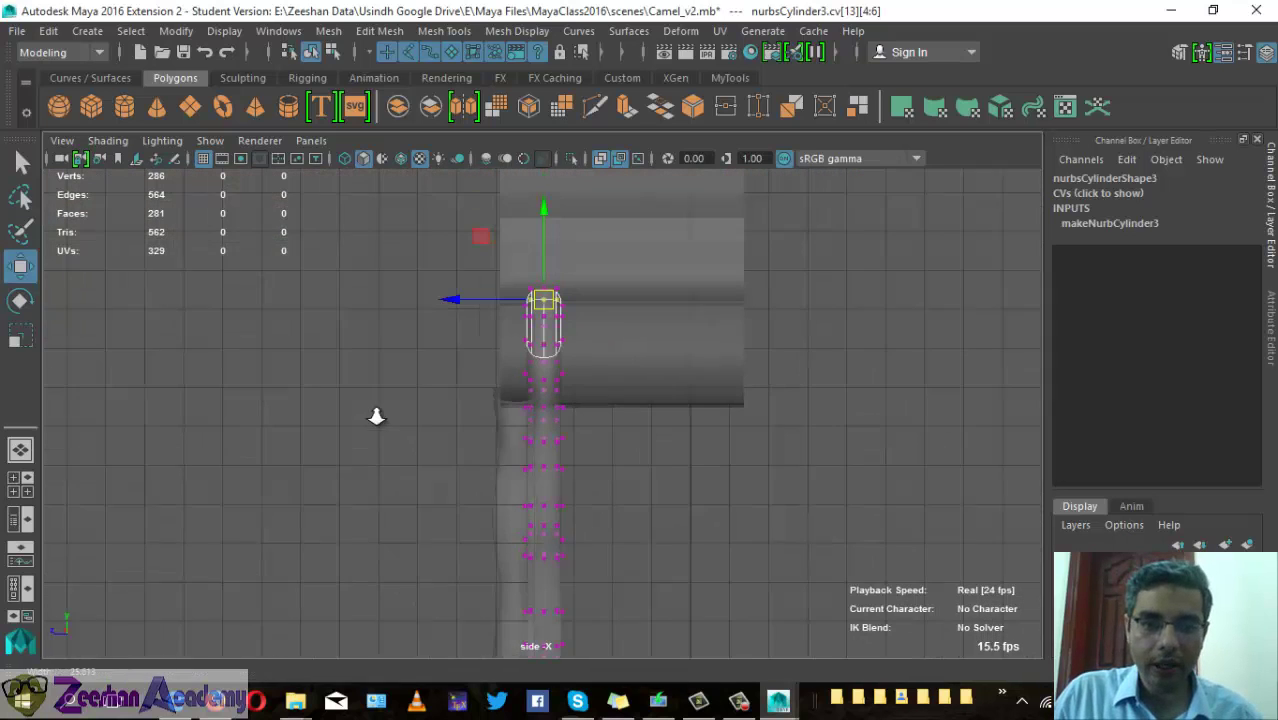
{"action": "key", "text": "space"}
{"action": "left_click_drag", "start_coordinate": [528, 434], "coordinate": [550, 443]}
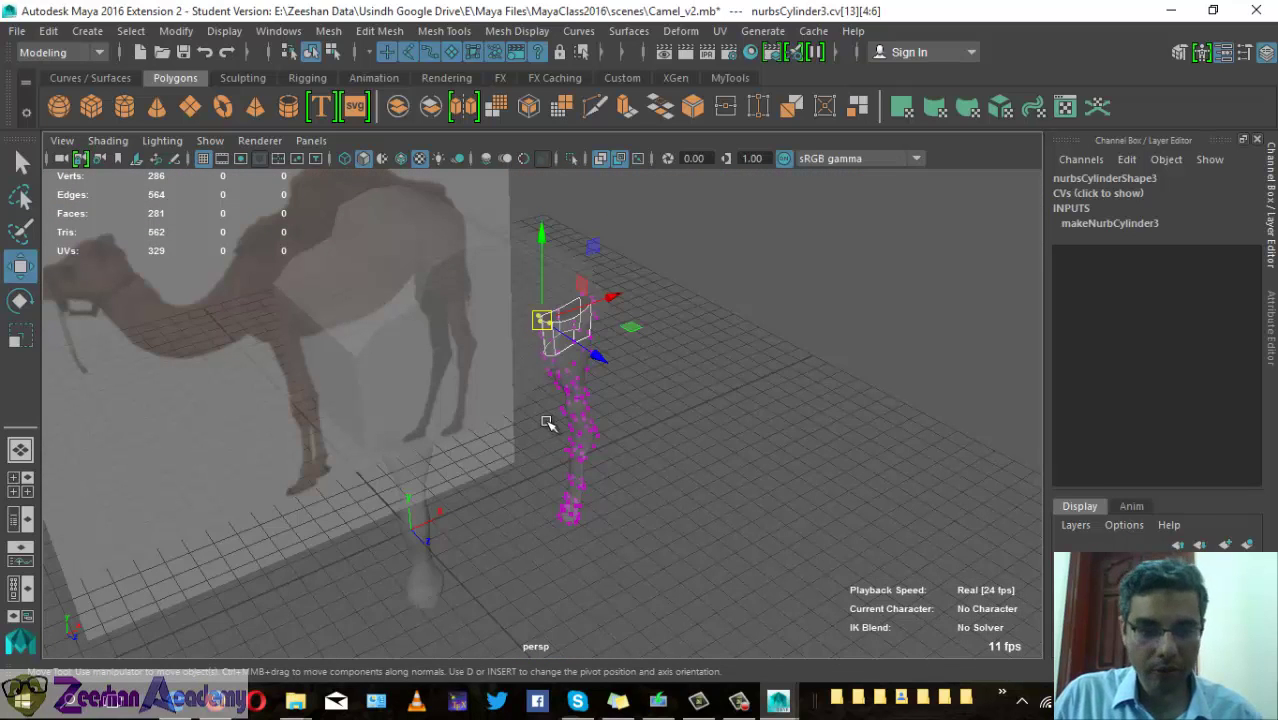
{"action": "left_click", "coordinate": [608, 158]}
{"action": "left_click_drag", "start_coordinate": [476, 334], "coordinate": [608, 394], "text": "alt"}
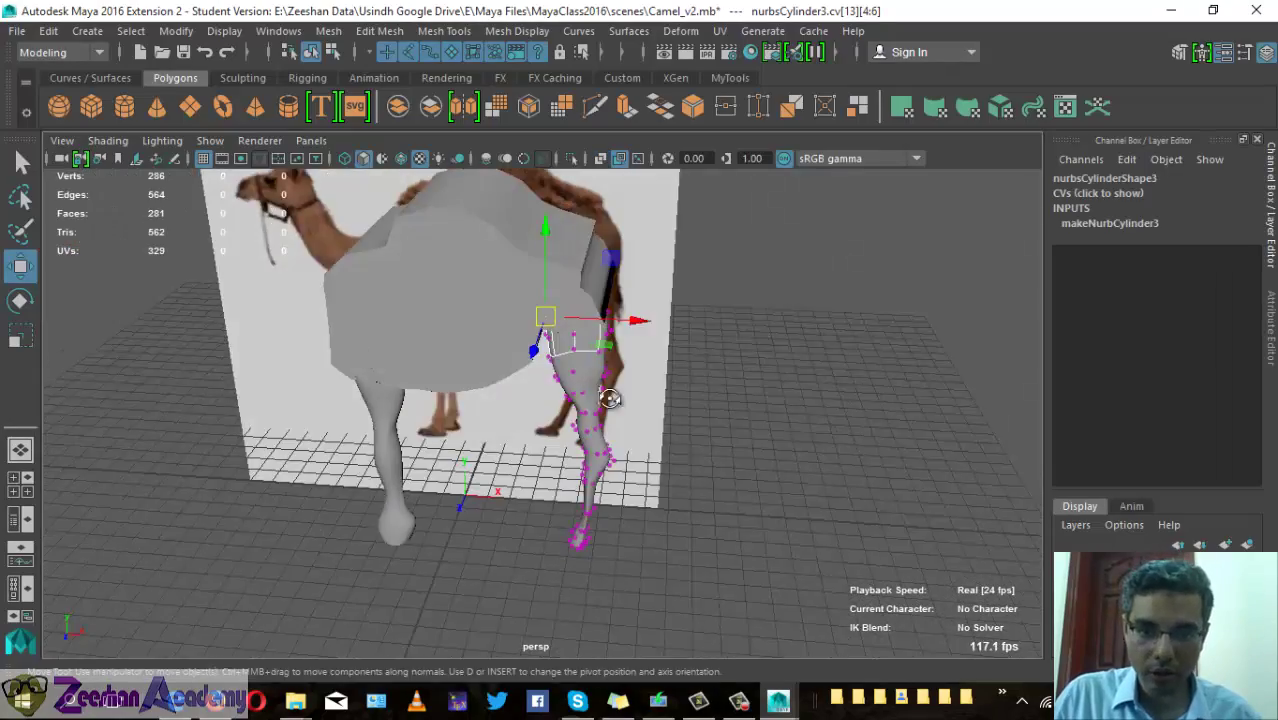
{"action": "right_click_drag", "start_coordinate": [608, 394], "coordinate": [720, 492], "text": "alt"}
{"action": "mouse_move", "coordinate": [720, 492]}
{"action": "left_mouse_down", "text": "alt"}
{"action": "mouse_move", "coordinate": [804, 439]}
{"action": "mouse_move", "coordinate": [833, 450]}
{"action": "mouse_move", "coordinate": [445, 462]}
{"action": "mouse_move", "coordinate": [585, 491]}
{"action": "left_mouse_up", "text": "alt"}
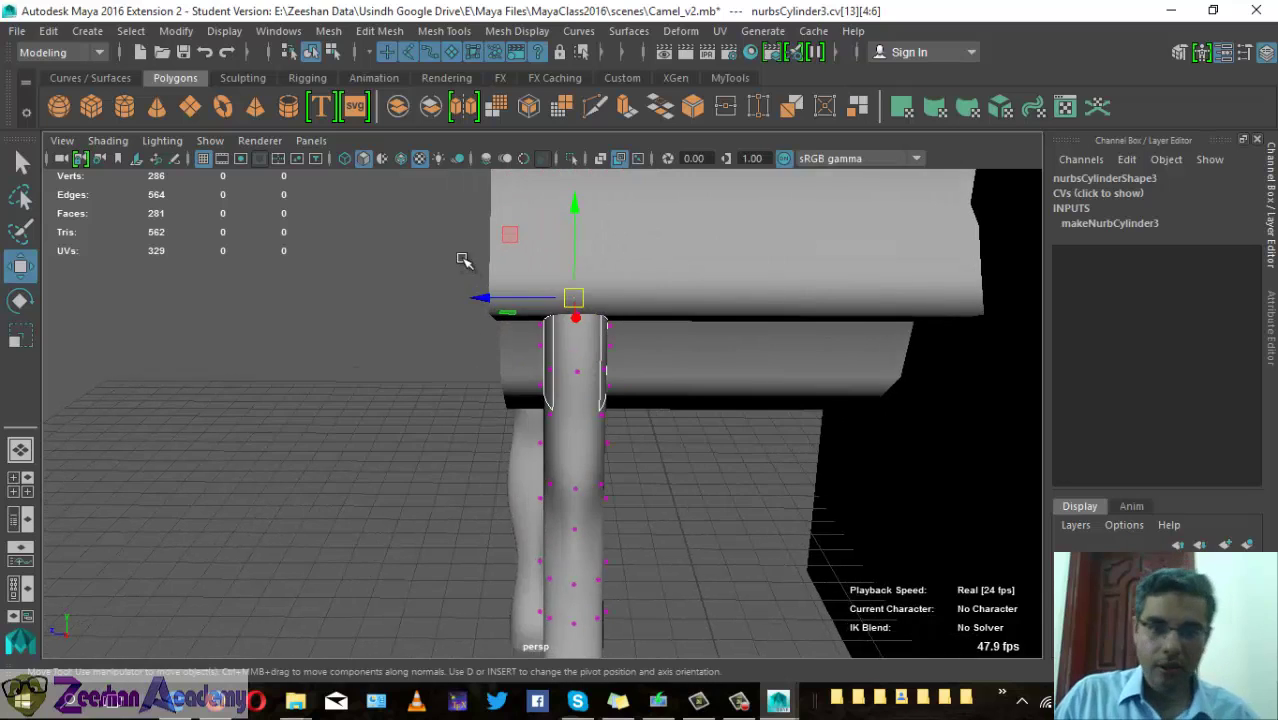
- Scale the top CV row of the leg wider to fill out beneath the body
{"action": "left_click_drag", "start_coordinate": [666, 428], "coordinate": [660, 430]}
{"action": "left_click_drag", "start_coordinate": [660, 430], "coordinate": [628, 434], "text": "alt"}
{"action": "key", "text": "r"}
{"action": "left_click_drag", "start_coordinate": [488, 350], "coordinate": [445, 350]}
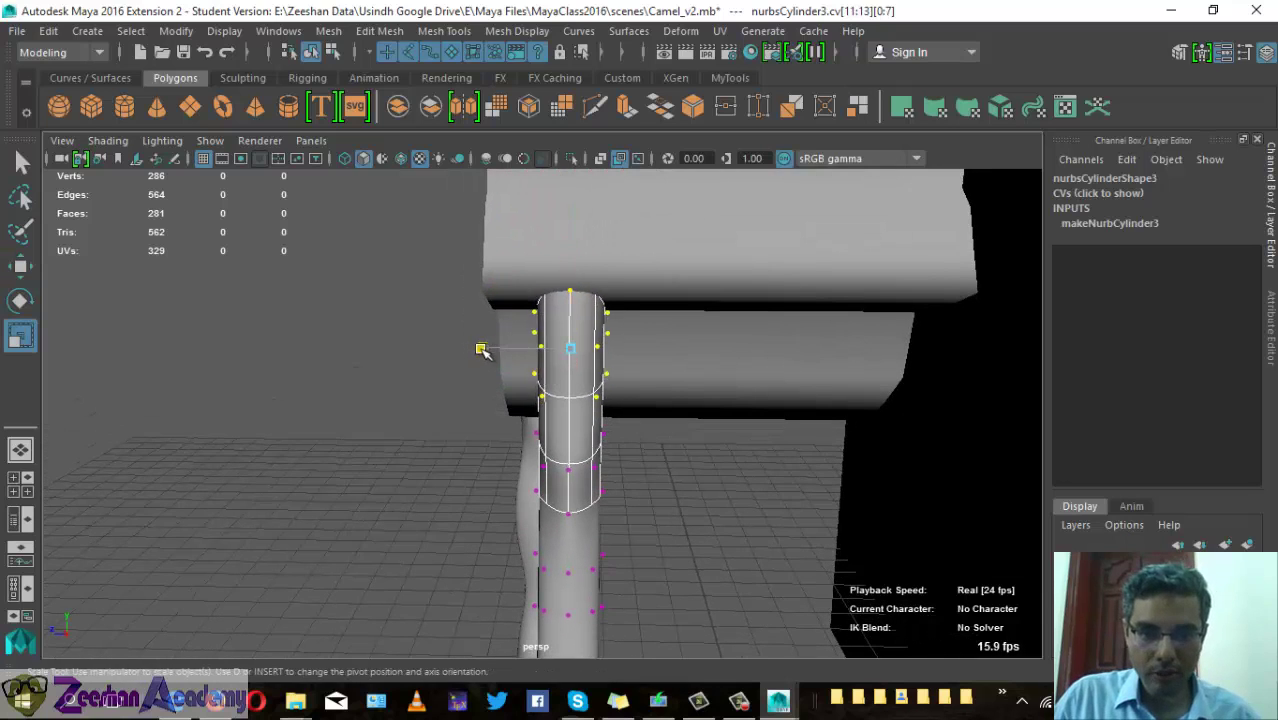
{"action": "key", "text": "w"}
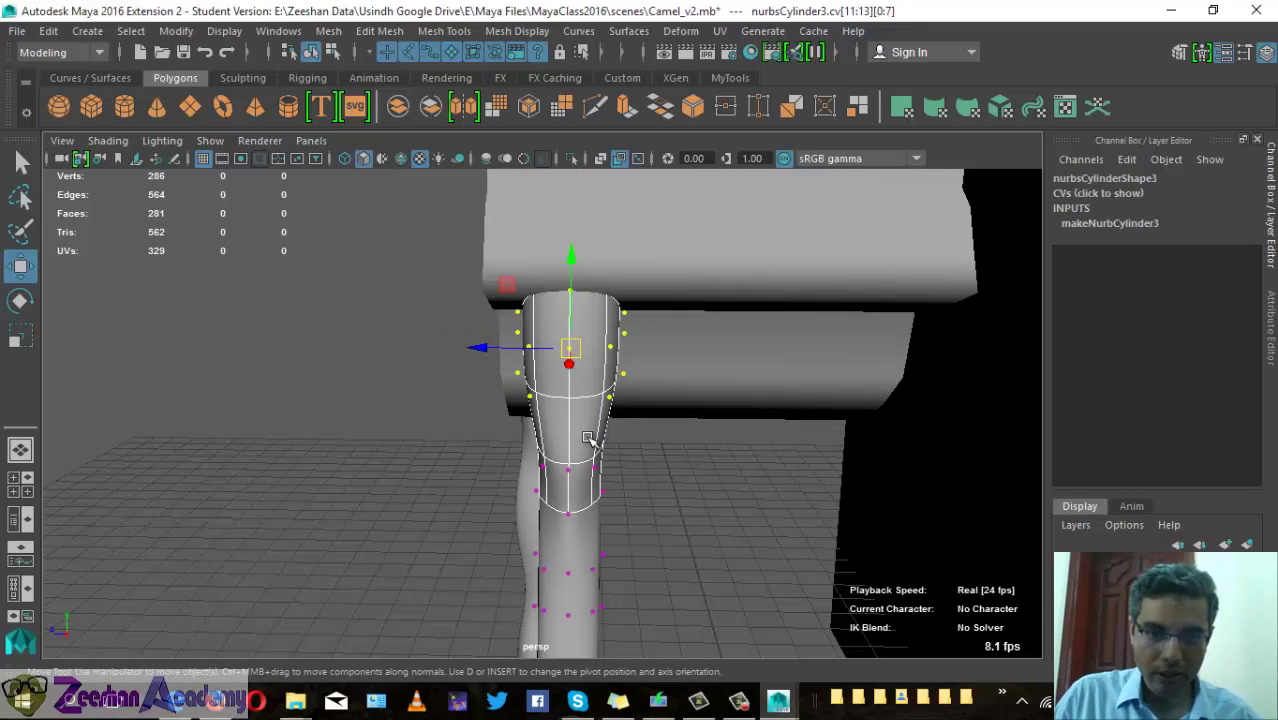
{"action": "scroll", "coordinate": [590, 440], "scroll_direction": "up", "scroll_amount": 3}
- Select the next hull row up on the leg, checking it against the reference
{"action": "mouse_move", "coordinate": [605, 362]}
{"action": "left_mouse_down", "text": "alt"}
{"action": "mouse_move", "coordinate": [685, 277]}
{"action": "mouse_move", "coordinate": [585, 294]}
{"action": "mouse_move", "coordinate": [611, 297]}
{"action": "left_mouse_up", "text": "alt"}
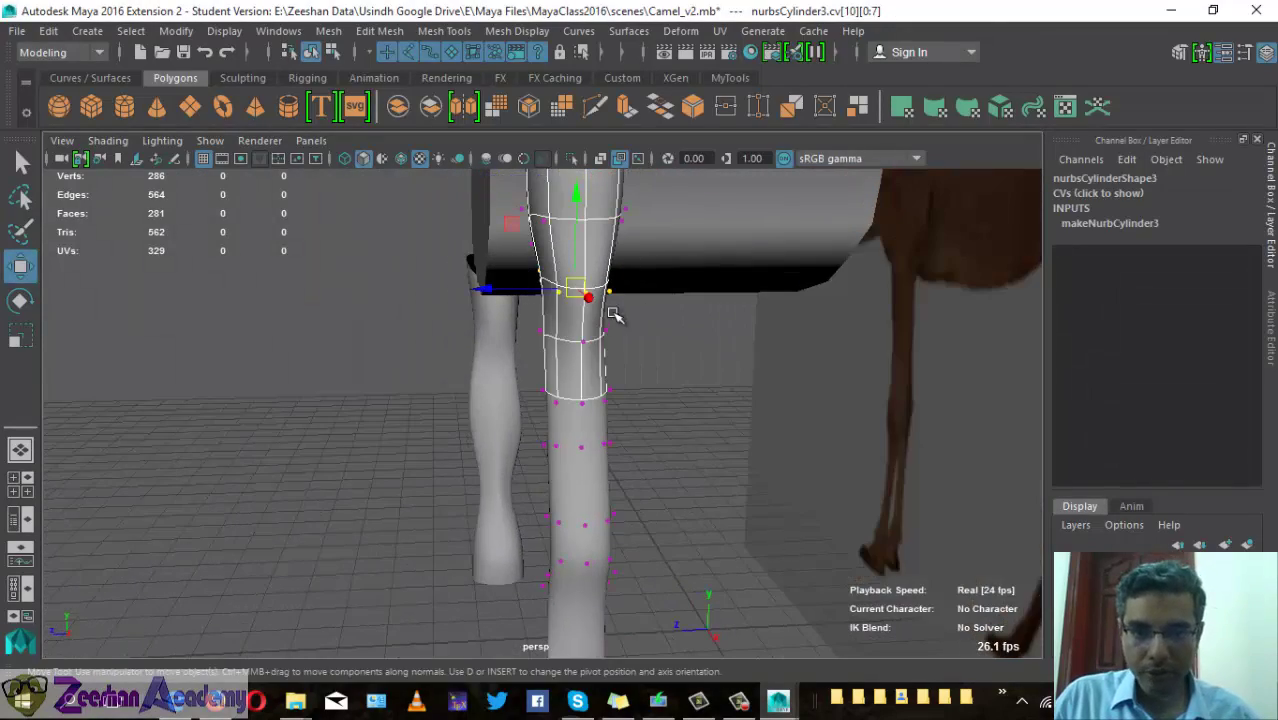
{"action": "key", "text": "r"}
{"action": "mouse_move", "coordinate": [490, 342]}
{"action": "left_mouse_down", "text": "alt"}
{"action": "mouse_move", "coordinate": [560, 326]}
{"action": "mouse_move", "coordinate": [676, 391]}
{"action": "mouse_move", "coordinate": [645, 449]}
{"action": "mouse_move", "coordinate": [650, 399]}
{"action": "left_mouse_up", "text": "alt"}
{"action": "mouse_move", "coordinate": [646, 217]}
{"action": "right_mouse_down"}
{"action": "mouse_move", "coordinate": [648, 326]}
{"action": "mouse_move", "coordinate": [695, 222]}
{"action": "mouse_move", "coordinate": [710, 219]}
{"action": "right_mouse_up"}
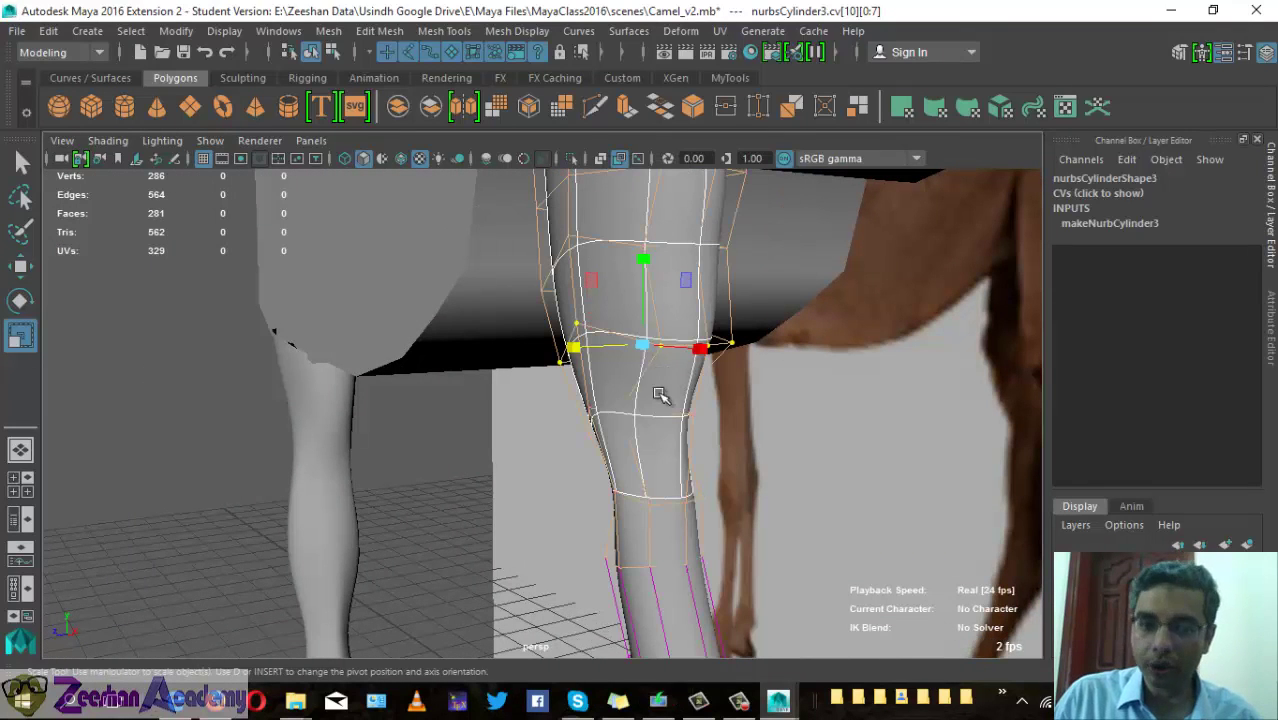
{"action": "mouse_move", "coordinate": [731, 345]}
{"action": "left_mouse_down", "text": "alt"}
{"action": "mouse_move", "coordinate": [599, 422]}
{"action": "mouse_move", "coordinate": [668, 402]}
{"action": "mouse_move", "coordinate": [599, 422]}
{"action": "left_mouse_up", "text": "alt"}
{"action": "left_click", "coordinate": [677, 270]}
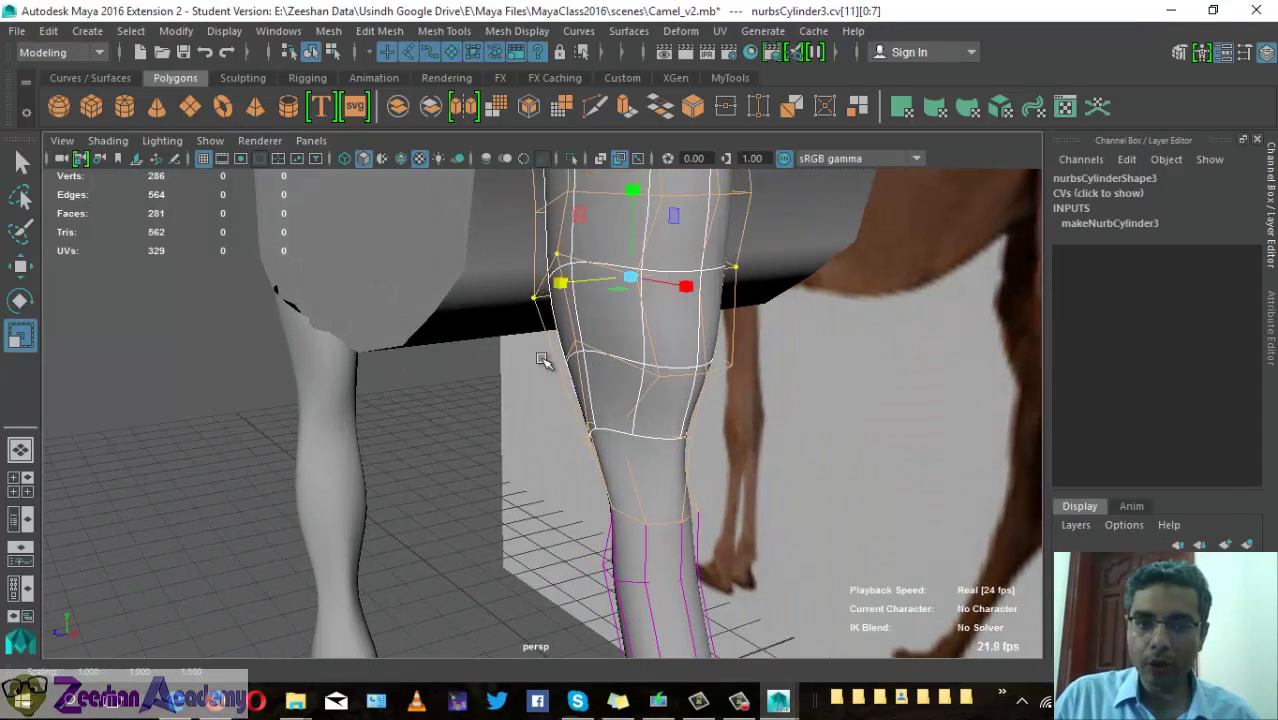
{"action": "mouse_move", "coordinate": [541, 360]}
{"action": "left_mouse_down", "text": "alt"}
{"action": "mouse_move", "coordinate": [667, 341]}
{"action": "mouse_move", "coordinate": [580, 371]}
{"action": "left_mouse_up", "text": "alt"}
- Scale the waist CV row of nurbsCylinder3 narrower and the row below wider
{"action": "left_click", "coordinate": [535, 303]}
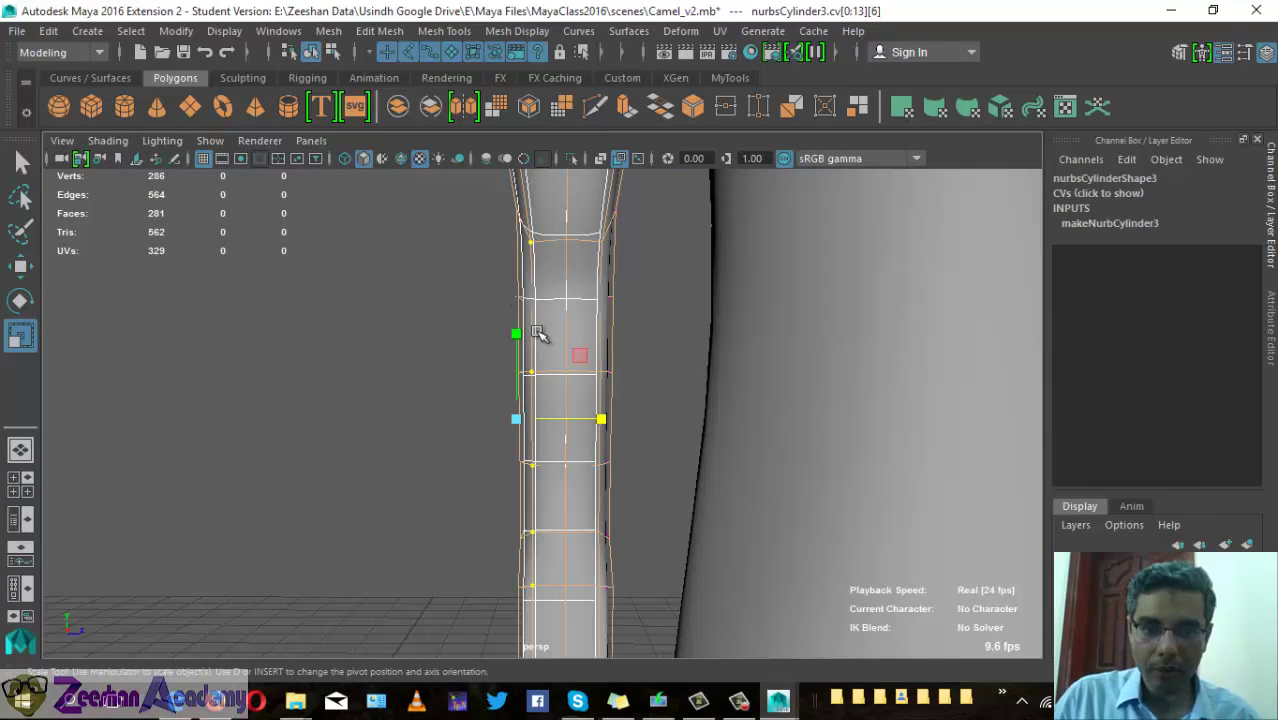
{"action": "left_click", "coordinate": [527, 302]}
{"action": "left_click", "coordinate": [601, 301]}
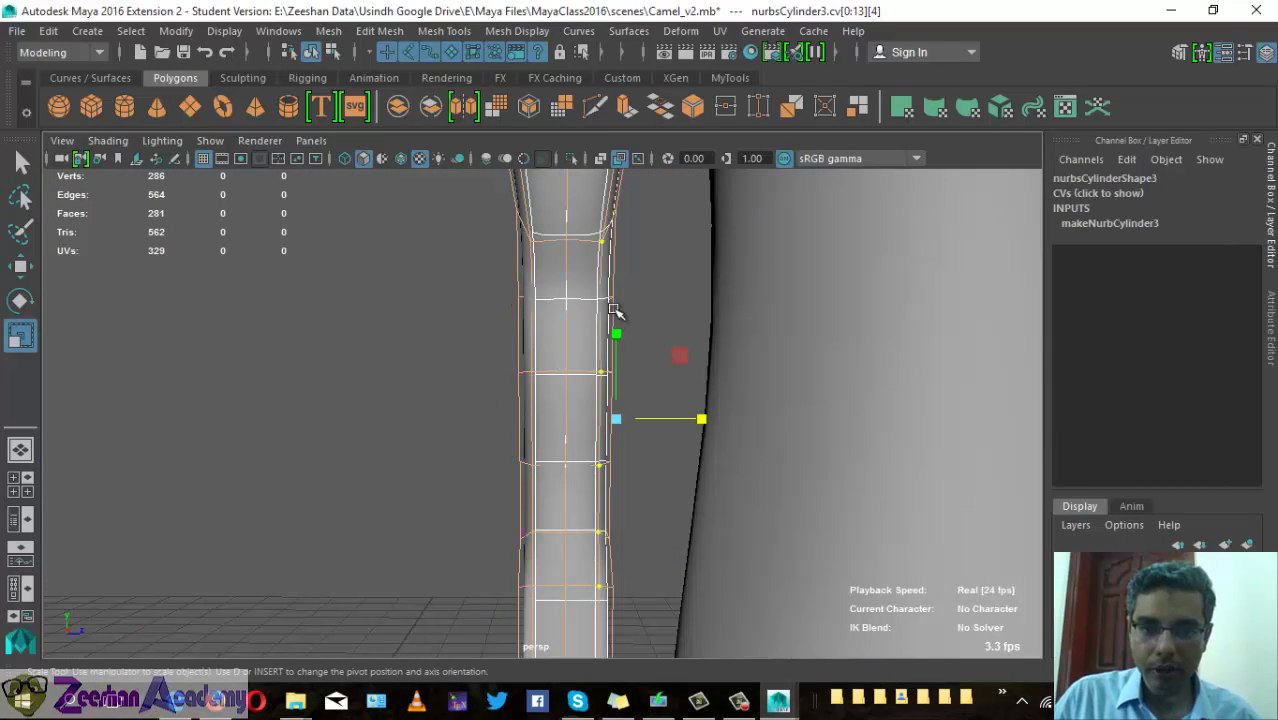
{"action": "left_click", "coordinate": [611, 299]}
{"action": "left_click_drag", "start_coordinate": [650, 301], "coordinate": [630, 300]}
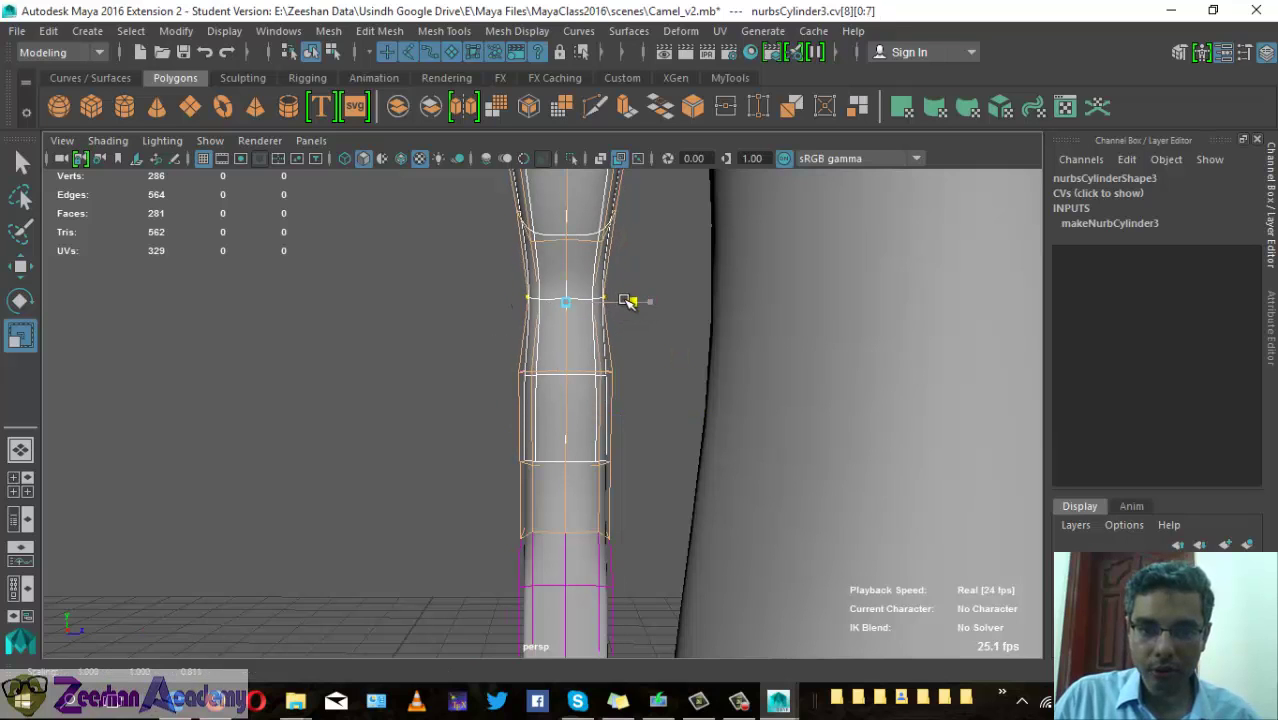
{"action": "left_click", "coordinate": [610, 371]}
{"action": "left_click_drag", "start_coordinate": [650, 370], "coordinate": [662, 371]}
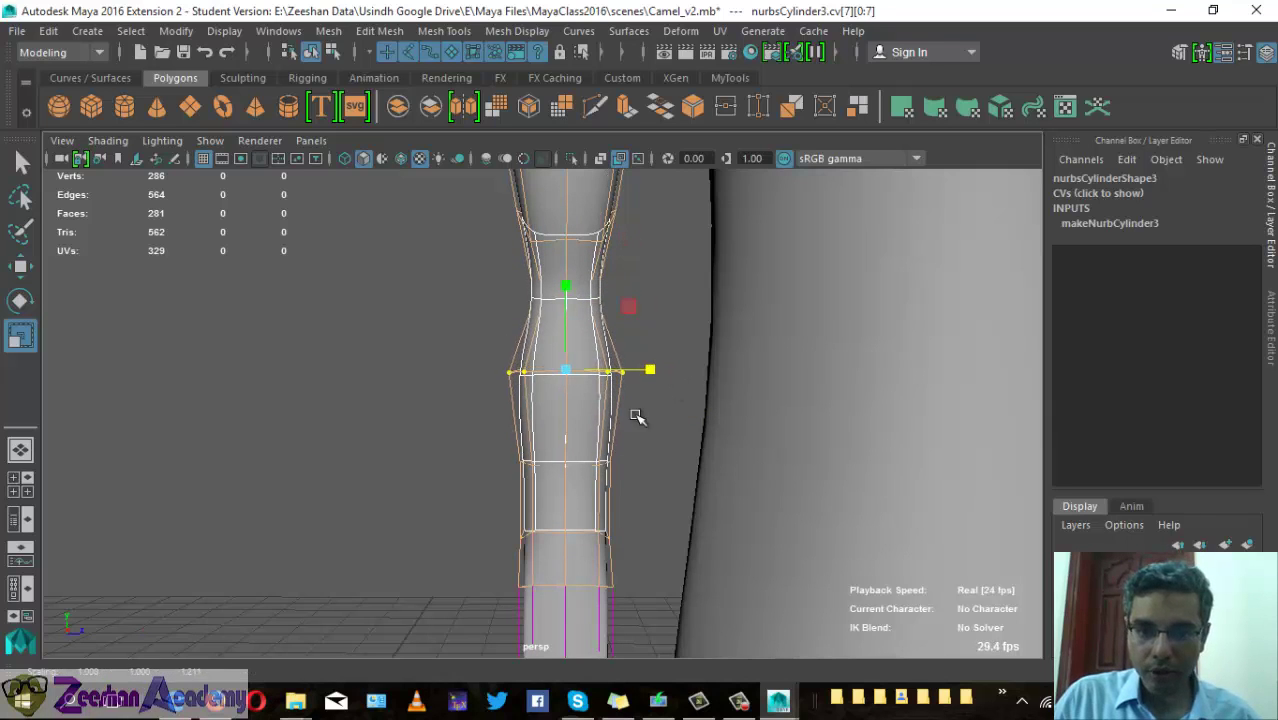
- Narrow the lower CV rows of the leg to shape the ankle above the flared foot
{"action": "left_click", "coordinate": [608, 465]}
{"action": "mouse_move", "coordinate": [639, 451]}
{"action": "left_mouse_down", "text": "alt"}
{"action": "mouse_move", "coordinate": [607, 437]}
{"action": "mouse_move", "coordinate": [508, 531]}
{"action": "mouse_move", "coordinate": [504, 440]}
{"action": "mouse_move", "coordinate": [442, 446]}
{"action": "mouse_move", "coordinate": [551, 366]}
{"action": "mouse_move", "coordinate": [491, 382]}
{"action": "mouse_move", "coordinate": [479, 494]}
{"action": "left_mouse_up", "text": "alt"}
{"action": "left_click", "coordinate": [597, 449]}
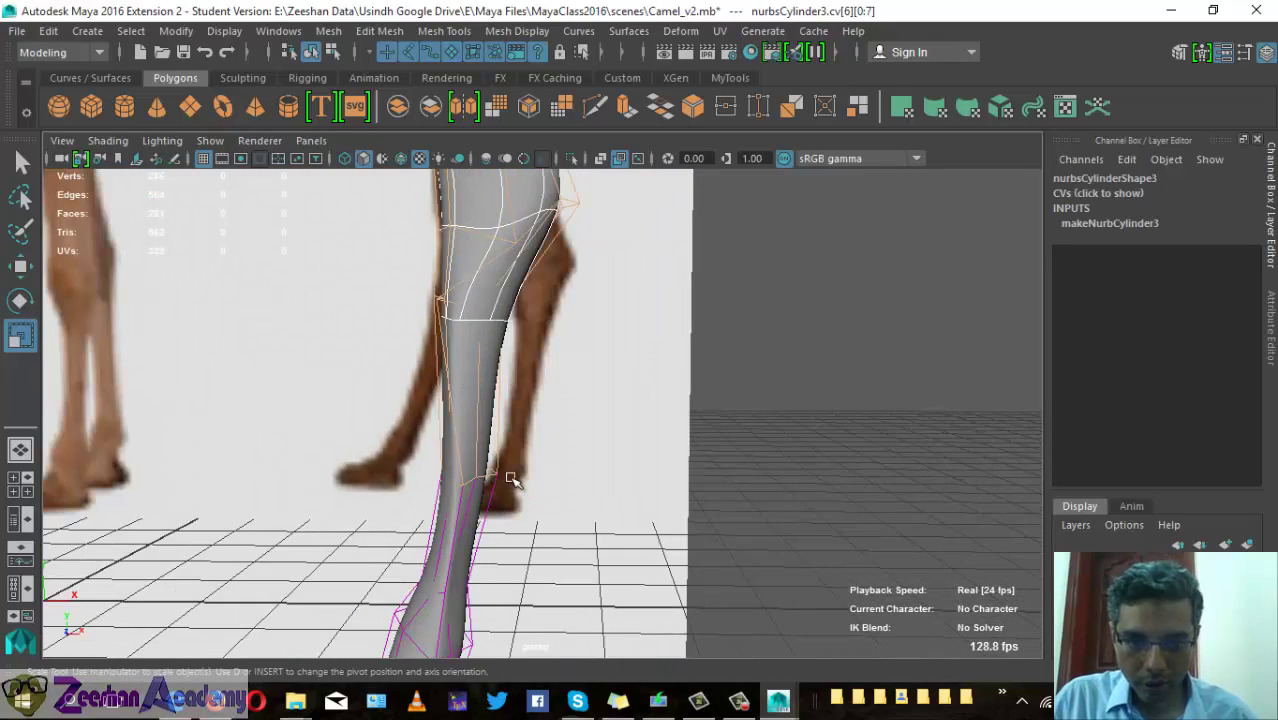
{"action": "left_click", "coordinate": [511, 479]}
{"action": "key", "text": "f"}
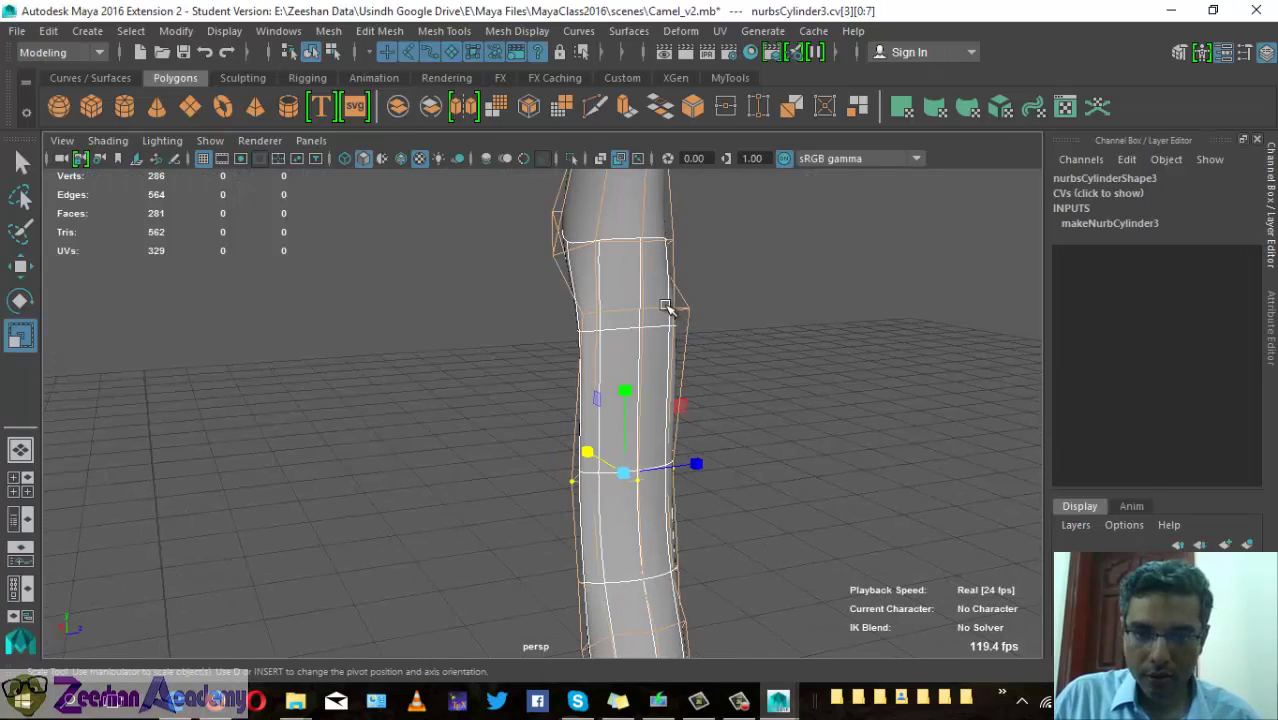
{"action": "left_click", "coordinate": [688, 309]}
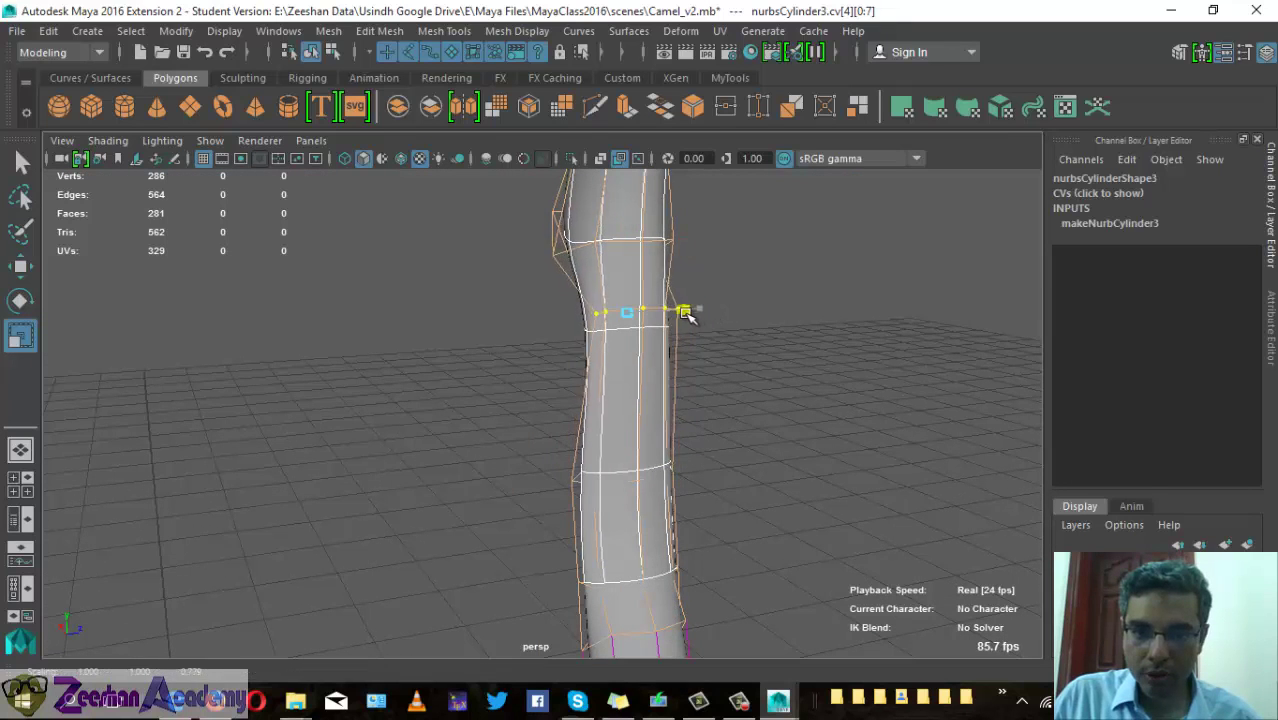
{"action": "key", "text": "r"}
{"action": "left_click_drag", "start_coordinate": [650, 416], "coordinate": [562, 505], "text": "alt"}
{"action": "left_click", "coordinate": [575, 498]}
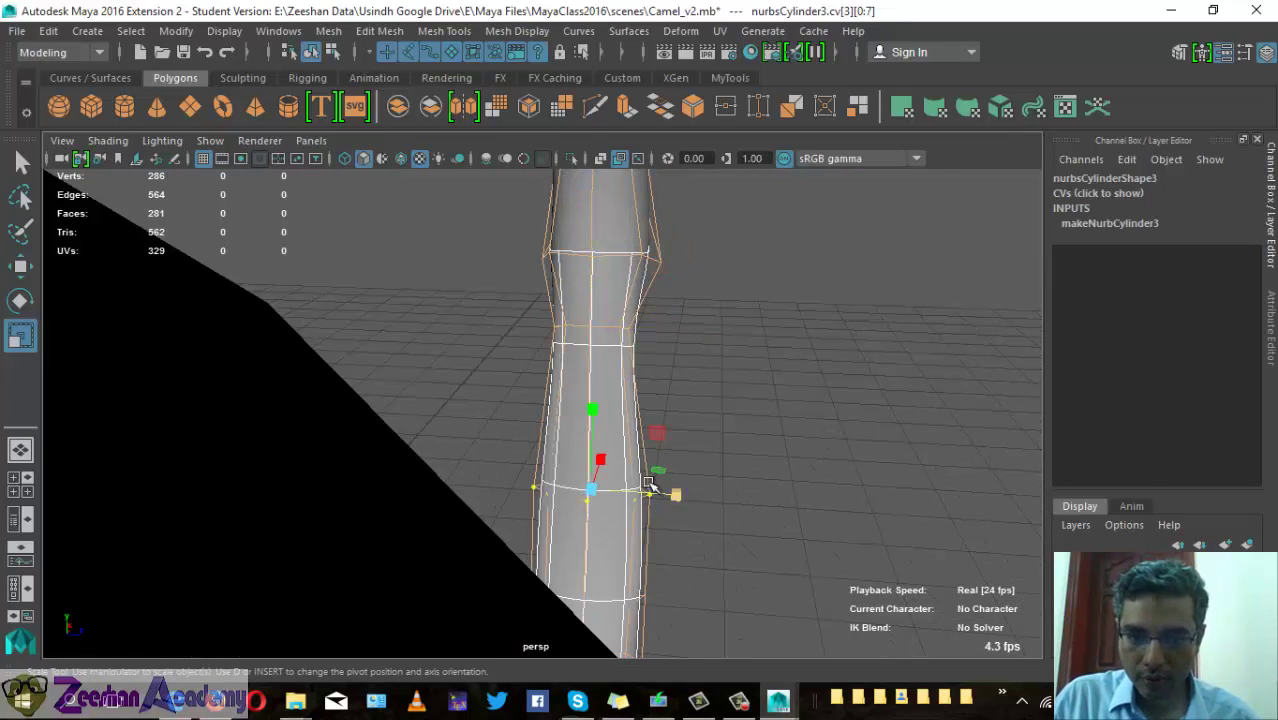
{"action": "left_click_drag", "start_coordinate": [683, 500], "coordinate": [642, 491]}
{"action": "mouse_move", "coordinate": [619, 442]}
{"action": "left_mouse_down", "text": "alt"}
{"action": "mouse_move", "coordinate": [502, 374]}
{"action": "mouse_move", "coordinate": [642, 419]}
{"action": "mouse_move", "coordinate": [579, 445]}
{"action": "mouse_move", "coordinate": [573, 365]}
{"action": "mouse_move", "coordinate": [682, 534]}
{"action": "mouse_move", "coordinate": [773, 514]}
{"action": "mouse_move", "coordinate": [562, 590]}
{"action": "mouse_move", "coordinate": [539, 437]}
{"action": "left_mouse_up", "text": "alt"}
{"action": "left_click", "coordinate": [660, 420]}
- Return to Object Mode and select the other leg cylinder, nurbsCylinder1
{"action": "right_click_drag", "start_coordinate": [539, 437], "coordinate": [604, 205]}
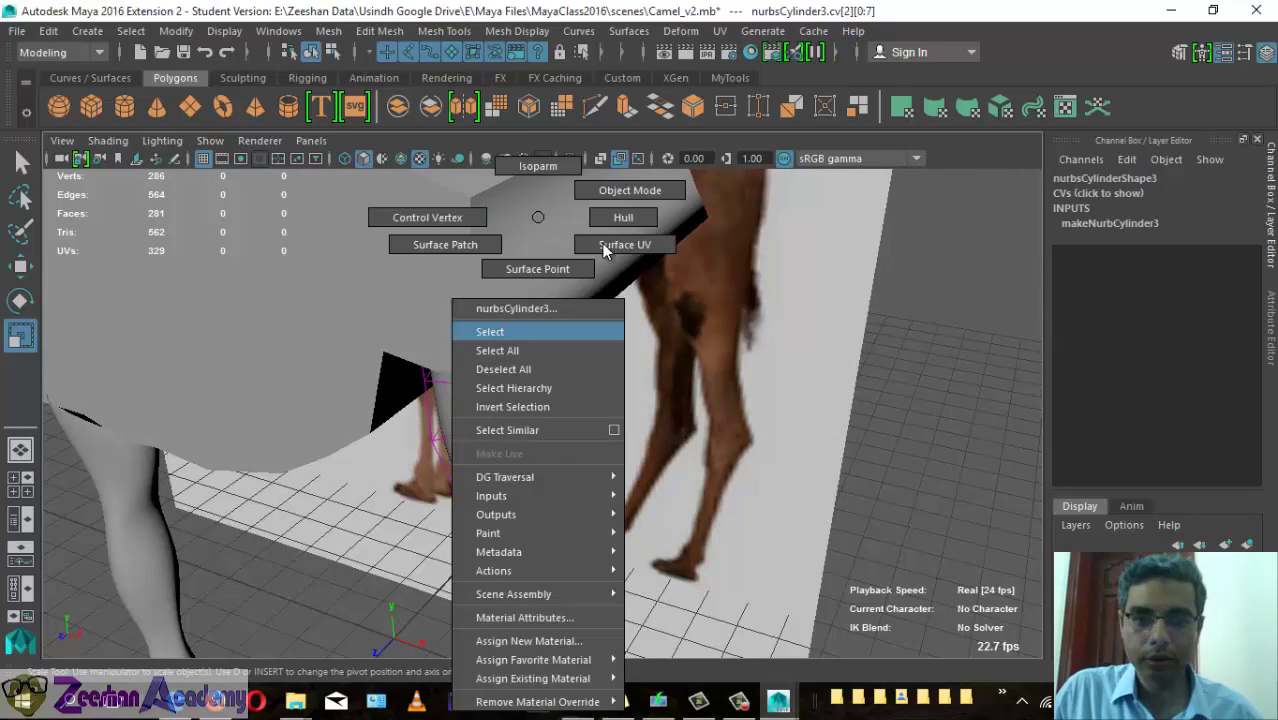
{"action": "left_click", "coordinate": [548, 357]}
{"action": "scroll", "coordinate": [548, 357], "scroll_direction": "down", "scroll_amount": 5}
{"action": "left_click_drag", "start_coordinate": [548, 357], "coordinate": [277, 437], "text": "alt"}
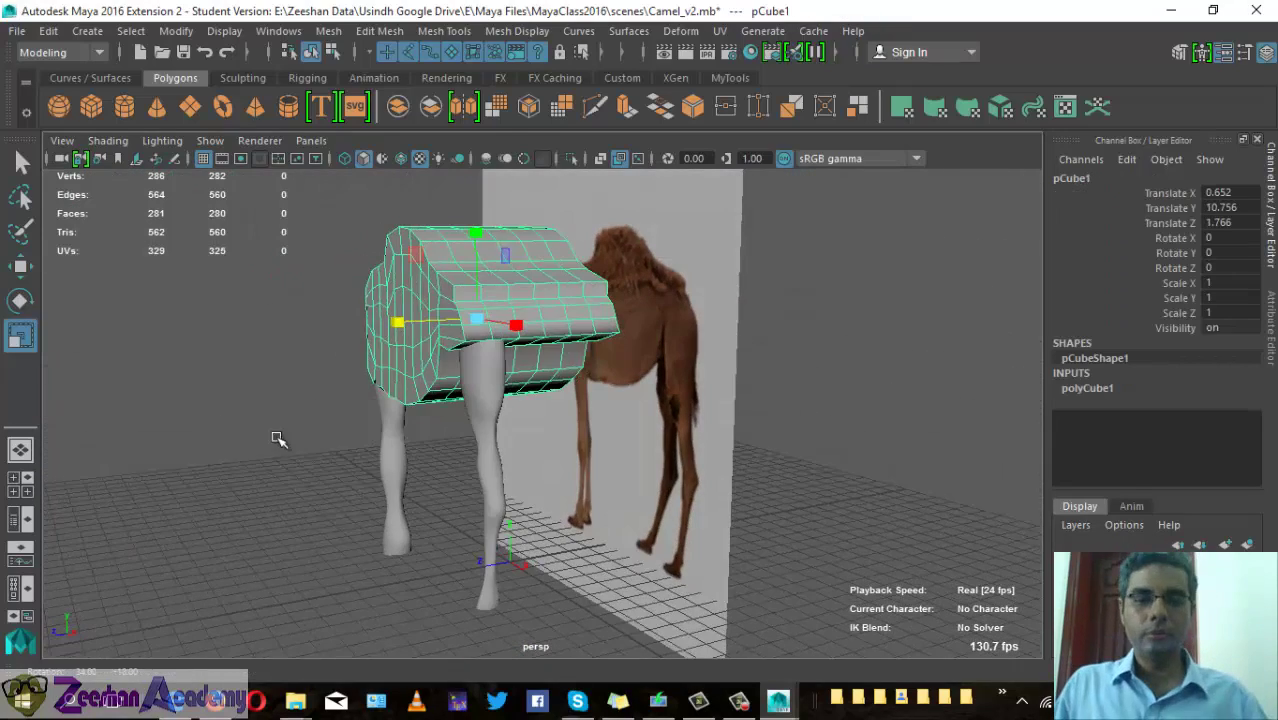
{"action": "left_click", "coordinate": [492, 483]}
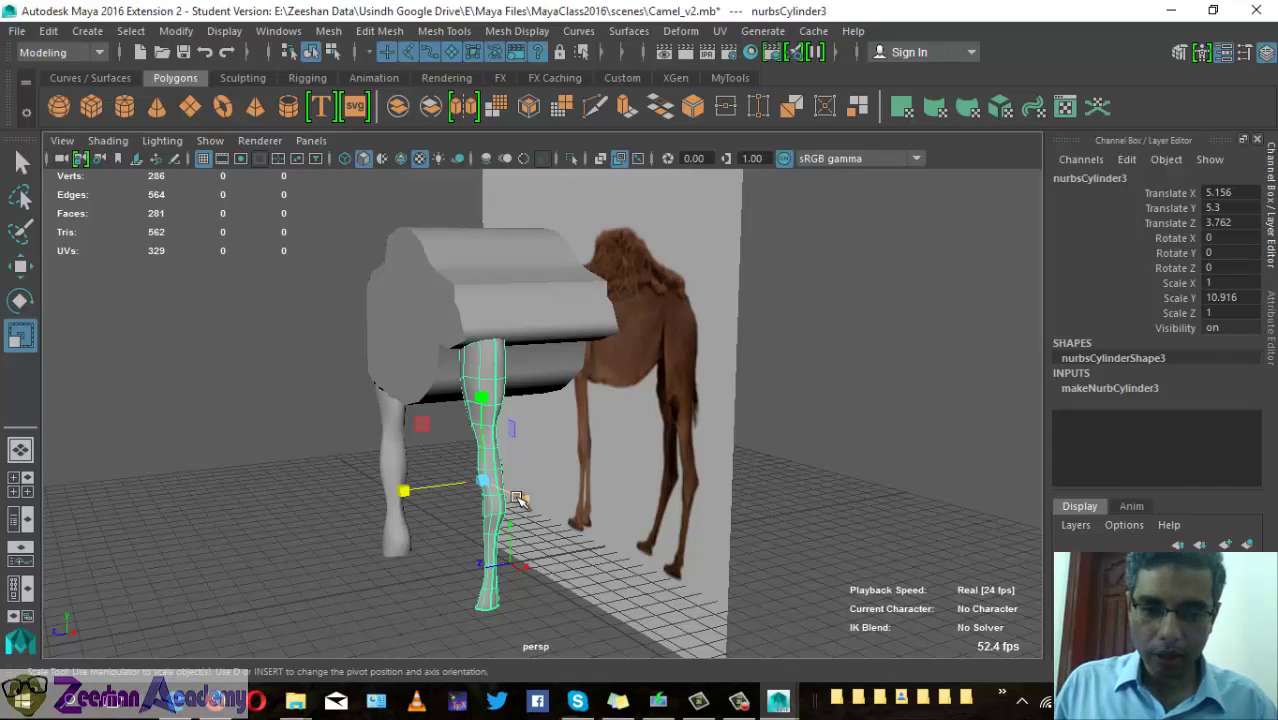
{"action": "left_click", "coordinate": [518, 500]}
{"action": "left_click_drag", "start_coordinate": [518, 500], "coordinate": [807, 428], "text": "alt"}
{"action": "scroll", "coordinate": [762, 394], "scroll_direction": "up", "scroll_amount": 3}
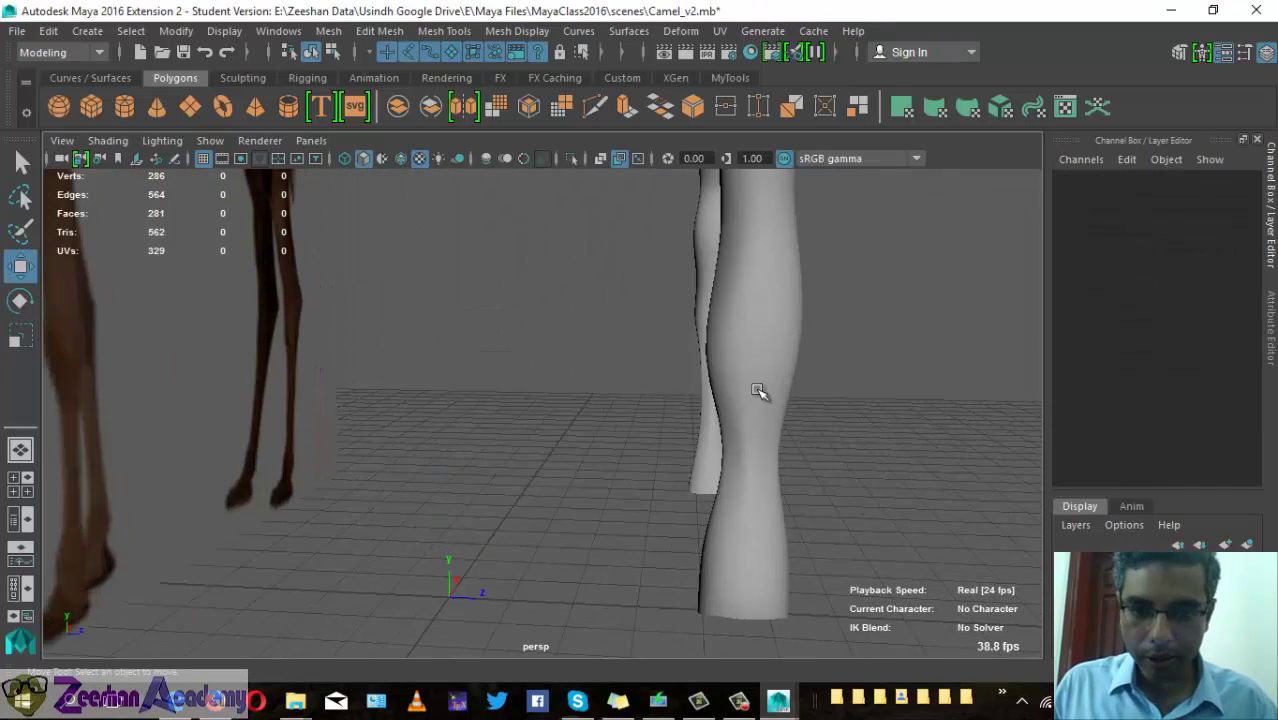
{"action": "left_click", "coordinate": [716, 445]}
{"action": "key", "text": "w"}
- In Hull mode, scale one CV ring narrower and change the width of the next ring
{"action": "right_click_drag", "start_coordinate": [675, 217], "coordinate": [770, 217]}
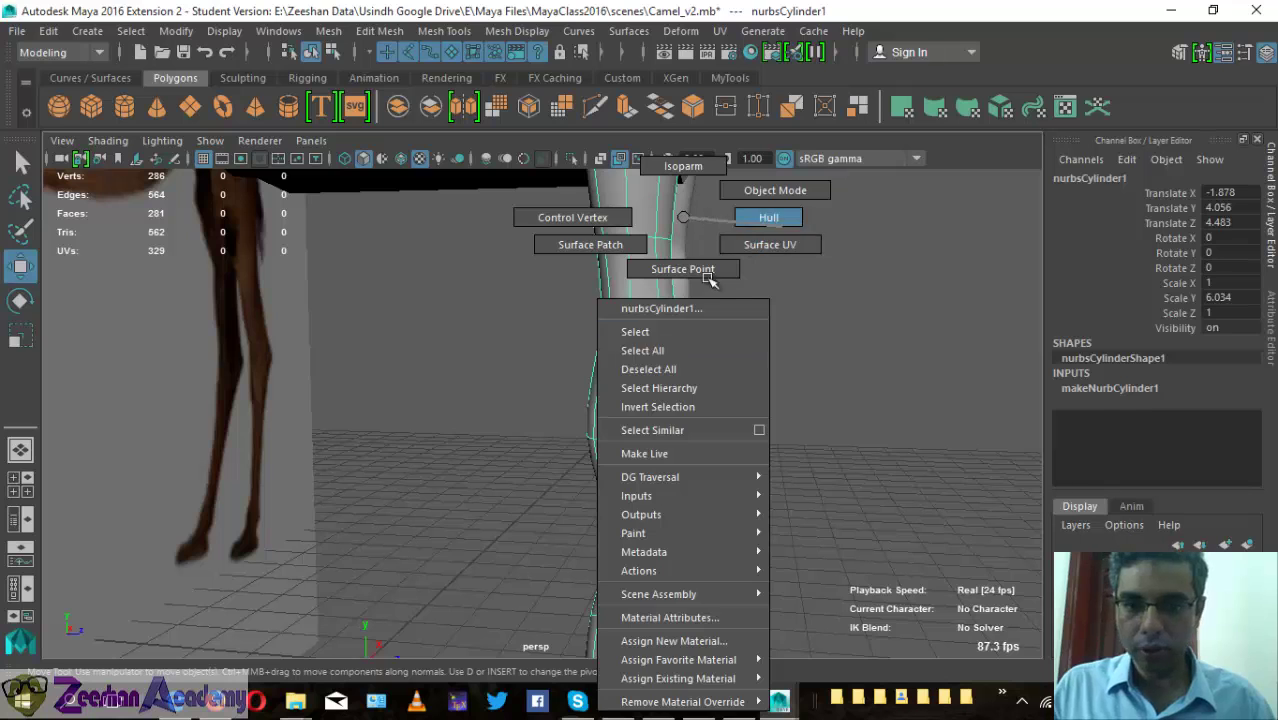
{"action": "left_click", "coordinate": [592, 443]}
{"action": "key", "text": "r"}
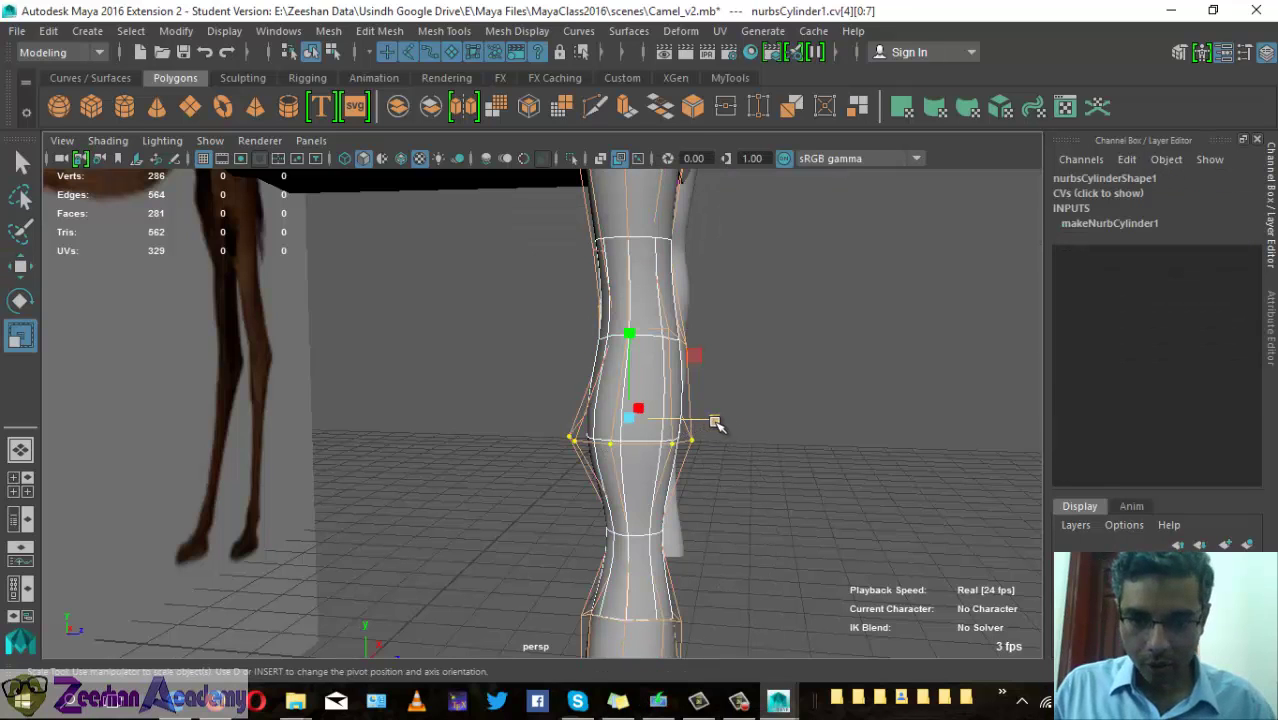
{"action": "mouse_move", "coordinate": [716, 423]}
{"action": "left_mouse_down"}
{"action": "mouse_move", "coordinate": [627, 422]}
{"action": "mouse_move", "coordinate": [721, 416]}
{"action": "mouse_move", "coordinate": [722, 439]}
{"action": "left_mouse_up"}
{"action": "key", "text": "w"}
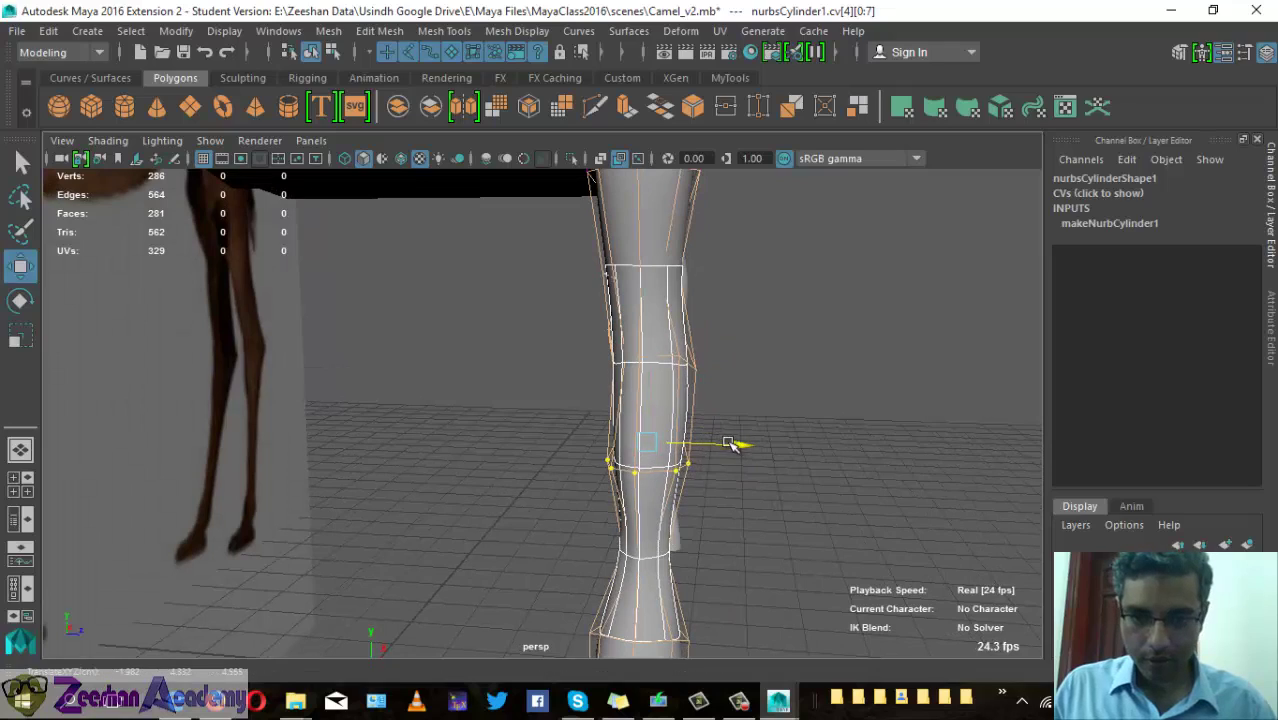
{"action": "left_click", "coordinate": [695, 365]}
{"action": "mouse_move", "coordinate": [695, 365]}
{"action": "left_mouse_down", "text": "alt"}
{"action": "mouse_move", "coordinate": [593, 419]}
{"action": "mouse_move", "coordinate": [593, 385]}
{"action": "mouse_move", "coordinate": [665, 384]}
{"action": "mouse_move", "coordinate": [679, 357]}
{"action": "left_mouse_up", "text": "alt"}
{"action": "key", "text": "r"}
{"action": "mouse_move", "coordinate": [673, 257]}
{"action": "left_mouse_down"}
{"action": "mouse_move", "coordinate": [422, 399]}
{"action": "mouse_move", "coordinate": [414, 416]}
{"action": "left_mouse_up"}
- Switch back to Object Mode, select pCube1, and set it to Vertex component mode
{"action": "key", "text": "q"}
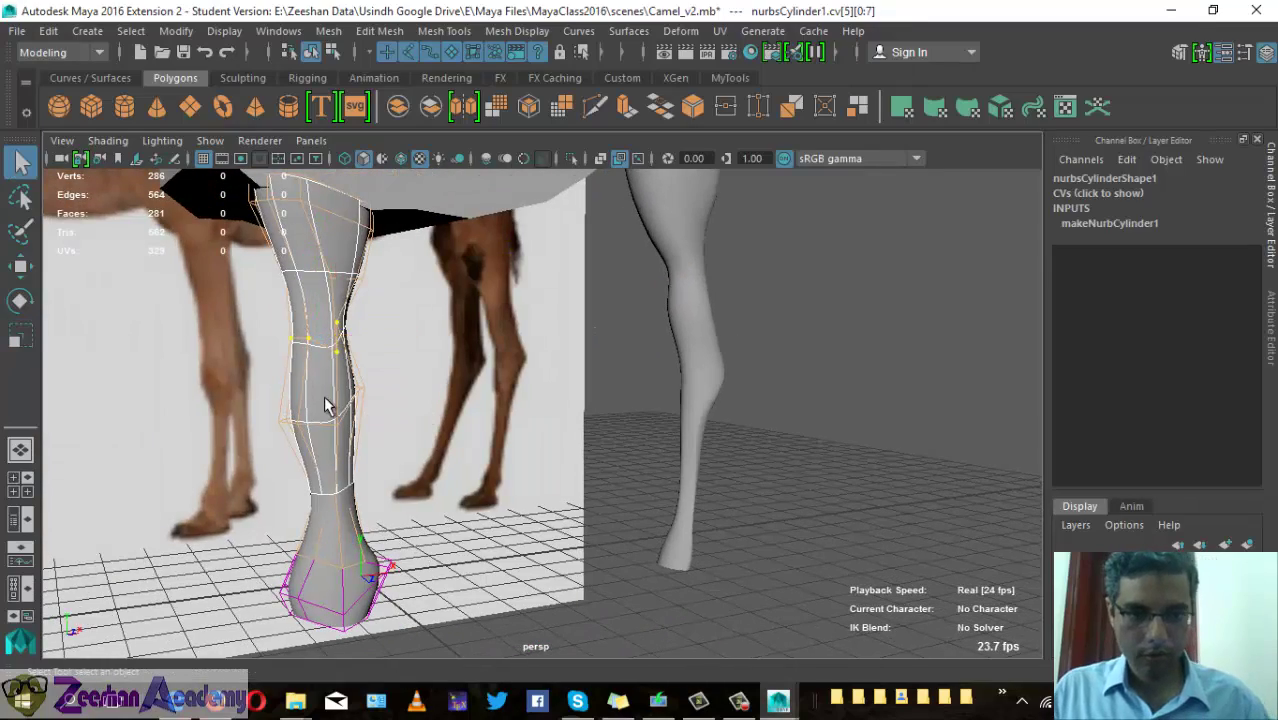
{"action": "right_click_drag", "start_coordinate": [325, 217], "coordinate": [382, 232]}
{"action": "left_click", "coordinate": [417, 190]}
{"action": "left_click_drag", "start_coordinate": [249, 371], "coordinate": [314, 449], "text": "alt"}
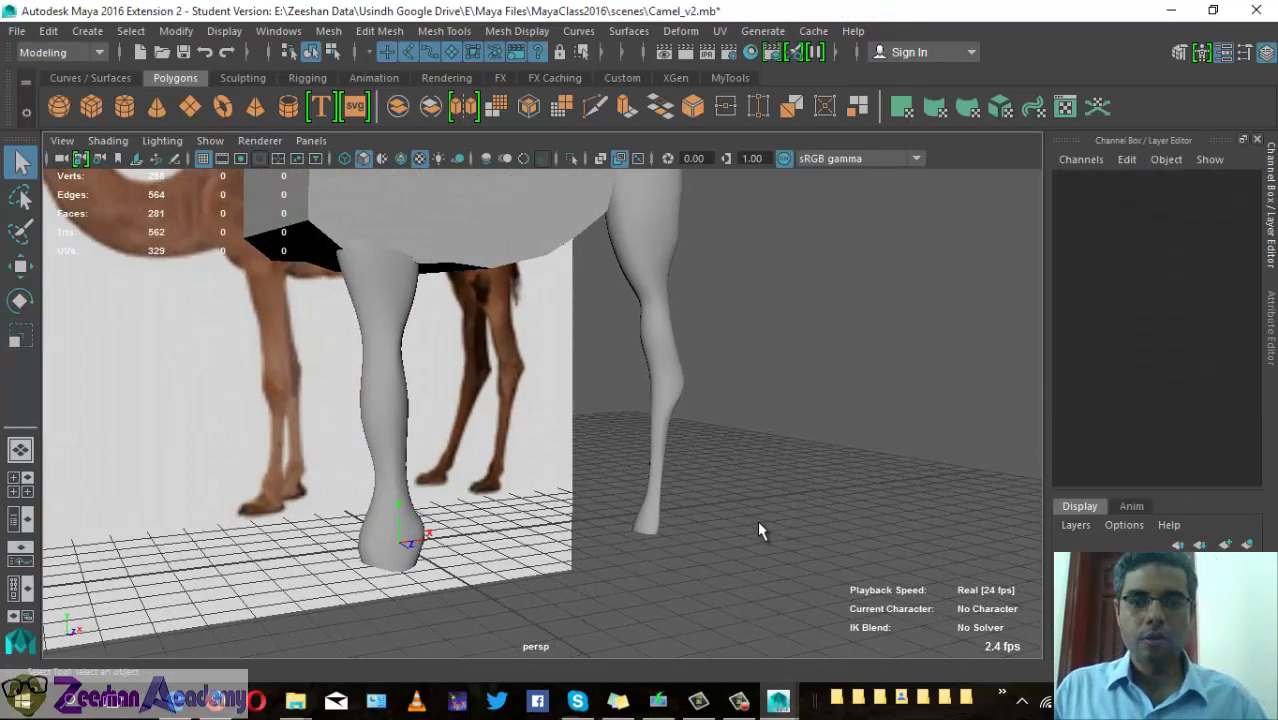
{"action": "mouse_move", "coordinate": [757, 520]}
{"action": "left_mouse_down", "text": "alt"}
{"action": "mouse_move", "coordinate": [819, 521]}
{"action": "mouse_move", "coordinate": [651, 520]}
{"action": "mouse_move", "coordinate": [625, 386]}
{"action": "mouse_move", "coordinate": [715, 399]}
{"action": "left_mouse_up", "text": "alt"}
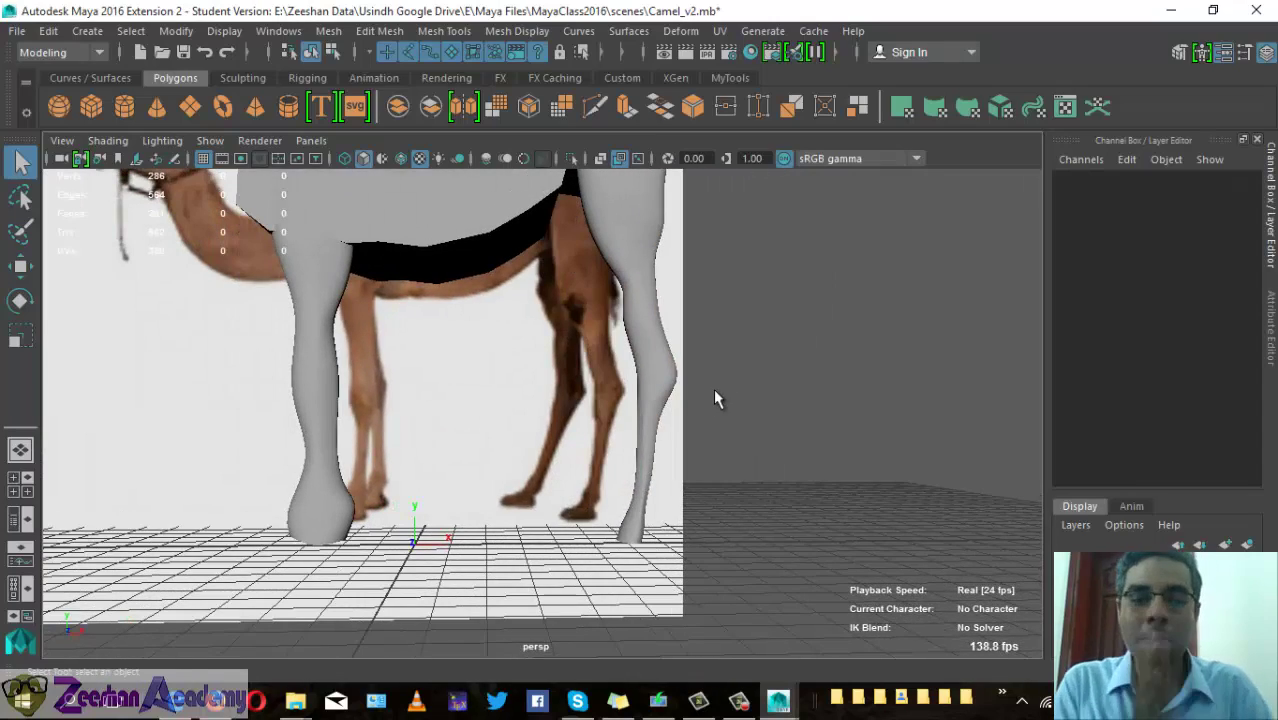
{"action": "mouse_move", "coordinate": [322, 430]}
{"action": "left_mouse_down", "text": "alt"}
{"action": "mouse_move", "coordinate": [416, 271]}
{"action": "mouse_move", "coordinate": [571, 440]}
{"action": "mouse_move", "coordinate": [448, 448]}
{"action": "mouse_move", "coordinate": [568, 471]}
{"action": "mouse_move", "coordinate": [605, 442]}
{"action": "mouse_move", "coordinate": [637, 375]}
{"action": "mouse_move", "coordinate": [633, 353]}
{"action": "left_mouse_up", "text": "alt"}
{"action": "left_click", "coordinate": [416, 271]}
{"action": "right_click_drag", "start_coordinate": [633, 180], "coordinate": [586, 186]}
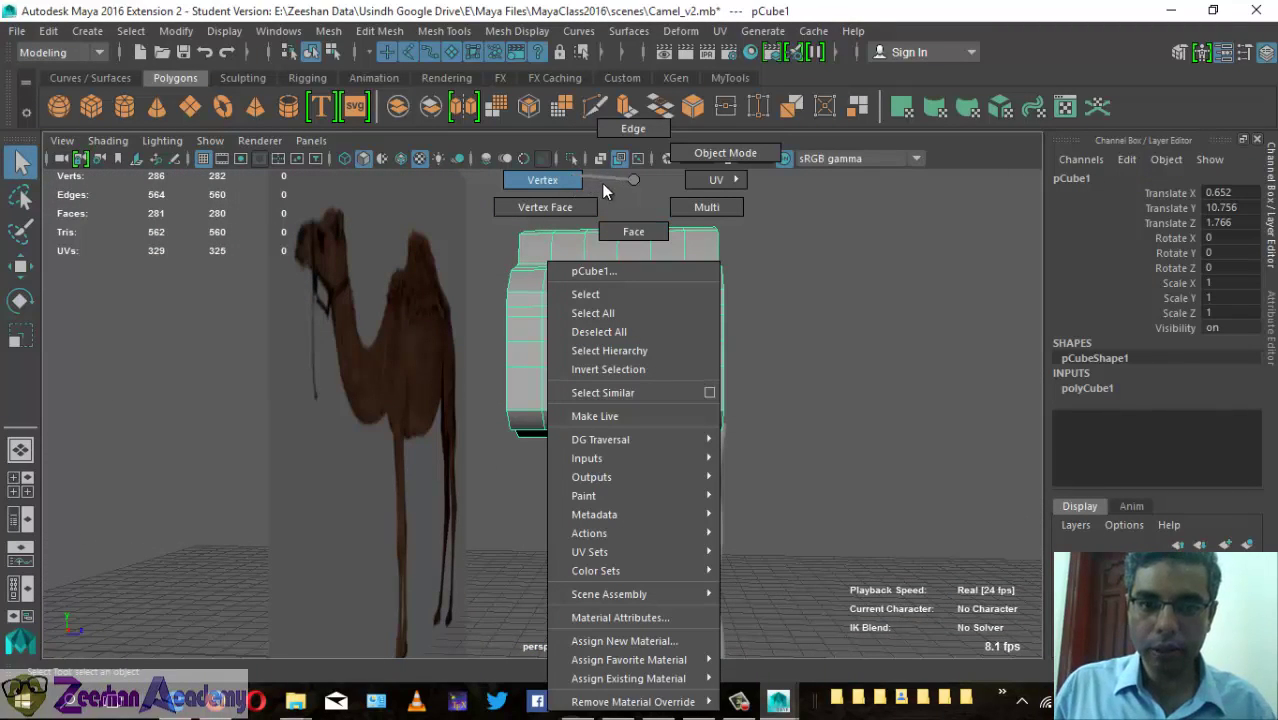
{"action": "right_click_drag", "start_coordinate": [582, 176], "coordinate": [630, 160]}
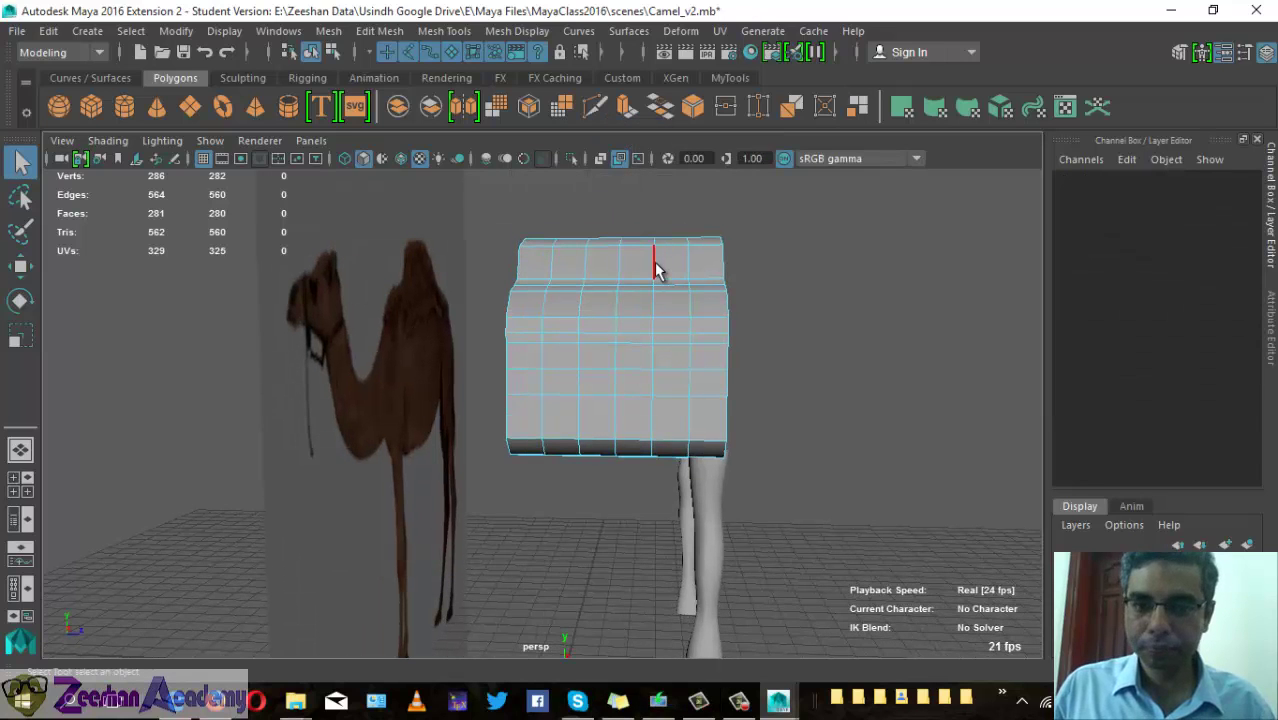
- Select an edge on the top of pCube1, tumbling around to view the body from the side
{"action": "left_click", "coordinate": [655, 264]}
{"action": "mouse_move", "coordinate": [654, 284]}
{"action": "left_mouse_down", "text": "alt"}
{"action": "mouse_move", "coordinate": [633, 382]}
{"action": "mouse_move", "coordinate": [652, 366]}
{"action": "mouse_move", "coordinate": [620, 393]}
{"action": "mouse_move", "coordinate": [633, 358]}
{"action": "left_mouse_up", "text": "alt"}
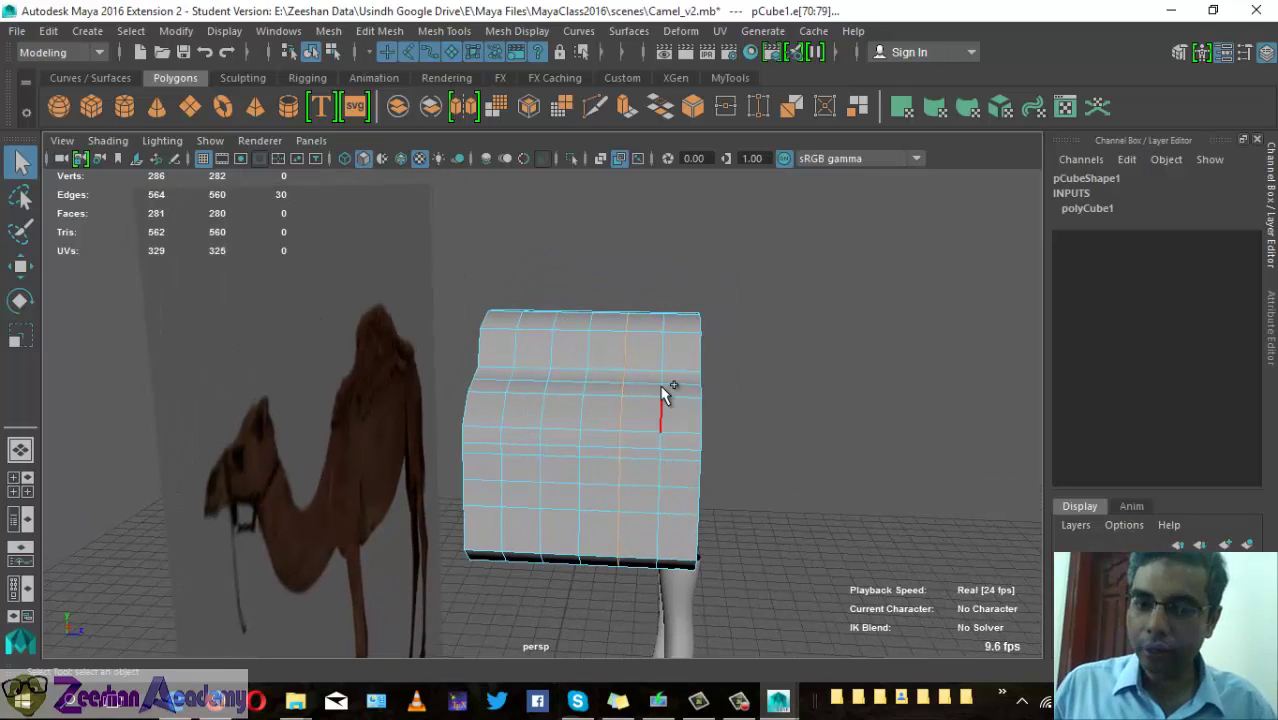
{"action": "mouse_move", "coordinate": [666, 583]}
{"action": "left_mouse_down", "text": "alt"}
{"action": "mouse_move", "coordinate": [616, 543]}
{"action": "mouse_move", "coordinate": [642, 518]}
{"action": "left_mouse_up", "text": "alt"}
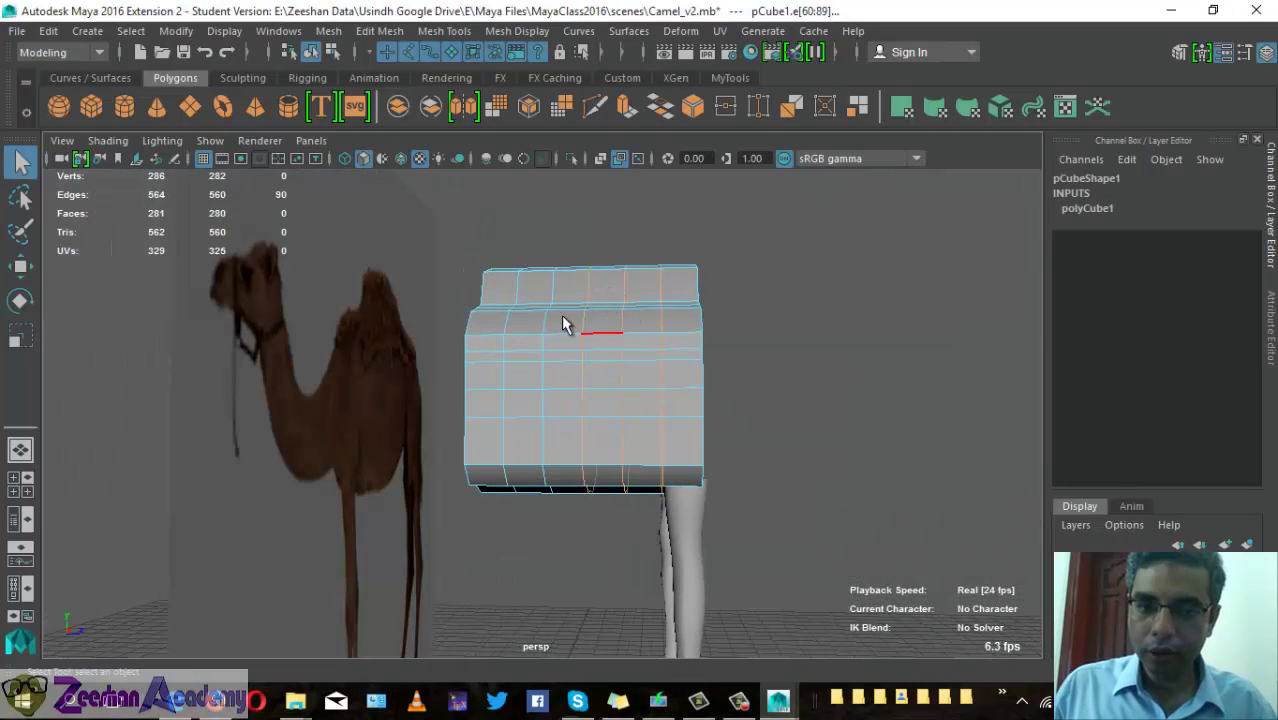
{"action": "mouse_move", "coordinate": [563, 323]}
{"action": "left_mouse_down", "text": "alt"}
{"action": "mouse_move", "coordinate": [585, 371]}
{"action": "mouse_move", "coordinate": [590, 340]}
{"action": "left_mouse_up", "text": "alt"}
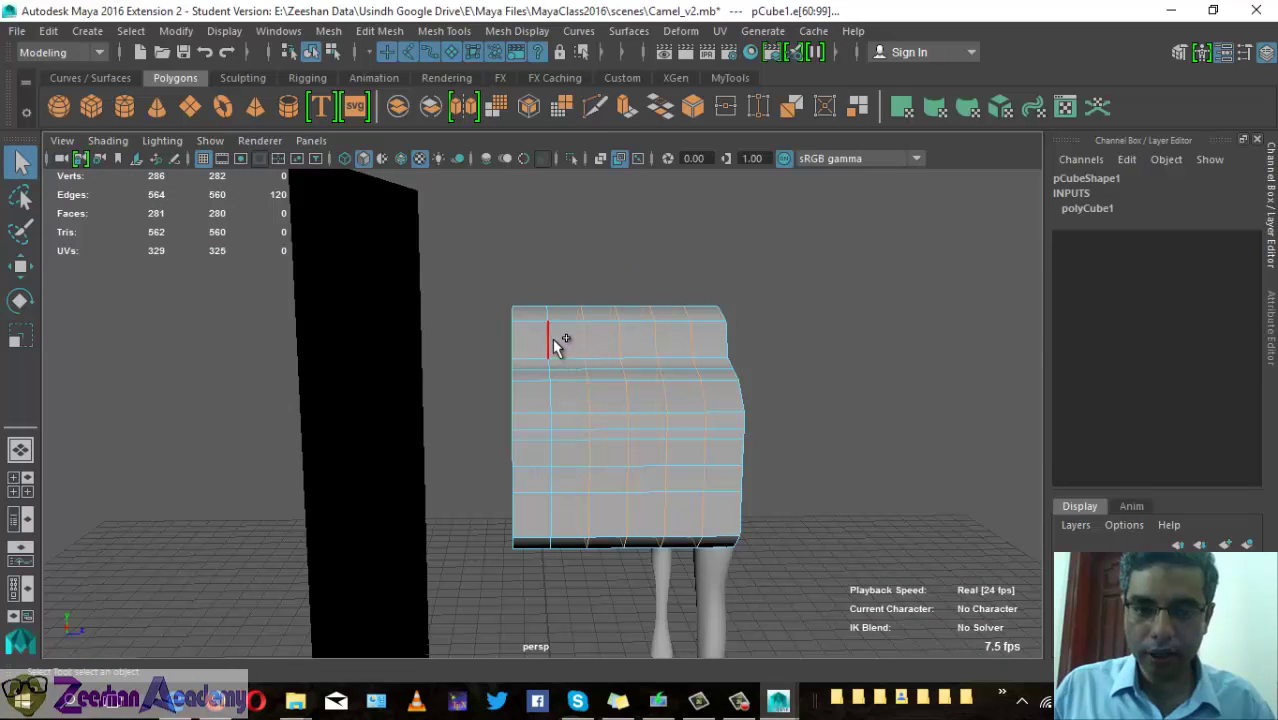
{"action": "left_click_drag", "start_coordinate": [571, 451], "coordinate": [633, 428], "text": "alt"}
{"action": "key", "text": "r"}
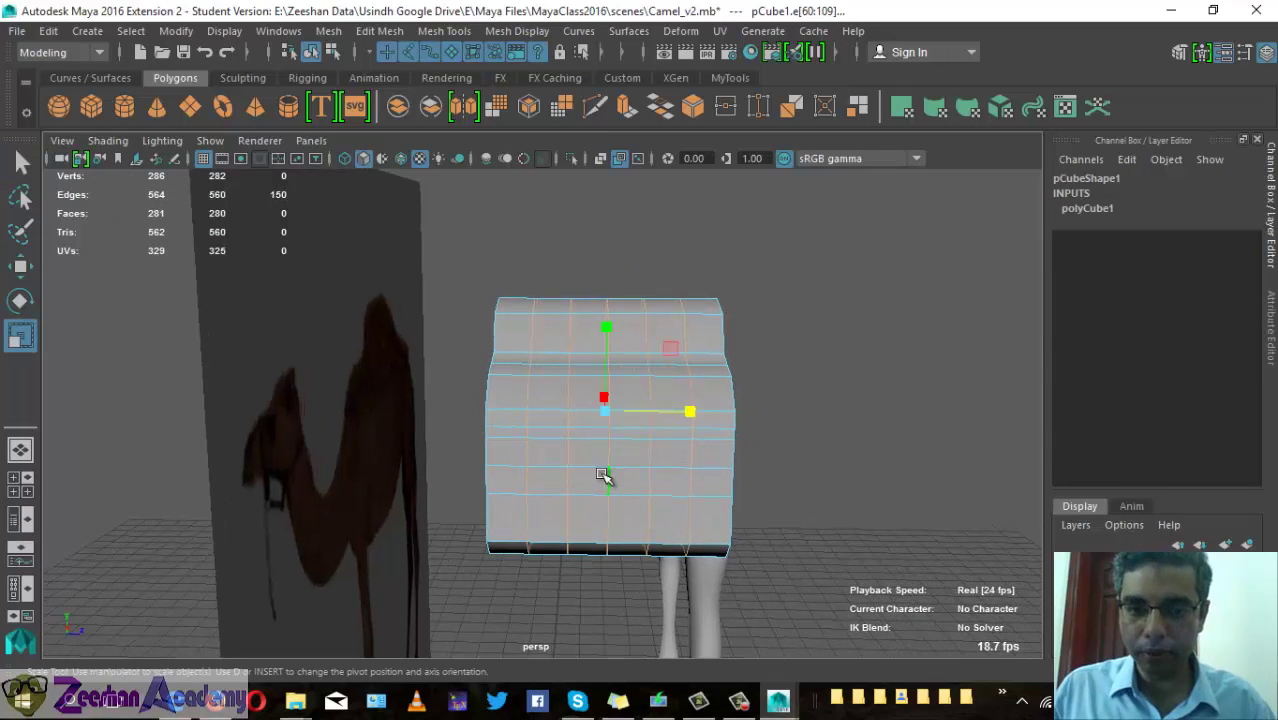
{"action": "left_click_drag", "start_coordinate": [606, 327], "coordinate": [606, 309]}
{"action": "mouse_move", "coordinate": [625, 404]}
{"action": "left_mouse_down", "text": "alt"}
{"action": "mouse_move", "coordinate": [485, 337]}
{"action": "mouse_move", "coordinate": [408, 442]}
{"action": "mouse_move", "coordinate": [466, 437]}
{"action": "mouse_move", "coordinate": [452, 466]}
{"action": "left_mouse_up", "text": "alt"}
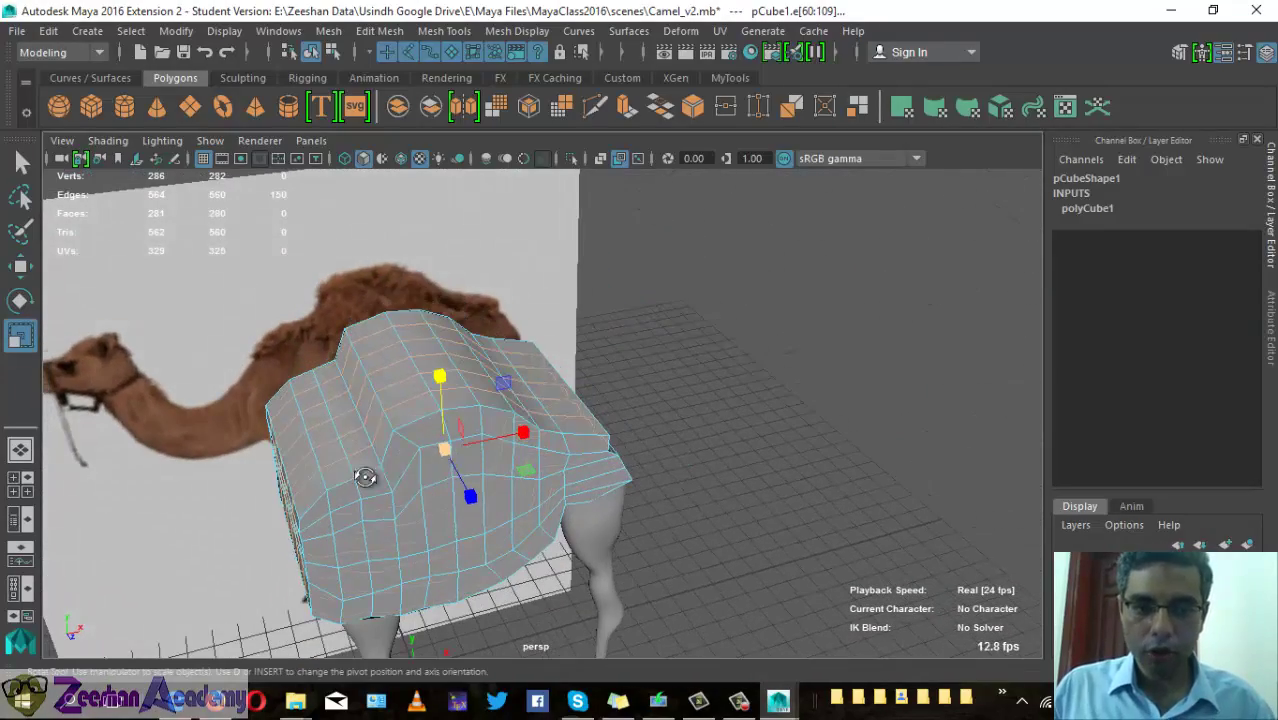
{"action": "mouse_move", "coordinate": [365, 477]}
{"action": "left_mouse_down", "text": "alt"}
{"action": "mouse_move", "coordinate": [428, 442]}
{"action": "mouse_move", "coordinate": [457, 446]}
{"action": "left_mouse_up", "text": "alt"}
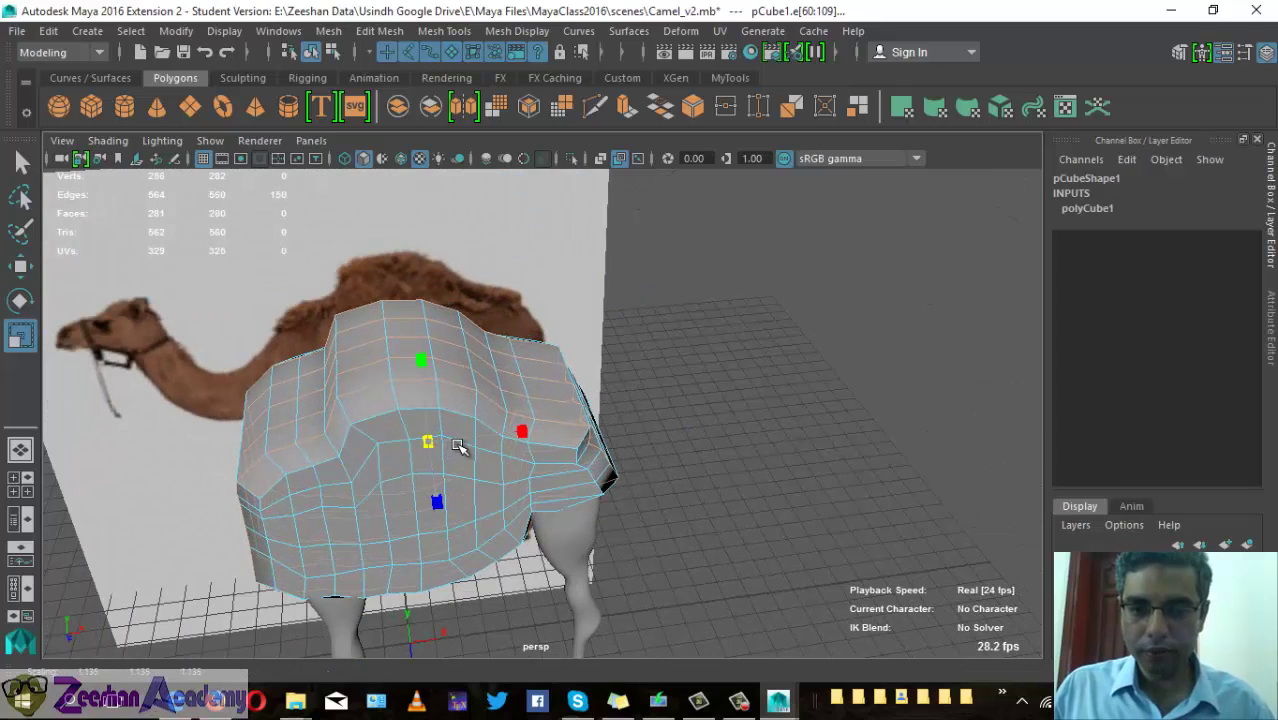
{"action": "mouse_move", "coordinate": [430, 490]}
{"action": "left_mouse_down", "text": "alt"}
{"action": "mouse_move", "coordinate": [534, 360]}
{"action": "mouse_move", "coordinate": [598, 421]}
{"action": "mouse_move", "coordinate": [593, 457]}
{"action": "left_mouse_up", "text": "alt"}
{"action": "scroll", "coordinate": [680, 410], "scroll_direction": "up", "scroll_amount": 2}
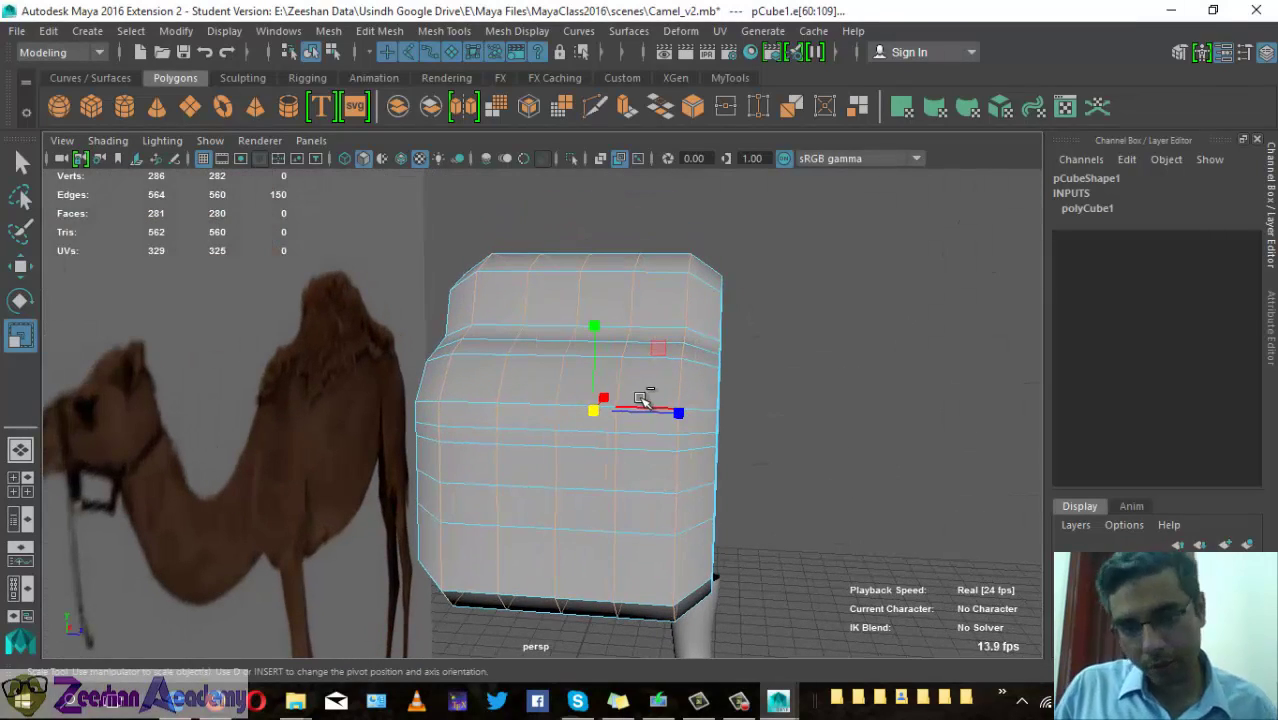
{"action": "left_click_drag", "start_coordinate": [642, 400], "coordinate": [683, 253]}
{"action": "mouse_move", "coordinate": [597, 430]}
{"action": "left_mouse_down"}
{"action": "mouse_move", "coordinate": [628, 419]}
{"action": "mouse_move", "coordinate": [669, 330]}
{"action": "left_mouse_up"}
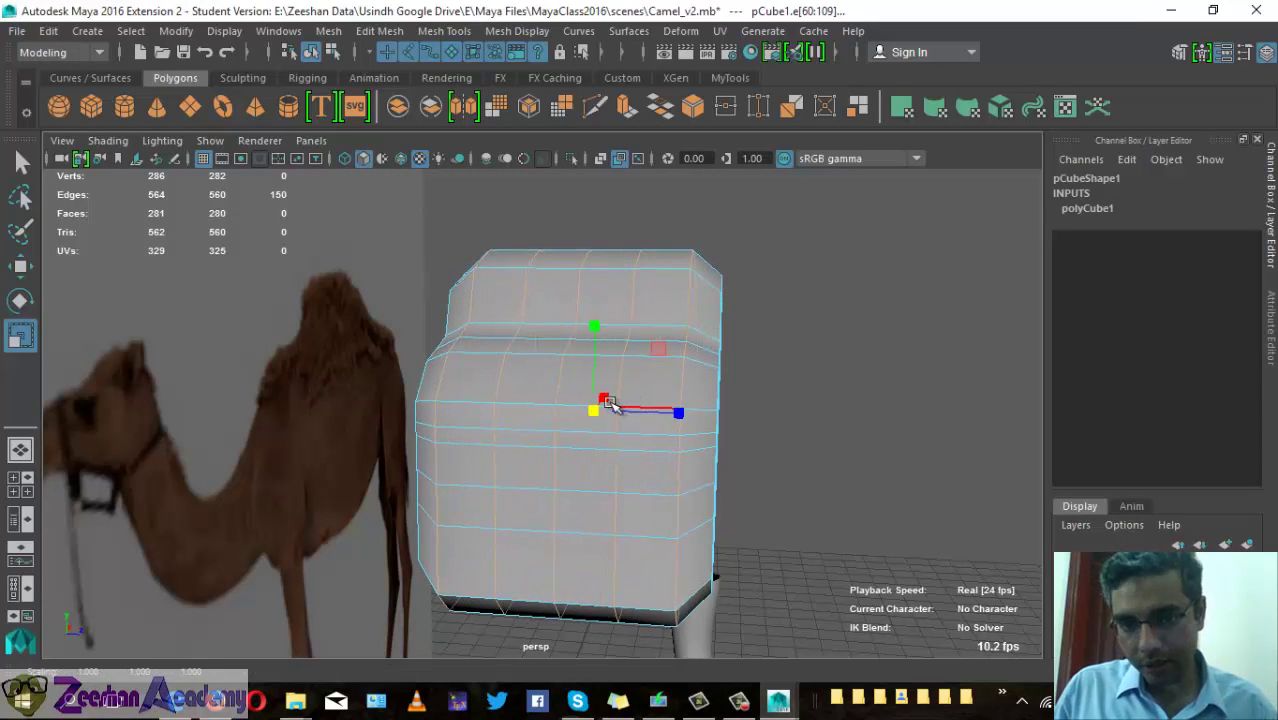
{"action": "left_click_drag", "start_coordinate": [610, 403], "coordinate": [592, 417]}
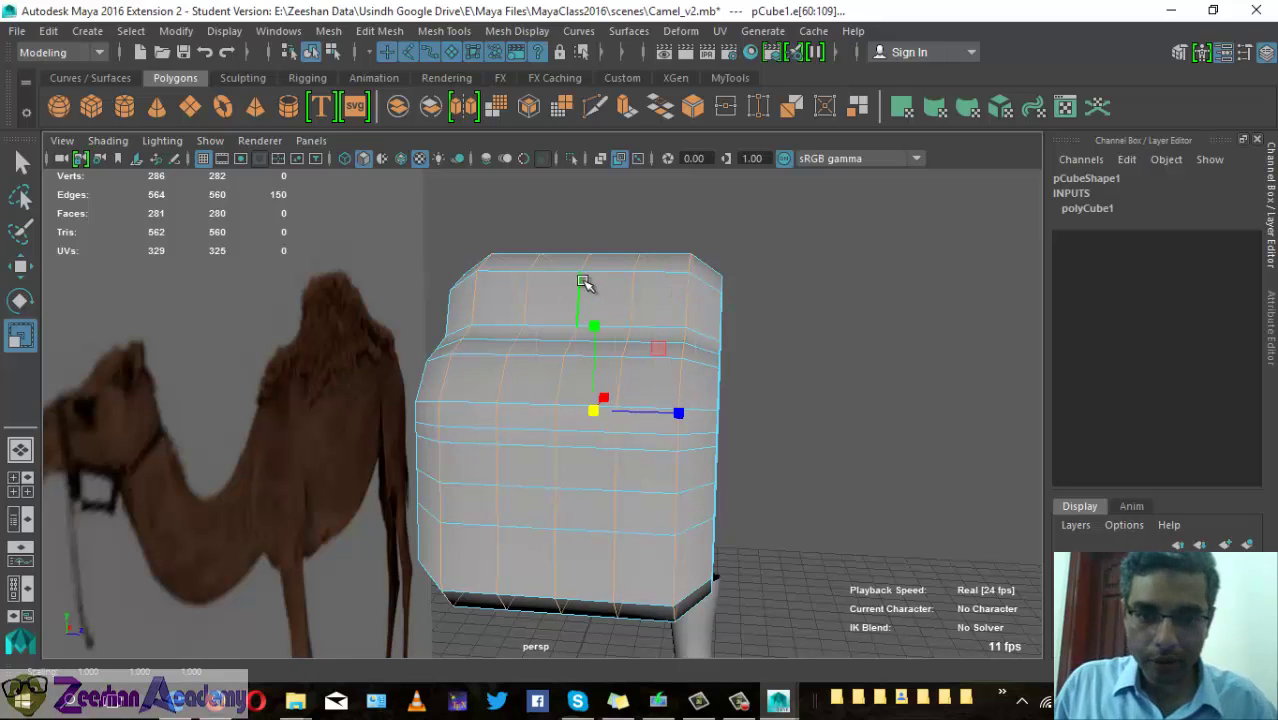
{"action": "left_click_drag", "start_coordinate": [627, 425], "coordinate": [661, 283], "text": "alt"}
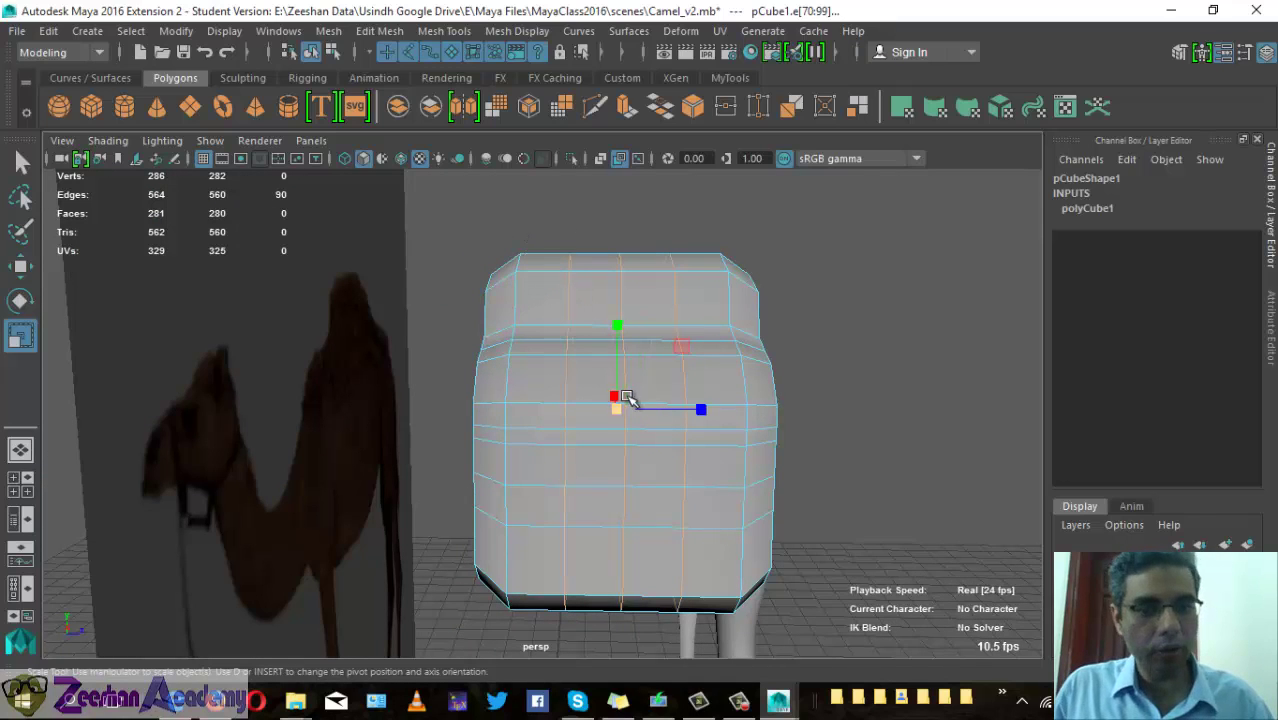
{"action": "left_click_drag", "start_coordinate": [620, 403], "coordinate": [736, 456]}
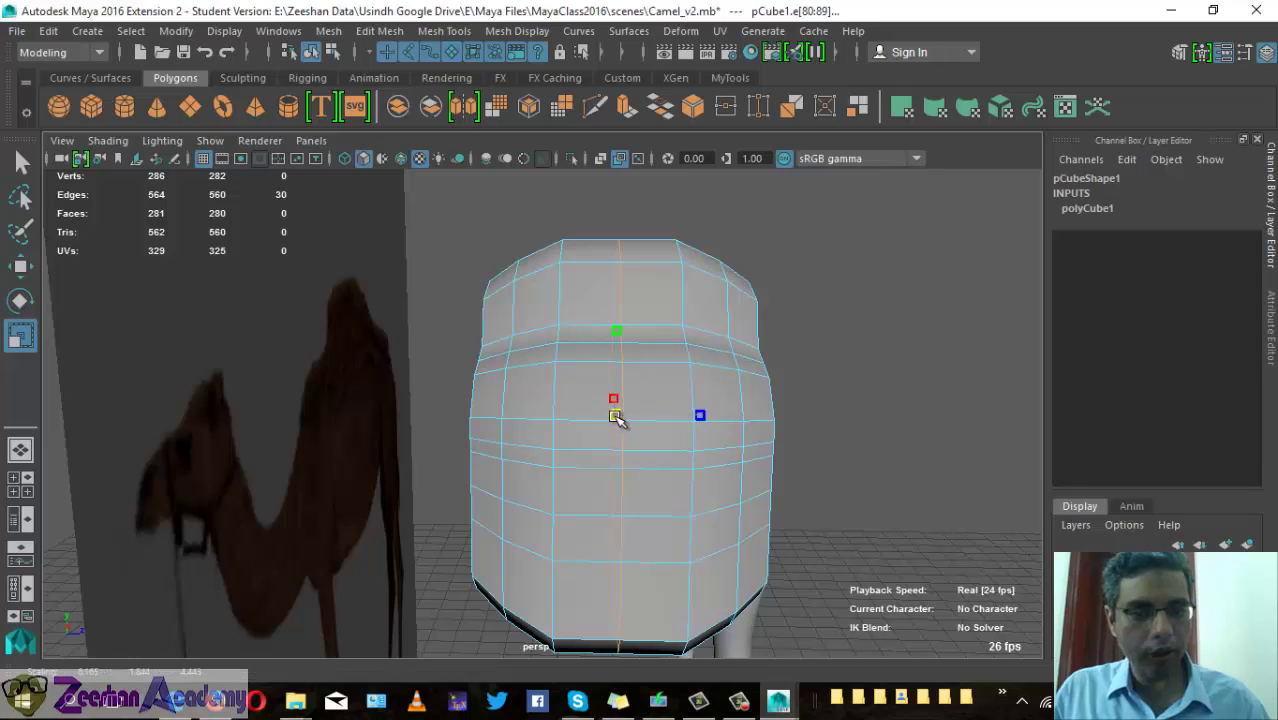
{"action": "left_click_drag", "start_coordinate": [614, 414], "coordinate": [632, 418]}
{"action": "mouse_move", "coordinate": [718, 428]}
{"action": "left_mouse_down", "text": "alt"}
{"action": "mouse_move", "coordinate": [676, 428]}
{"action": "mouse_move", "coordinate": [808, 236]}
{"action": "left_mouse_up", "text": "alt"}
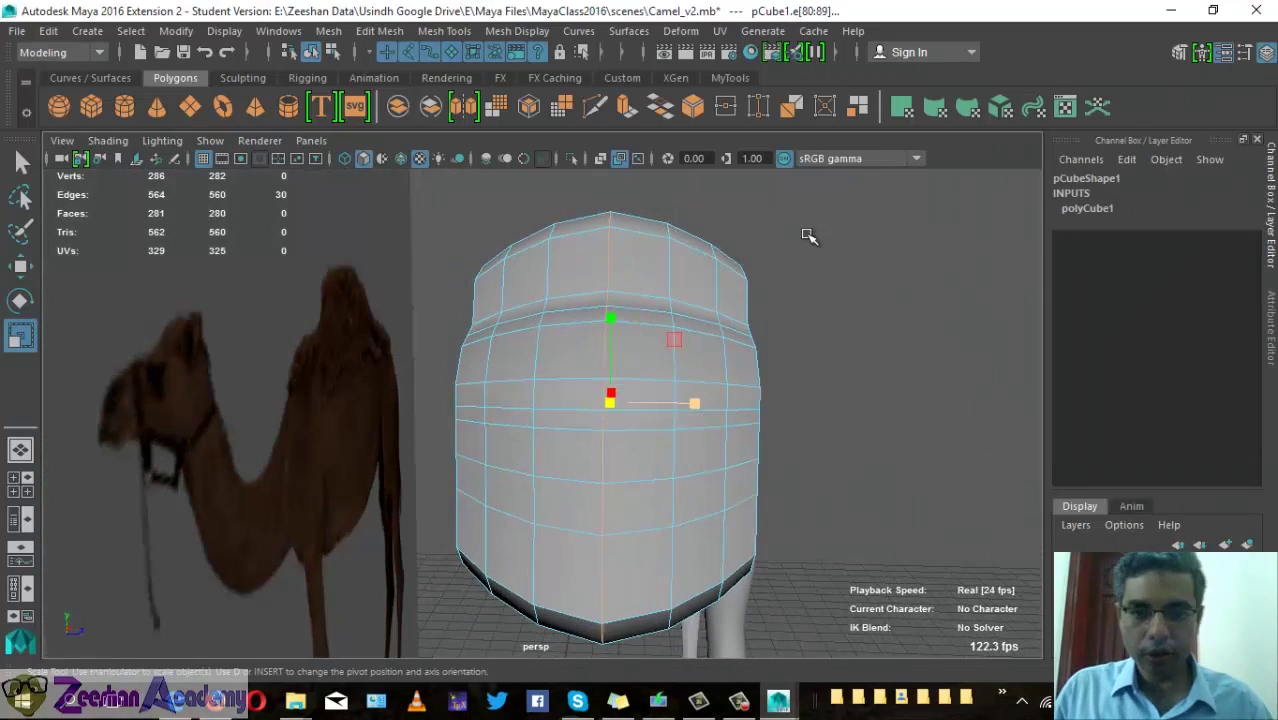
{"action": "mouse_move", "coordinate": [538, 366]}
{"action": "left_mouse_down", "text": "alt"}
{"action": "mouse_move", "coordinate": [357, 362]}
{"action": "mouse_move", "coordinate": [322, 328]}
{"action": "mouse_move", "coordinate": [439, 320]}
{"action": "mouse_move", "coordinate": [445, 357]}
{"action": "mouse_move", "coordinate": [417, 362]}
{"action": "mouse_move", "coordinate": [558, 408]}
{"action": "mouse_move", "coordinate": [659, 417]}
{"action": "left_mouse_up", "text": "alt"}
- Double-click to select three horizontal edge loops around pCube1's body
{"action": "double_click", "coordinate": [648, 420]}
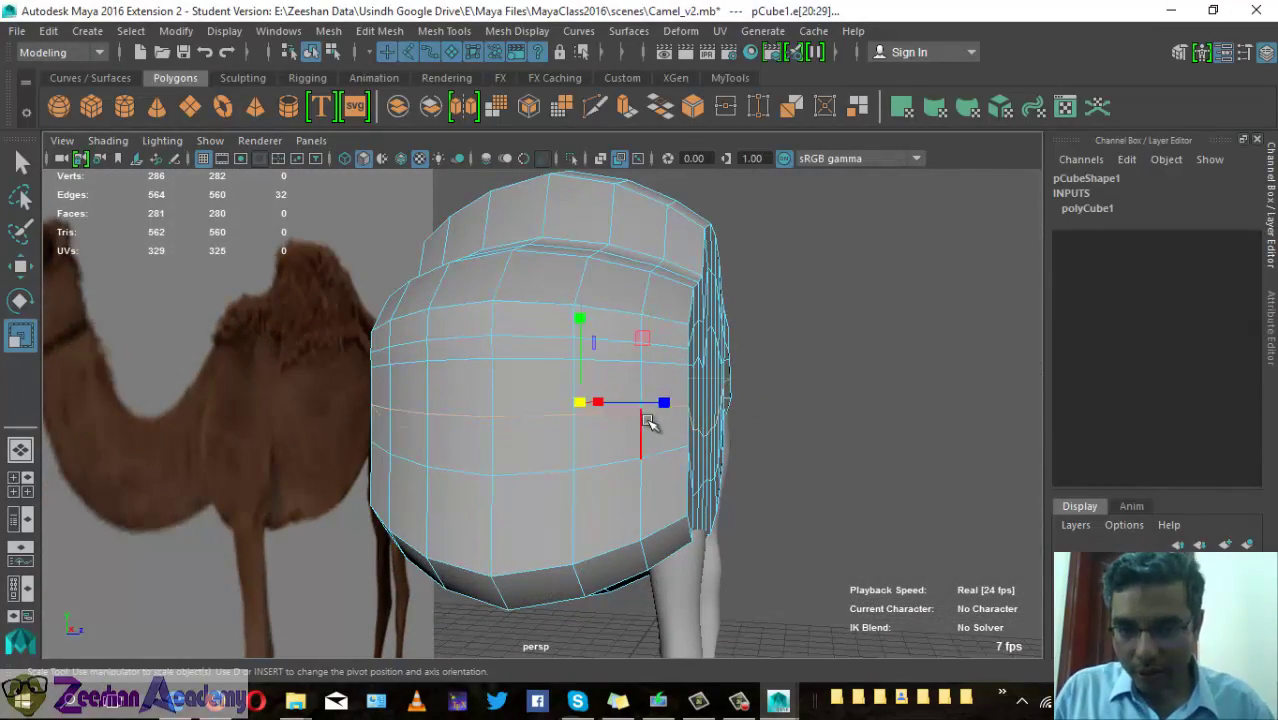
{"action": "double_click", "coordinate": [666, 360], "text": "shift"}
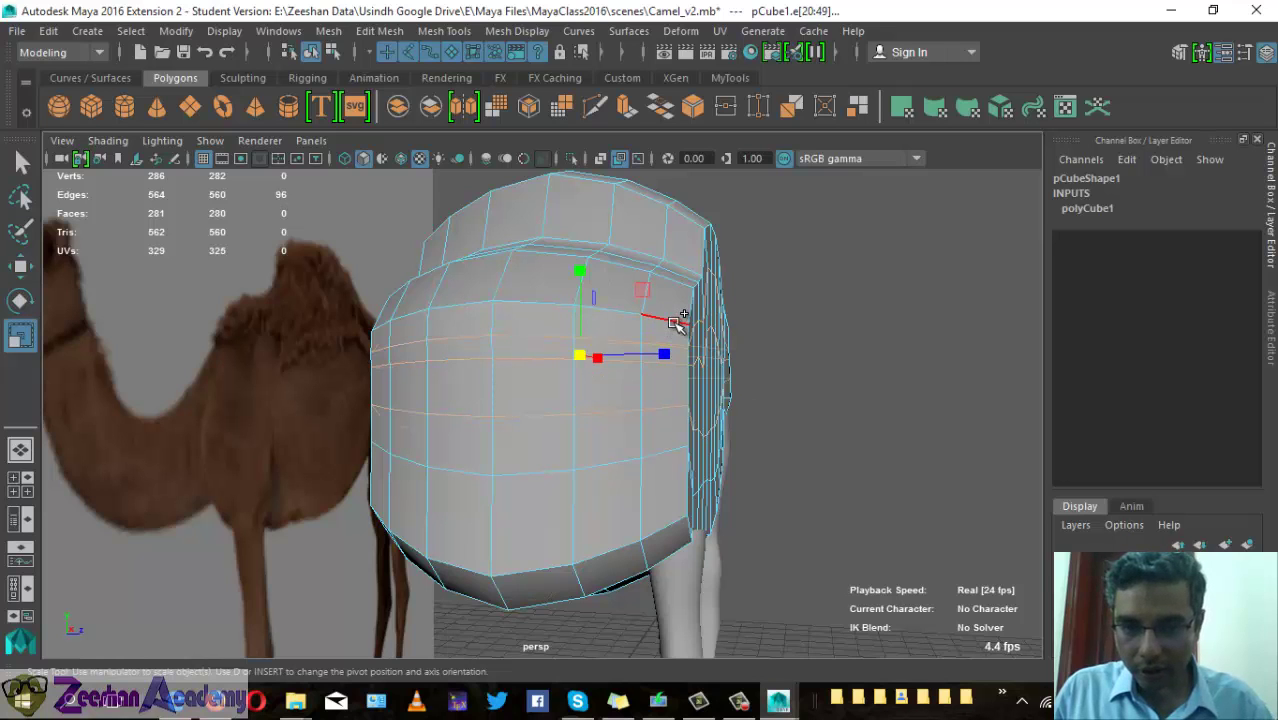
{"action": "left_click_drag", "start_coordinate": [547, 461], "coordinate": [575, 446], "text": "alt"}
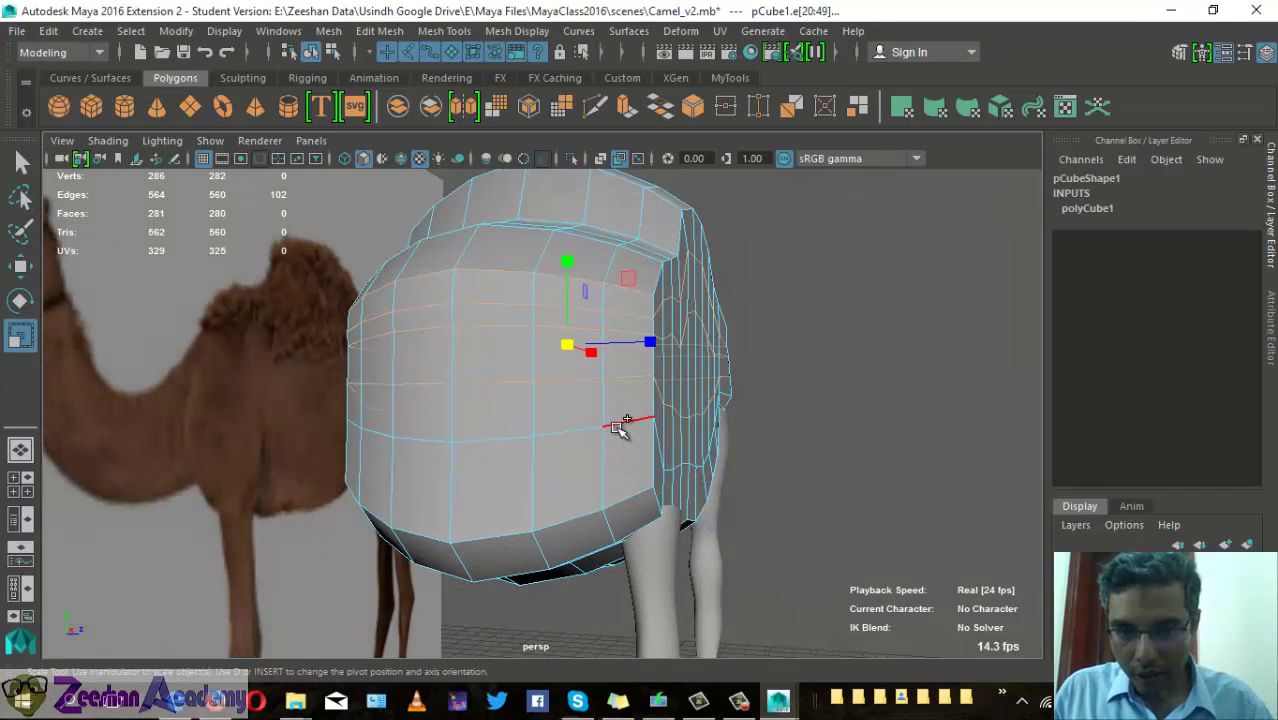
{"action": "double_click", "coordinate": [619, 428], "text": "shift"}
{"action": "left_click_drag", "start_coordinate": [673, 499], "coordinate": [650, 491], "text": "alt"}
{"action": "mouse_move", "coordinate": [747, 222]}
{"action": "left_mouse_down", "text": "alt"}
{"action": "mouse_move", "coordinate": [679, 439]}
{"action": "mouse_move", "coordinate": [713, 457]}
{"action": "mouse_move", "coordinate": [557, 417]}
{"action": "mouse_move", "coordinate": [656, 362]}
{"action": "left_mouse_up", "text": "alt"}
{"action": "right_click_drag", "start_coordinate": [656, 362], "coordinate": [676, 391], "text": "alt"}
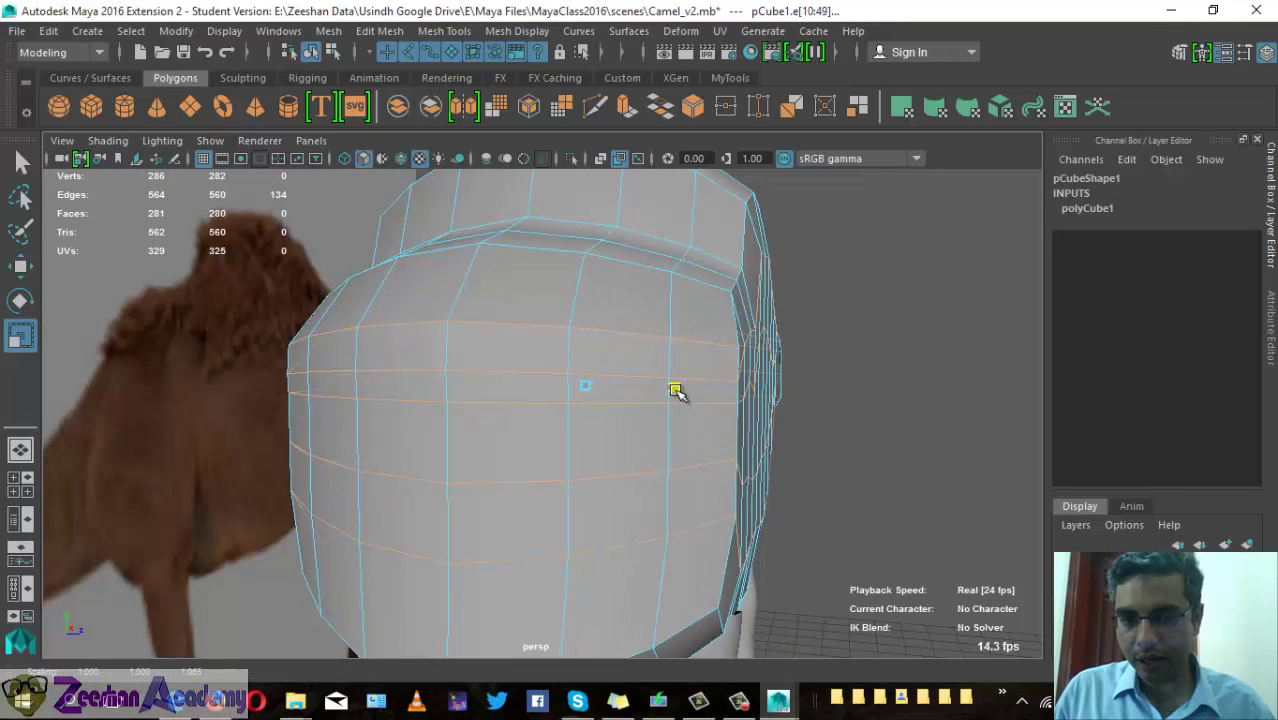
{"action": "mouse_move", "coordinate": [676, 391]}
{"action": "left_mouse_down", "text": "alt"}
{"action": "mouse_move", "coordinate": [688, 411]}
{"action": "mouse_move", "coordinate": [729, 387]}
{"action": "mouse_move", "coordinate": [685, 391]}
{"action": "mouse_move", "coordinate": [696, 344]}
{"action": "left_mouse_up", "text": "alt"}
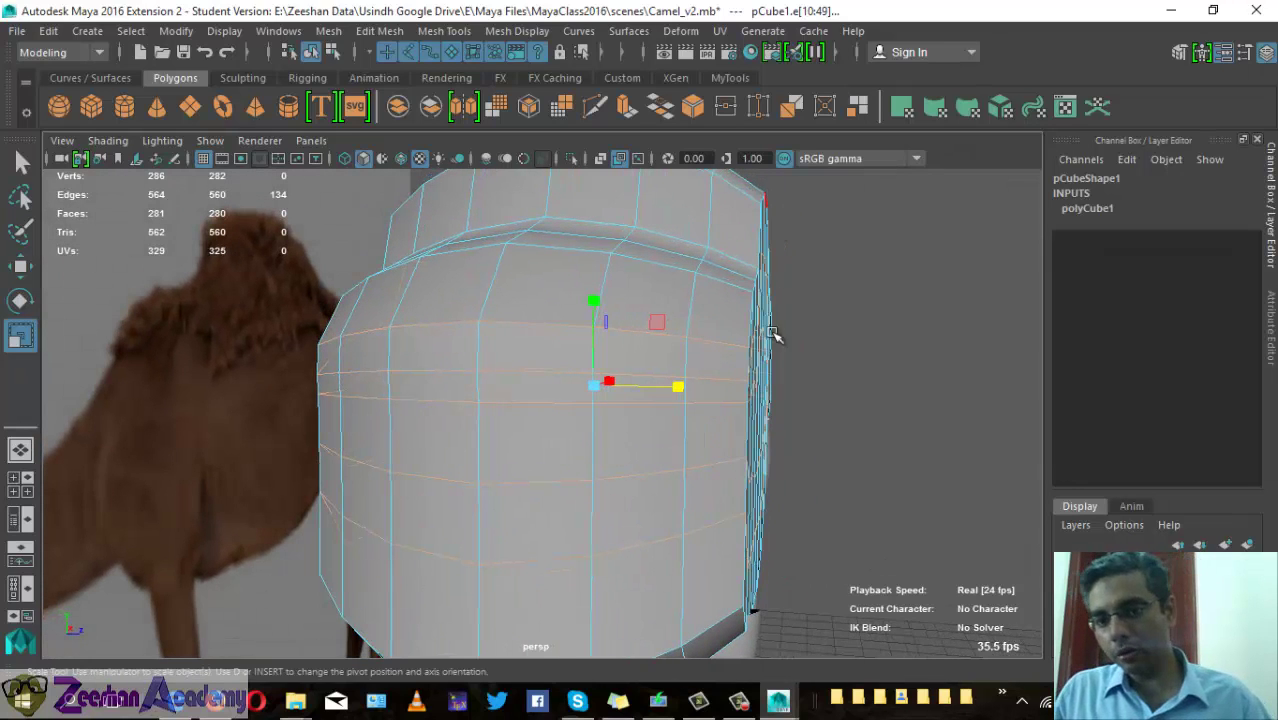
{"action": "mouse_move", "coordinate": [772, 335]}
{"action": "left_mouse_down", "text": "alt"}
{"action": "mouse_move", "coordinate": [722, 465]}
{"action": "mouse_move", "coordinate": [699, 371]}
{"action": "mouse_move", "coordinate": [686, 390]}
{"action": "mouse_move", "coordinate": [700, 390]}
{"action": "left_mouse_up", "text": "alt"}
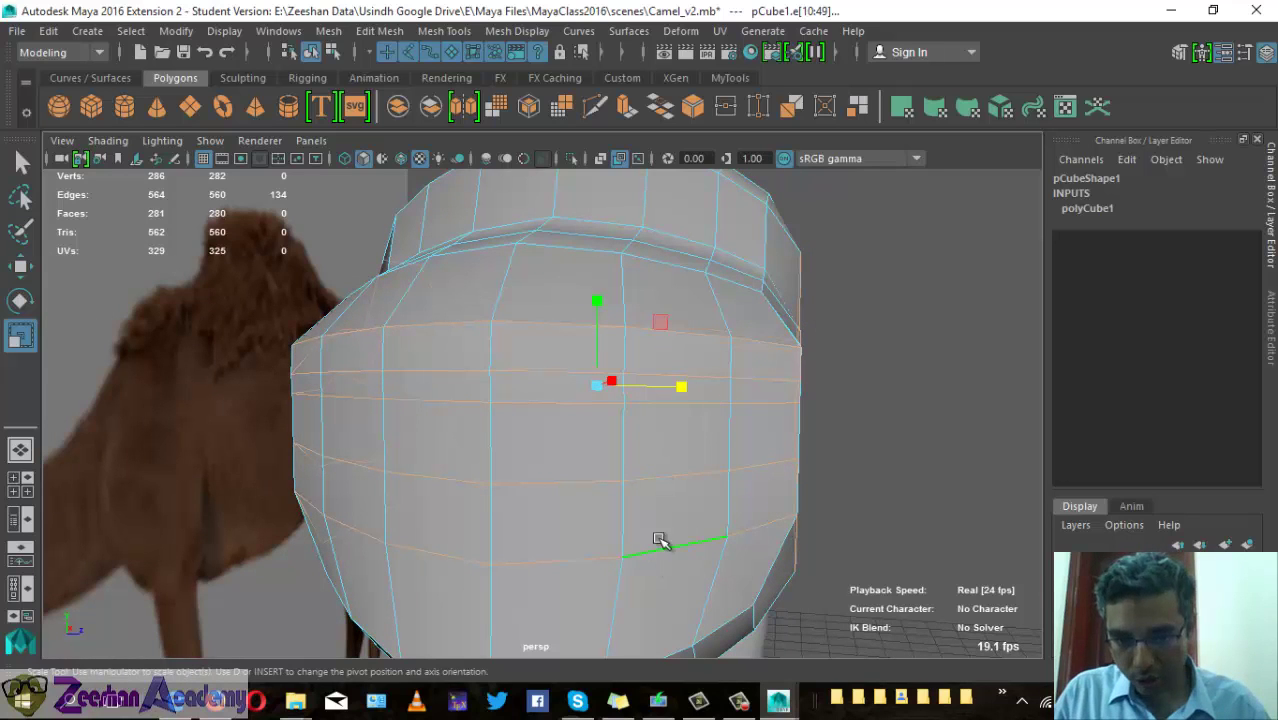
{"action": "mouse_move", "coordinate": [708, 456]}
{"action": "left_mouse_down", "text": "alt"}
{"action": "mouse_move", "coordinate": [673, 402]}
{"action": "mouse_move", "coordinate": [723, 287]}
{"action": "left_mouse_up", "text": "alt"}
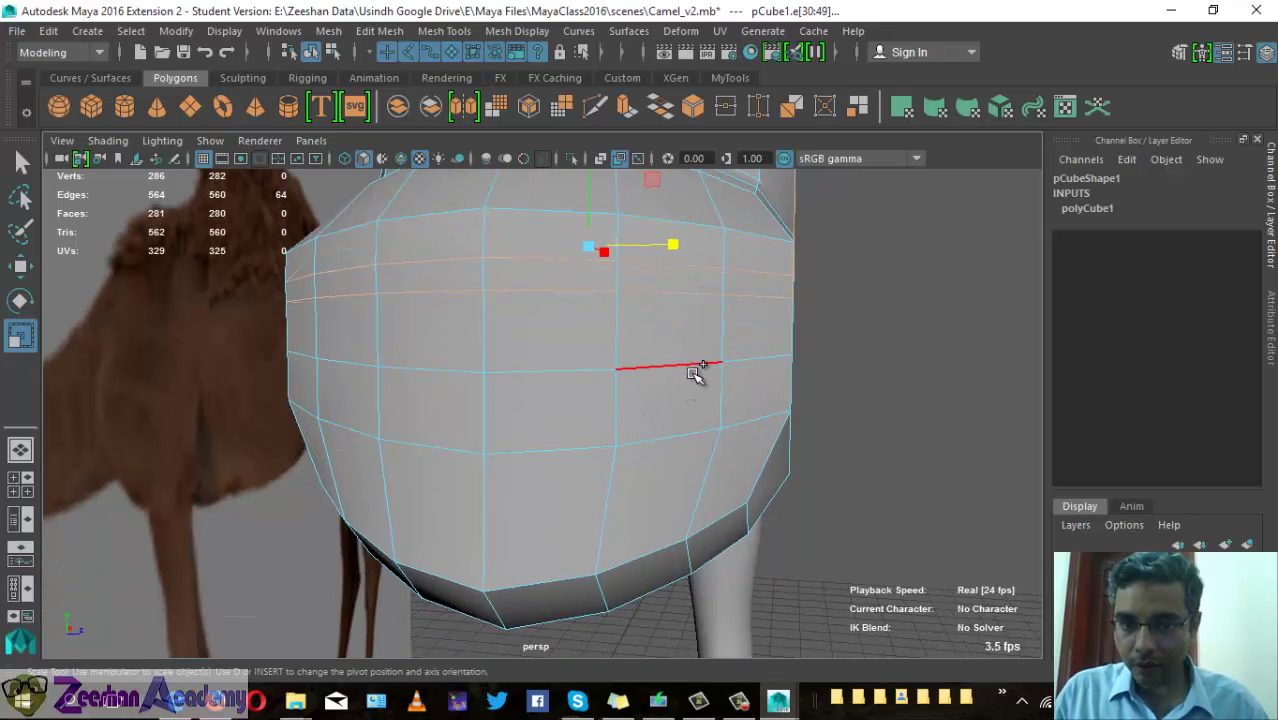
- Scale the selected loops outward along X to round the body's middle
{"action": "left_click_drag", "start_coordinate": [670, 393], "coordinate": [665, 394], "text": "alt"}
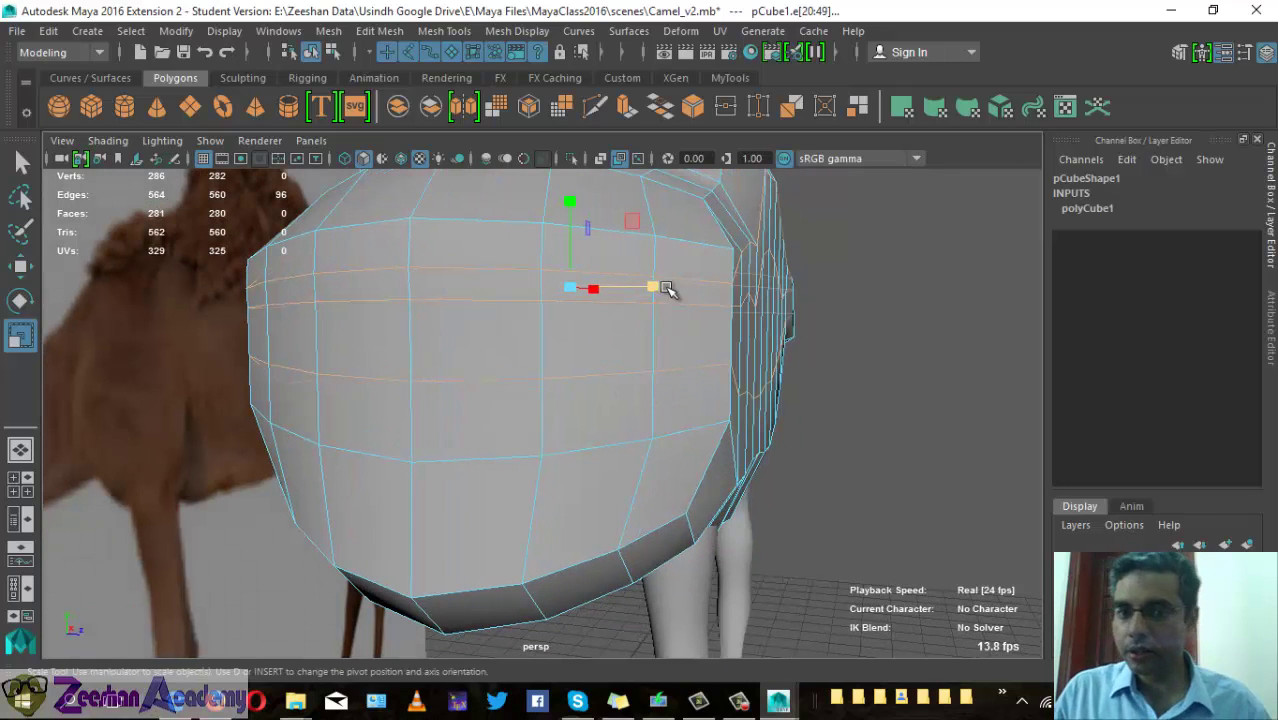
{"action": "mouse_move", "coordinate": [665, 284]}
{"action": "left_mouse_down"}
{"action": "mouse_move", "coordinate": [636, 373]}
{"action": "mouse_move", "coordinate": [645, 357]}
{"action": "left_mouse_up"}
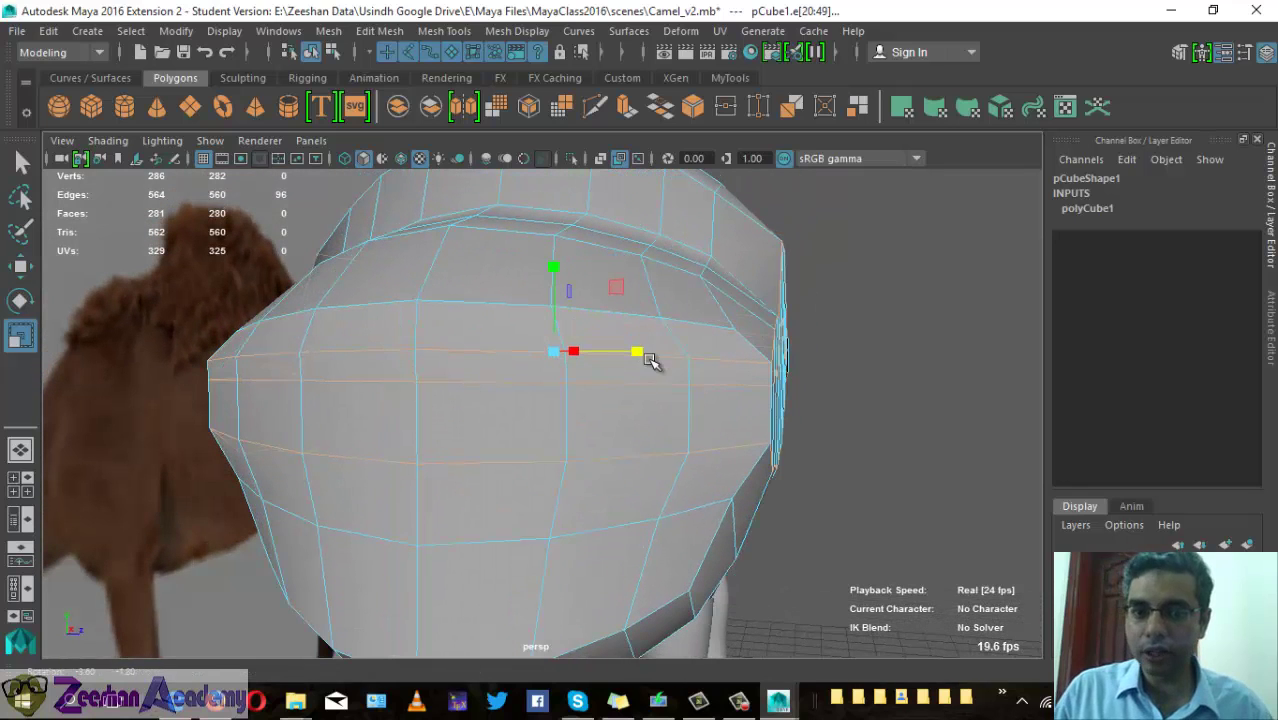
{"action": "mouse_move", "coordinate": [653, 367]}
{"action": "left_mouse_down", "text": "alt"}
{"action": "mouse_move", "coordinate": [662, 360]}
{"action": "mouse_move", "coordinate": [643, 354]}
{"action": "left_mouse_up", "text": "alt"}
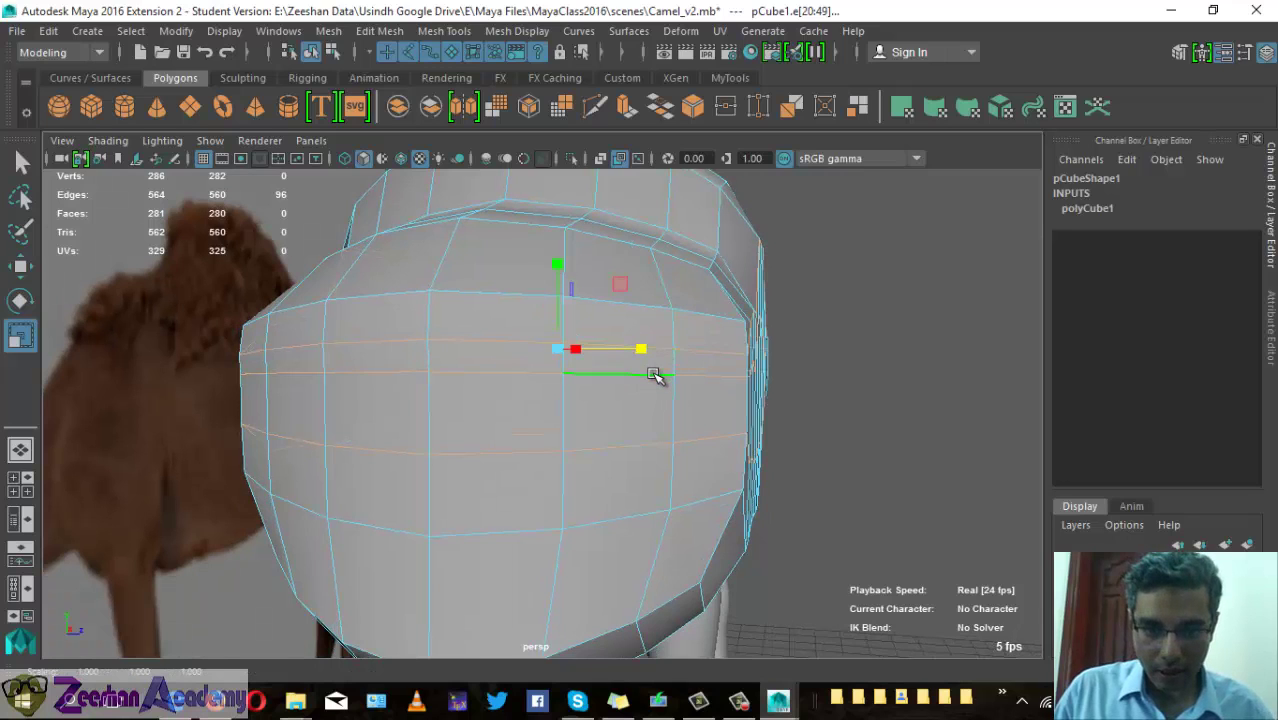
{"action": "double_click", "coordinate": [655, 375]}
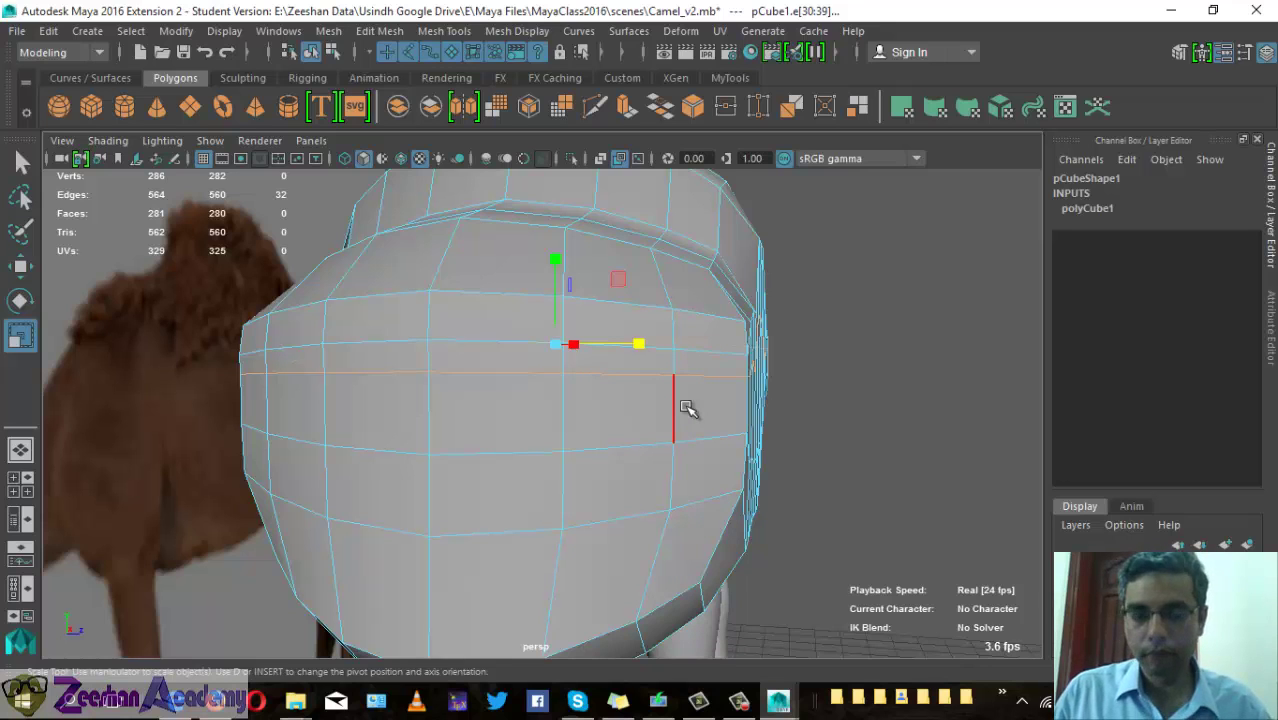
{"action": "scroll", "coordinate": [688, 408], "scroll_direction": "down", "scroll_amount": 5}
{"action": "mouse_move", "coordinate": [534, 391]}
{"action": "left_mouse_down", "text": "alt"}
{"action": "mouse_move", "coordinate": [485, 428]}
{"action": "mouse_move", "coordinate": [491, 377]}
{"action": "mouse_move", "coordinate": [532, 393]}
{"action": "mouse_move", "coordinate": [571, 357]}
{"action": "left_mouse_up", "text": "alt"}
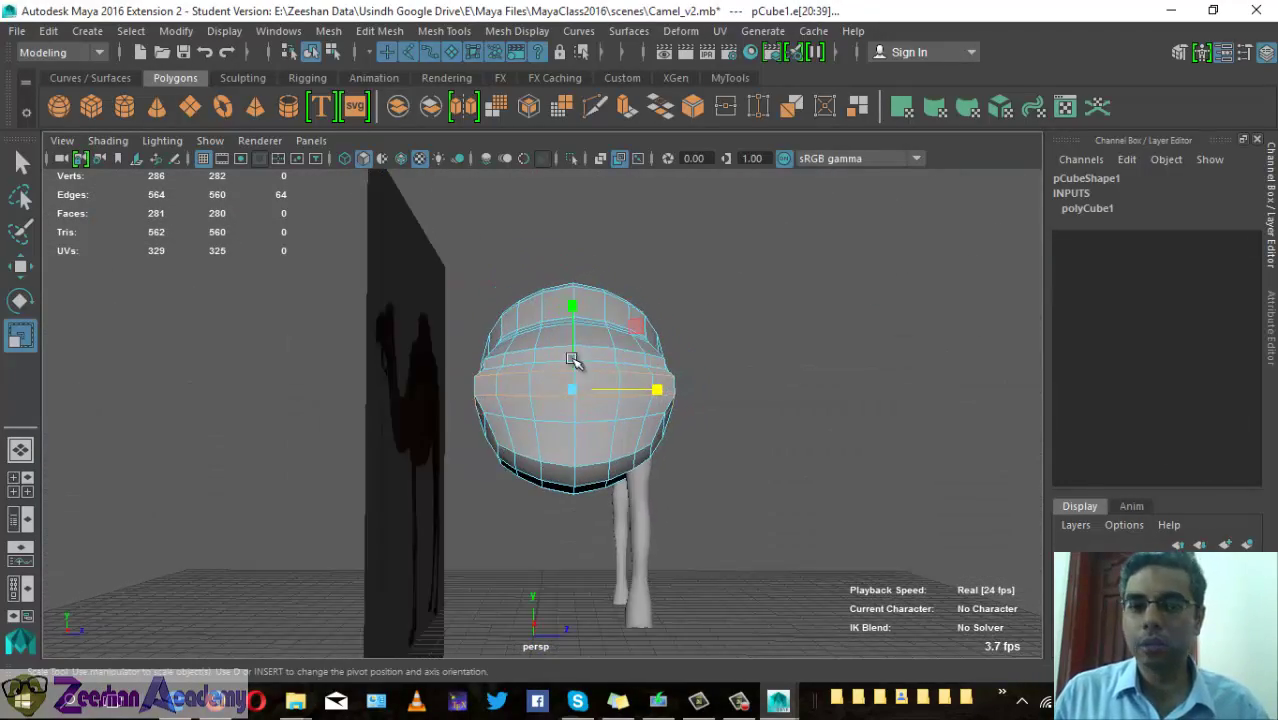
- Switch to Object Mode and select the pCube1 camel body
{"action": "mouse_move", "coordinate": [596, 179]}
{"action": "right_mouse_down"}
{"action": "mouse_move", "coordinate": [588, 328]}
{"action": "mouse_move", "coordinate": [640, 148]}
{"action": "mouse_move", "coordinate": [648, 157]}
{"action": "right_mouse_up"}
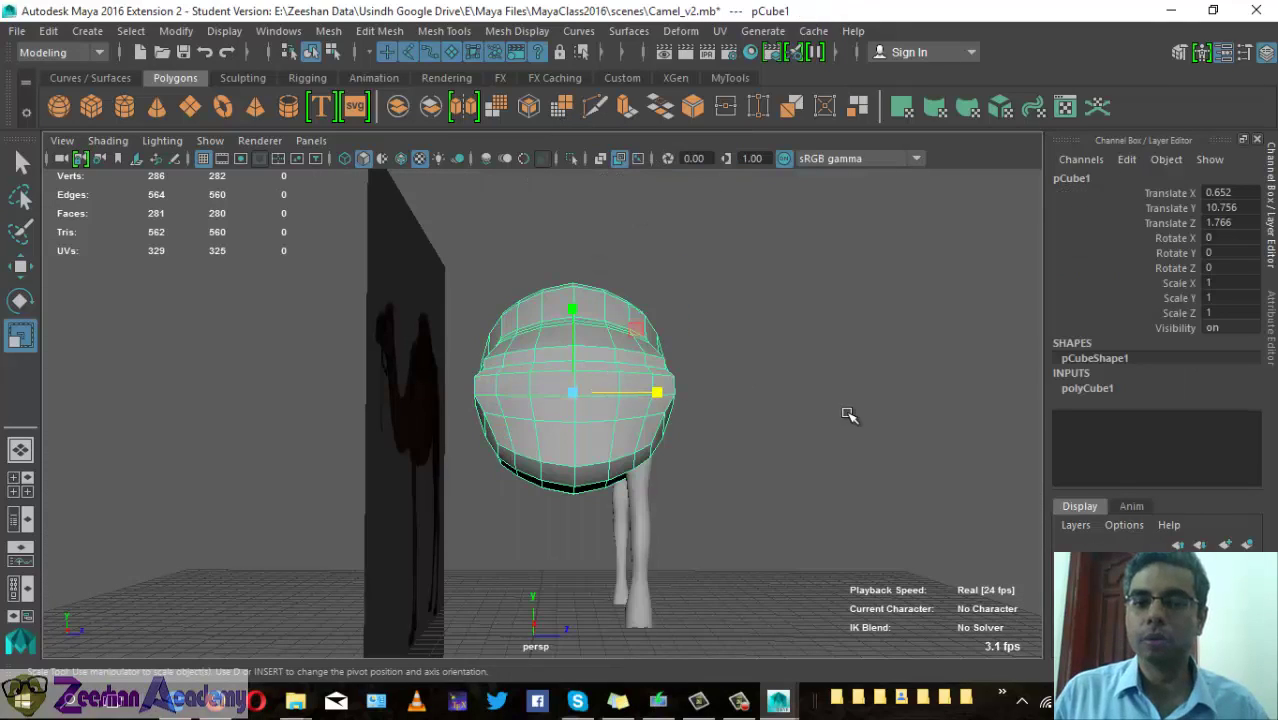
{"action": "left_click", "coordinate": [847, 417]}
{"action": "mouse_move", "coordinate": [847, 417]}
{"action": "left_mouse_down", "text": "alt"}
{"action": "mouse_move", "coordinate": [642, 457]}
{"action": "mouse_move", "coordinate": [428, 400]}
{"action": "mouse_move", "coordinate": [503, 483]}
{"action": "left_mouse_up", "text": "alt"}
{"action": "left_click", "coordinate": [408, 443]}
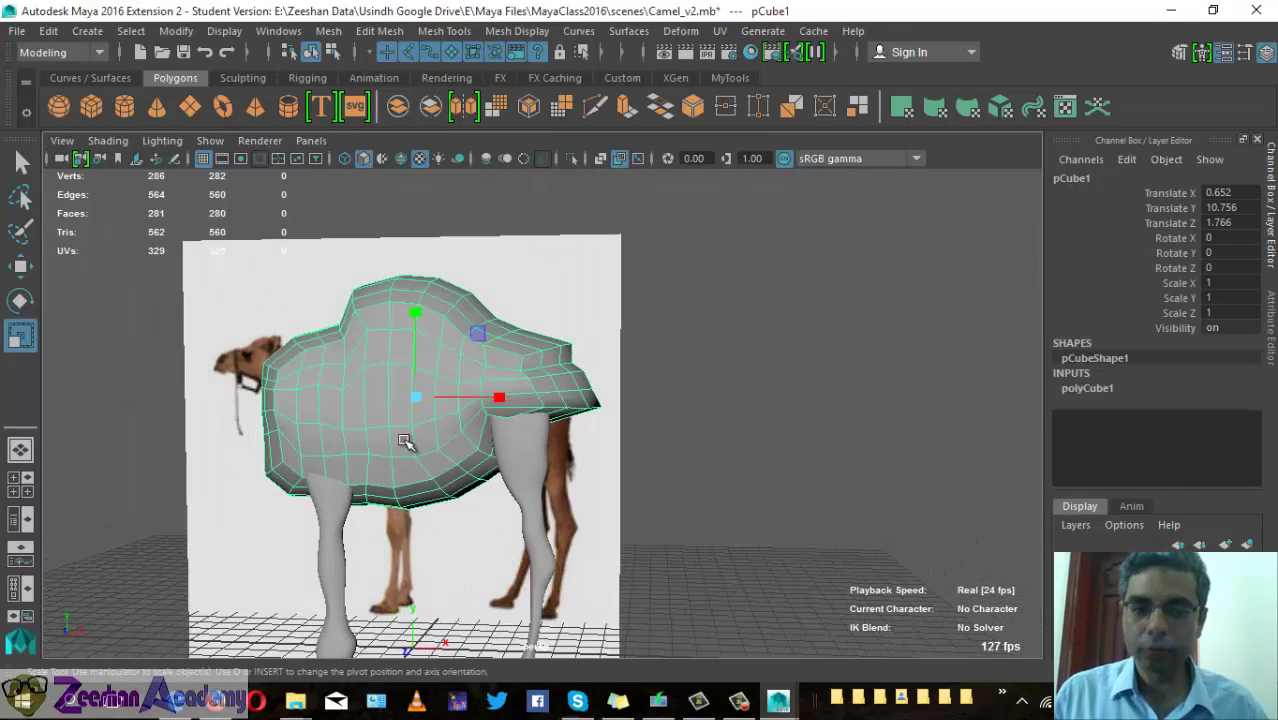
{"action": "mouse_move", "coordinate": [408, 443]}
{"action": "left_mouse_down", "text": "alt"}
{"action": "mouse_move", "coordinate": [448, 429]}
{"action": "mouse_move", "coordinate": [437, 466]}
{"action": "left_mouse_up", "text": "alt"}
- Show the body in the front orthographic view with X-Ray enabled
{"action": "key", "text": "space"}
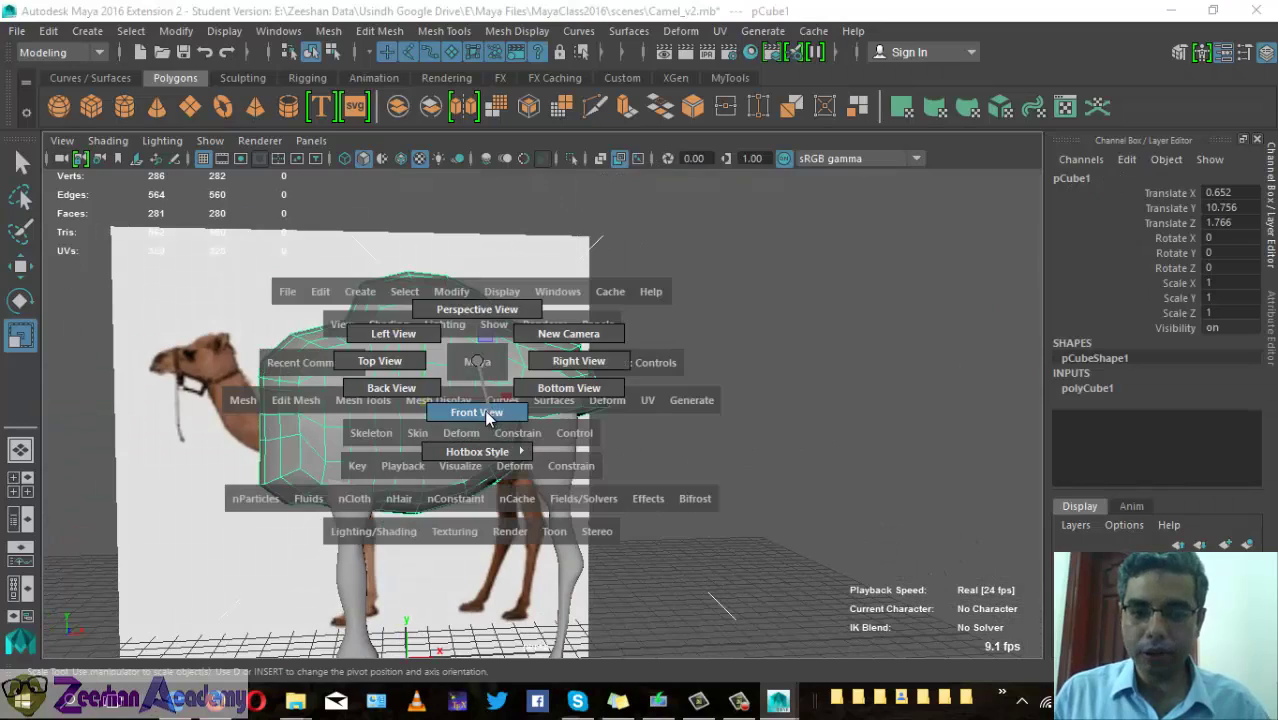
{"action": "left_click_drag", "start_coordinate": [476, 365], "coordinate": [485, 412]}
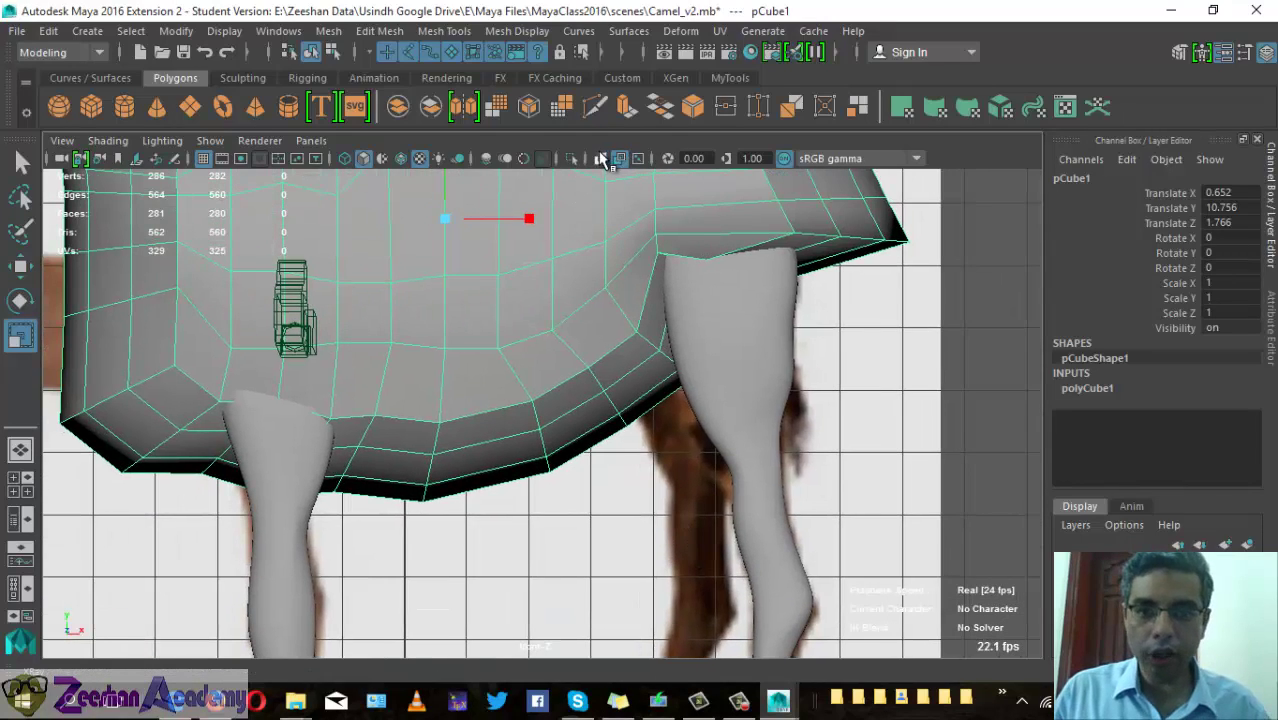
{"action": "left_click", "coordinate": [600, 158]}
{"action": "scroll", "coordinate": [551, 422], "scroll_direction": "down", "scroll_amount": 5}
{"action": "scroll", "coordinate": [490, 535], "scroll_direction": "up", "scroll_amount": 1}
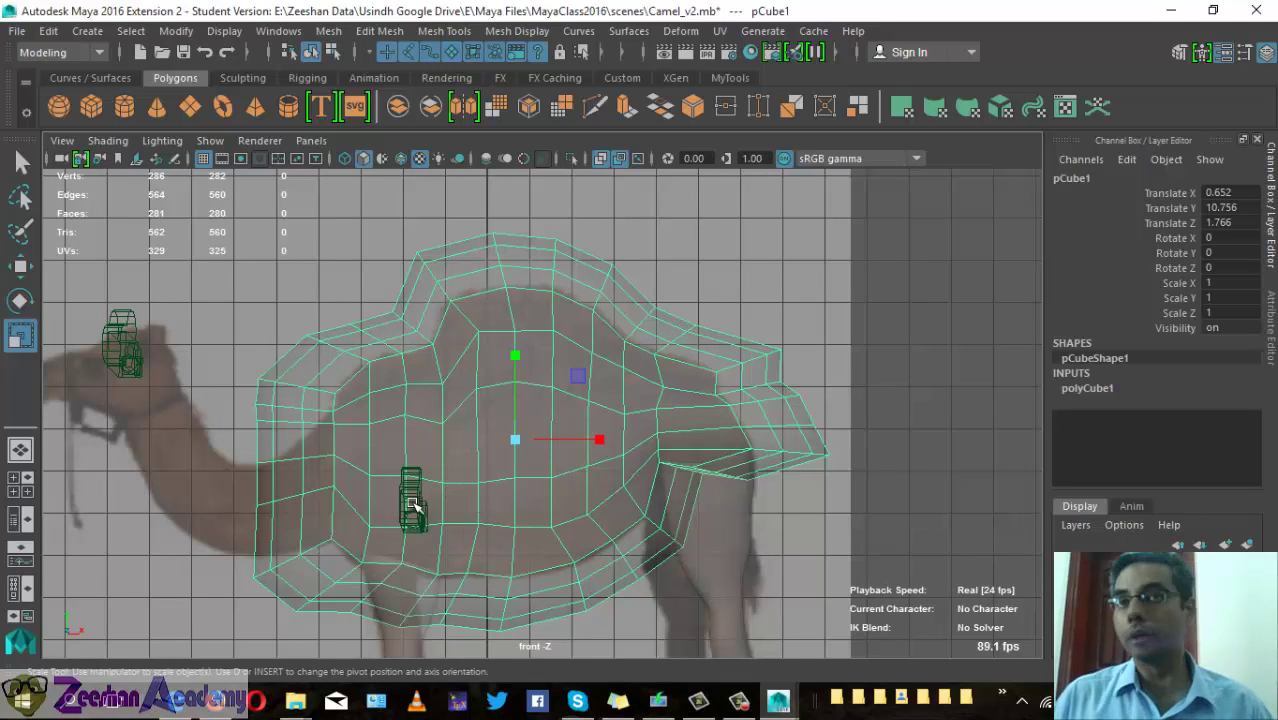
{"action": "left_click_drag", "start_coordinate": [483, 459], "coordinate": [490, 290], "text": "alt"}
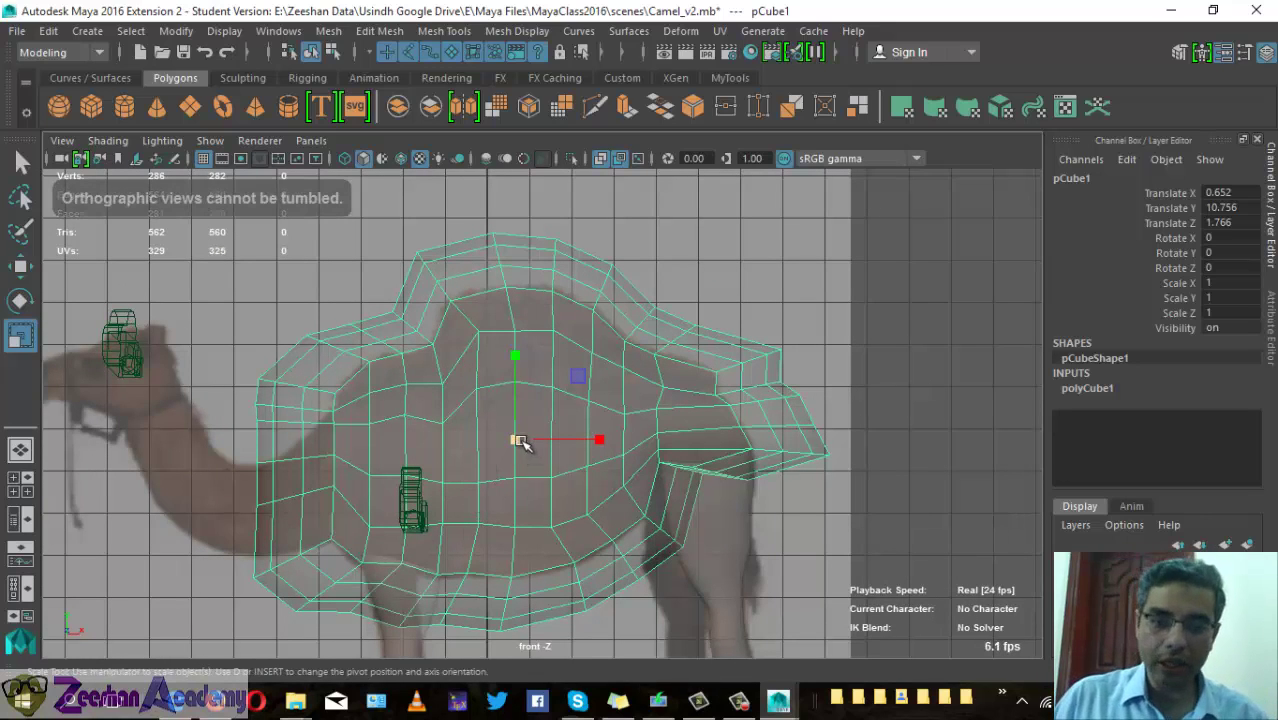
- Scale pCube1 uniformly down to 0.73 to fit the reference, then check it in perspective
{"action": "mouse_move", "coordinate": [520, 443]}
{"action": "left_mouse_down"}
{"action": "mouse_move", "coordinate": [410, 470]}
{"action": "mouse_move", "coordinate": [374, 514]}
{"action": "left_mouse_up"}
{"action": "middle_click_drag", "start_coordinate": [506, 405], "coordinate": [528, 391], "text": "alt"}
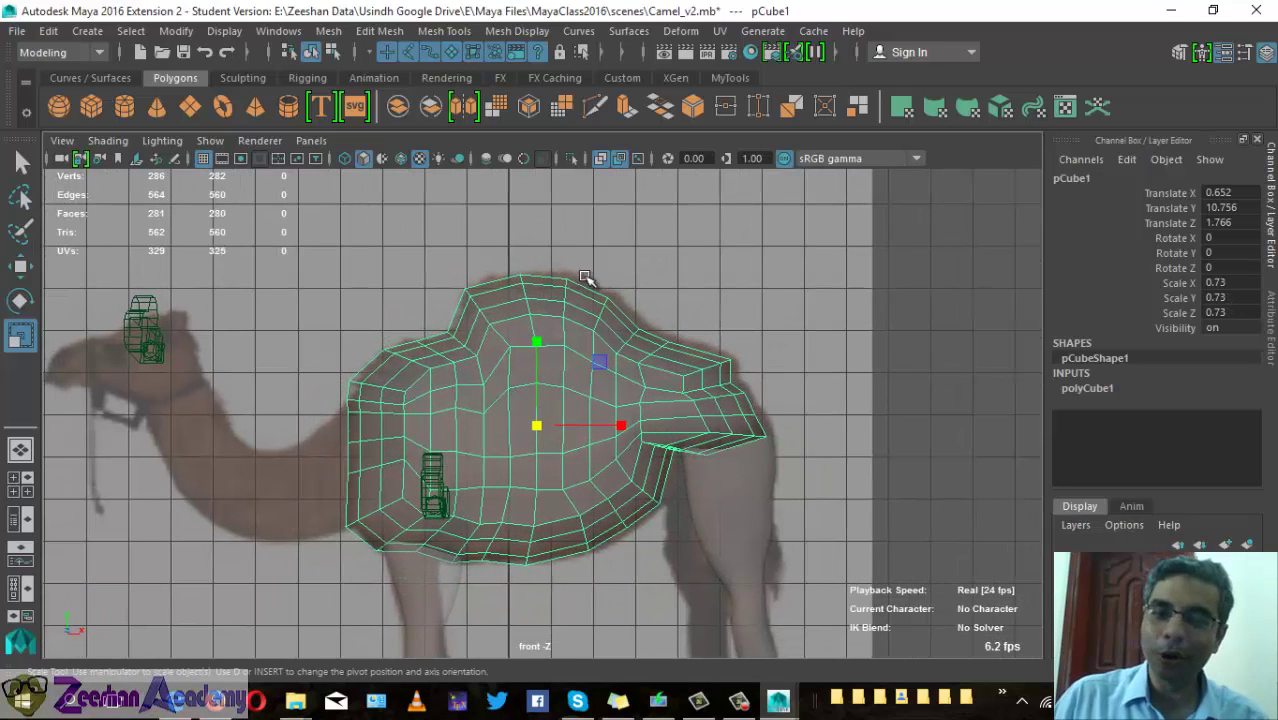
{"action": "key", "text": "space"}
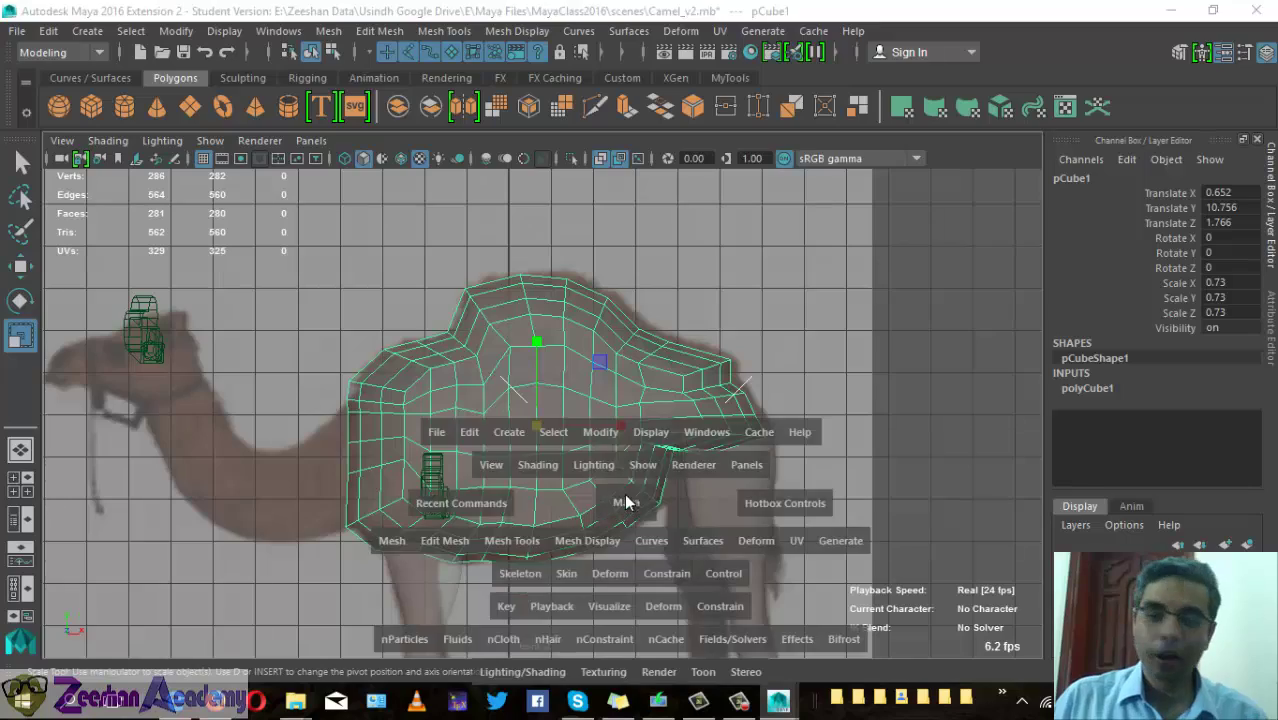
{"action": "left_click_drag", "start_coordinate": [615, 490], "coordinate": [622, 366]}
{"action": "left_click_drag", "start_coordinate": [522, 474], "coordinate": [630, 474], "text": "alt"}
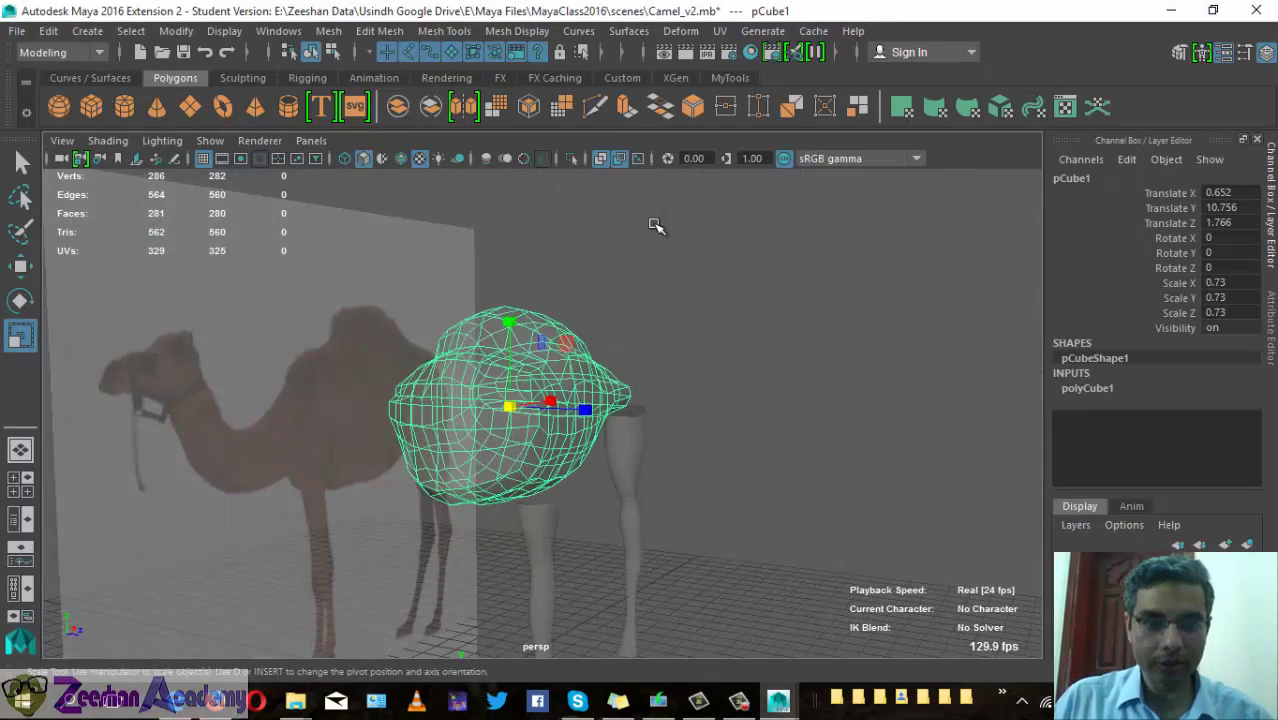
- Turn off X-Ray, face the body head-on, and box-select its left-half faces
{"action": "left_click", "coordinate": [600, 158]}
{"action": "mouse_move", "coordinate": [599, 434]}
{"action": "left_mouse_down", "text": "alt"}
{"action": "mouse_move", "coordinate": [719, 456]}
{"action": "mouse_move", "coordinate": [705, 479]}
{"action": "mouse_move", "coordinate": [668, 335]}
{"action": "left_mouse_up", "text": "alt"}
{"action": "left_click_drag", "start_coordinate": [569, 563], "coordinate": [568, 483], "text": "alt"}
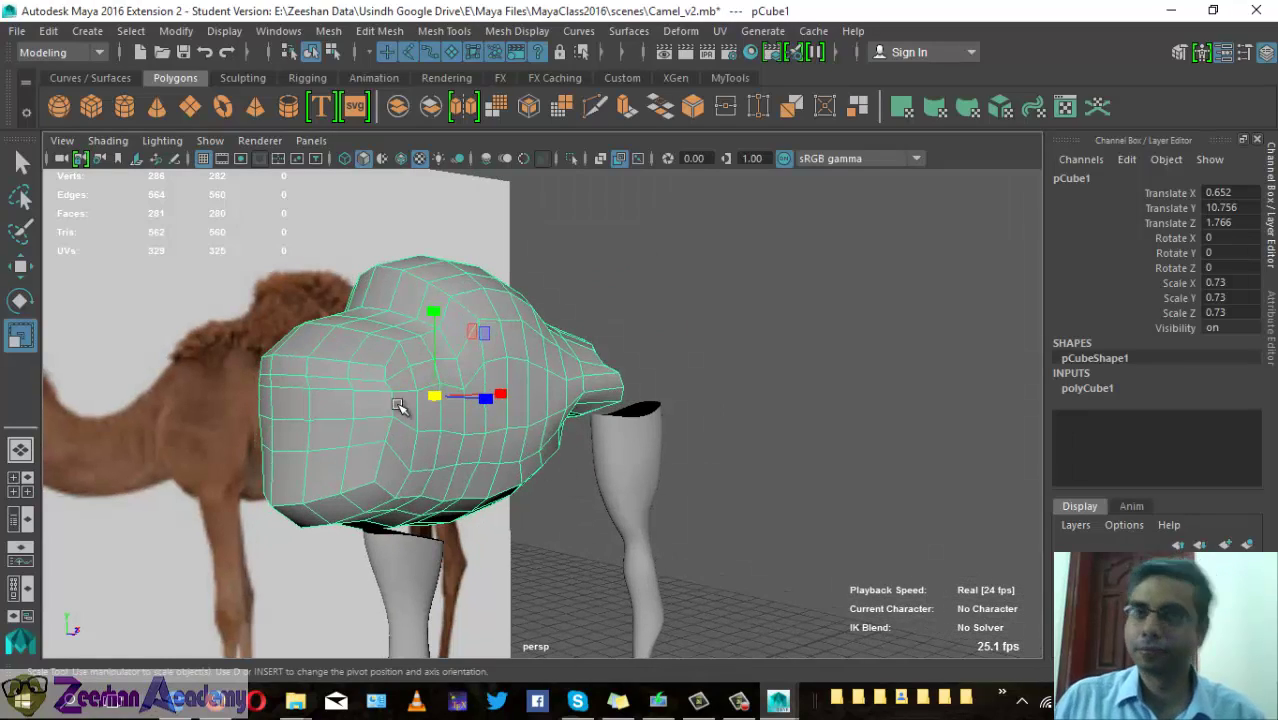
{"action": "mouse_move", "coordinate": [398, 405]}
{"action": "left_mouse_down", "text": "alt"}
{"action": "mouse_move", "coordinate": [405, 309]}
{"action": "mouse_move", "coordinate": [442, 394]}
{"action": "left_mouse_up", "text": "alt"}
{"action": "right_click_drag", "start_coordinate": [442, 394], "coordinate": [613, 437], "text": "alt"}
{"action": "left_click_drag", "start_coordinate": [613, 437], "coordinate": [483, 474], "text": "alt"}
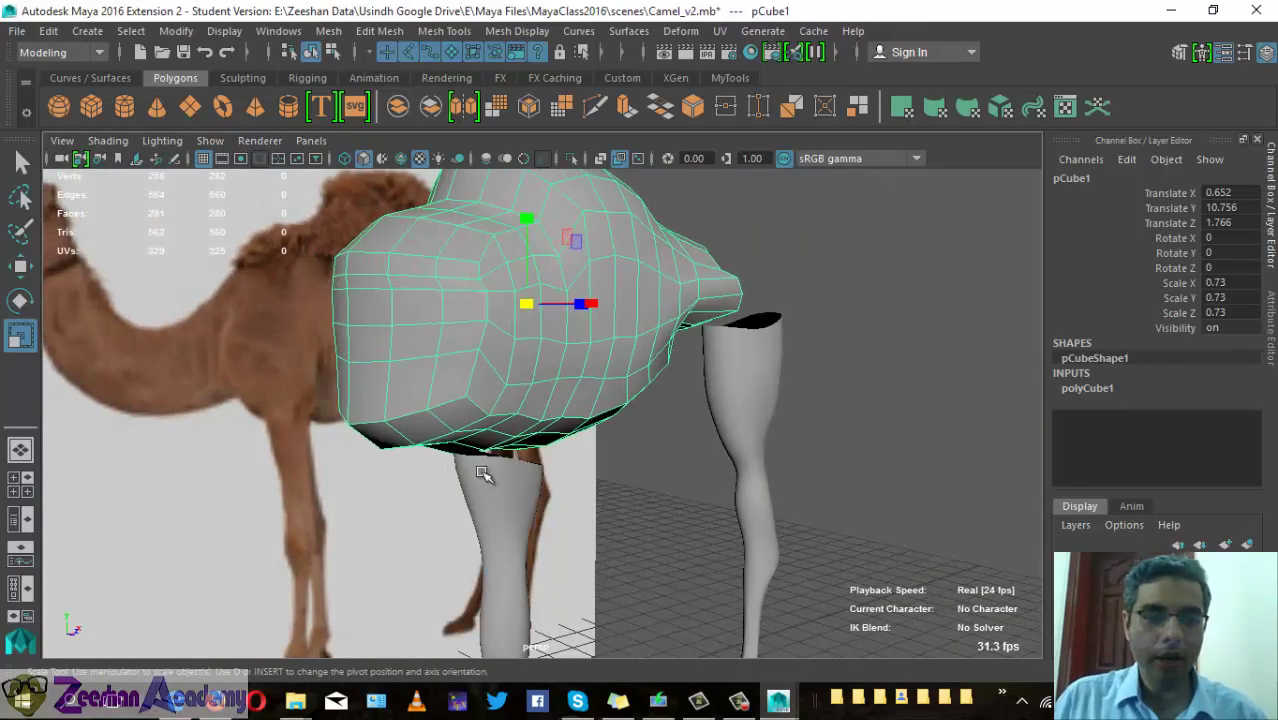
{"action": "mouse_move", "coordinate": [500, 414]}
{"action": "left_mouse_down", "text": "alt"}
{"action": "mouse_move", "coordinate": [565, 405]}
{"action": "mouse_move", "coordinate": [585, 280]}
{"action": "left_mouse_up", "text": "alt"}
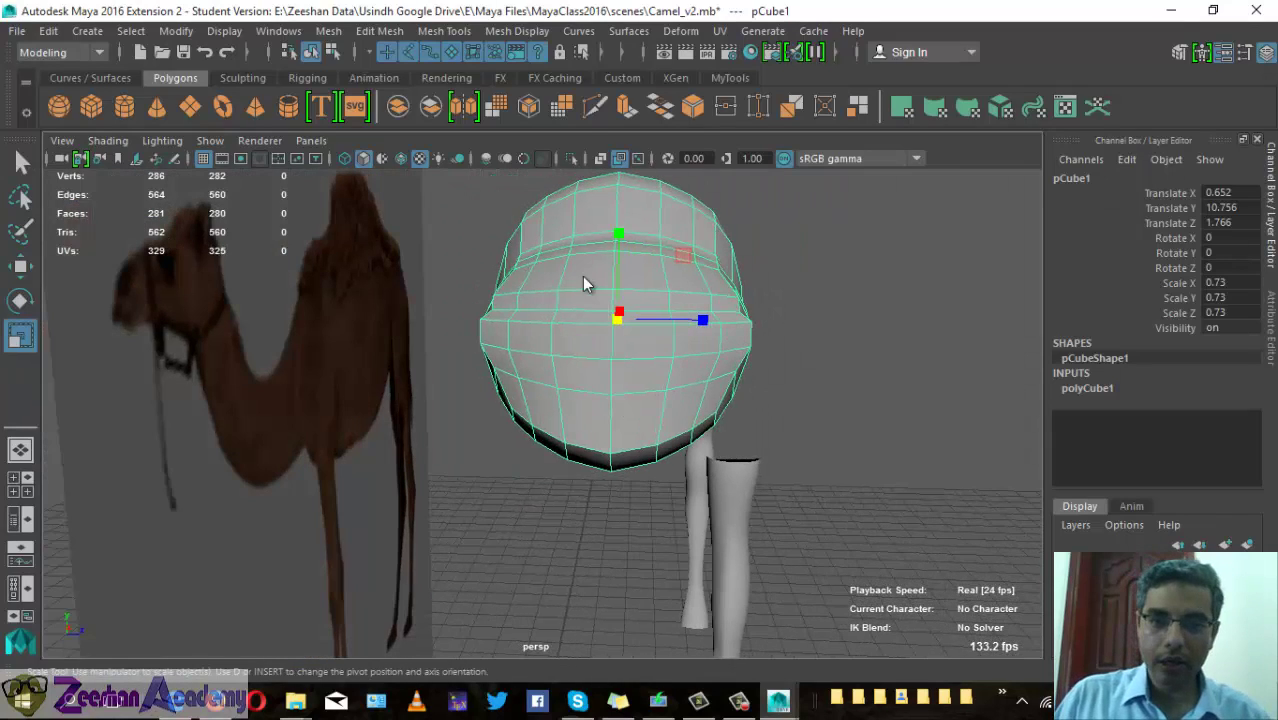
{"action": "right_click_drag", "start_coordinate": [588, 245], "coordinate": [648, 350]}
{"action": "left_click_drag", "start_coordinate": [648, 350], "coordinate": [598, 359], "text": "alt"}
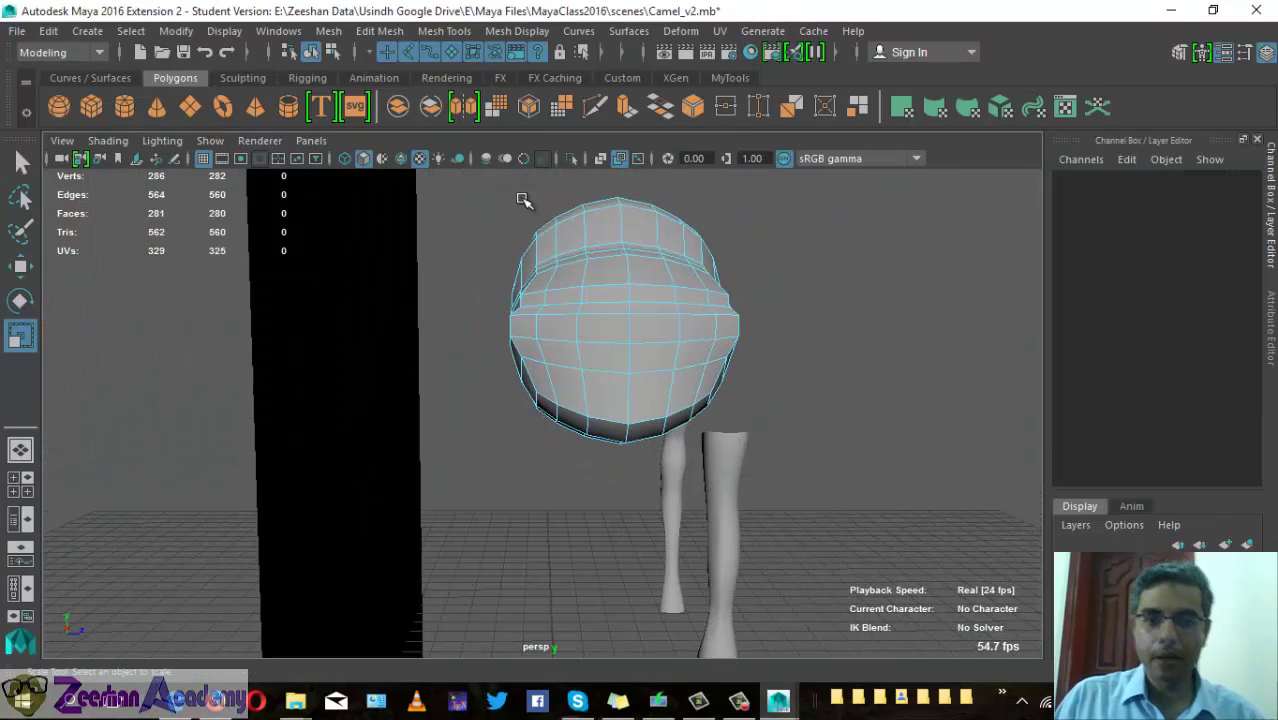
{"action": "mouse_move", "coordinate": [512, 190]}
{"action": "left_mouse_down"}
{"action": "mouse_move", "coordinate": [578, 456]}
{"action": "mouse_move", "coordinate": [143, 534]}
{"action": "mouse_move", "coordinate": [123, 471]}
{"action": "mouse_move", "coordinate": [193, 458]}
{"action": "mouse_move", "coordinate": [570, 500]}
{"action": "mouse_move", "coordinate": [579, 483]}
{"action": "left_mouse_up"}
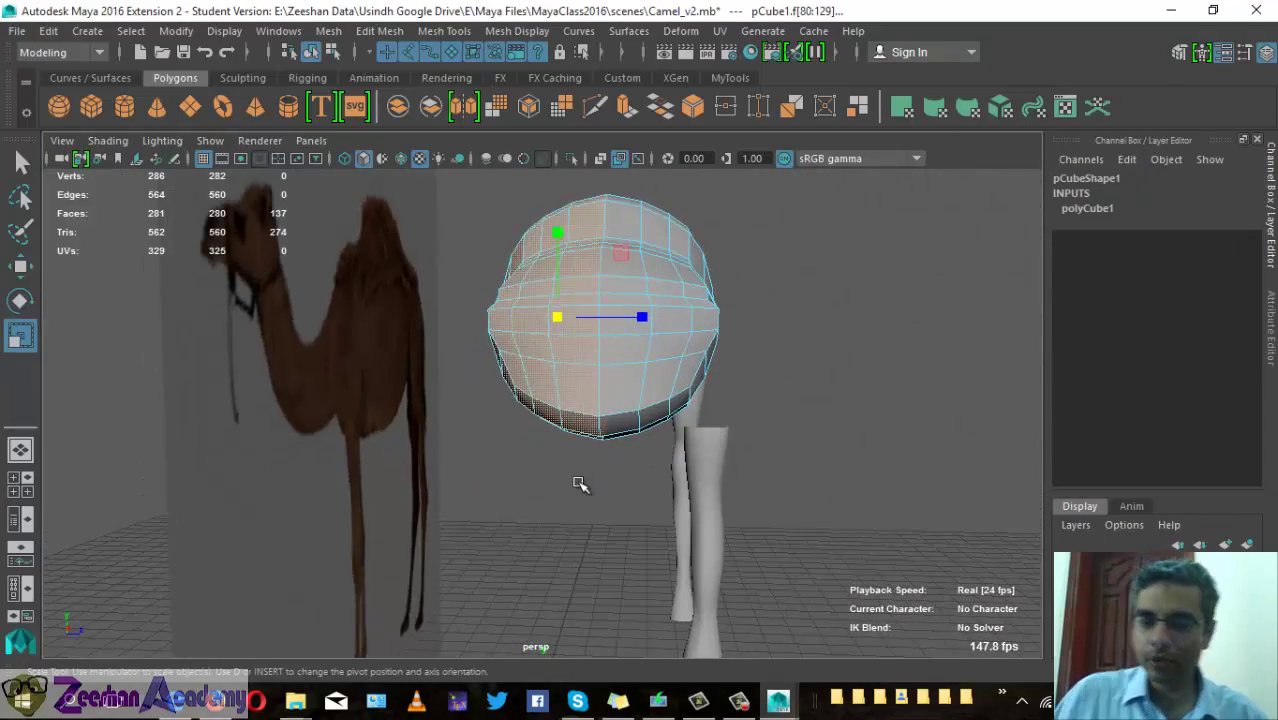
- Delete the selected left-half faces and the leftover sliver, then return to Object Mode
{"action": "key", "text": "Delete"}
{"action": "mouse_move", "coordinate": [500, 340]}
{"action": "left_mouse_down", "text": "alt"}
{"action": "mouse_move", "coordinate": [542, 308]}
{"action": "mouse_move", "coordinate": [493, 419]}
{"action": "left_mouse_up", "text": "alt"}
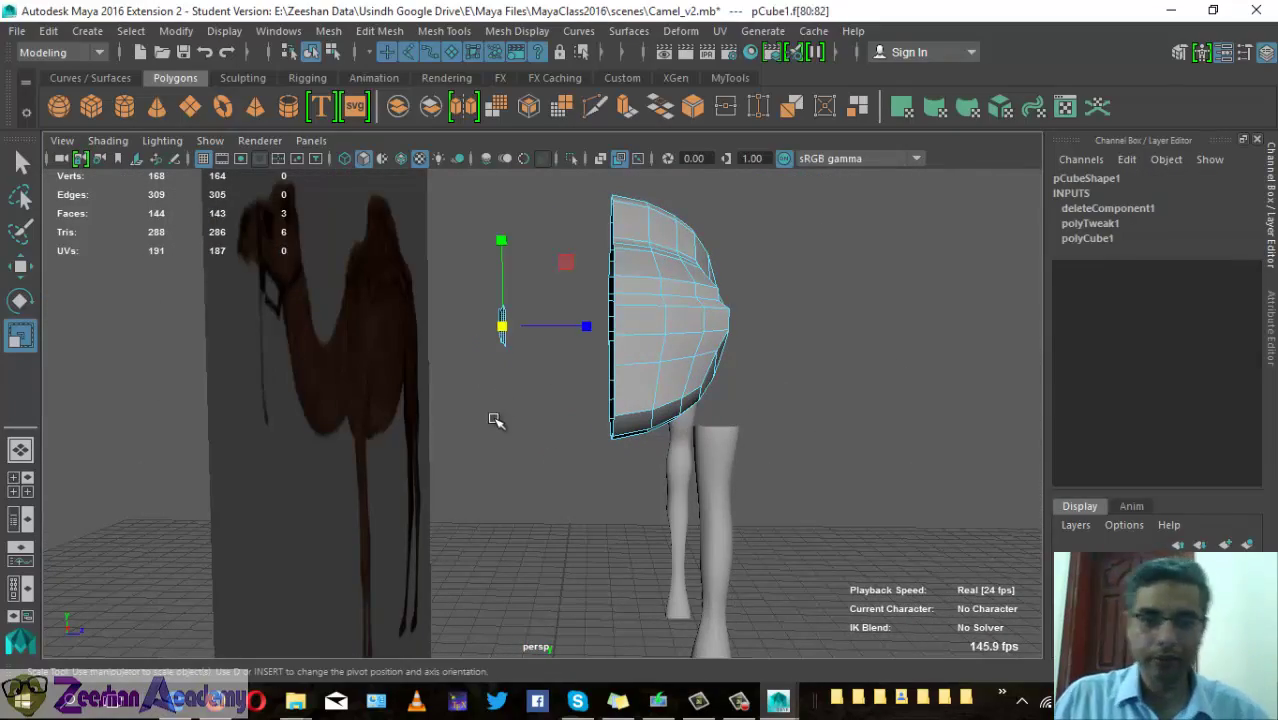
{"action": "key", "text": "Delete"}
{"action": "left_click_drag", "start_coordinate": [640, 314], "coordinate": [570, 395], "text": "alt"}
{"action": "right_click_drag", "start_coordinate": [630, 185], "coordinate": [725, 150]}
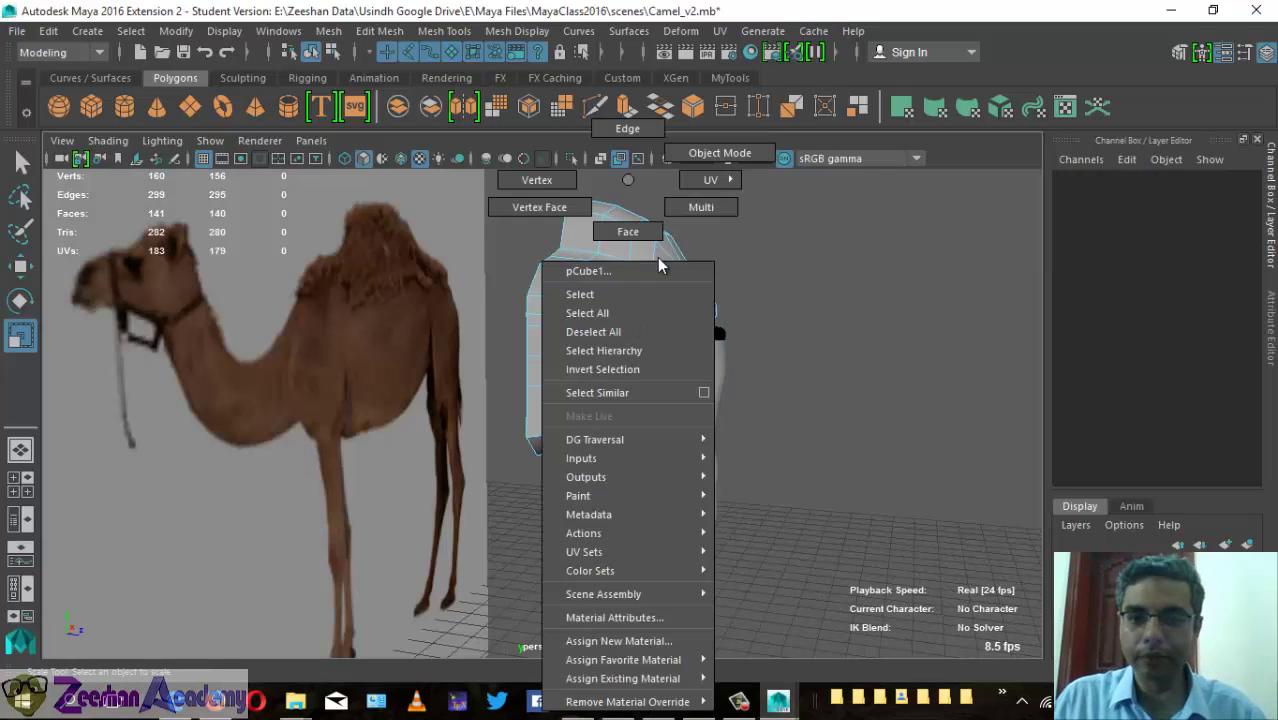